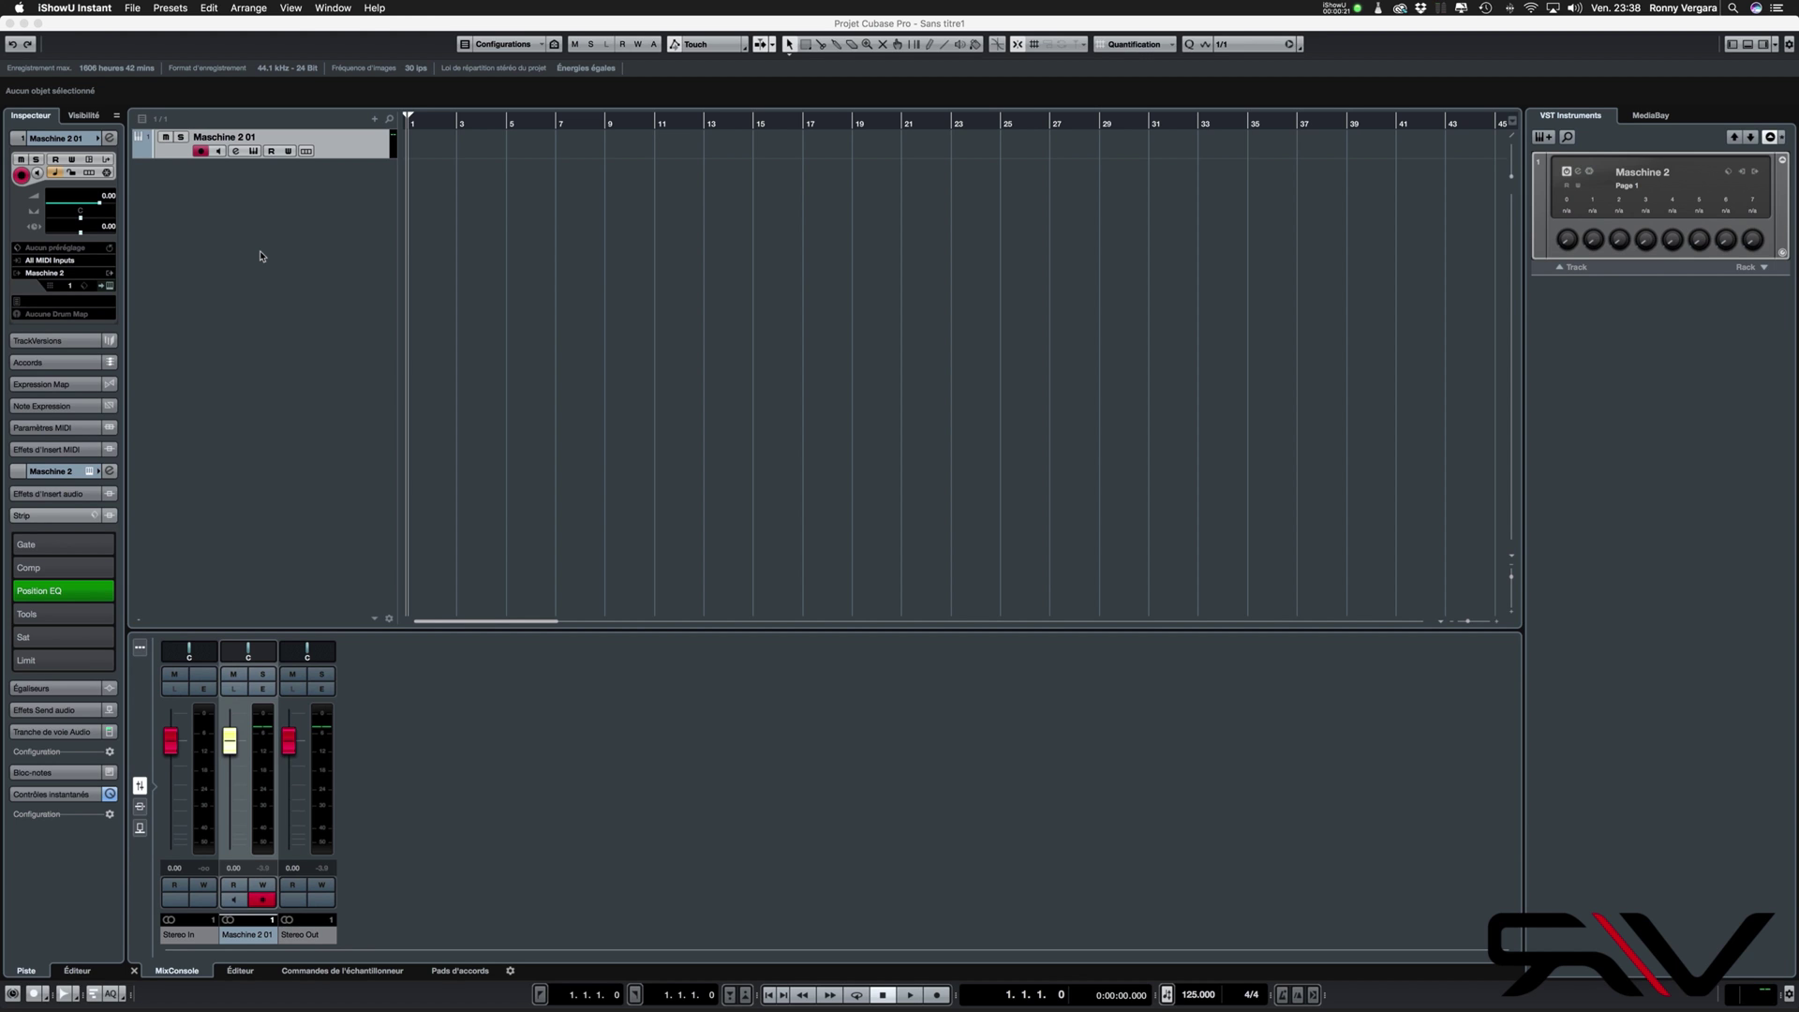
Open the Maschine 2 instrument window and play the project from the beginning
click(358, 143)
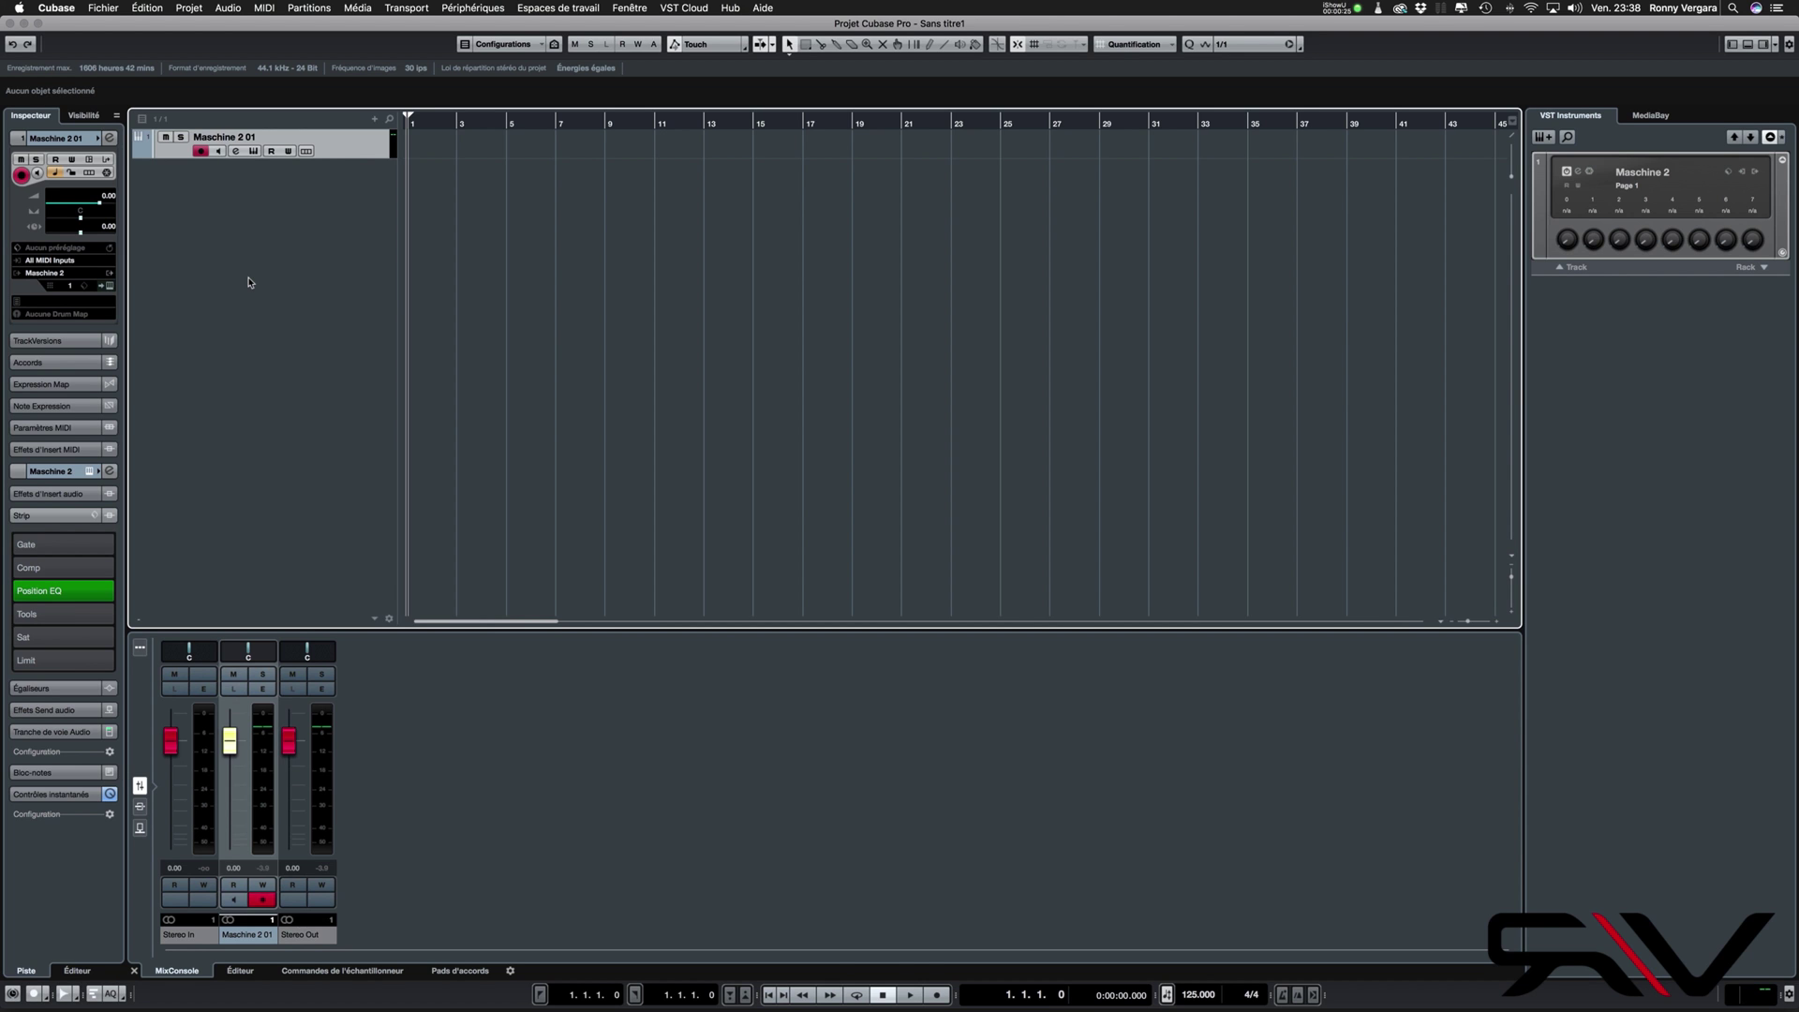
click(110, 286)
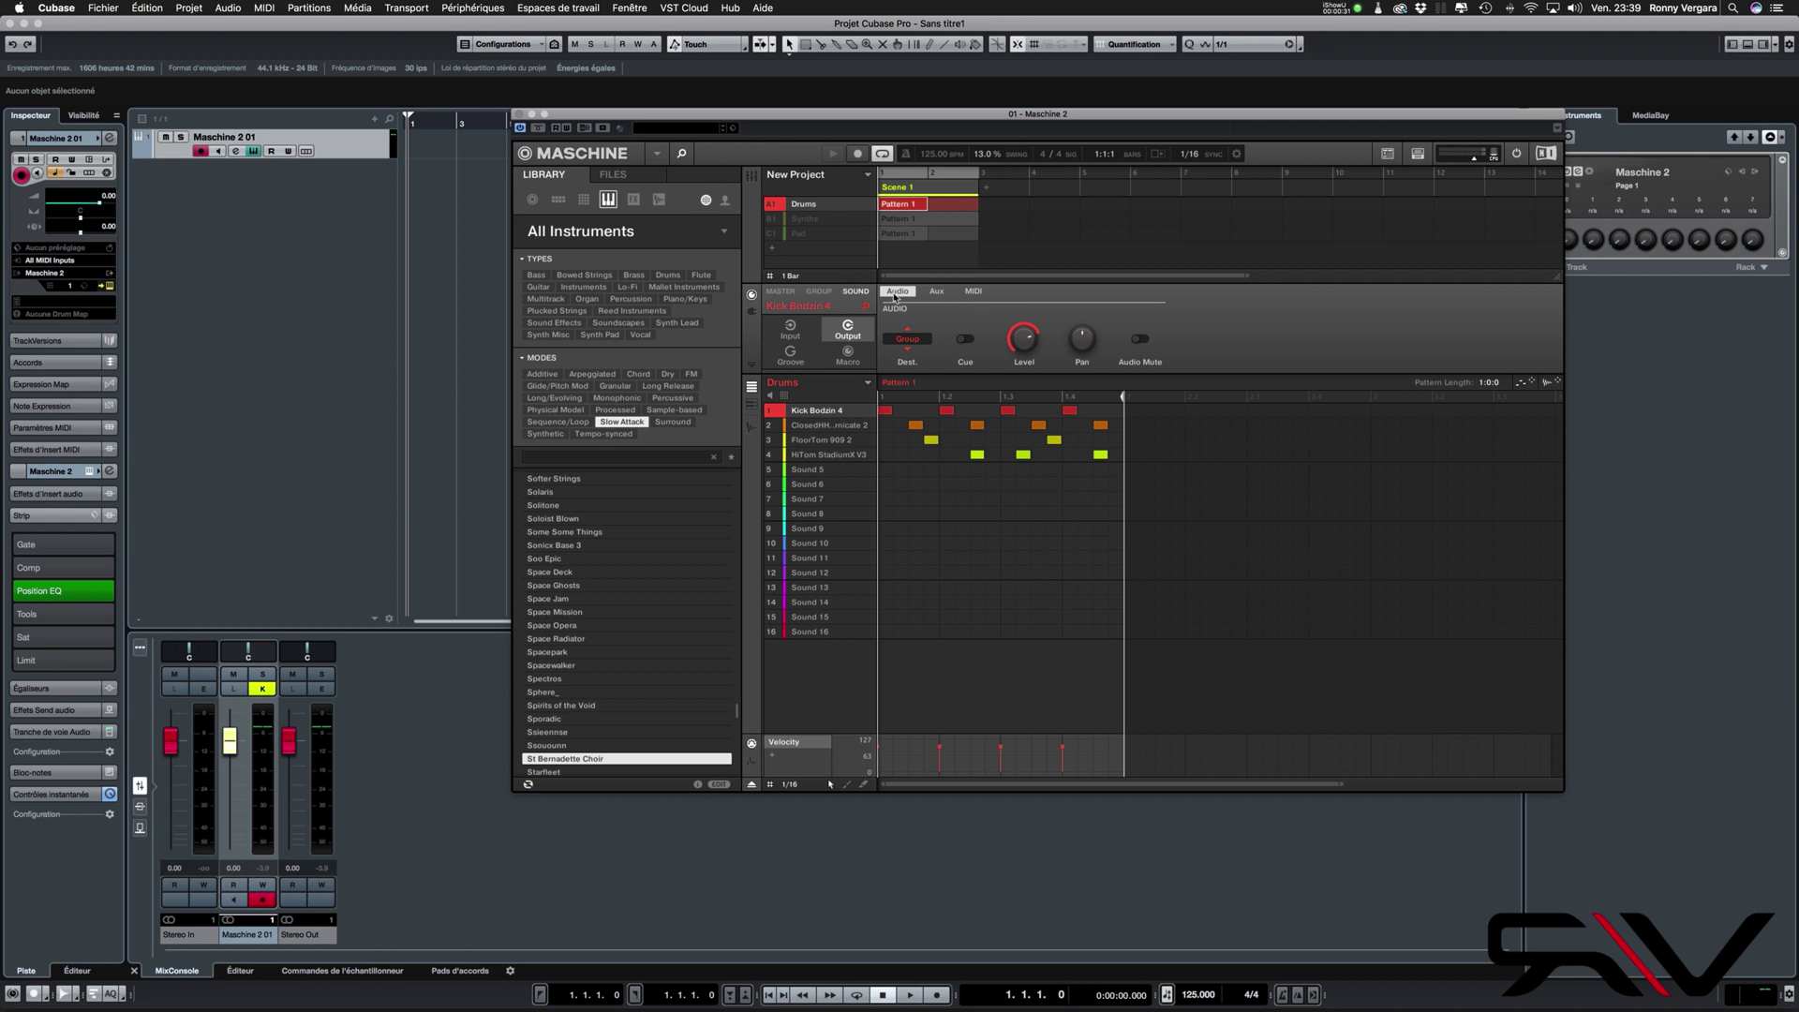
click(769, 995)
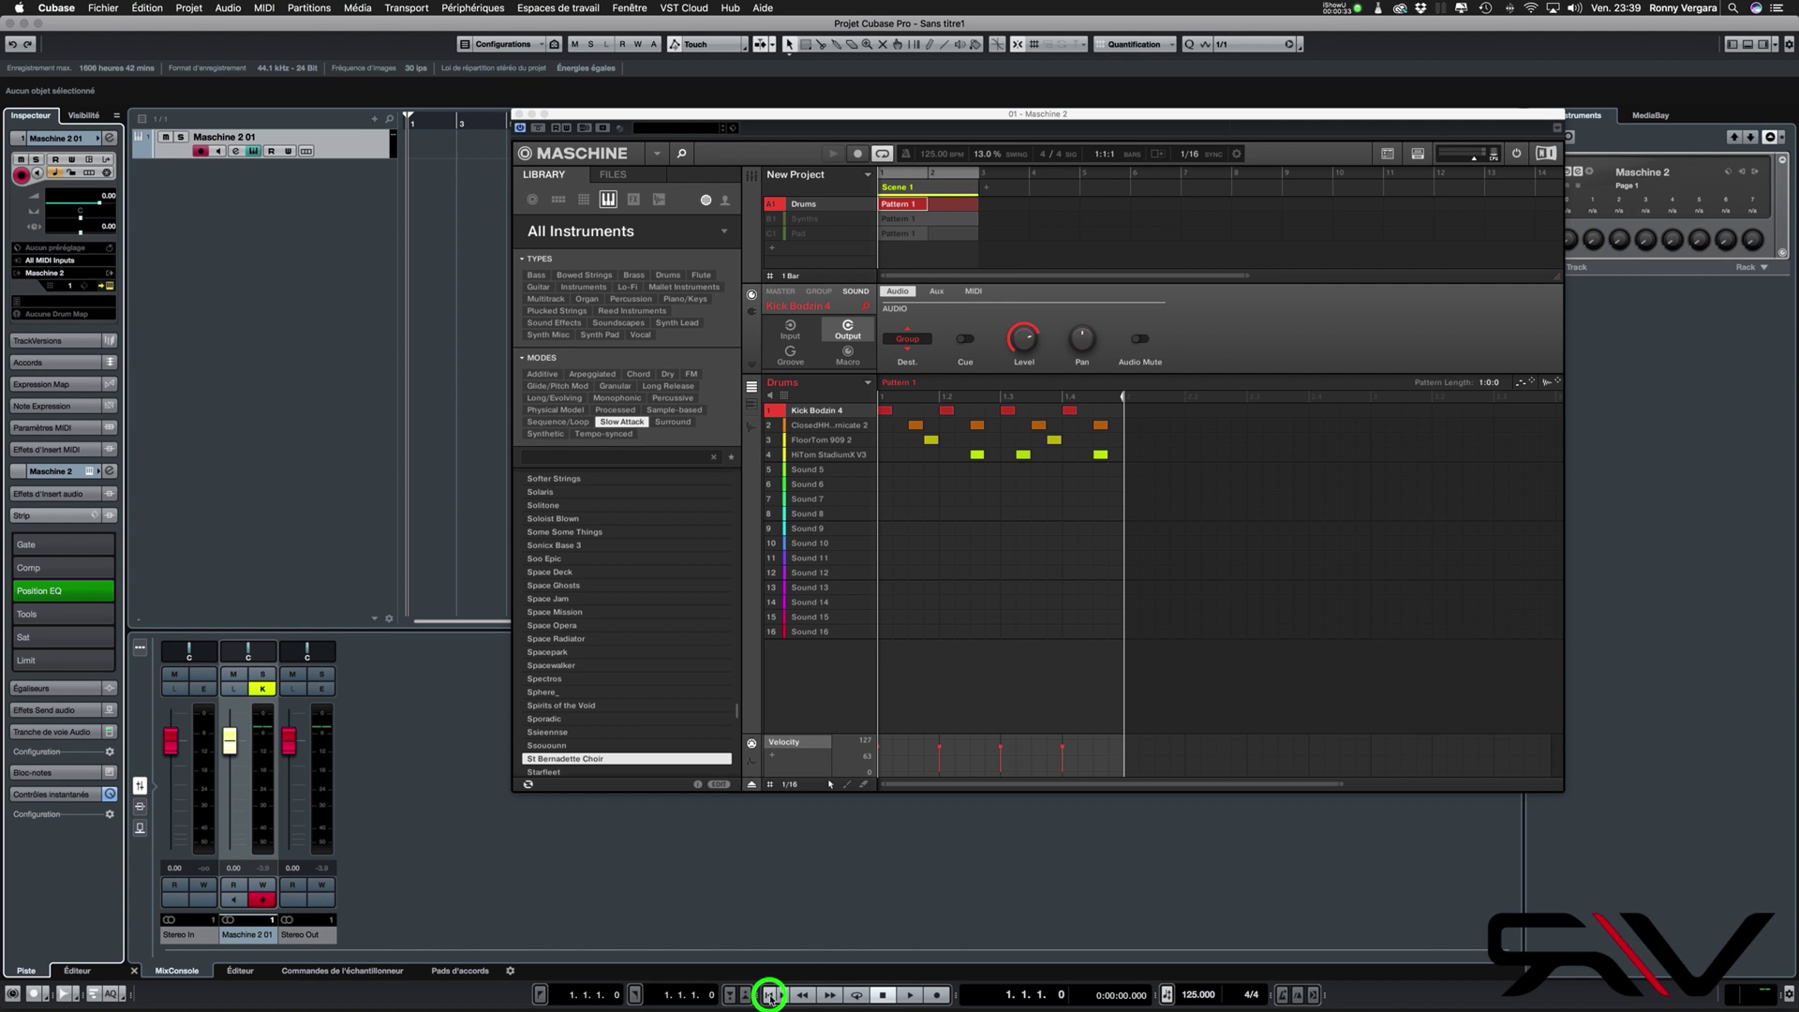
click(910, 995)
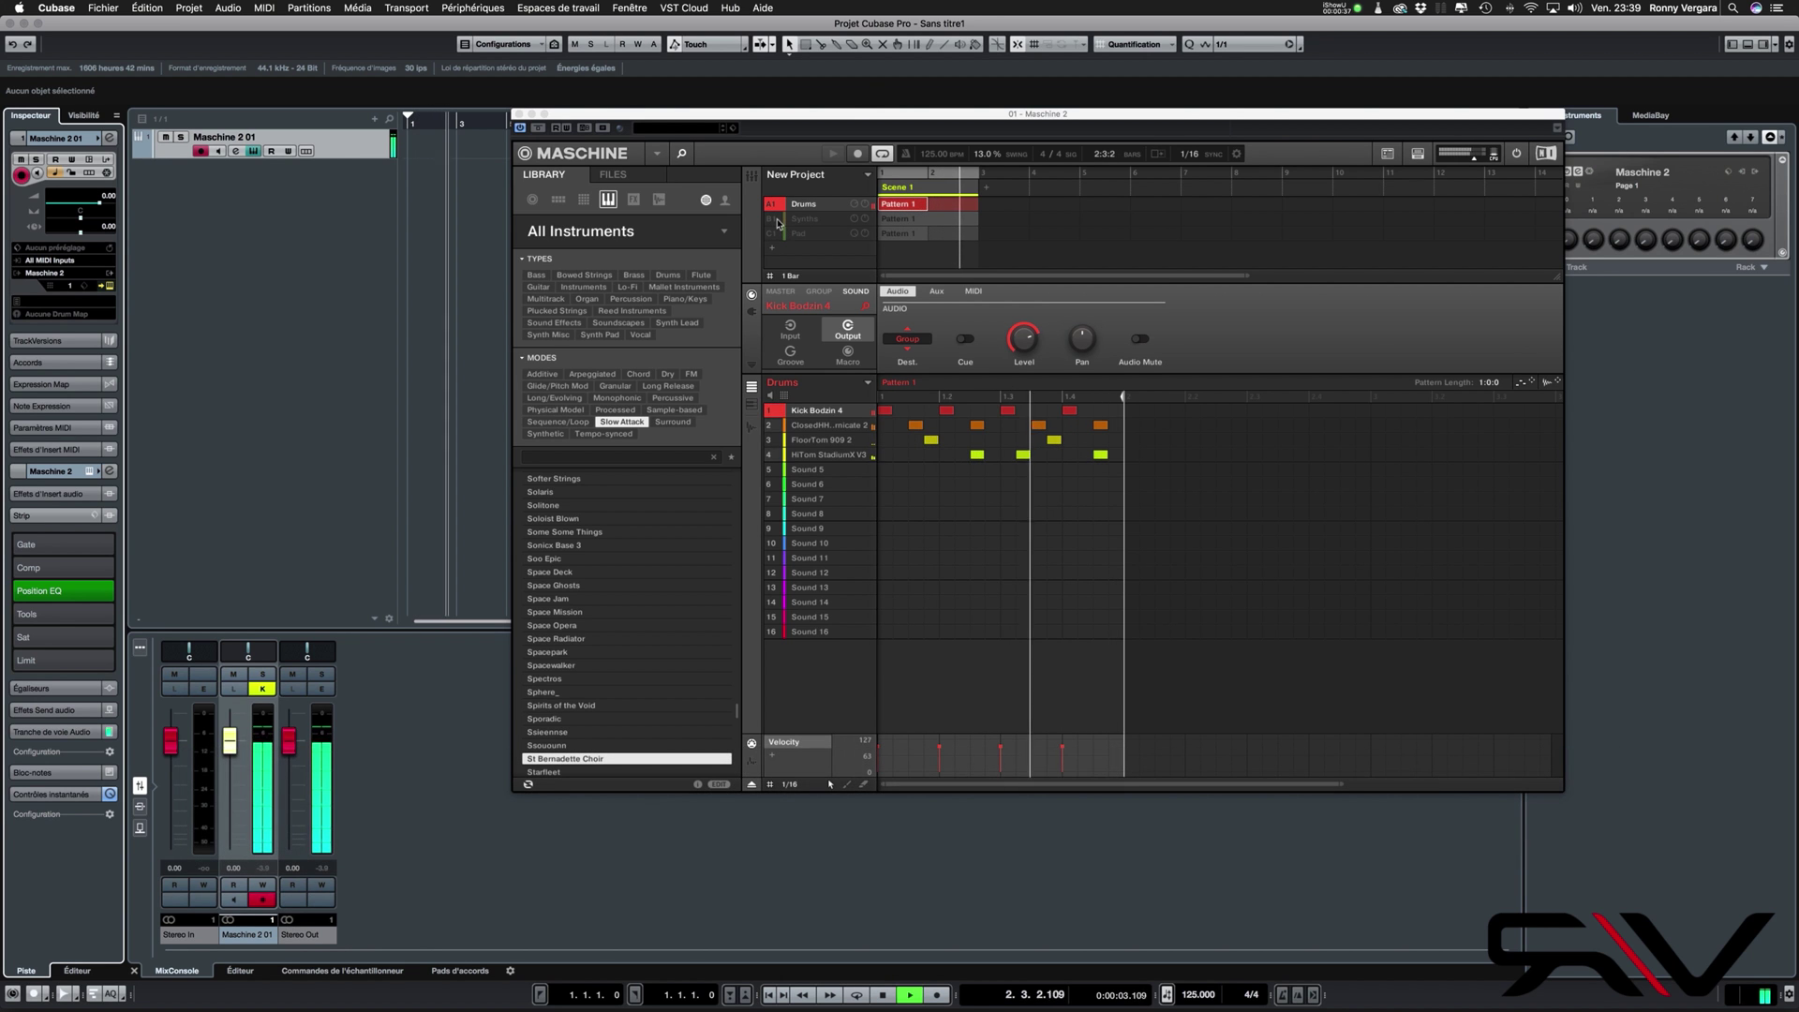
Unmute the Synths and Pad groups during playback to hear the full pattern, and stop the transport
click(777, 221)
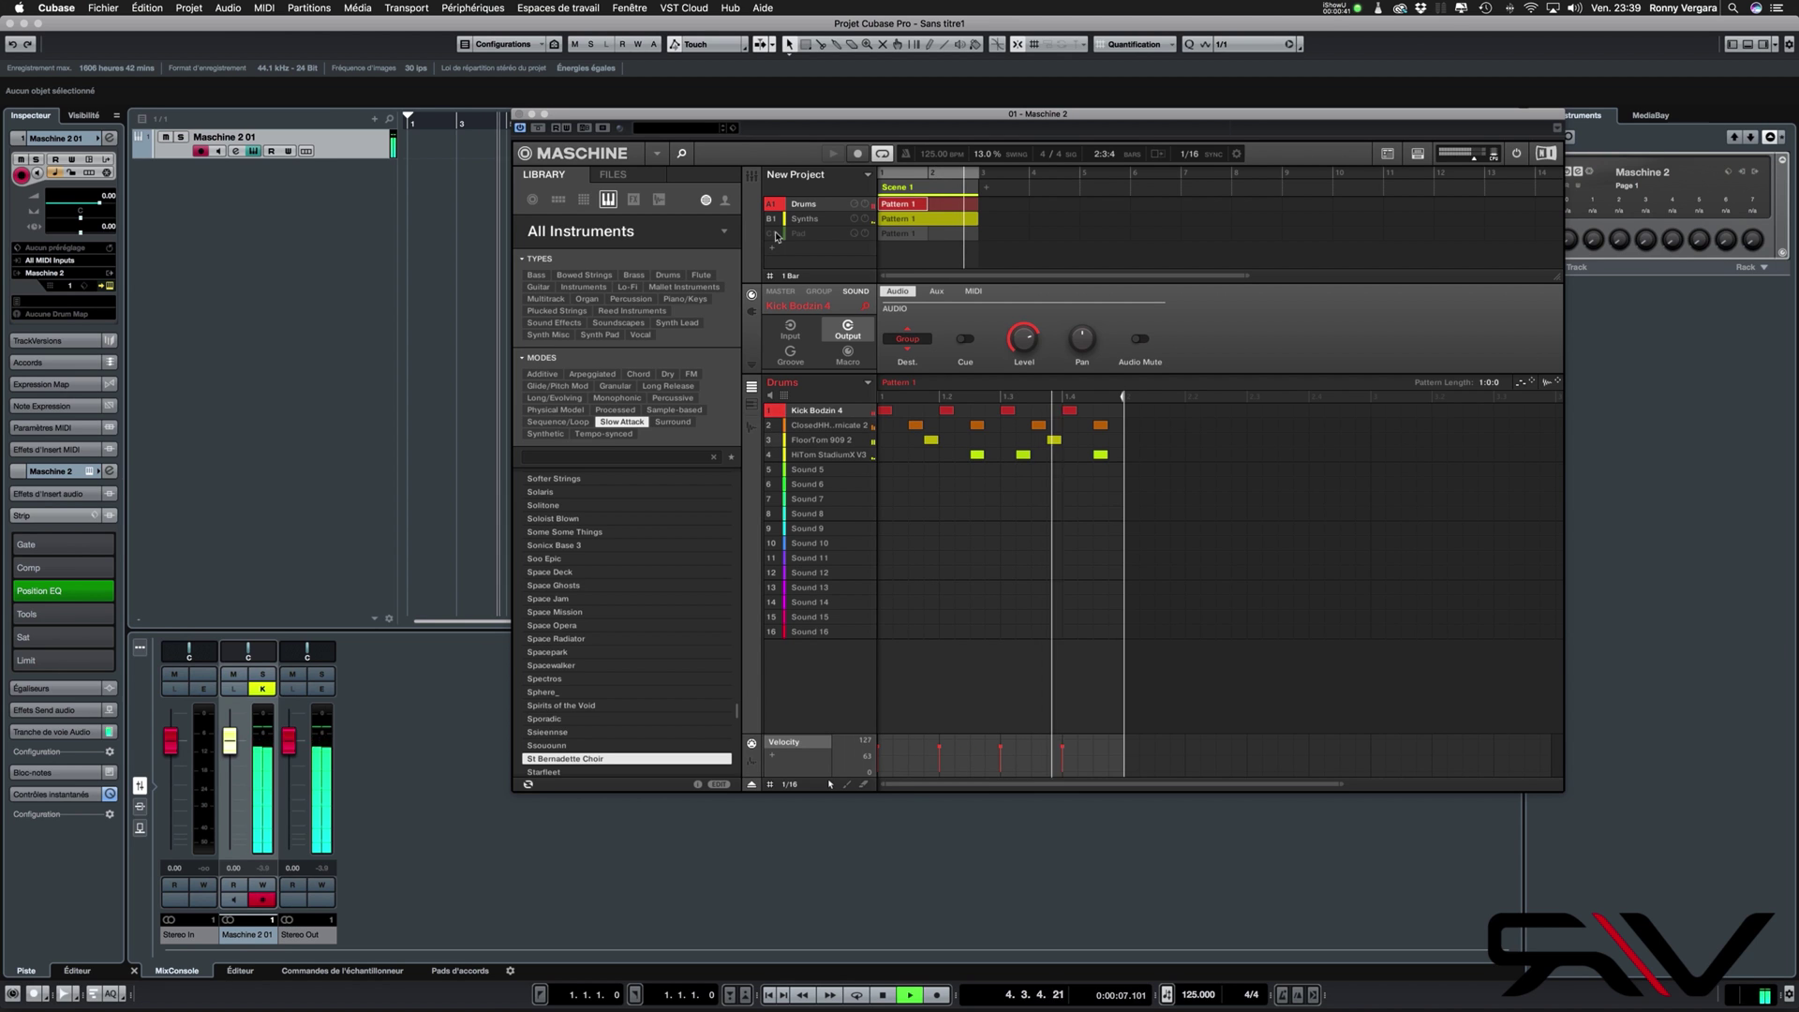
click(776, 234)
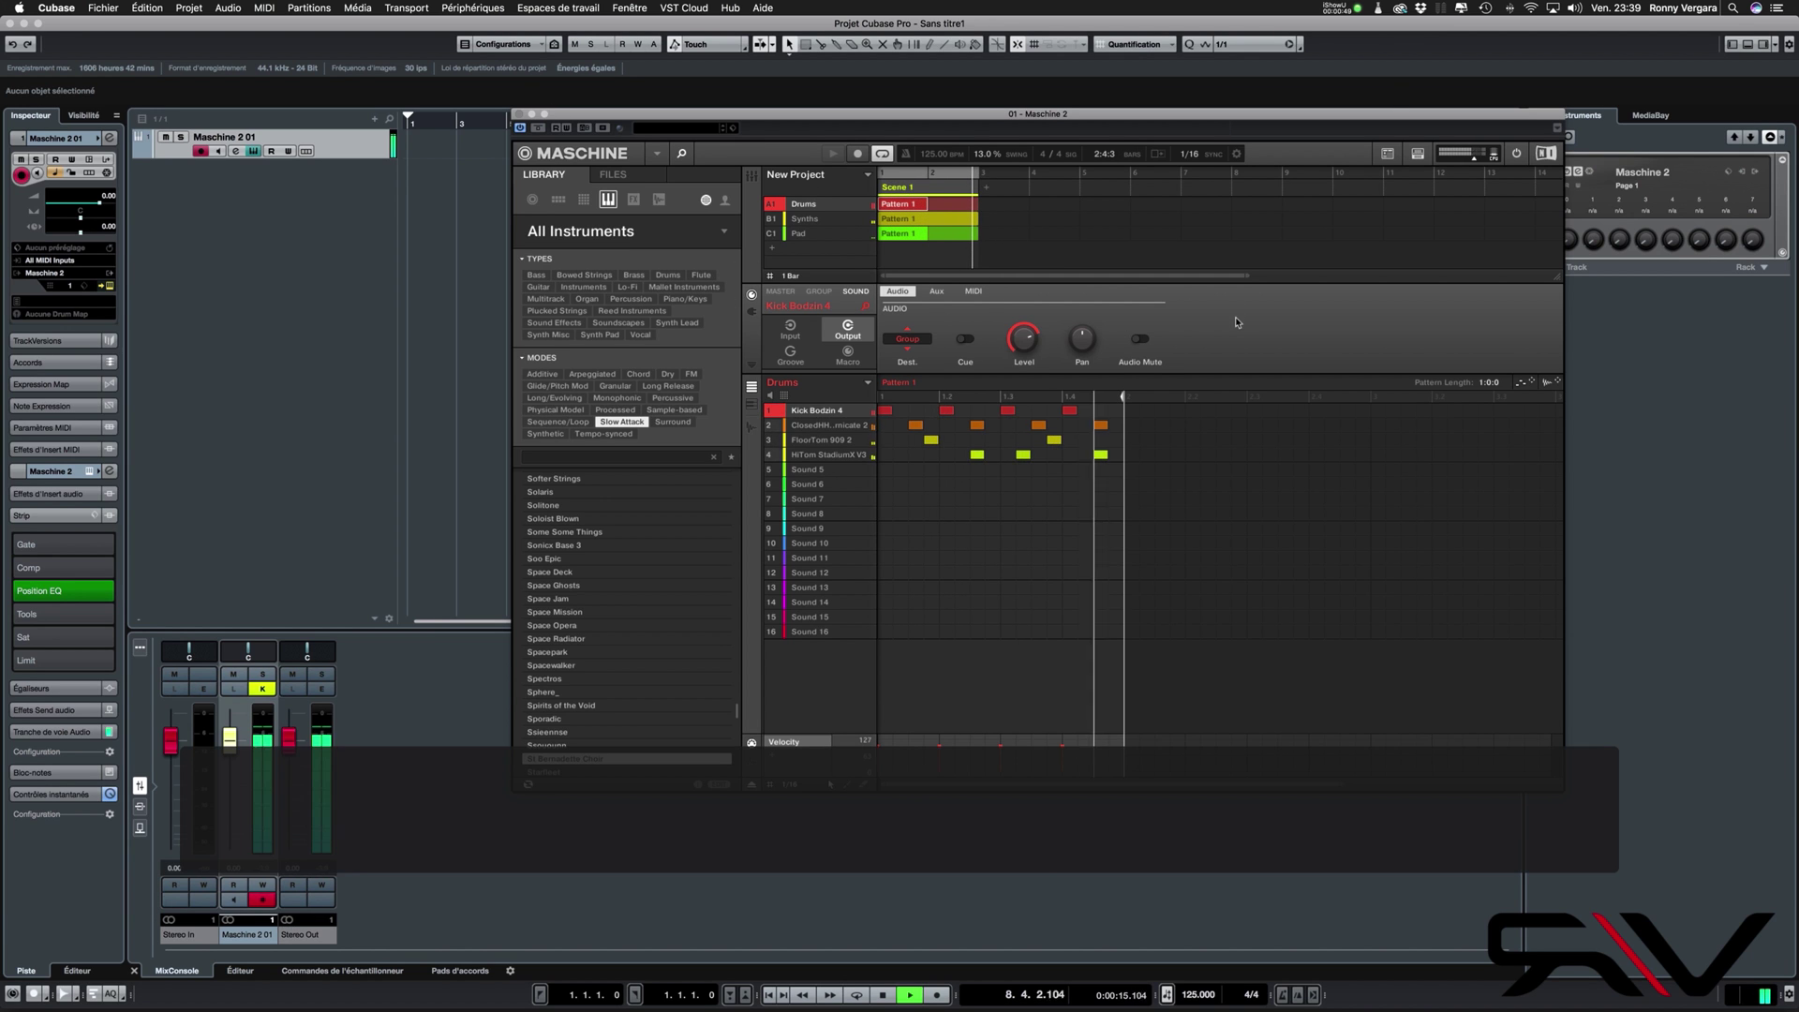
key(space)
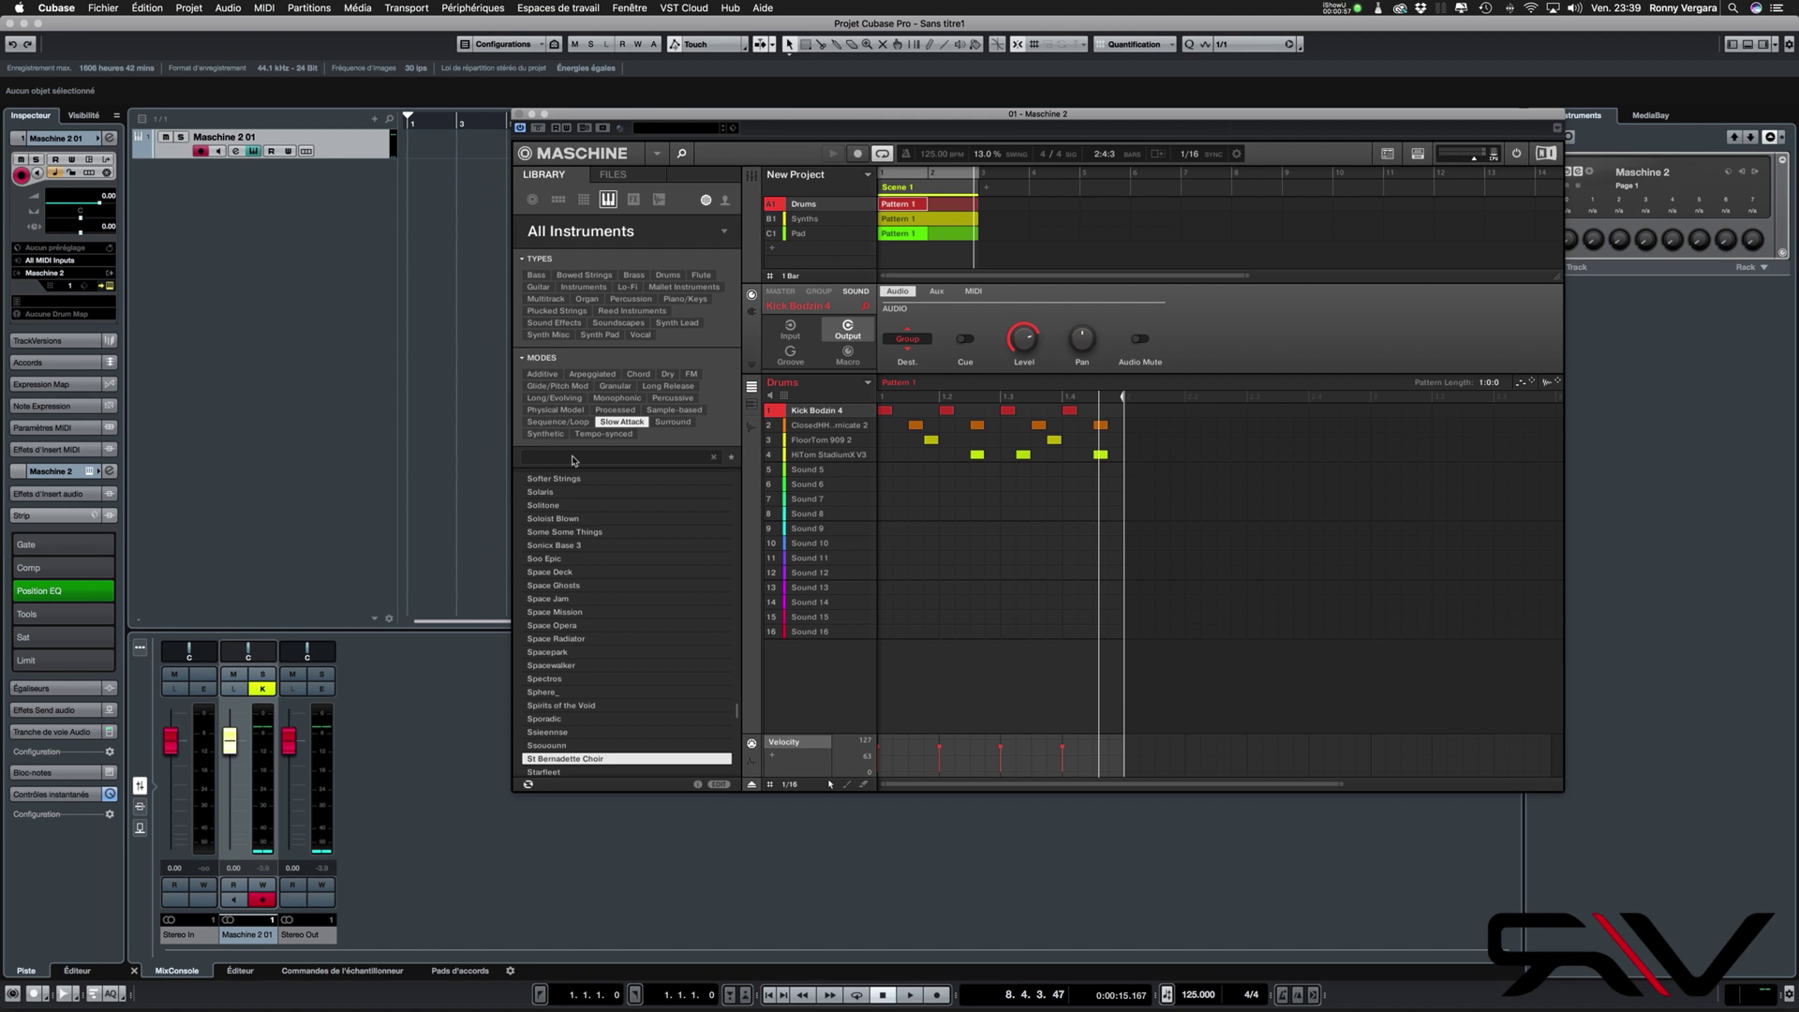
Shift the Maschine window aside and inspect the Synths and Pad groups, ending with the Drums group selected
drag(644, 117, 547, 118)
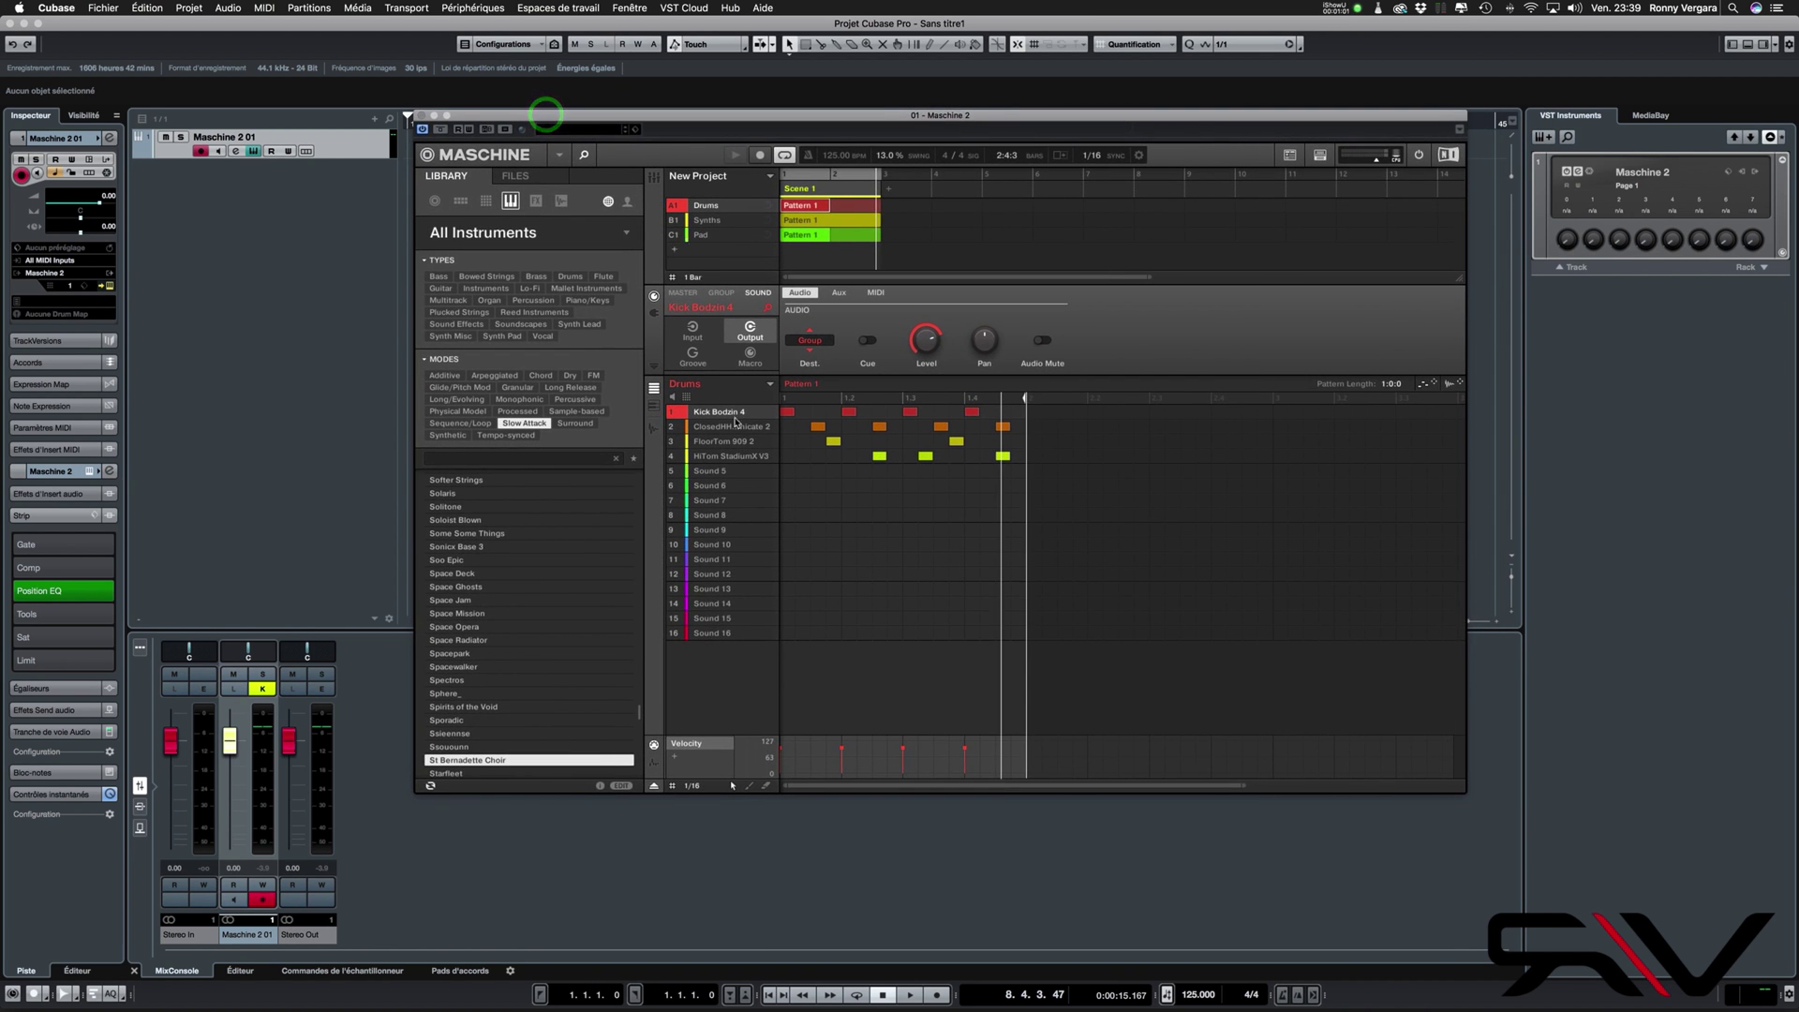
click(707, 220)
click(707, 235)
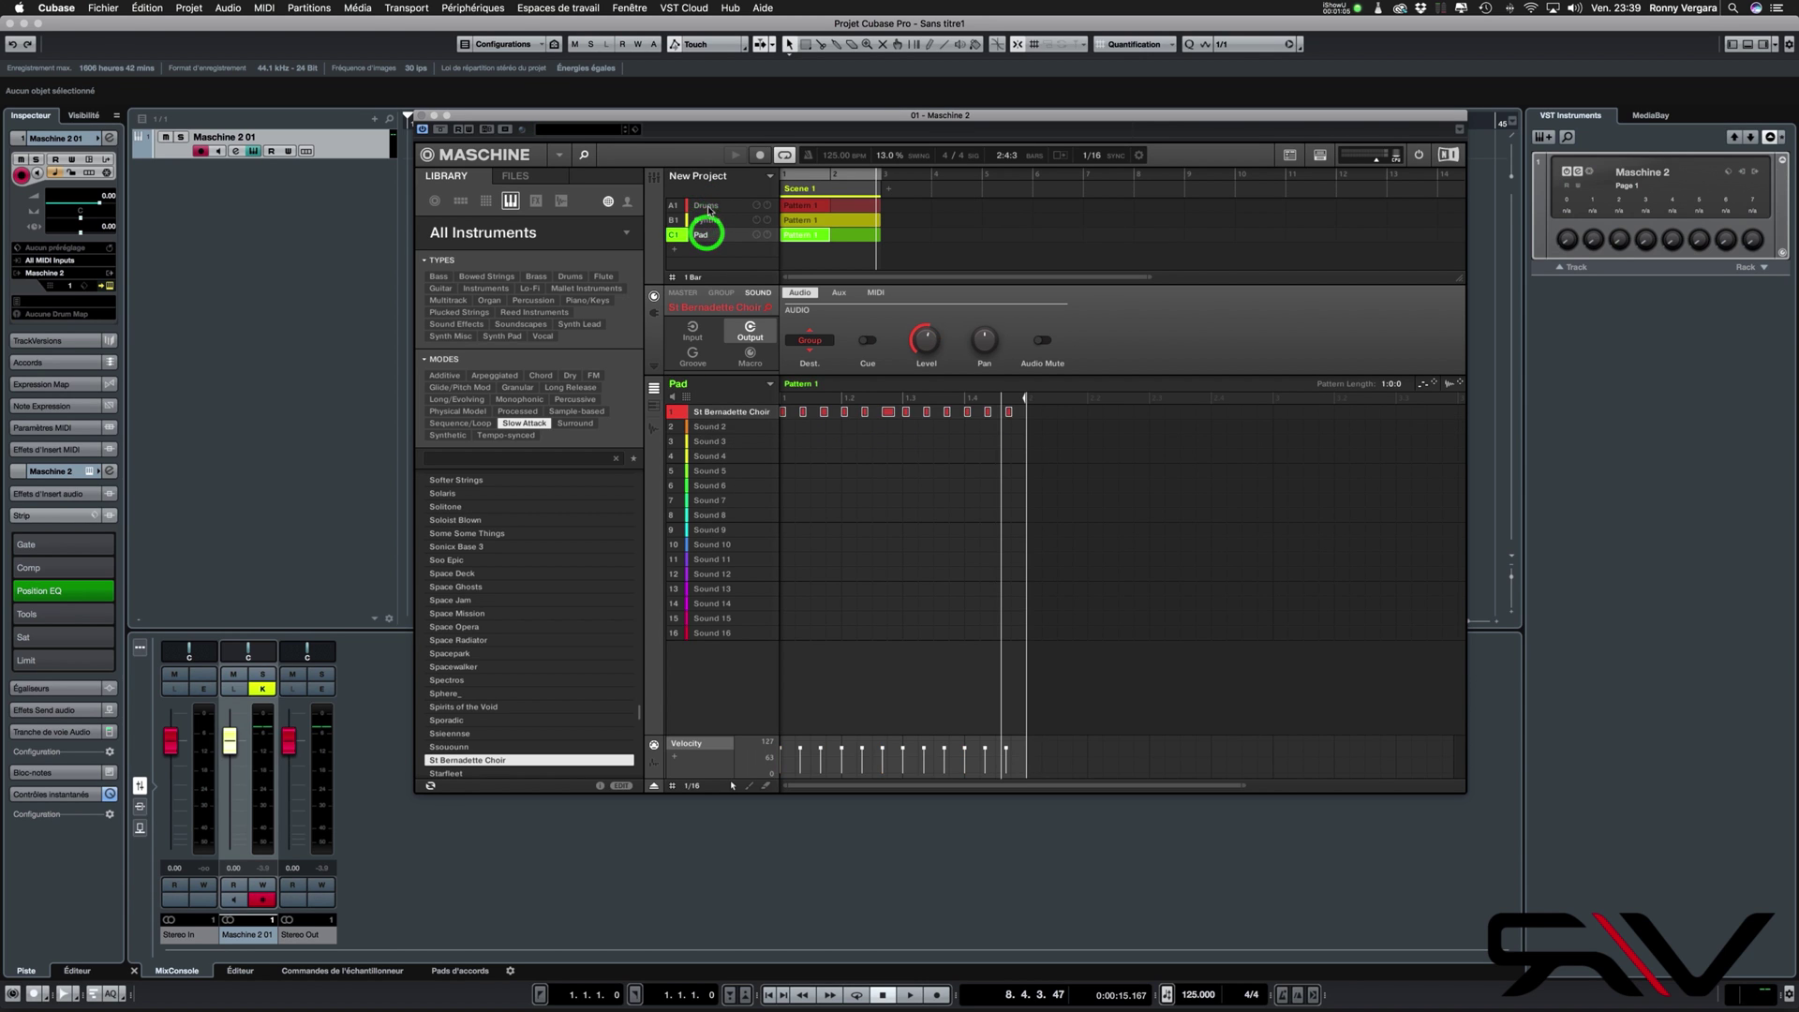
click(706, 204)
Examine the kick sound's plug-in and channel properties, including Input, Groove, Macro and Output
click(654, 311)
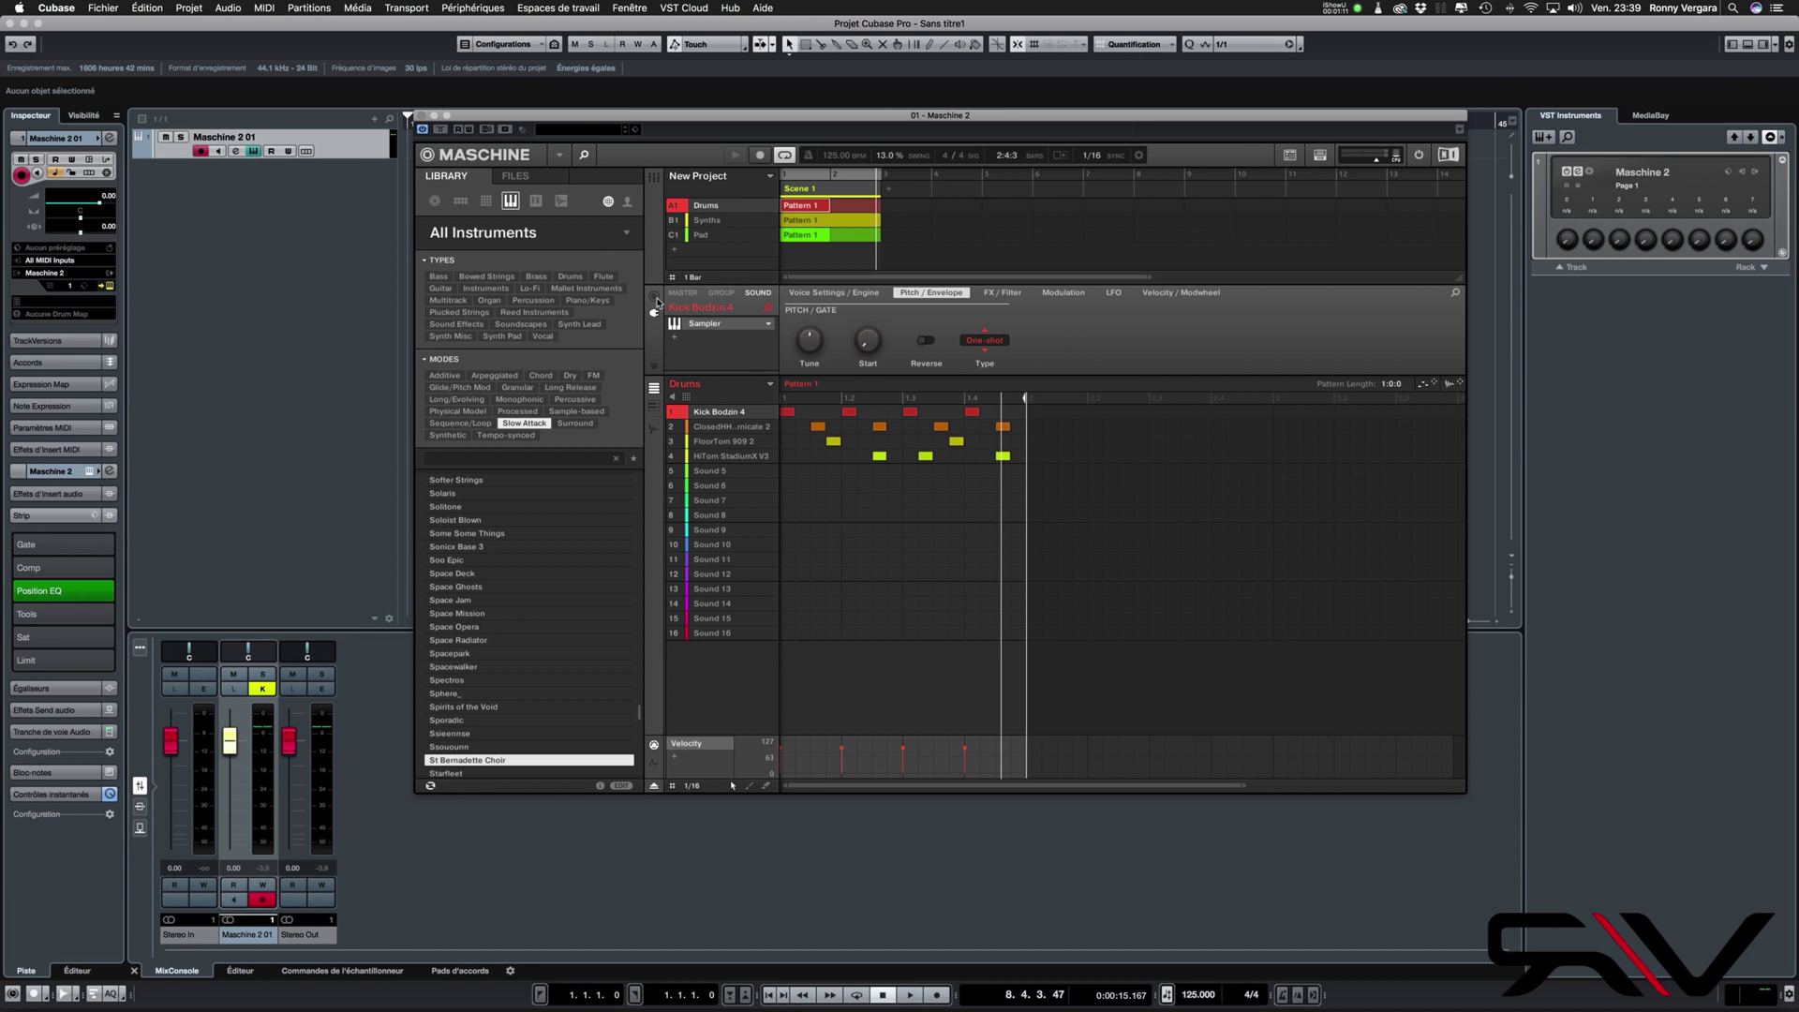
click(655, 296)
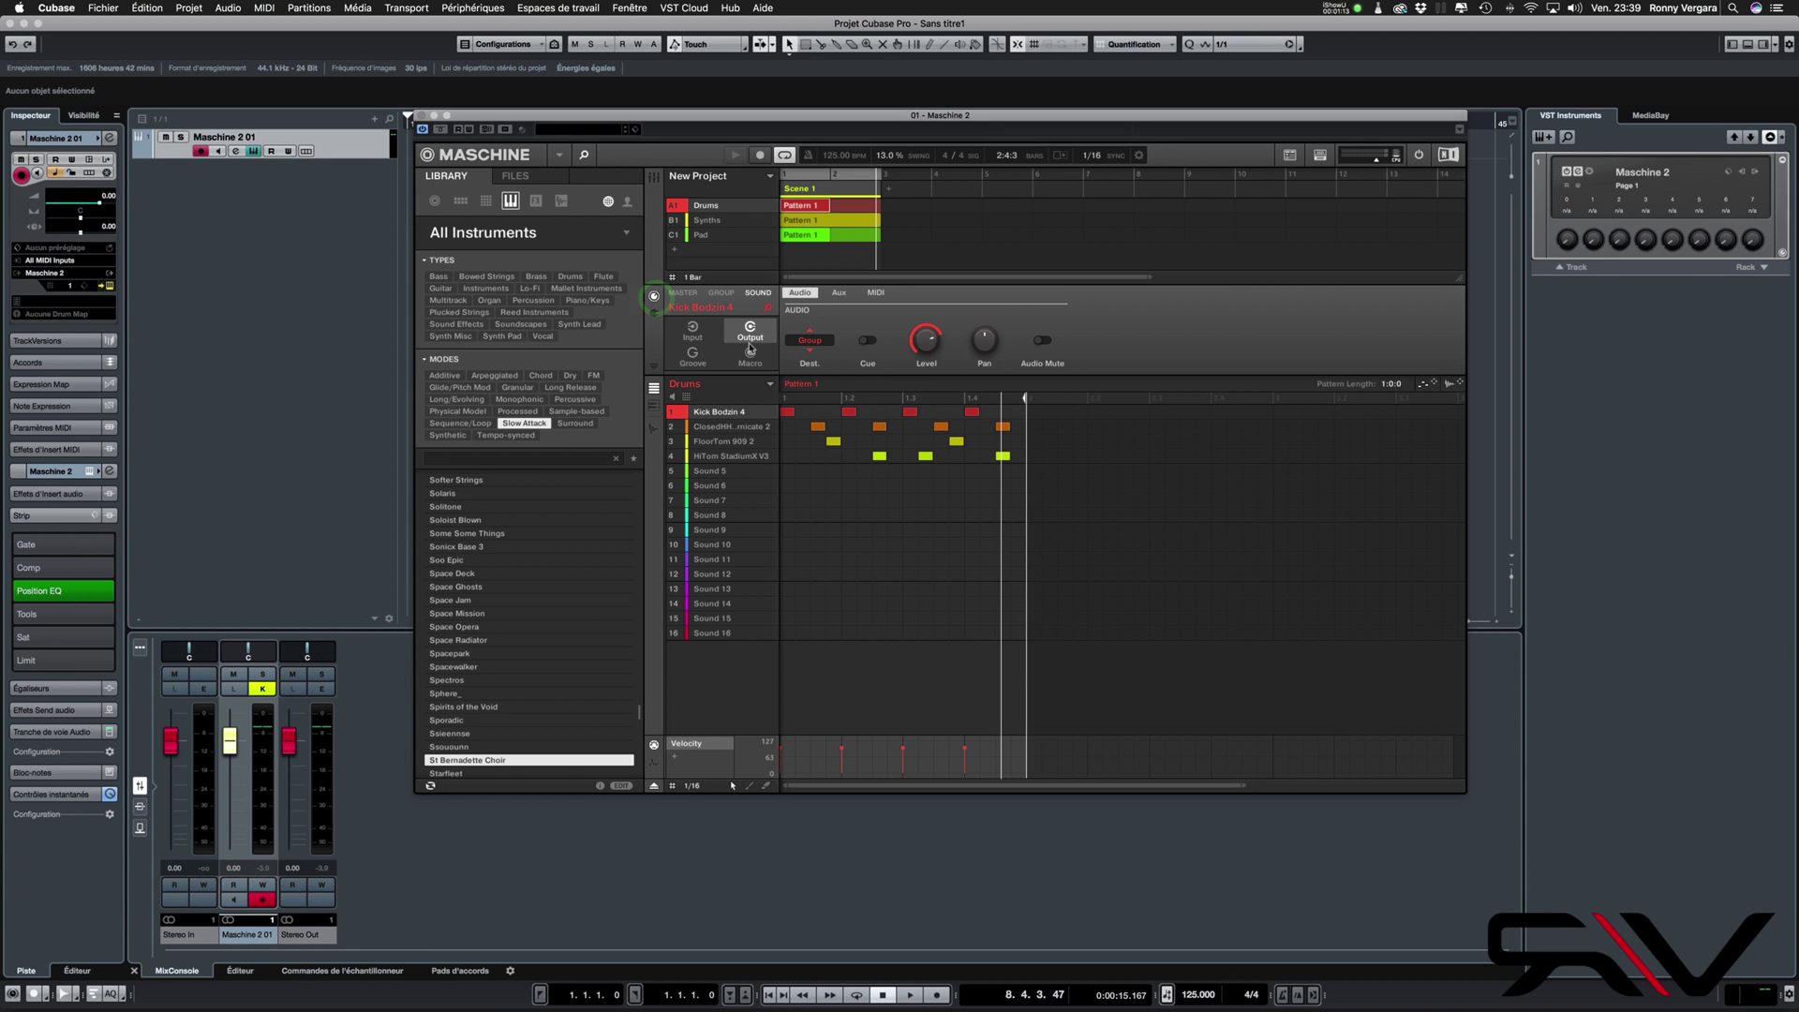
click(693, 330)
click(694, 357)
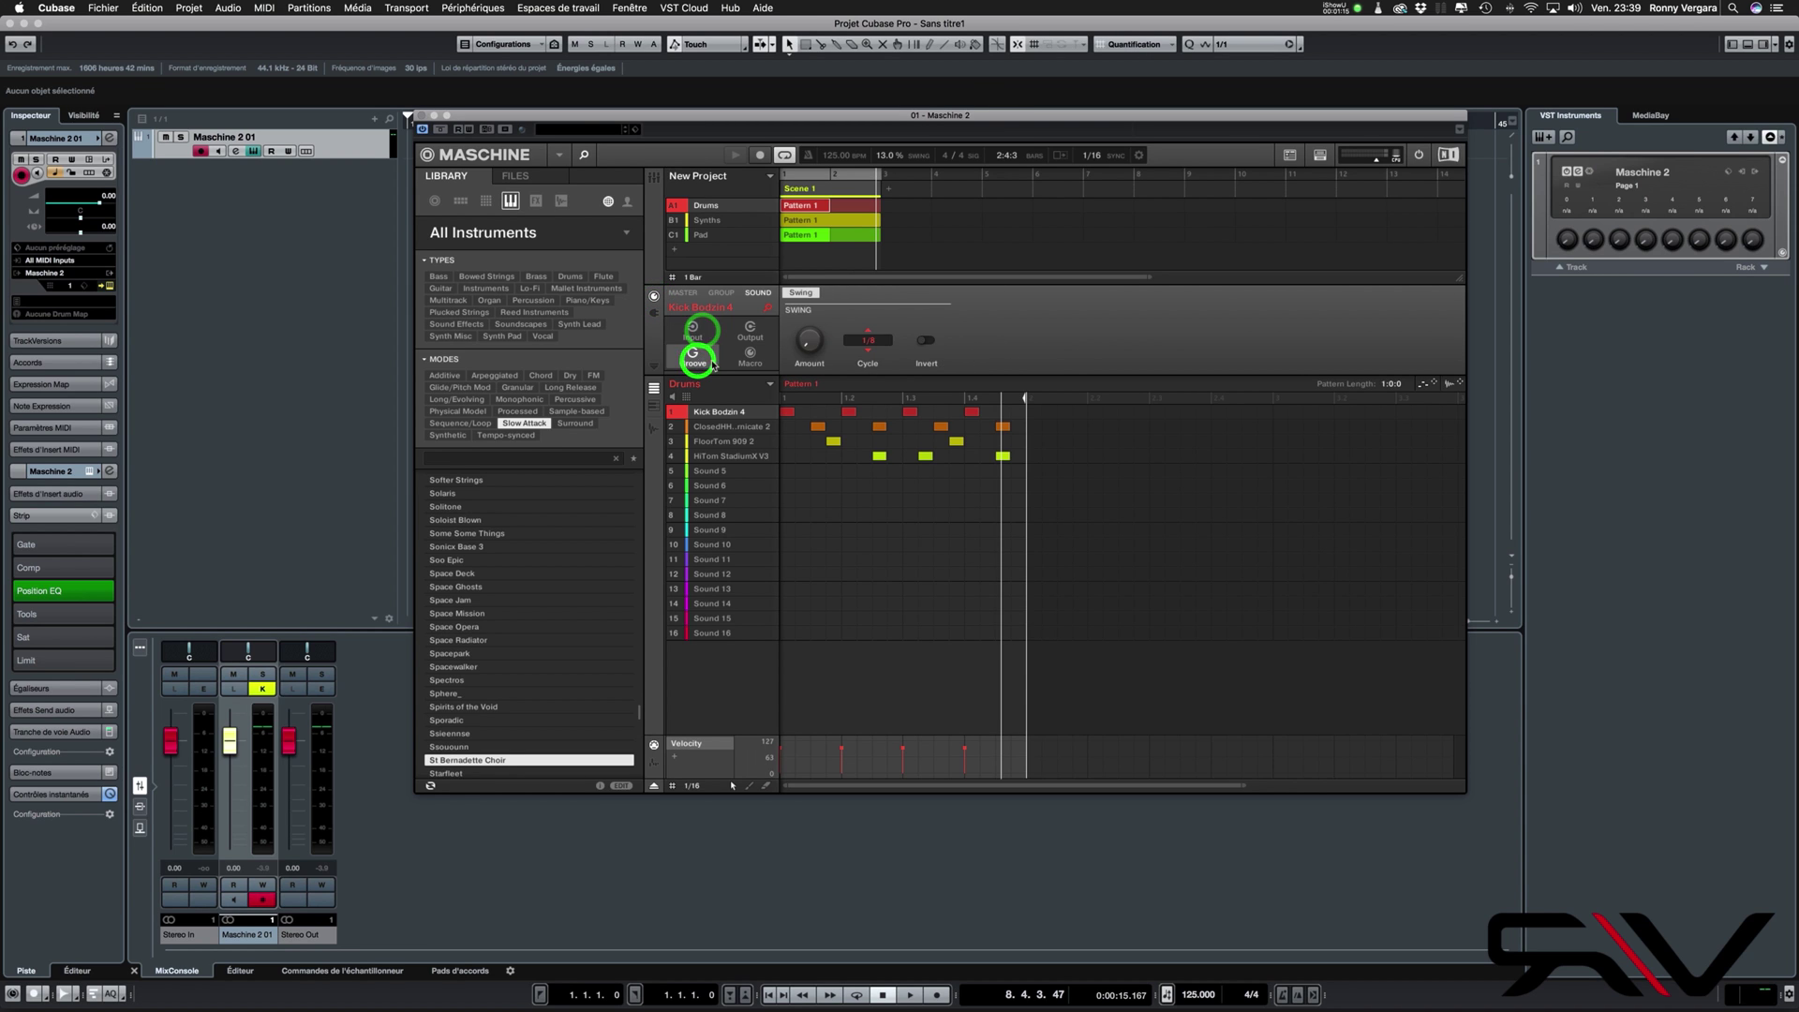
click(741, 359)
click(750, 331)
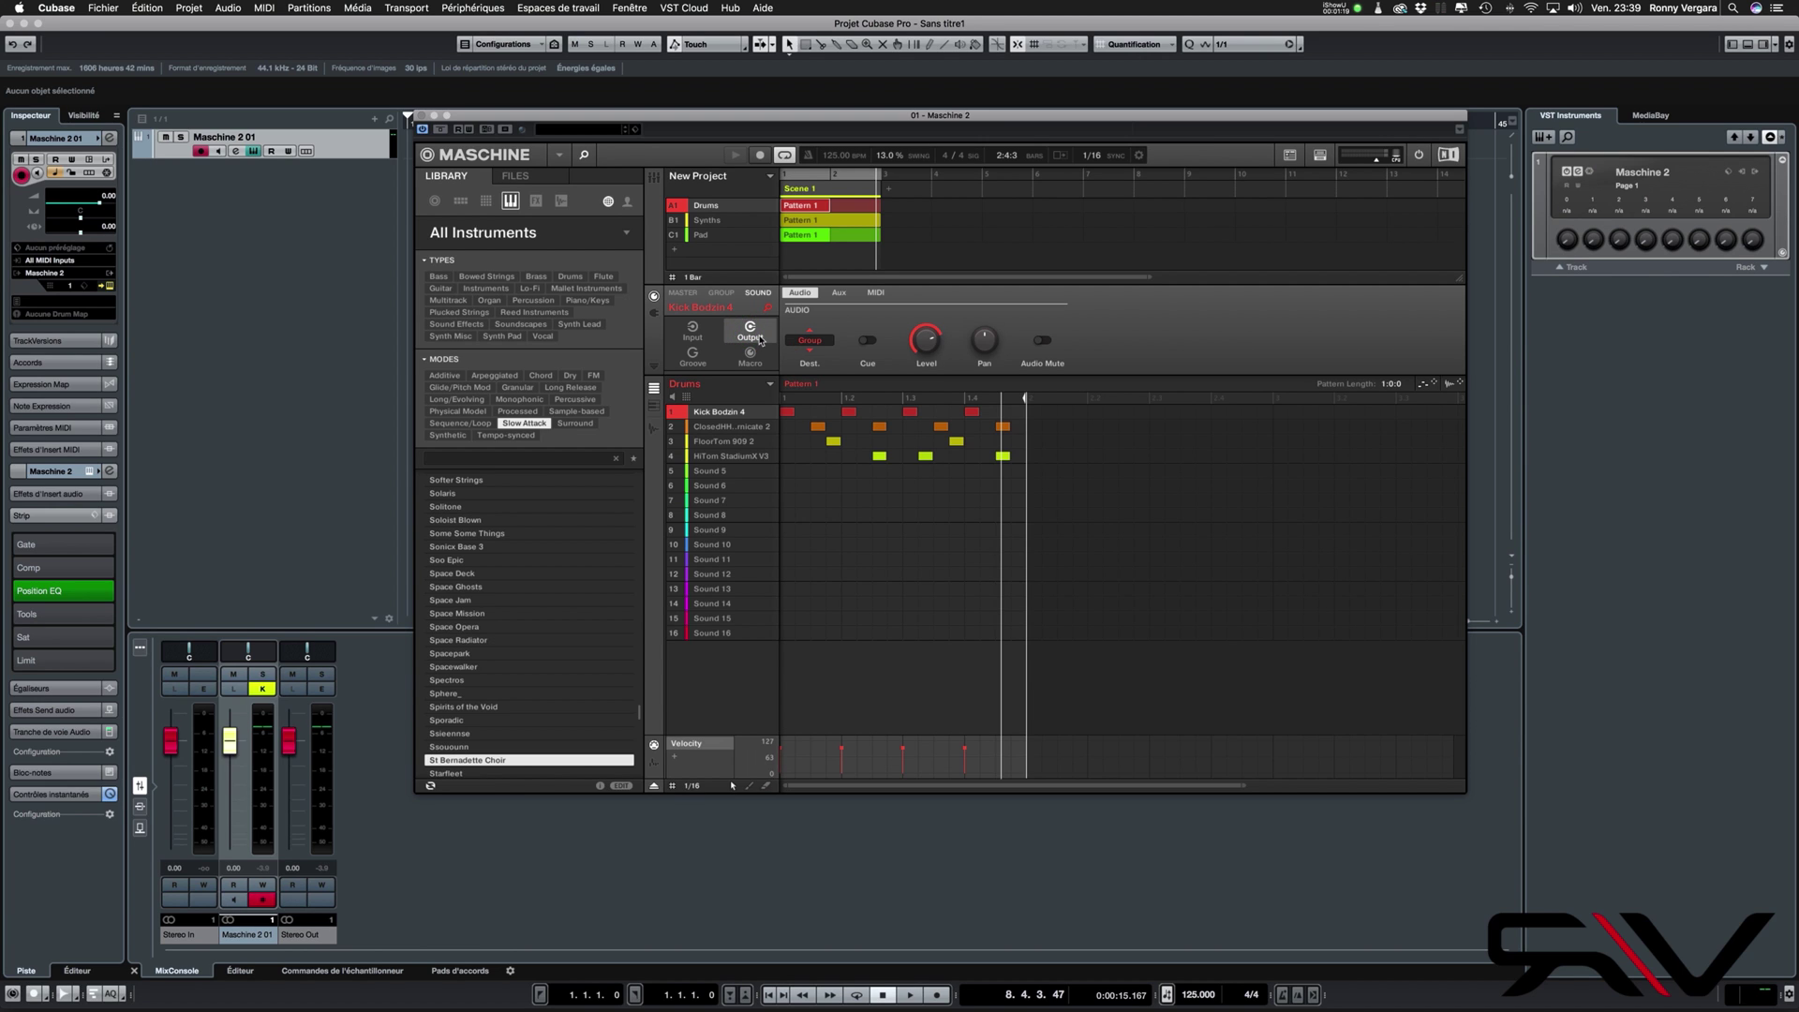
Route the kick sound's audio output destination to Ext. 2 at sound level
click(724, 296)
mouse_move(723, 438)
click(754, 293)
click(718, 418)
click(811, 353)
drag(811, 353, 816, 349)
Activate the Maschine Out 2 stereo output for the instrument track and show the track's automation lanes
click(255, 208)
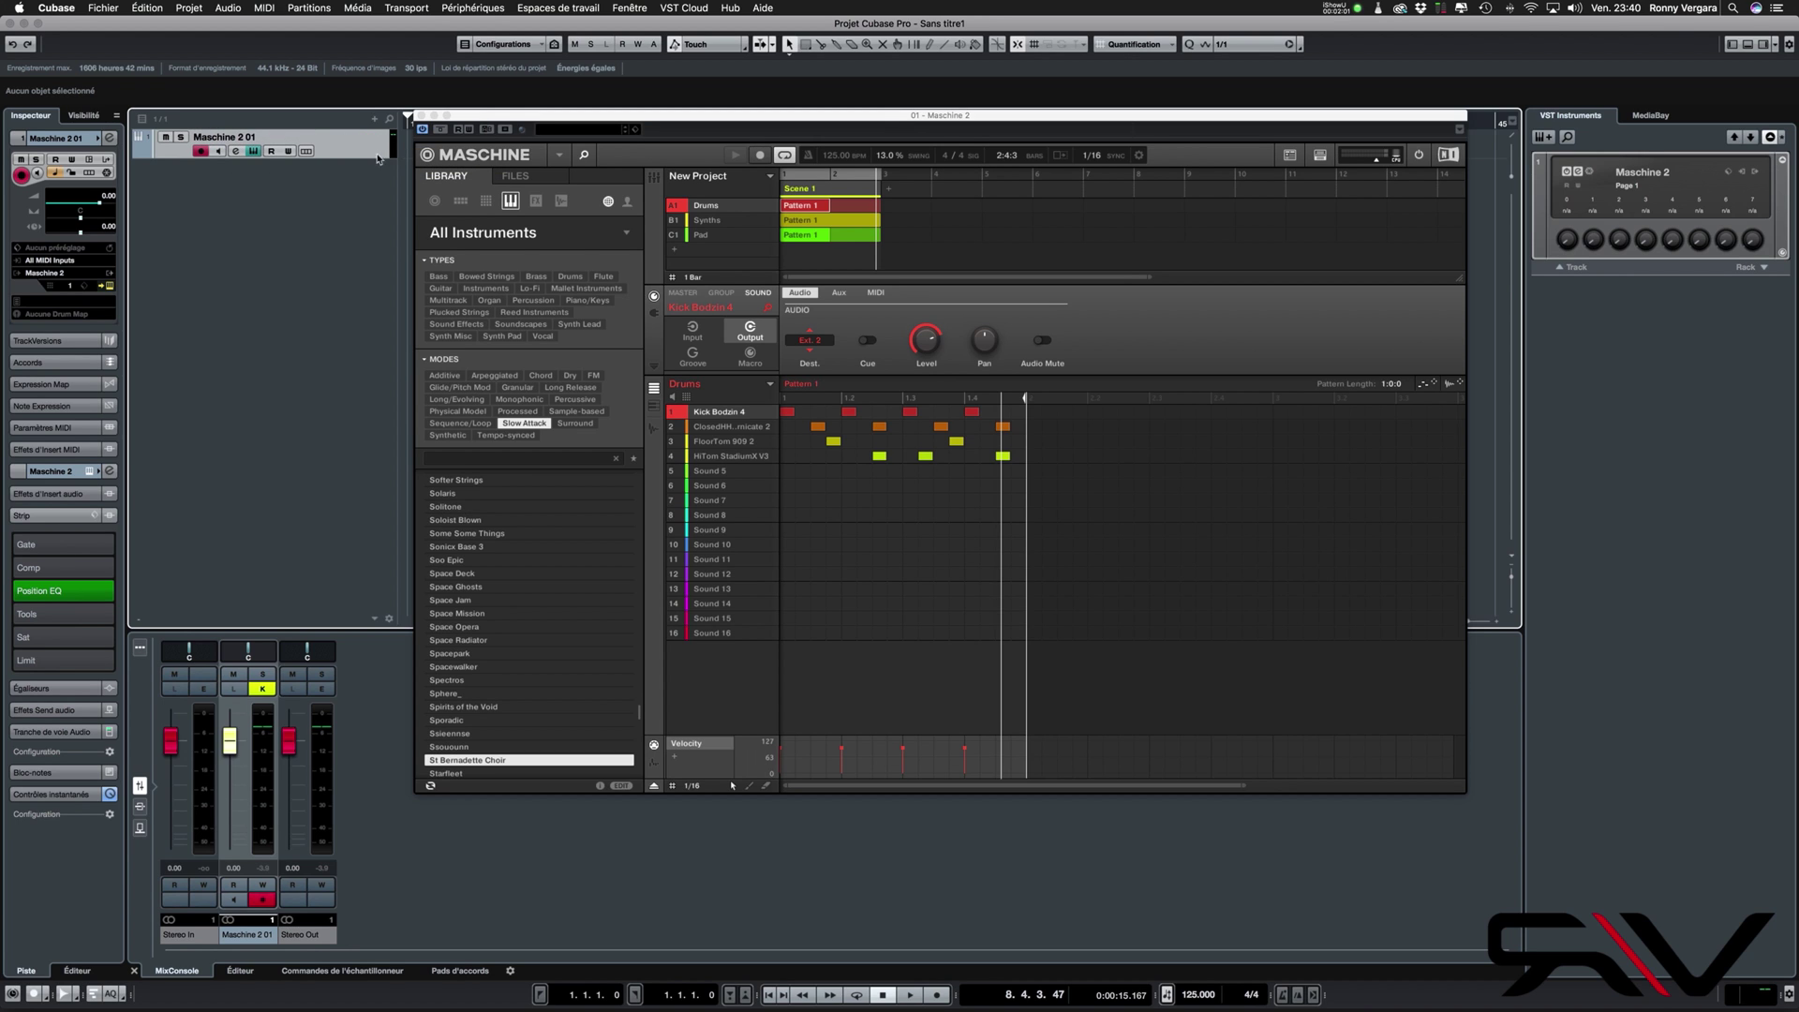
click(109, 275)
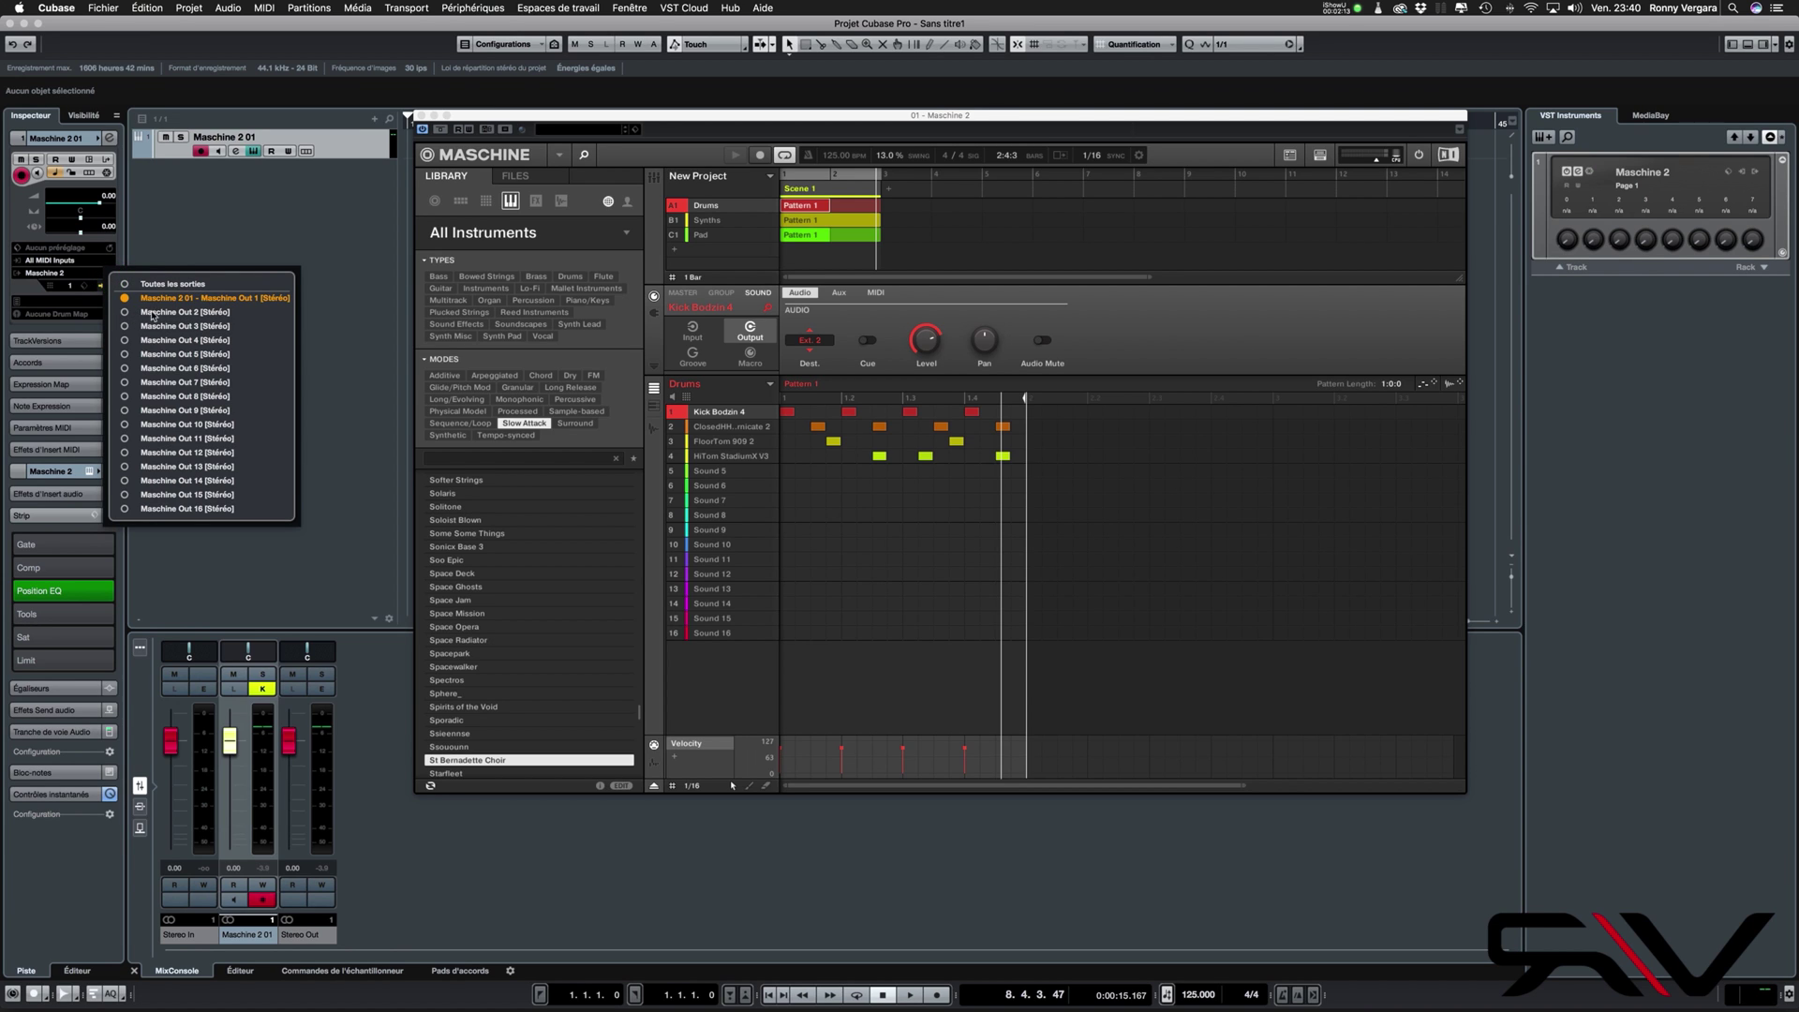
click(125, 313)
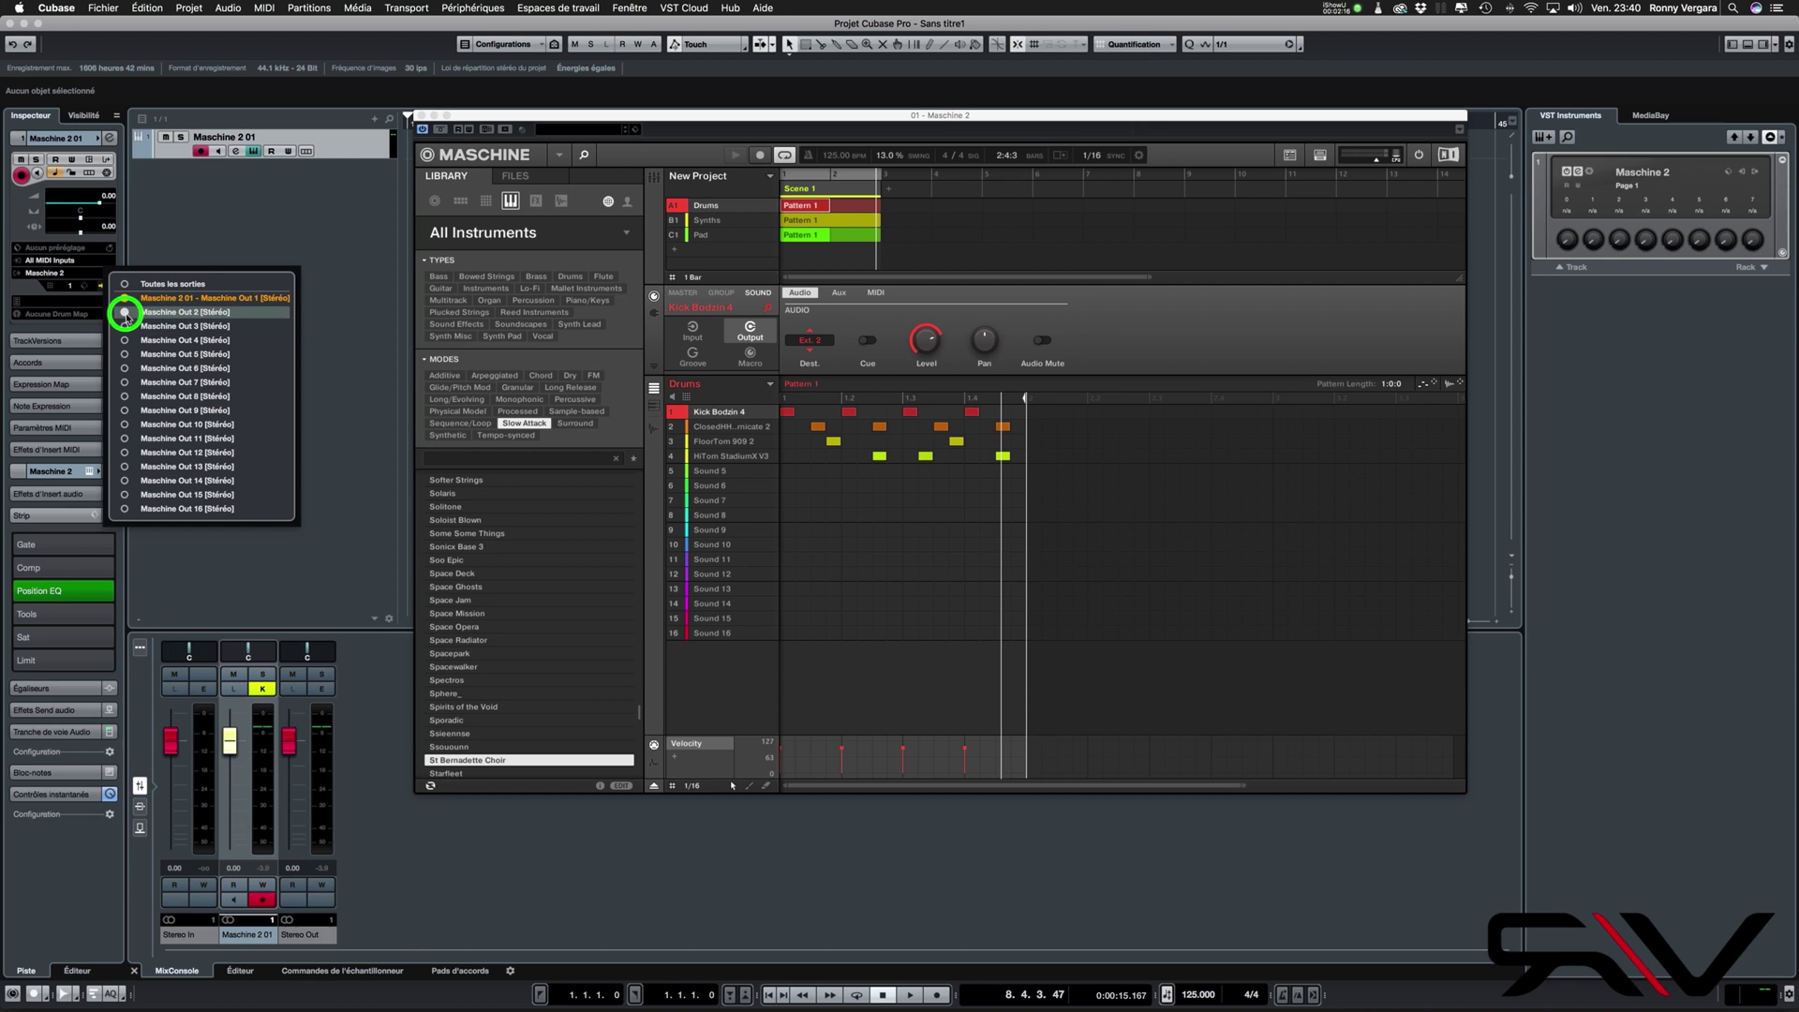
click(193, 231)
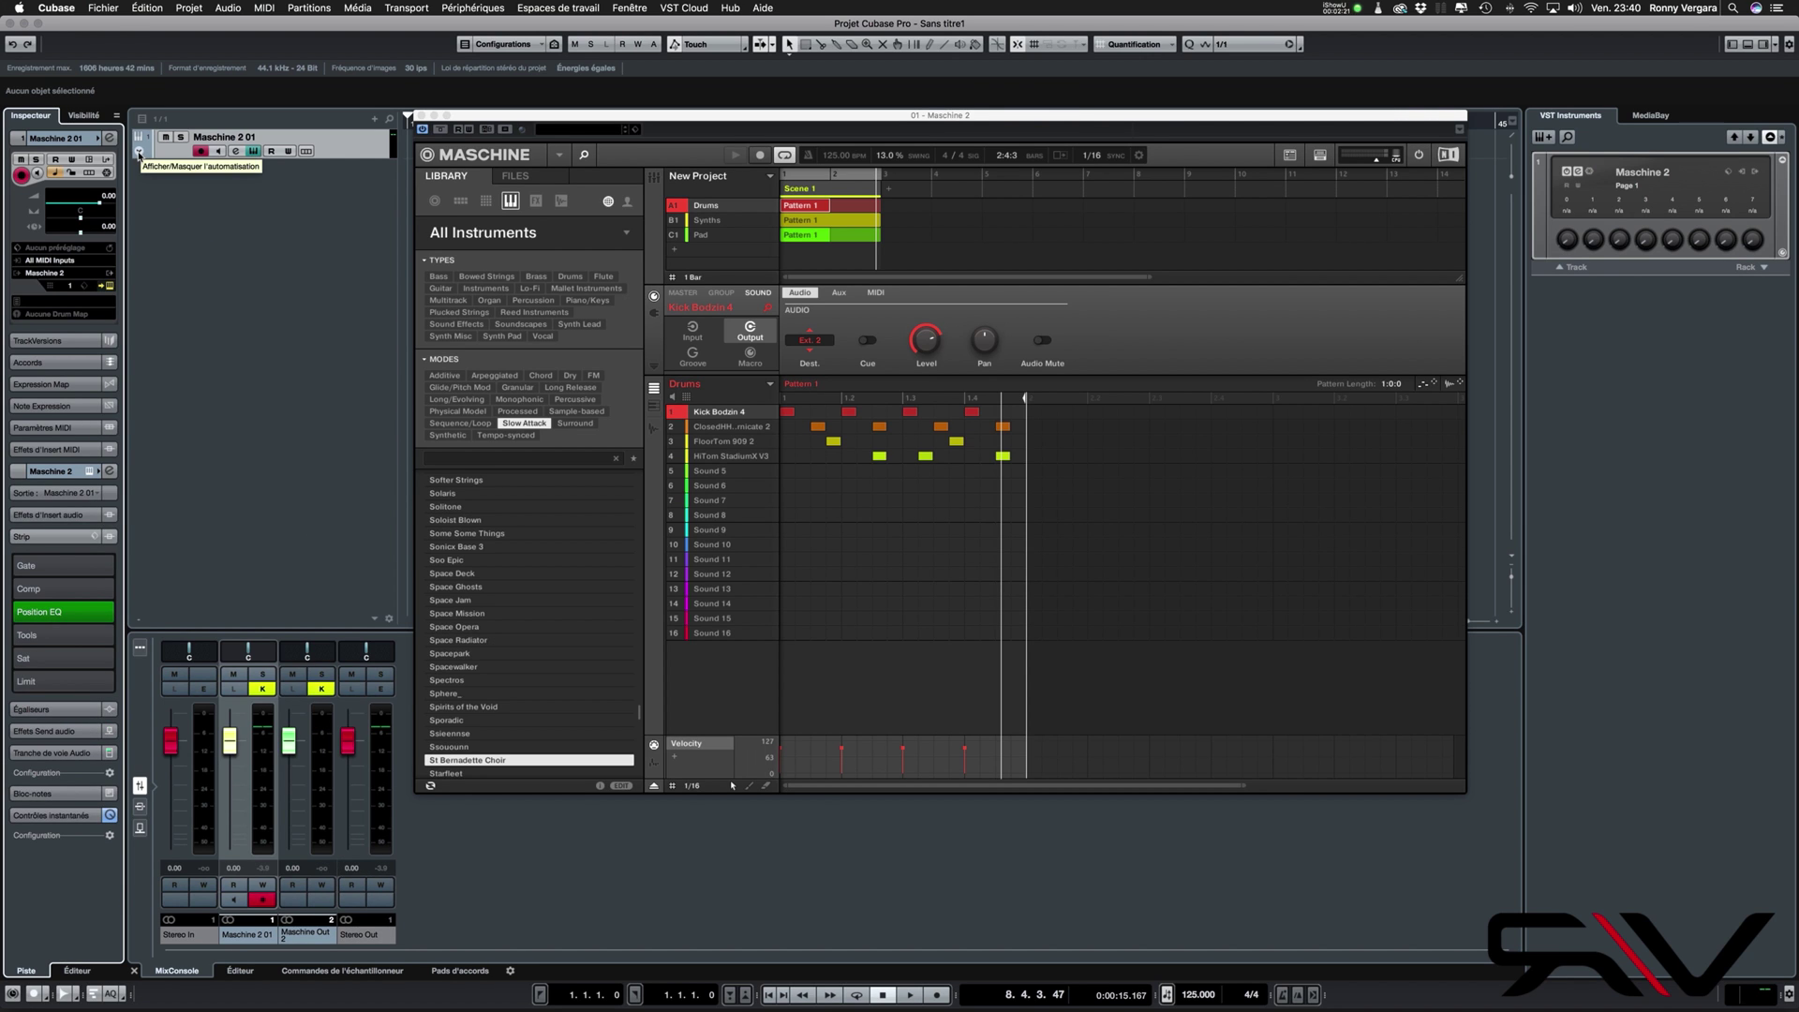
click(139, 154)
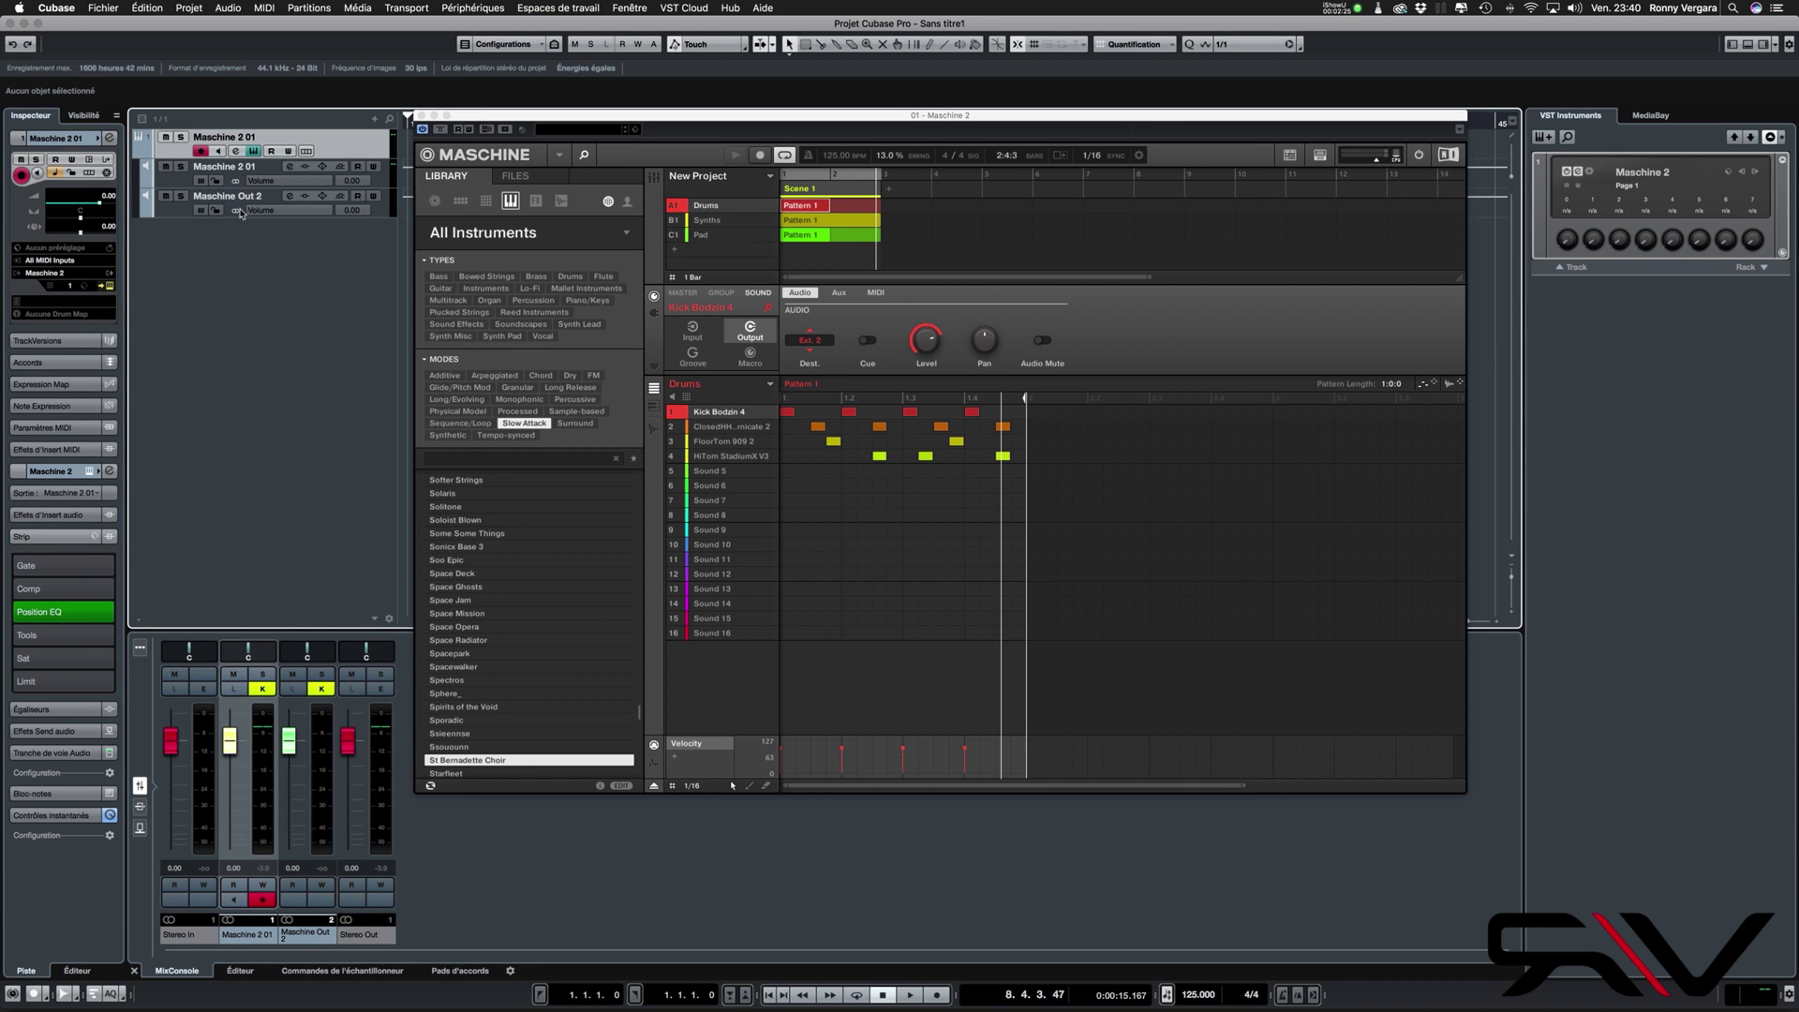
Deactivate the Maschine Out 2 stereo output and activate it again
click(111, 287)
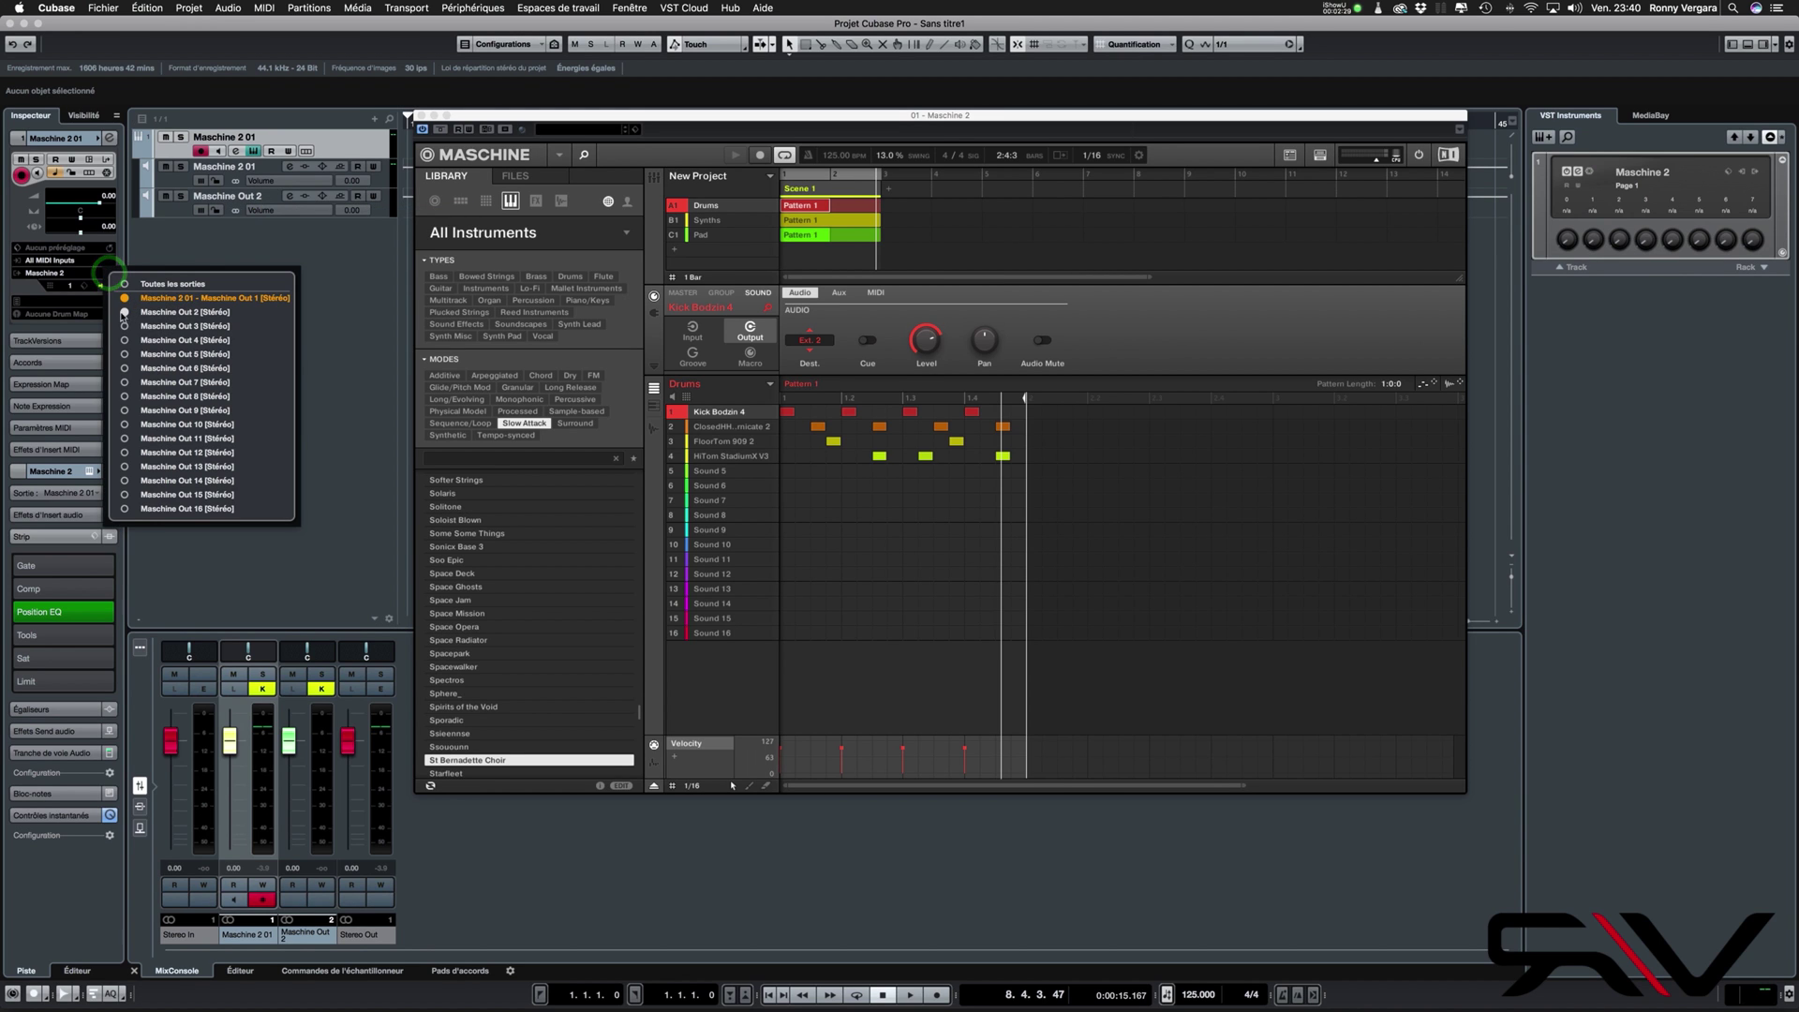
click(124, 313)
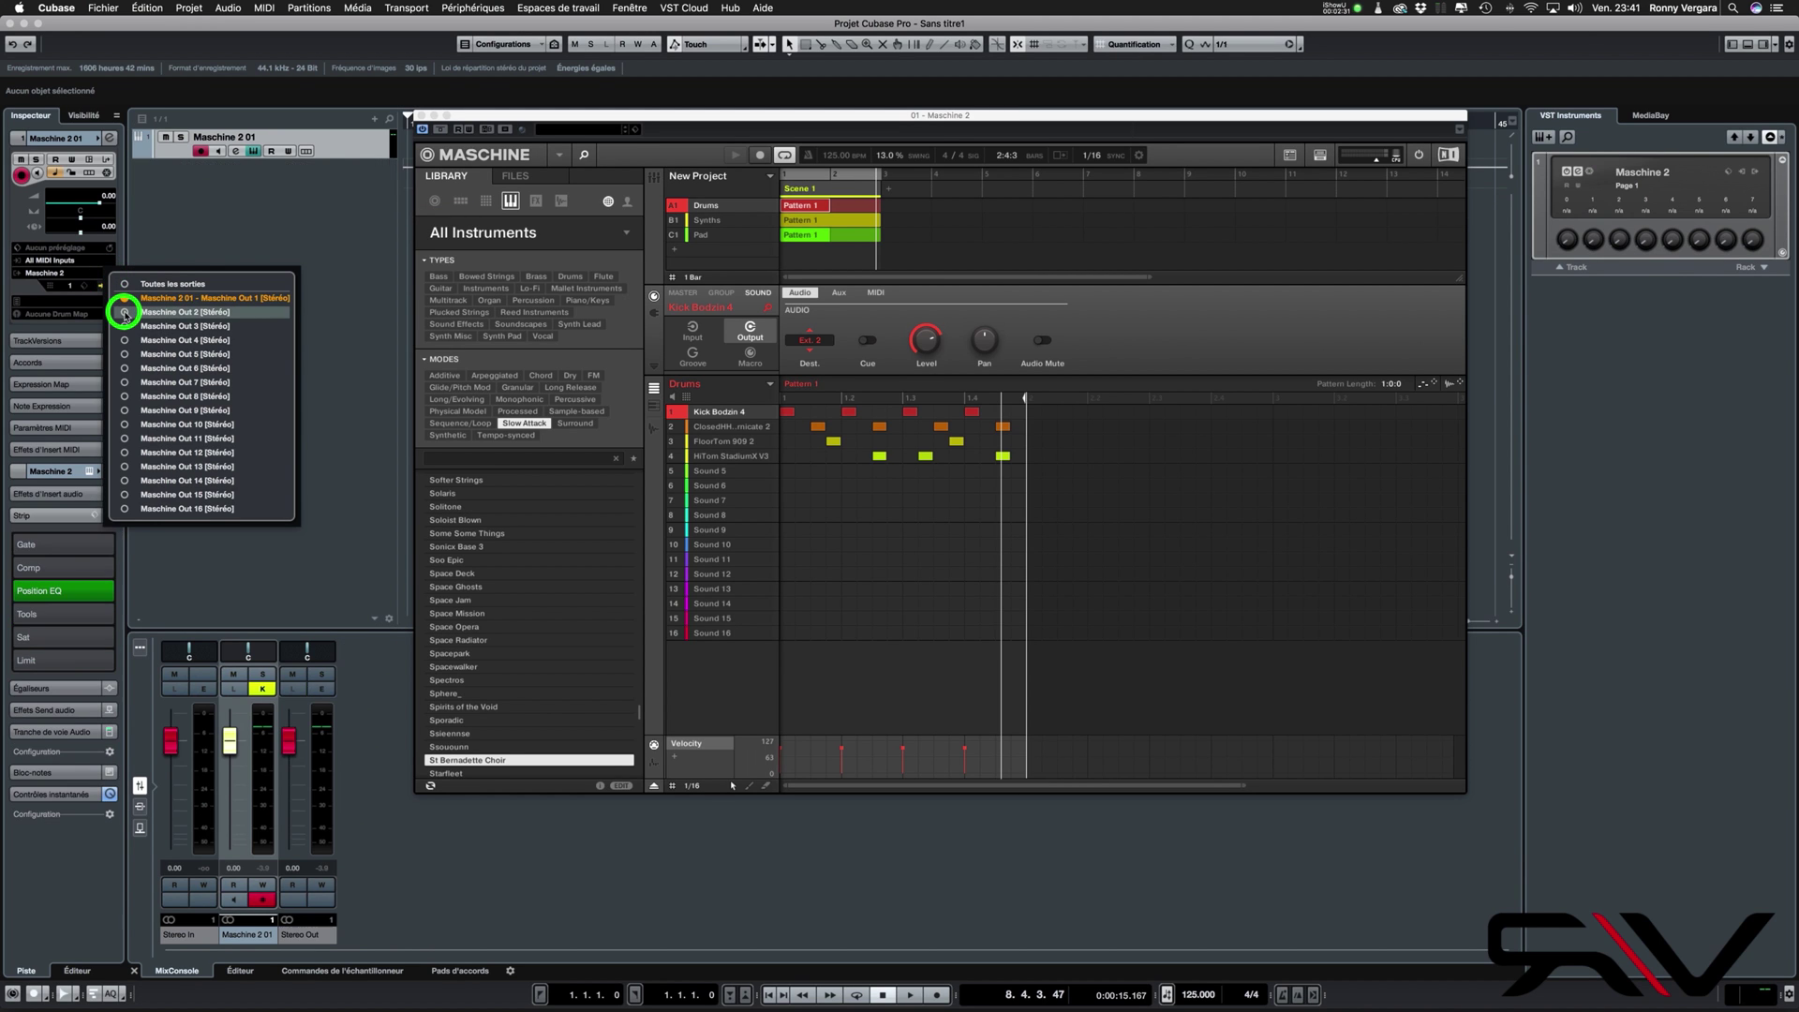
click(124, 313)
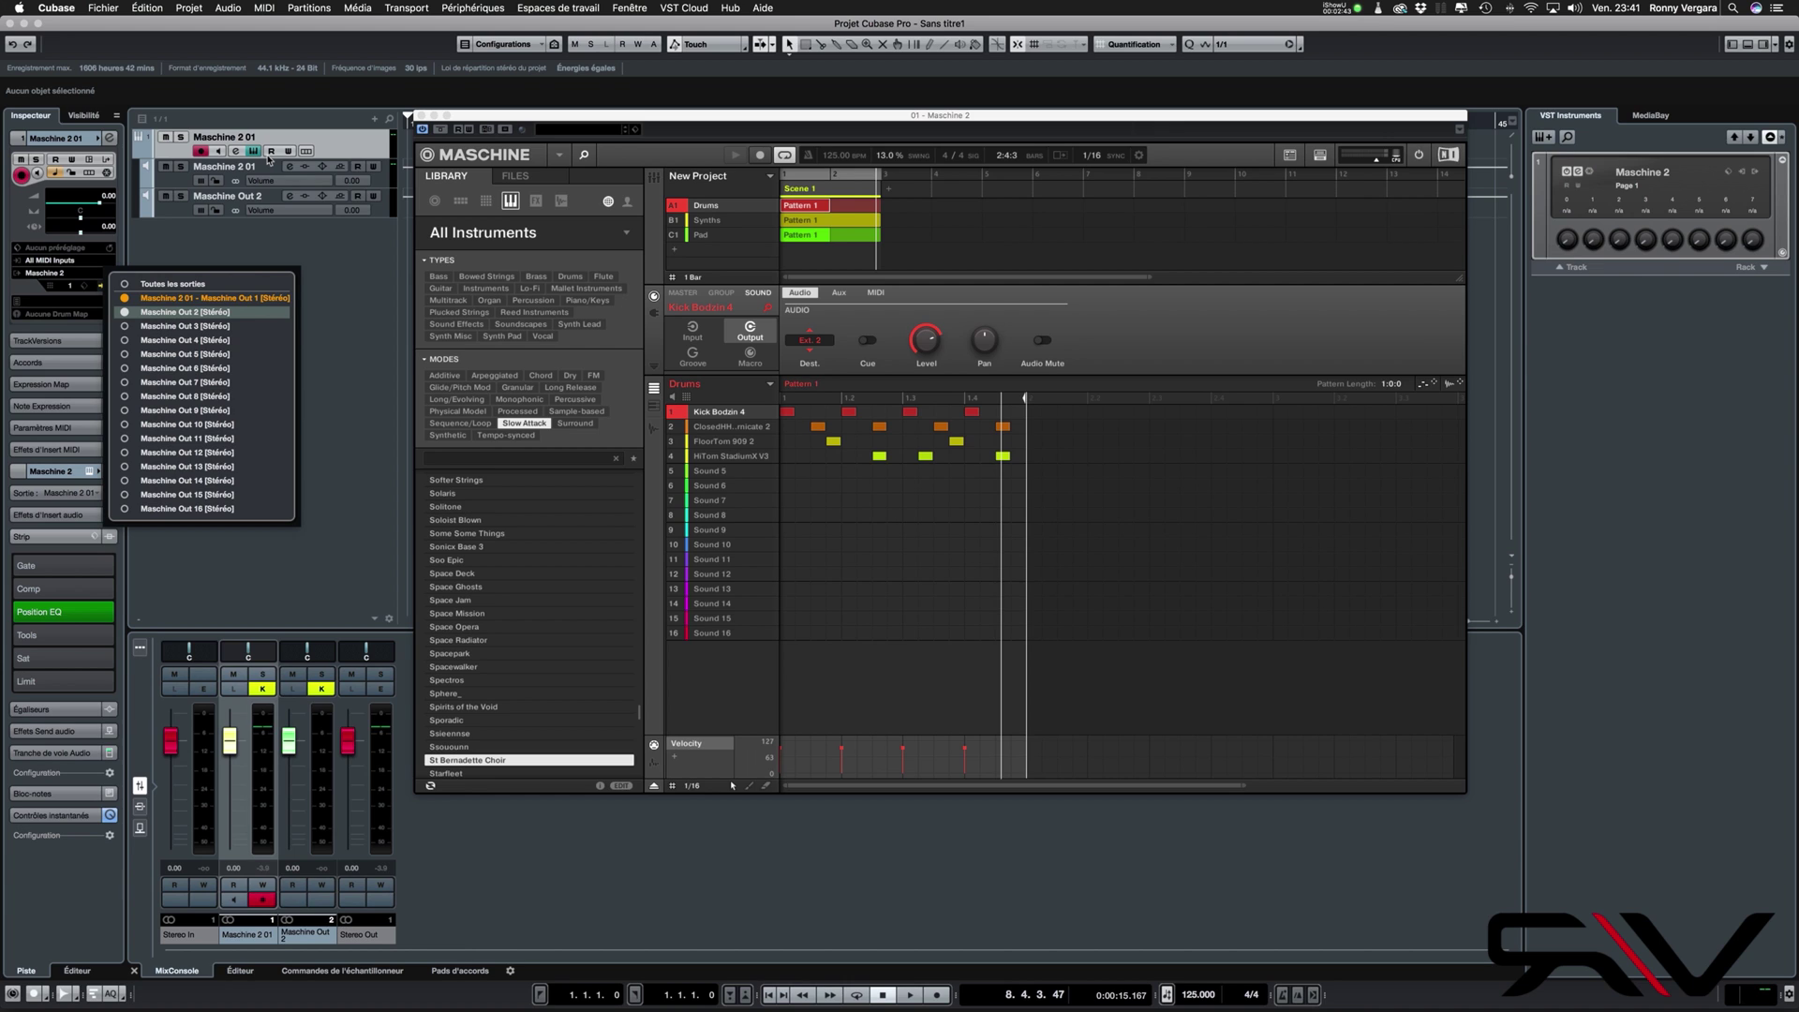
click(379, 217)
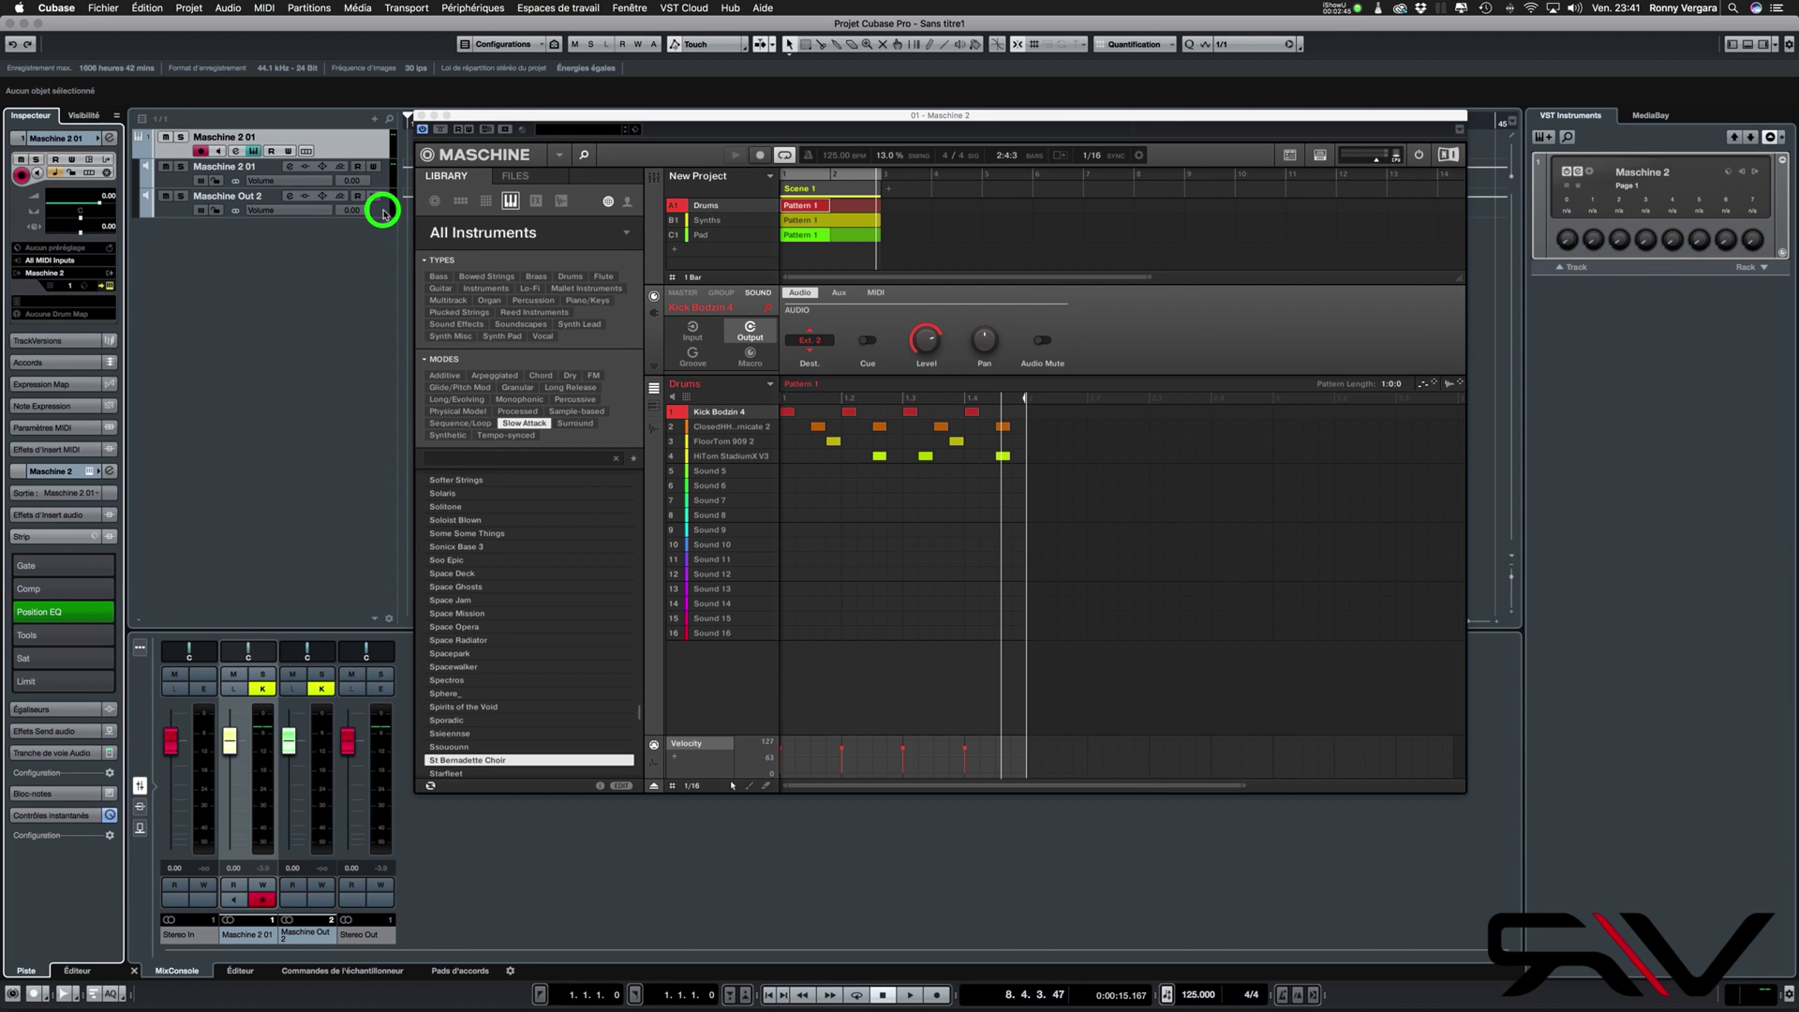
Isolate the kick by soloing the Drums group and muting its other three sounds, and check it in playback
click(674, 205)
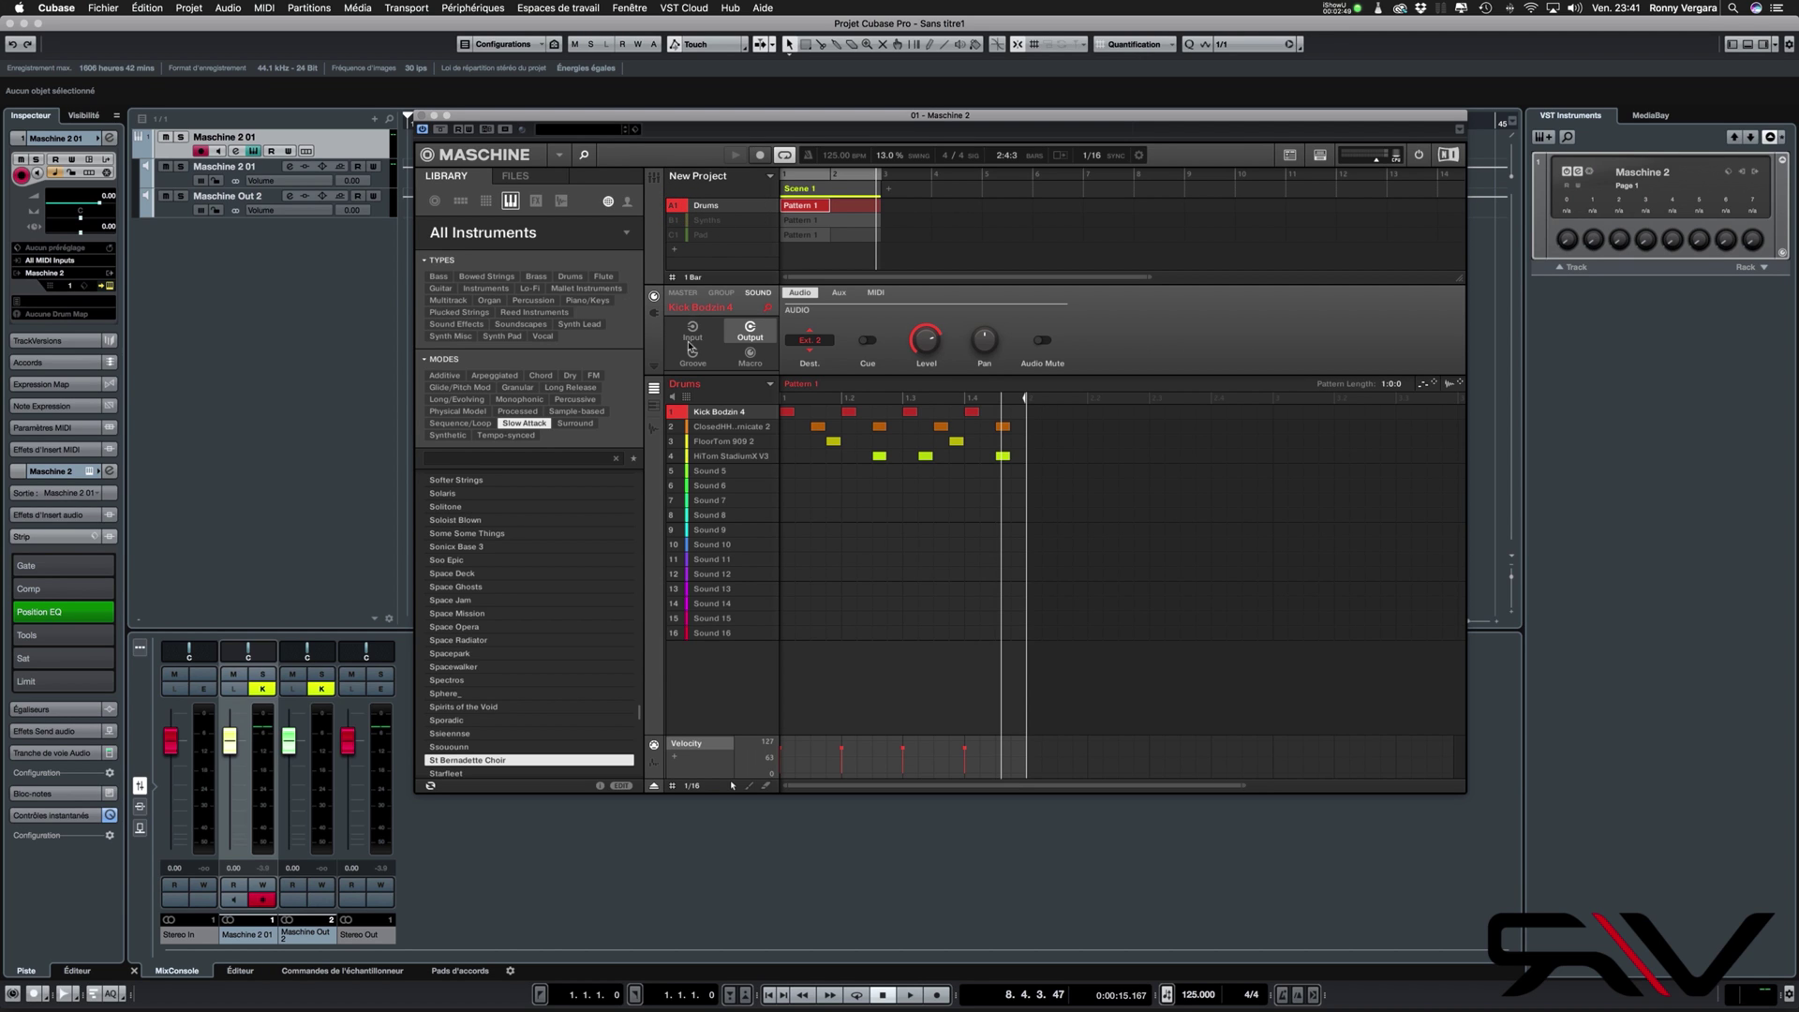
click(672, 427)
click(673, 441)
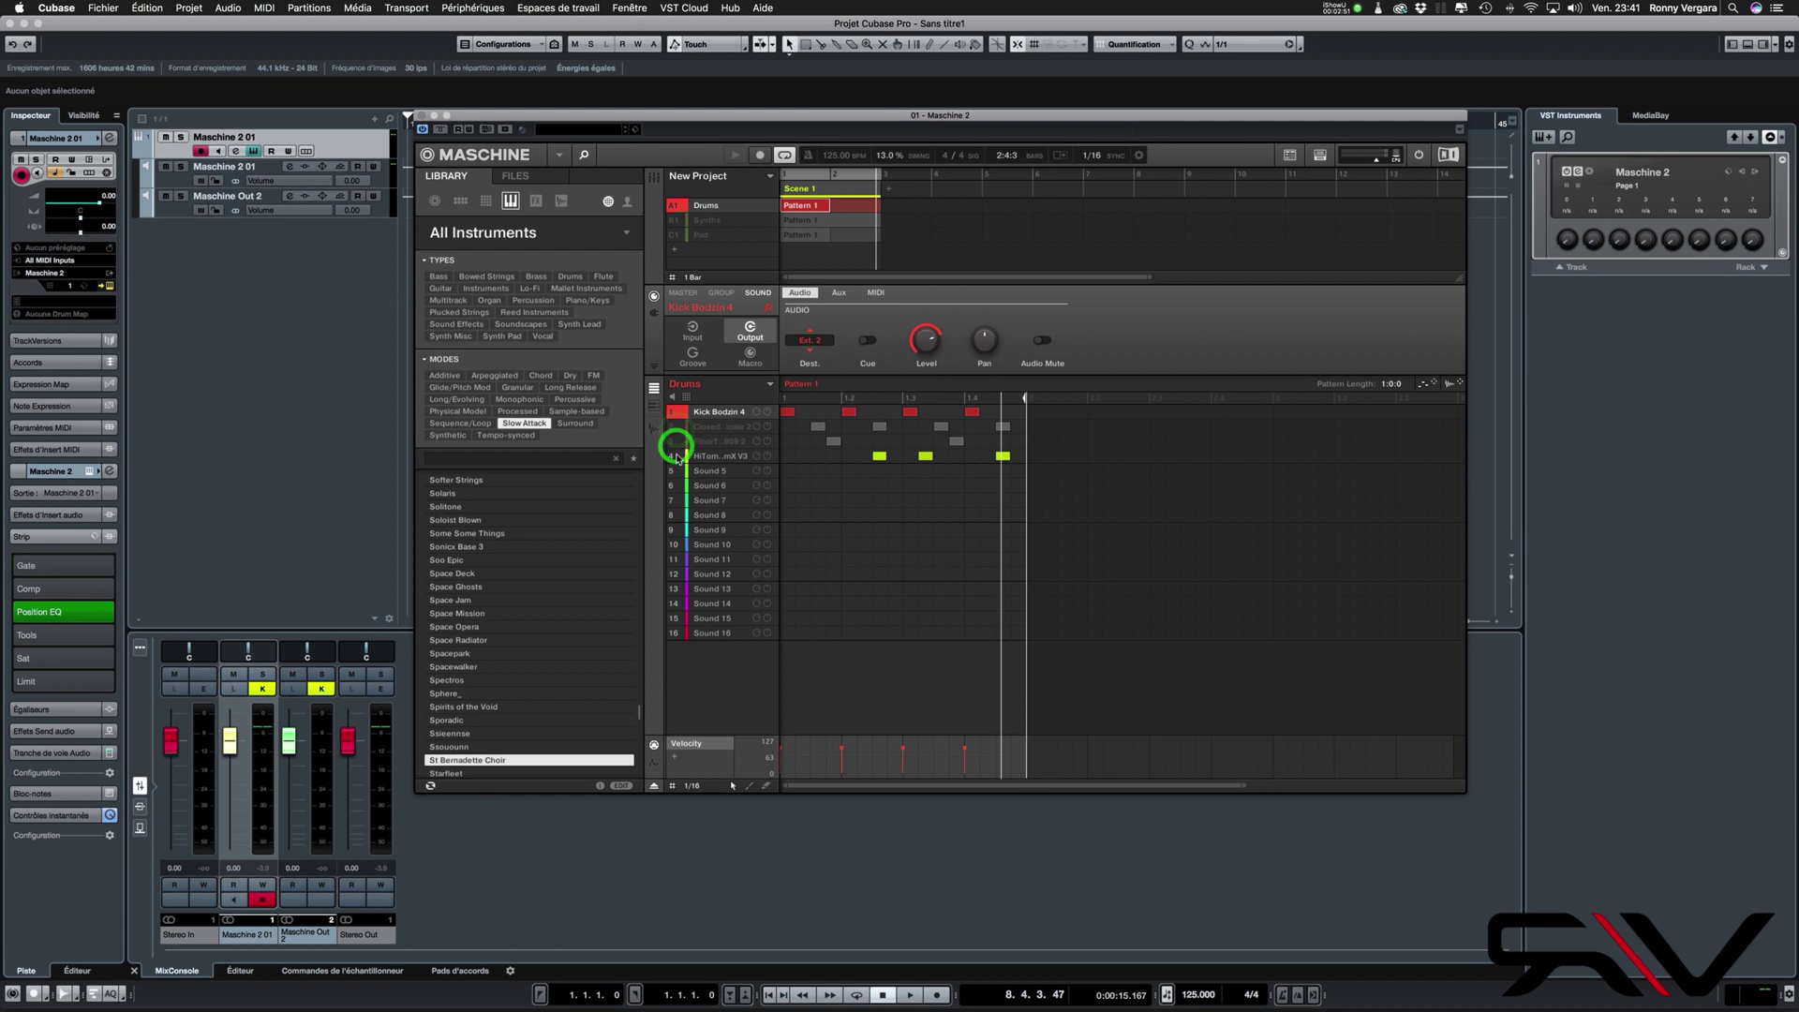
click(675, 456)
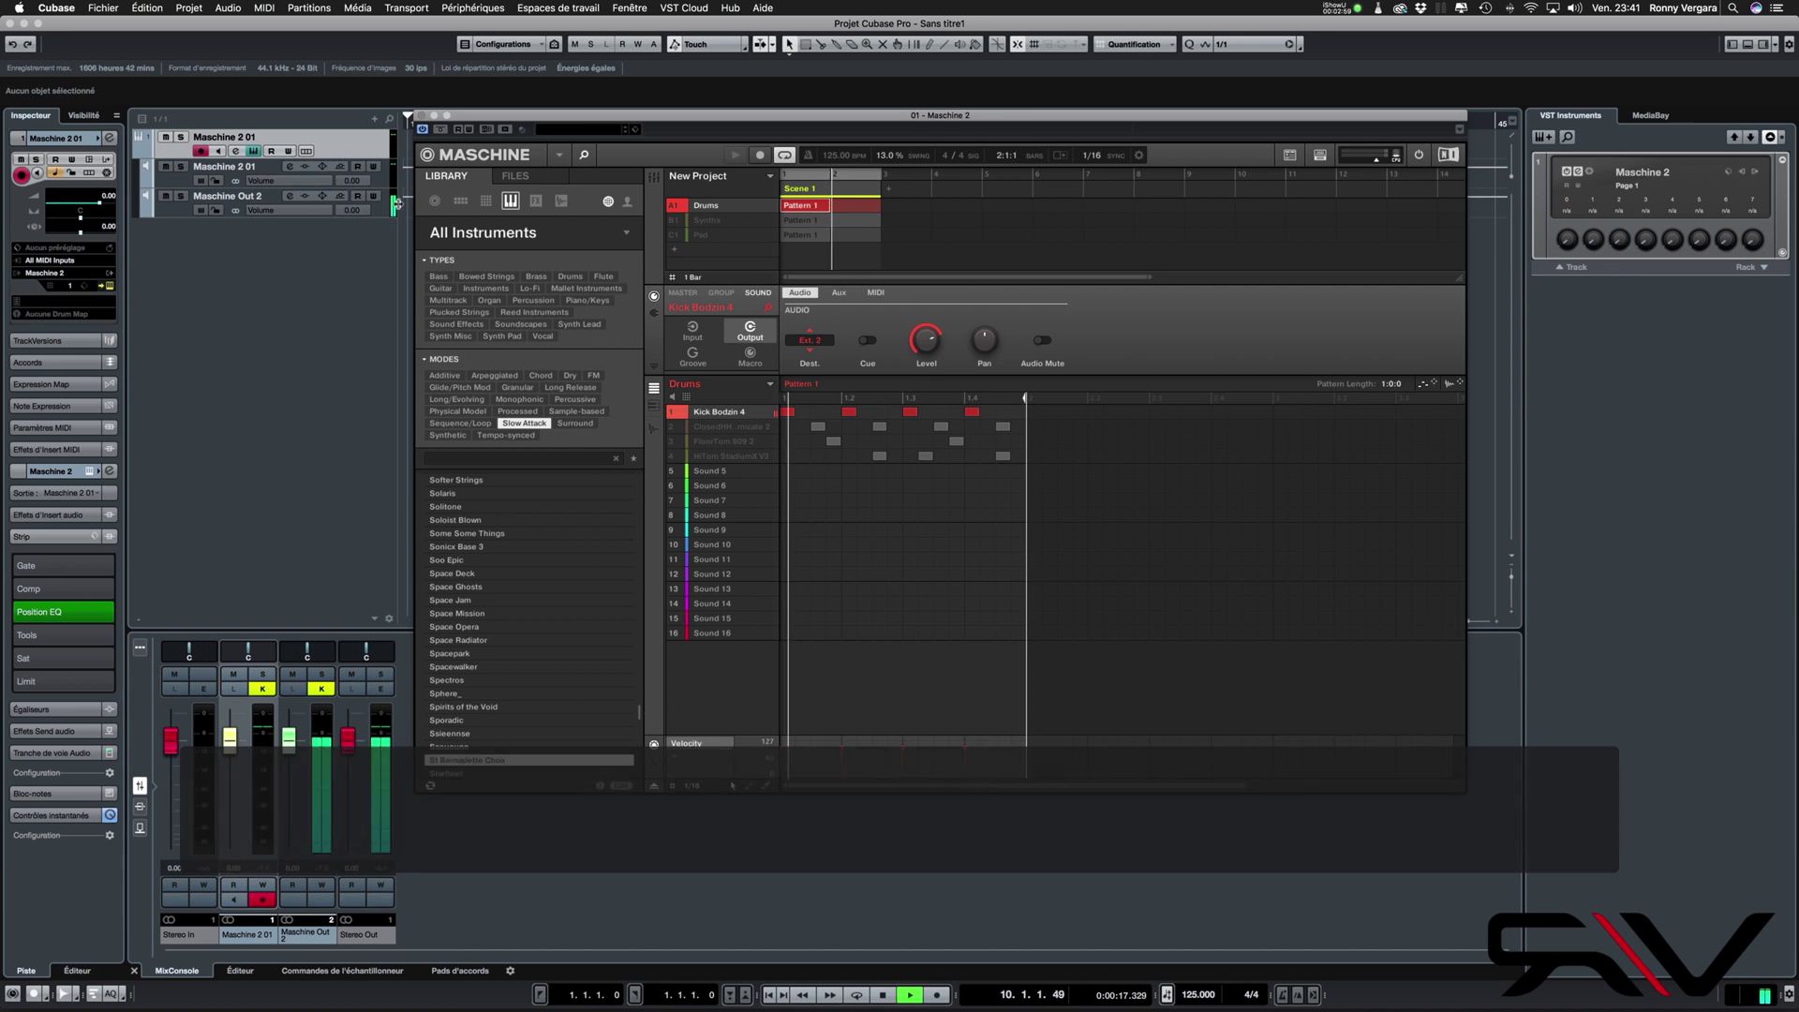
key(space)
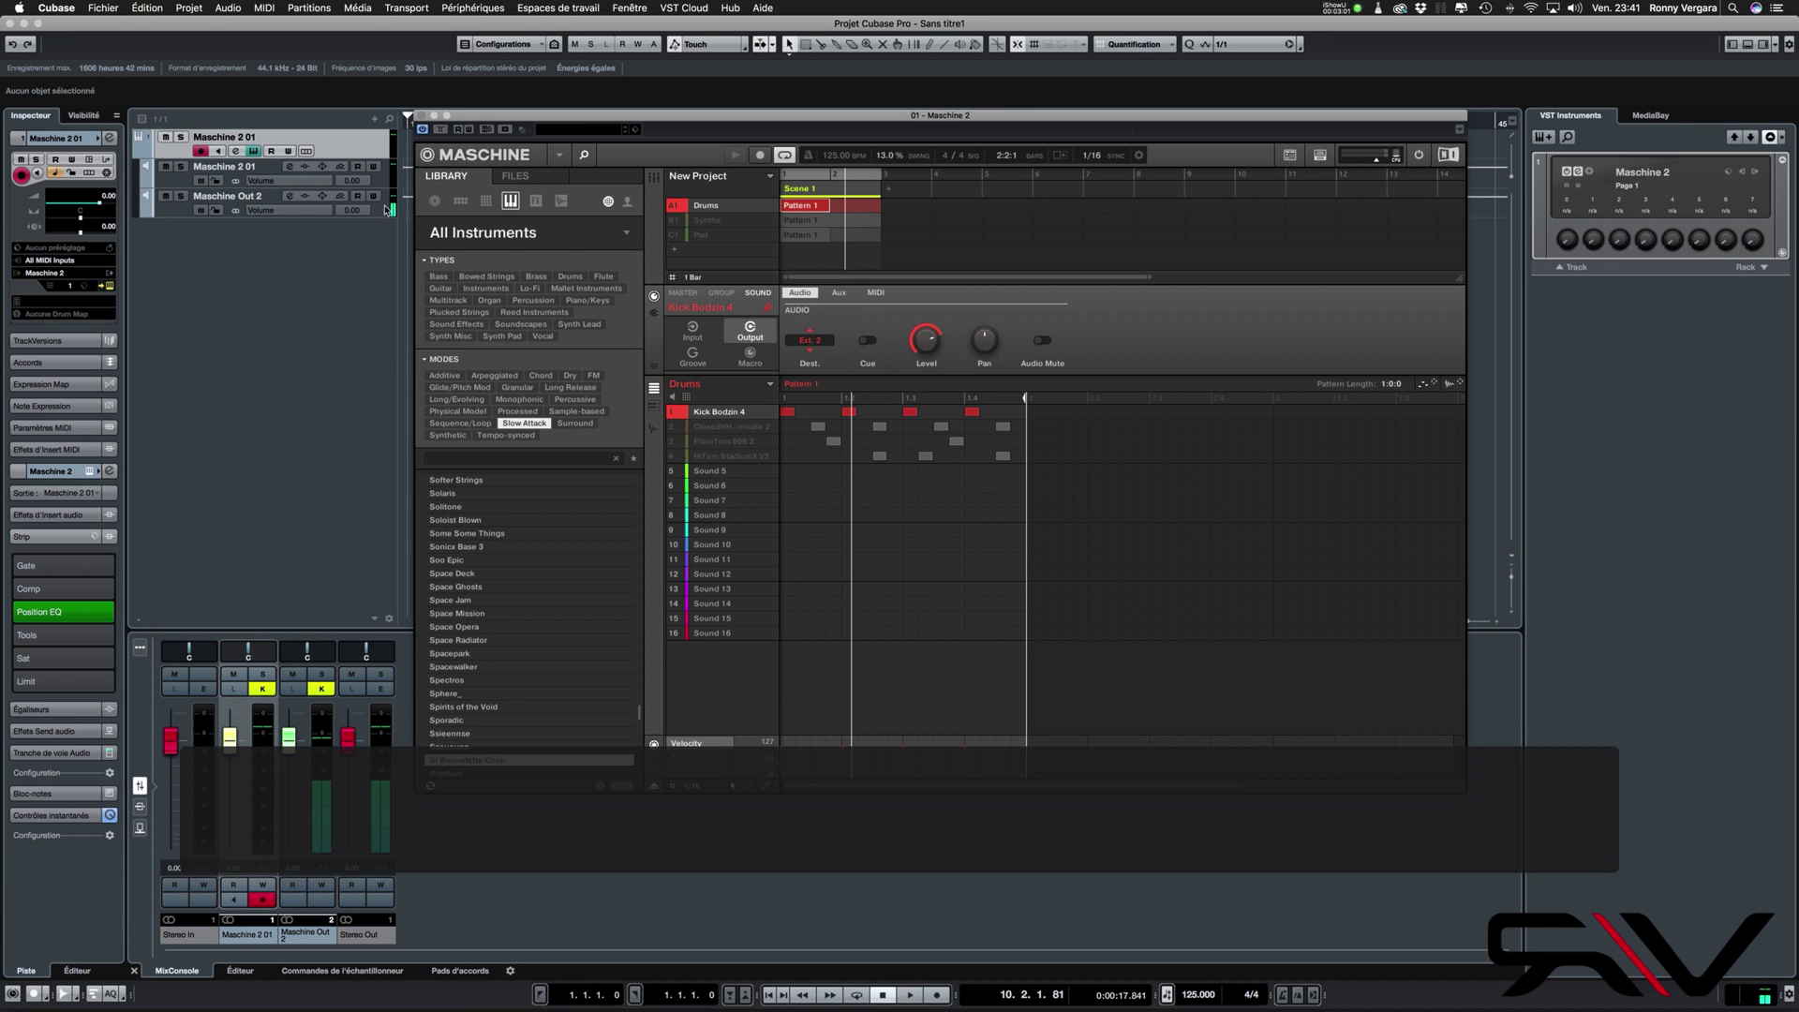
Rename the Maschine Out 2 track as Kick
click(203, 195)
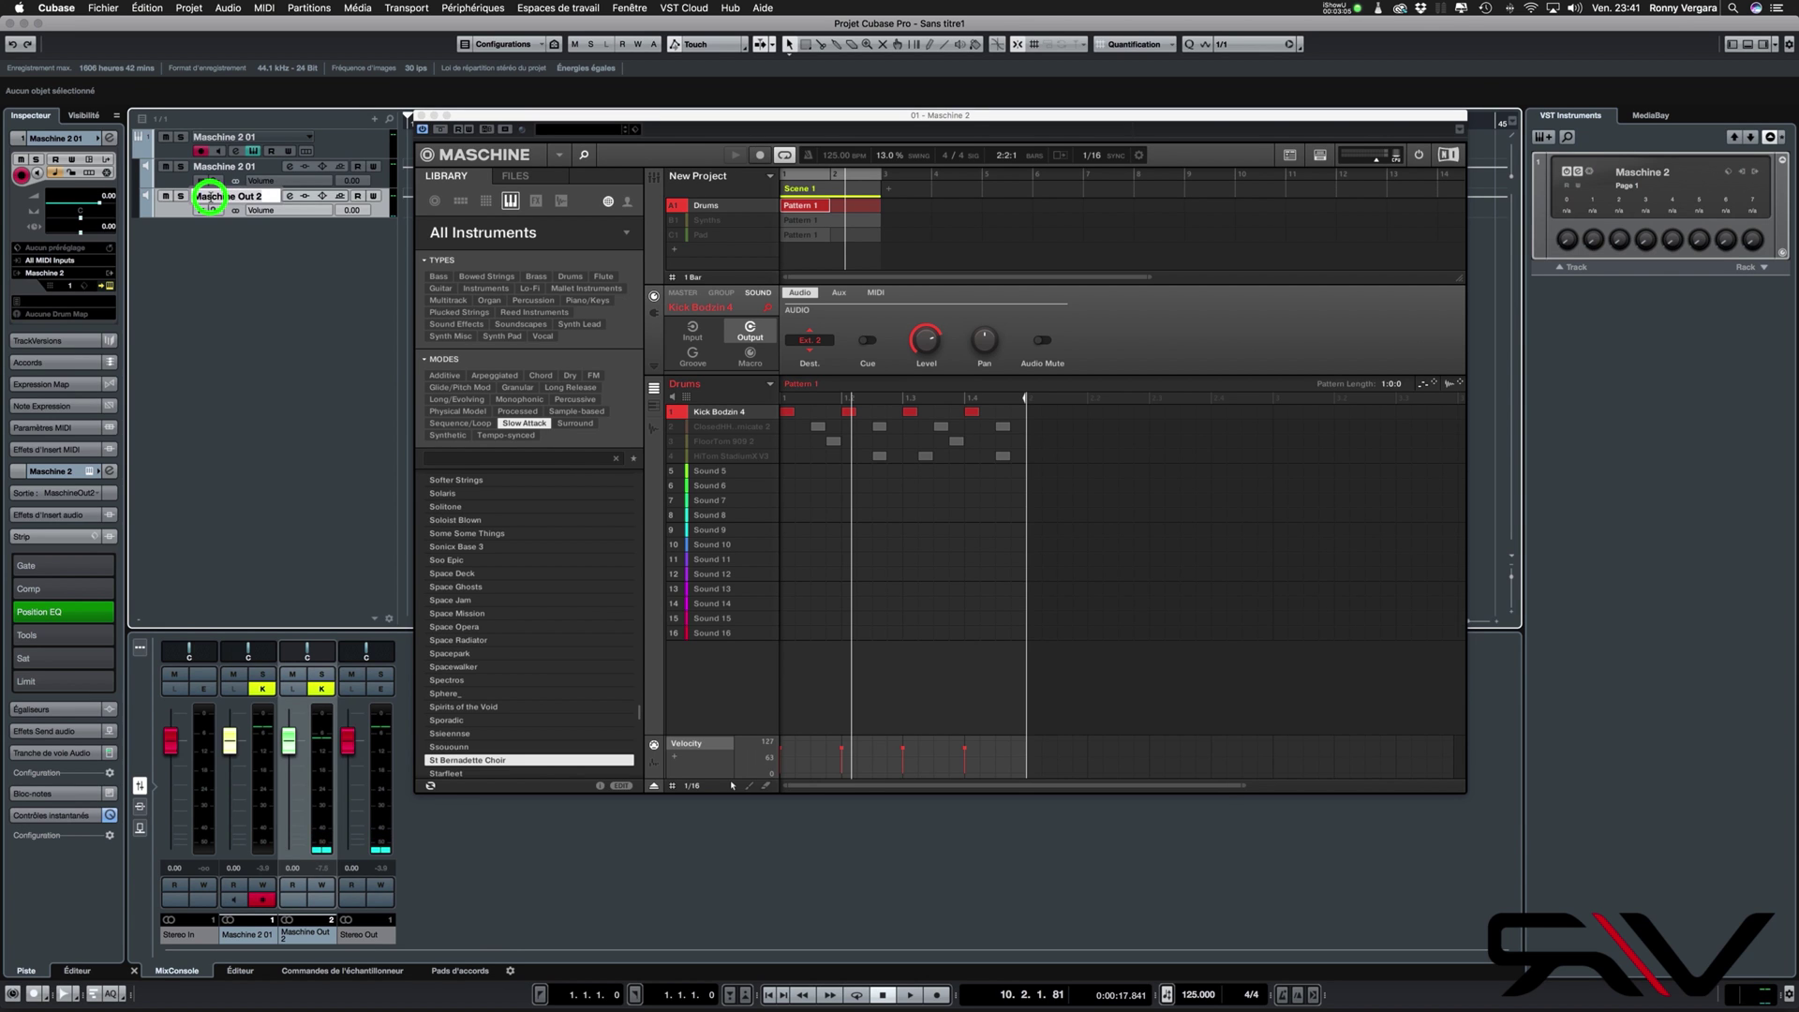
double_click(208, 197)
text(Kick)
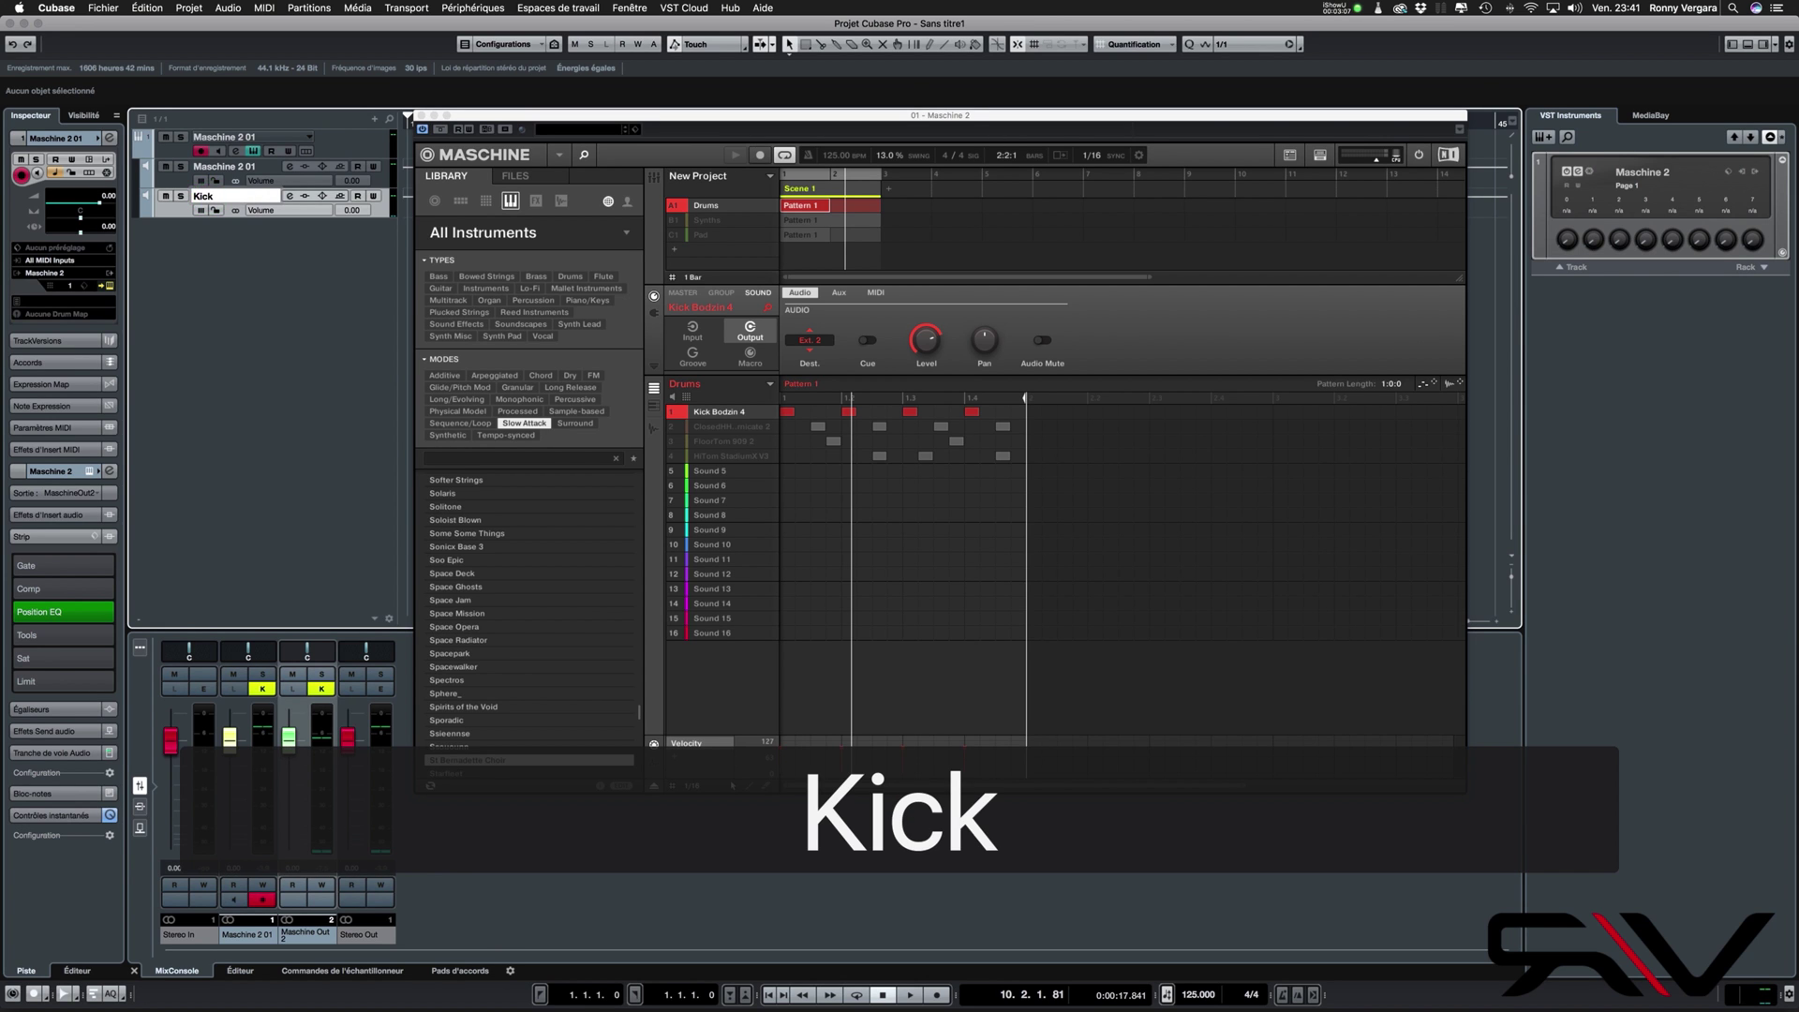
click(208, 262)
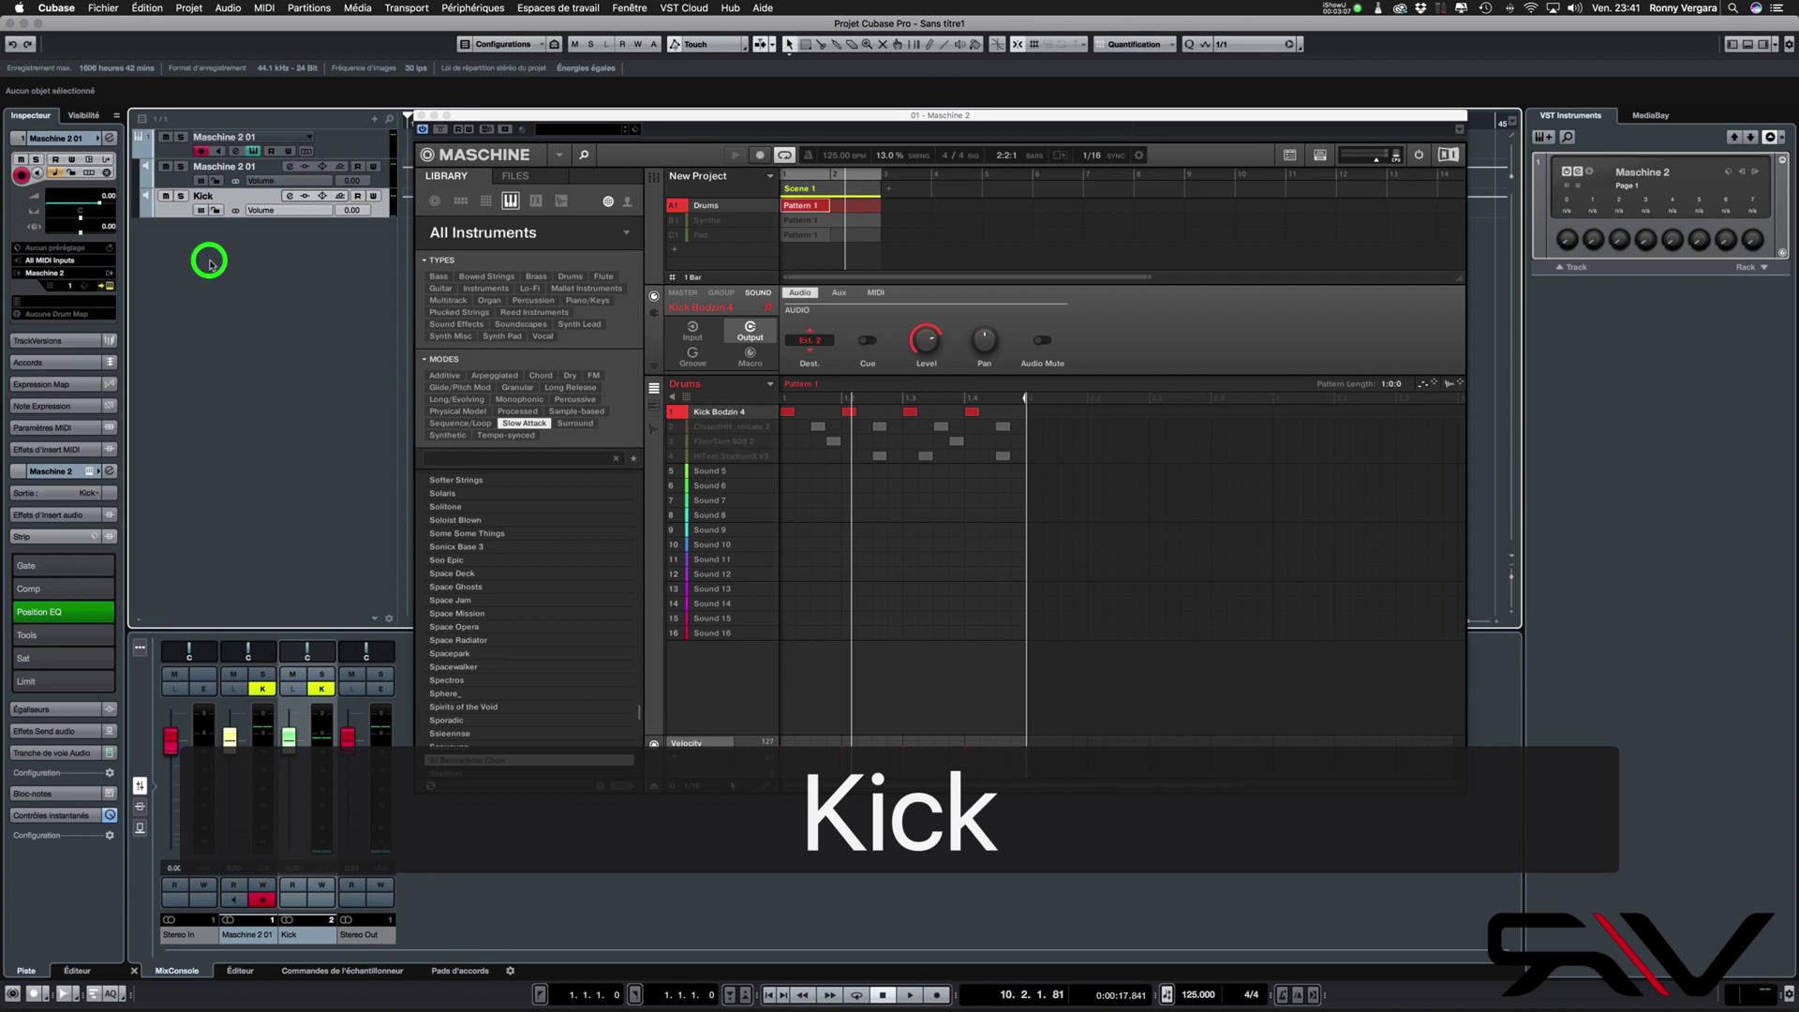
Unmute the closed hi-hat sound in the Drums group and route its output destination to Ext. 3
click(673, 427)
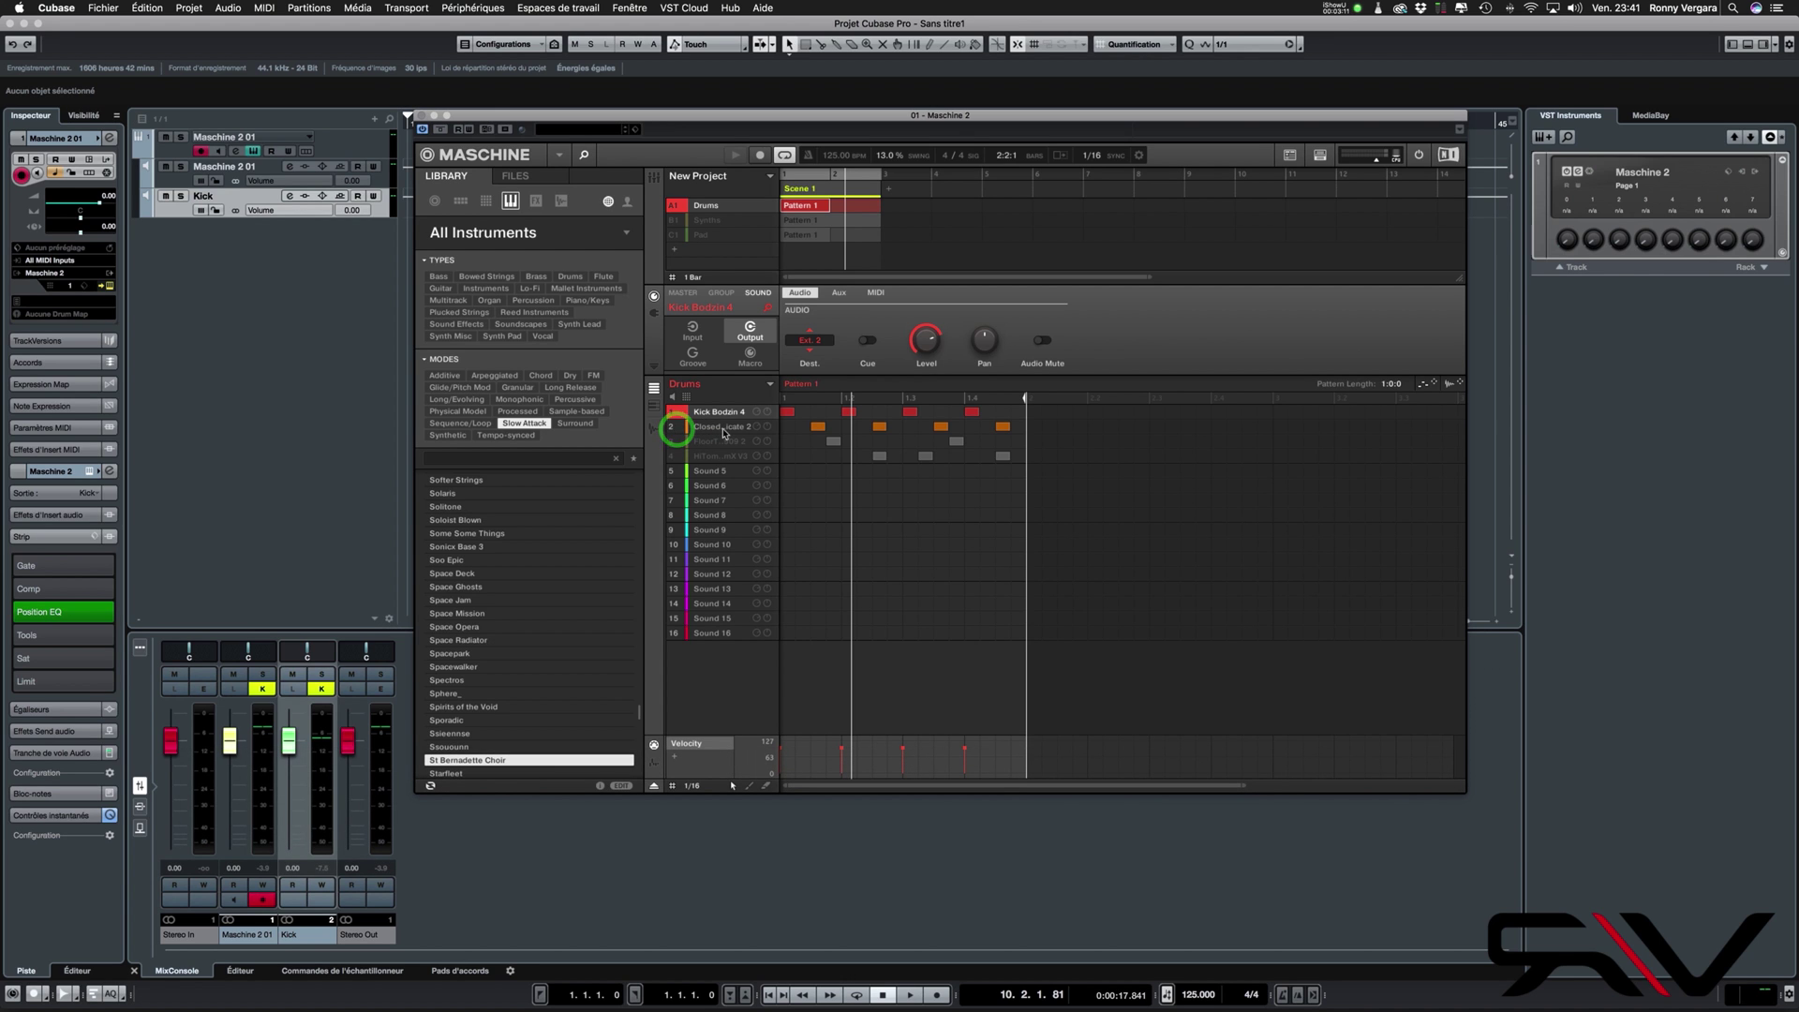
click(723, 428)
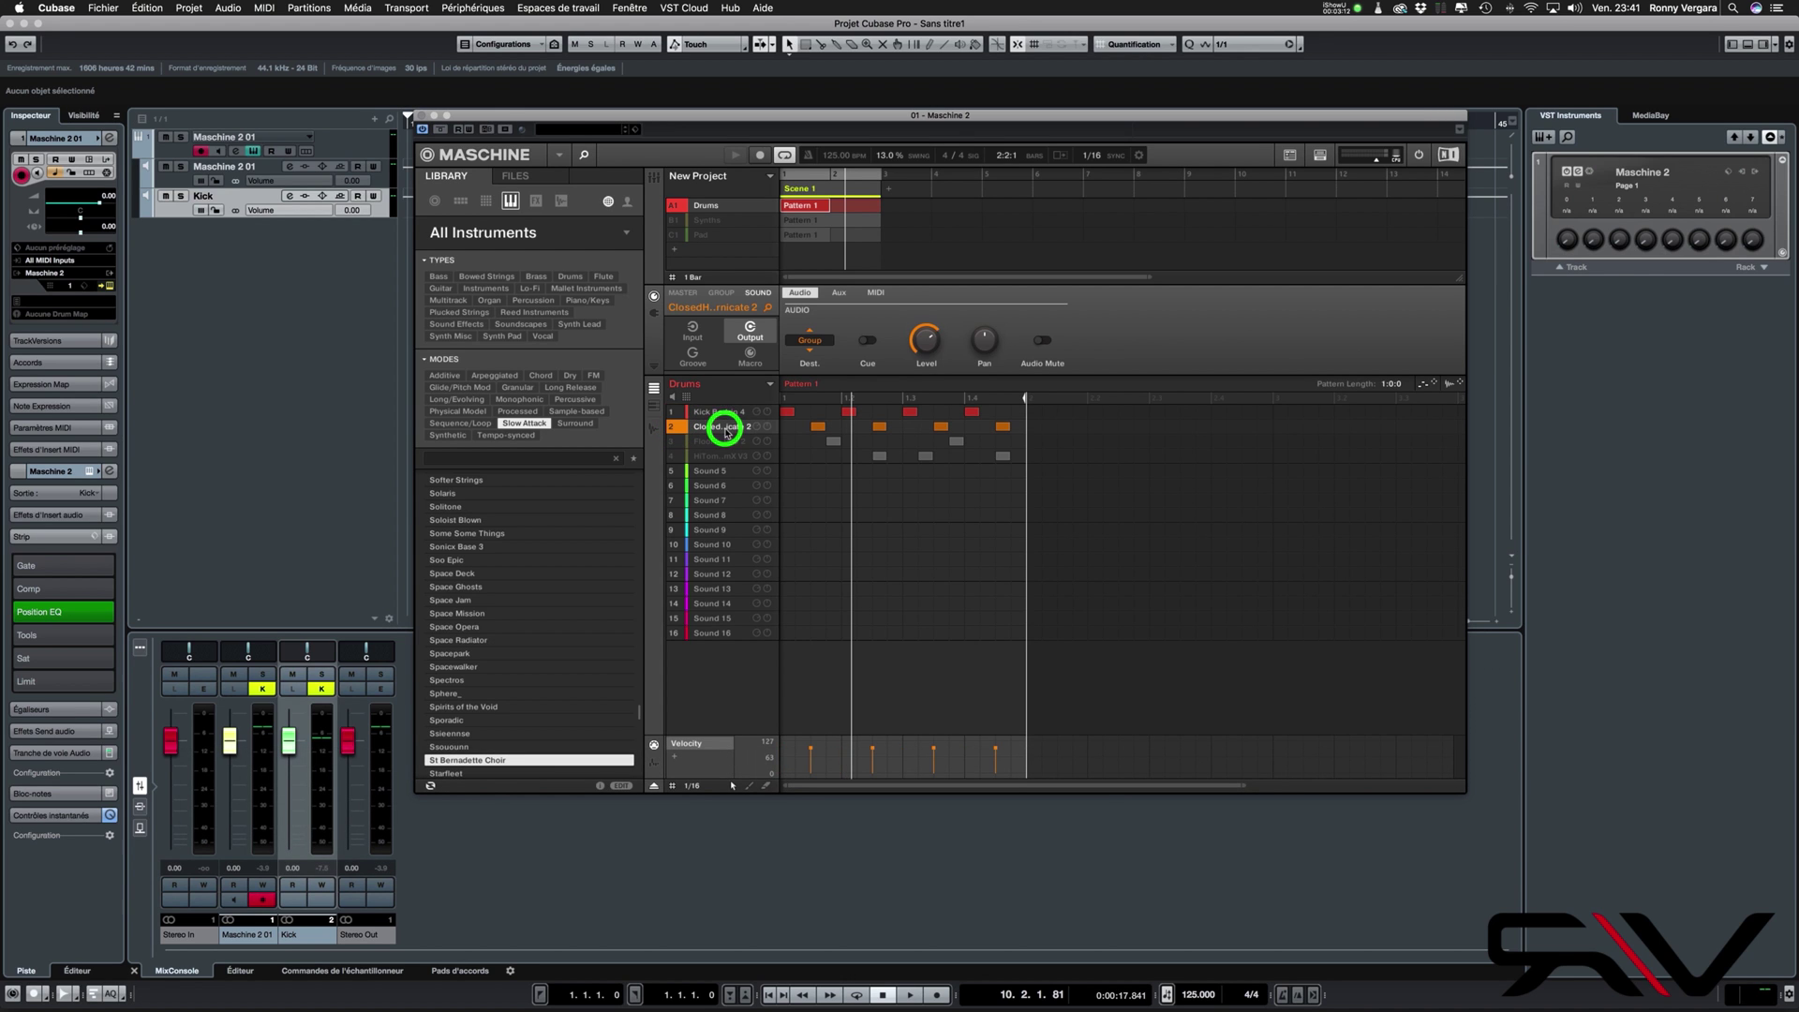
click(809, 353)
Activate the Maschine Out 3 stereo output, select its track and start playback to check the hi-hat signal
click(170, 245)
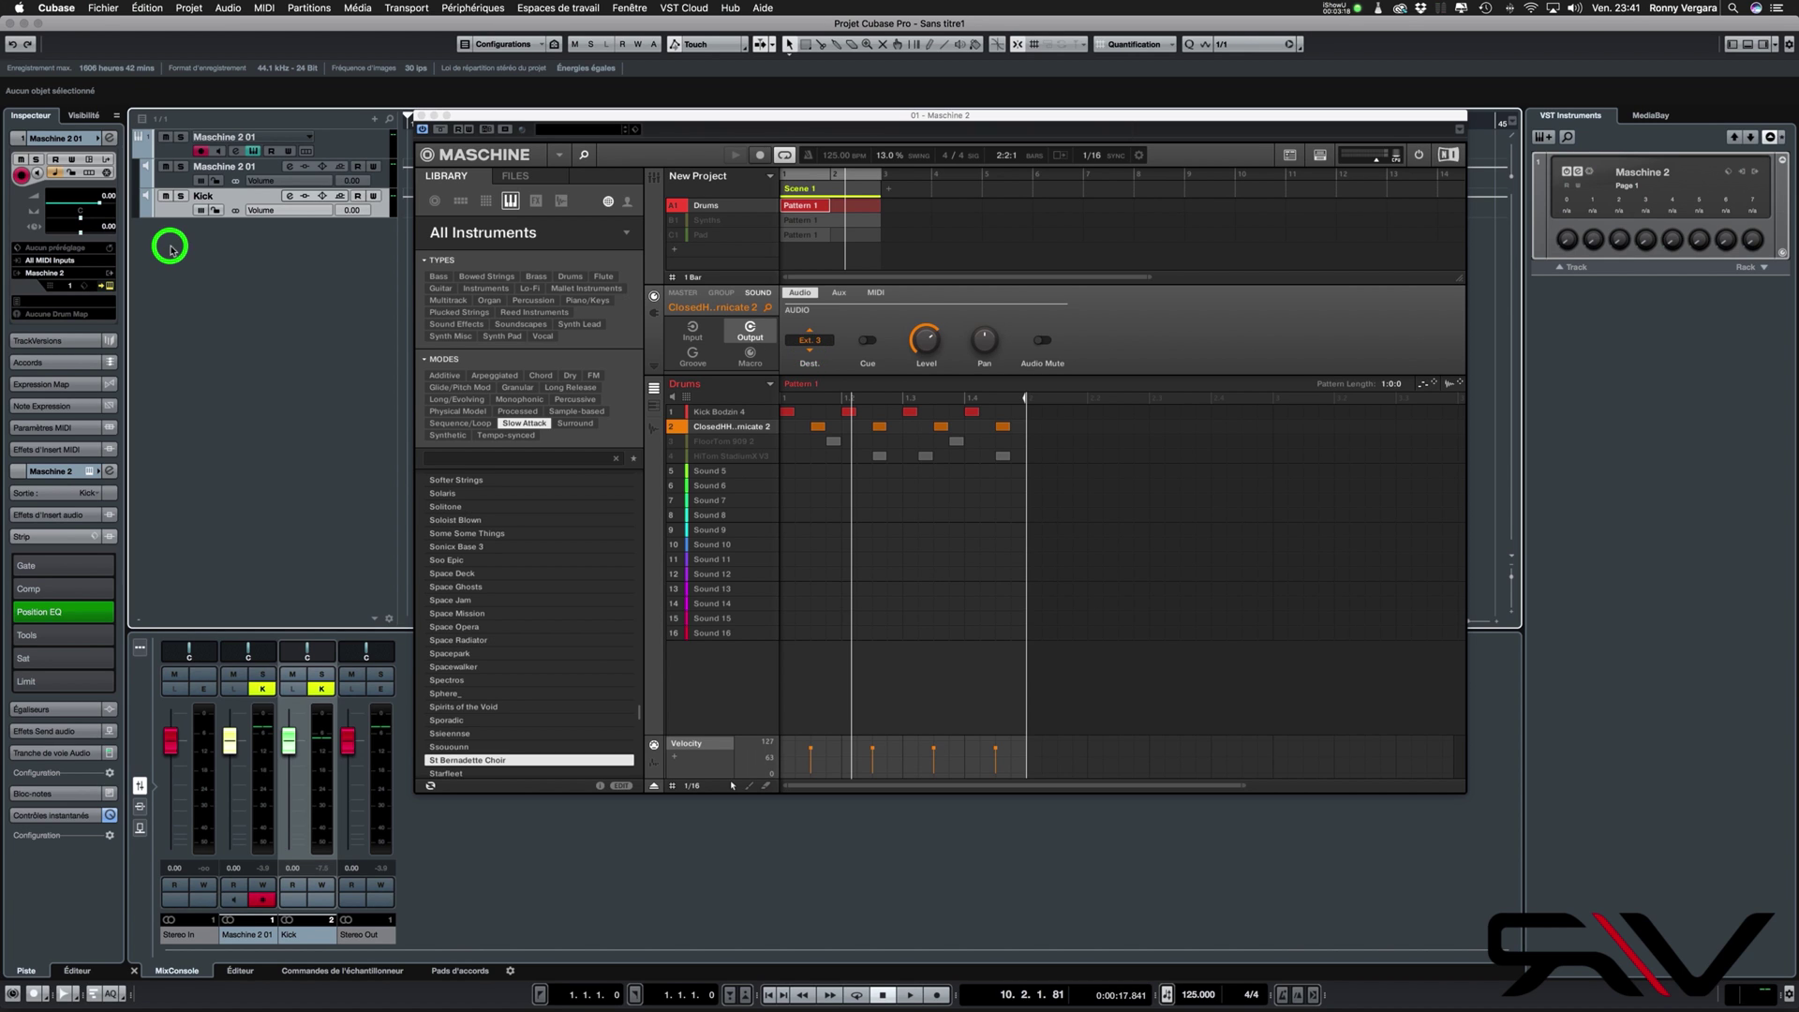
click(109, 272)
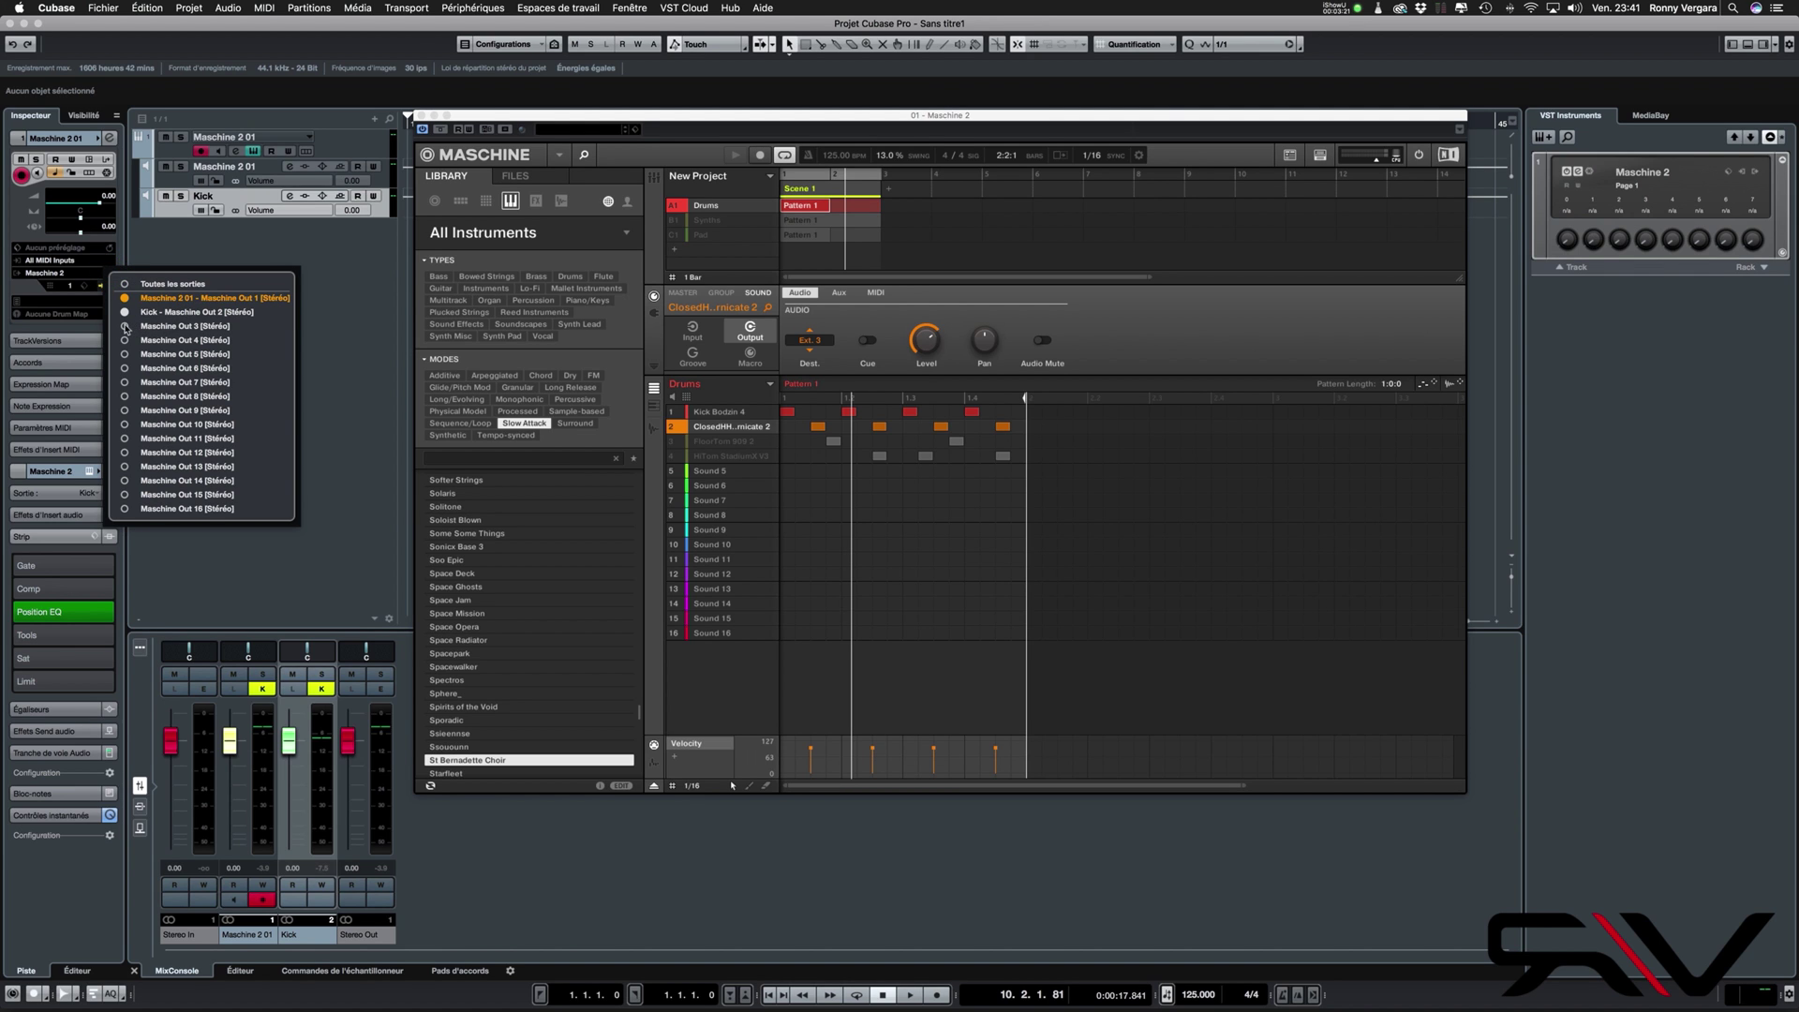
click(124, 328)
click(385, 302)
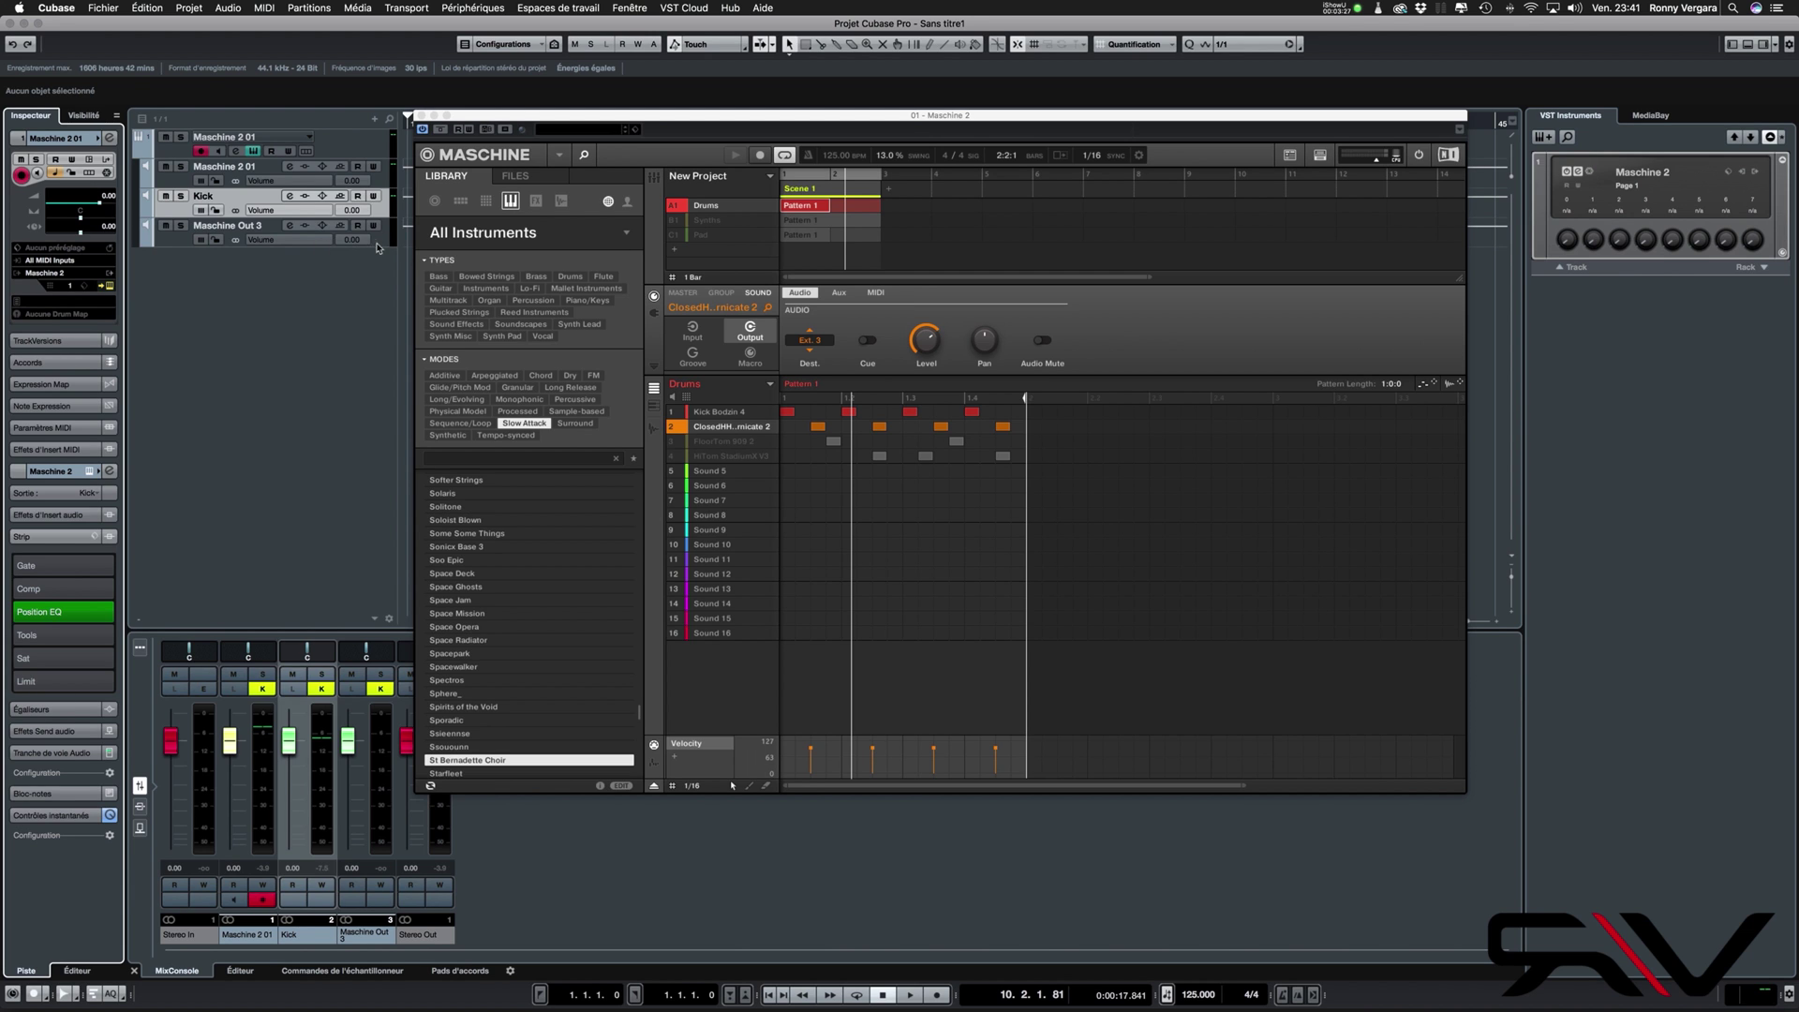
click(377, 242)
key(space)
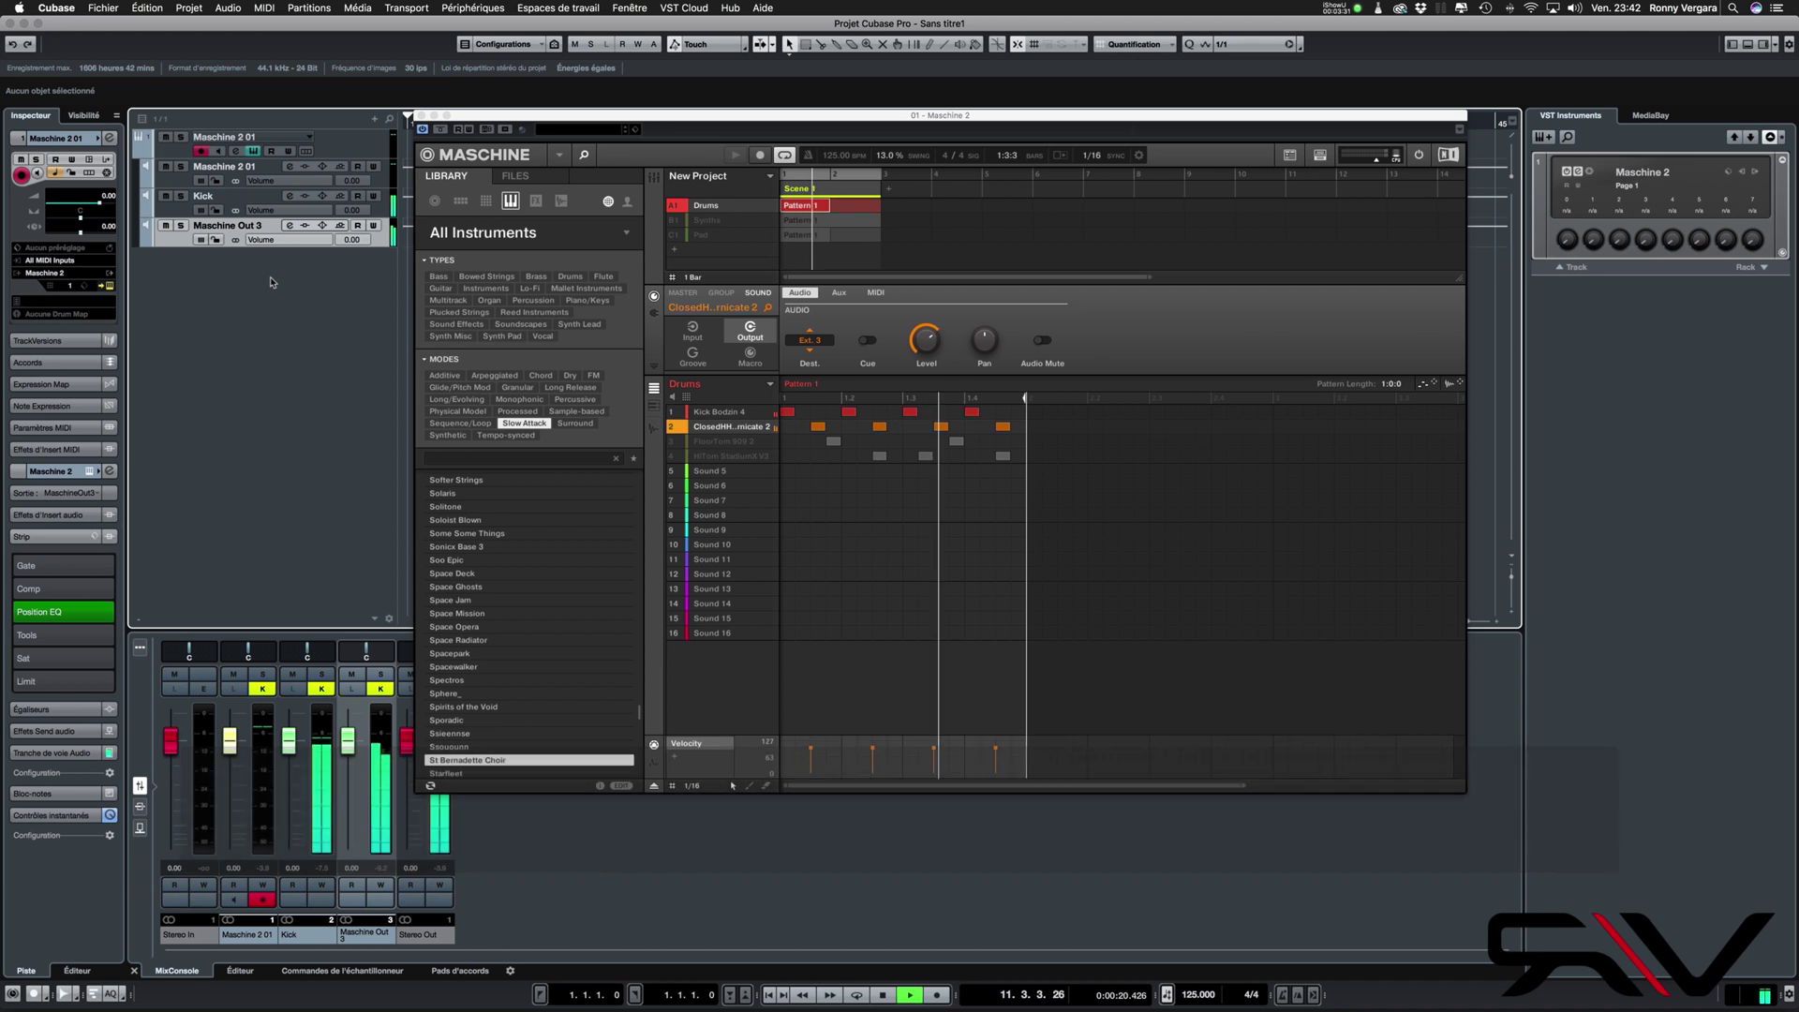
Stop playback, route the floor tom sound's output destination to Ext. 4 and unmute the sound
key(space)
click(699, 441)
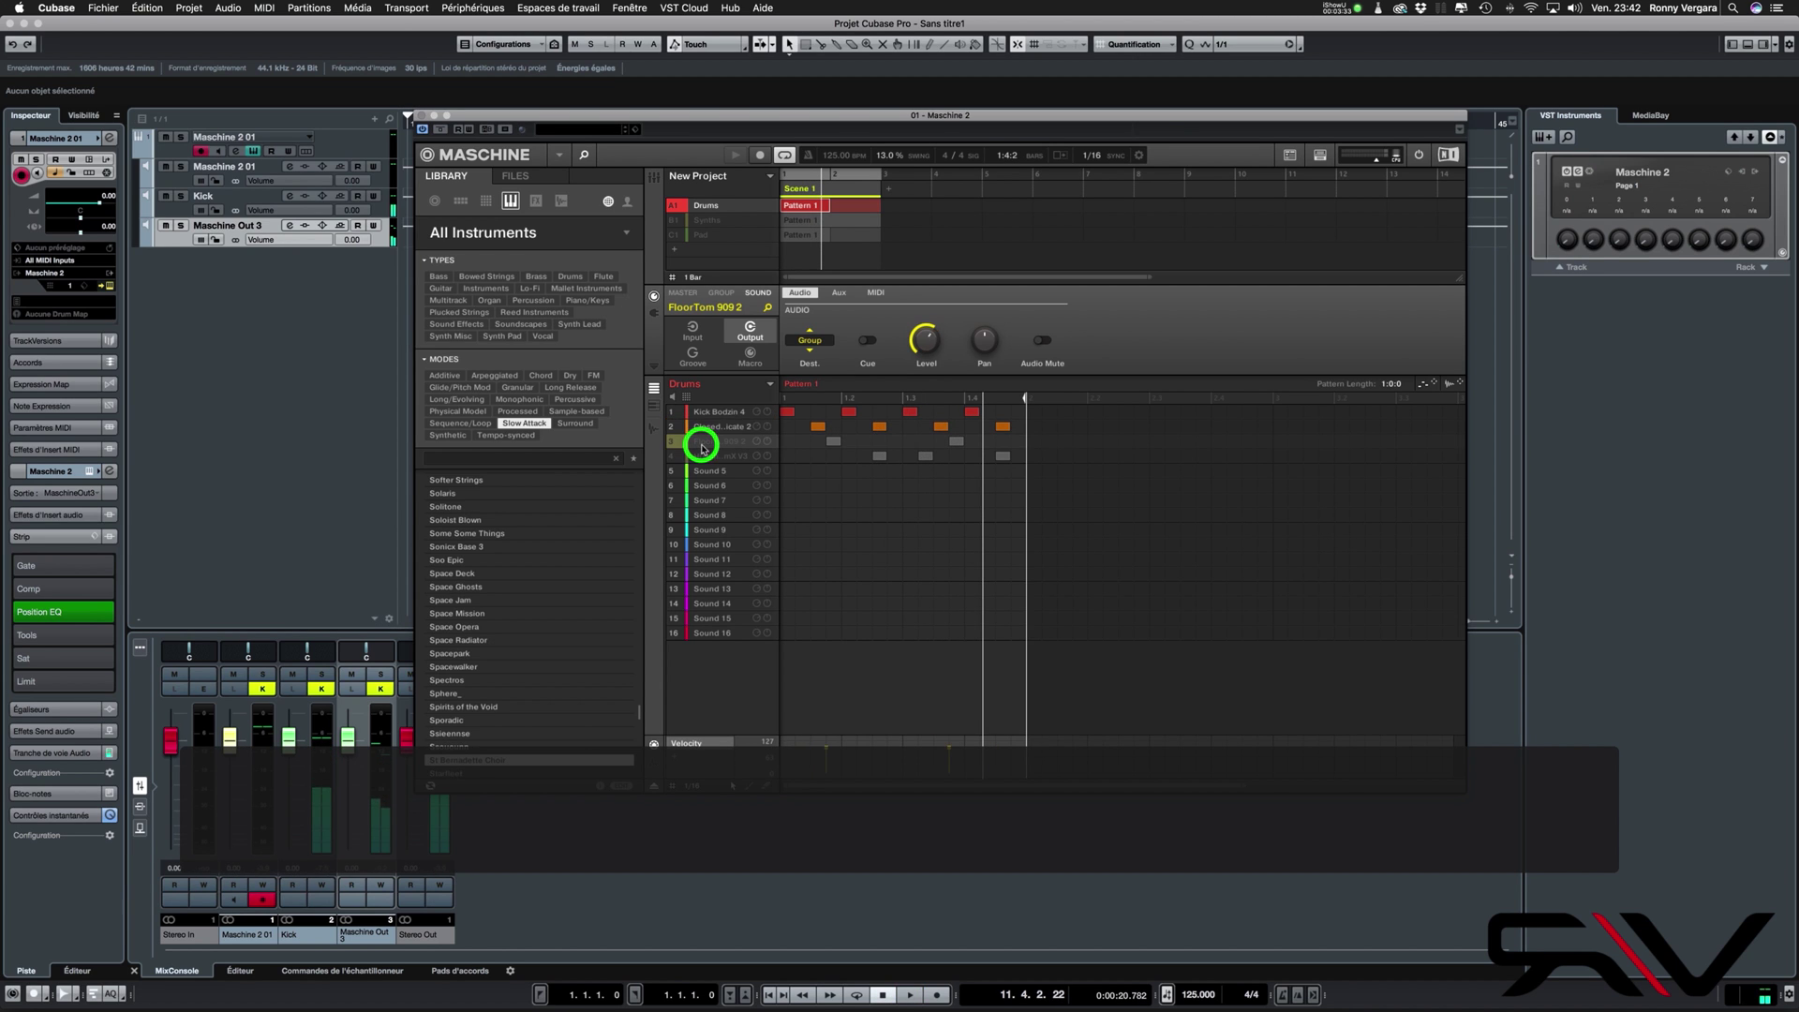
click(810, 352)
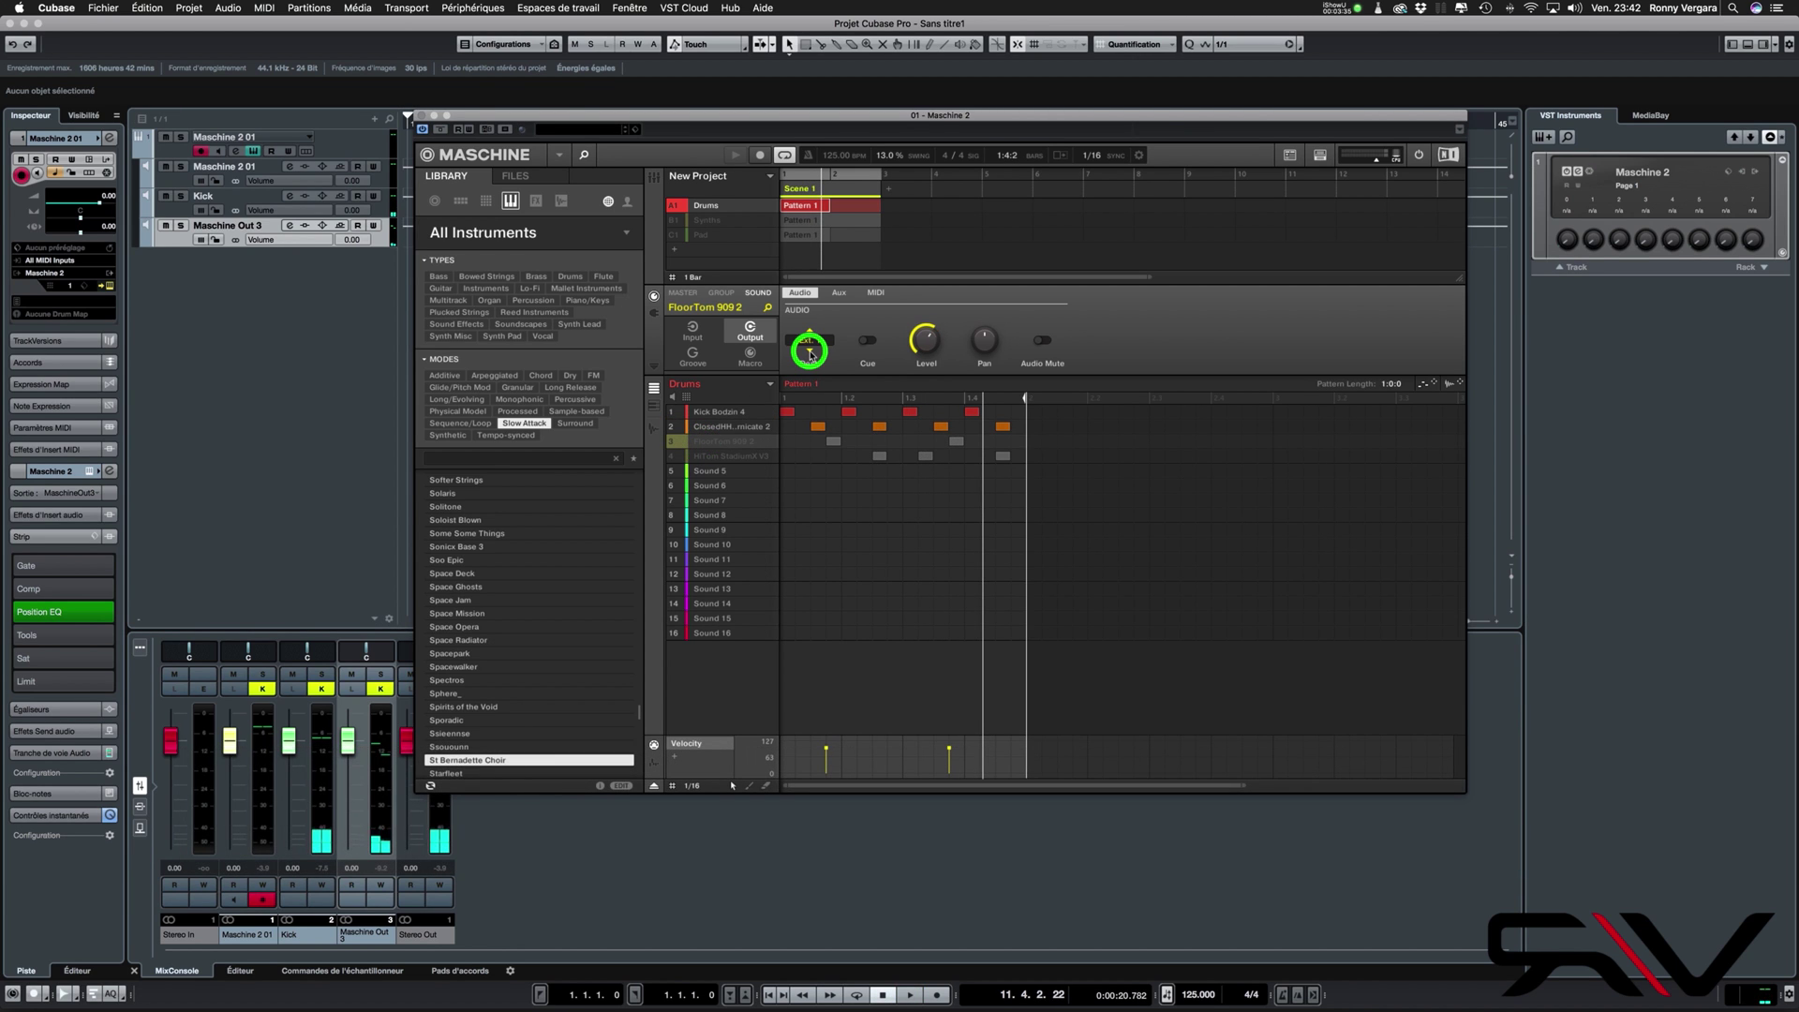
click(674, 441)
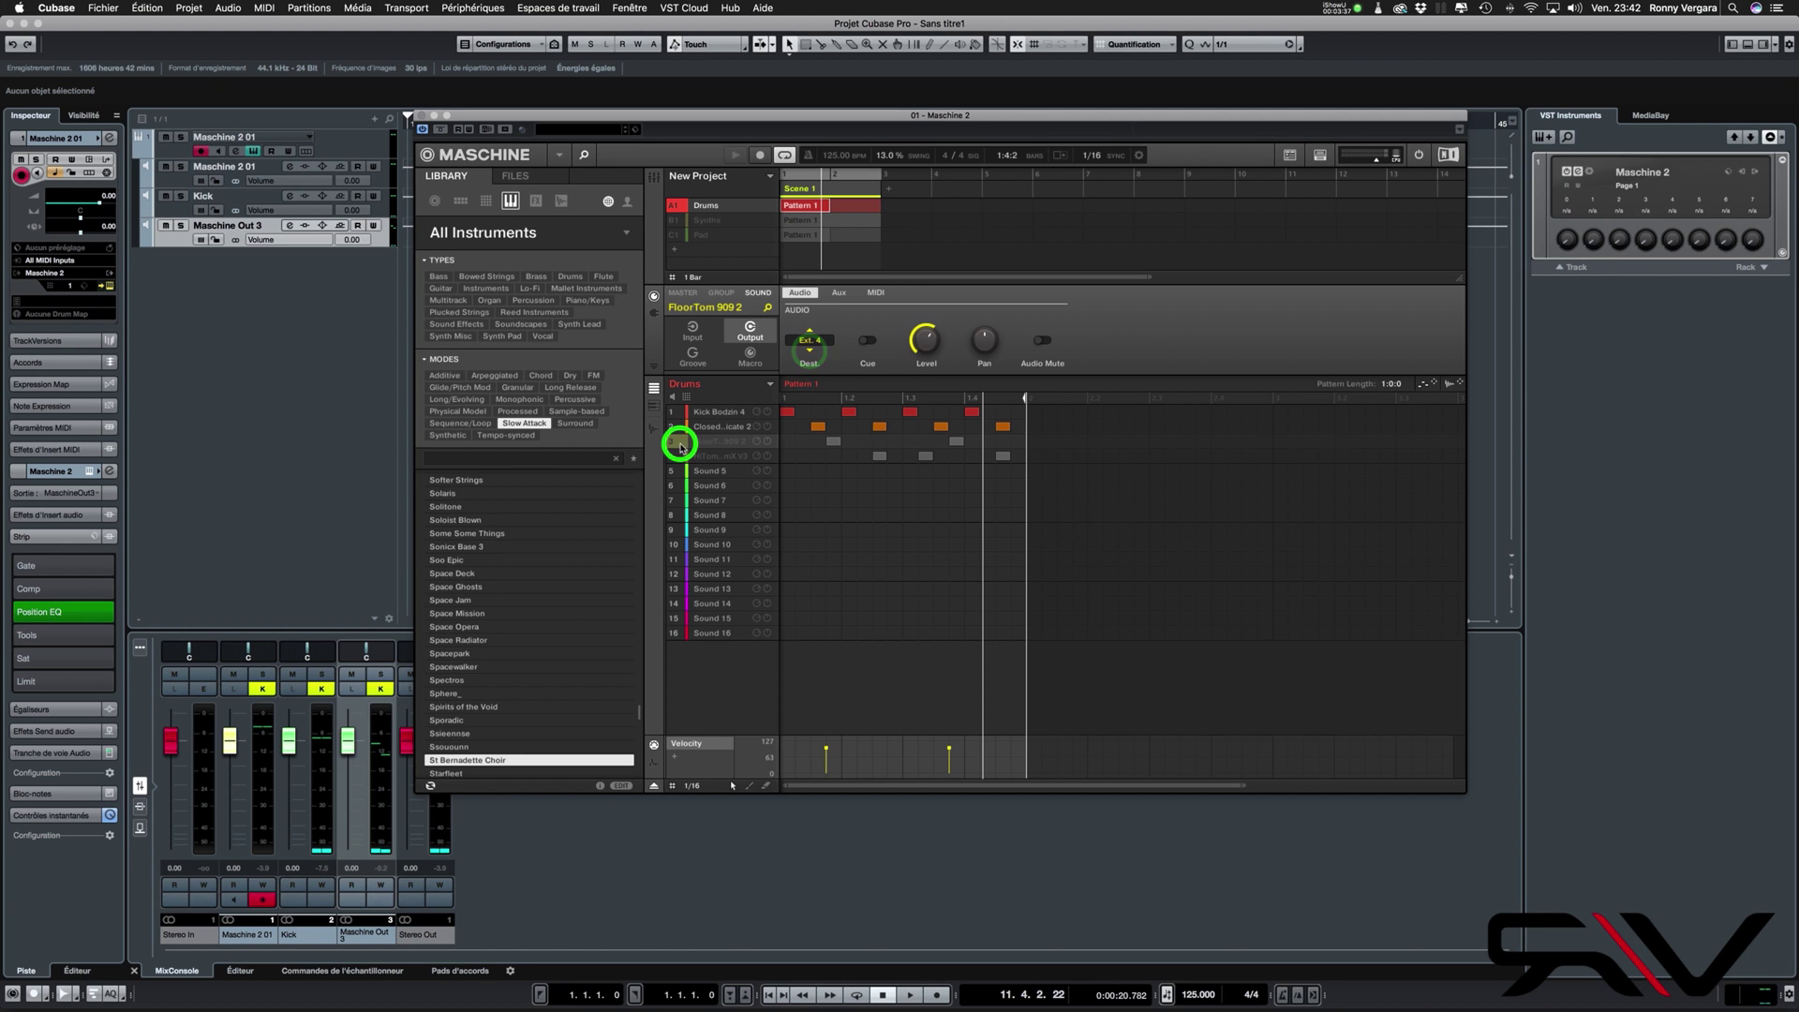
Route the hi tom sound's output destination to Ext. 5 and unmute it in the Drums group
click(707, 455)
click(810, 353)
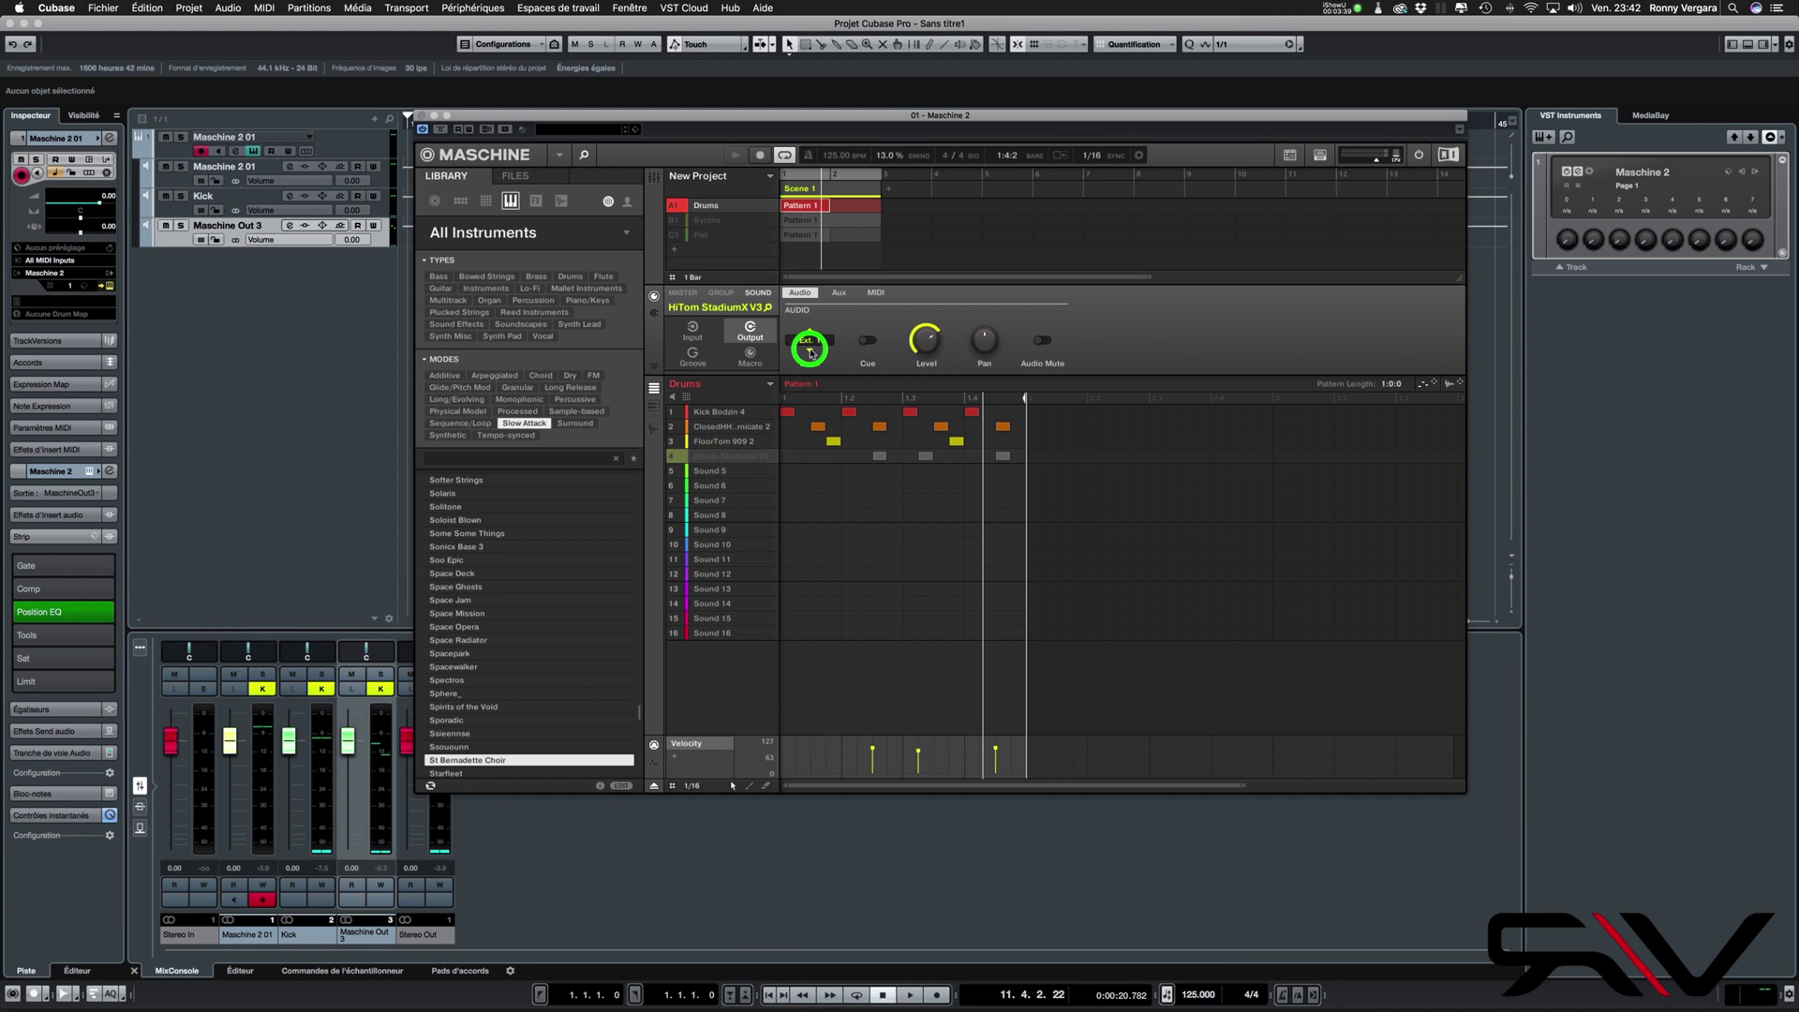
click(671, 455)
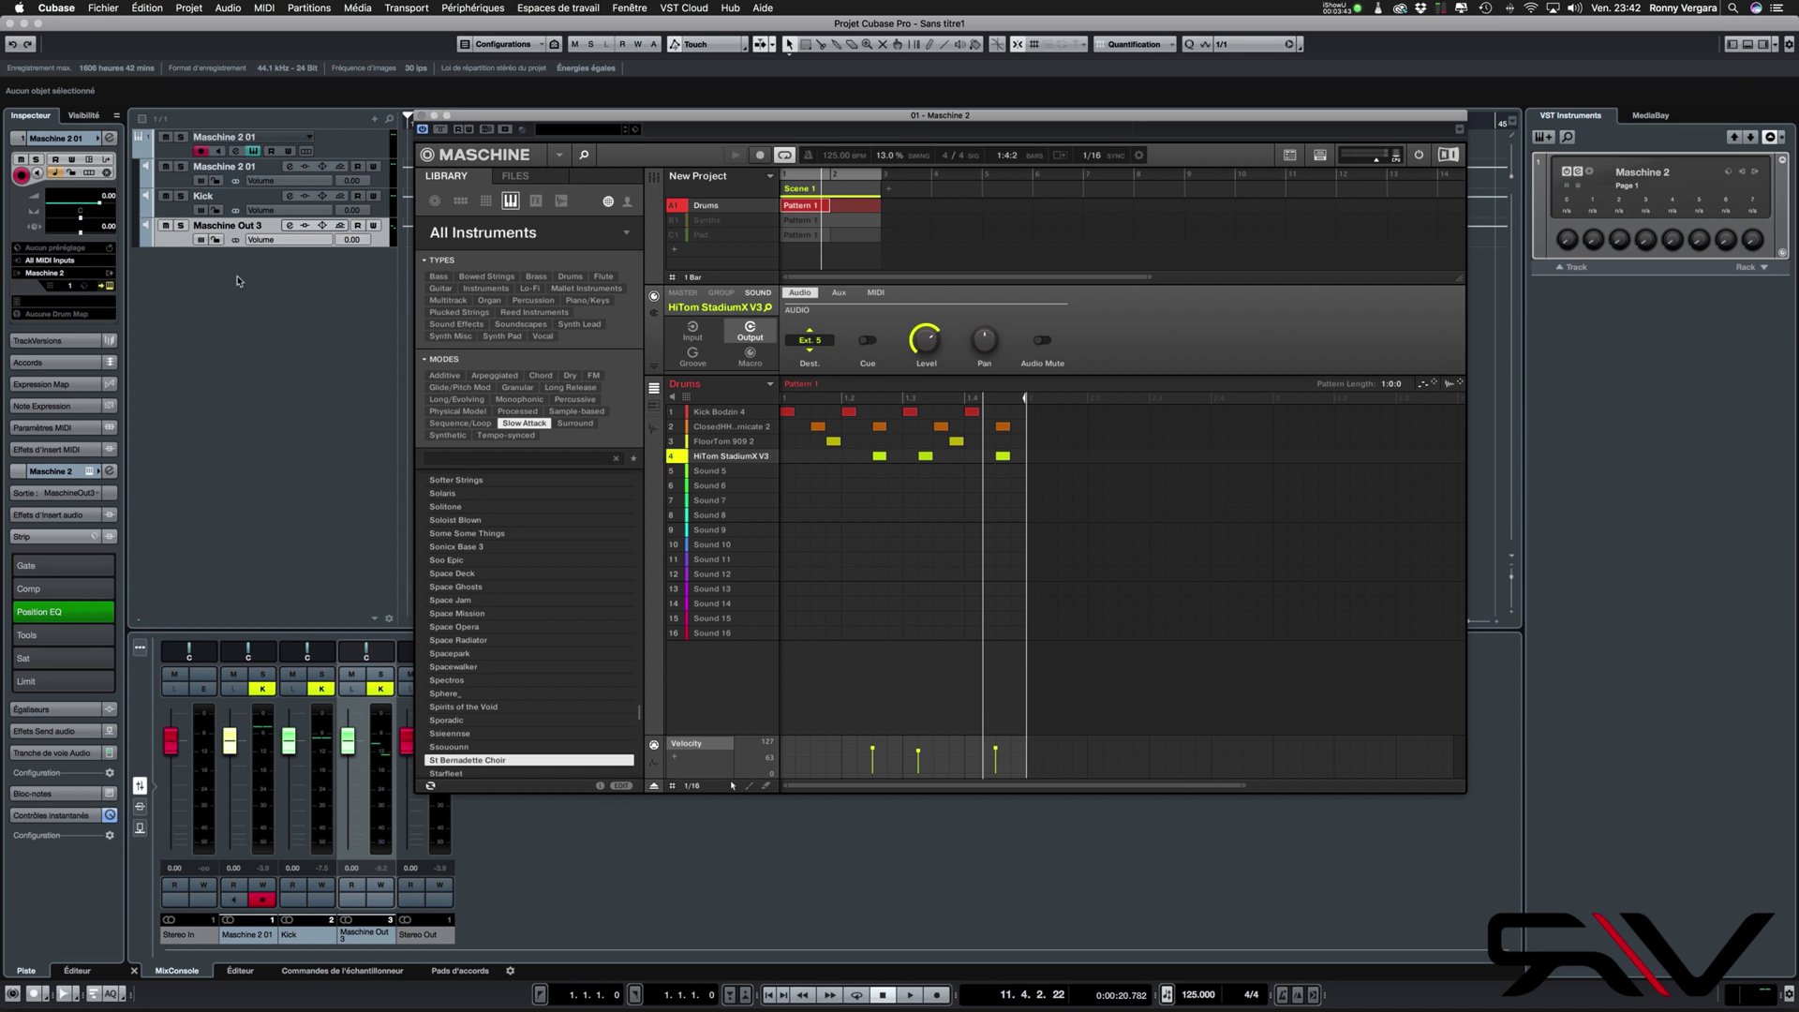
Activate the Maschine Out 4 and Maschine Out 5 stereo outputs of the instrument track
click(112, 276)
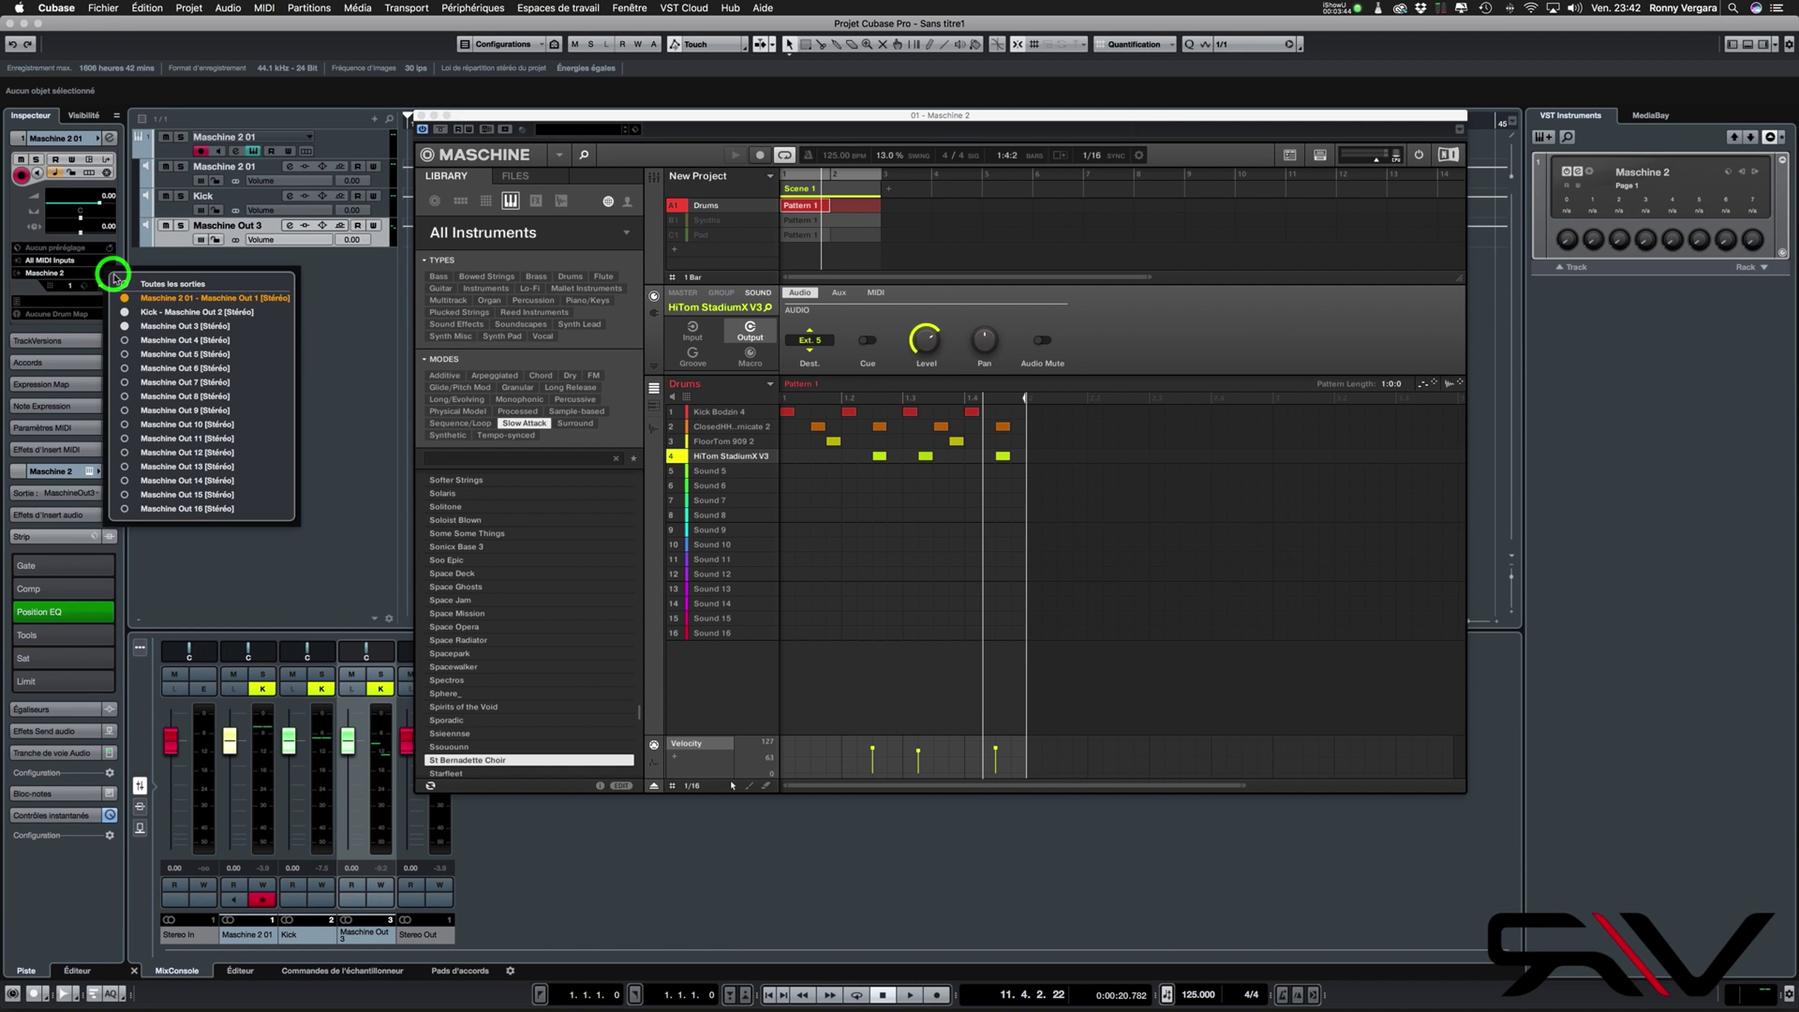
click(125, 341)
click(126, 354)
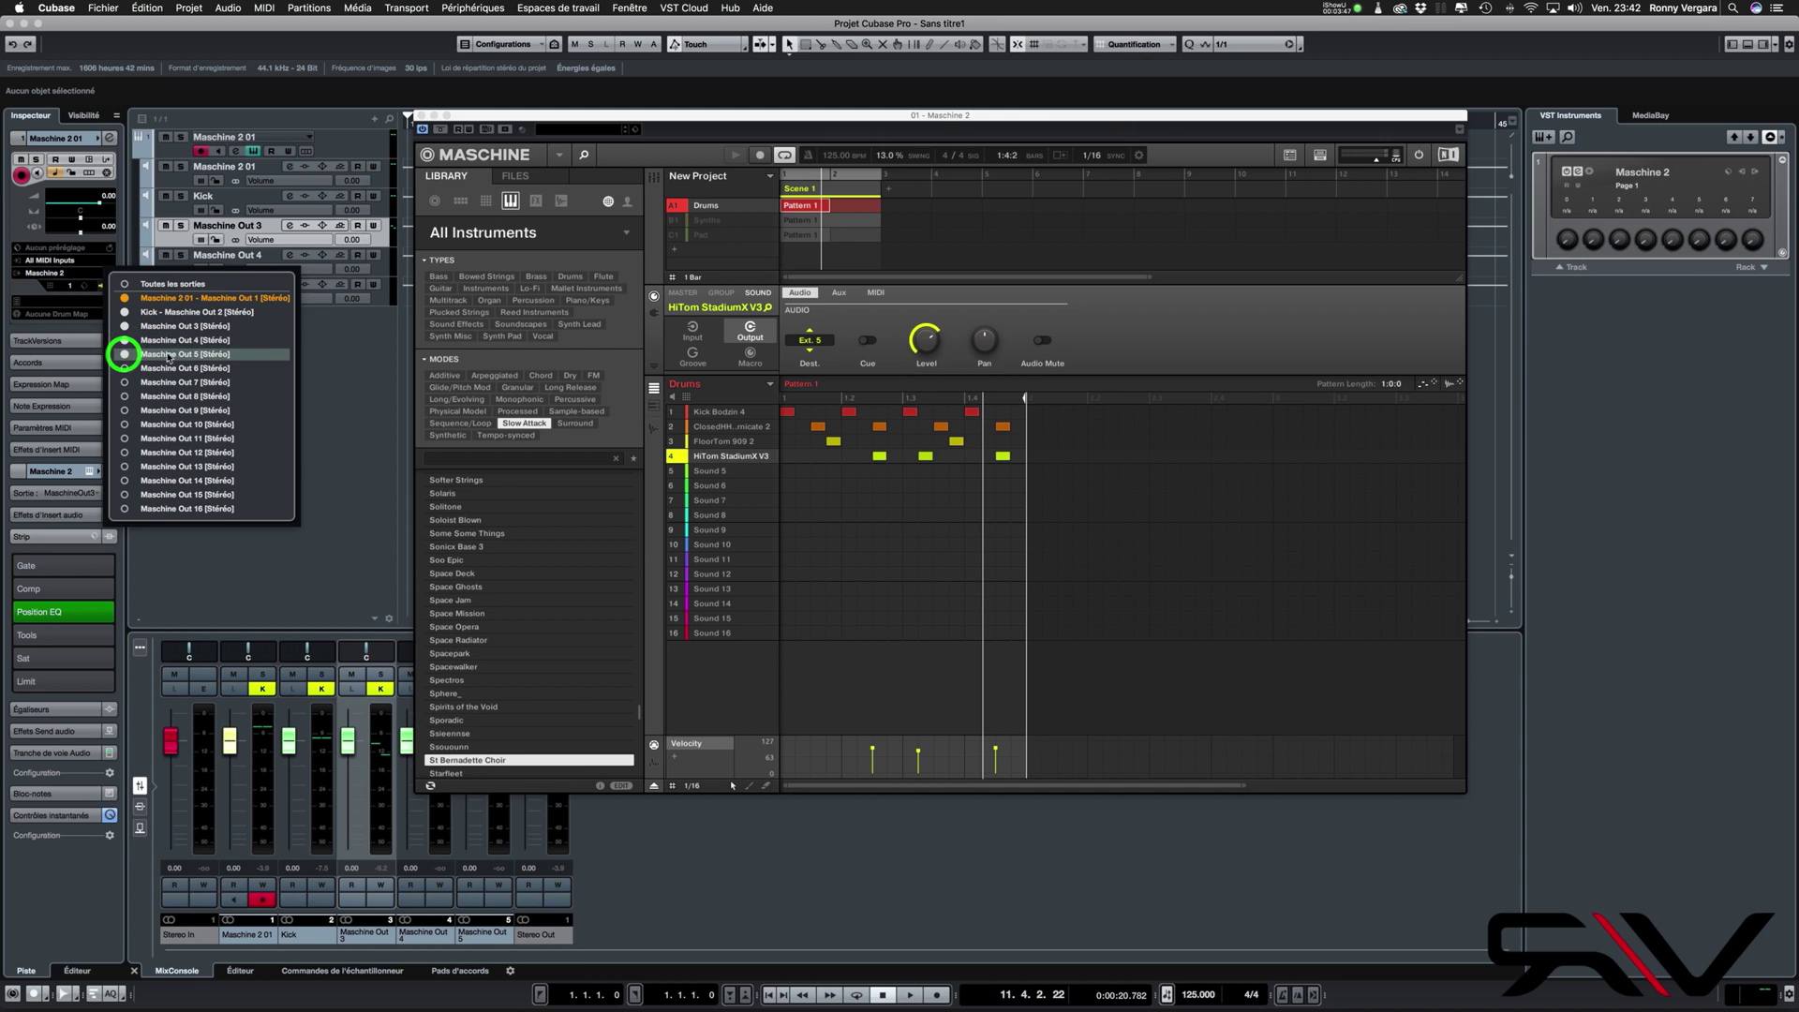
click(318, 352)
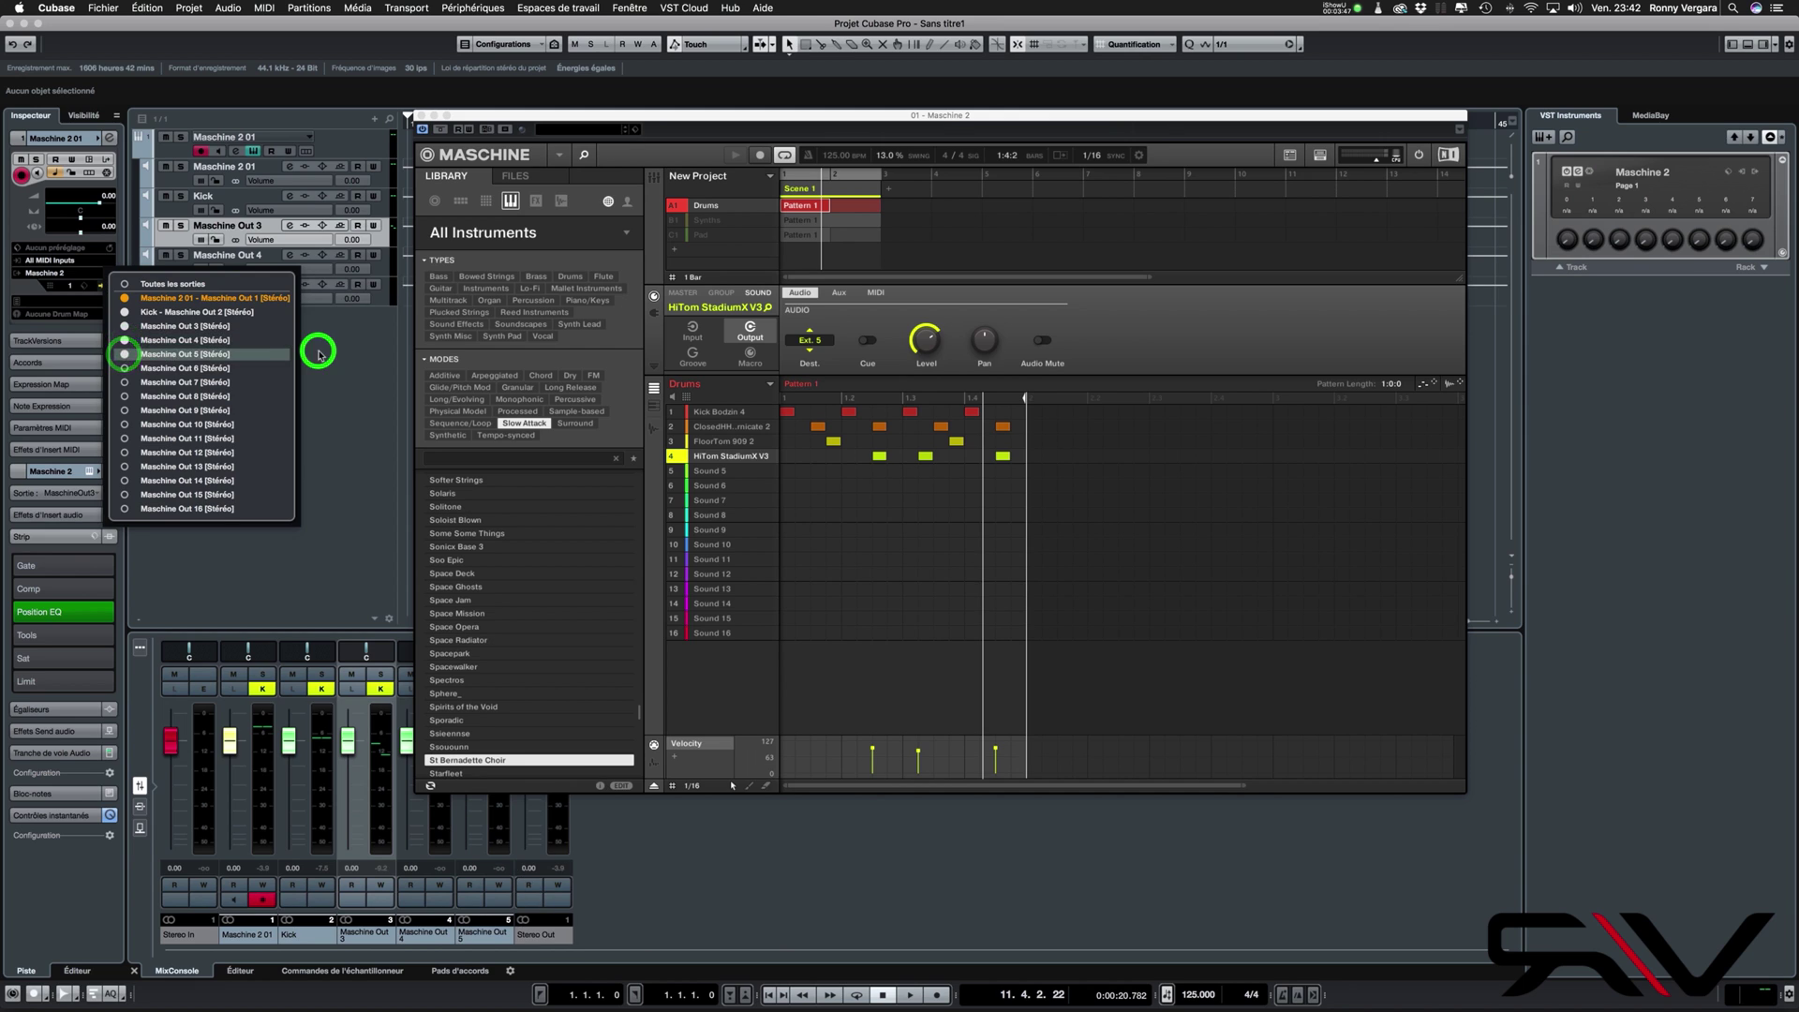
Rename the Maschine Out 3 track as Hat closed
click(219, 227)
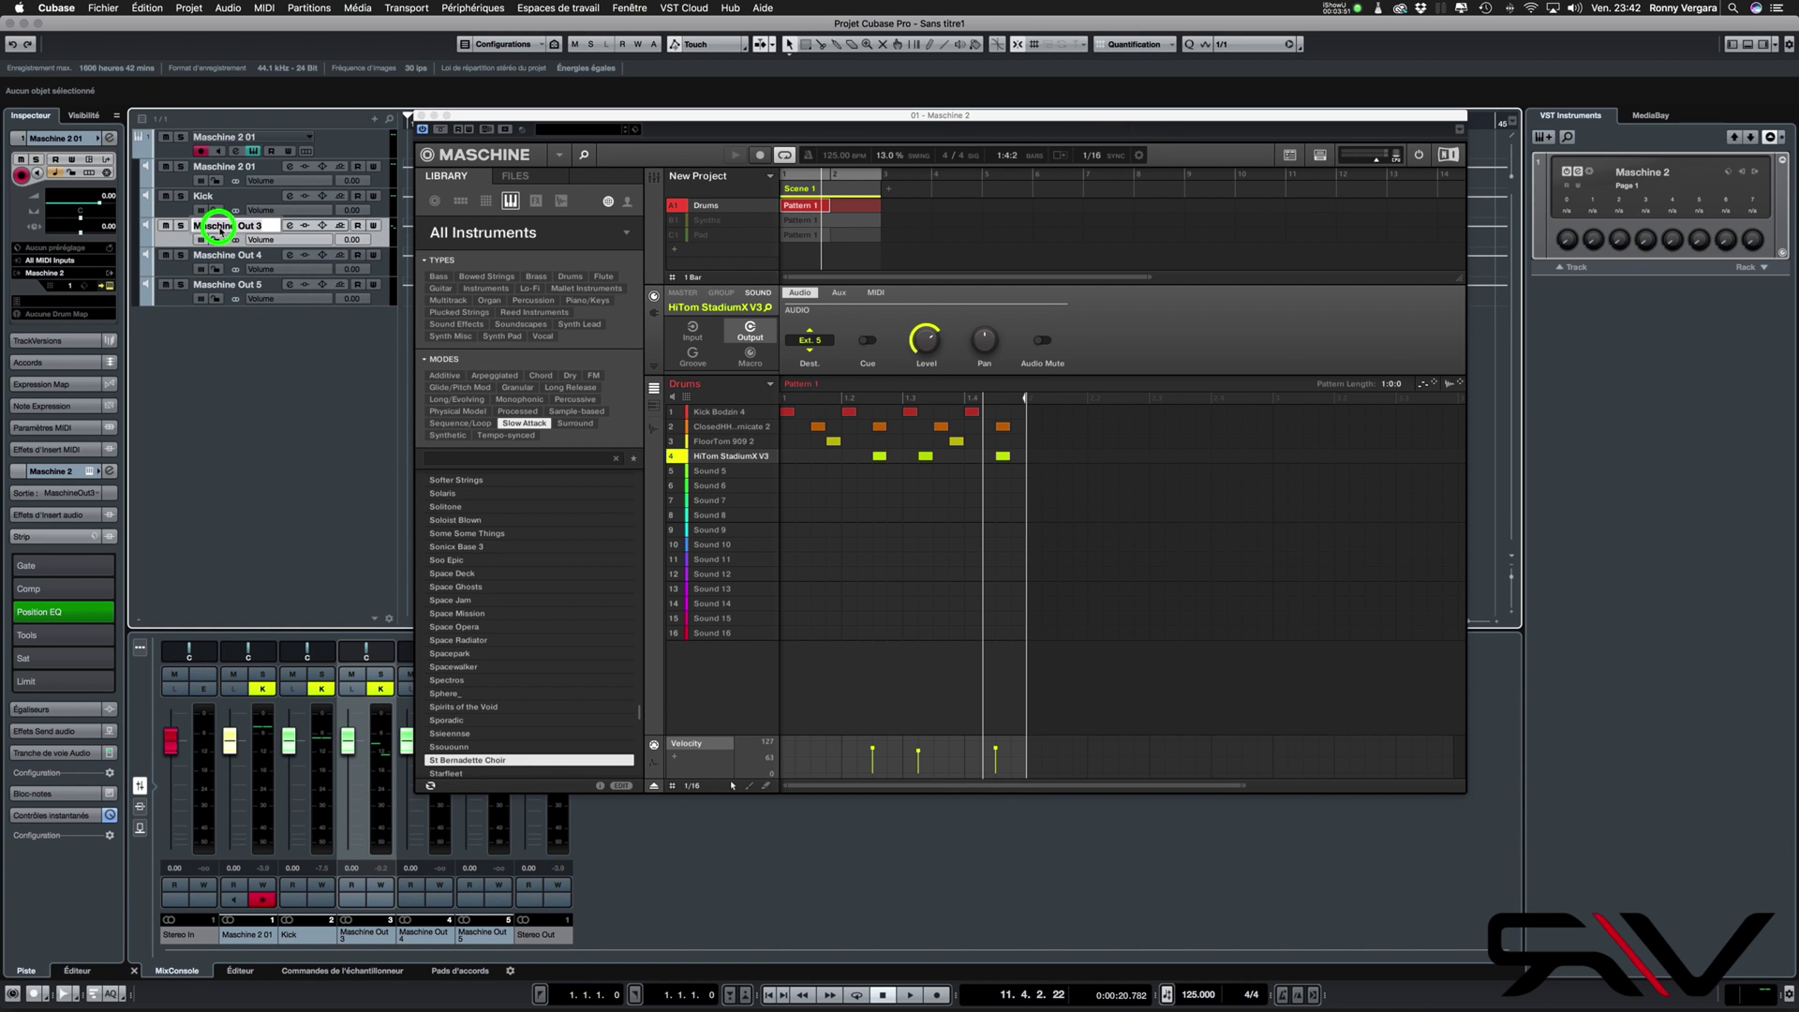
text(H)
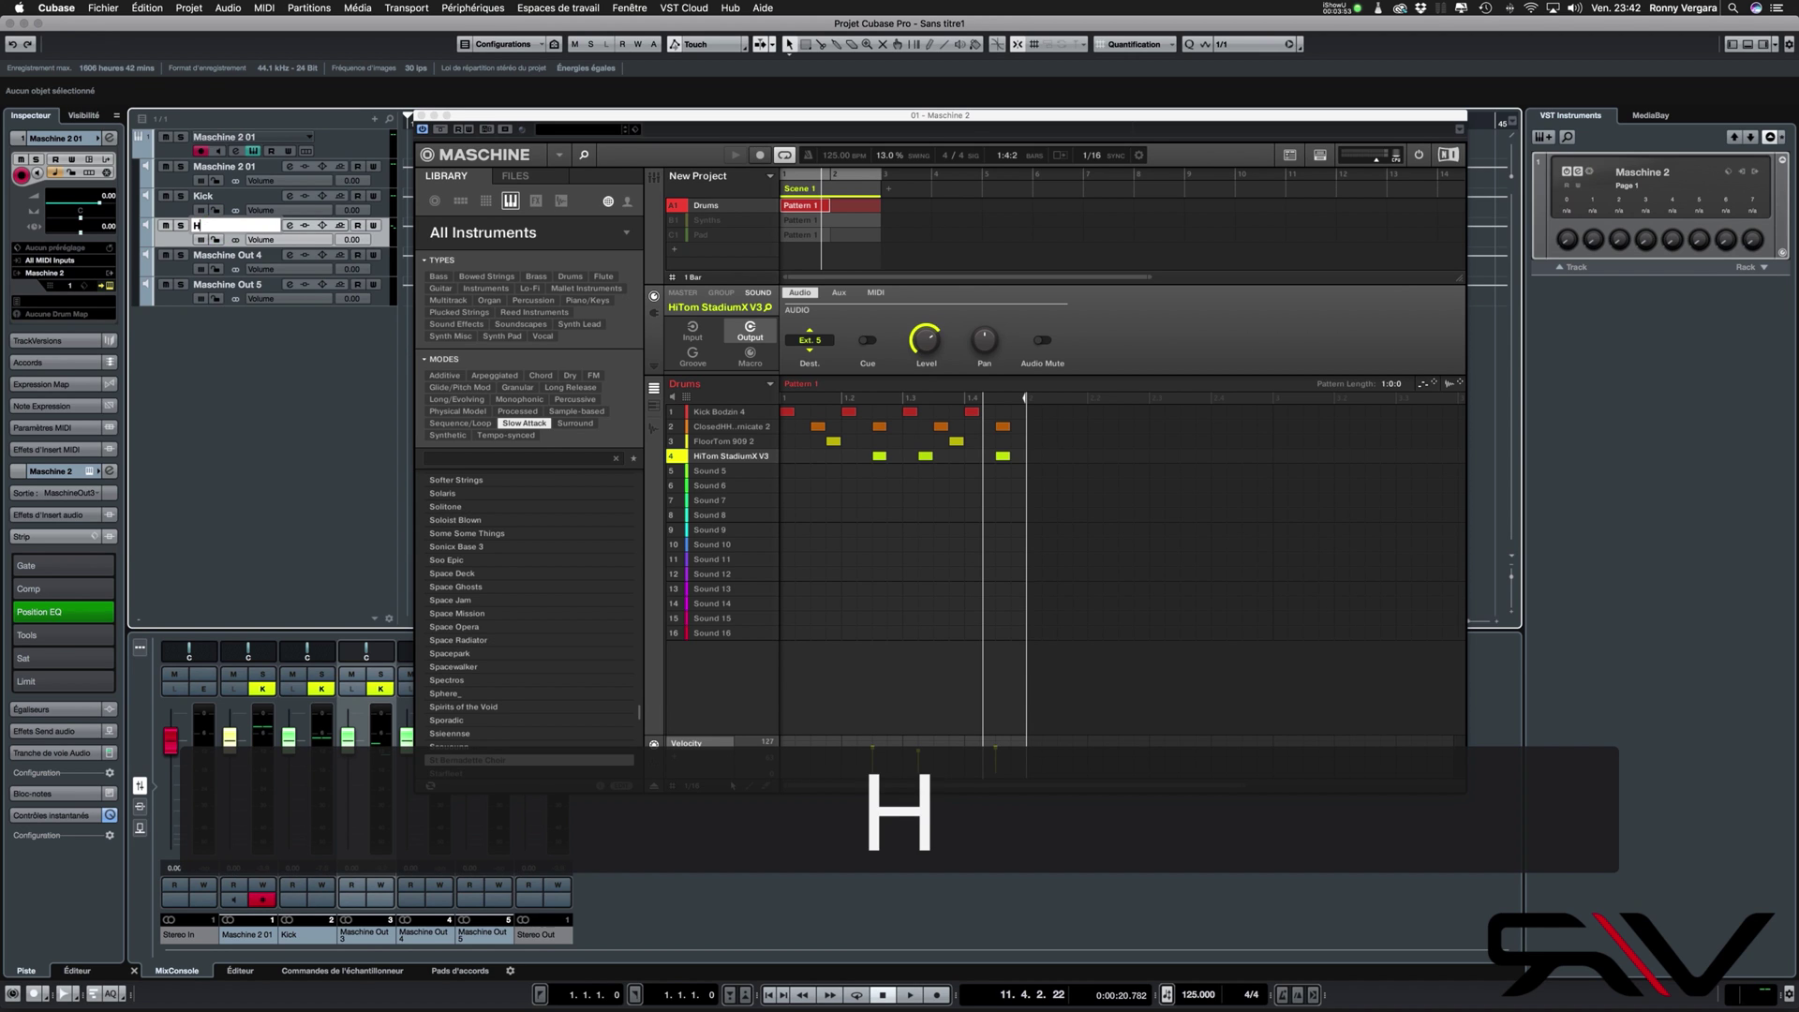
text(at closed)
key(Return)
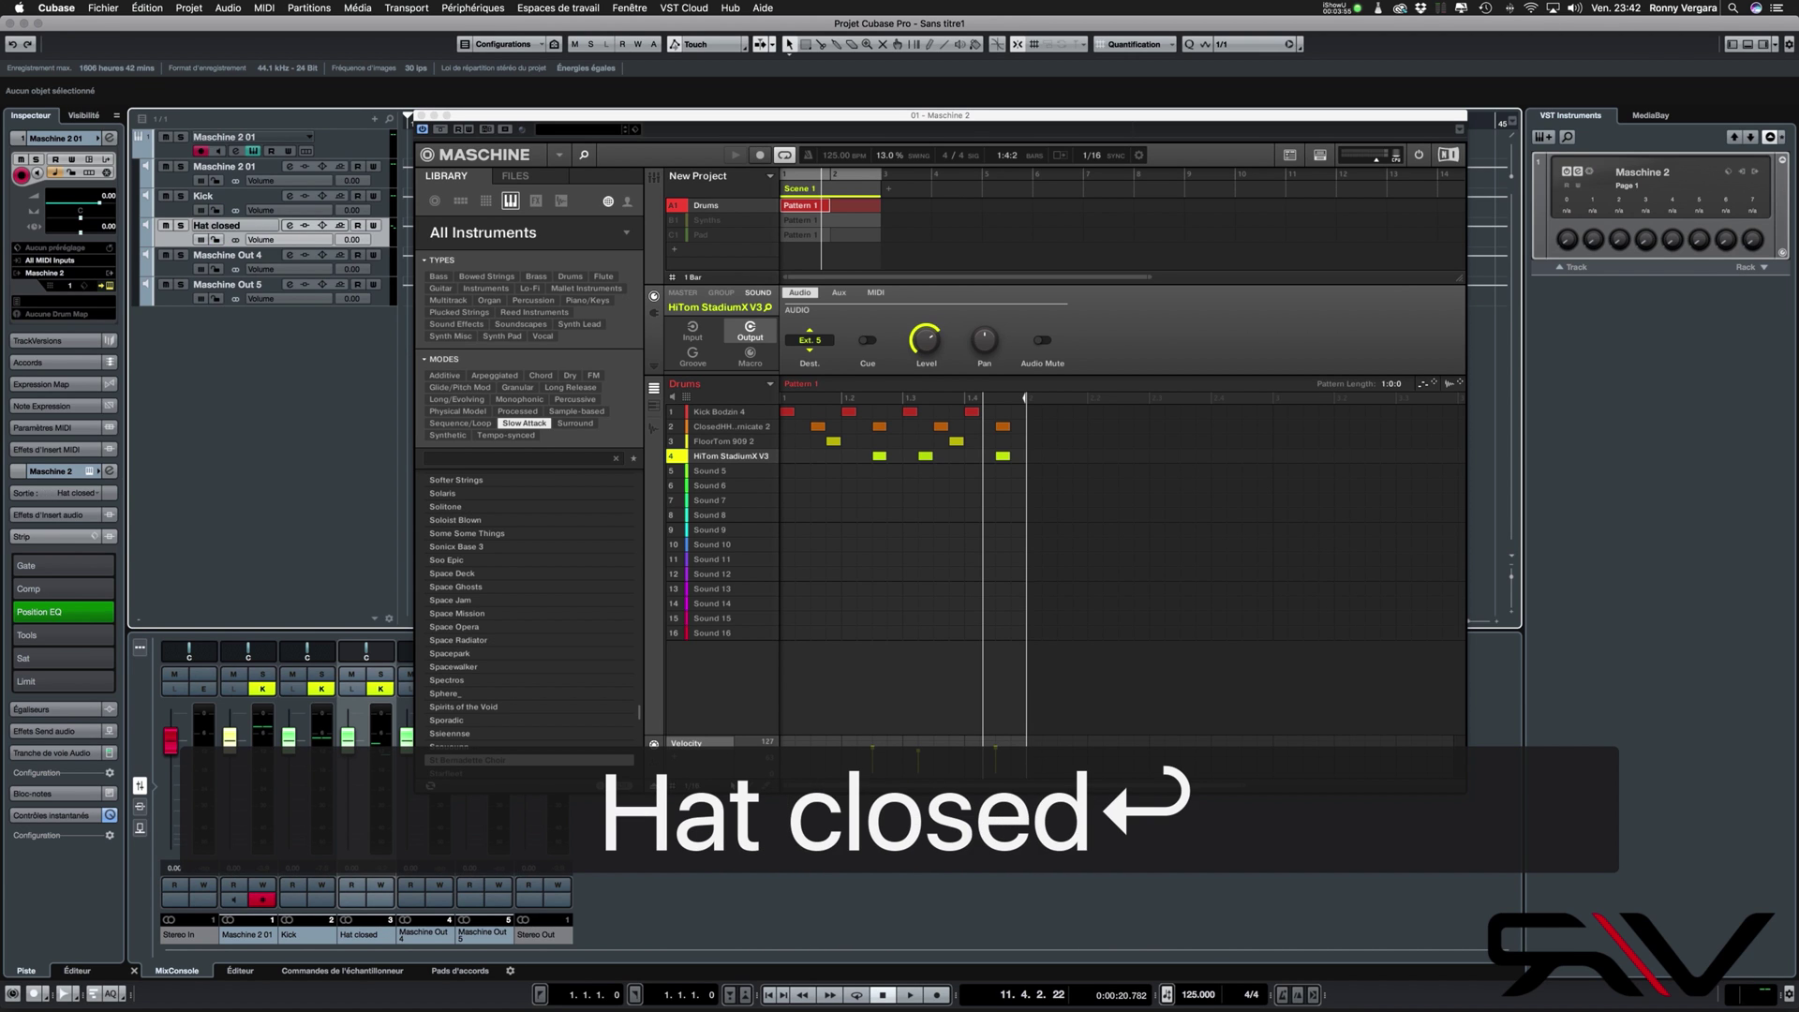
Rename the Maschine Out 4 track as Toms and the Maschine Out 5 track as Hi toms
double_click(214, 255)
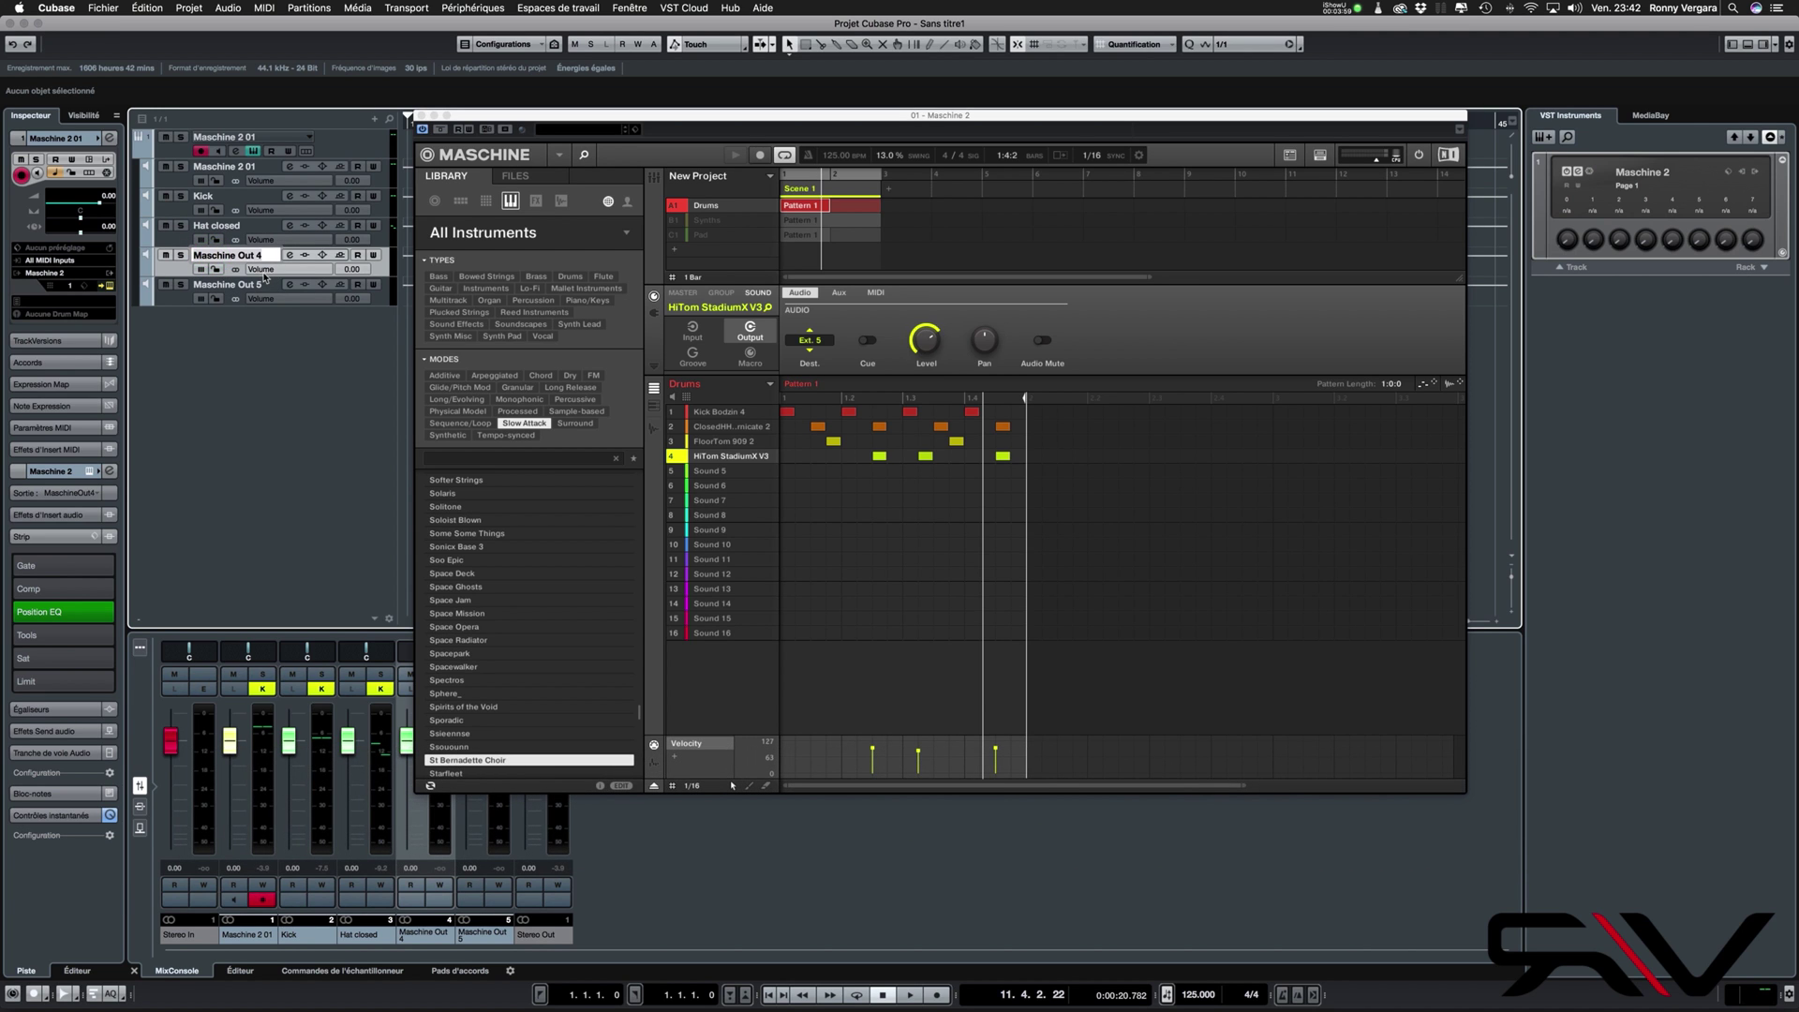
text(Toms)
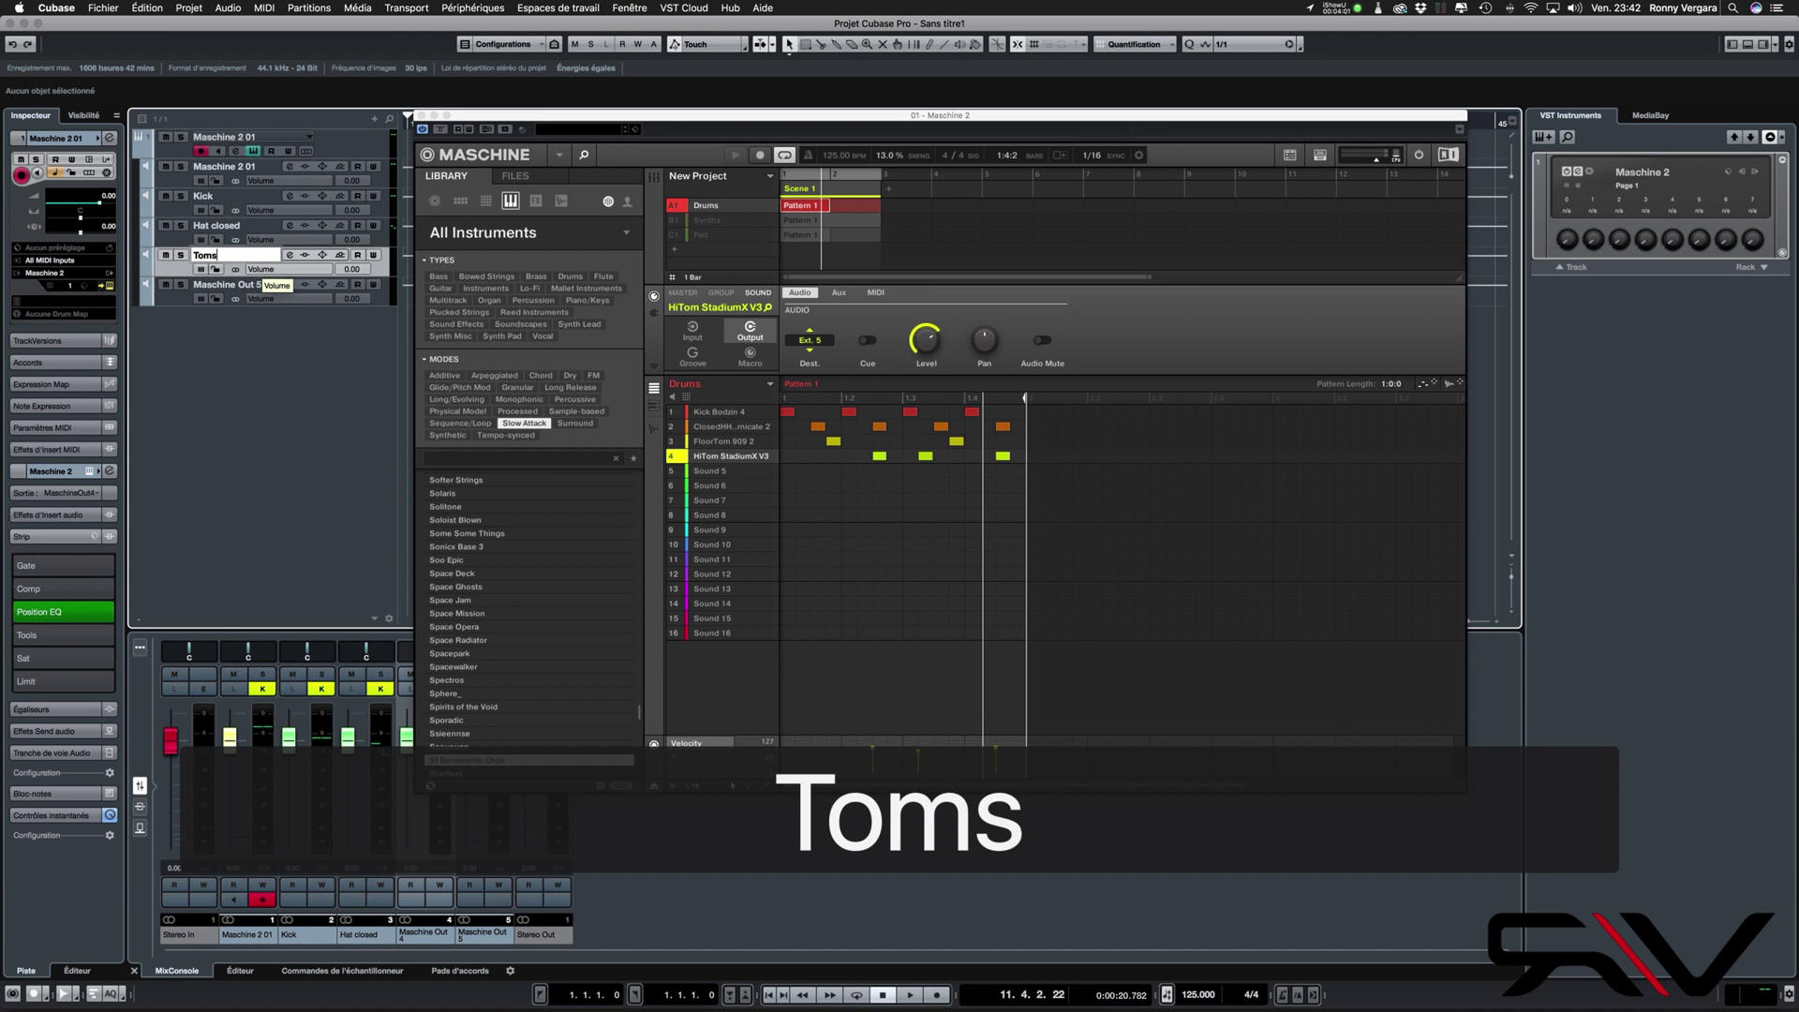
key(Return)
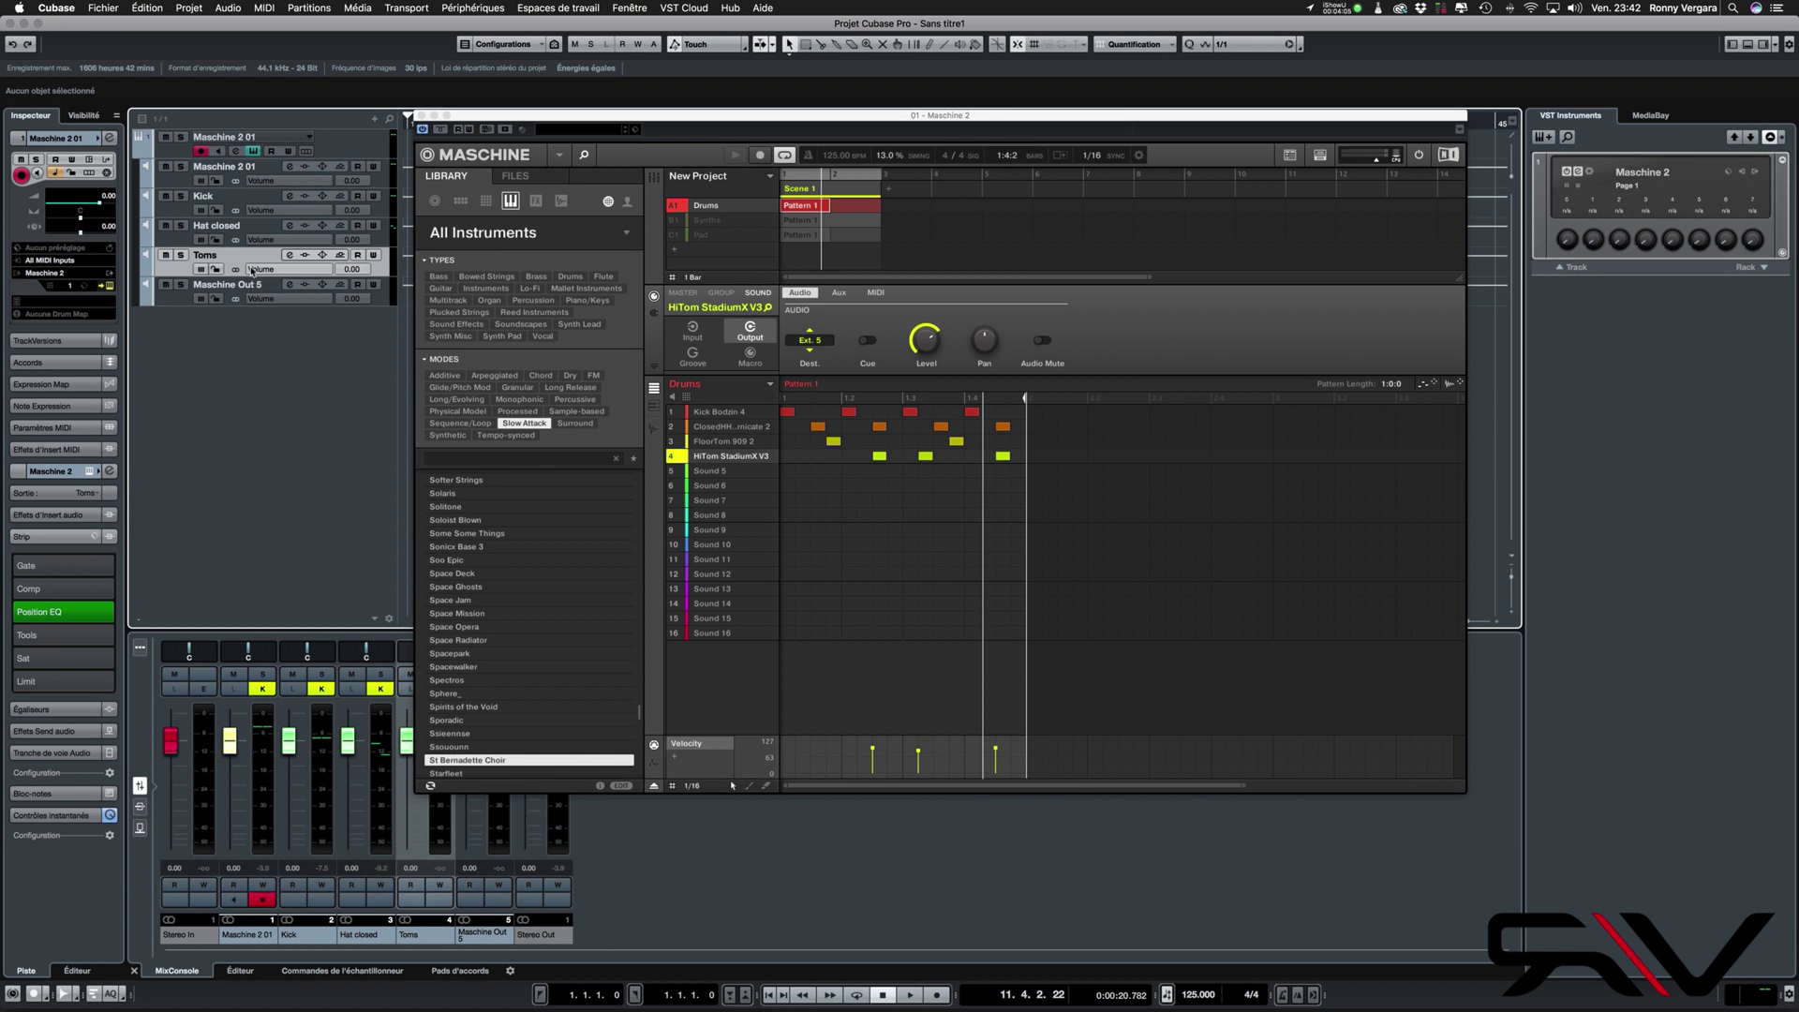
double_click(227, 289)
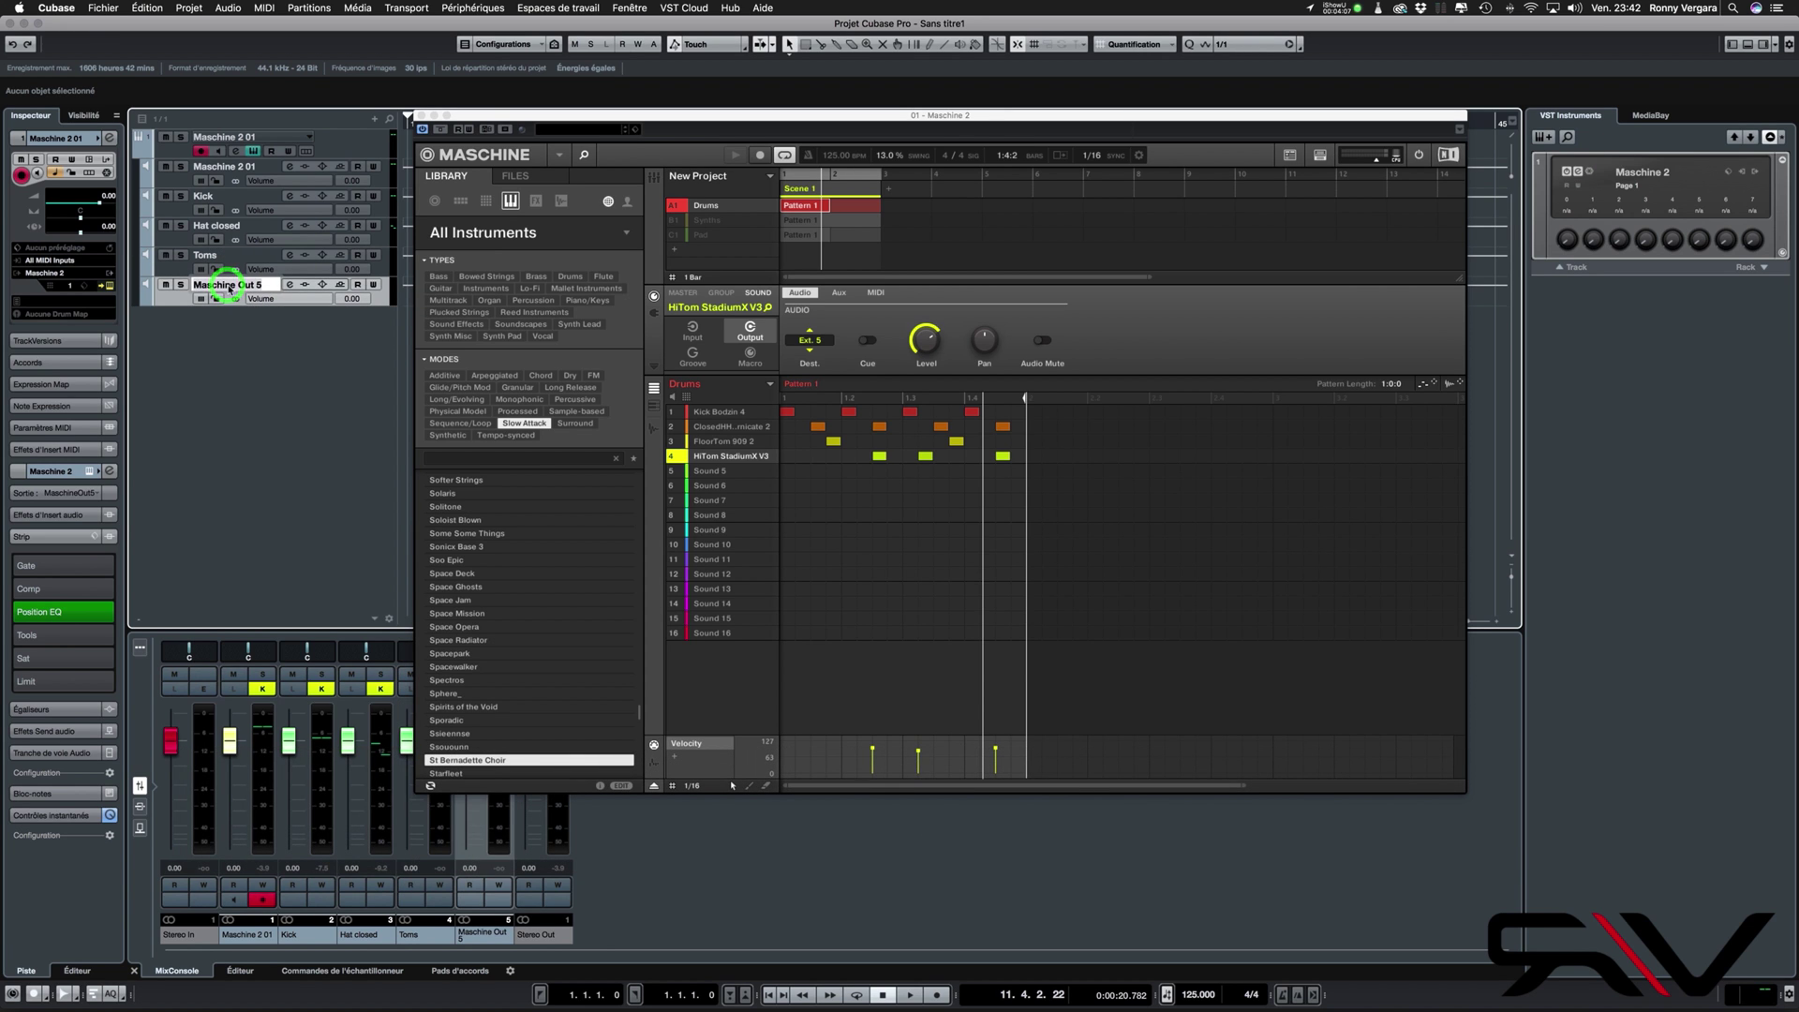
text(Hi toms)
key(Return)
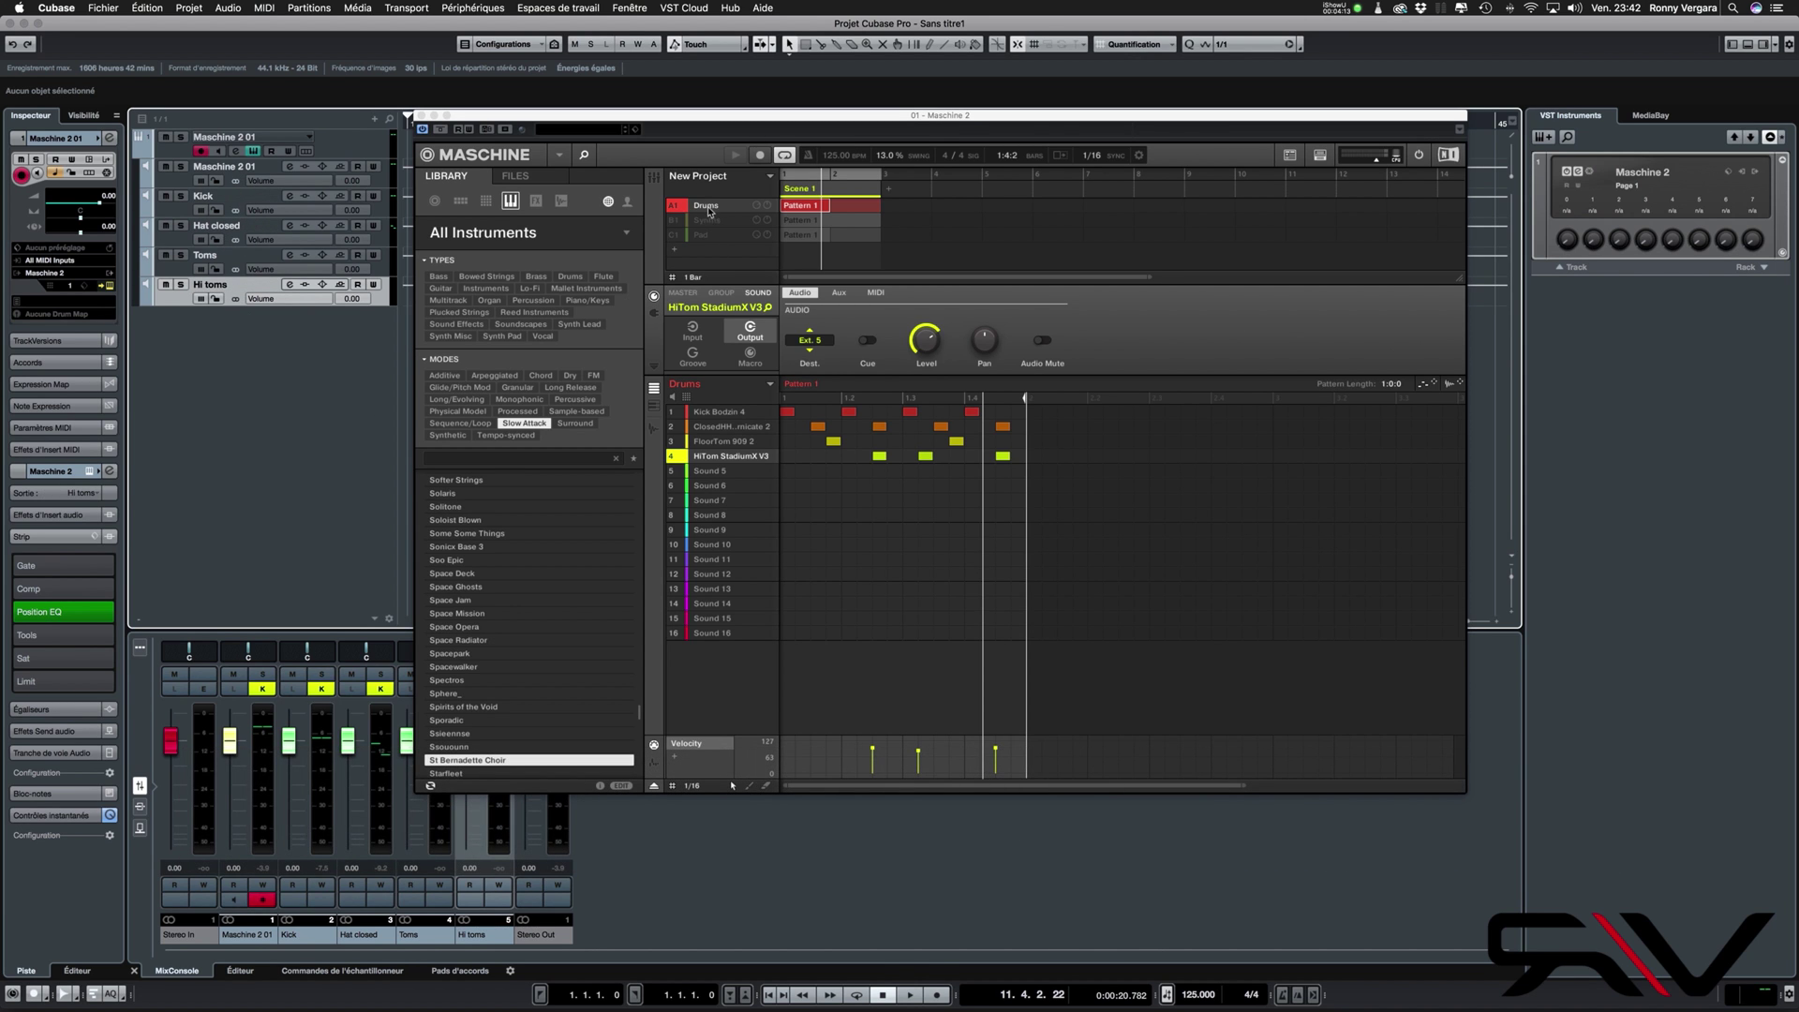
Play the drum pattern with the Maschine window moved clear of the mixer, and check the signal on each channel
key(space)
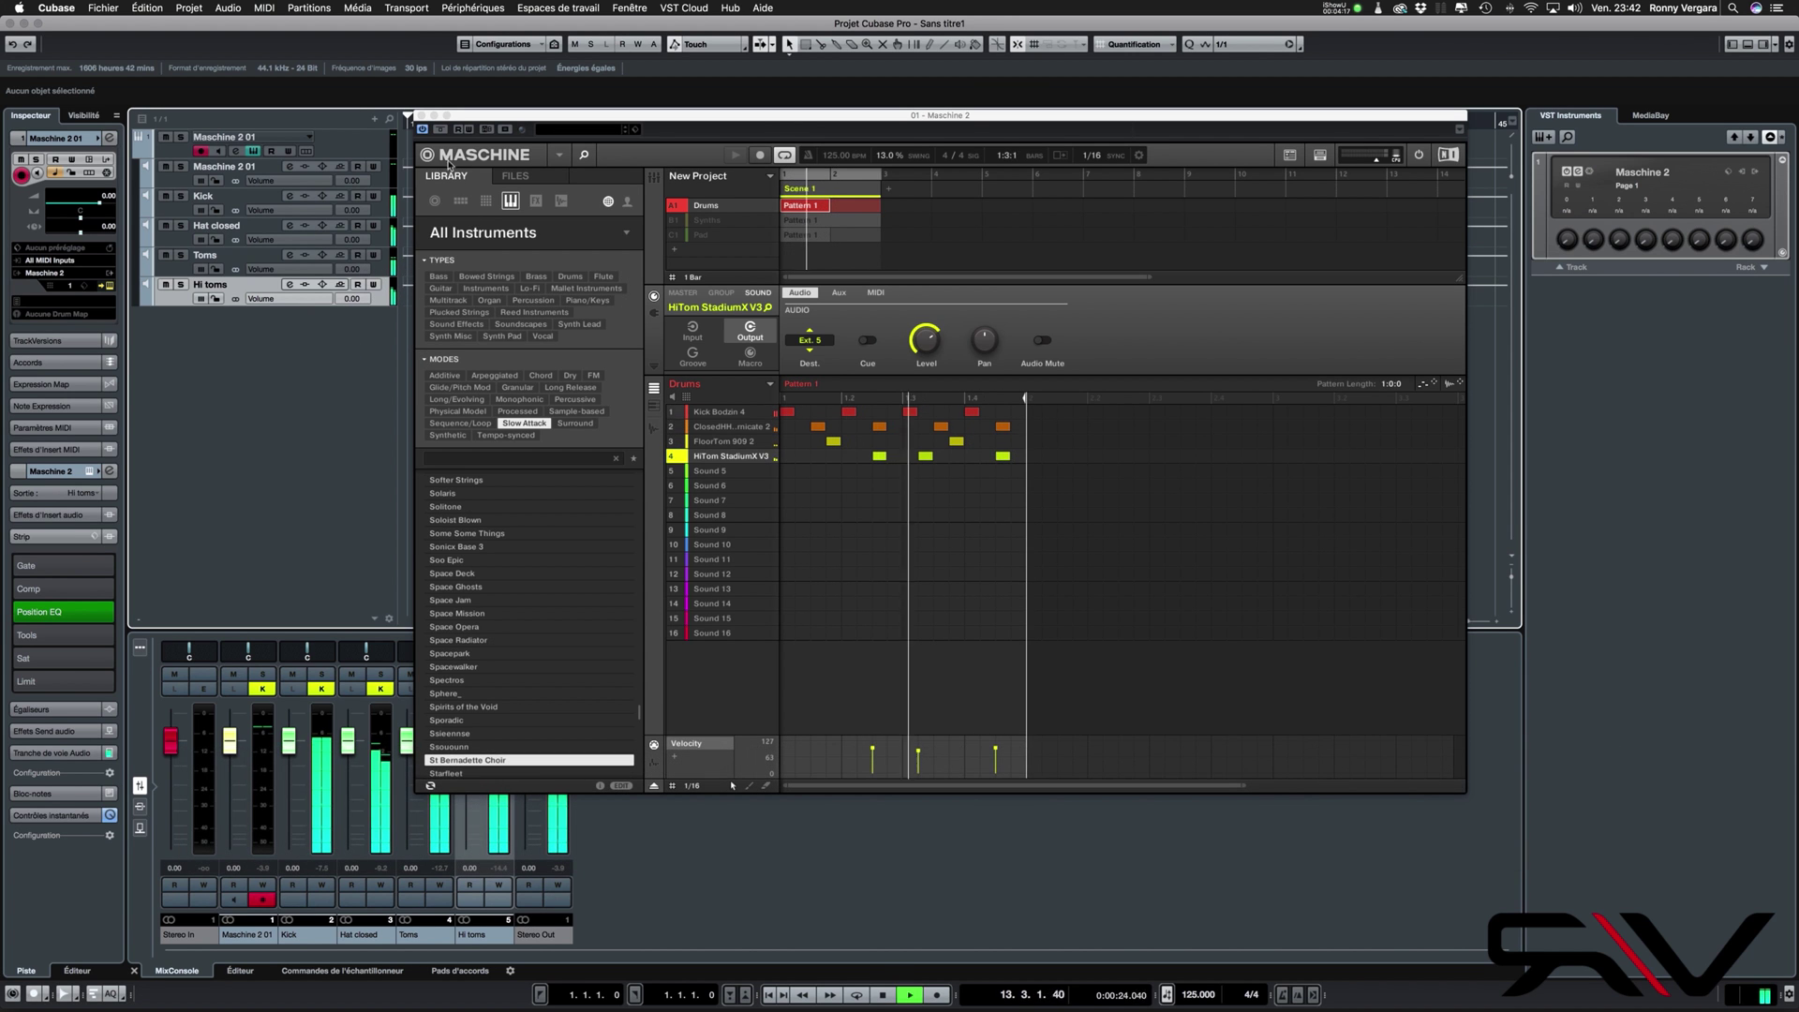
drag(469, 121, 653, 94)
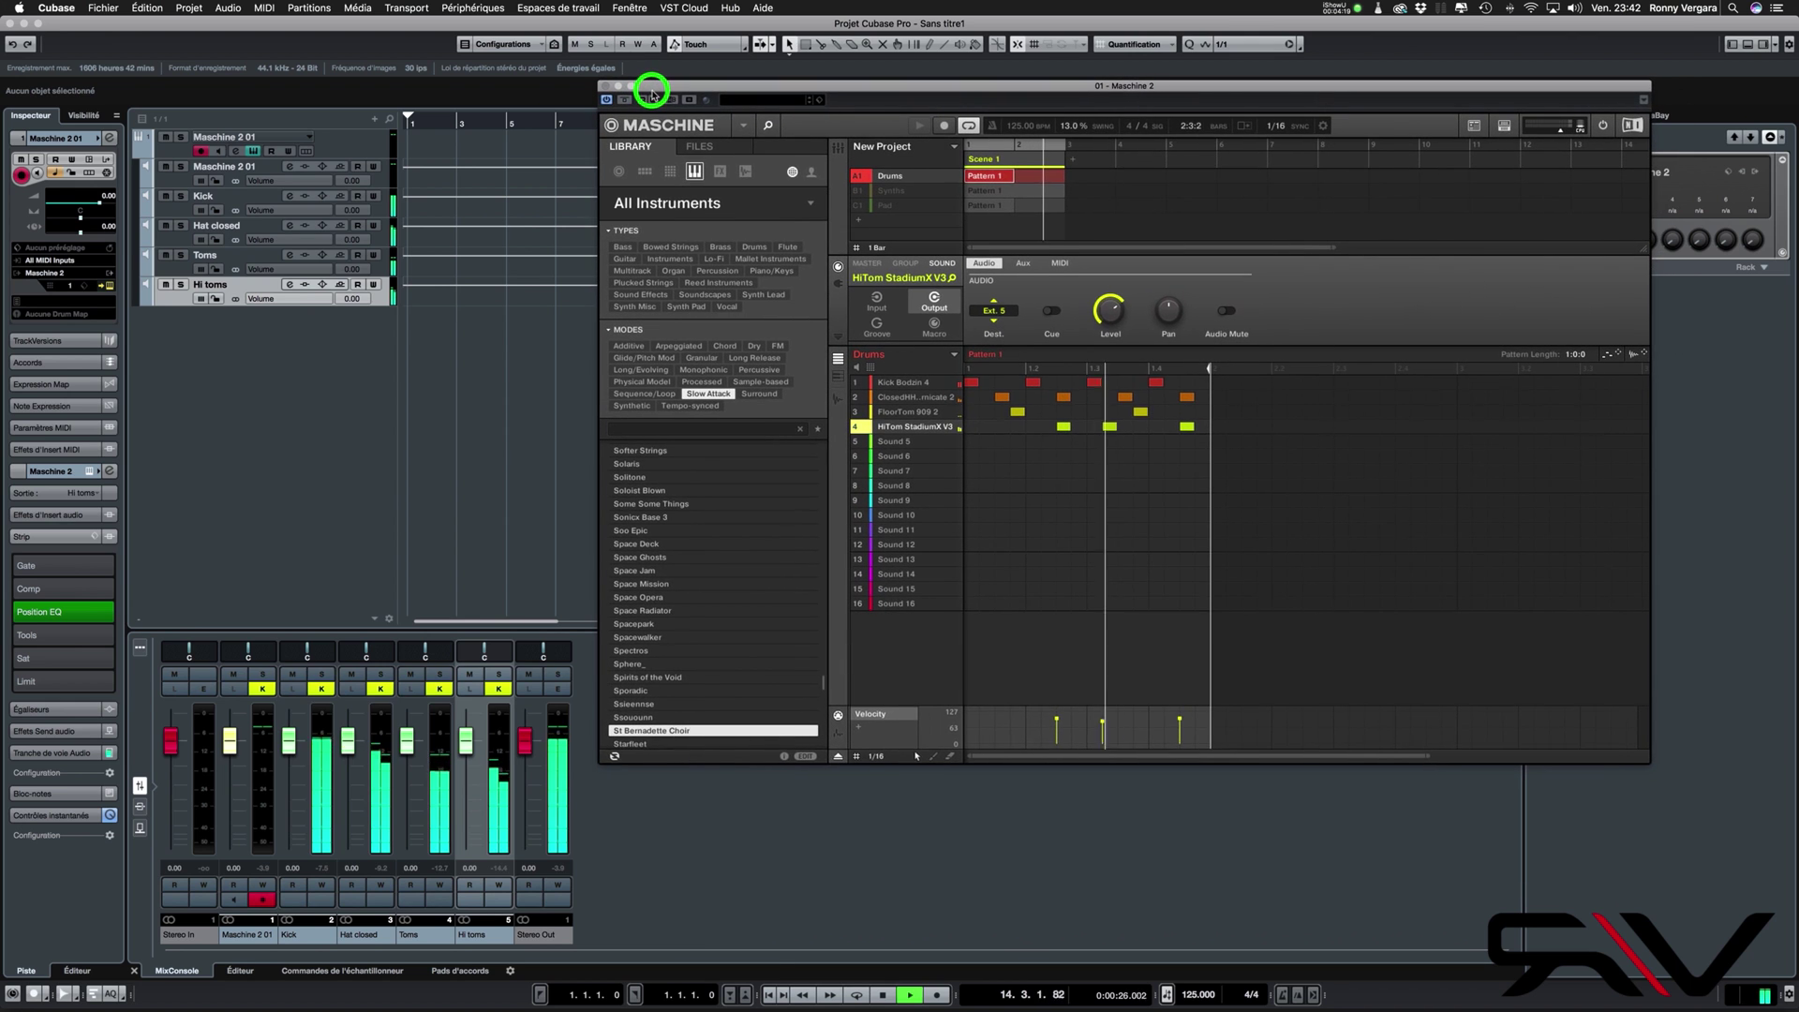
key(space)
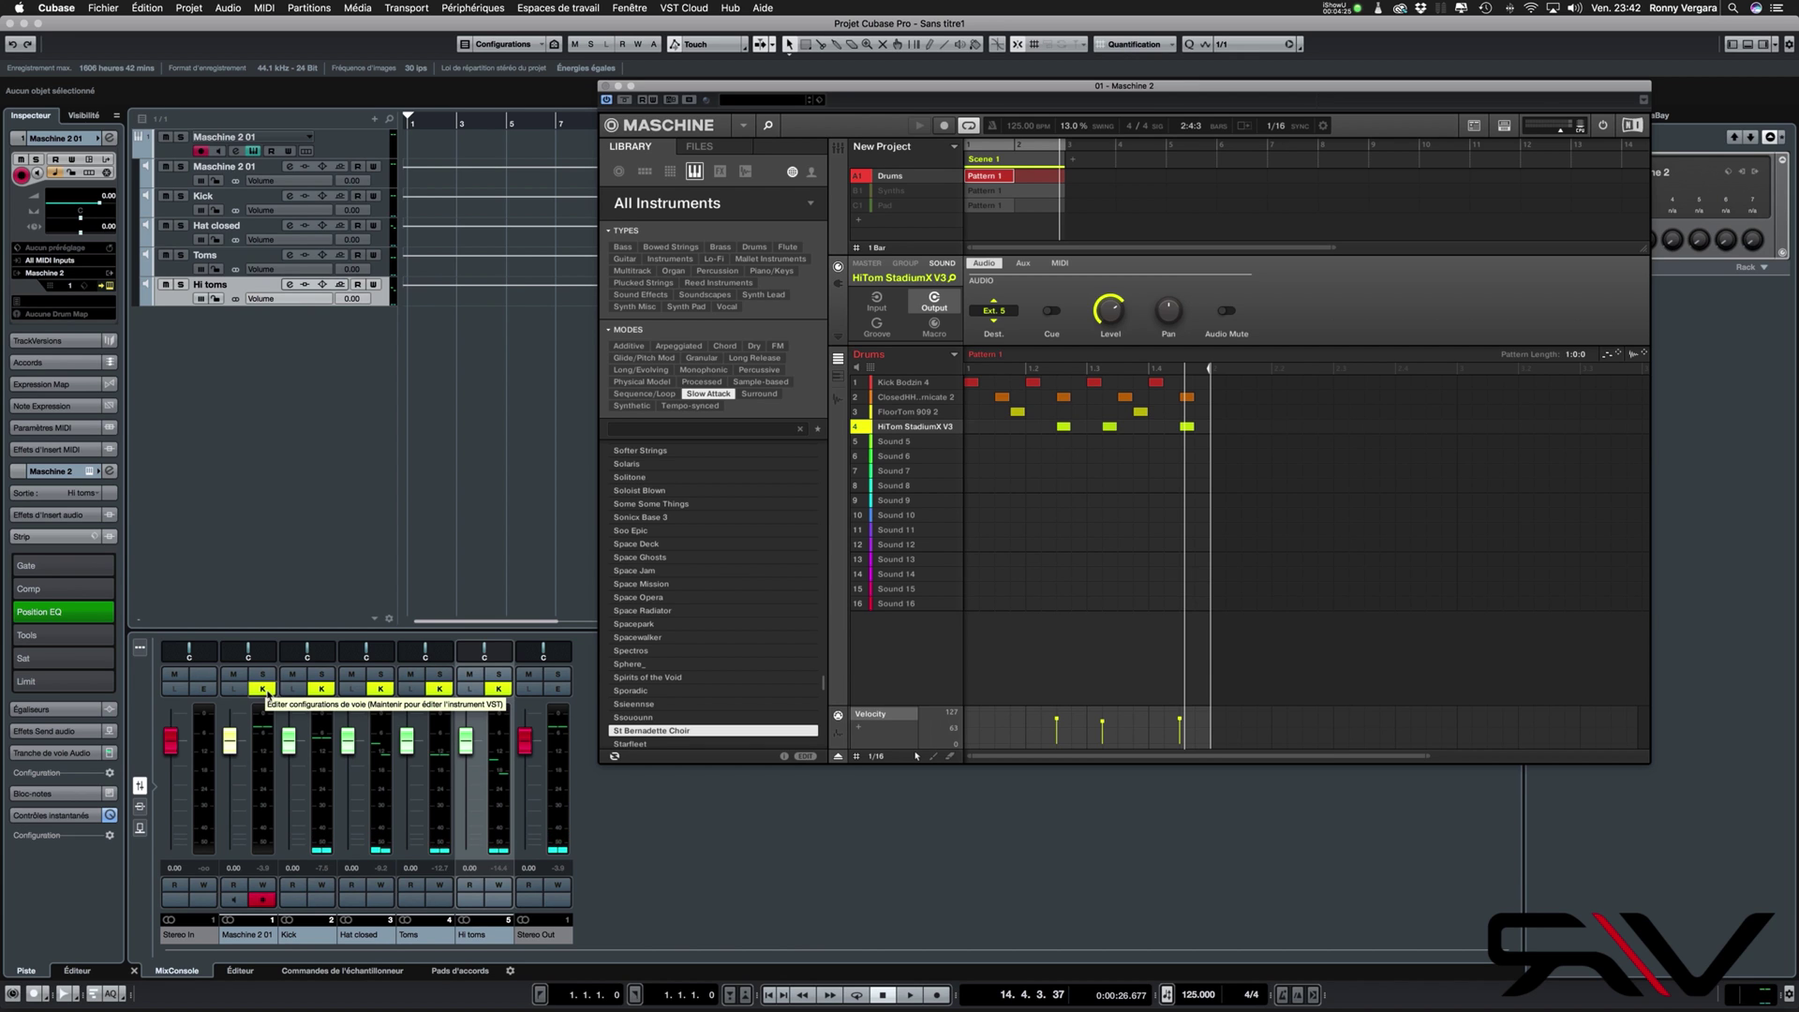
Open the Kick channel's settings and place the window over the lower part of the project
click(321, 689)
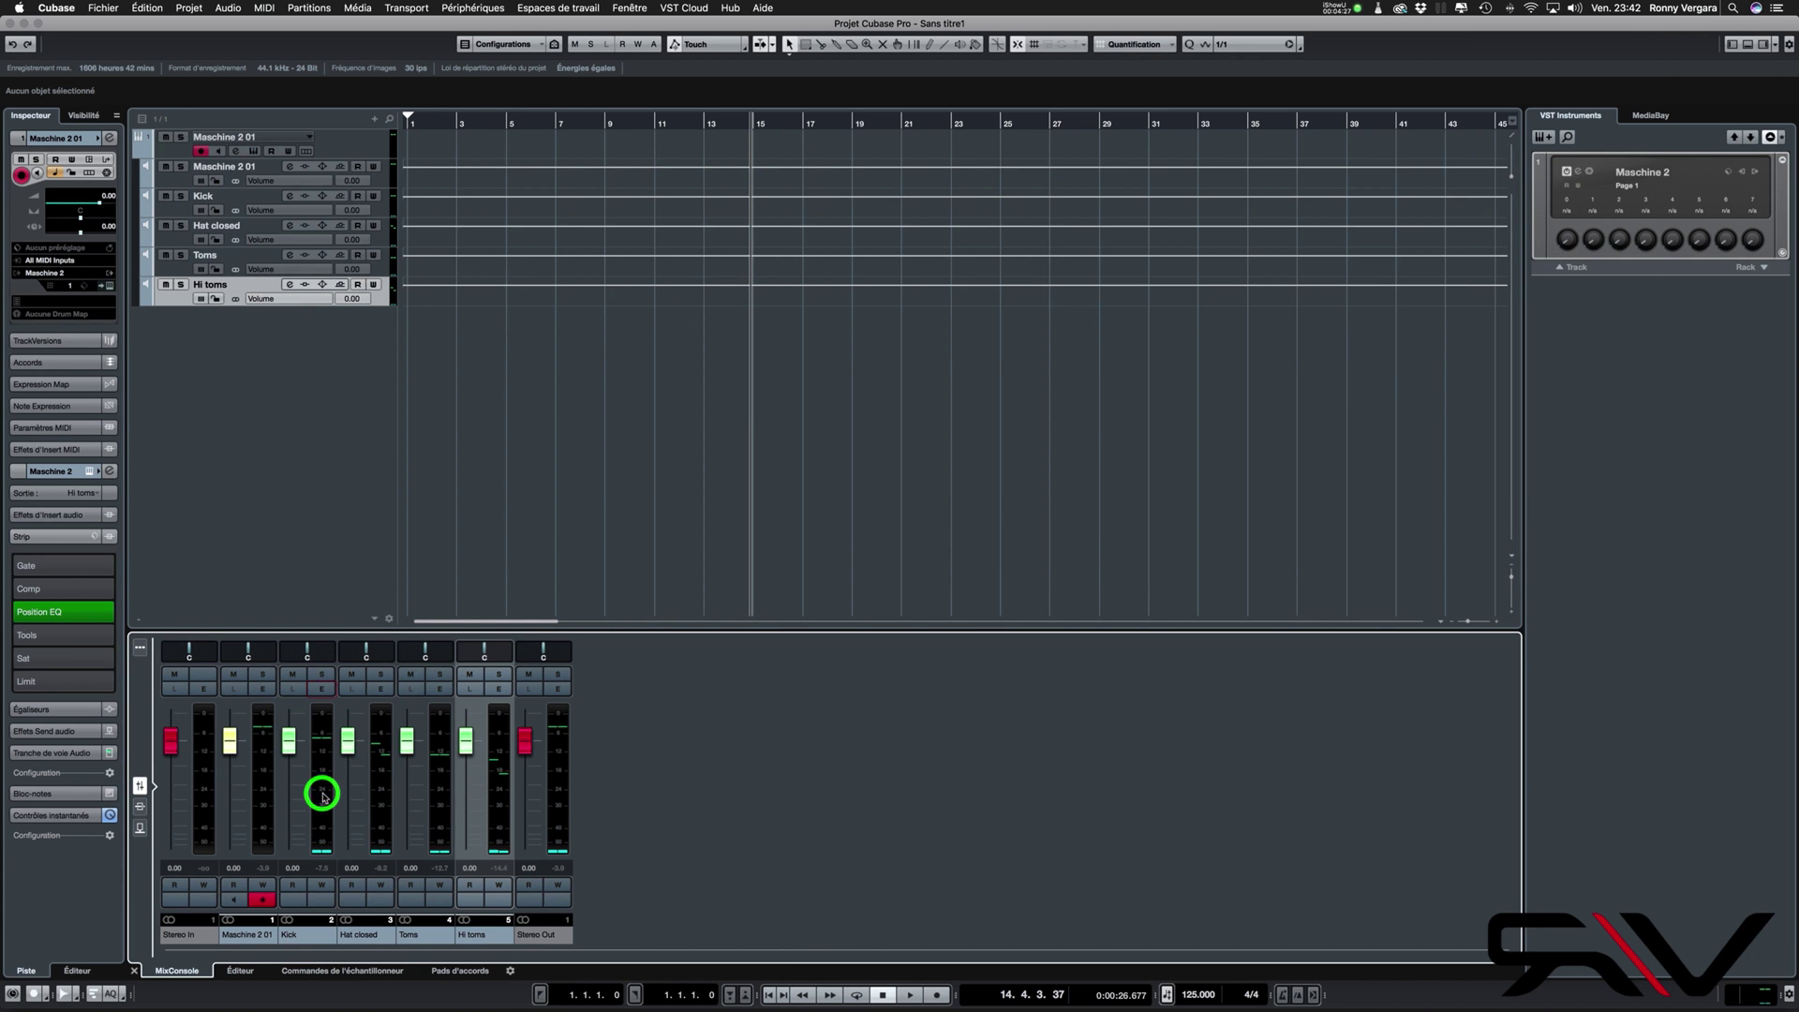
click(327, 689)
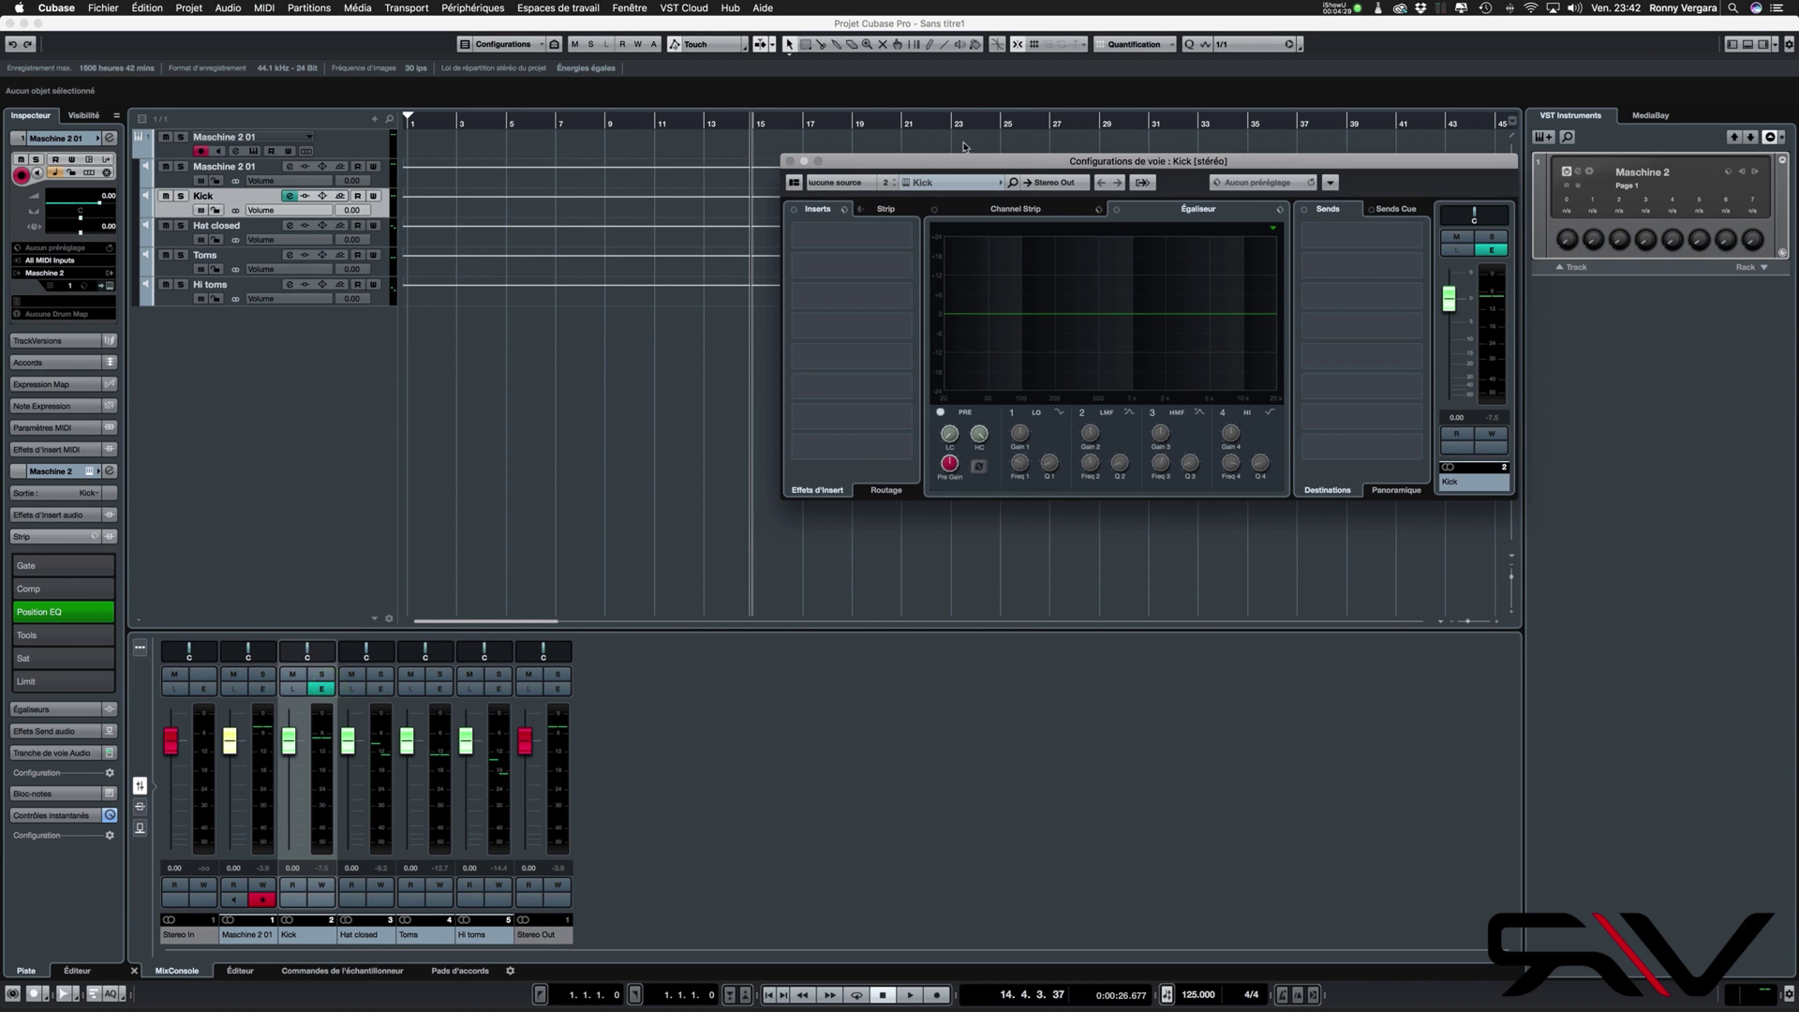
drag(957, 166, 783, 403)
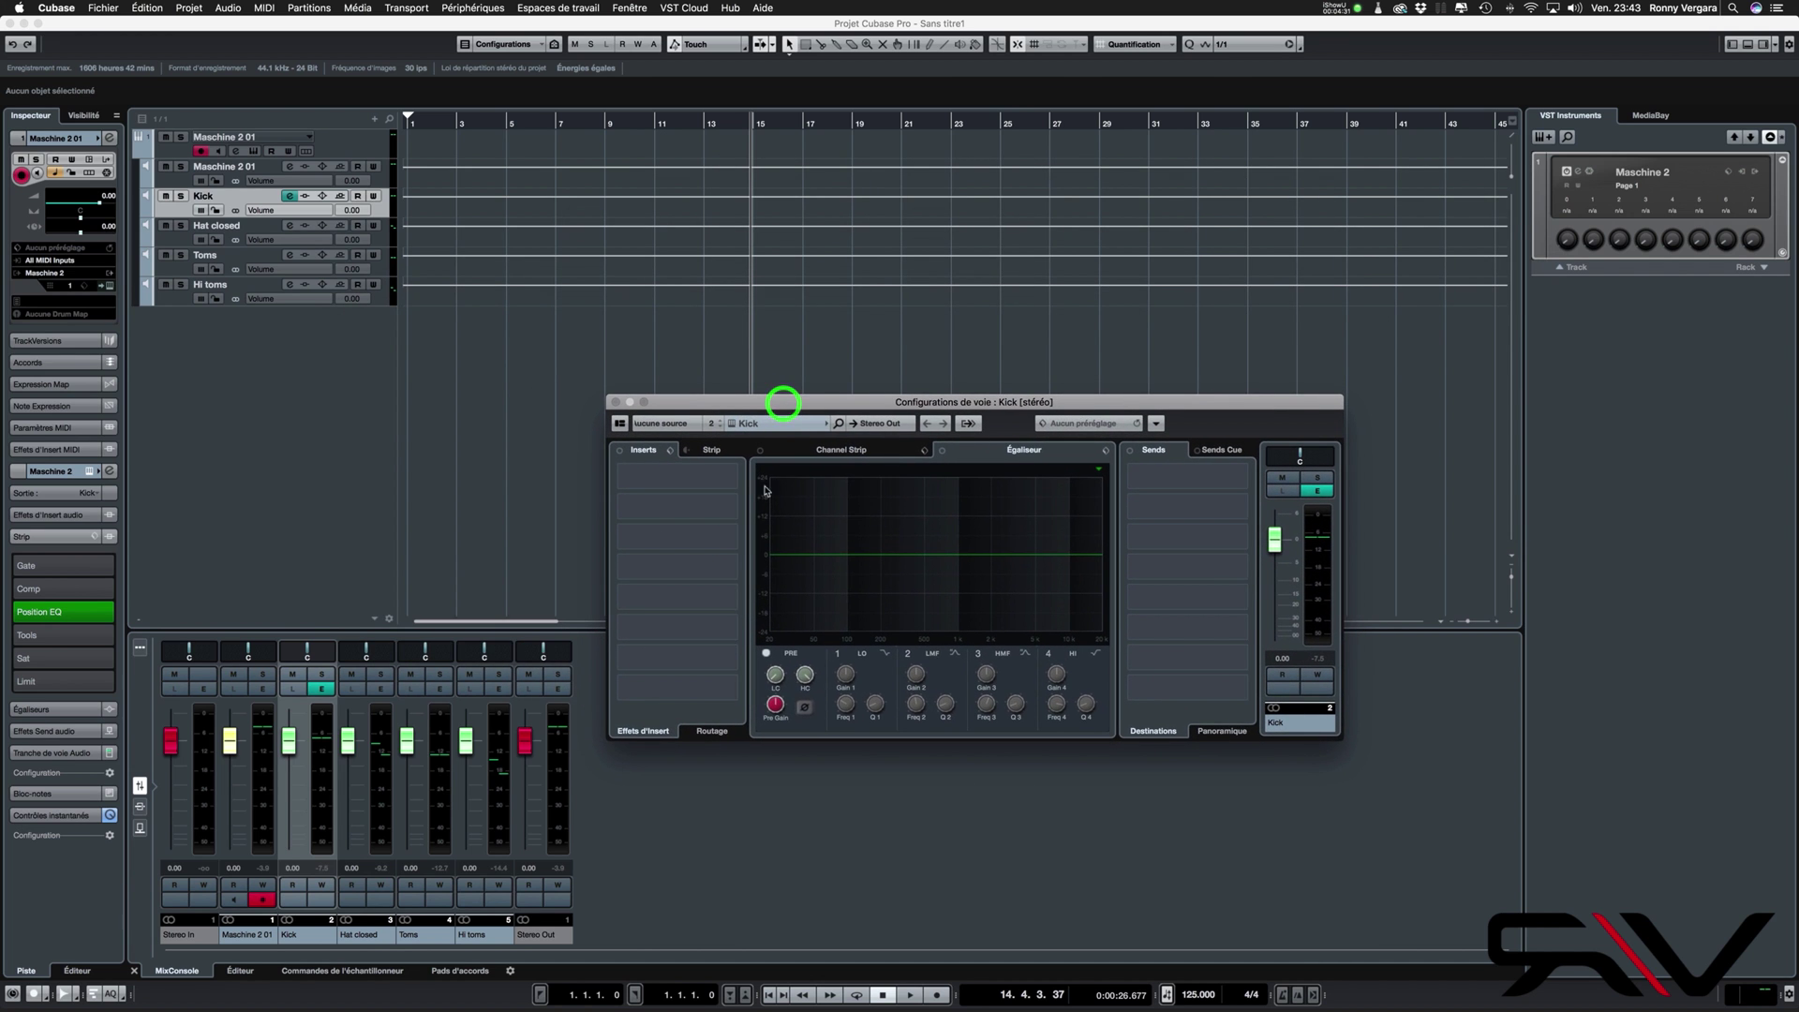
Try an equaliser point on band 2 of the Kick channel during playback, and switch the band off again
key(space)
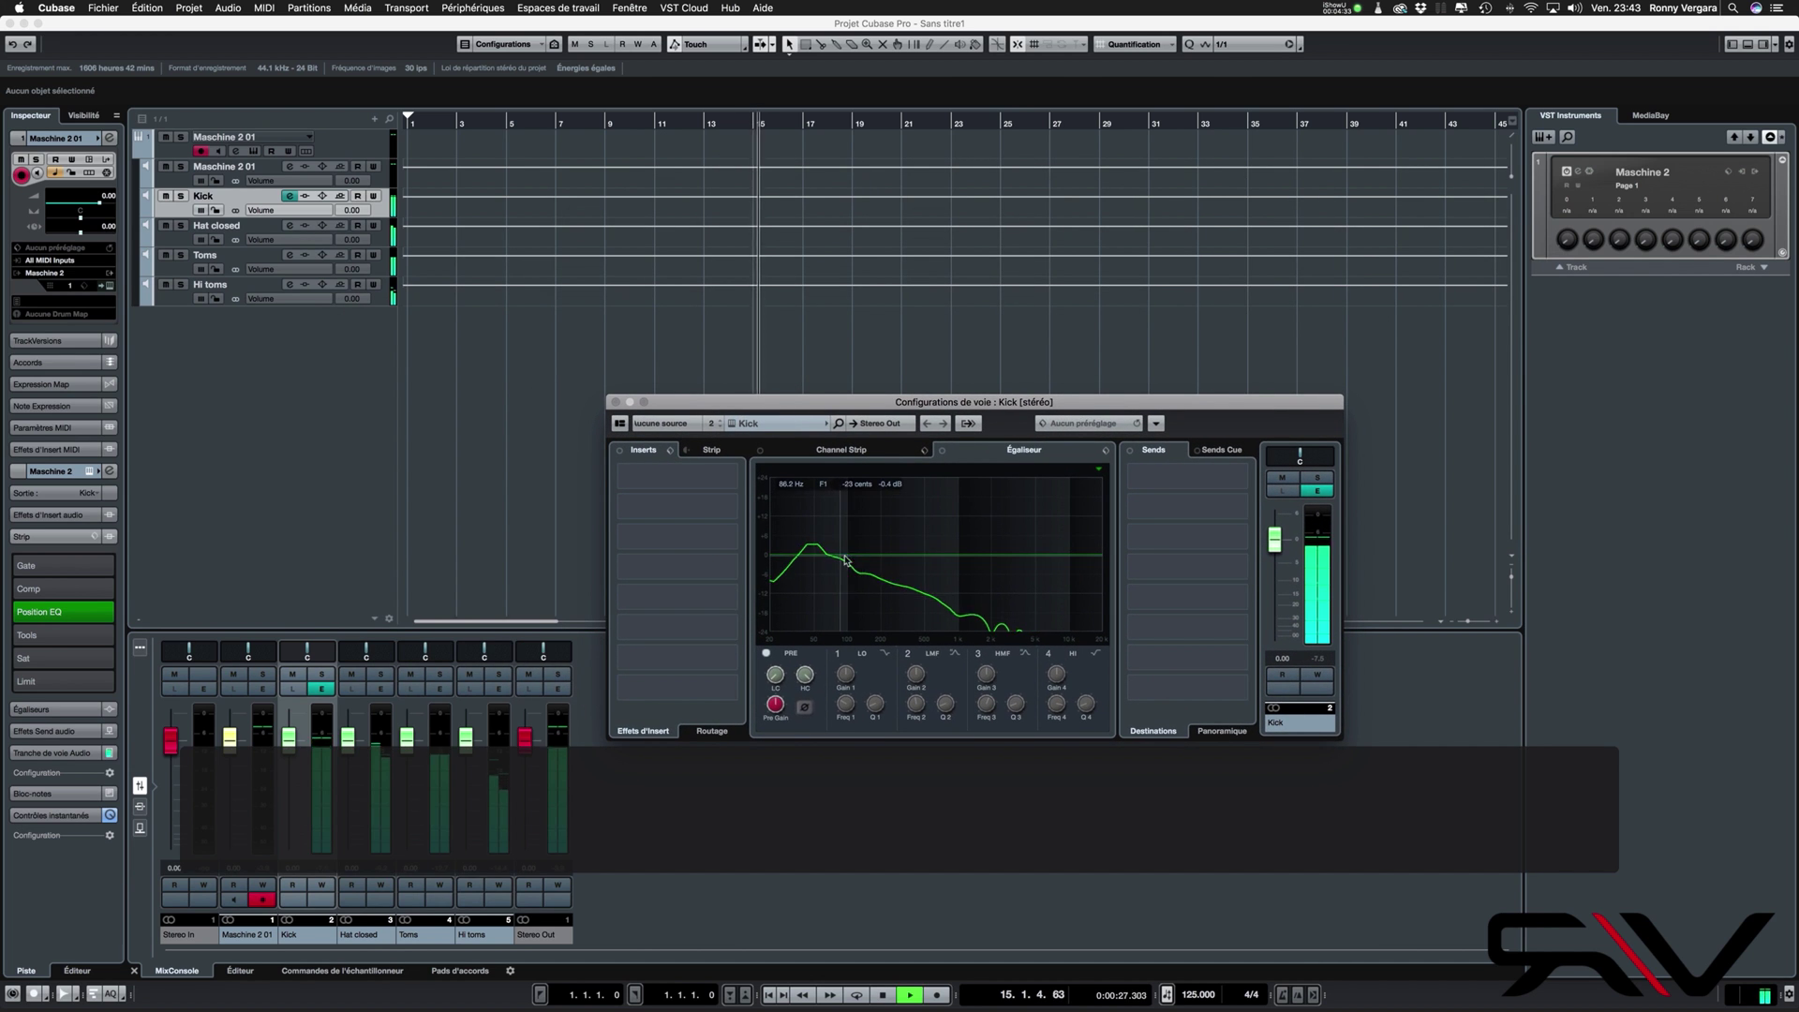
drag(875, 560, 944, 556)
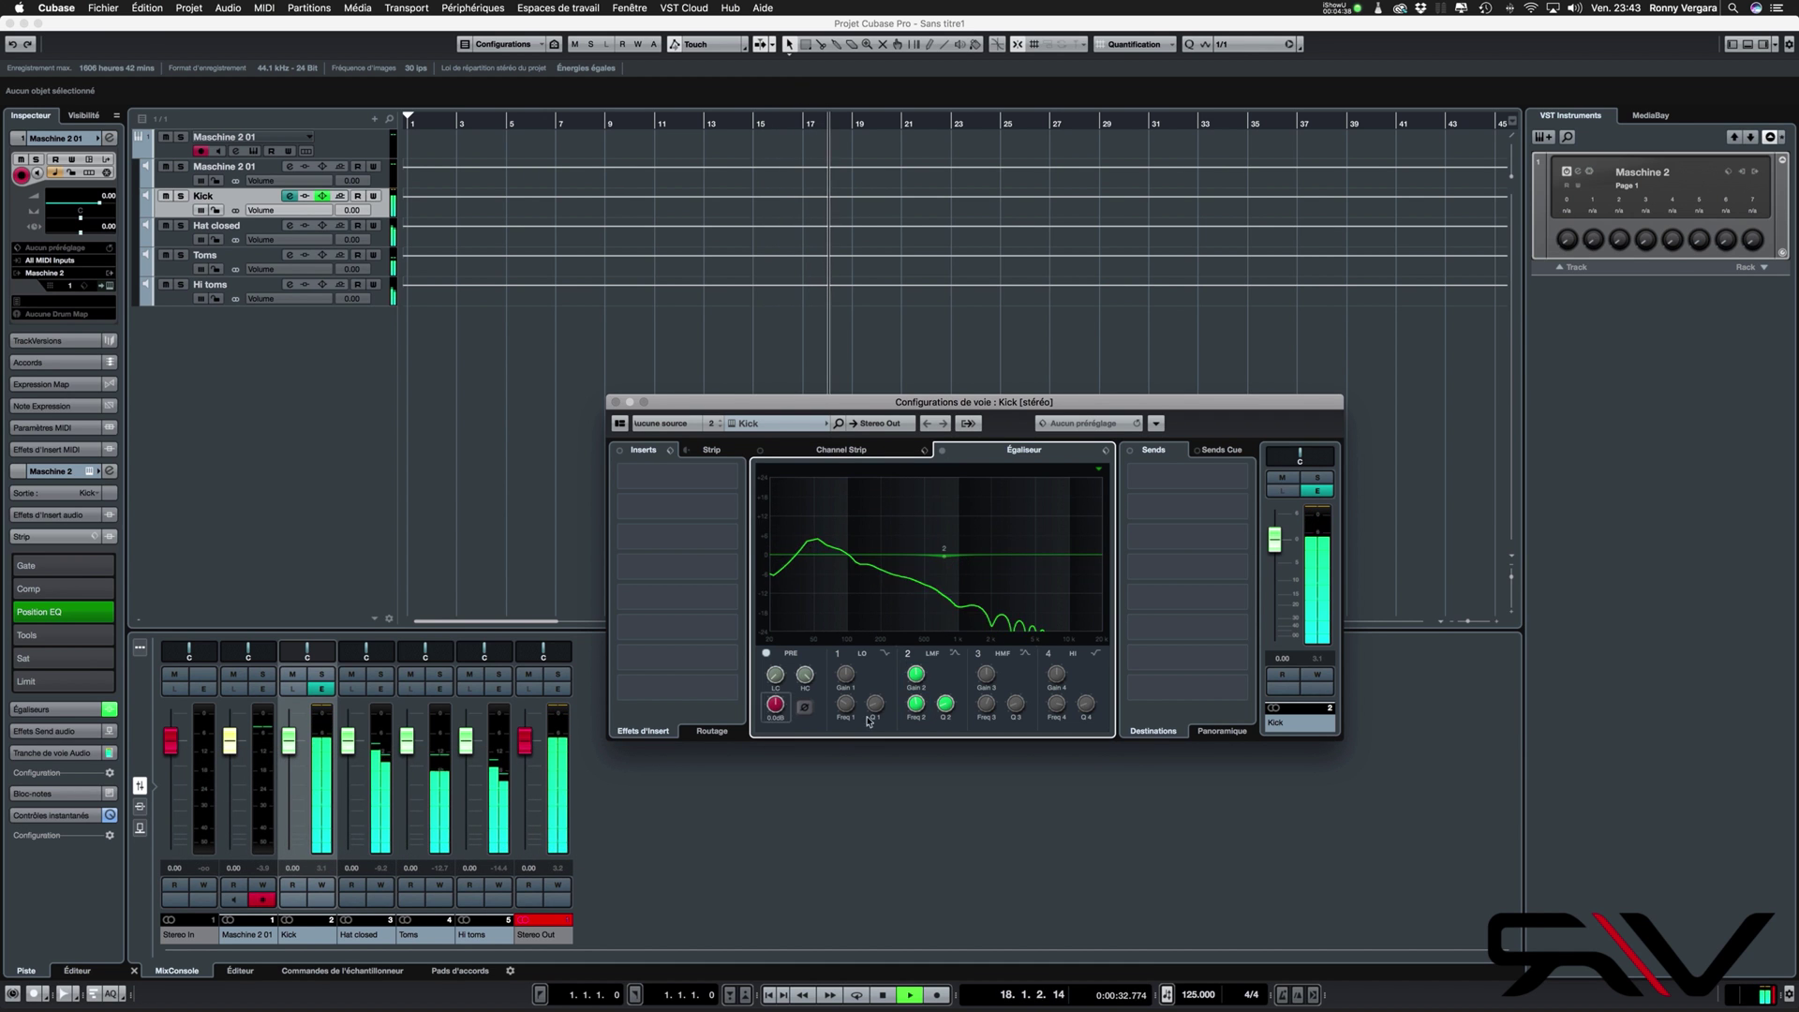
click(907, 656)
key(space)
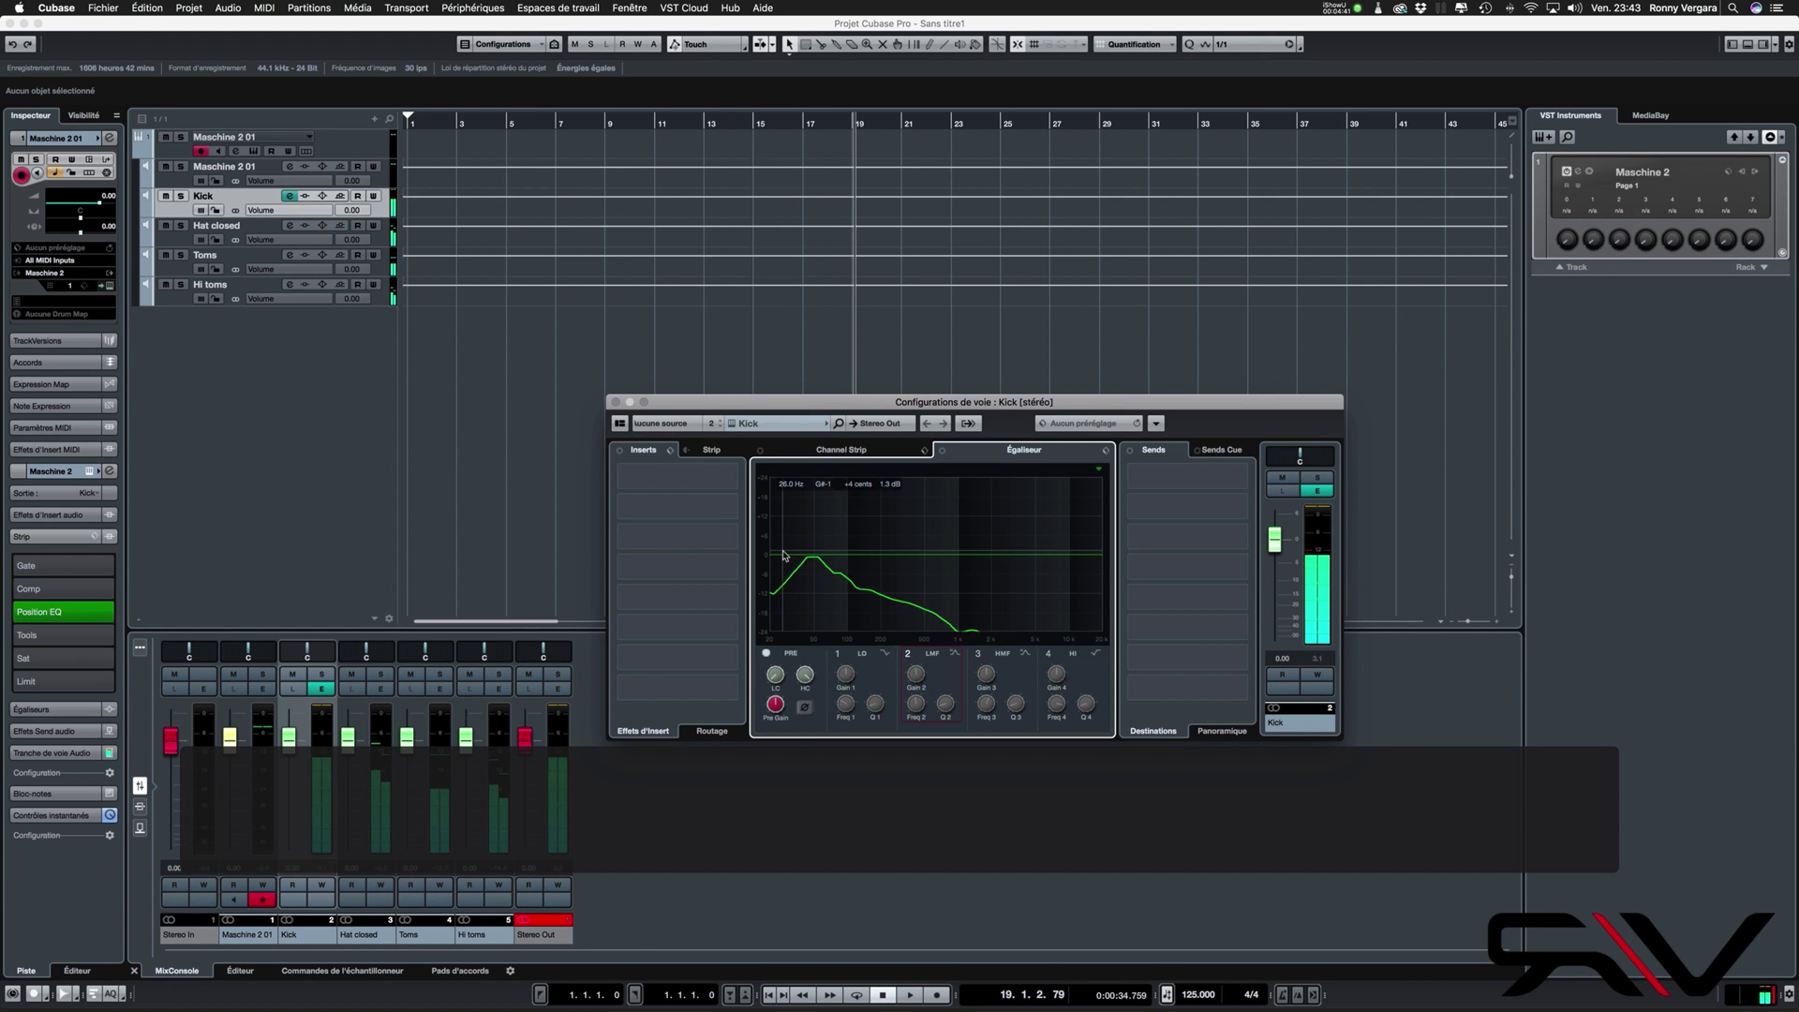
Reset the peak levels on the Kick and Stereo Out meters and return the playhead to the project start
click(1322, 605)
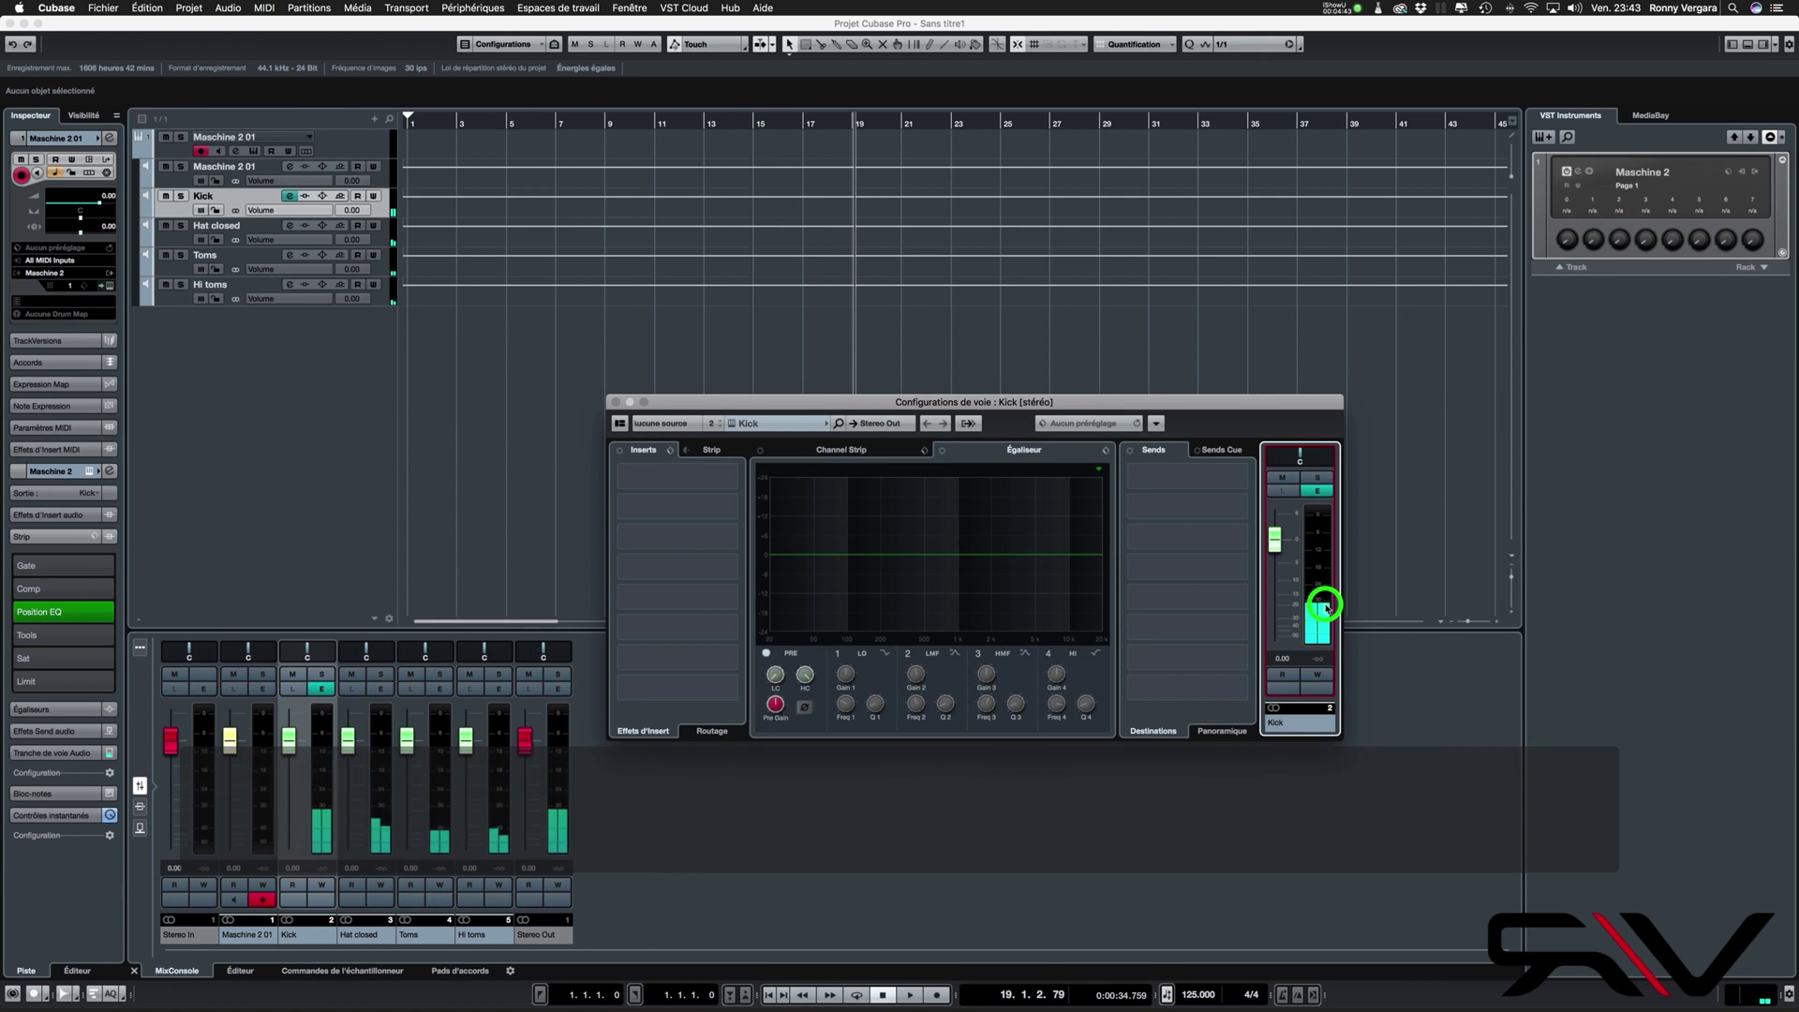
click(558, 778)
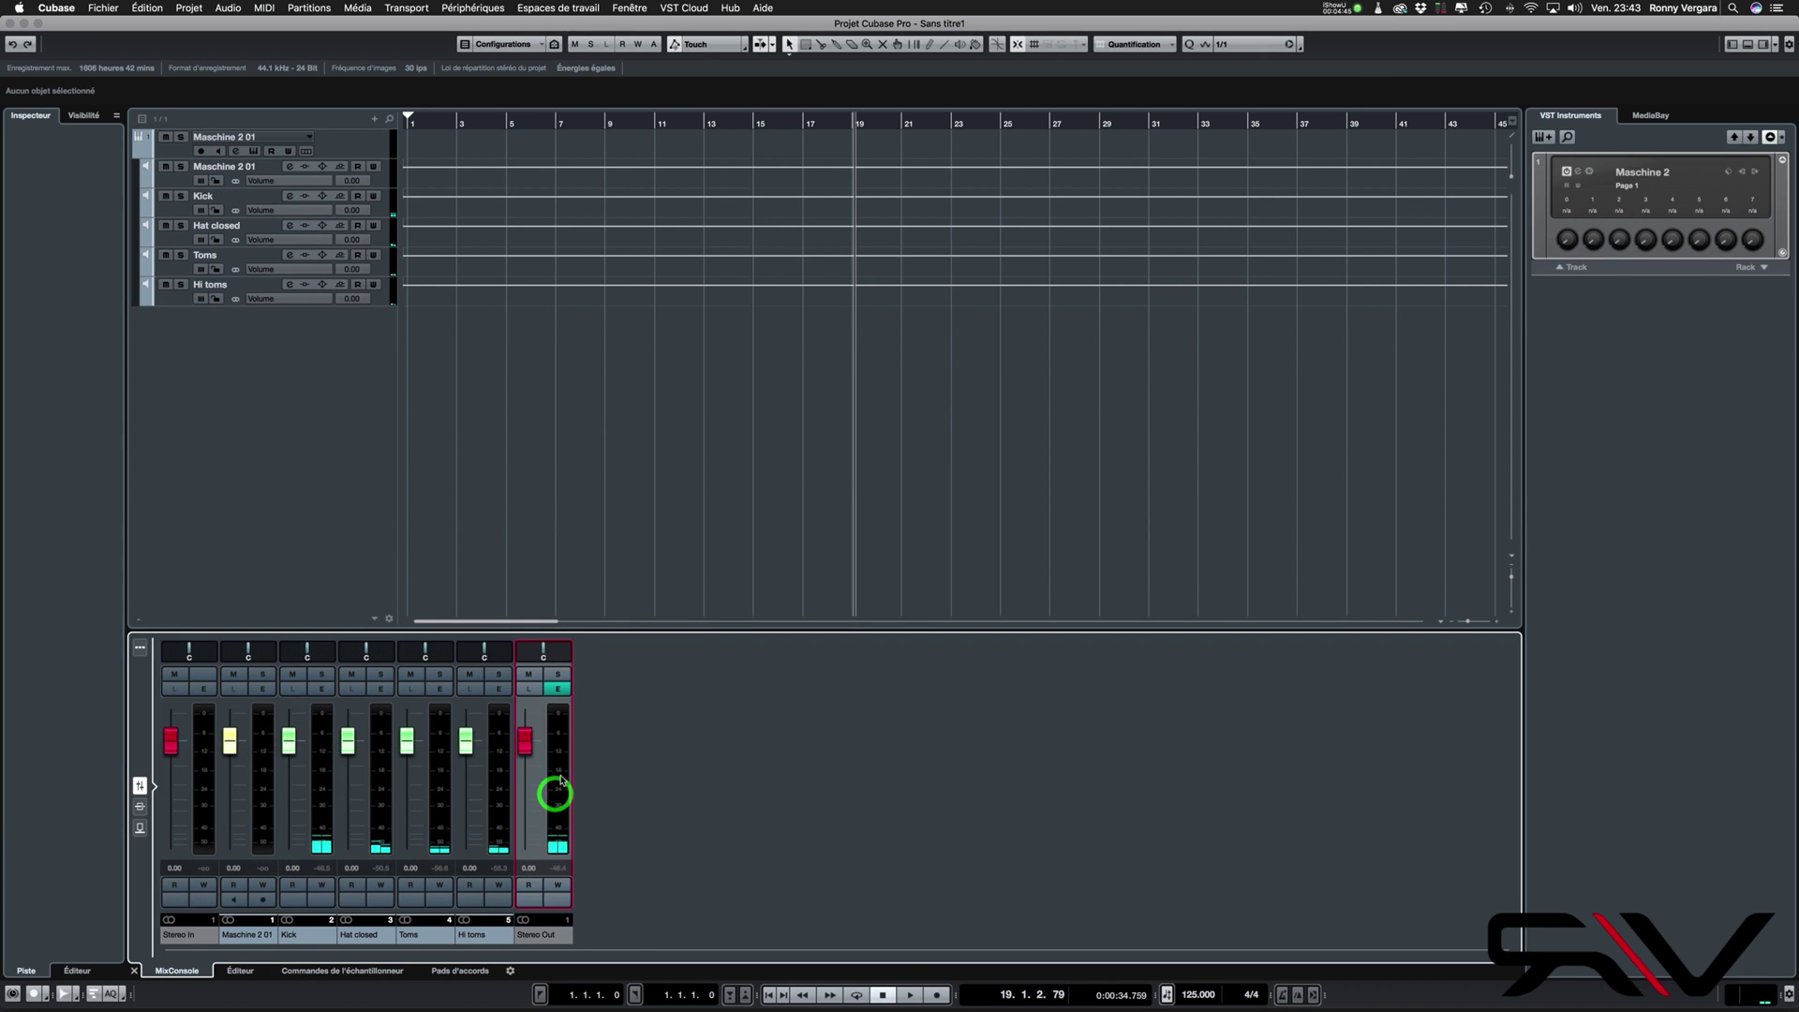
click(355, 126)
key(comma)
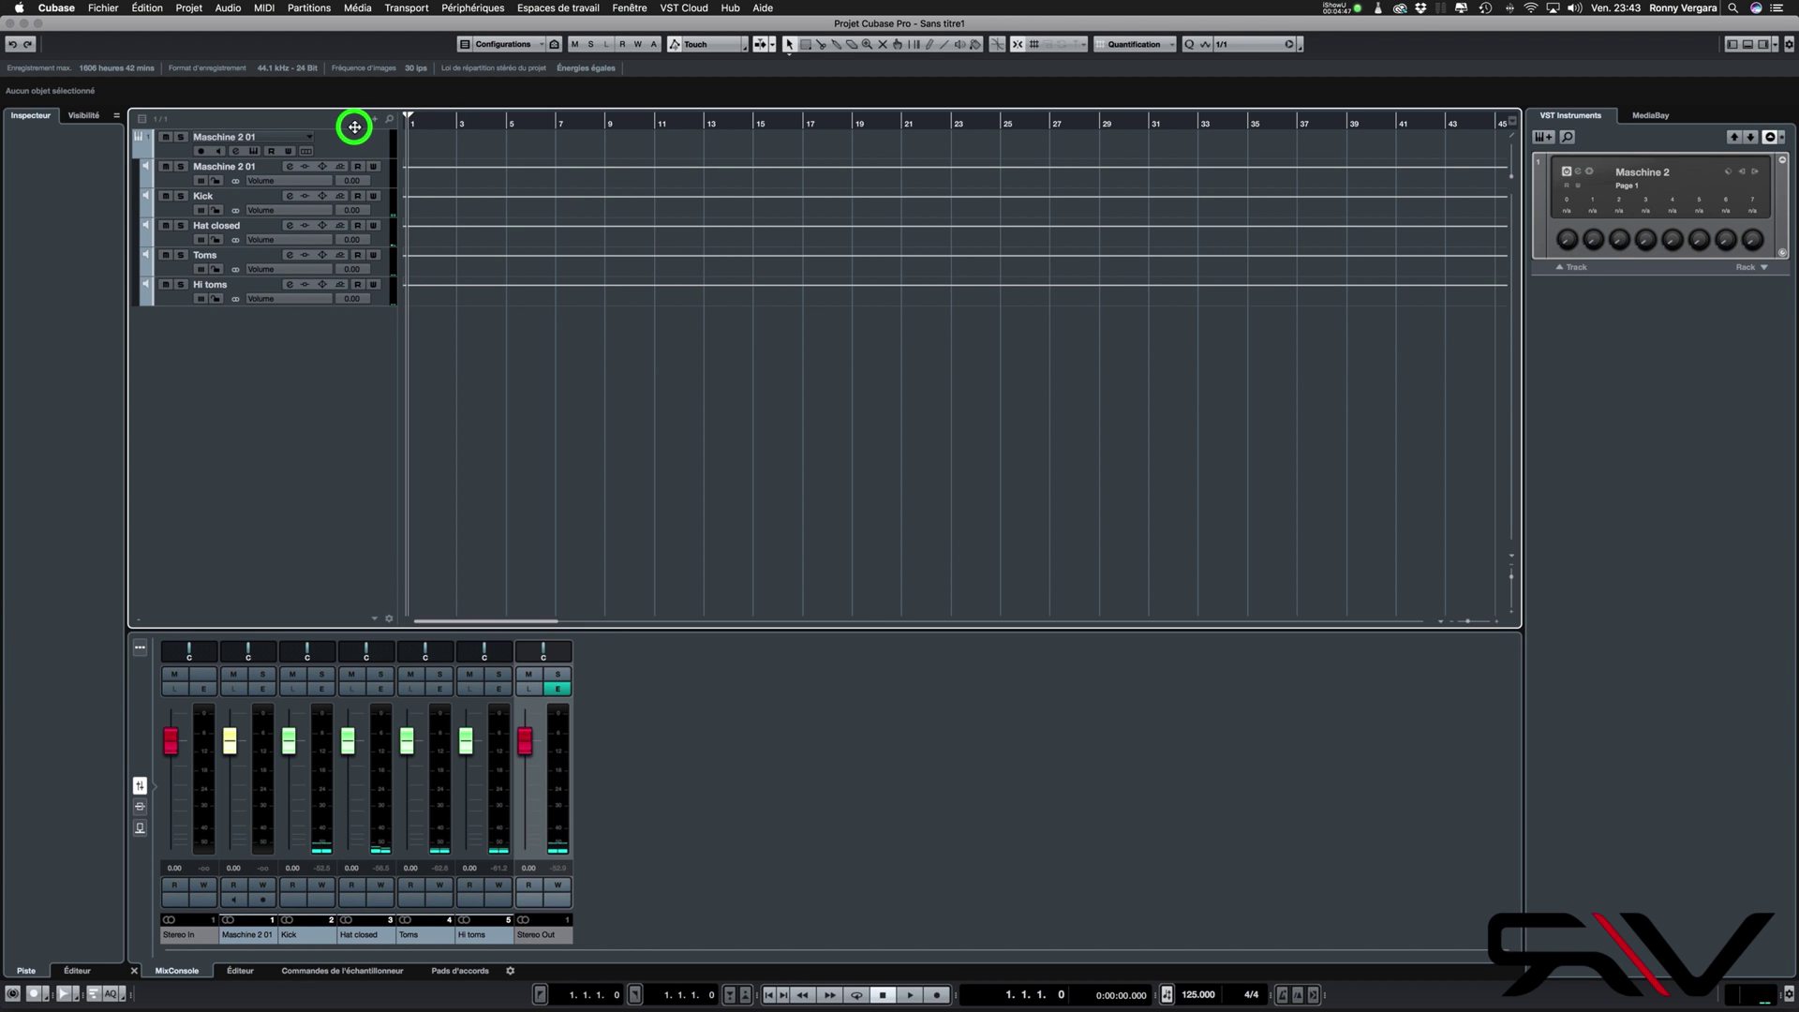
Reopen the Maschine 2 instrument and route the whole Synths group's output destination to Ext. 6
click(253, 150)
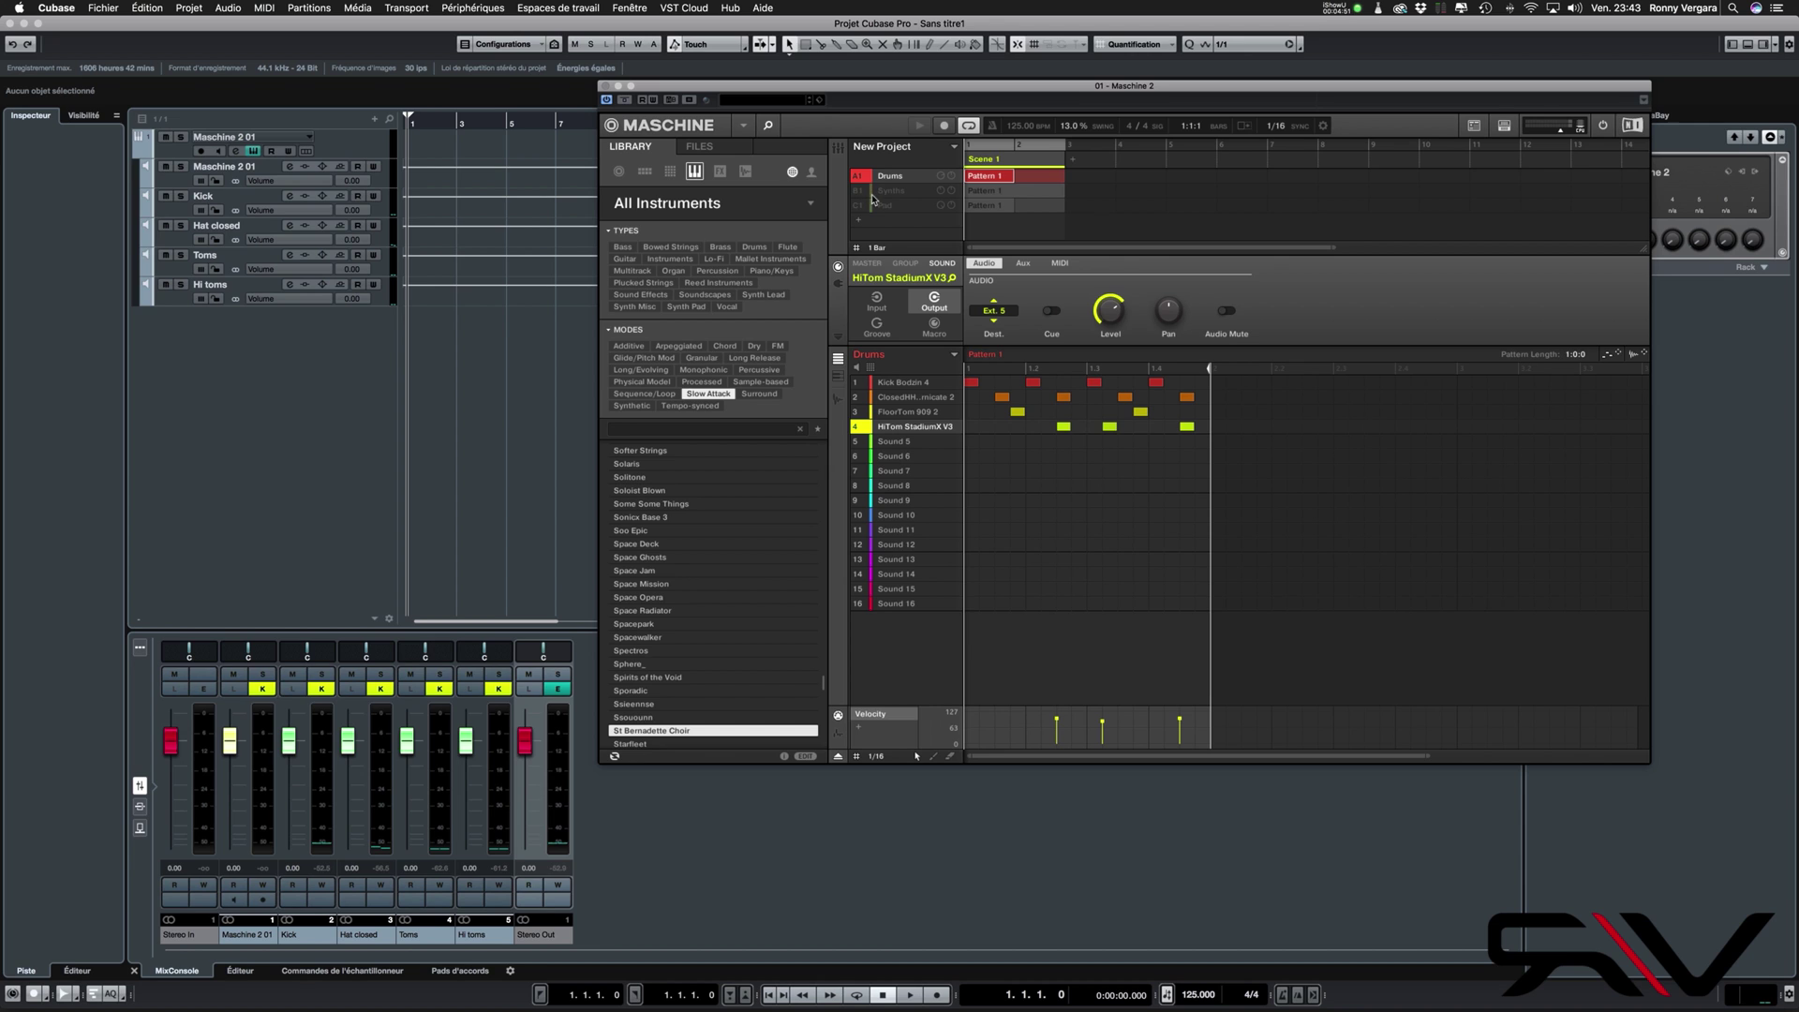
click(890, 191)
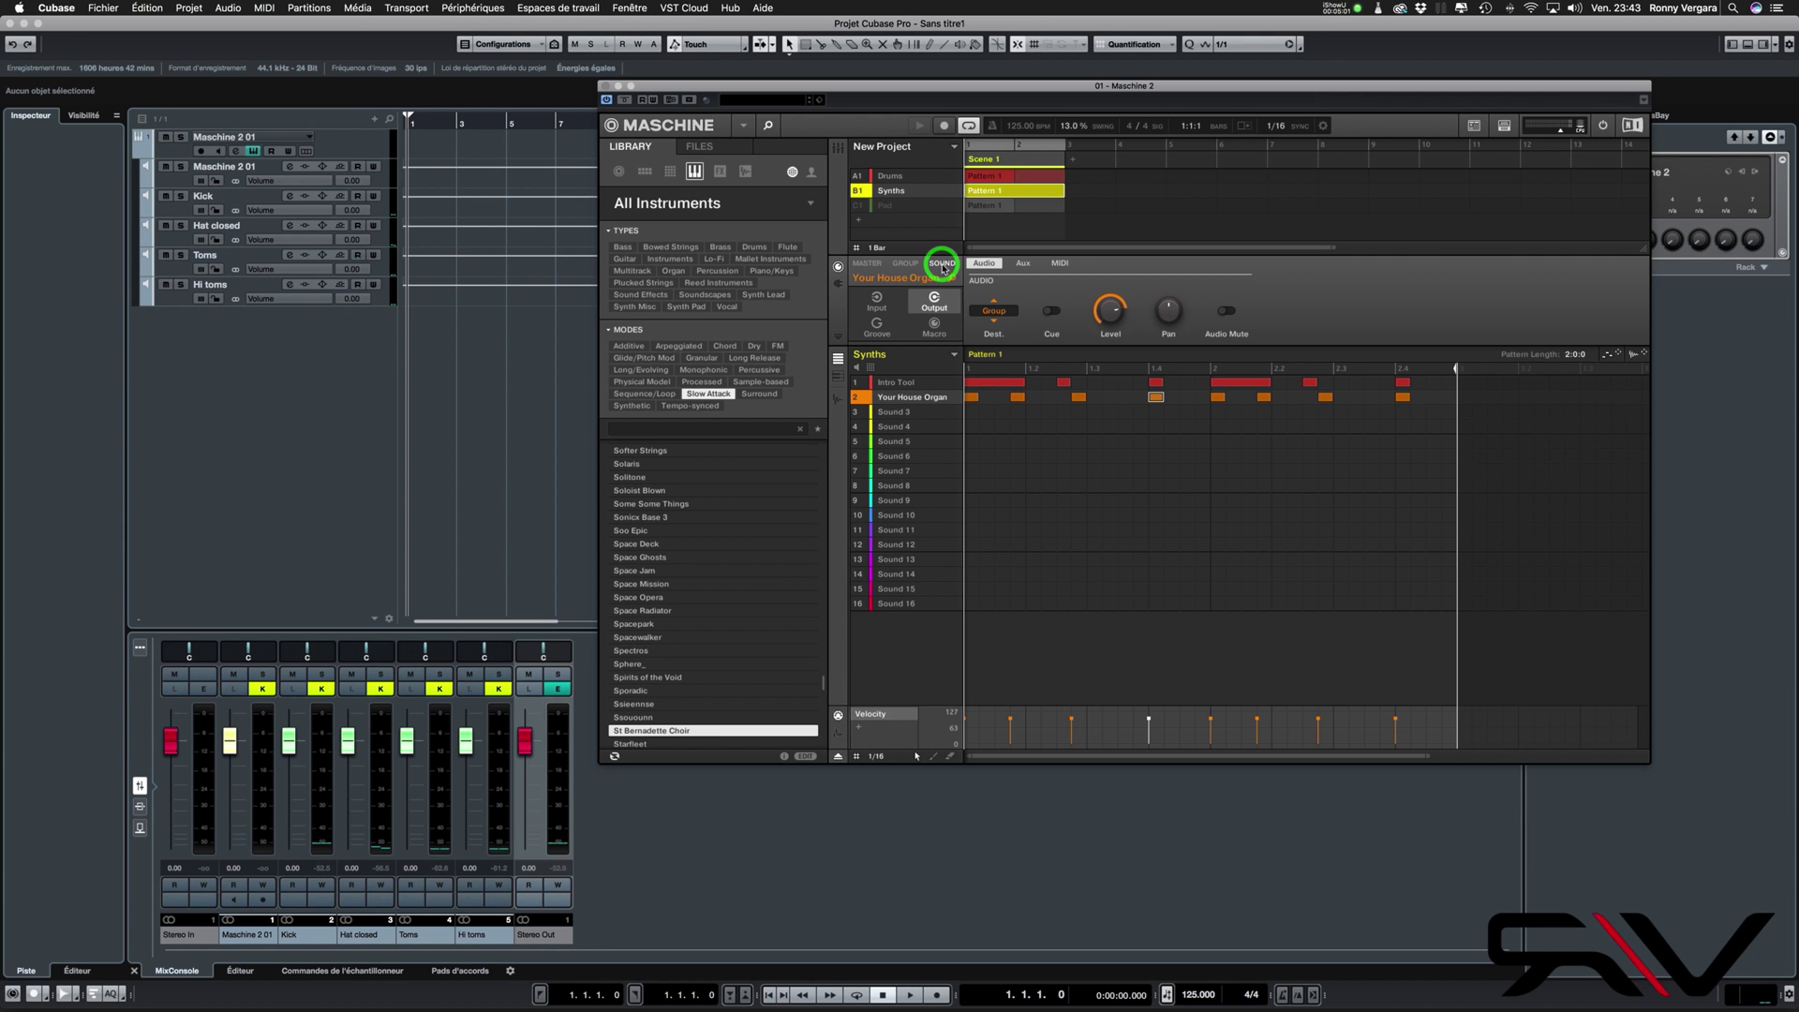
click(905, 264)
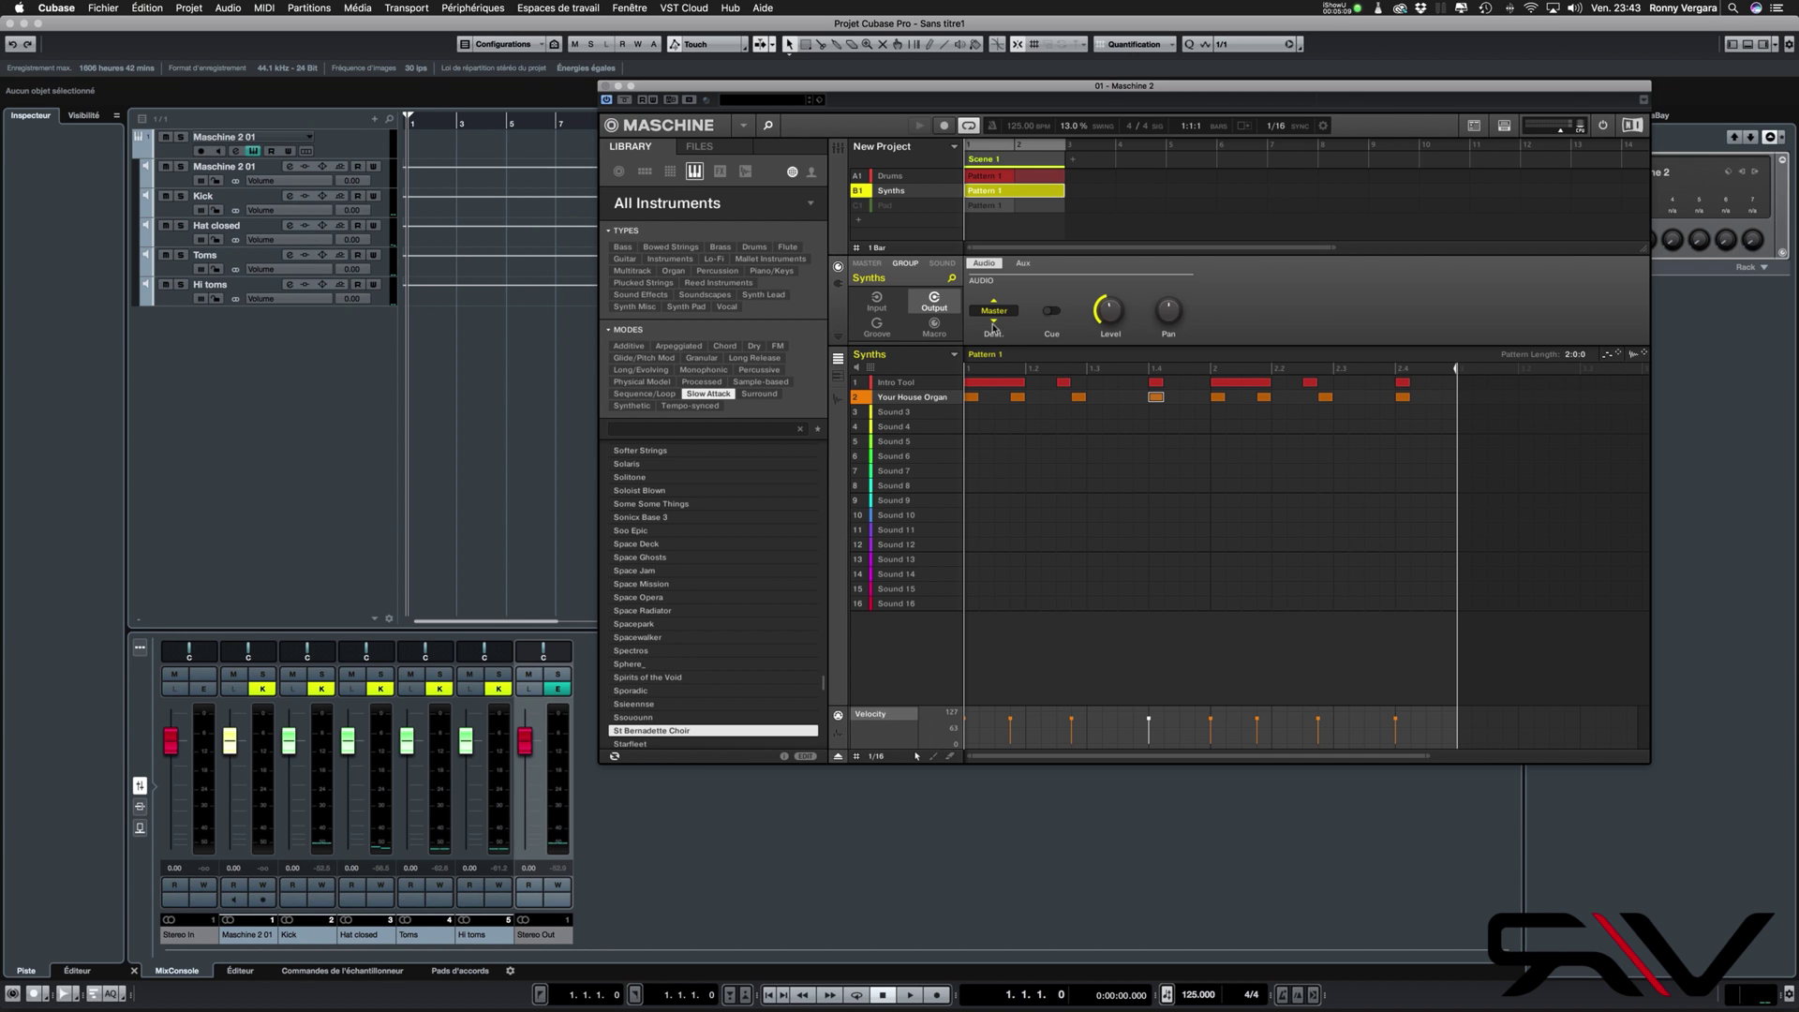
click(994, 326)
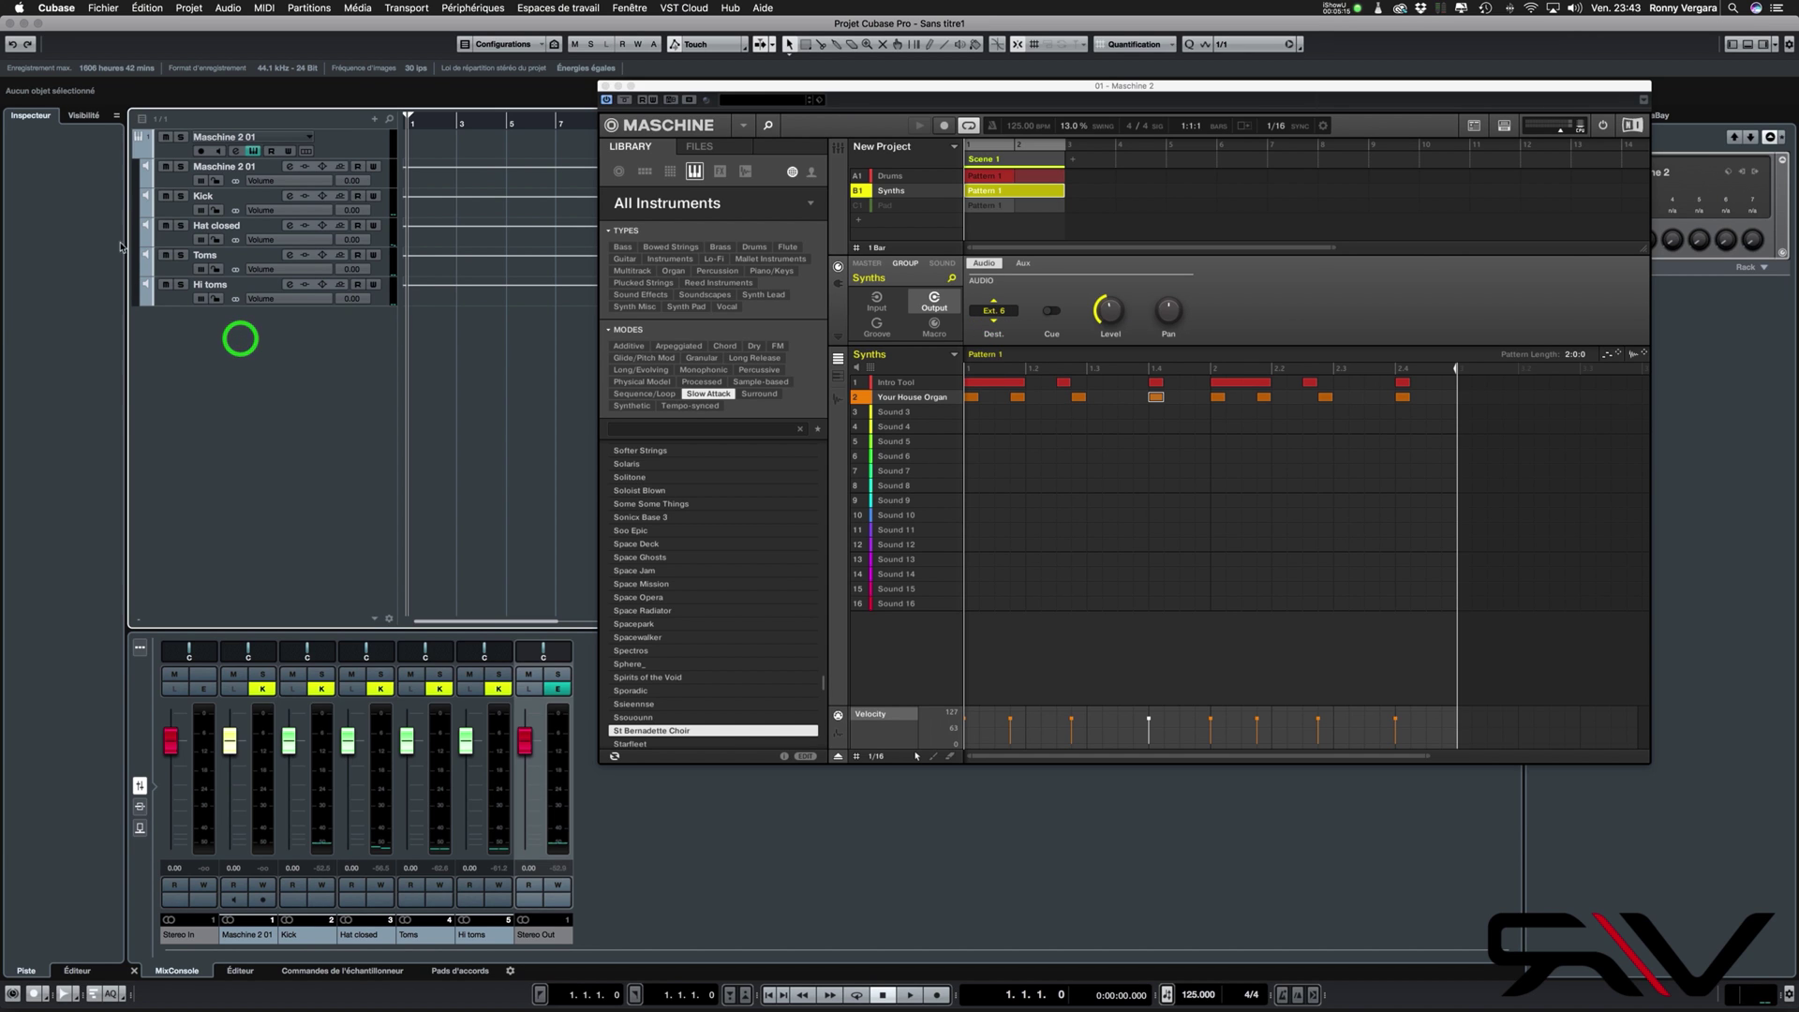
Select the Maschine 2 instrument track and activate its Maschine Out 6 stereo output
click(339, 147)
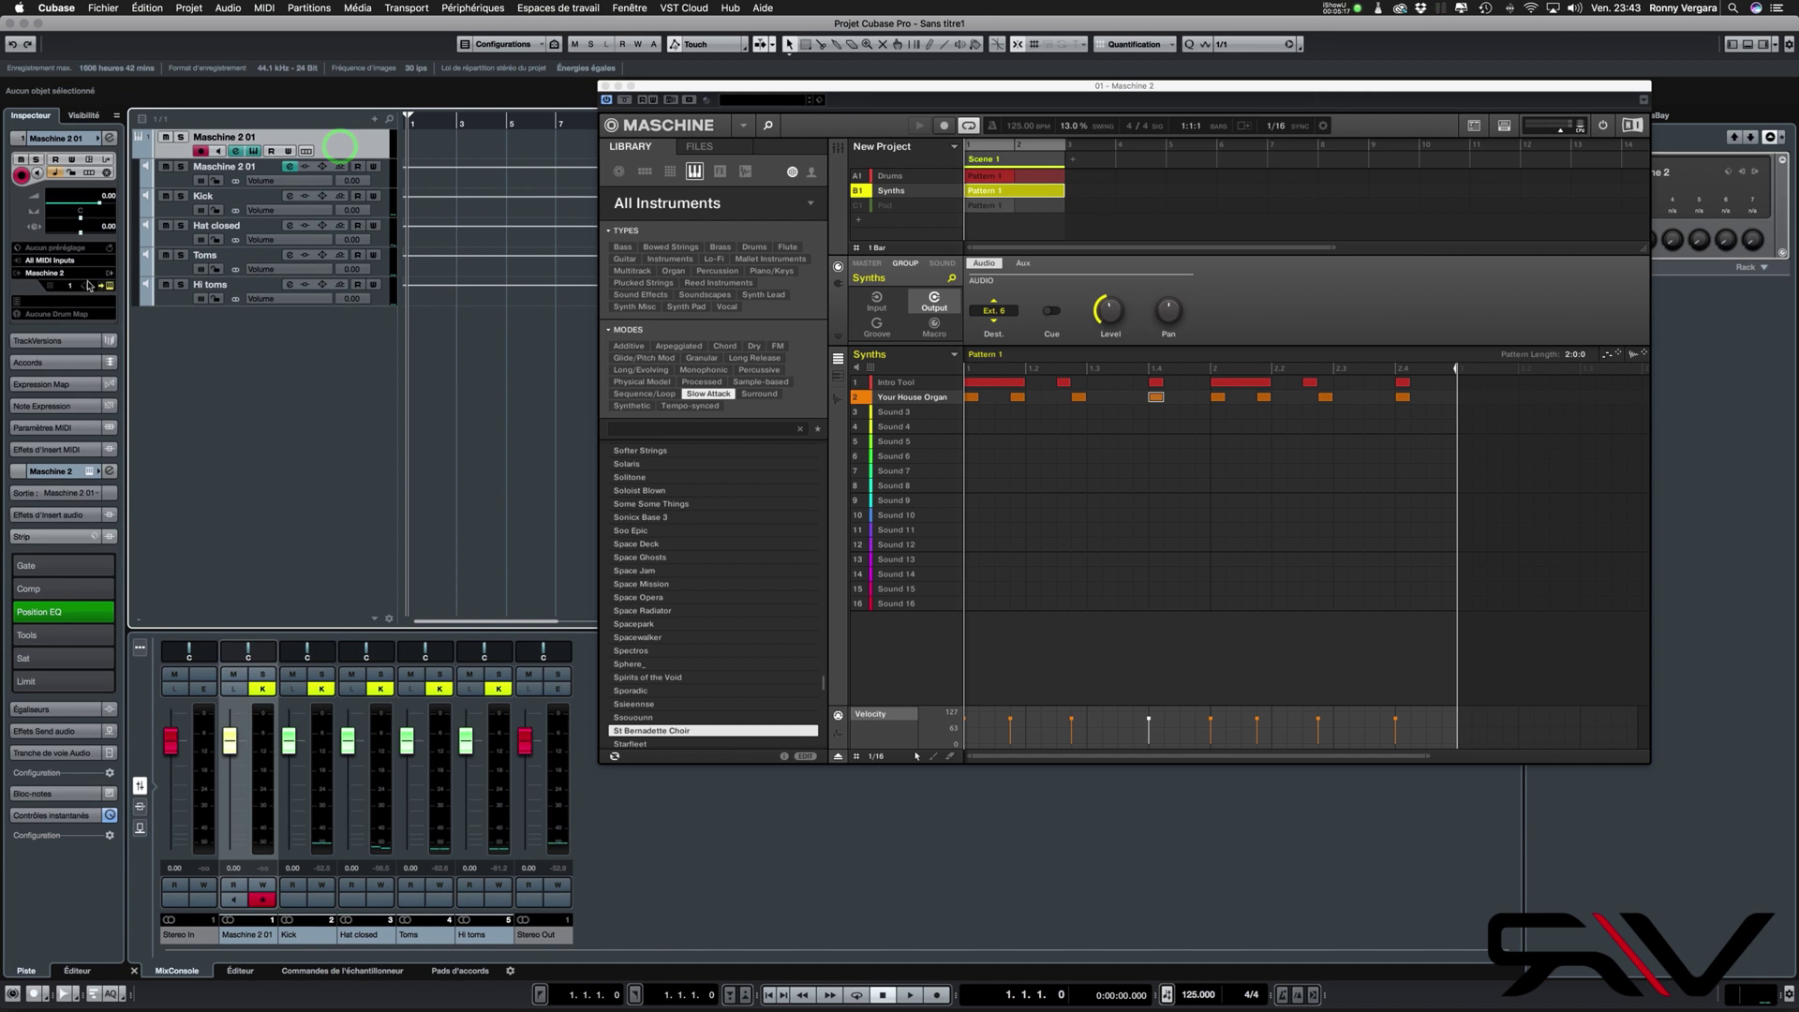
click(109, 279)
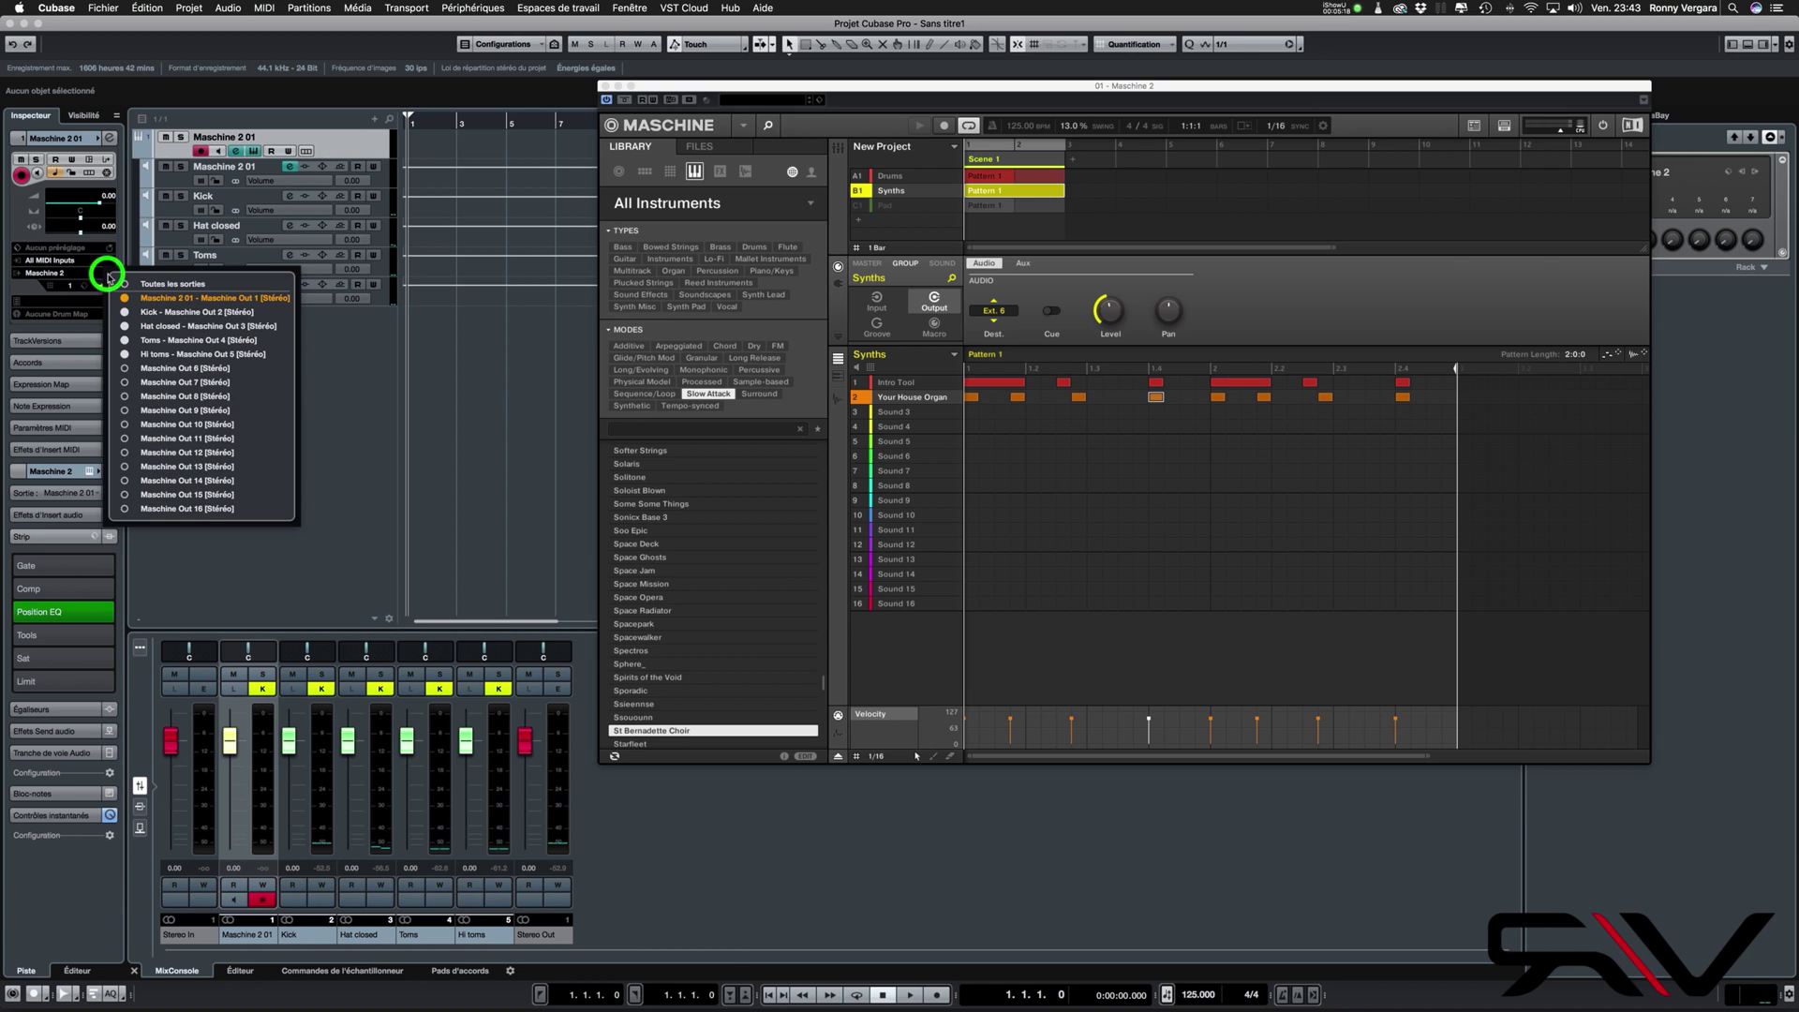
click(125, 371)
click(347, 381)
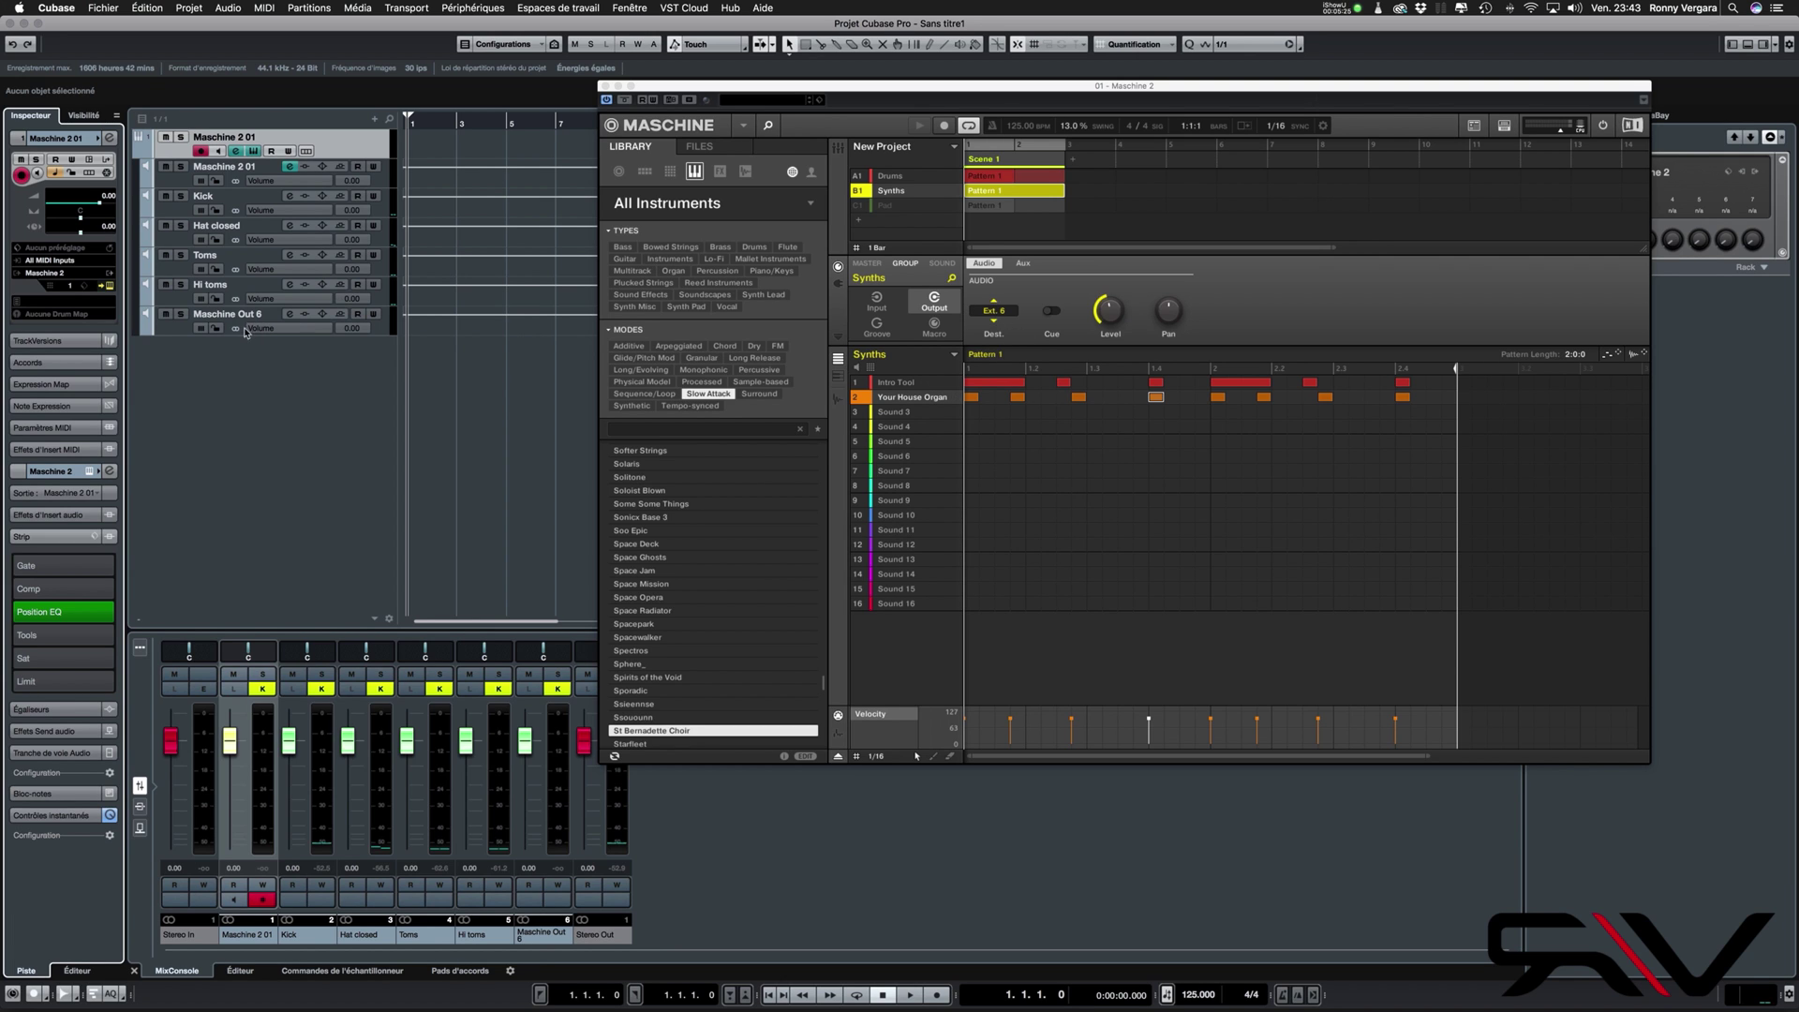
Play the project with Maschine Out 6 soloed, and try the Synths group on Ext. 5 with Hi toms briefly soloed too
click(179, 315)
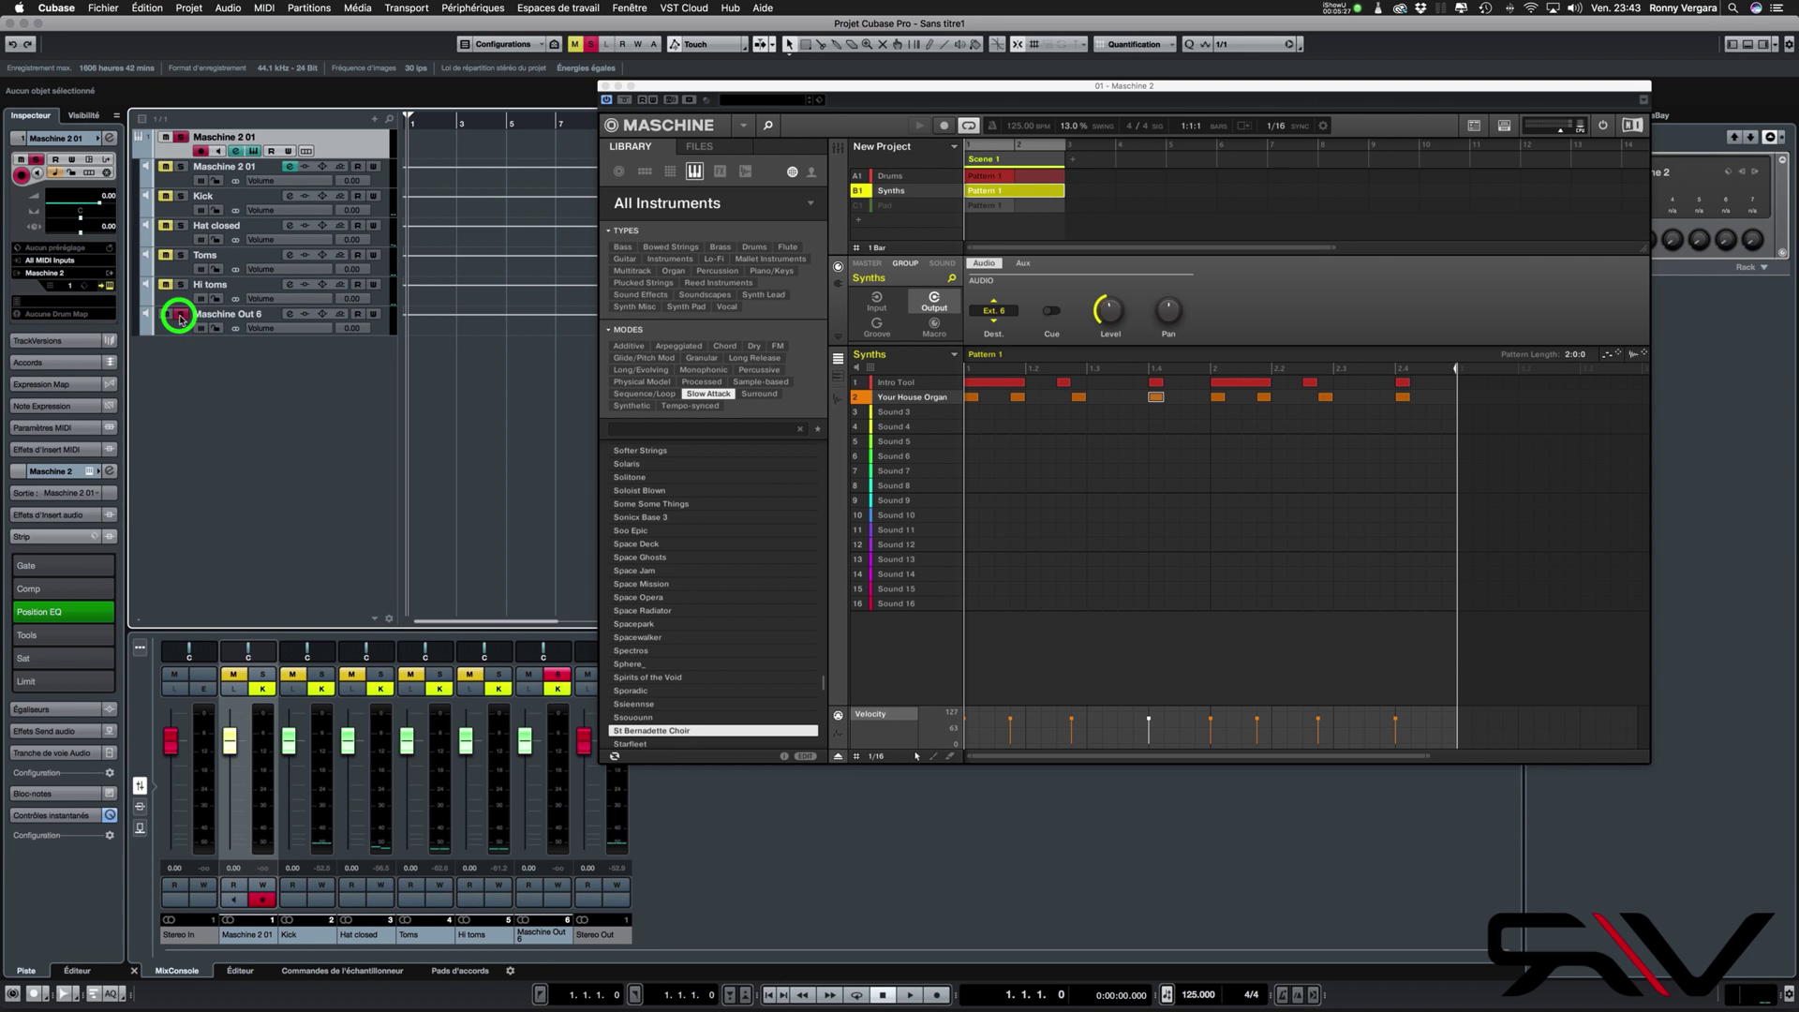
key(space)
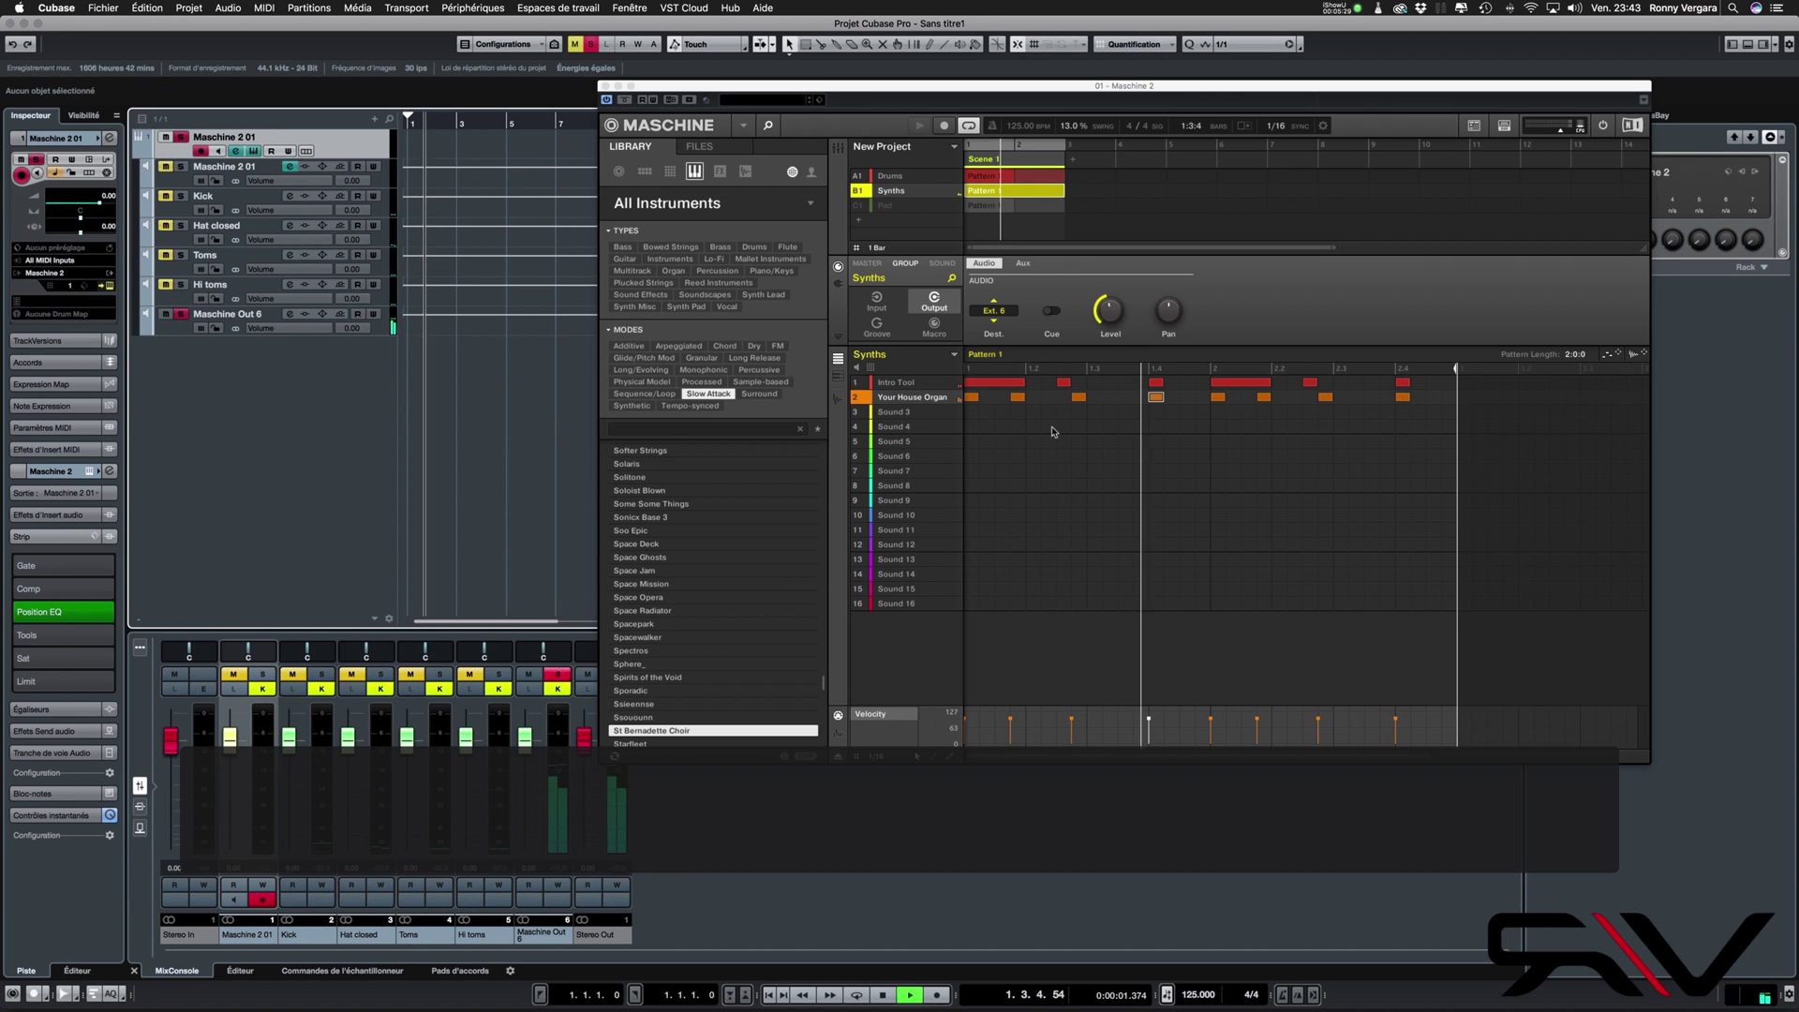
click(993, 307)
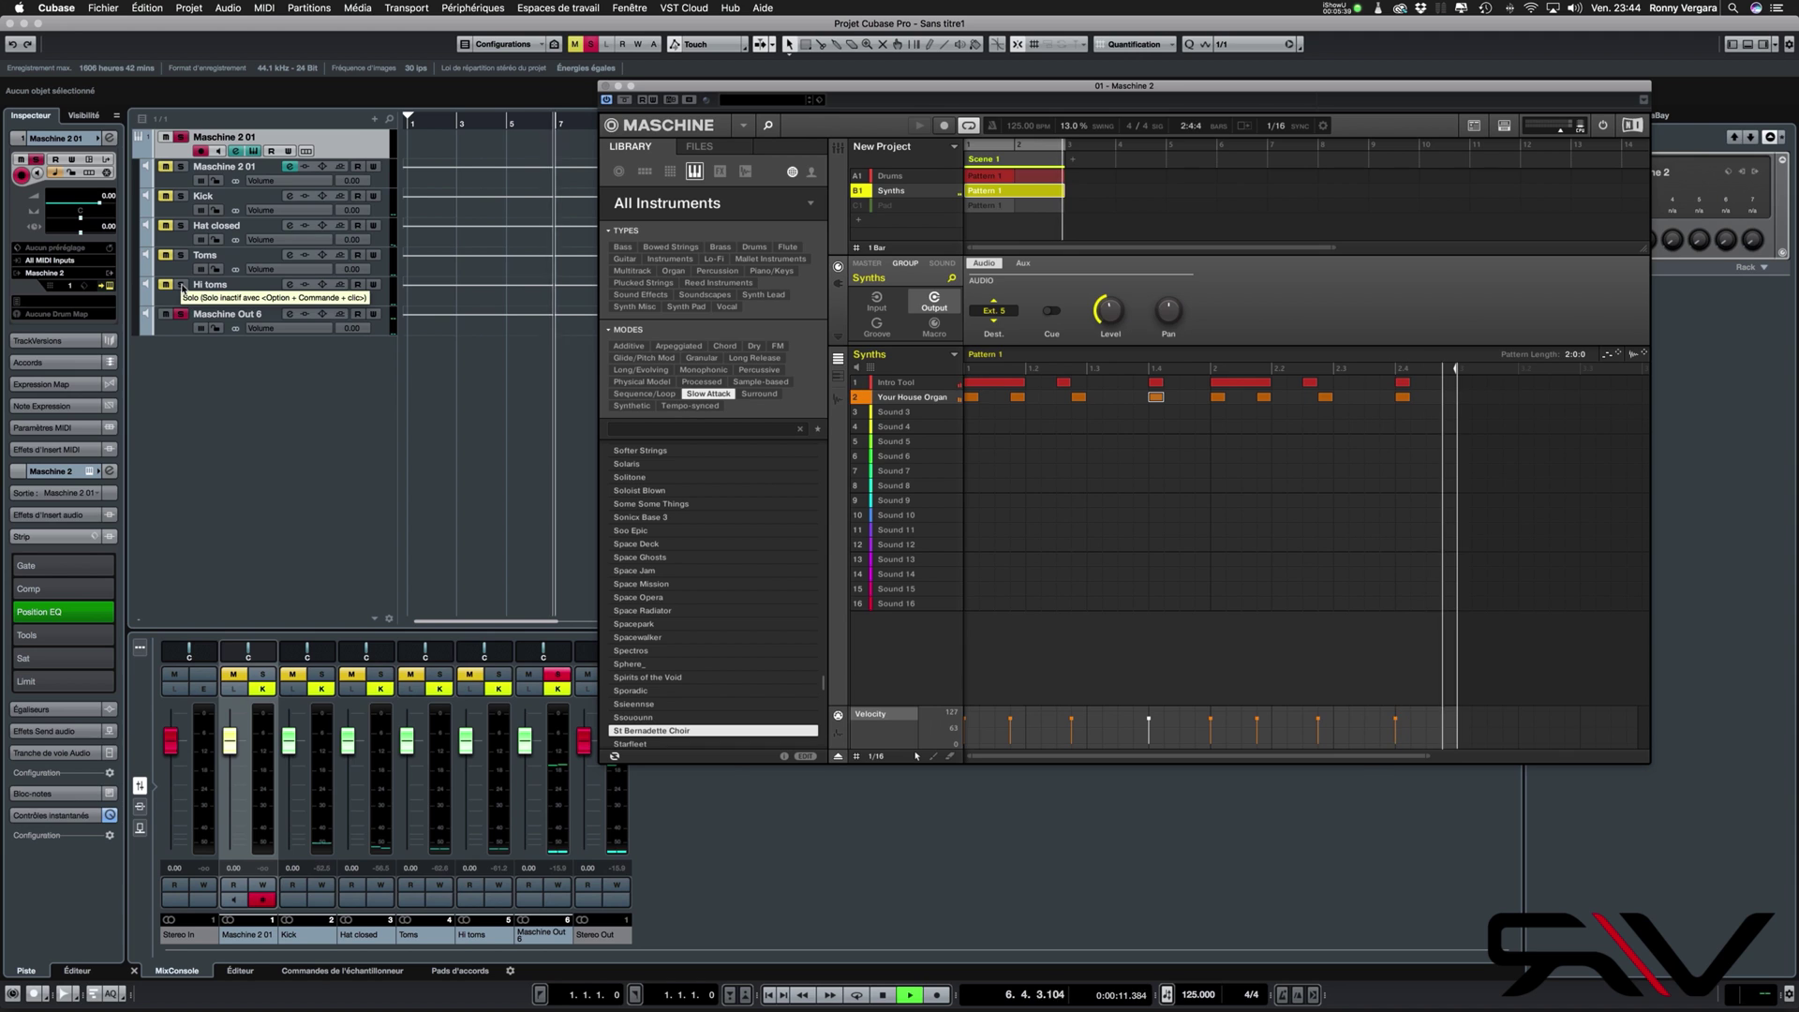
click(182, 288)
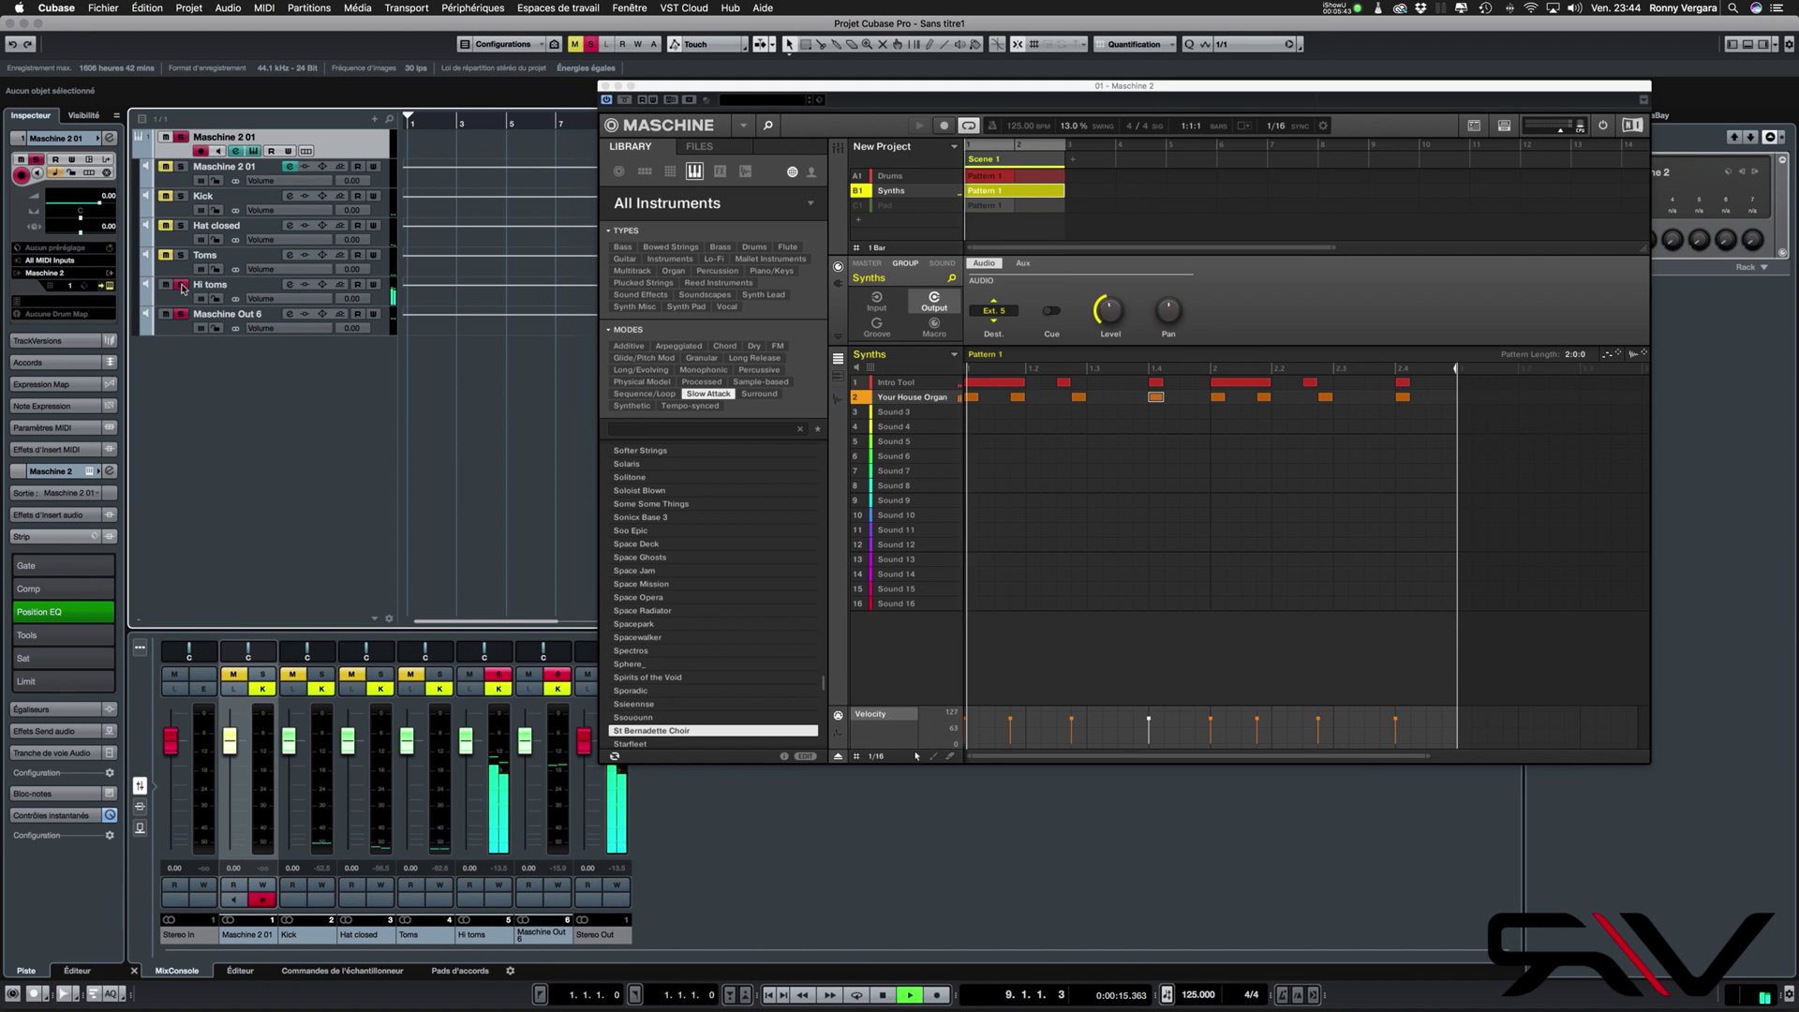
click(182, 286)
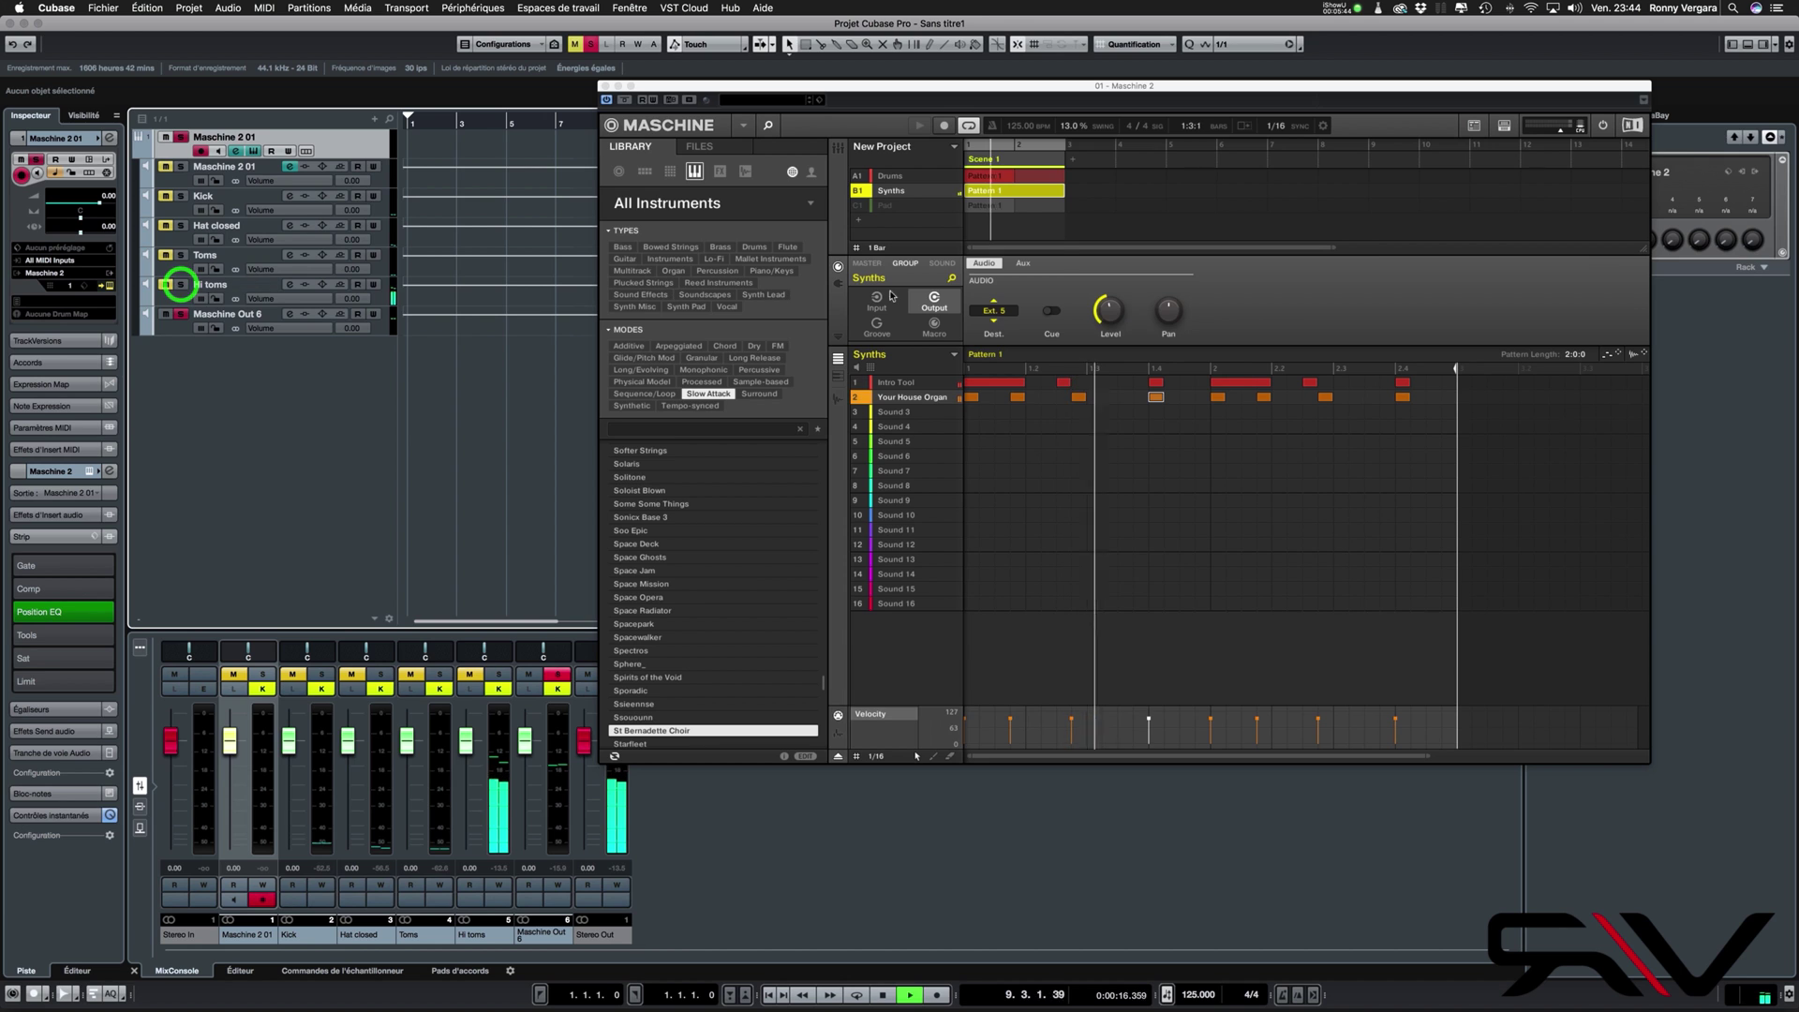
Return the Synths group's output destination to Ext. 6 and end the soloed playback
click(993, 311)
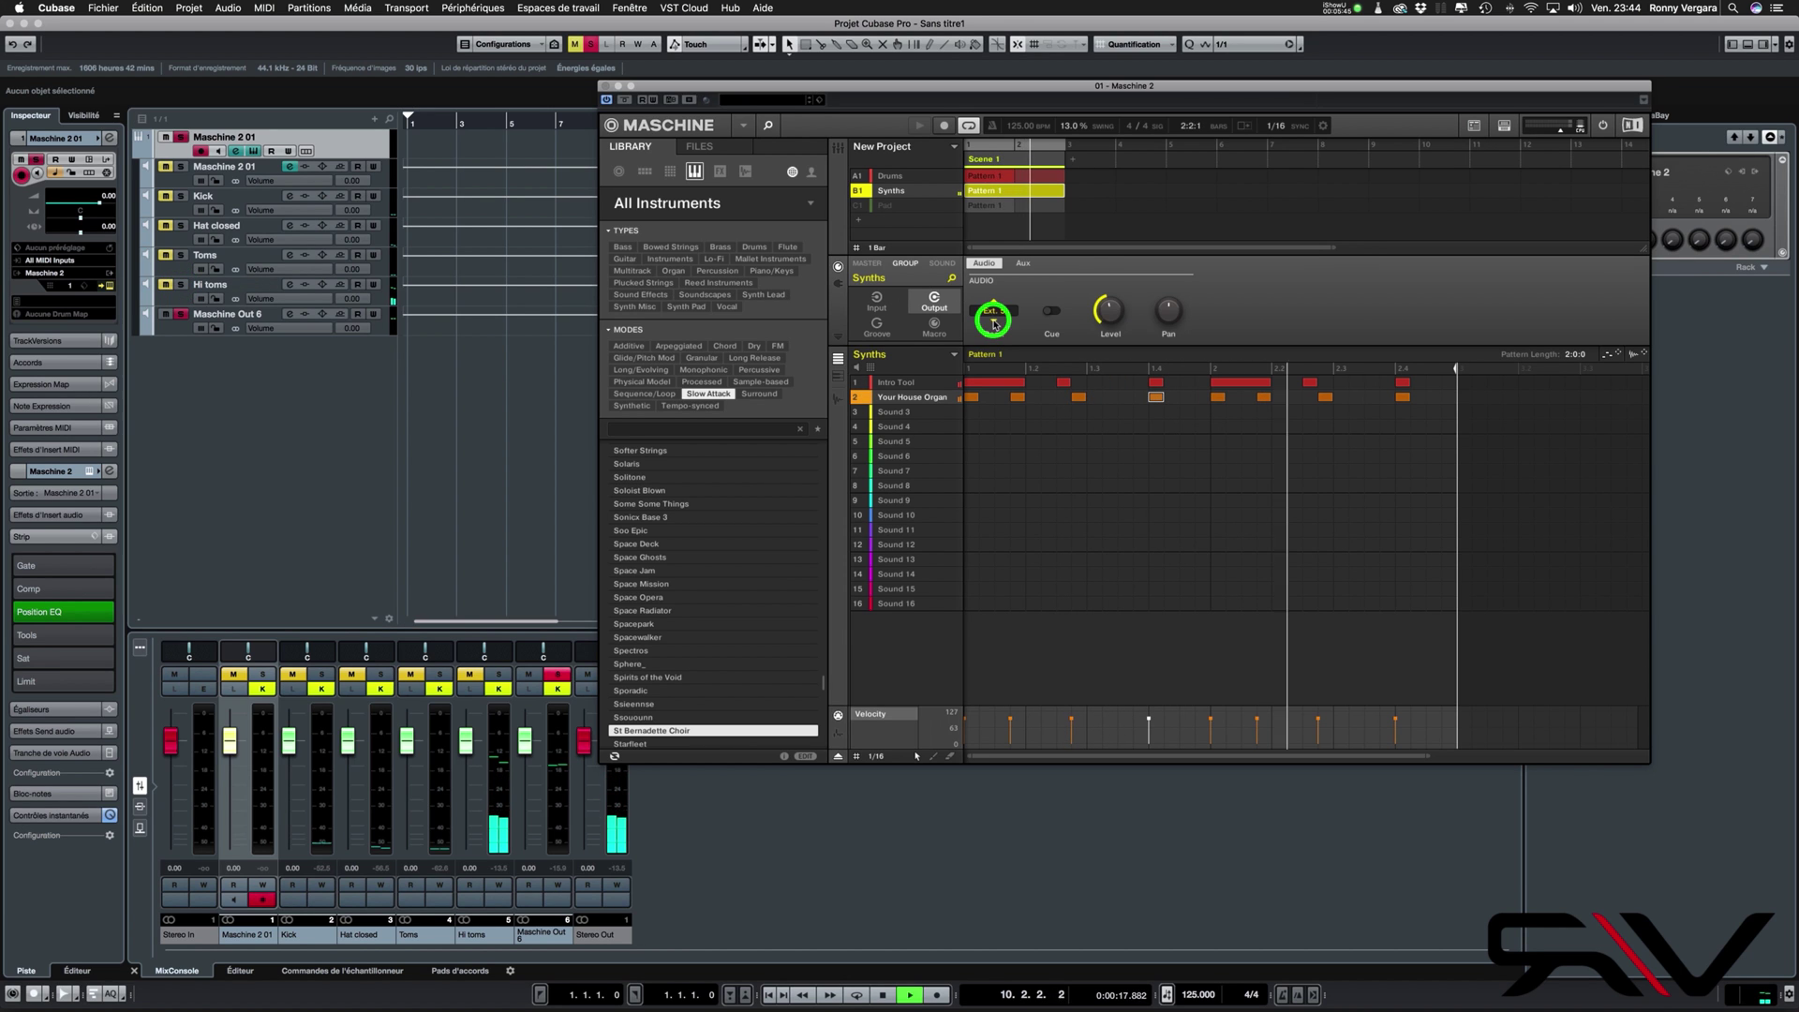
click(181, 316)
click(181, 315)
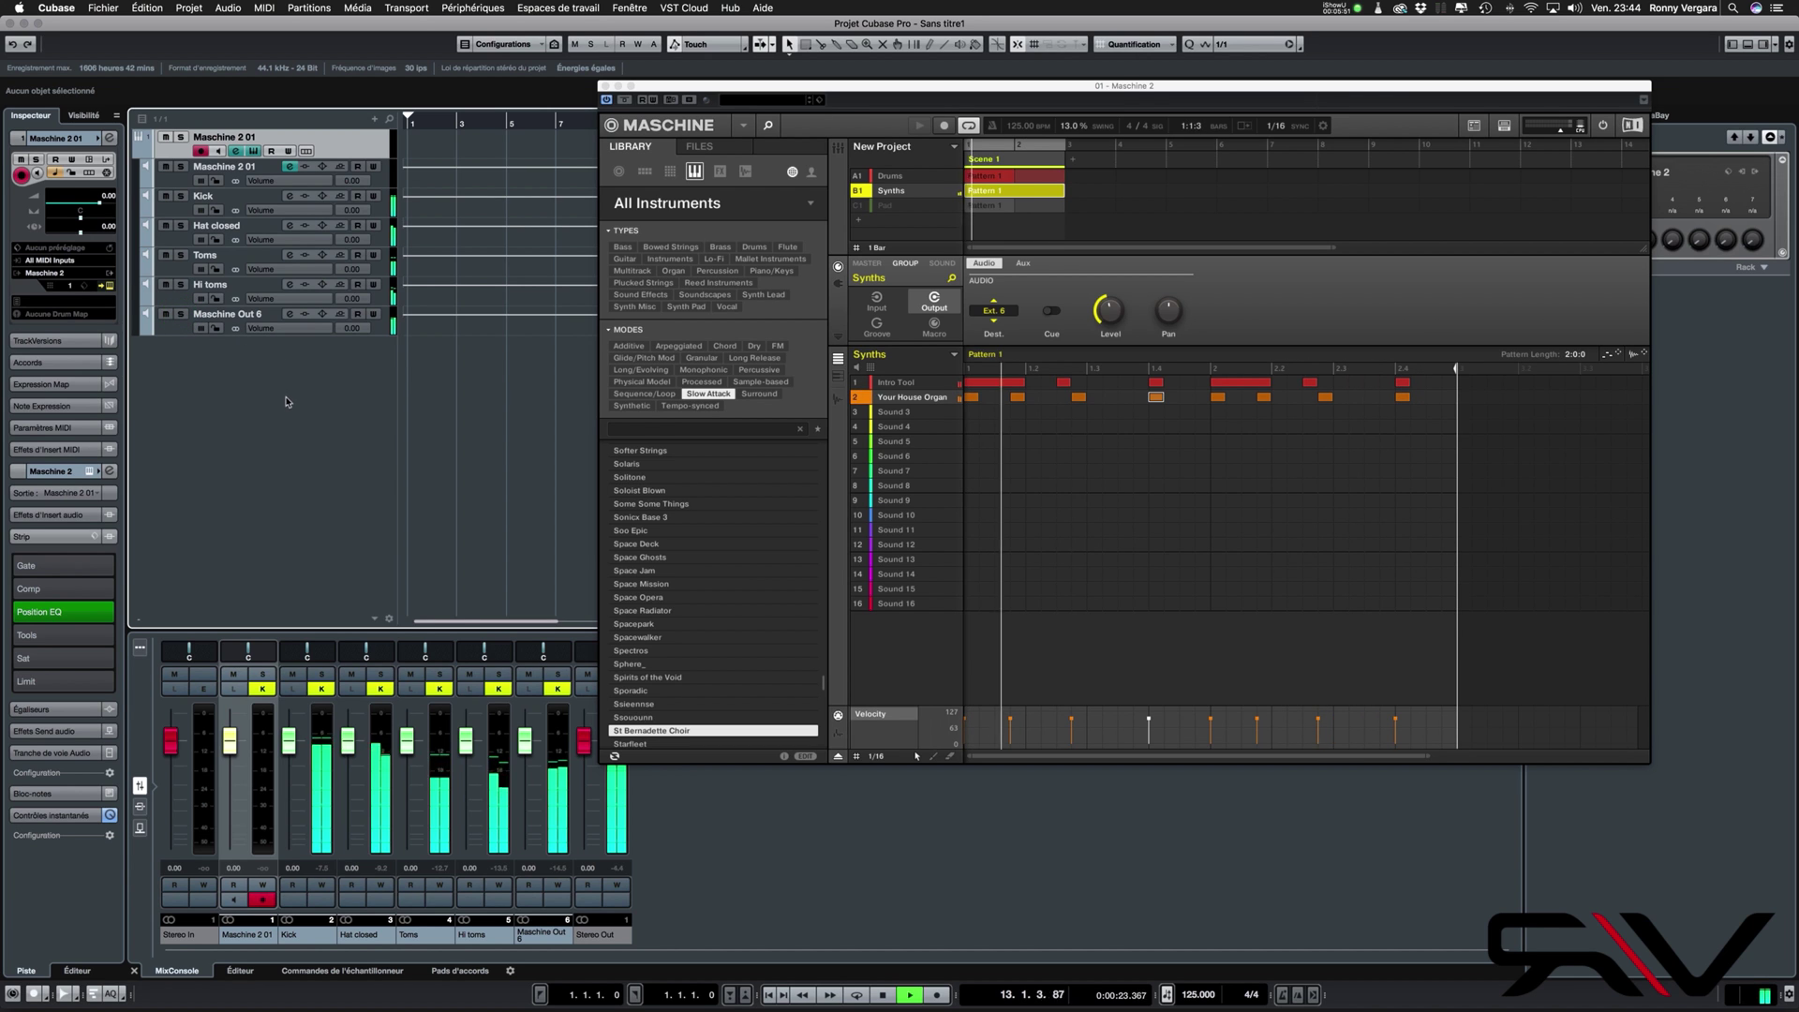
key(space)
Rename the Maschine Out 6 channel as Synths
click(236, 319)
click(236, 318)
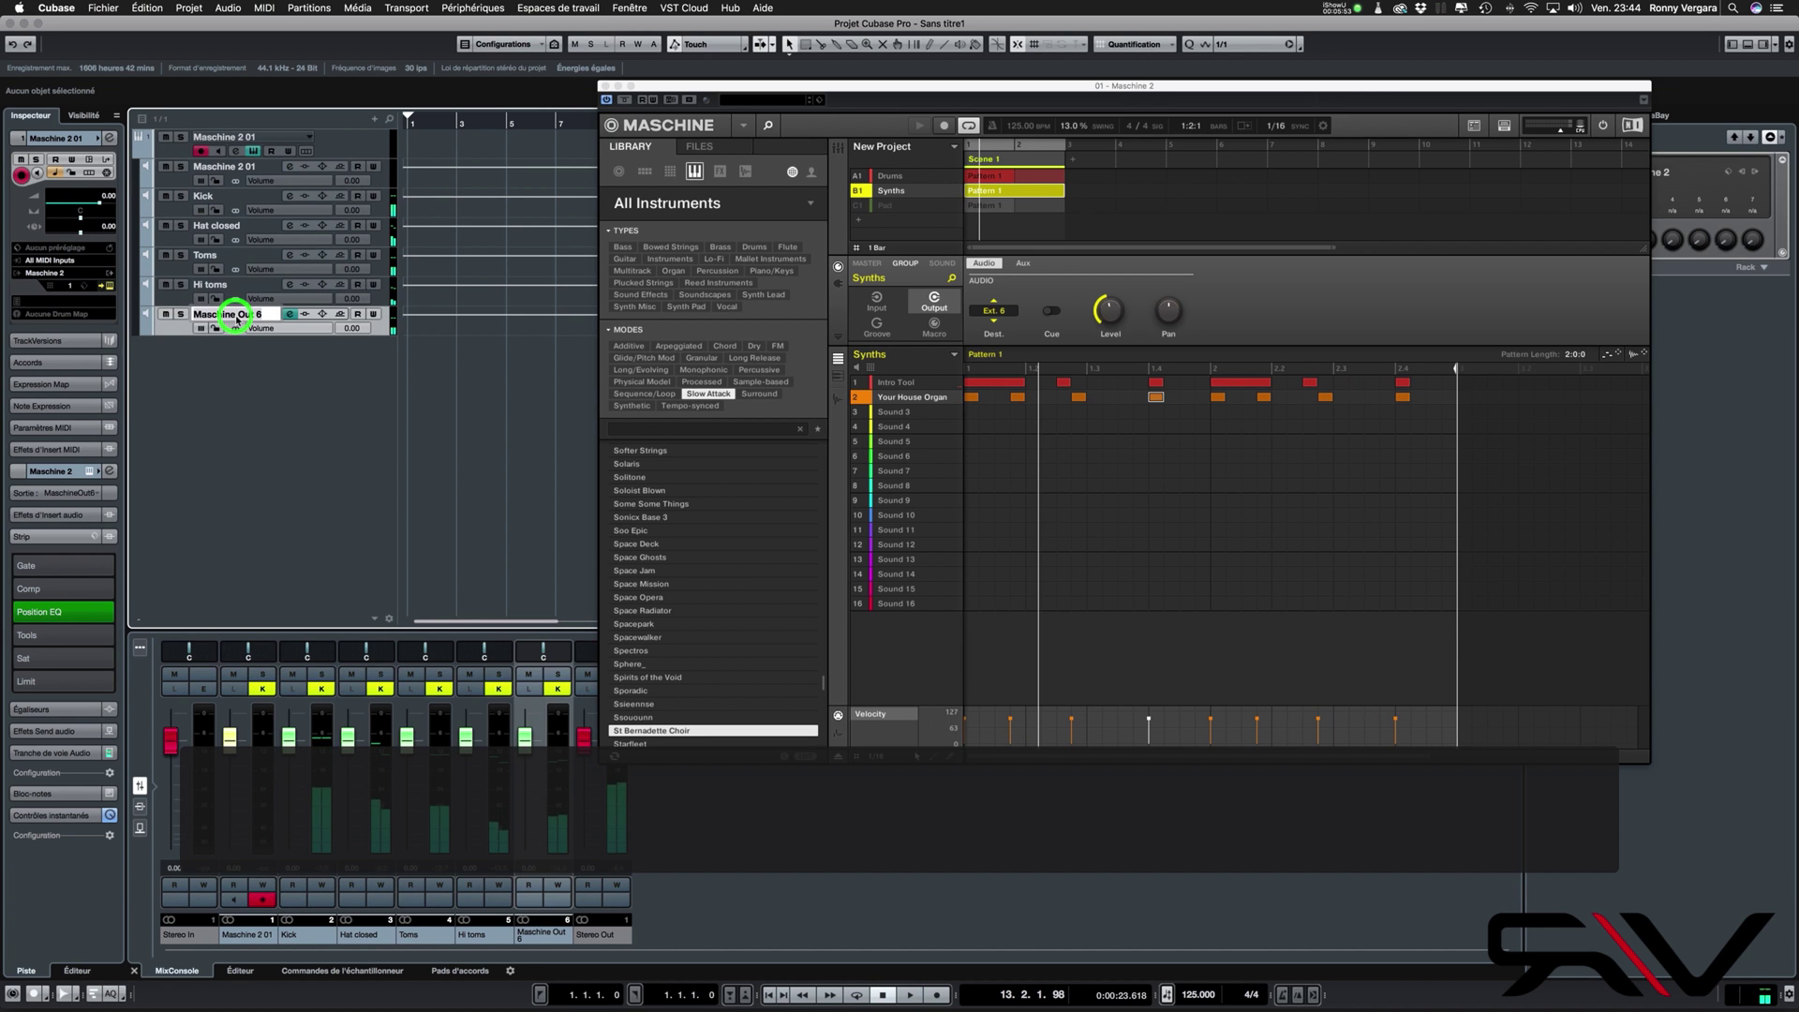
text(Synth)
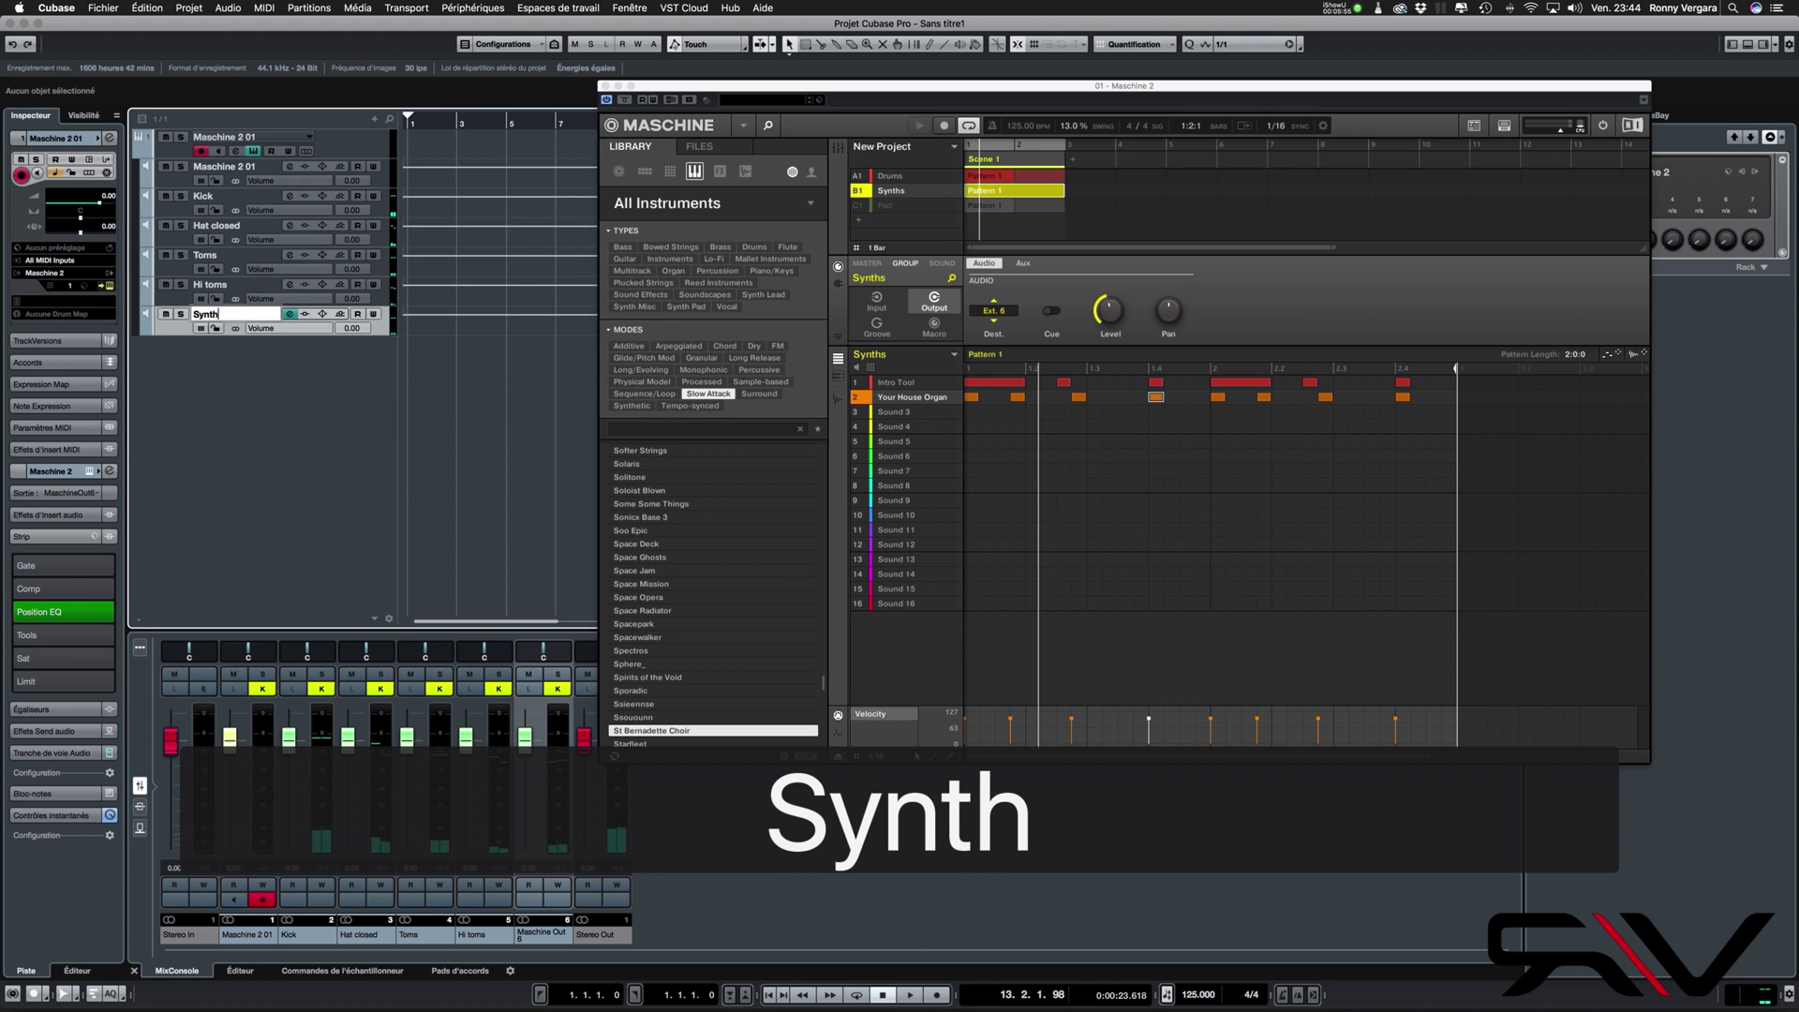
text(s)
key(Return)
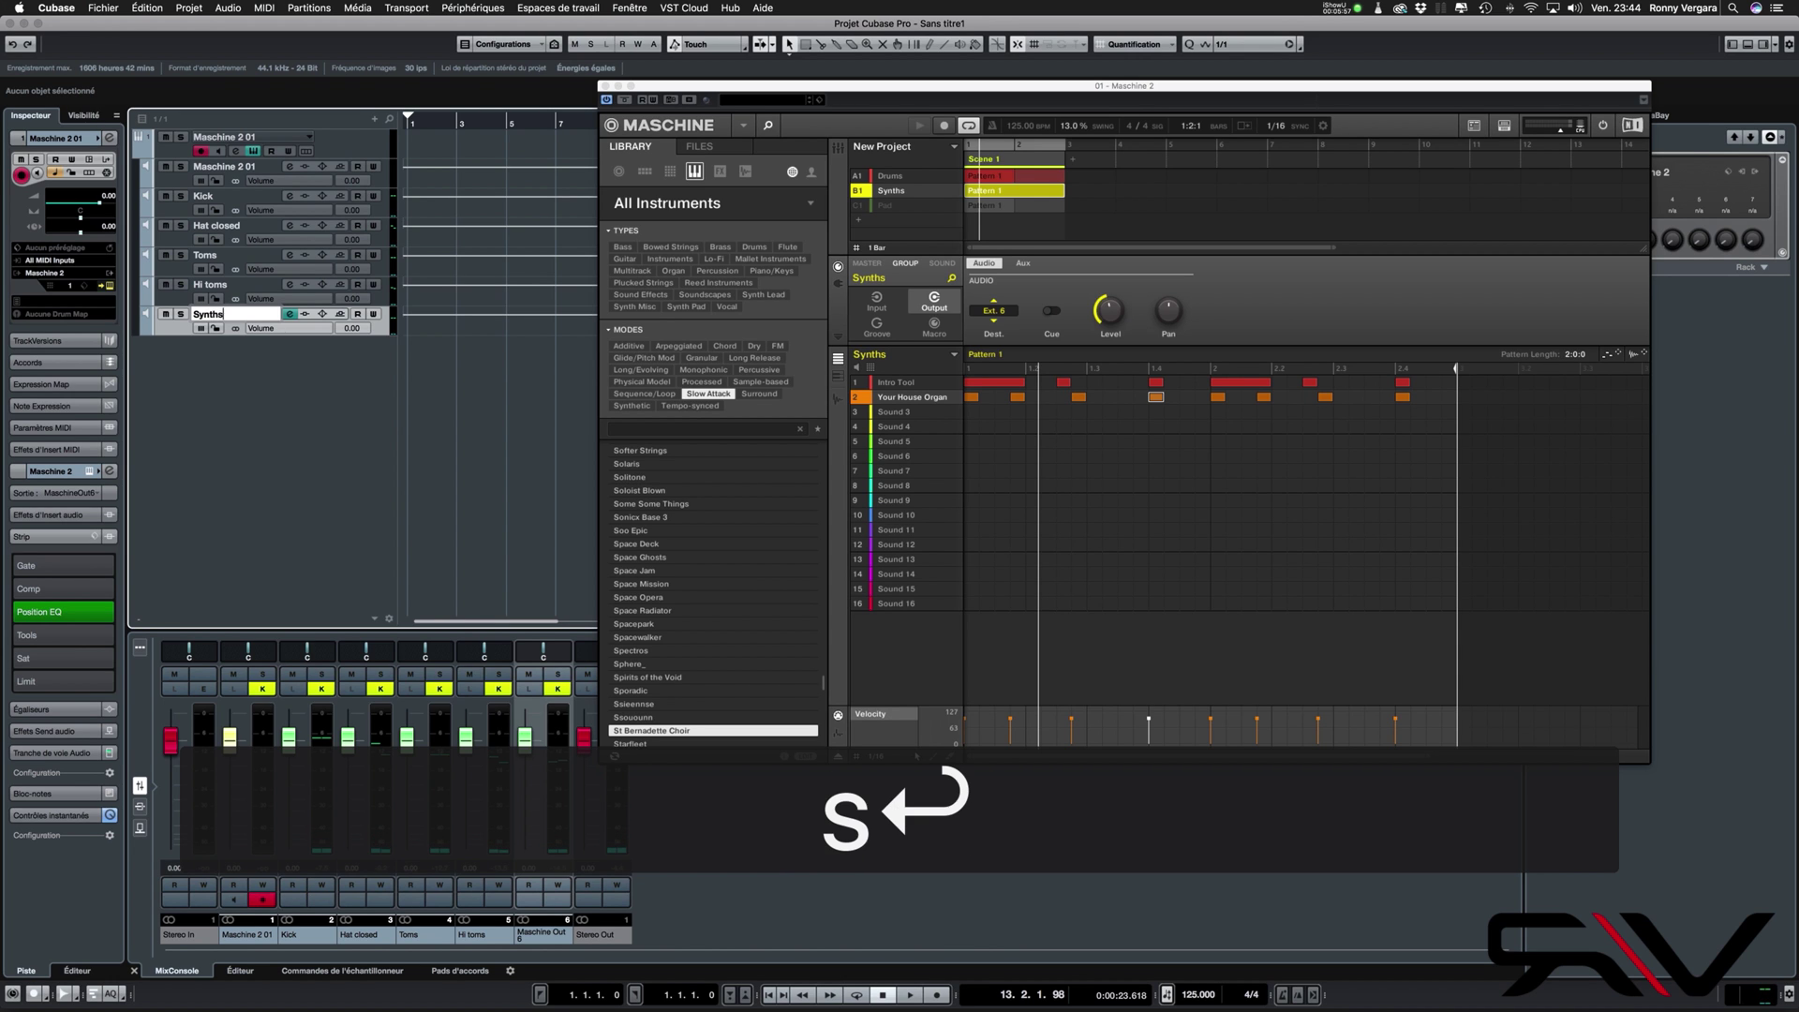
Select the Pad group in Maschine and route the whole group's output destination to Ext. 7
click(858, 206)
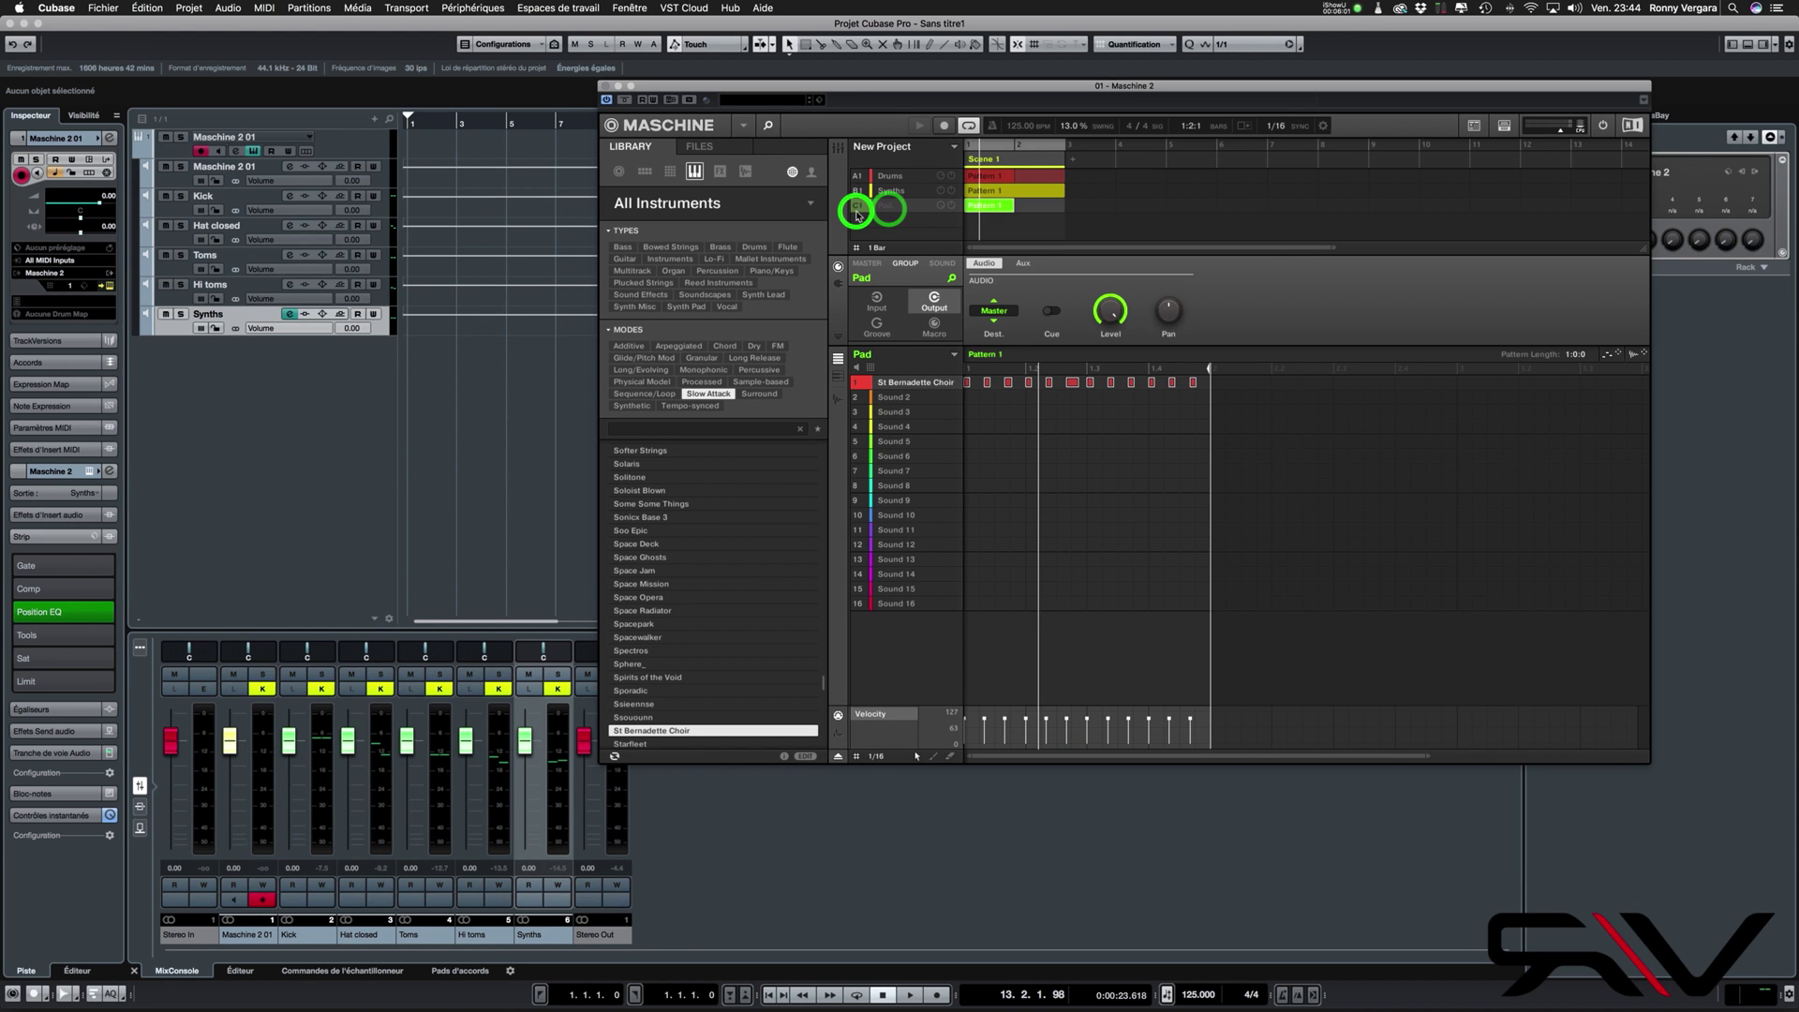
click(904, 385)
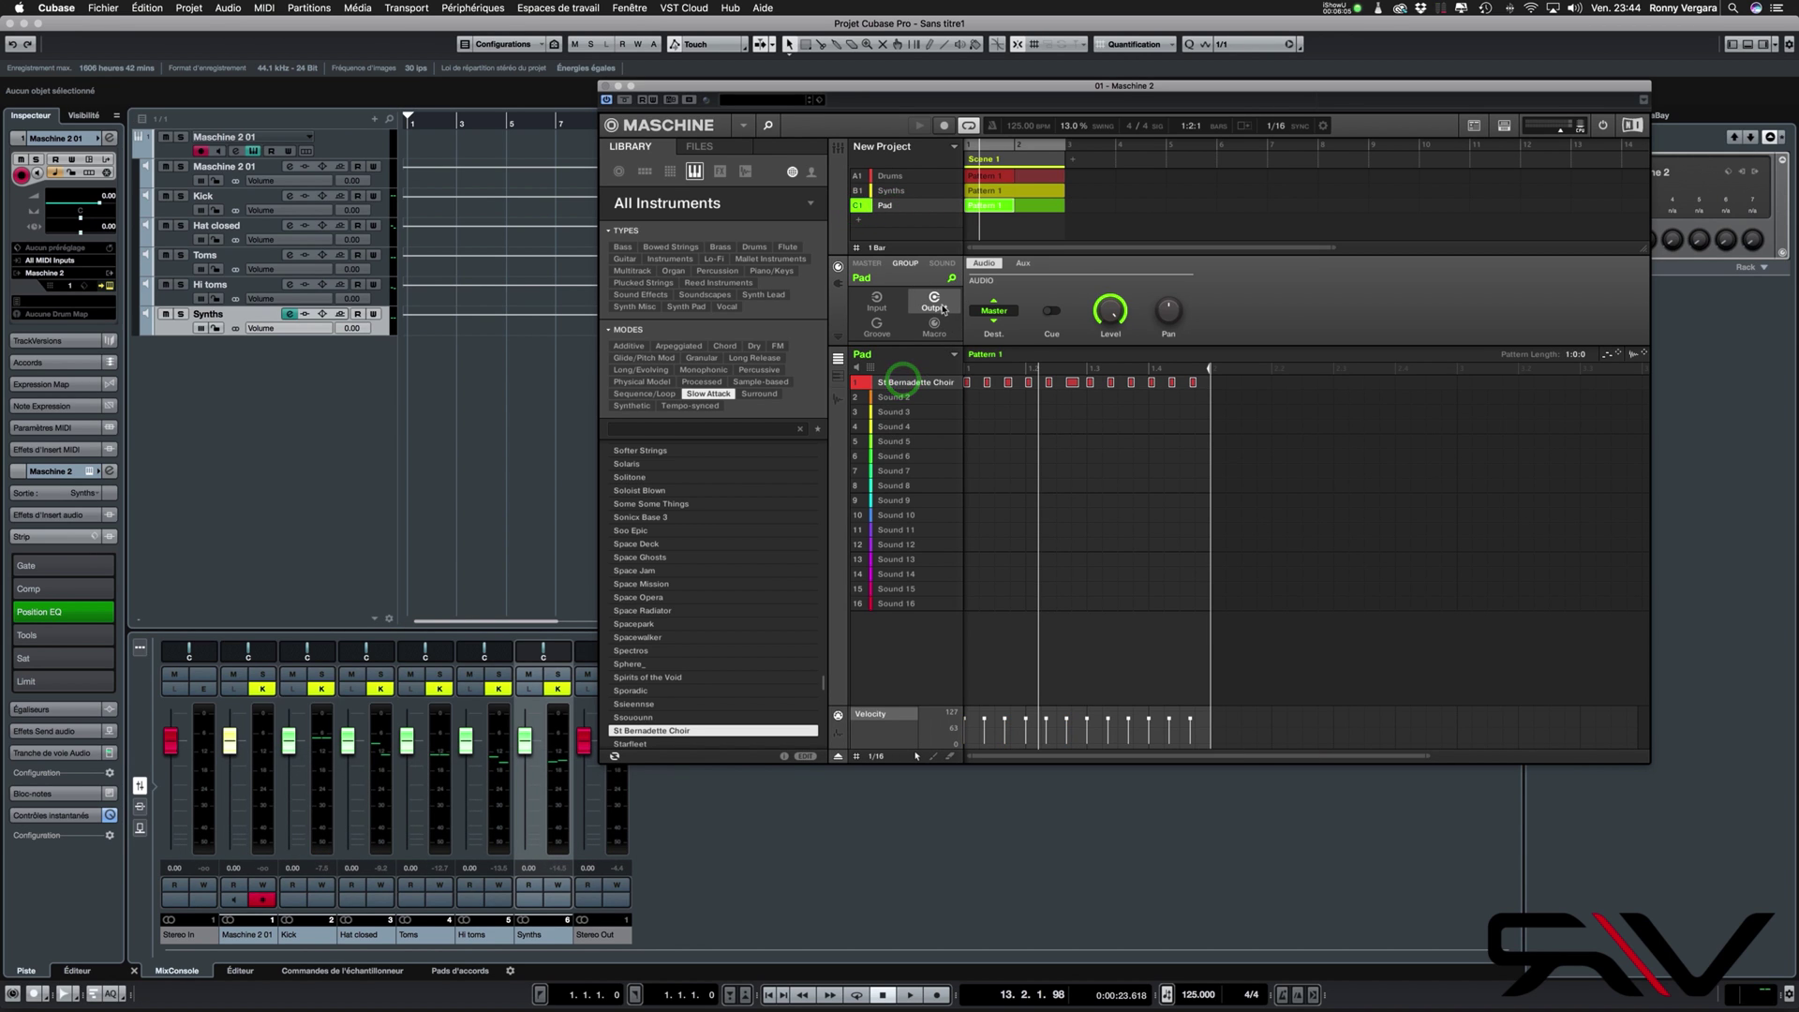
click(935, 272)
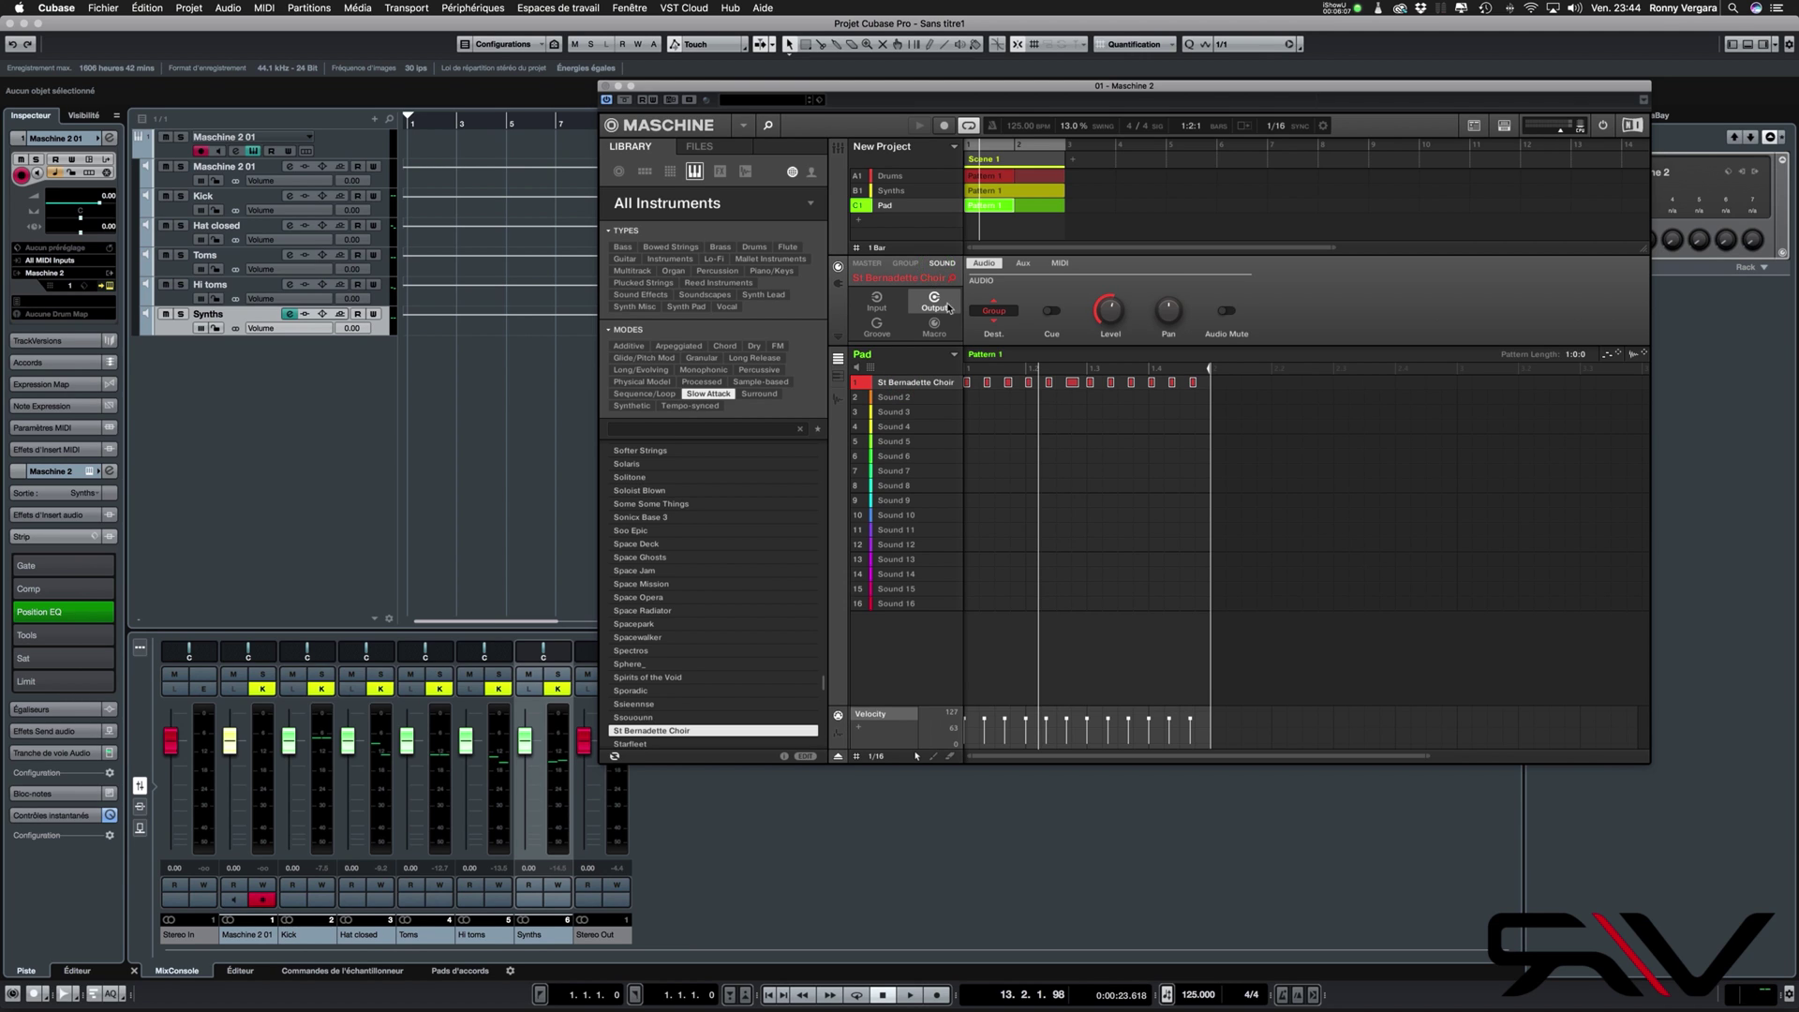
click(907, 264)
click(994, 323)
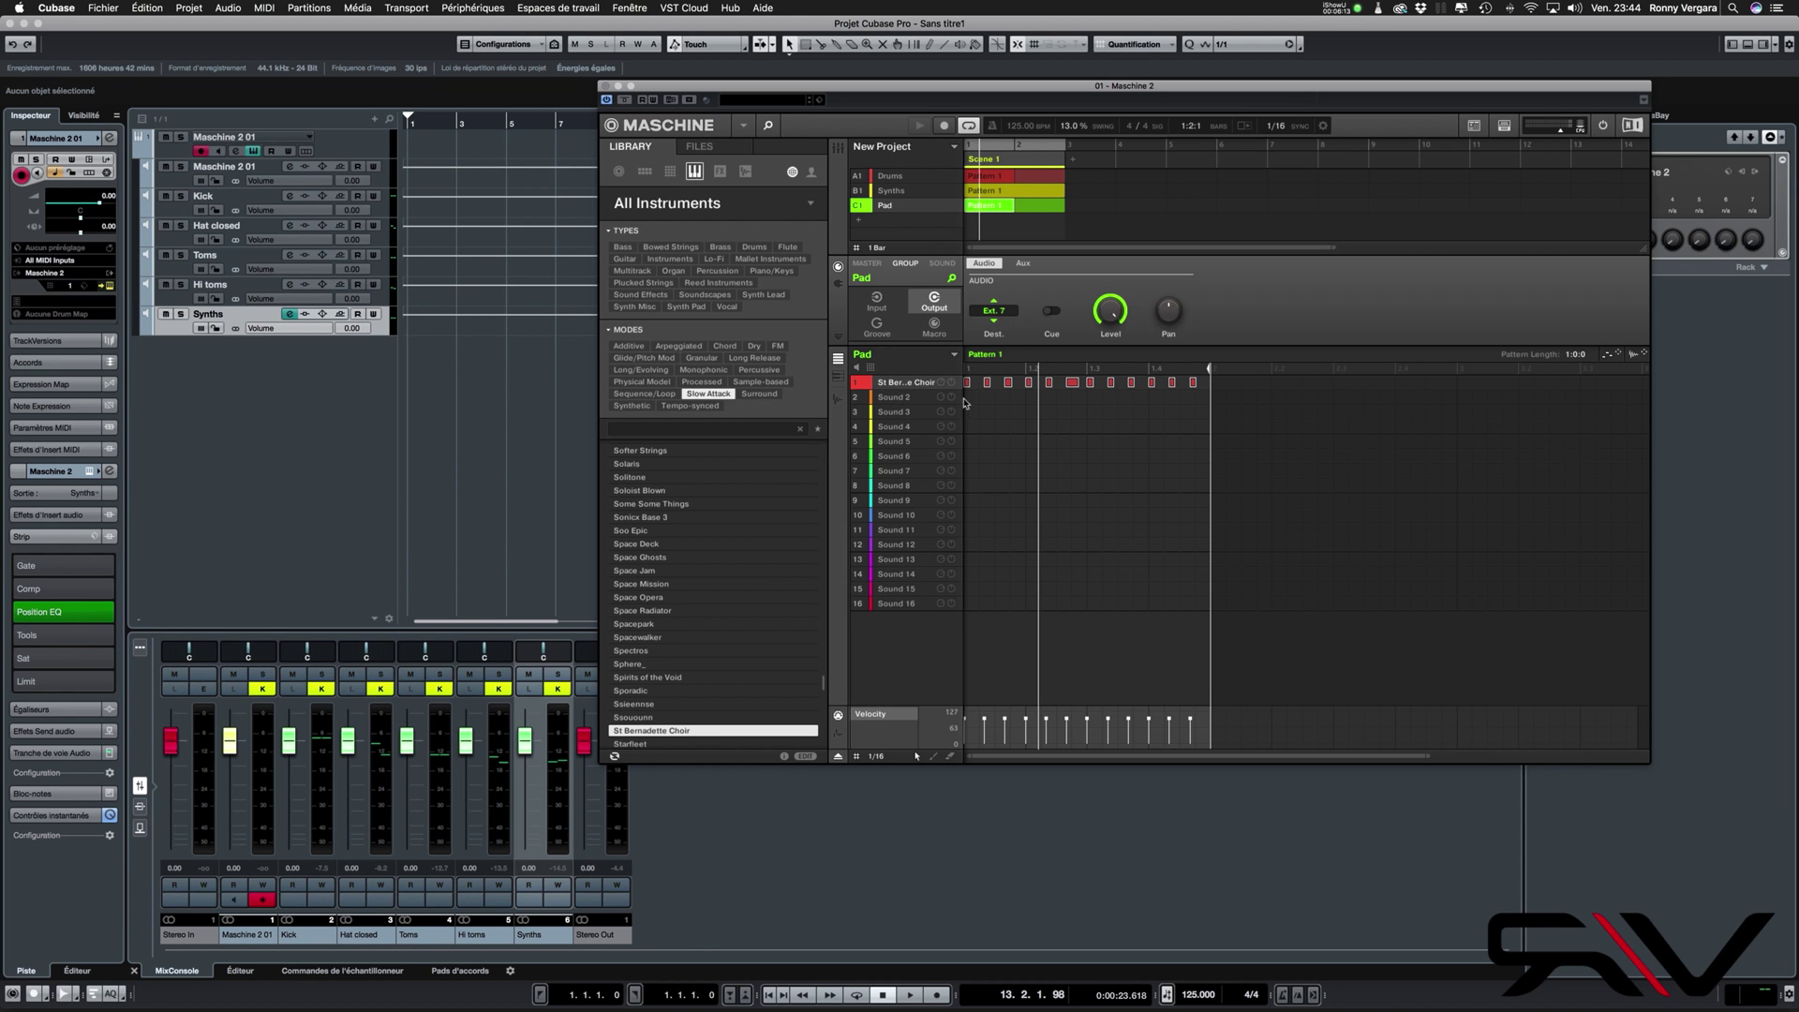
Activate the Maschine Out 7 stereo output for the Maschine 2 instrument
click(306, 360)
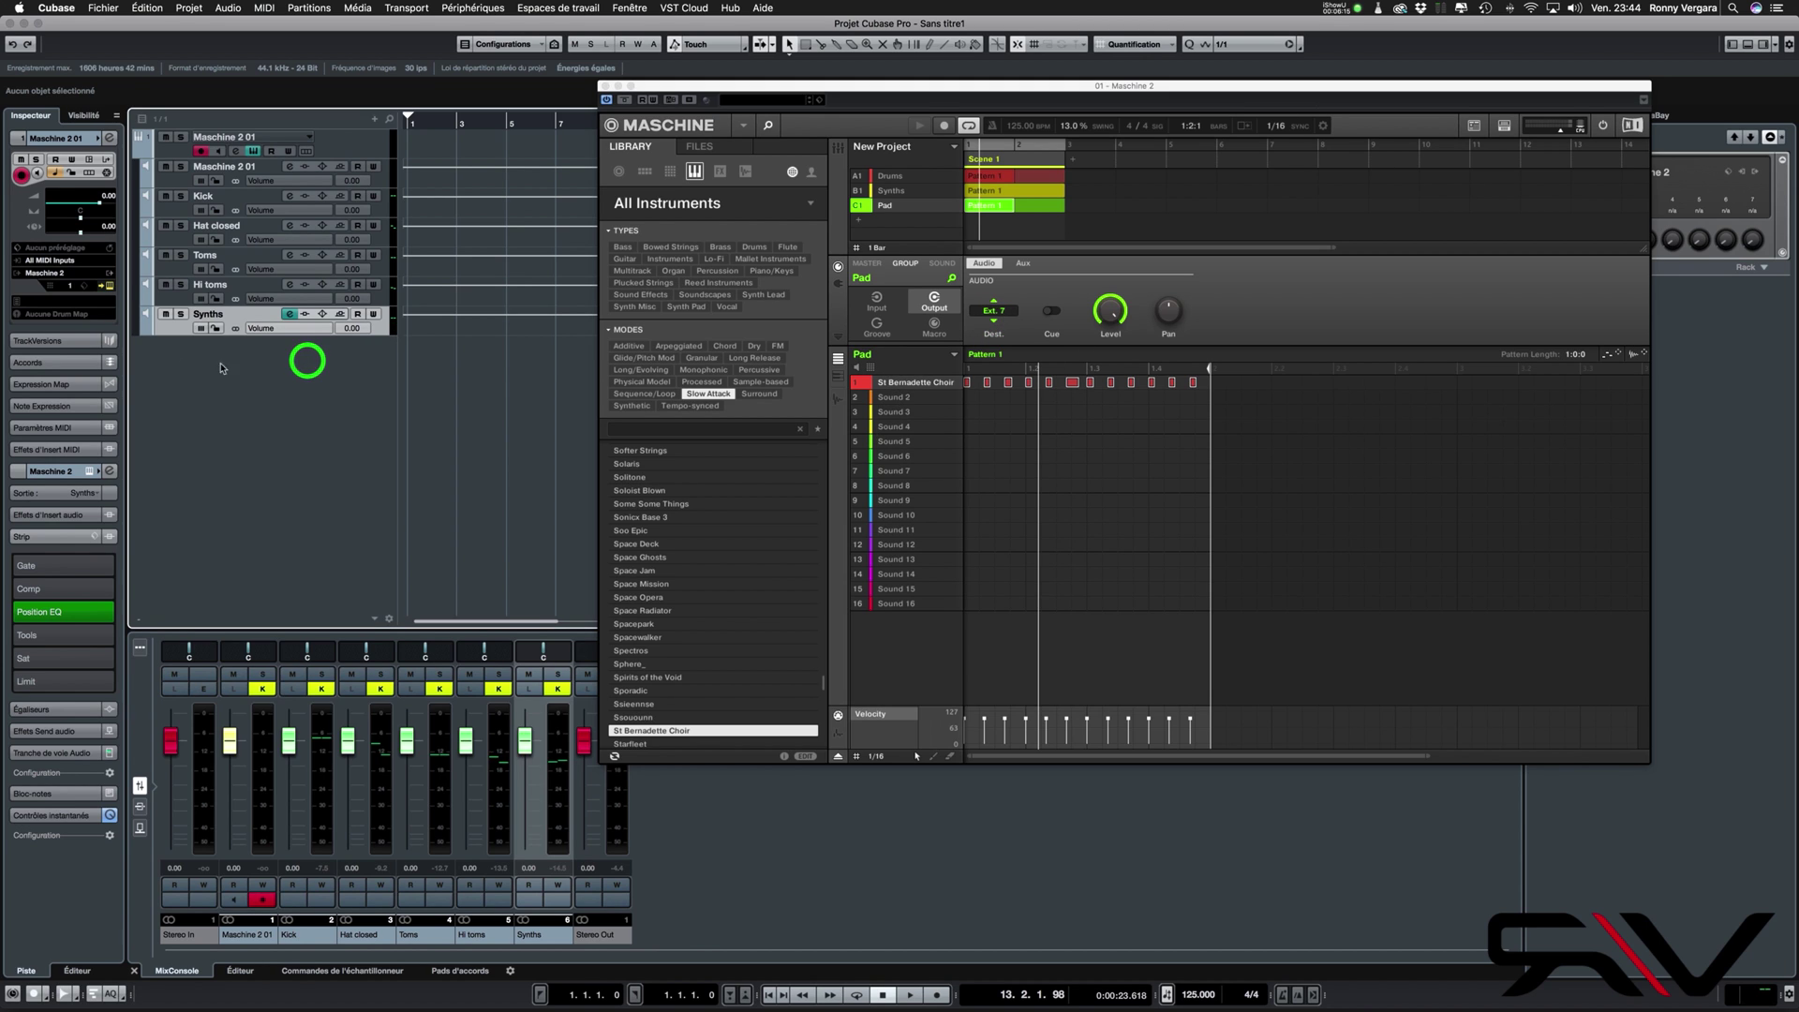
click(109, 273)
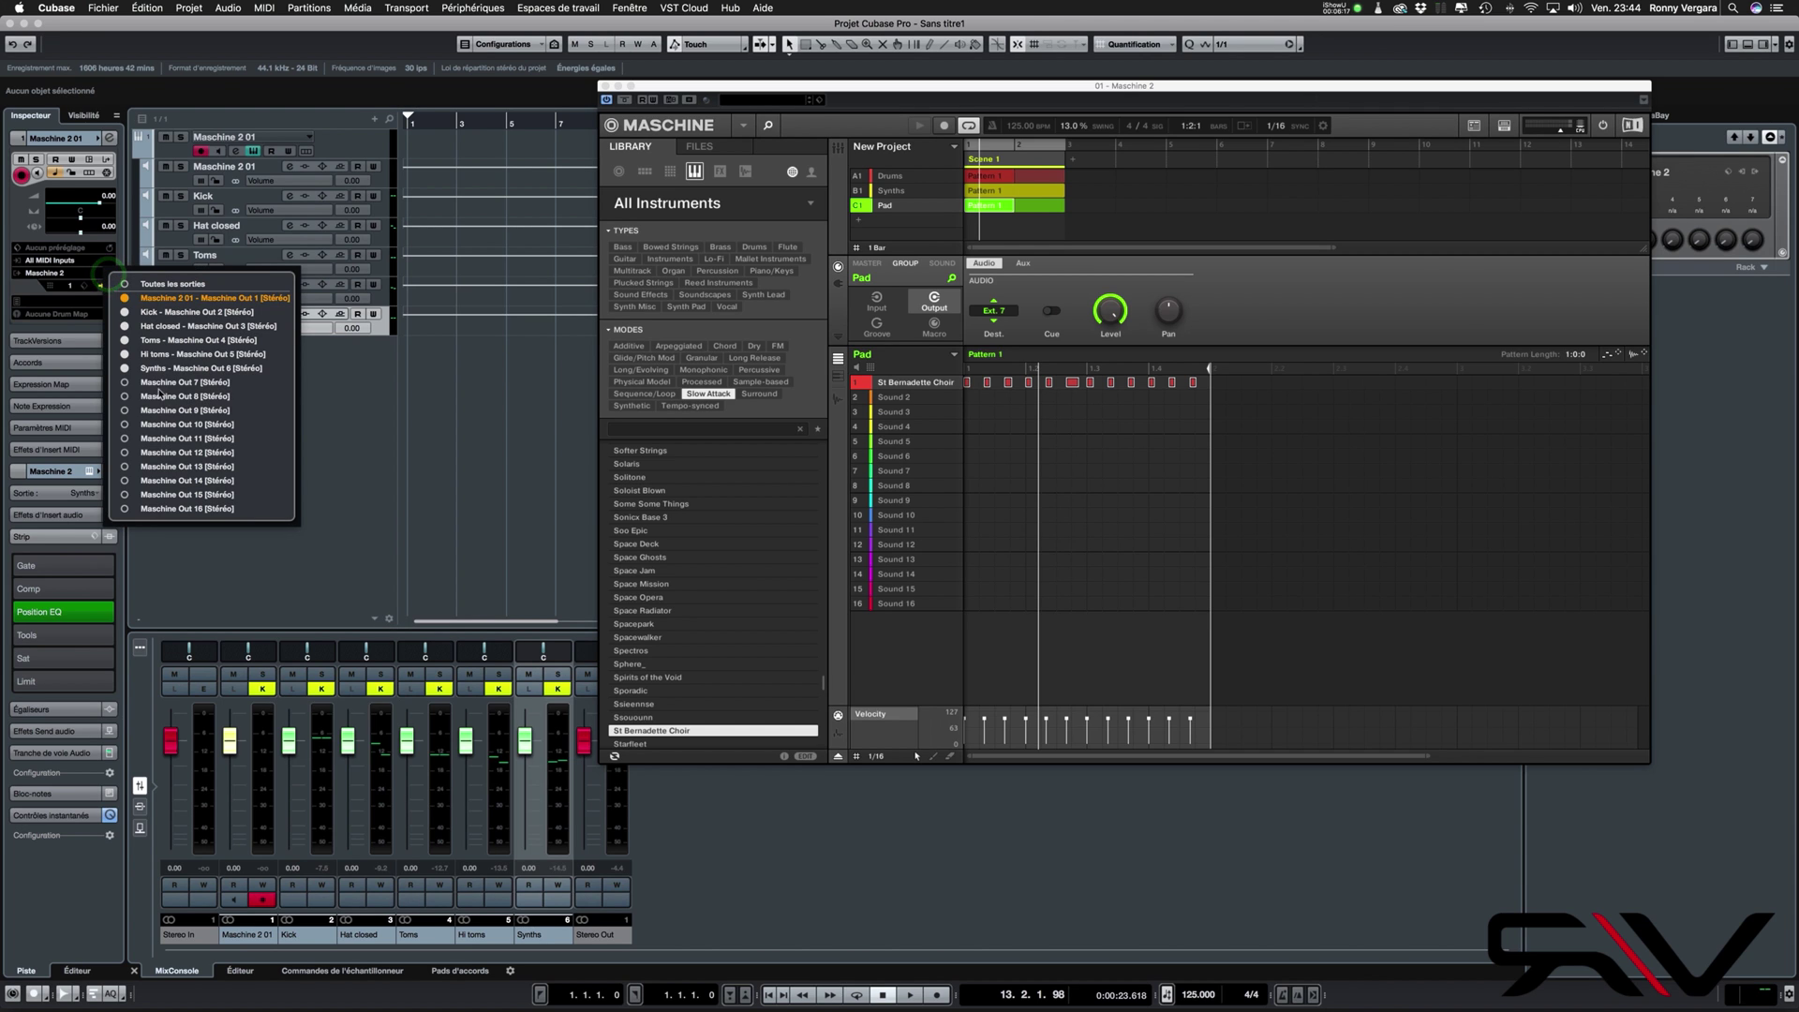
click(125, 383)
click(325, 448)
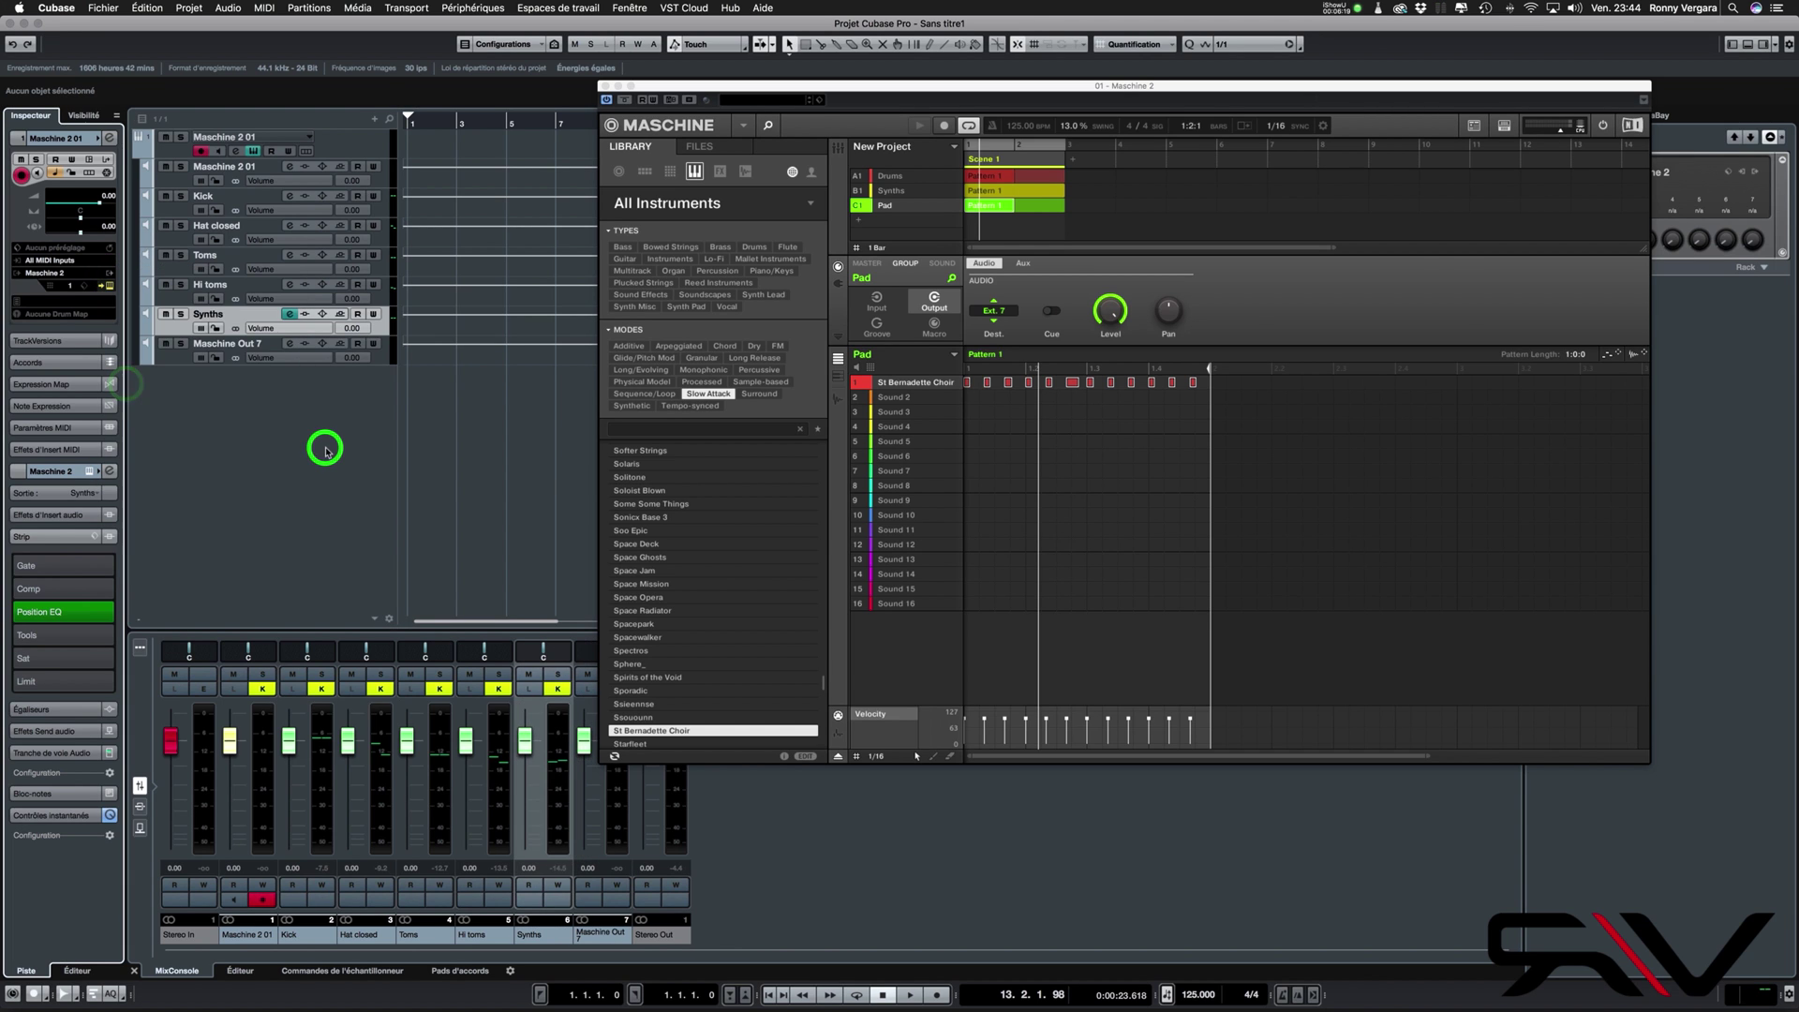
Rename the Maschine Out 7 channel as Pad
click(182, 356)
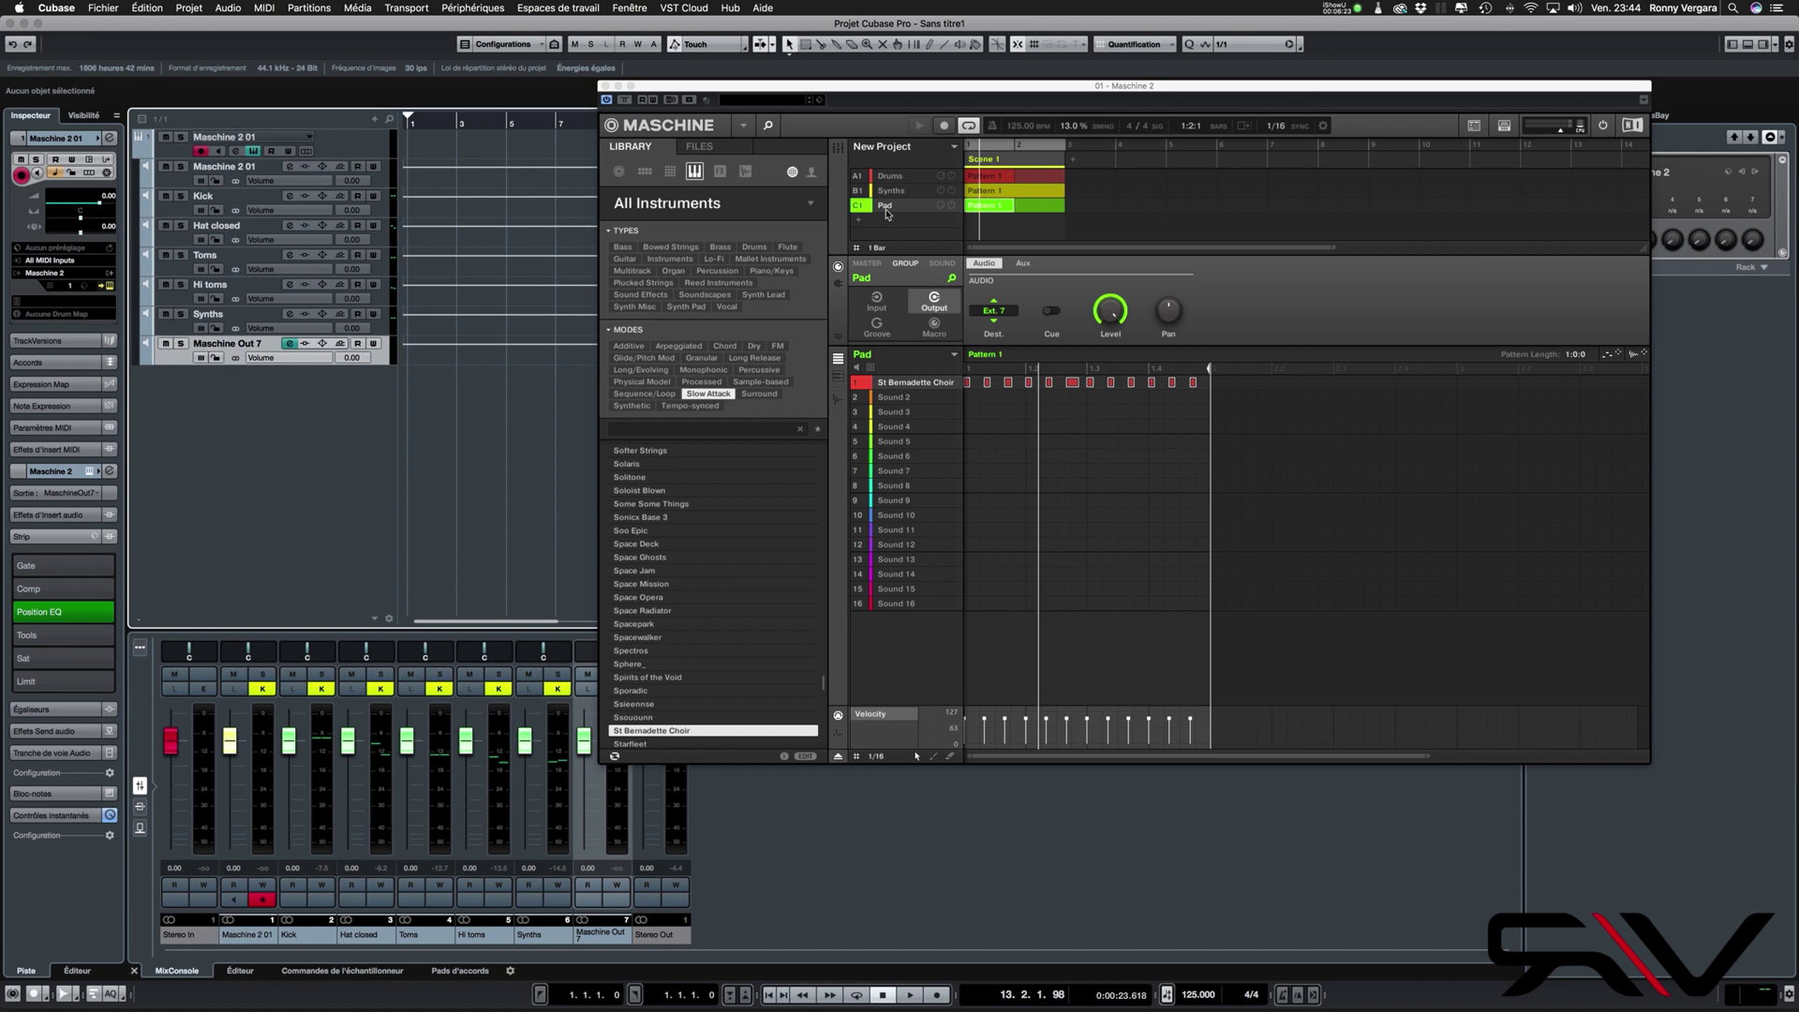
double_click(222, 344)
text(Pad)
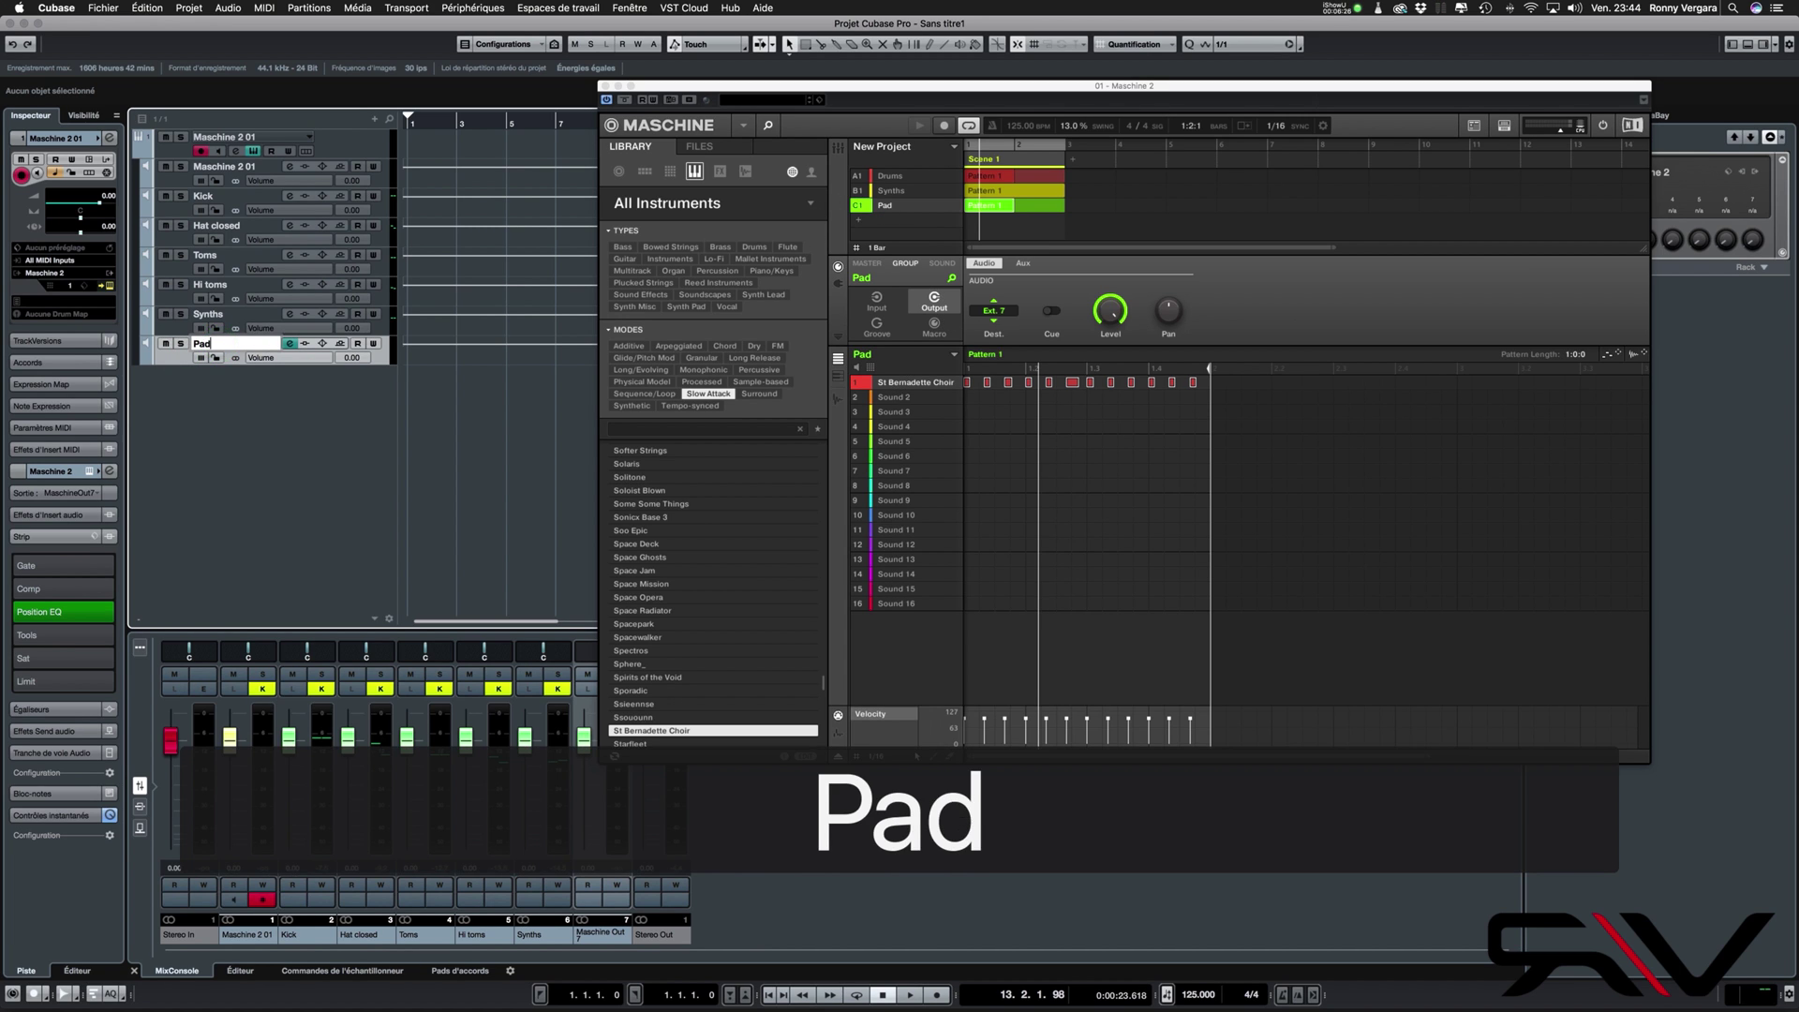
key(Return)
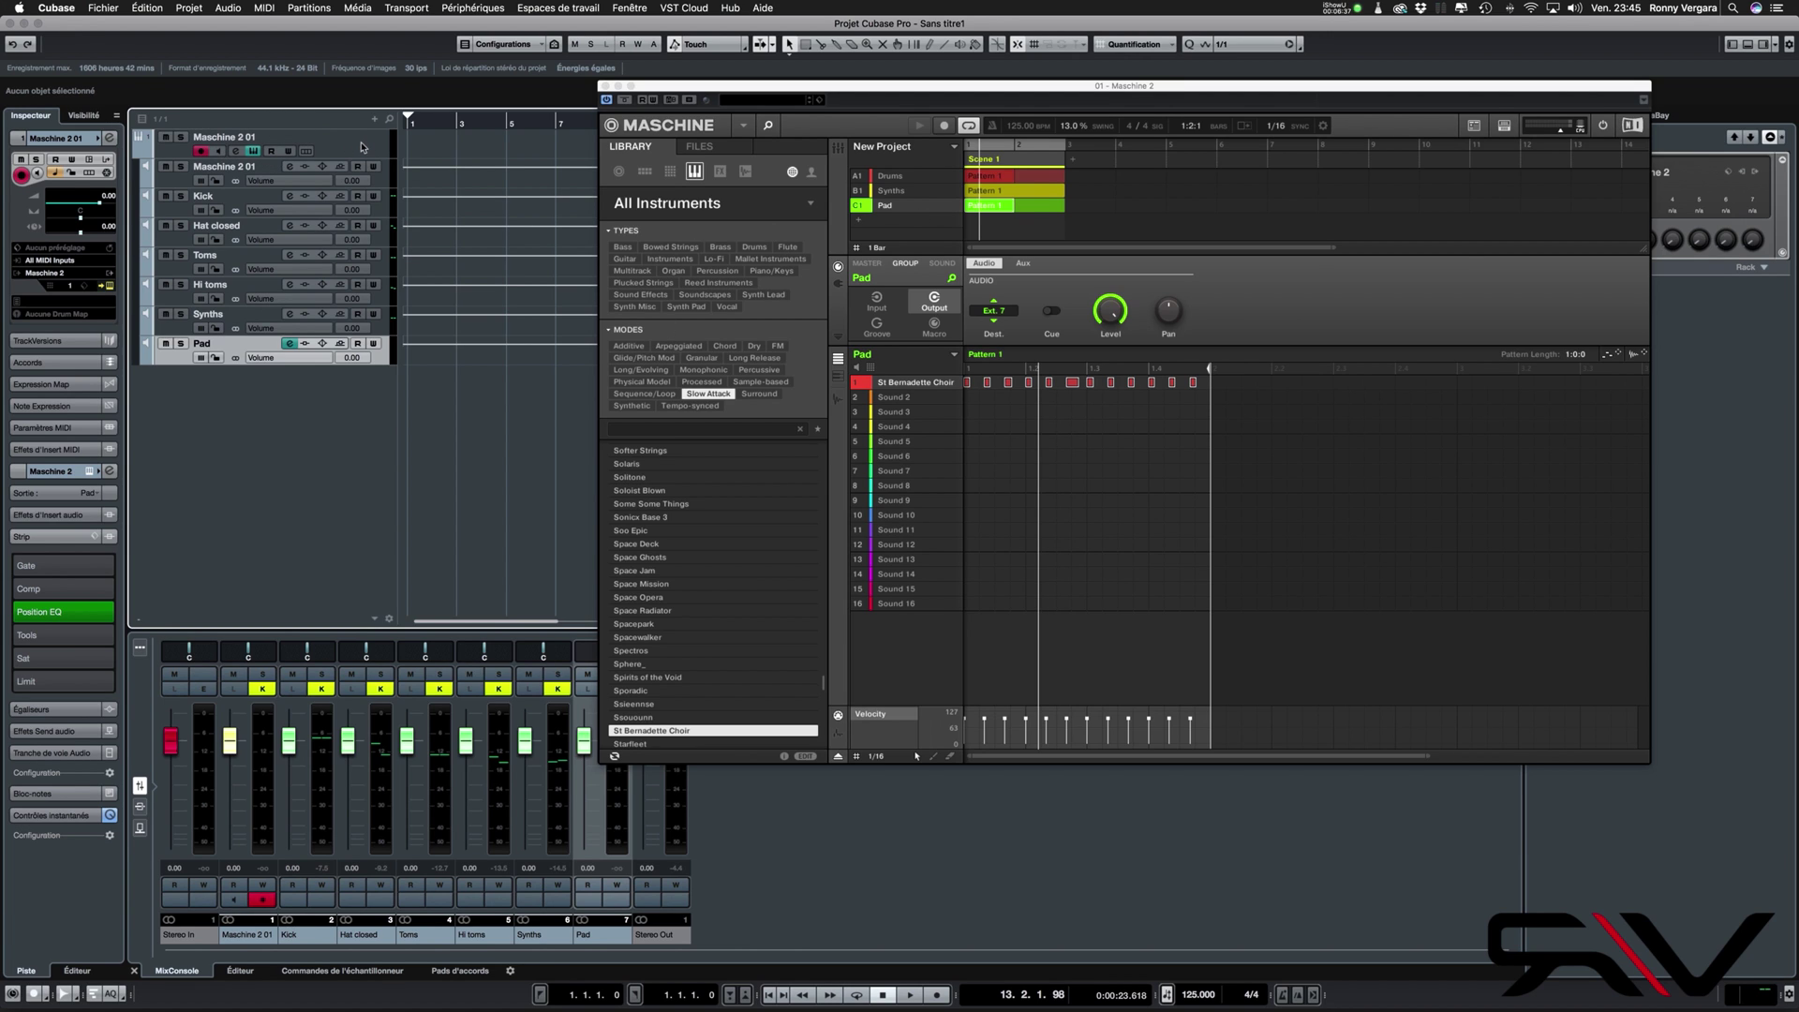
Export the Pad group's Pattern 1 as audio onto a new track at the project start, copying the file to the working directory
click(310, 453)
drag(1638, 357, 415, 384)
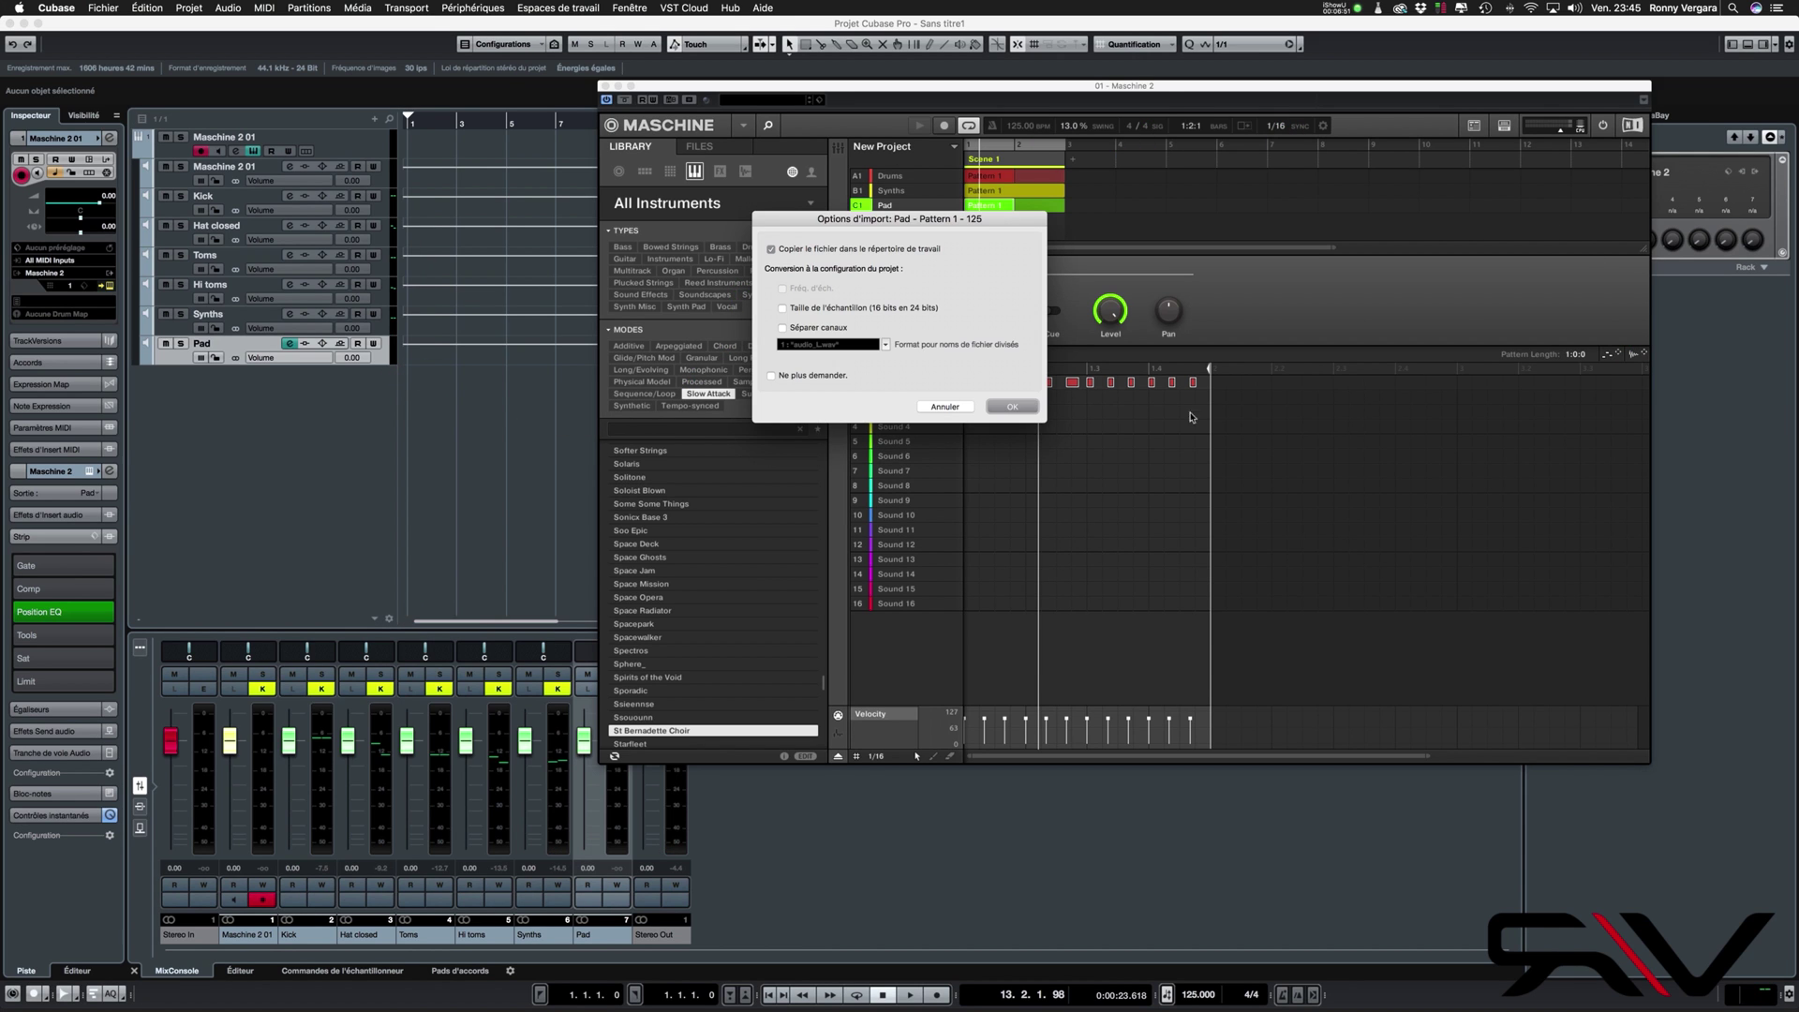
click(1018, 408)
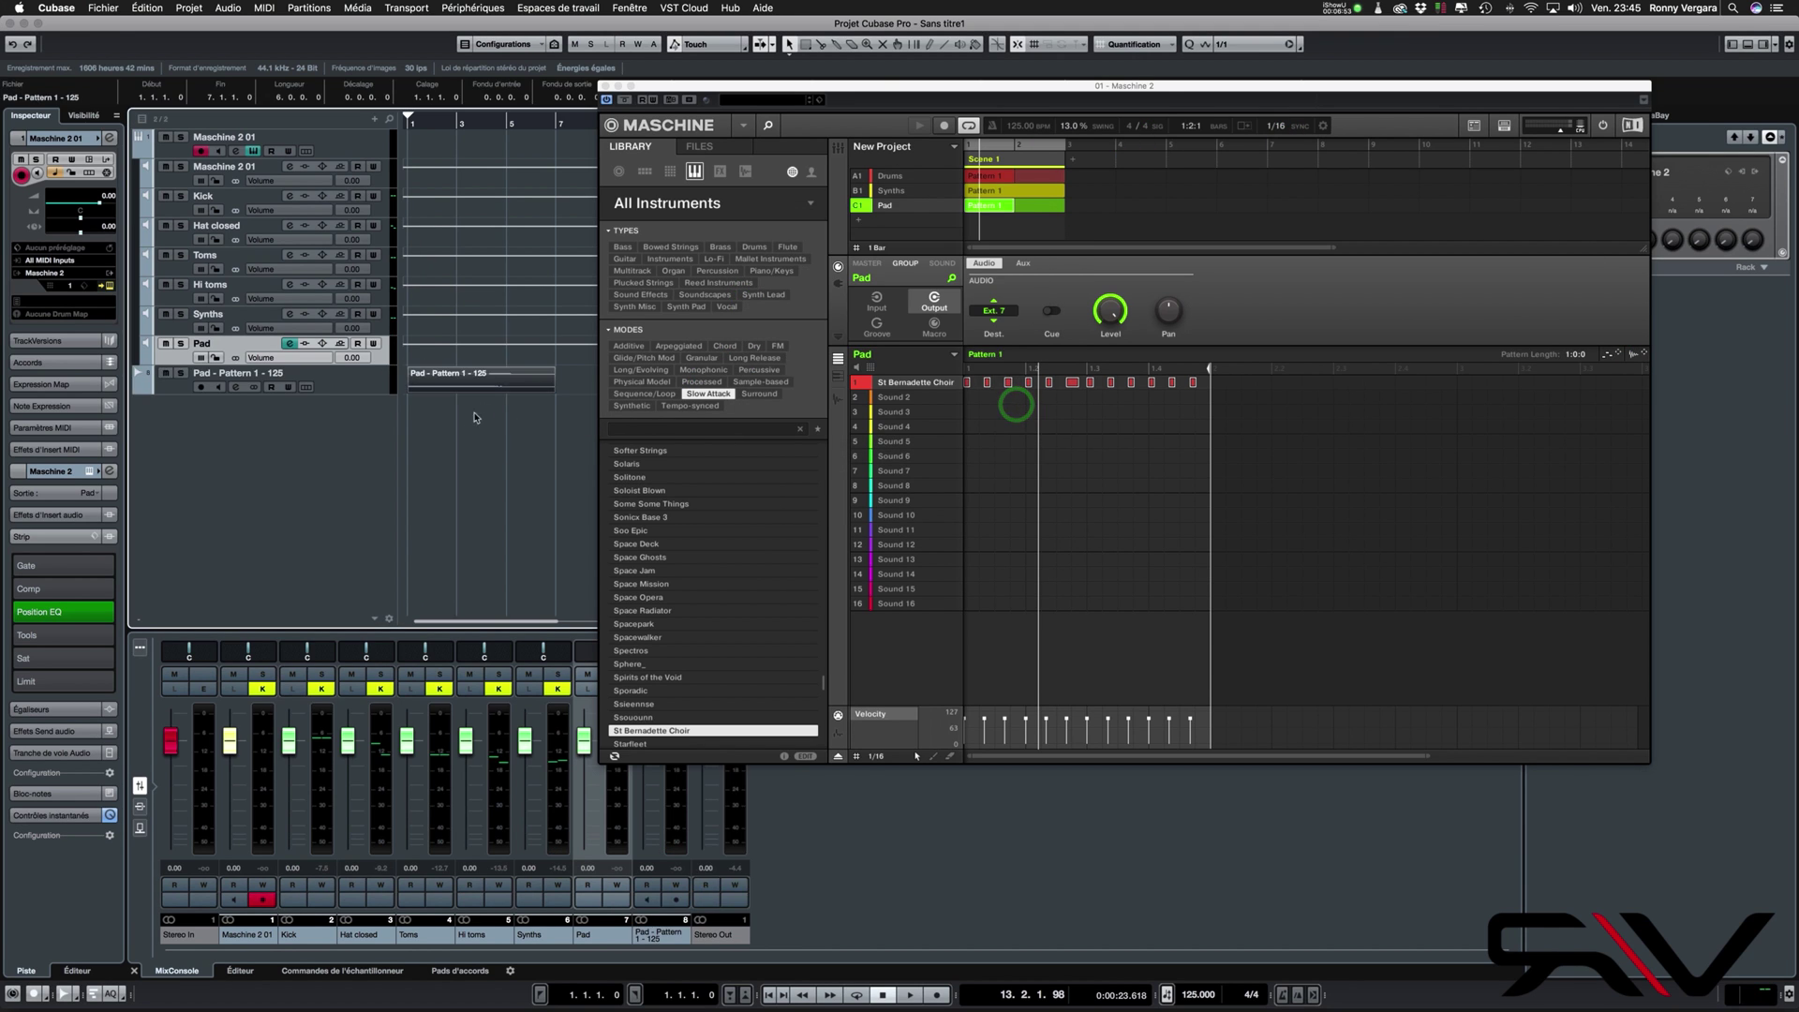
click(487, 382)
drag(484, 379, 536, 66)
click(450, 428)
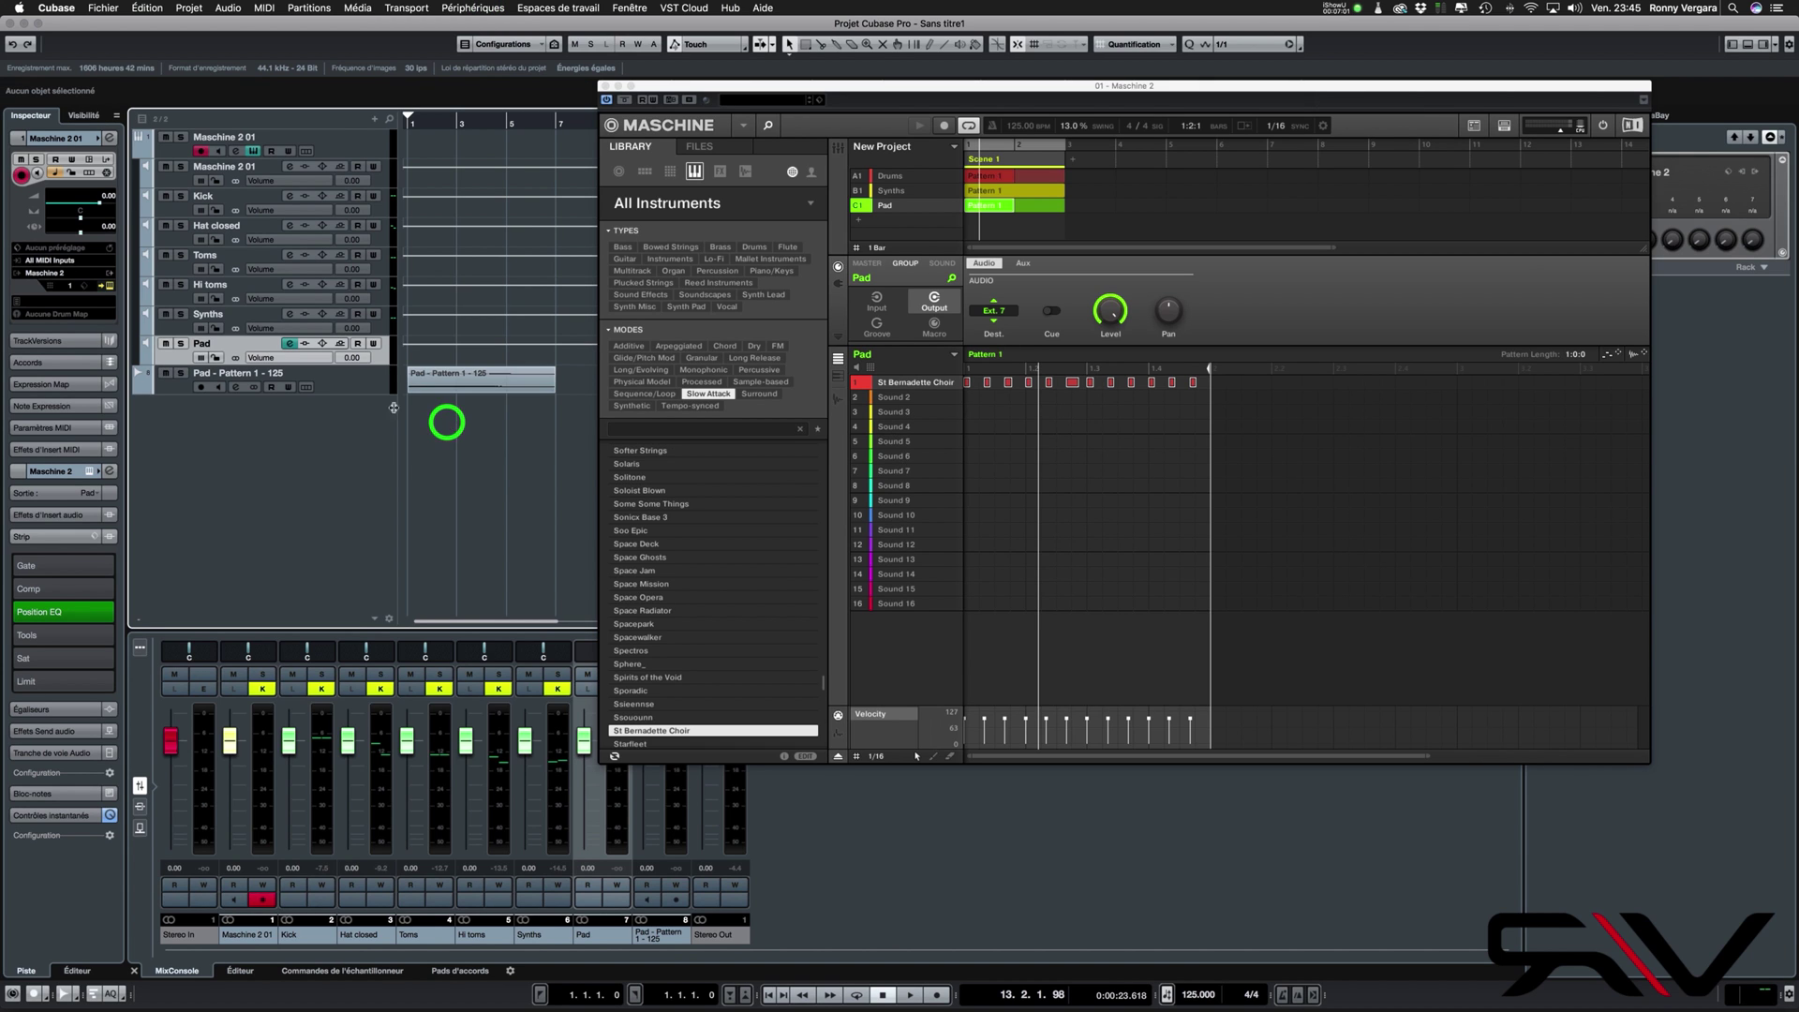
Delete the imported Pad pattern audio track together with its event
click(369, 390)
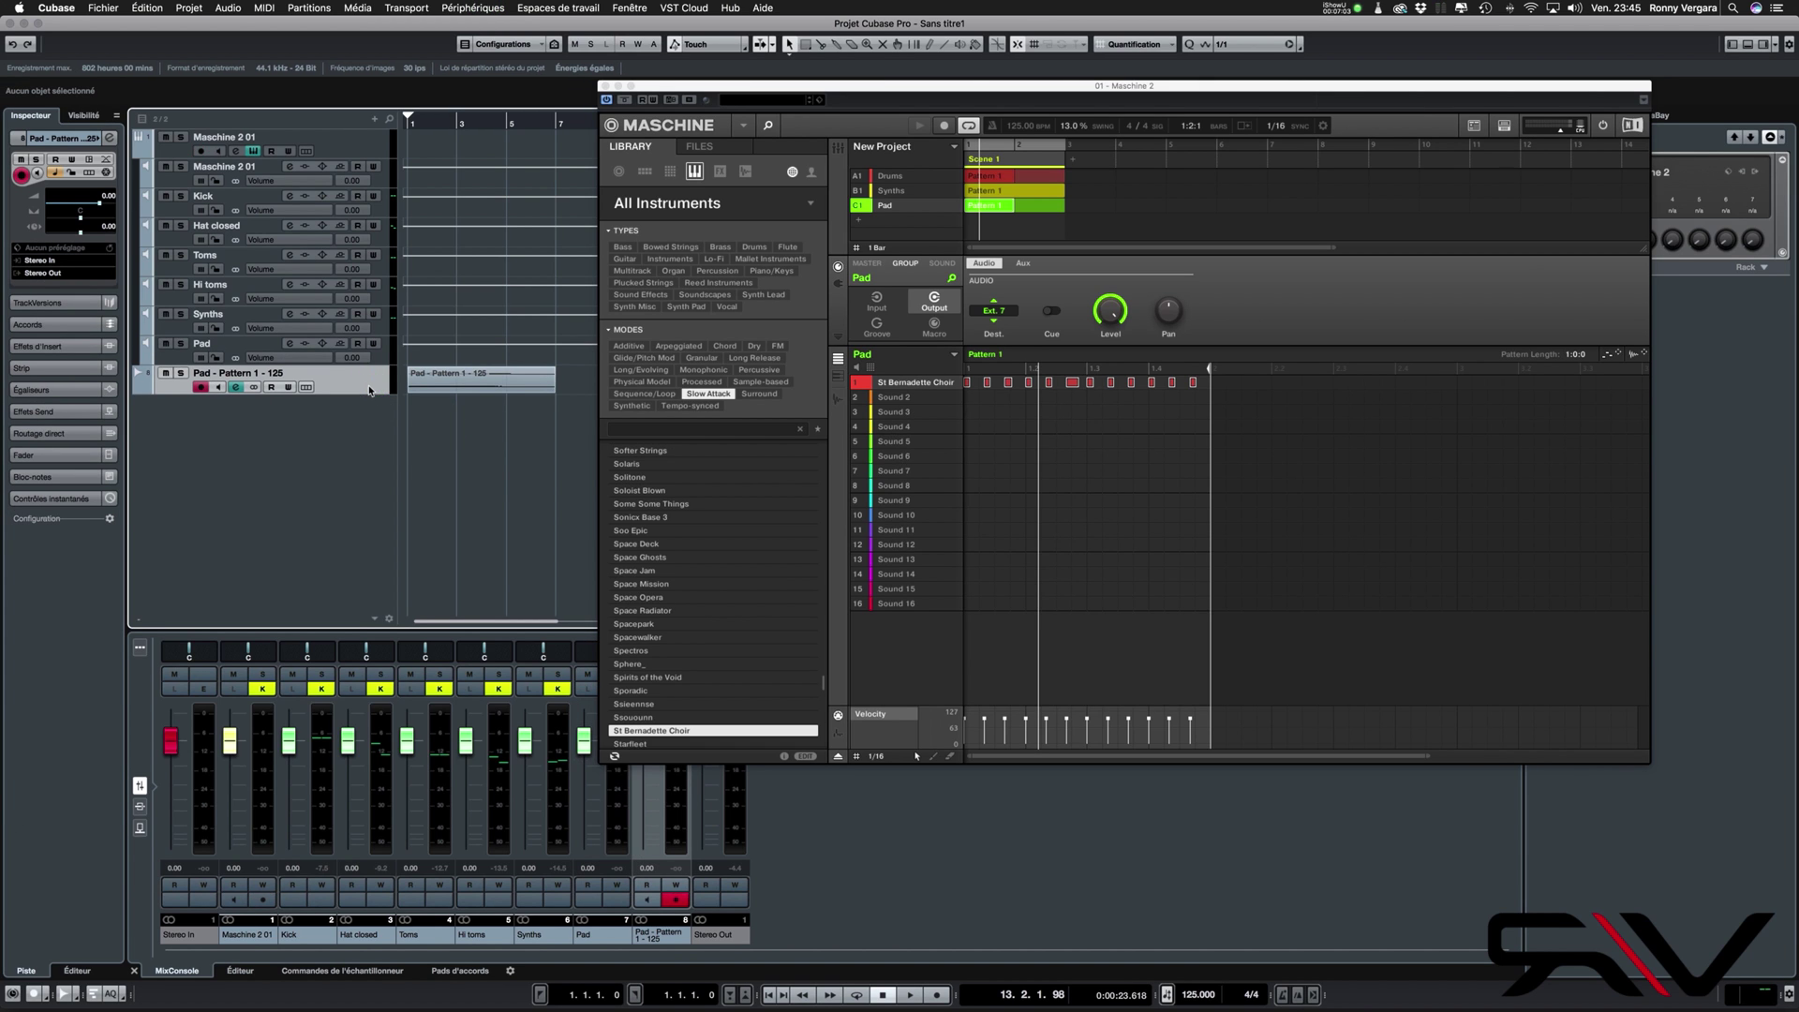
right_click(368, 390)
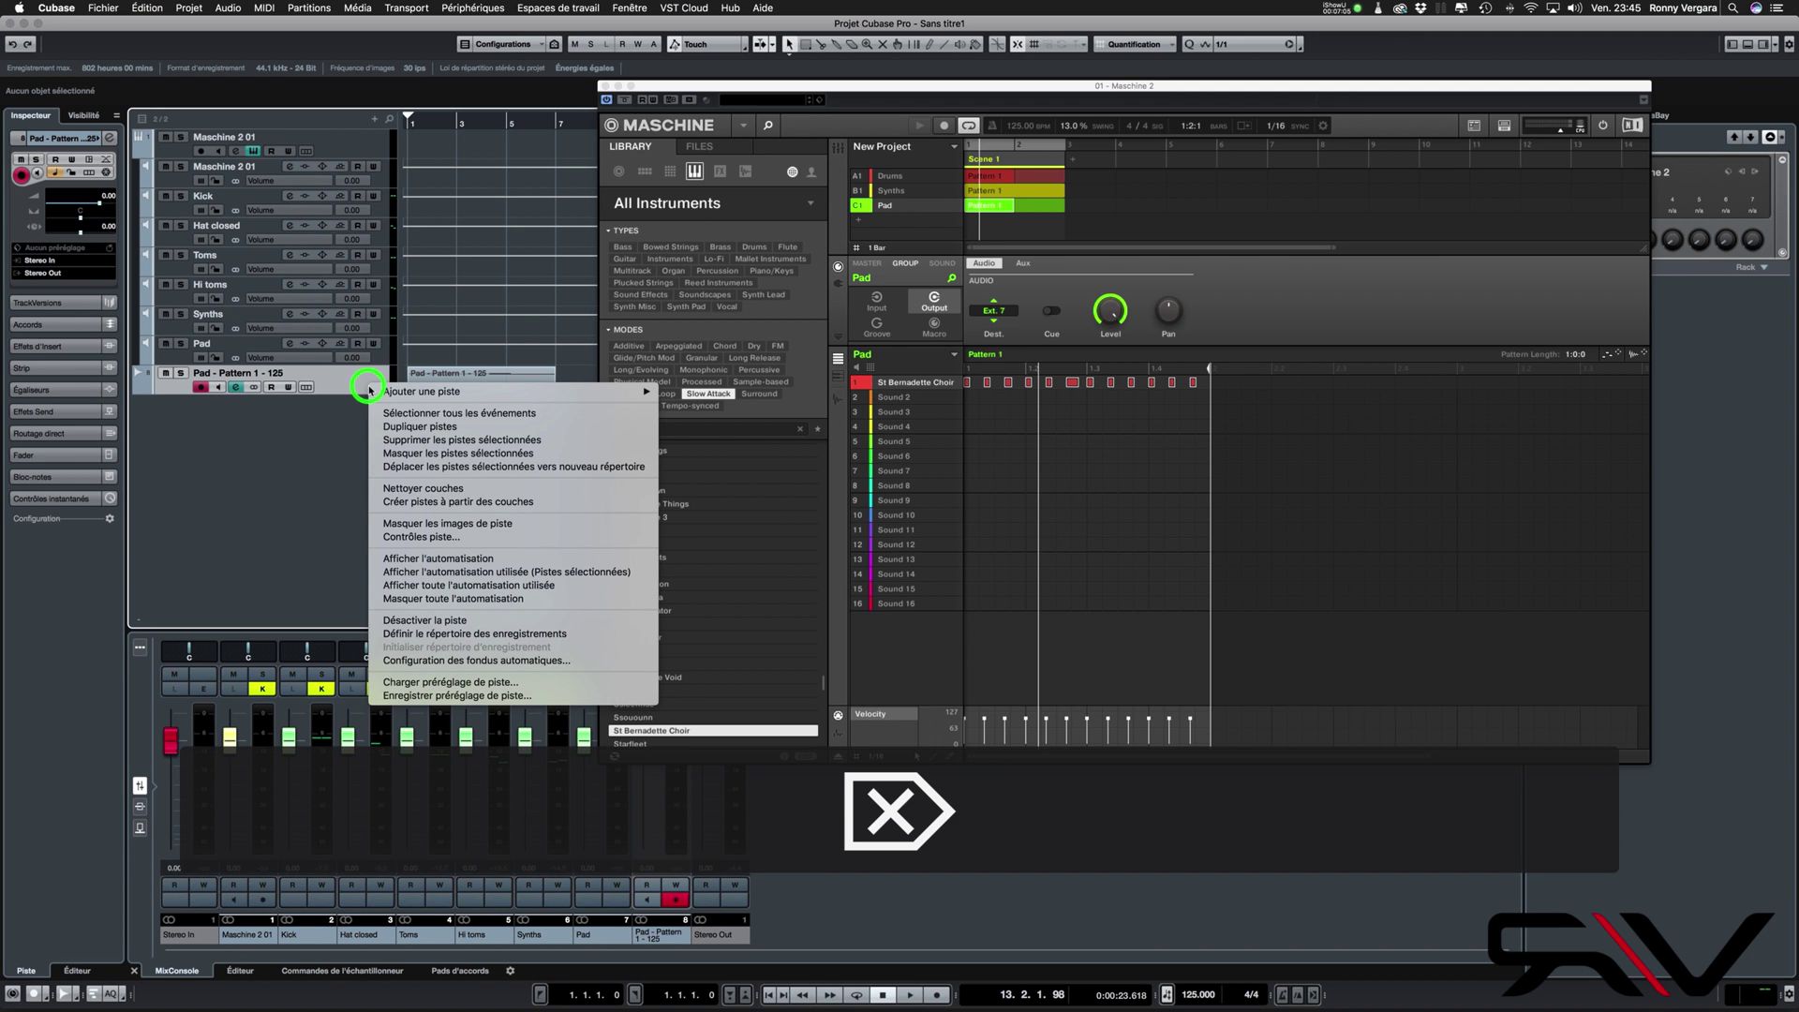
click(444, 440)
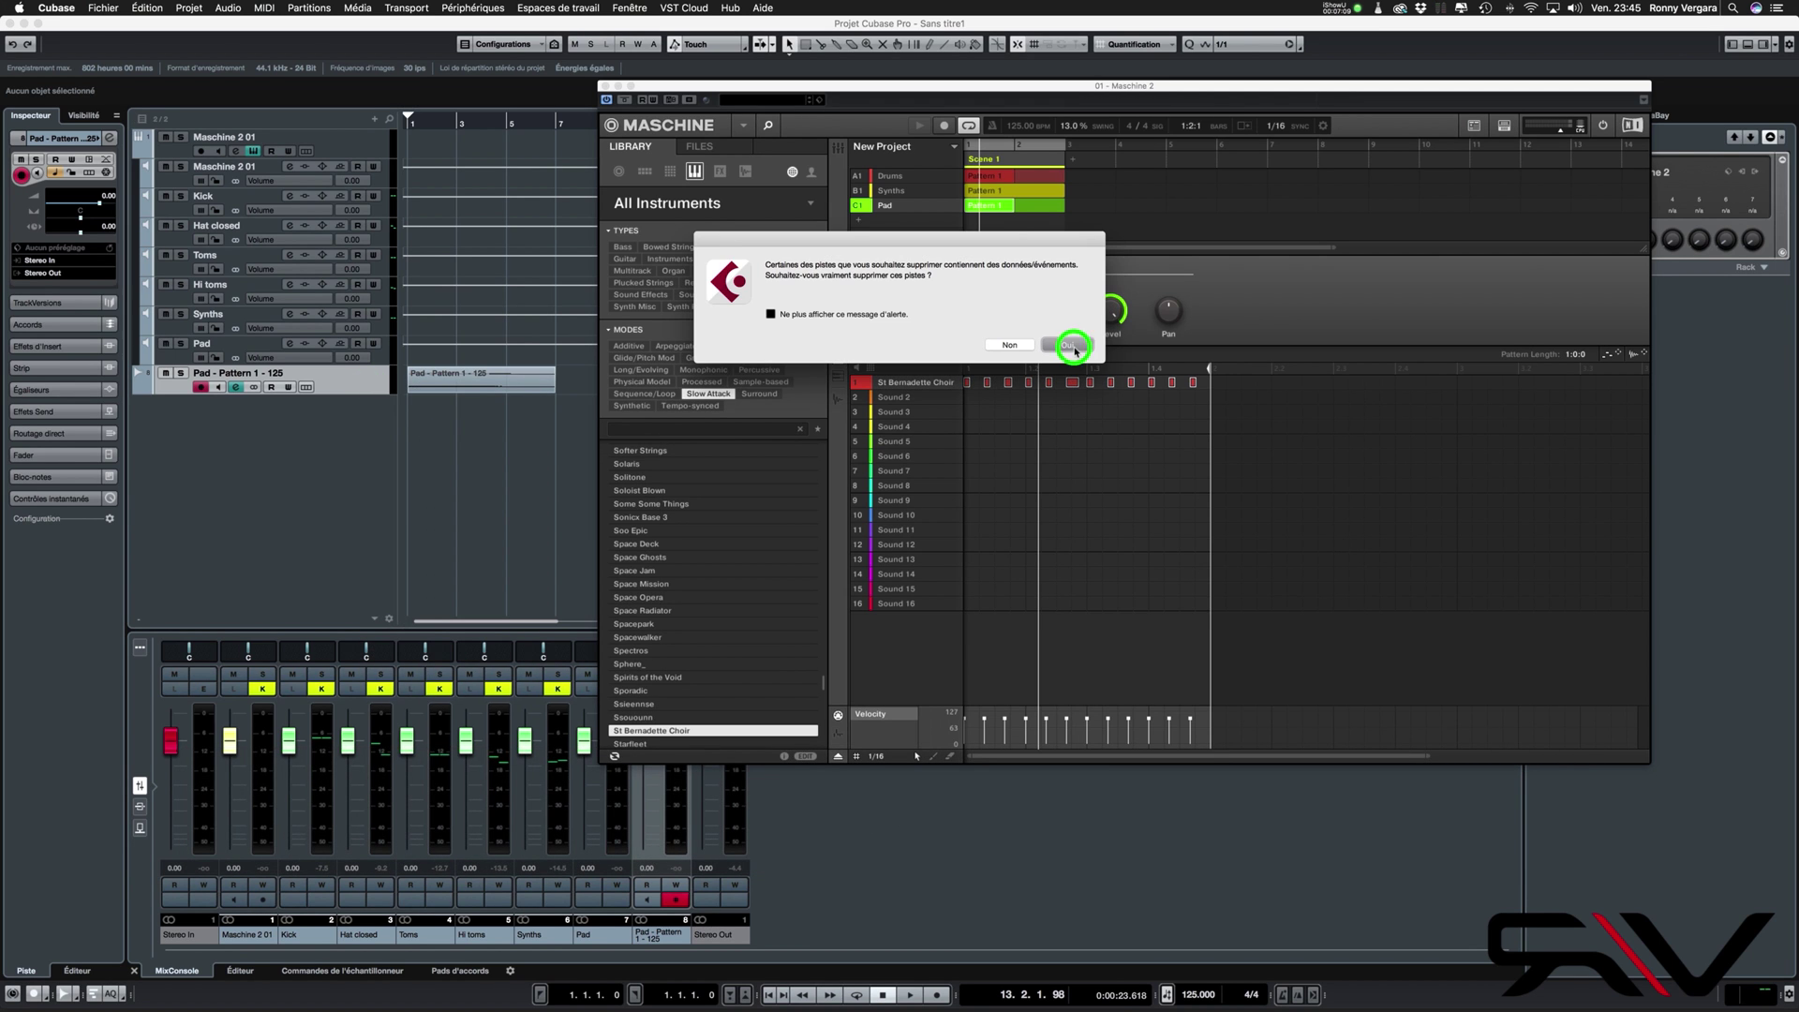
click(1073, 349)
click(220, 416)
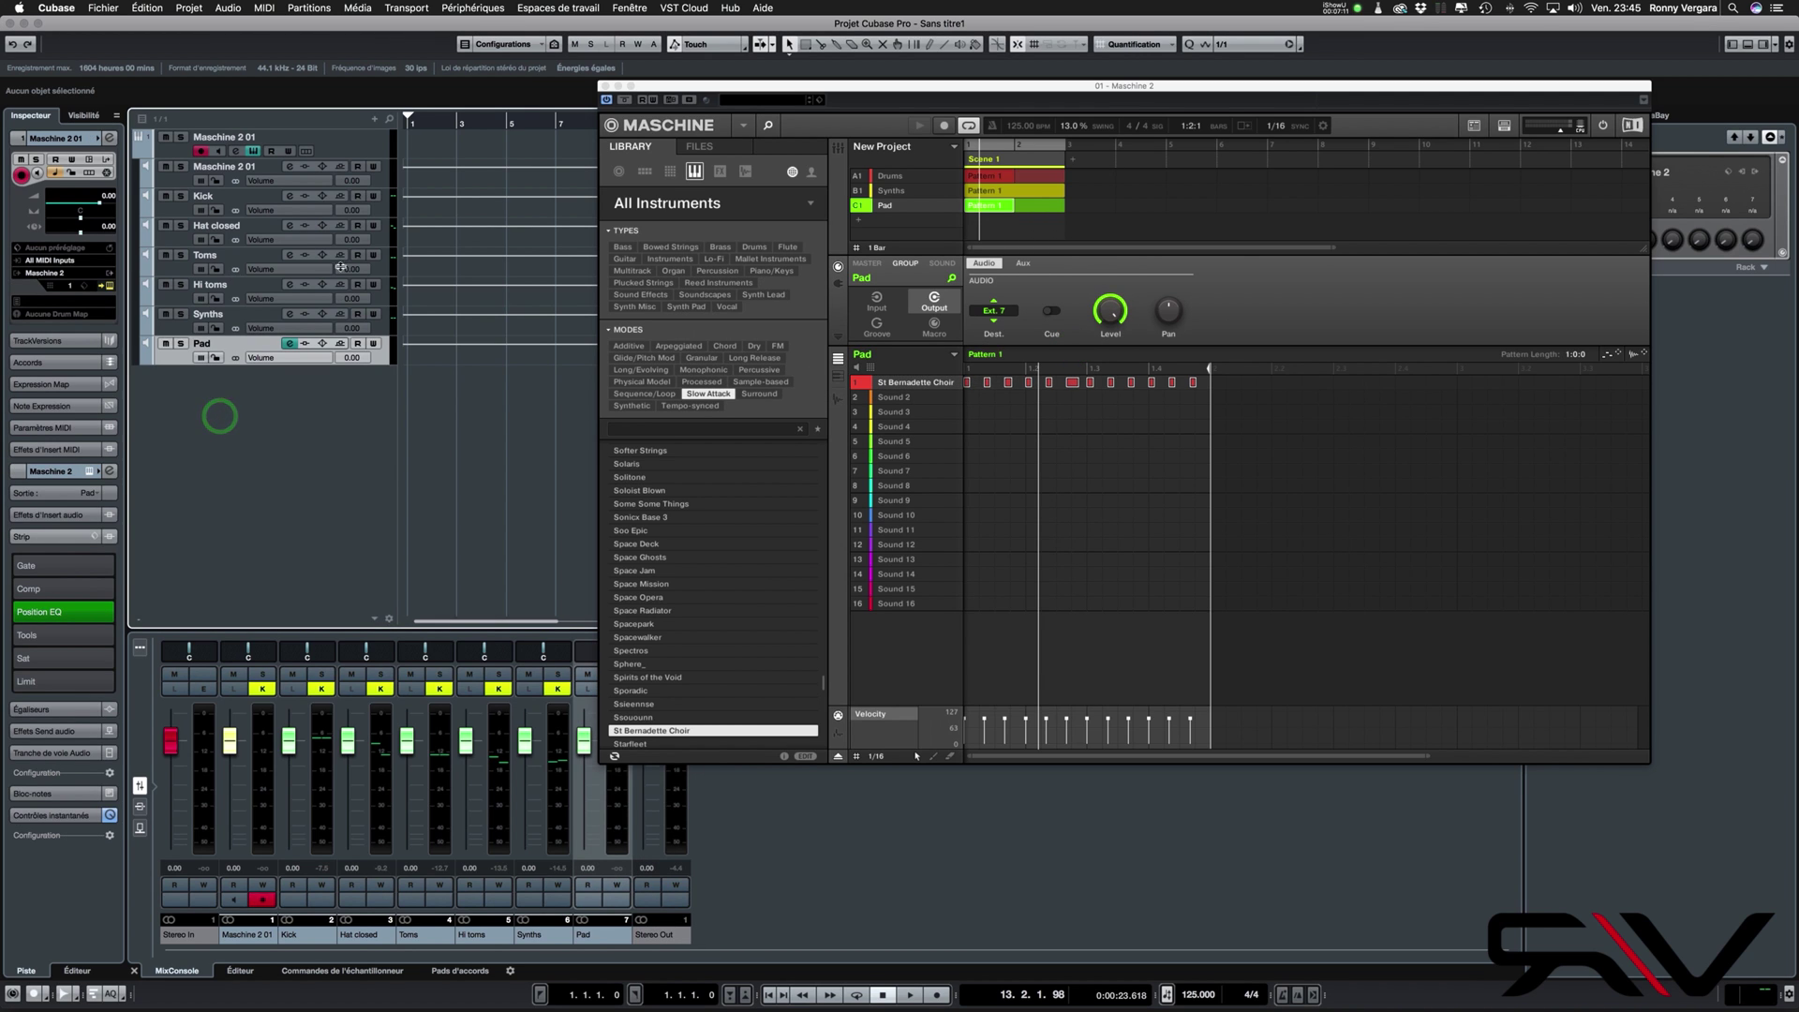
Set up a new FX channel track with the TrueVerb Stereo reverb as its effect
click(283, 428)
right_click(283, 428)
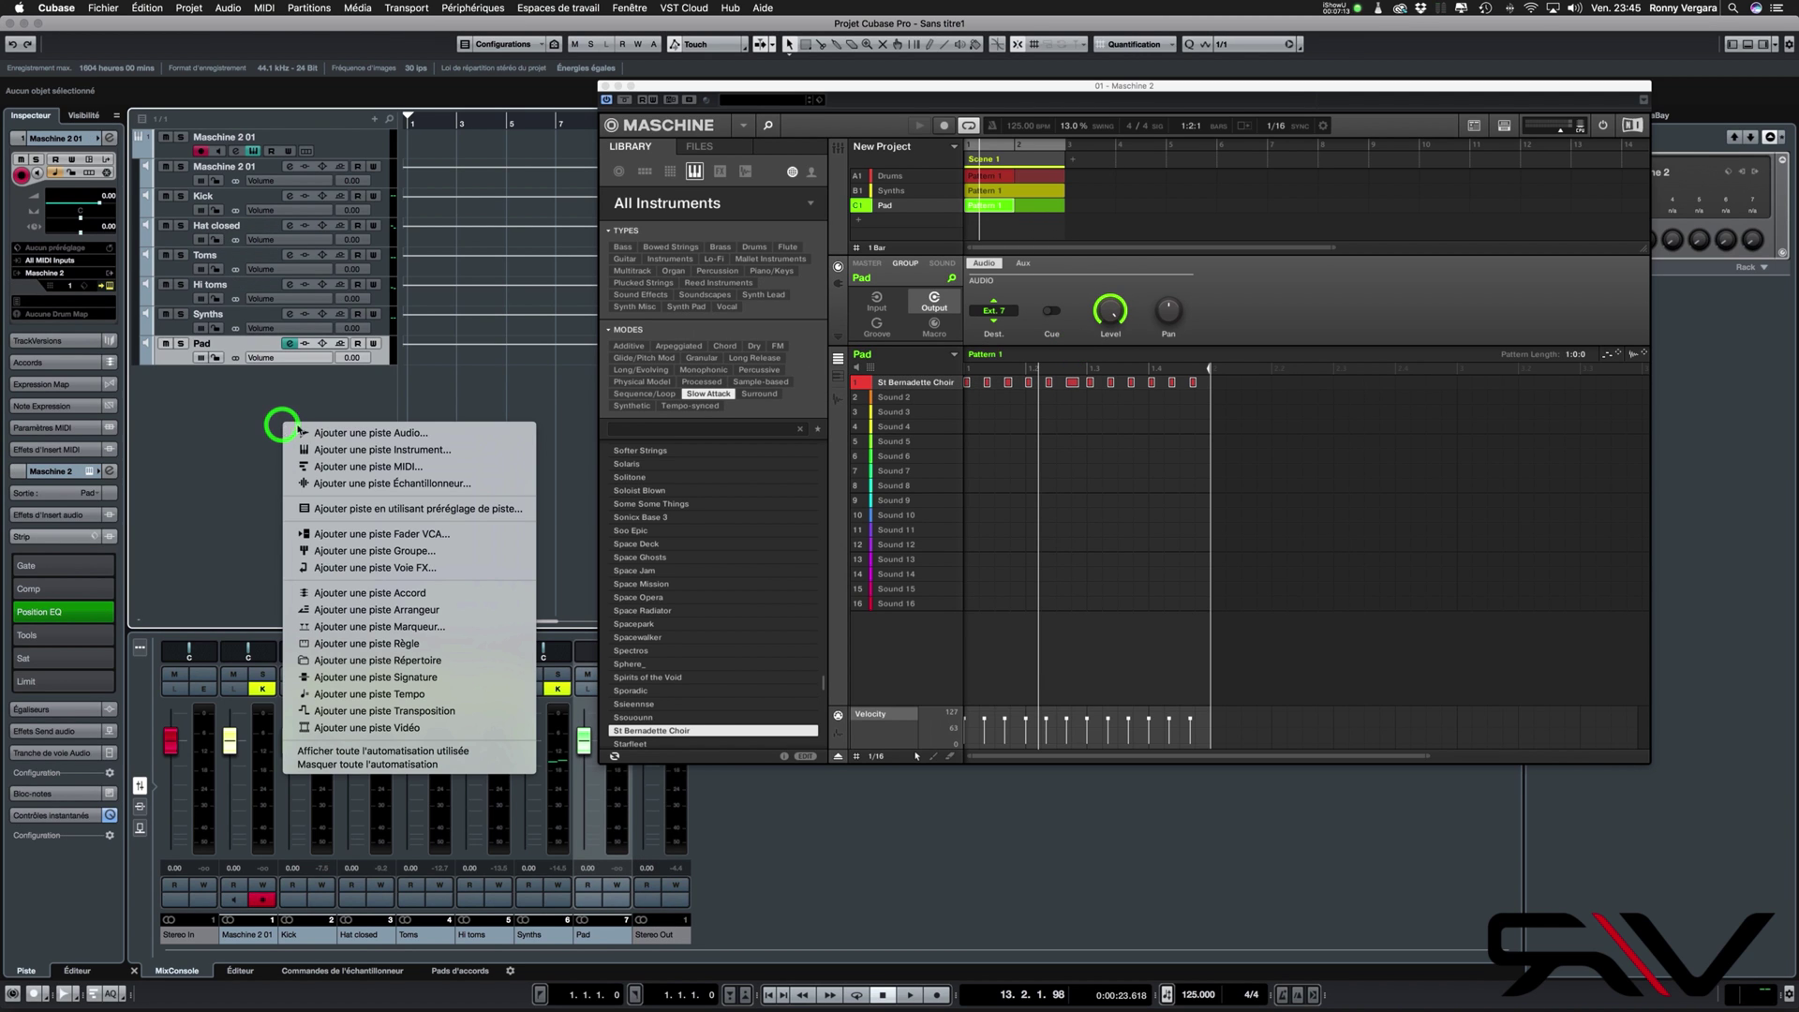
click(403, 567)
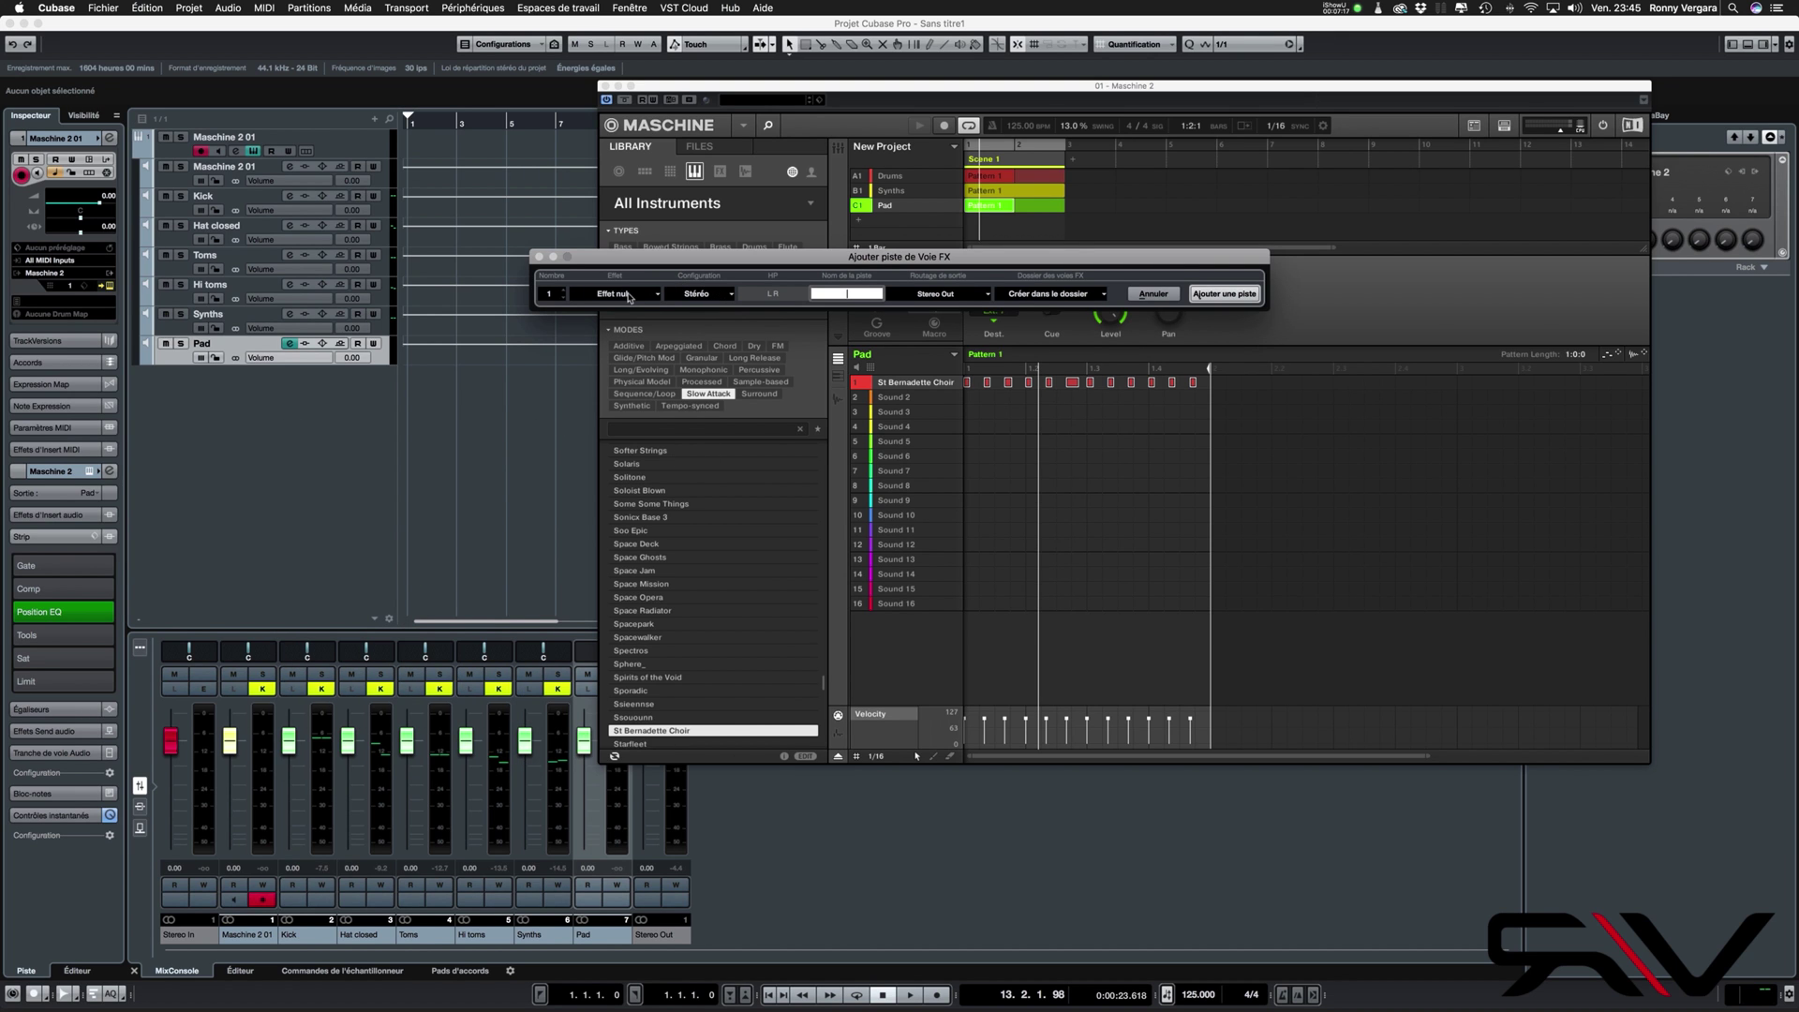
click(628, 295)
click(616, 493)
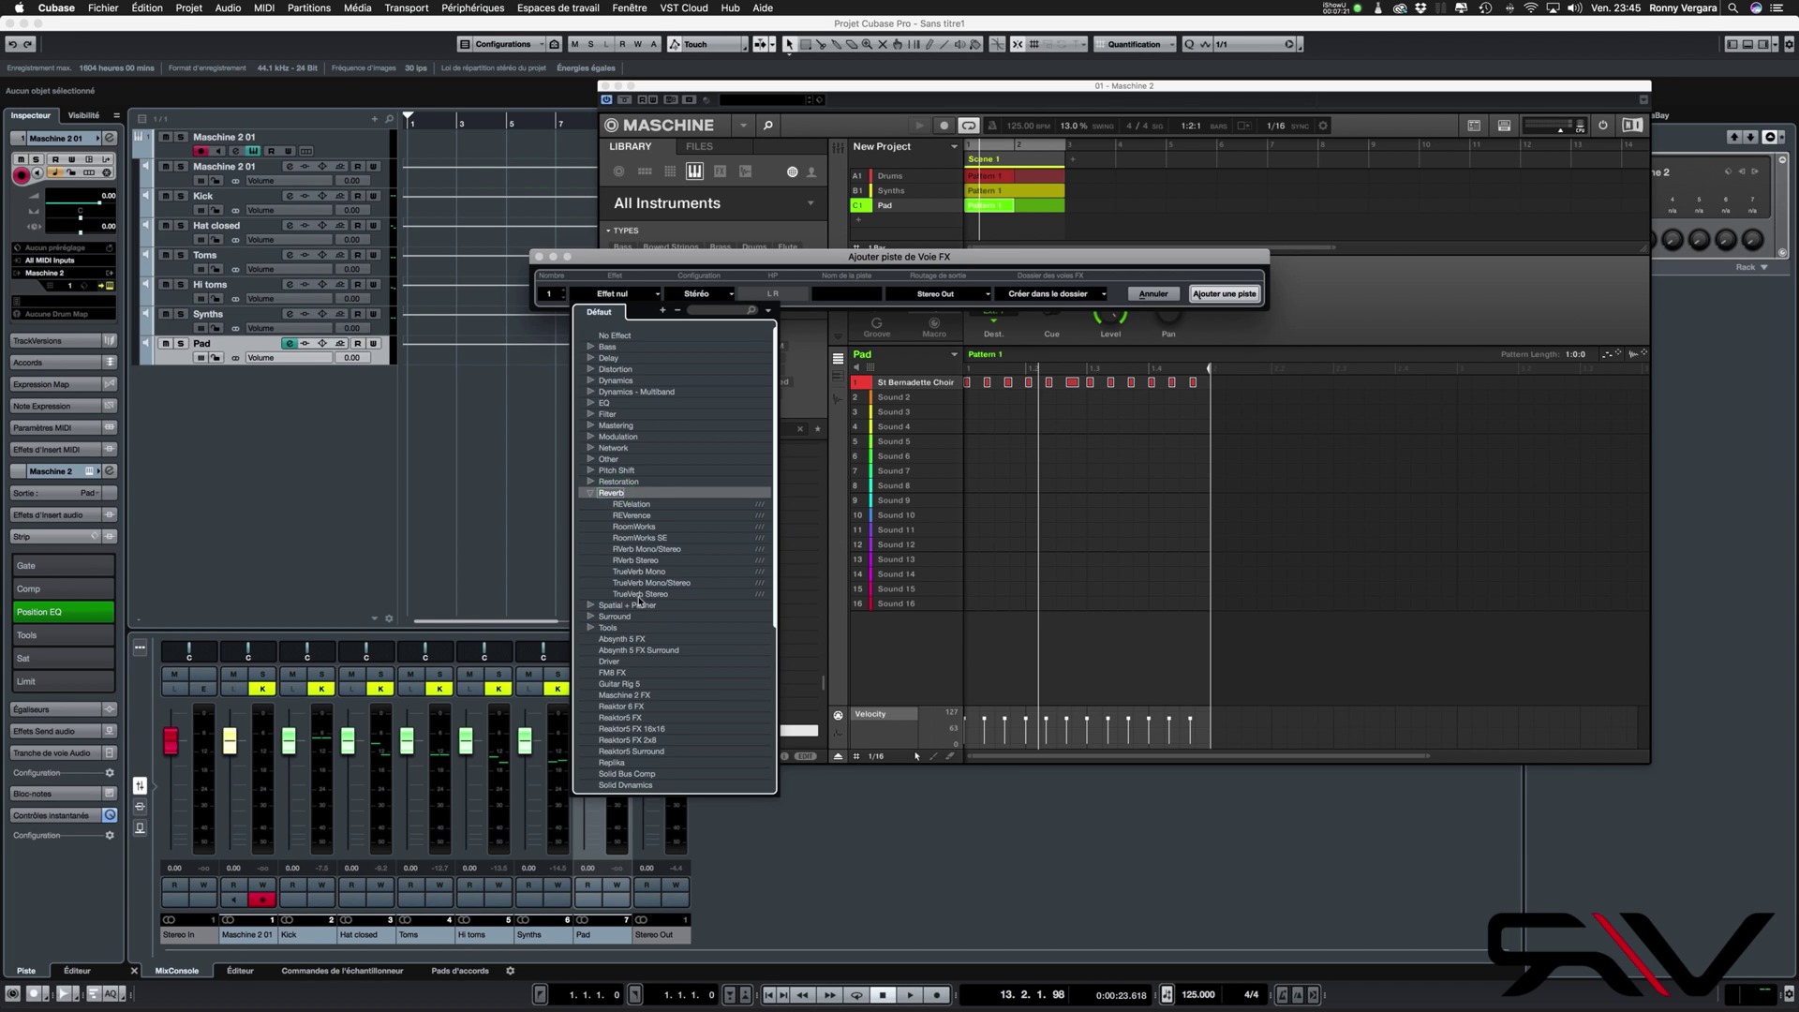
click(637, 594)
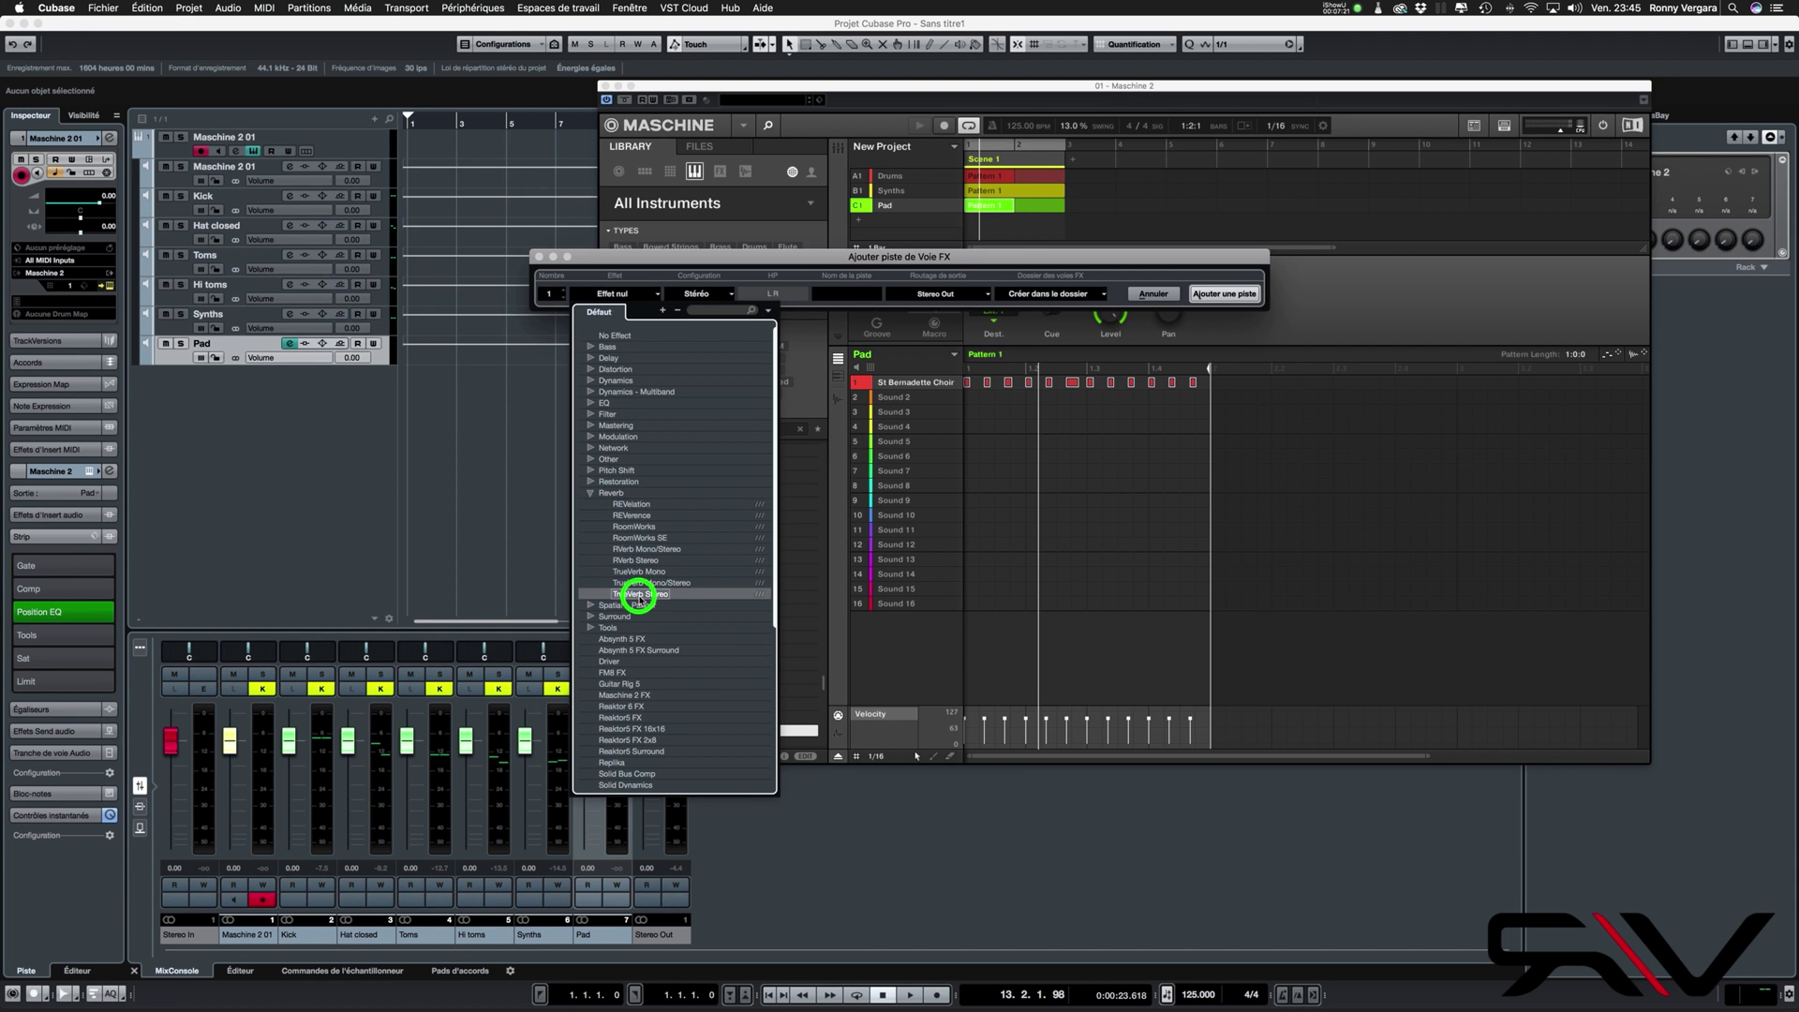
Name the FX channel reverb synth, add it to the project, and move its TrueVerb window clear of the track list
click(870, 298)
text(reverb)
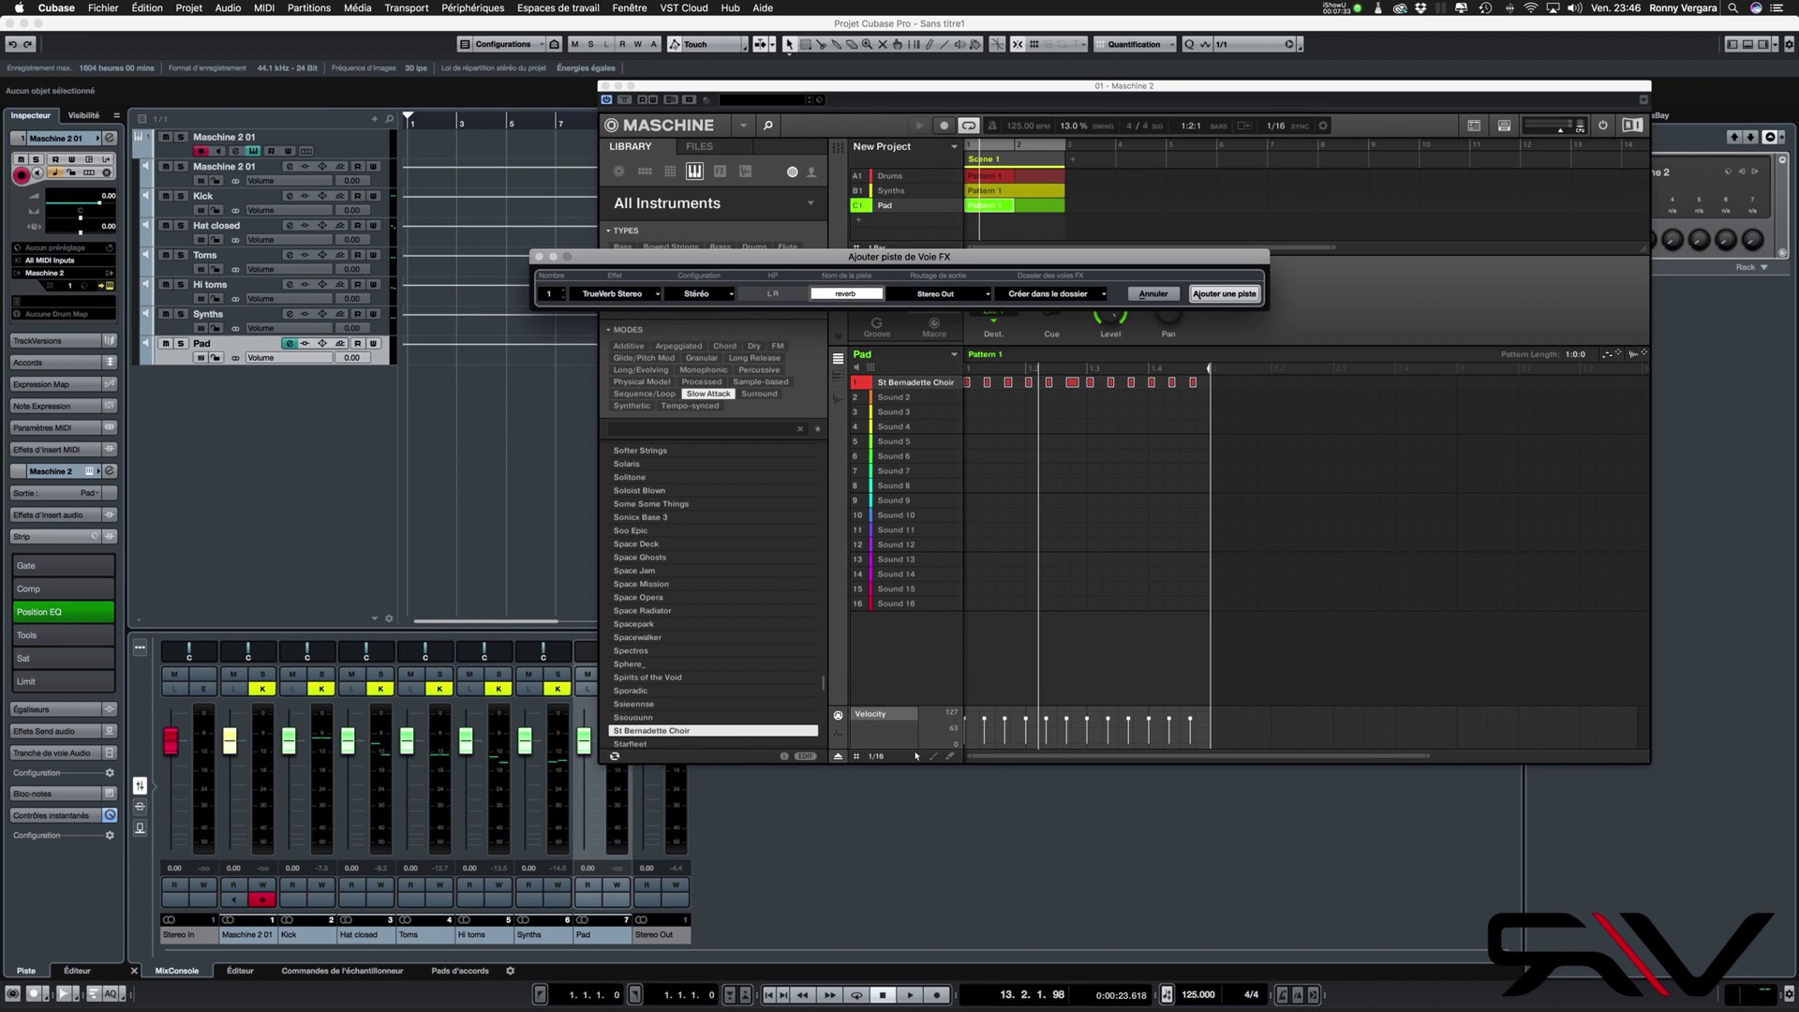
text(synth)
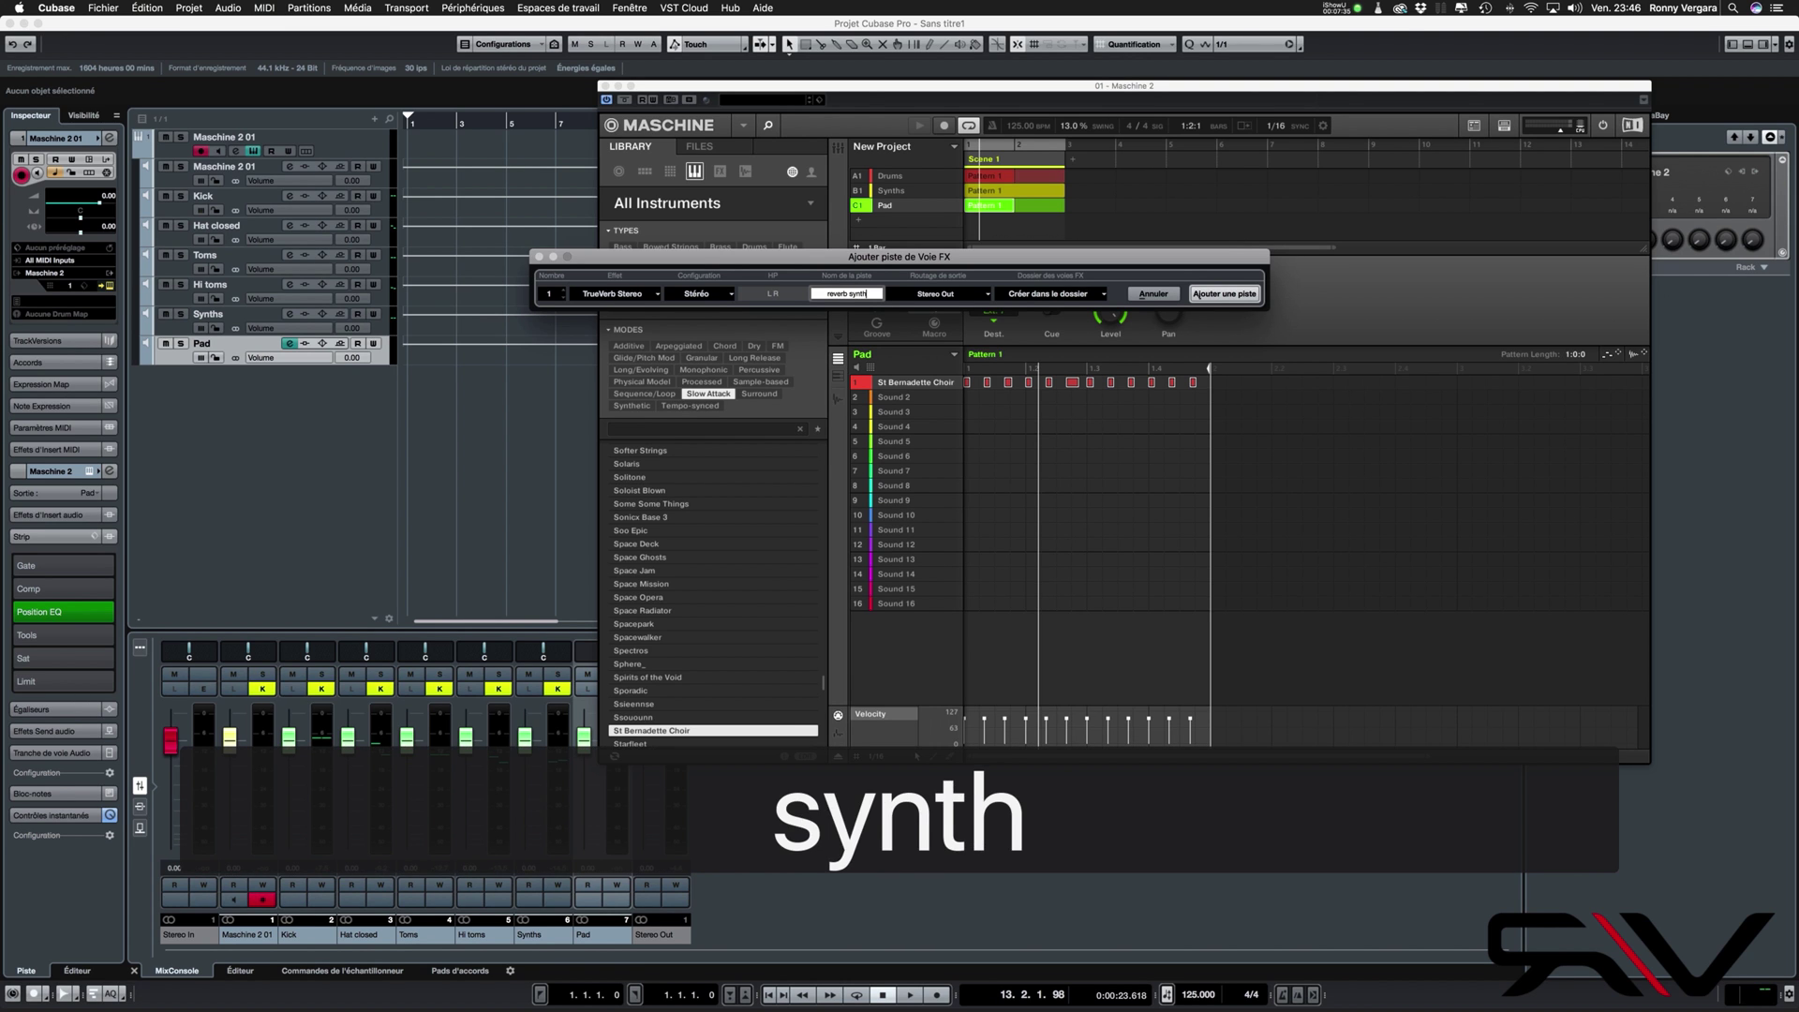
key(Return)
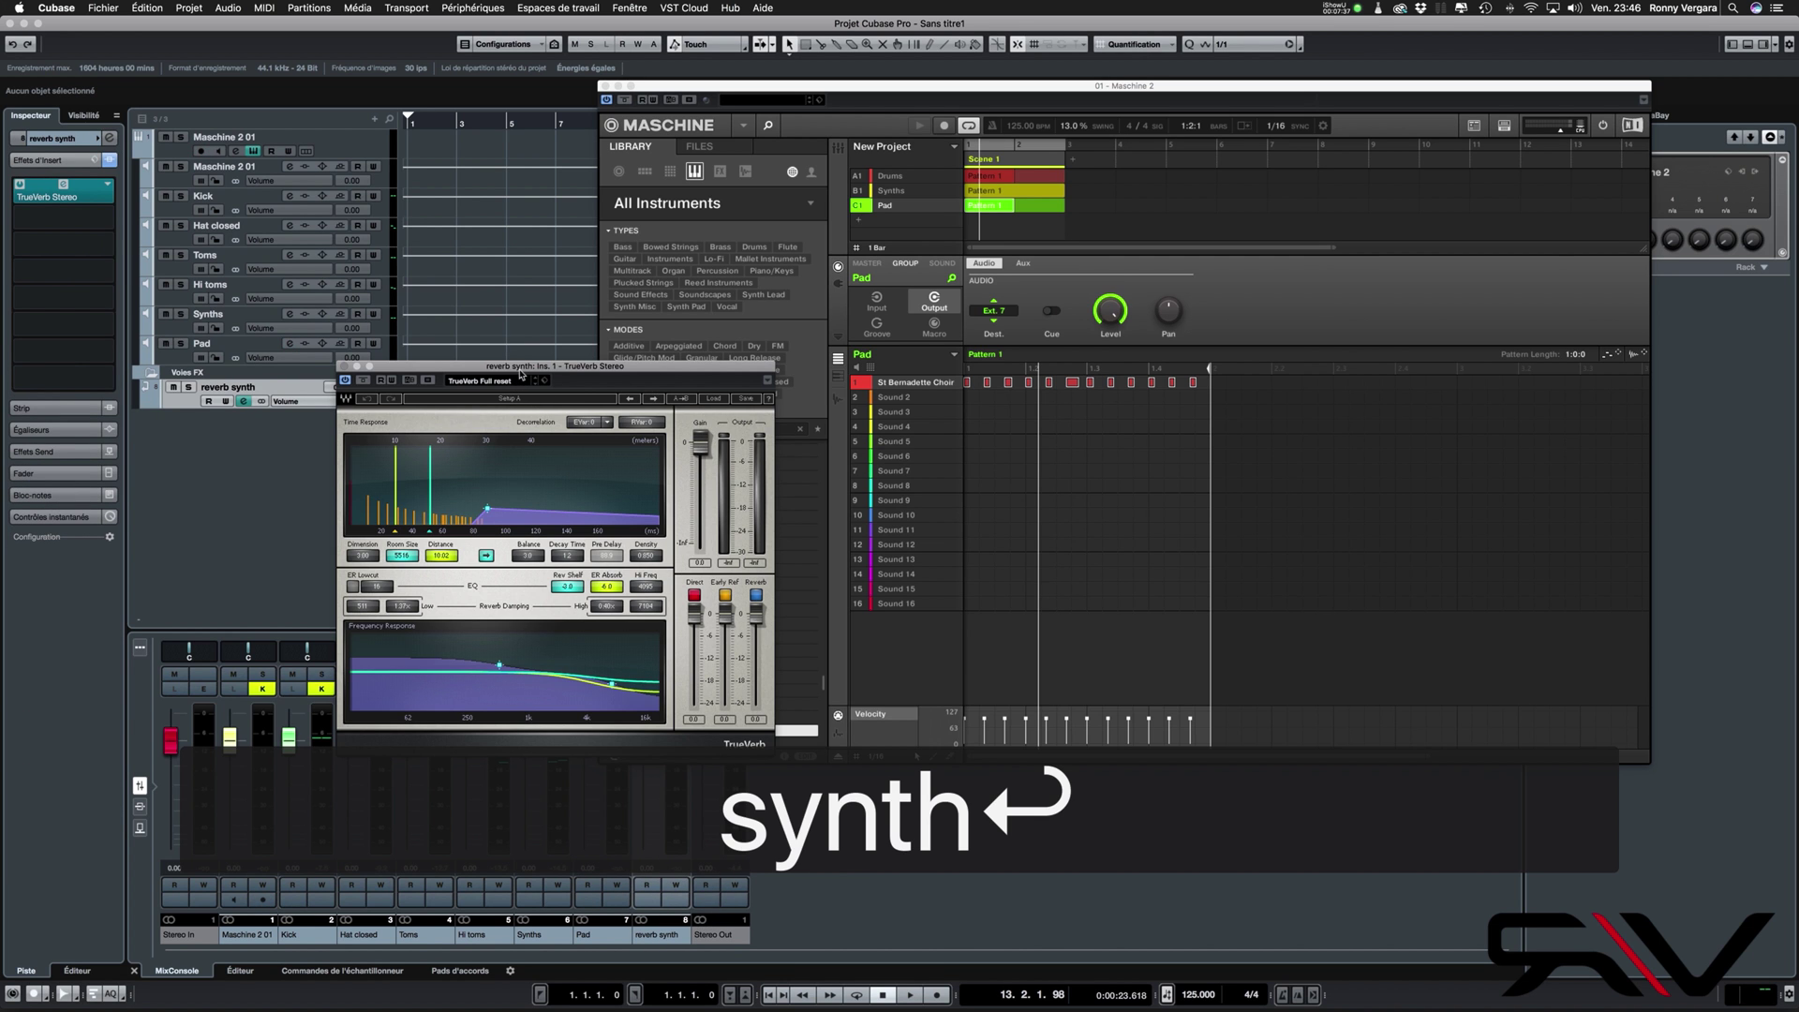
drag(521, 375, 974, 467)
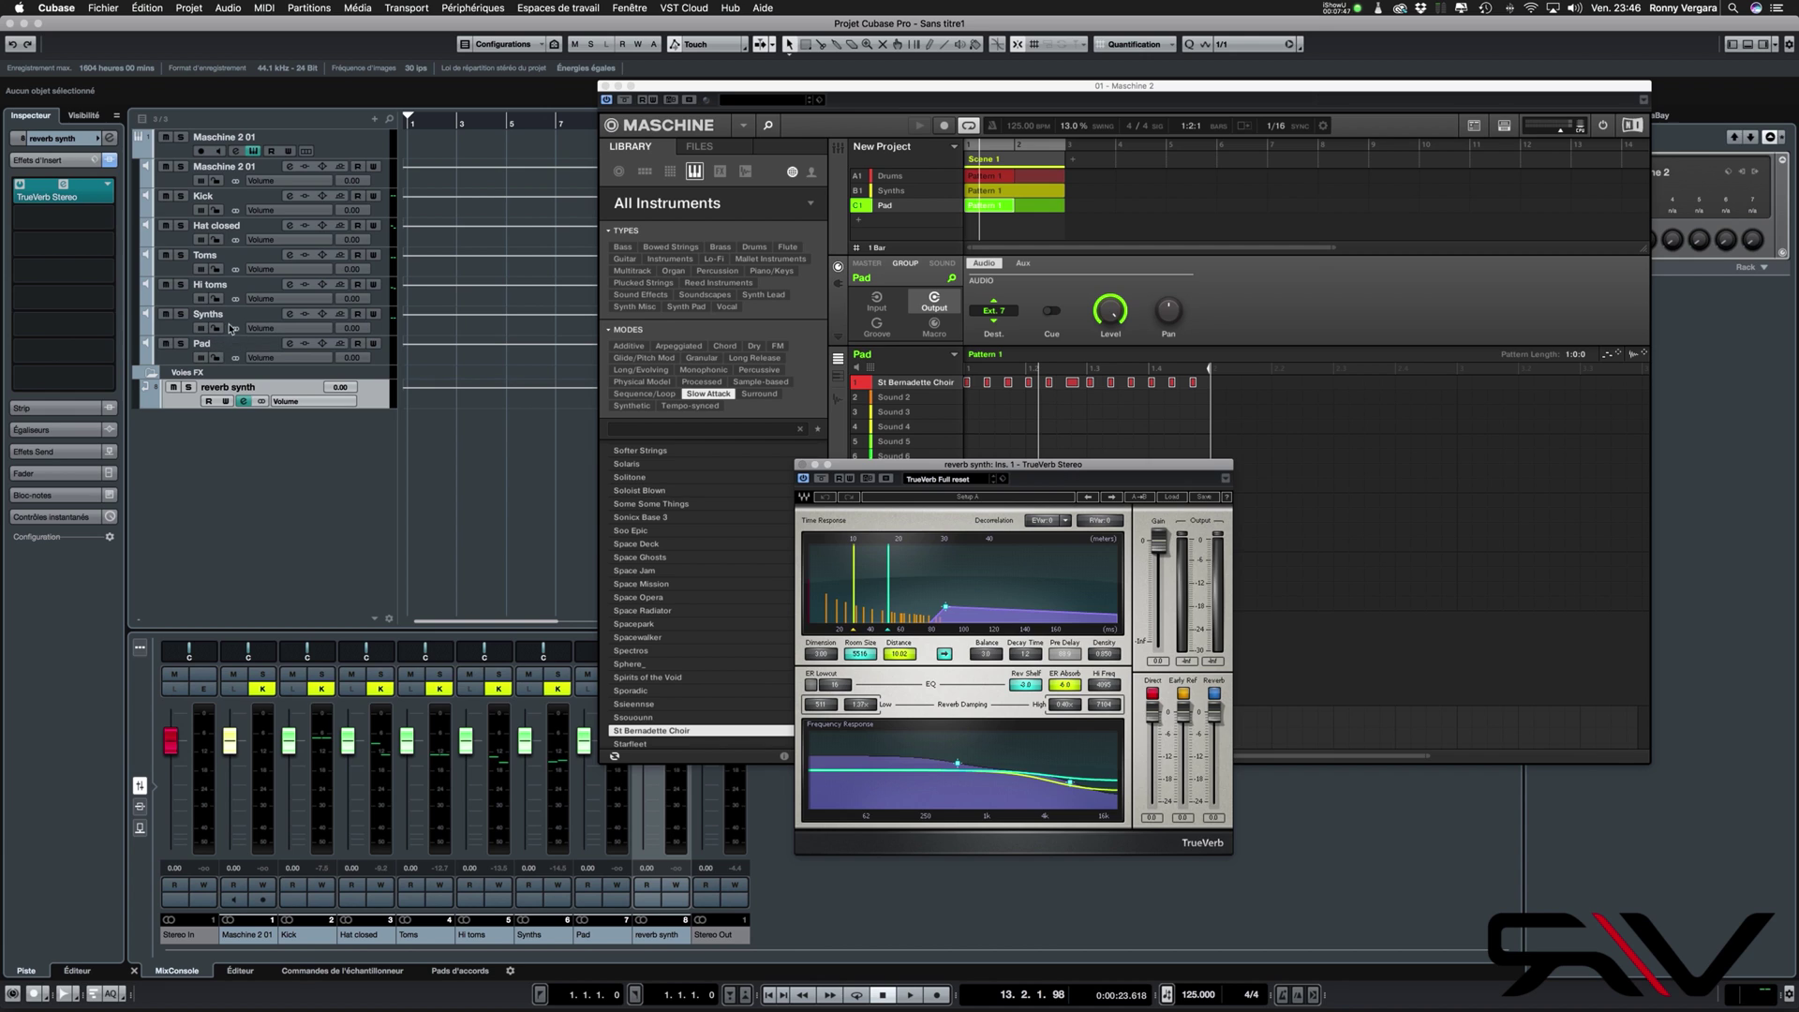
Open the channel settings of the Synths track, close the Maschine 2 window, and move the settings window clear of the TrueVerb window
click(375, 330)
click(292, 315)
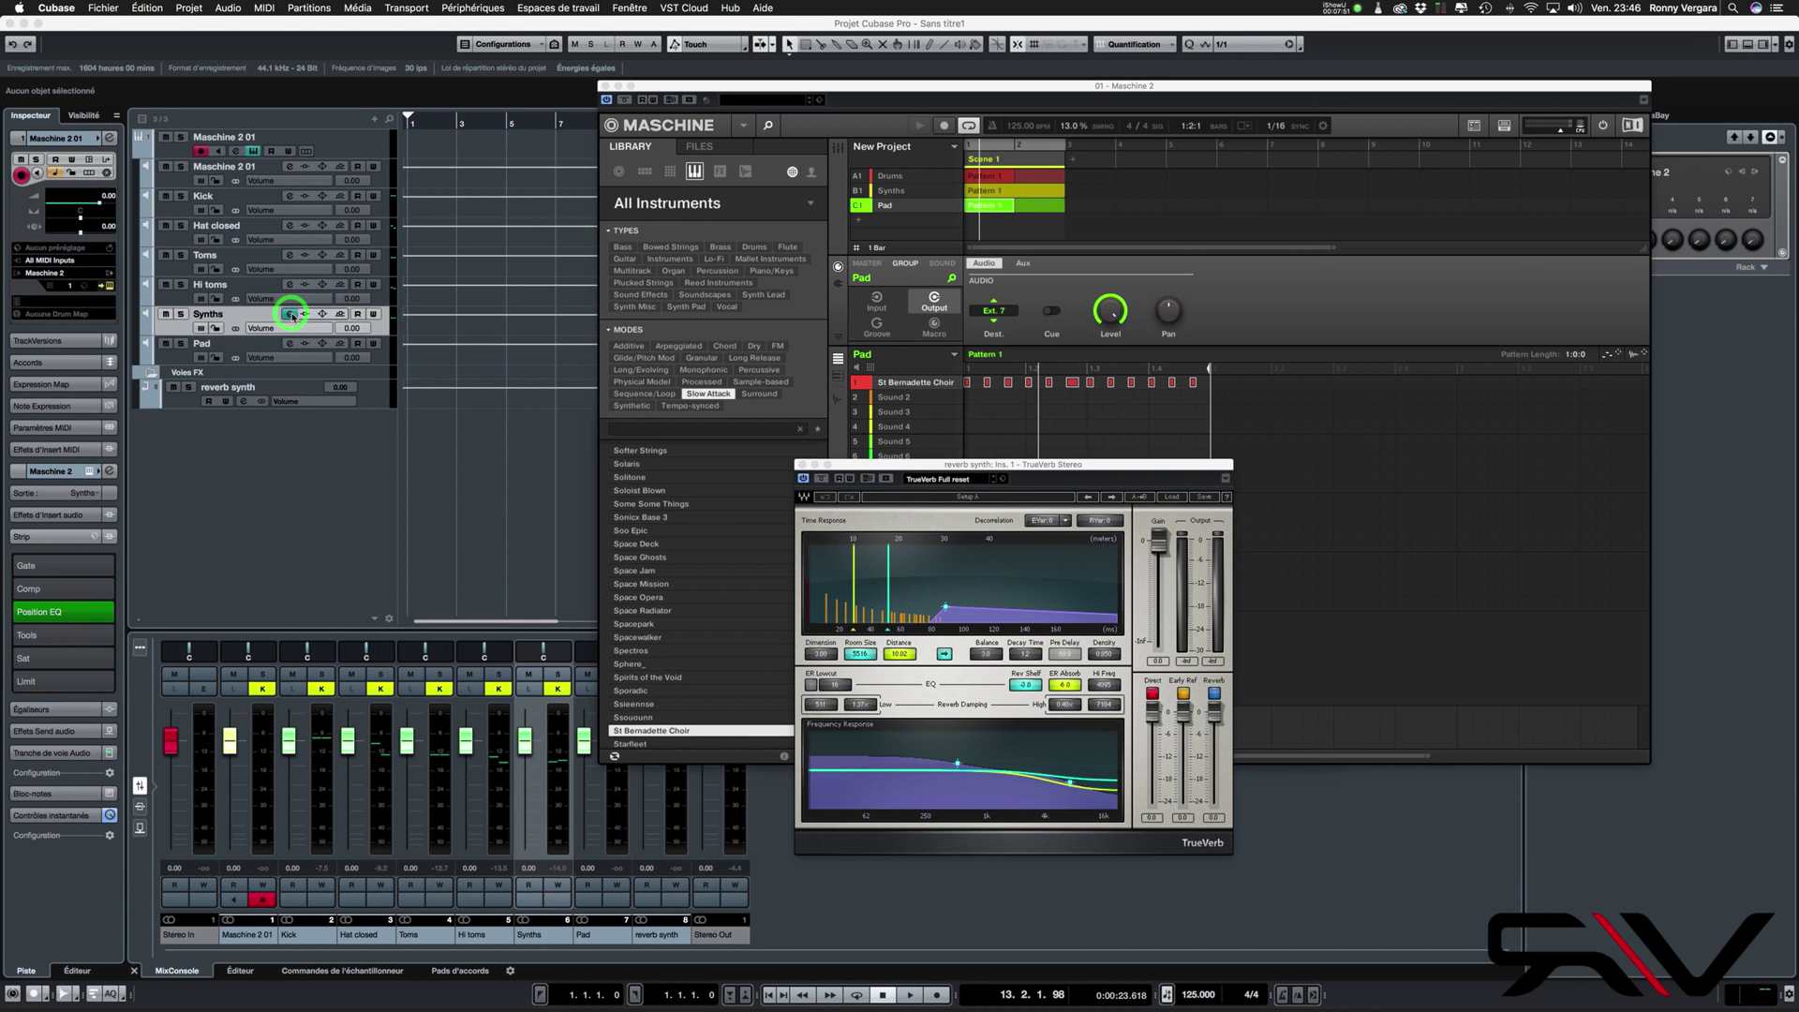
click(604, 86)
drag(811, 405, 708, 90)
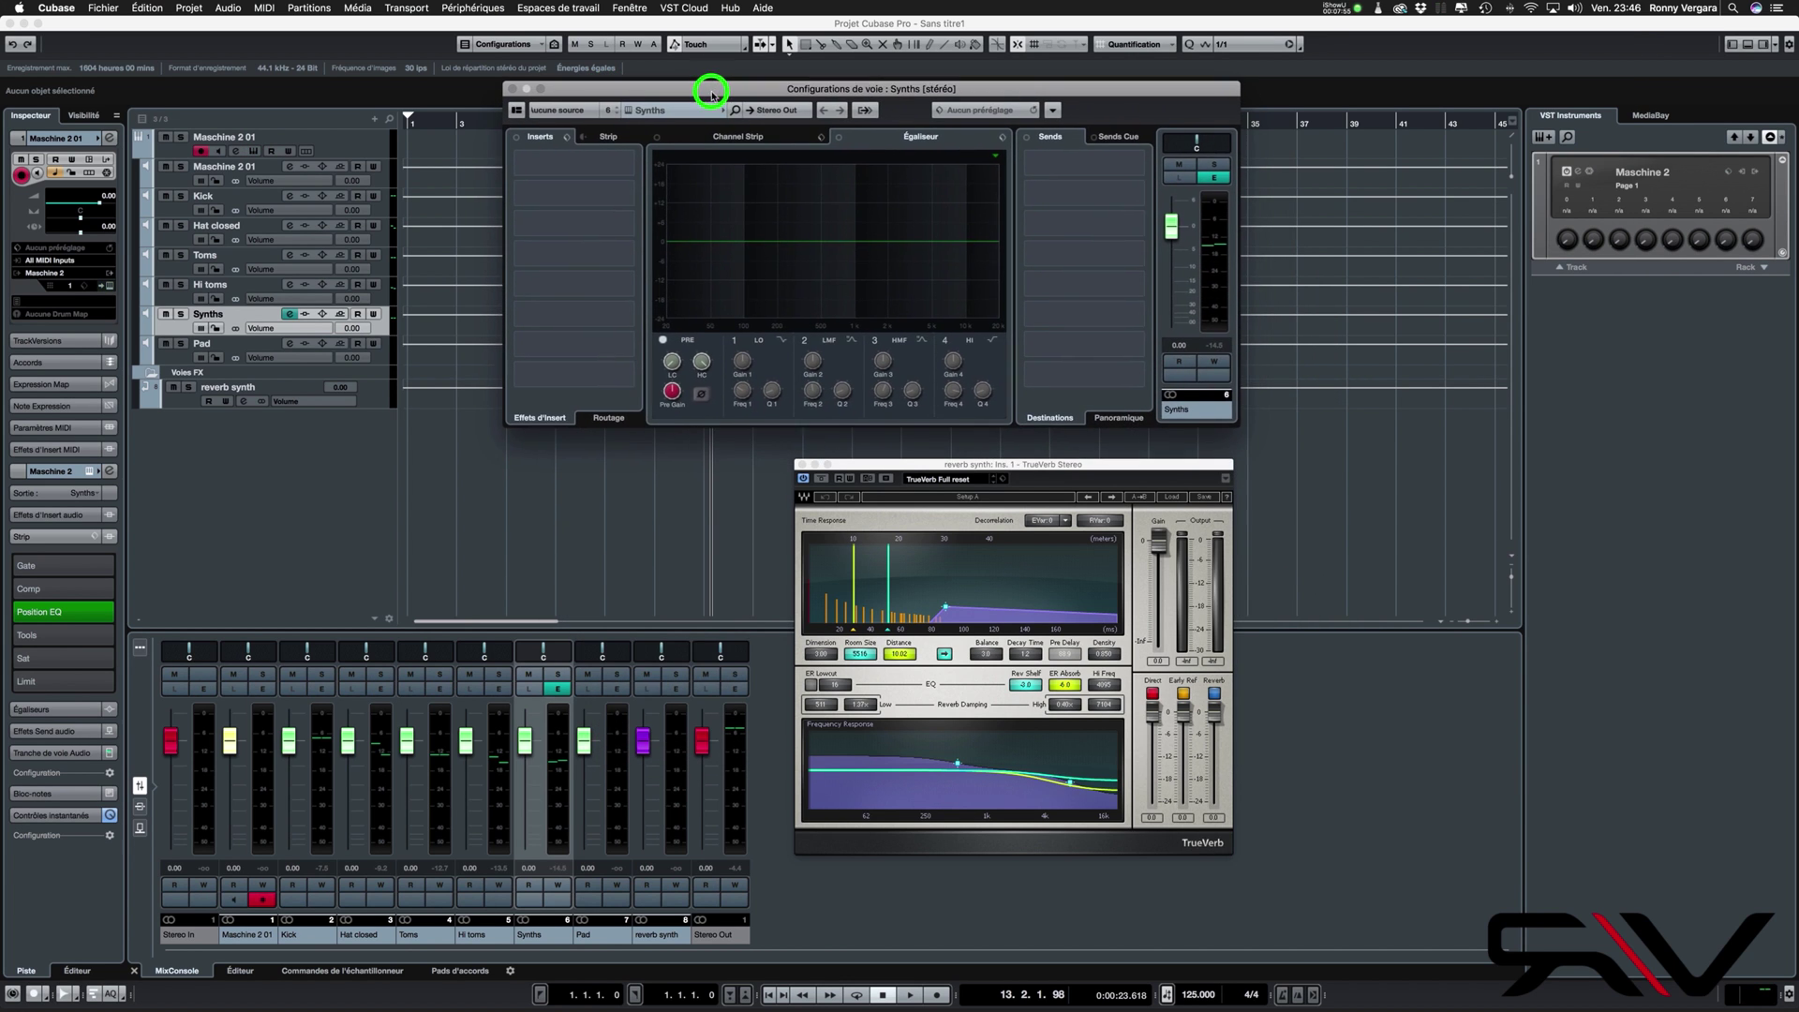
Add an active send from the Synths channel to reverb synth, with the send level at minus infinity
click(1079, 165)
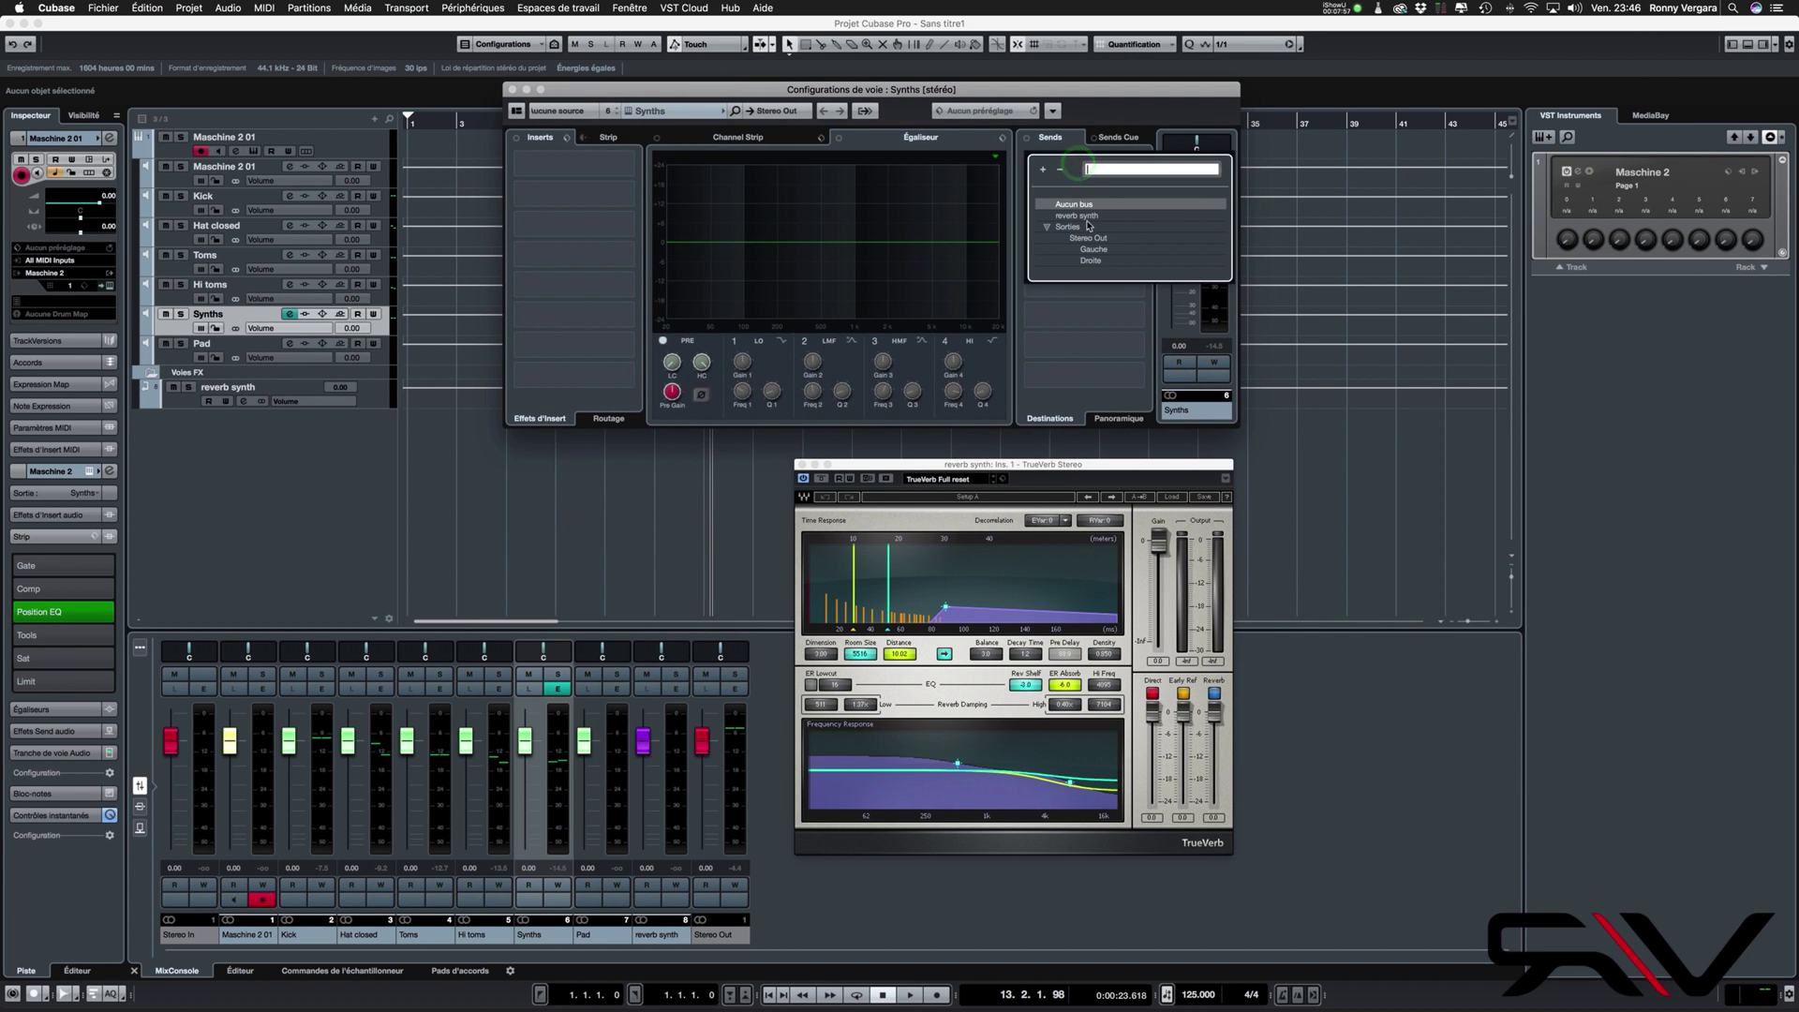
click(1078, 216)
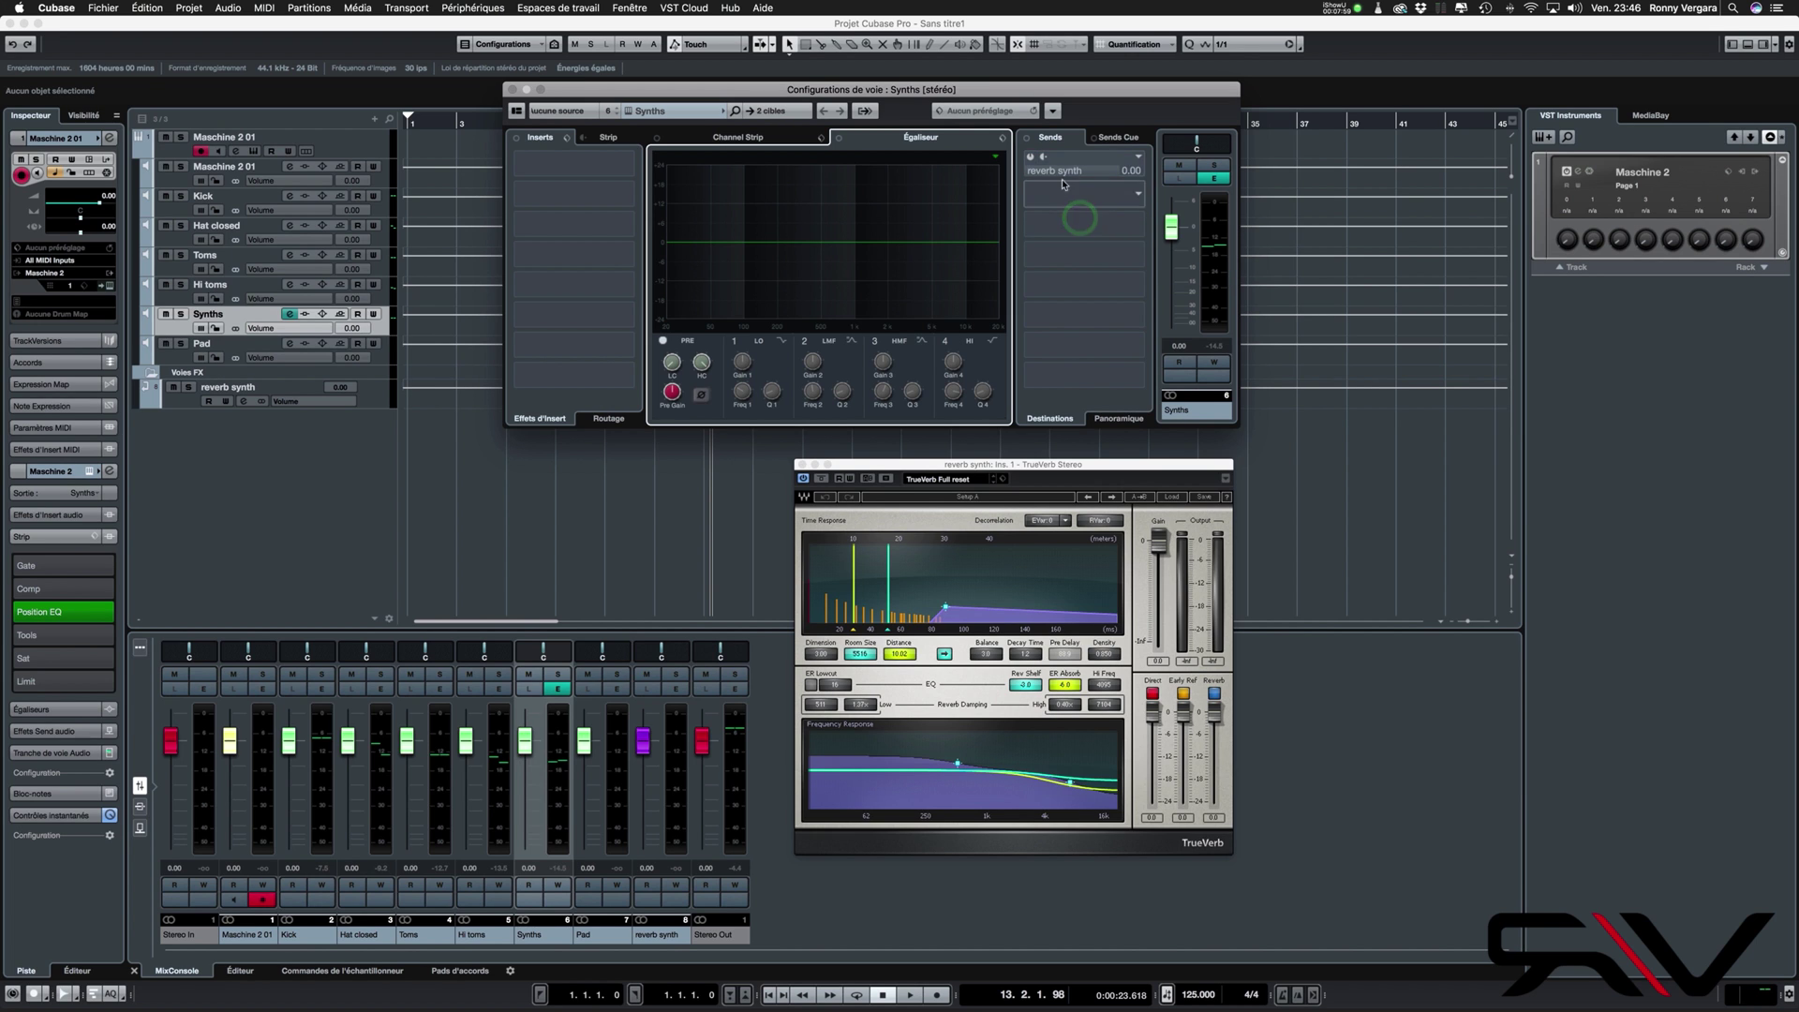
click(1029, 157)
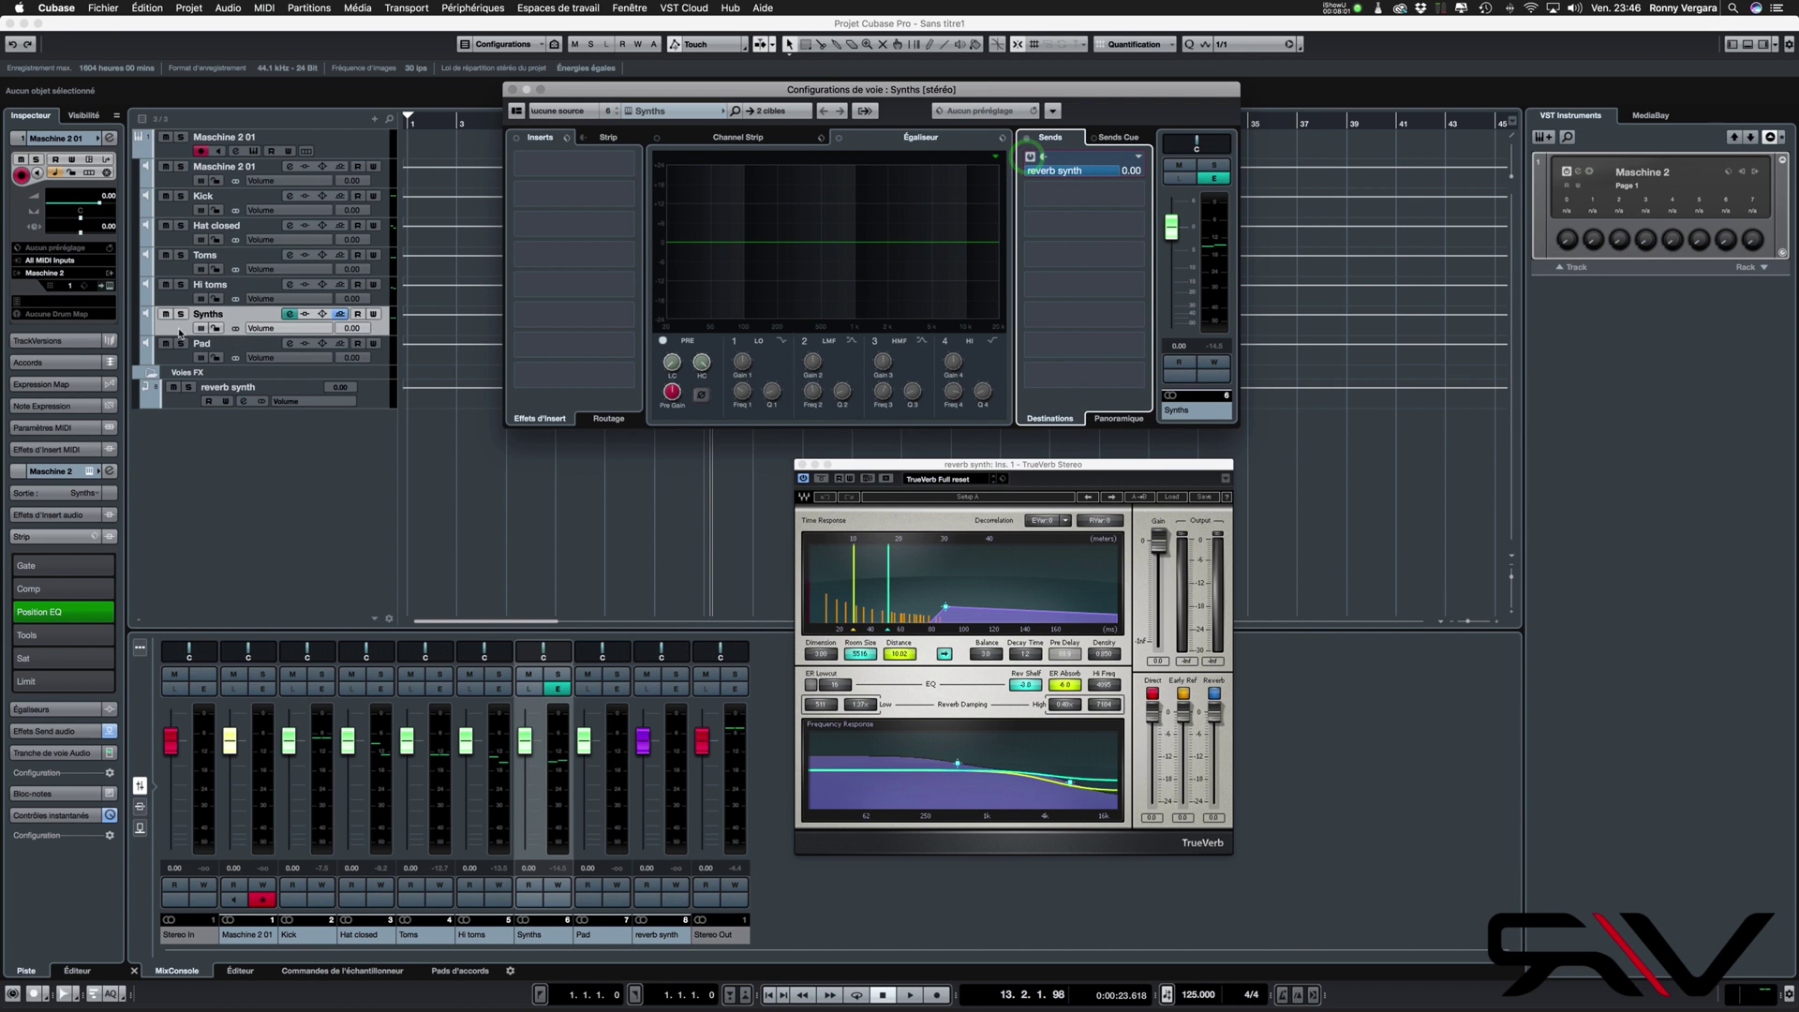
drag(1094, 171, 931, 178)
Solo the Synths track, start playback, and raise its reverb synth send level to 4.87
click(181, 314)
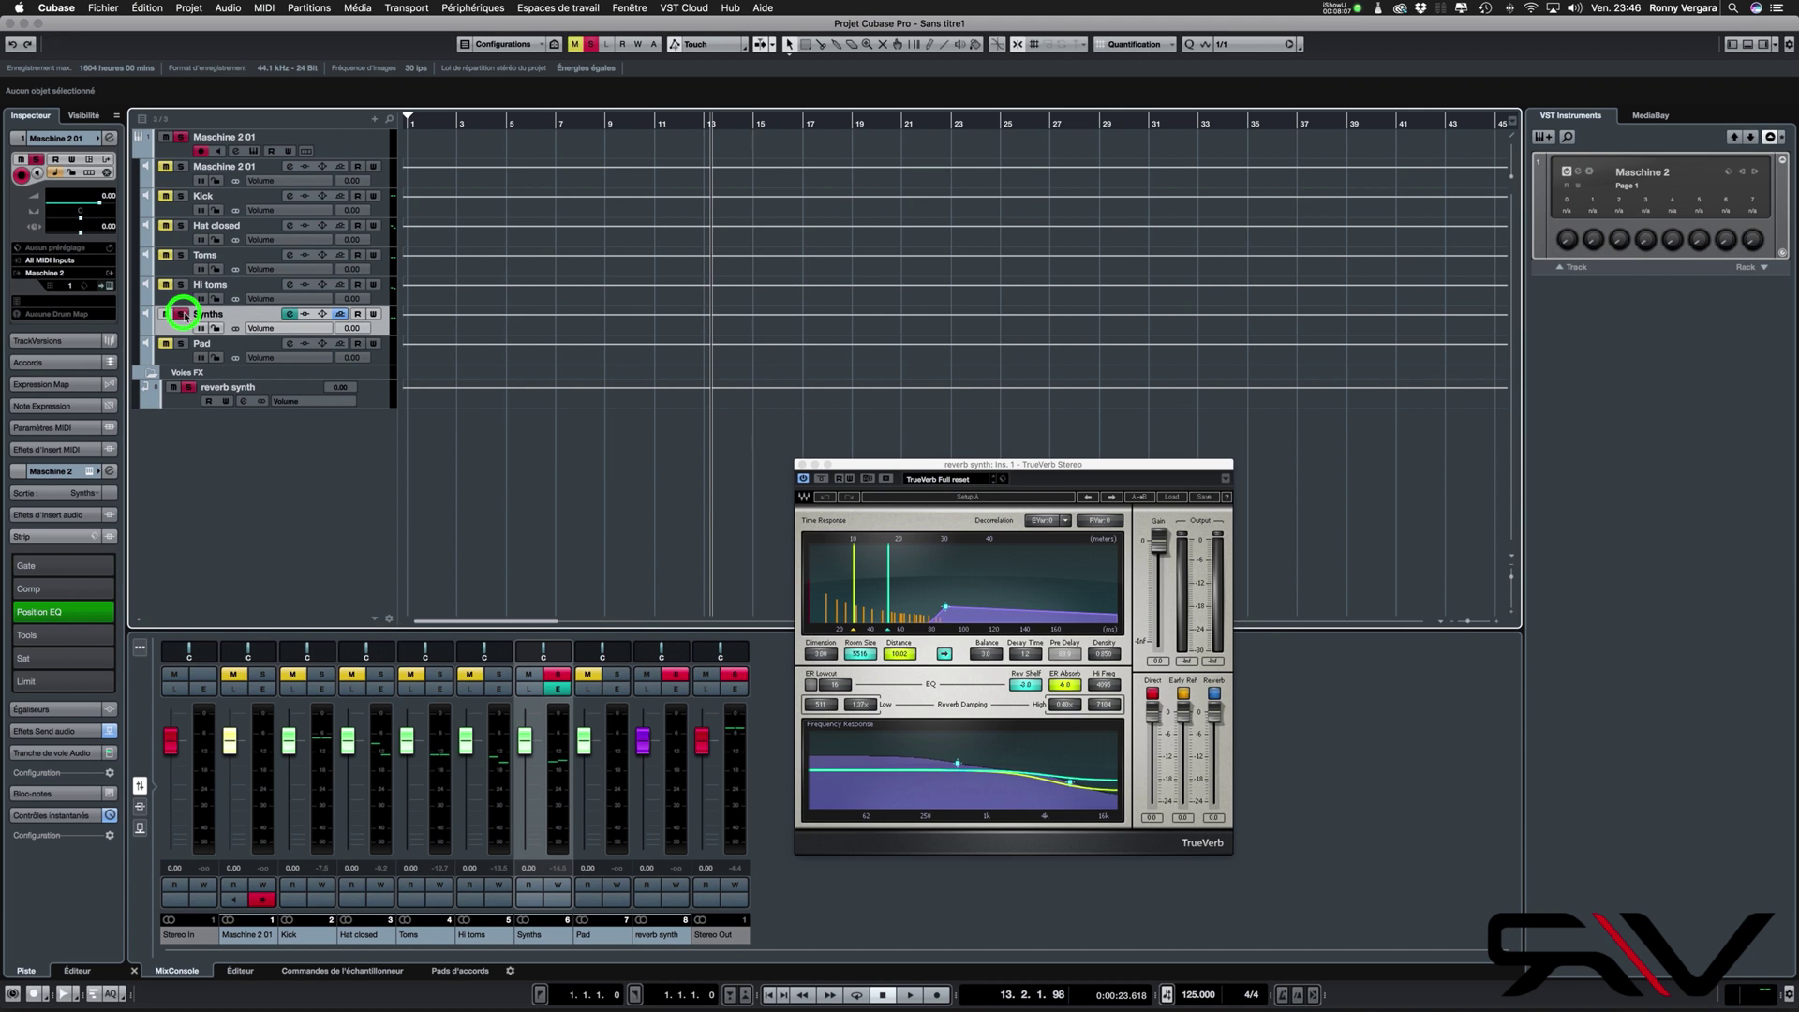
click(301, 315)
click(291, 314)
key(space)
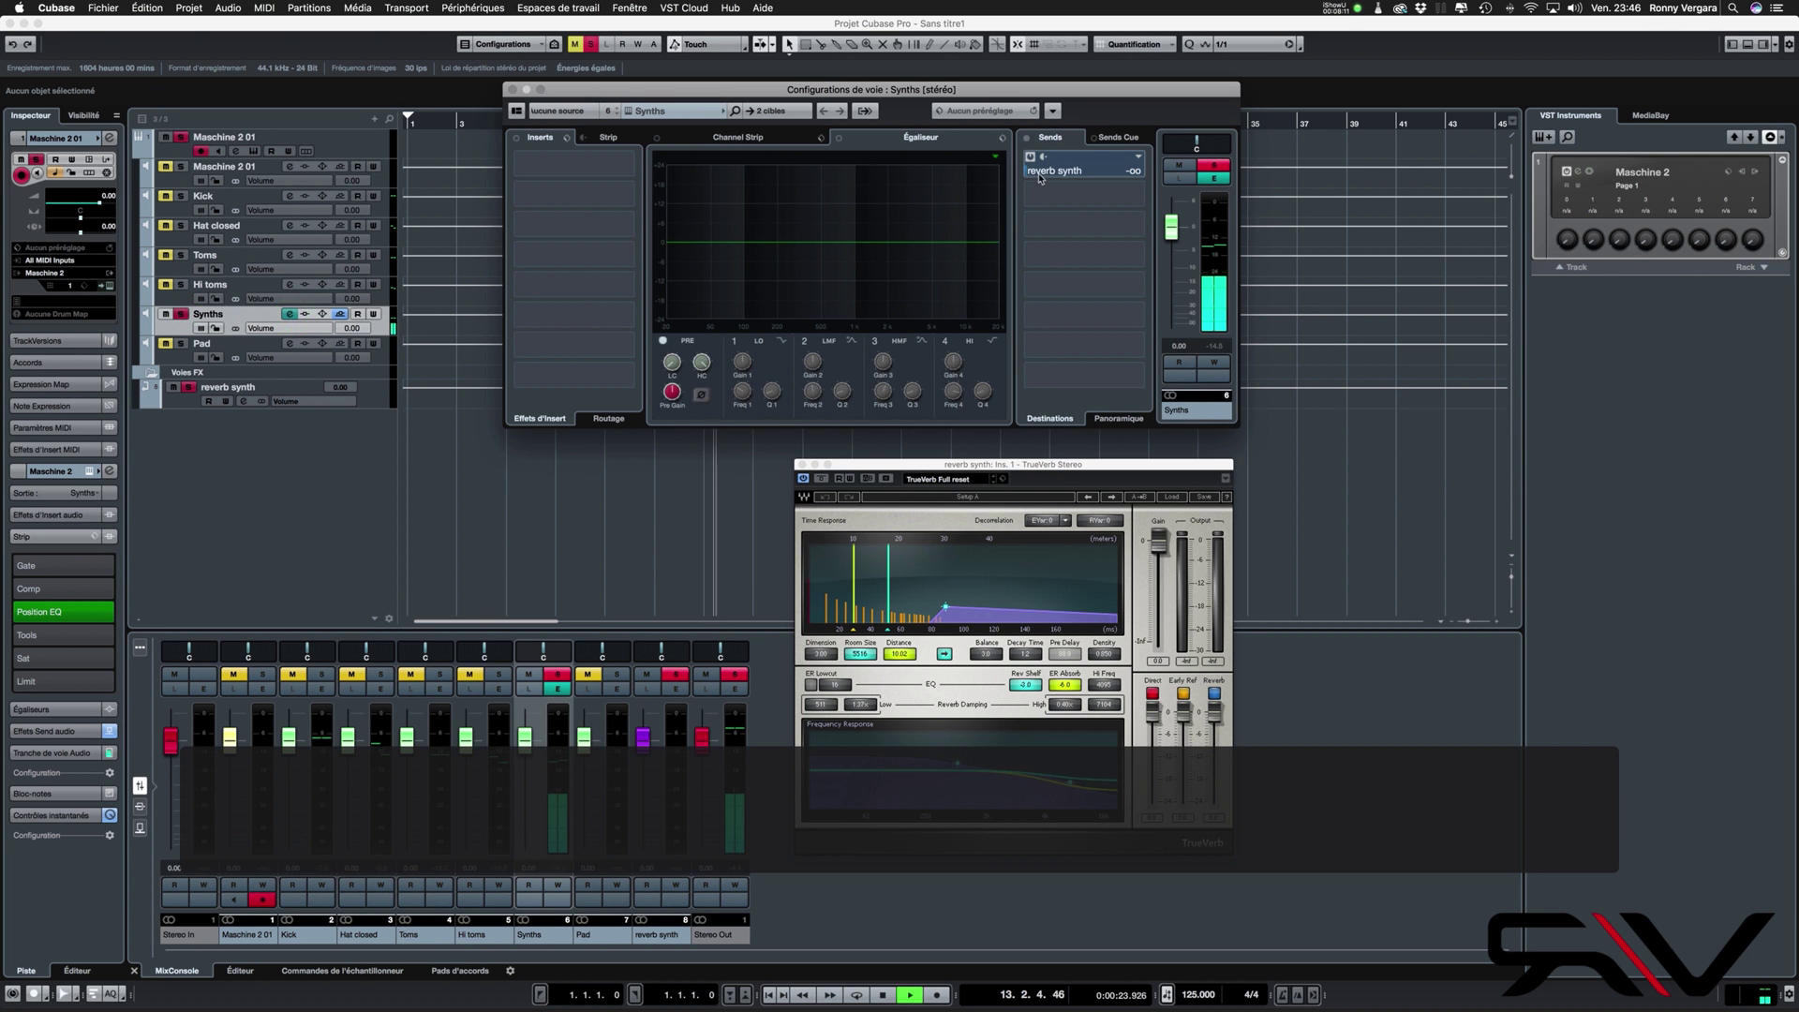
drag(1040, 178, 1134, 177)
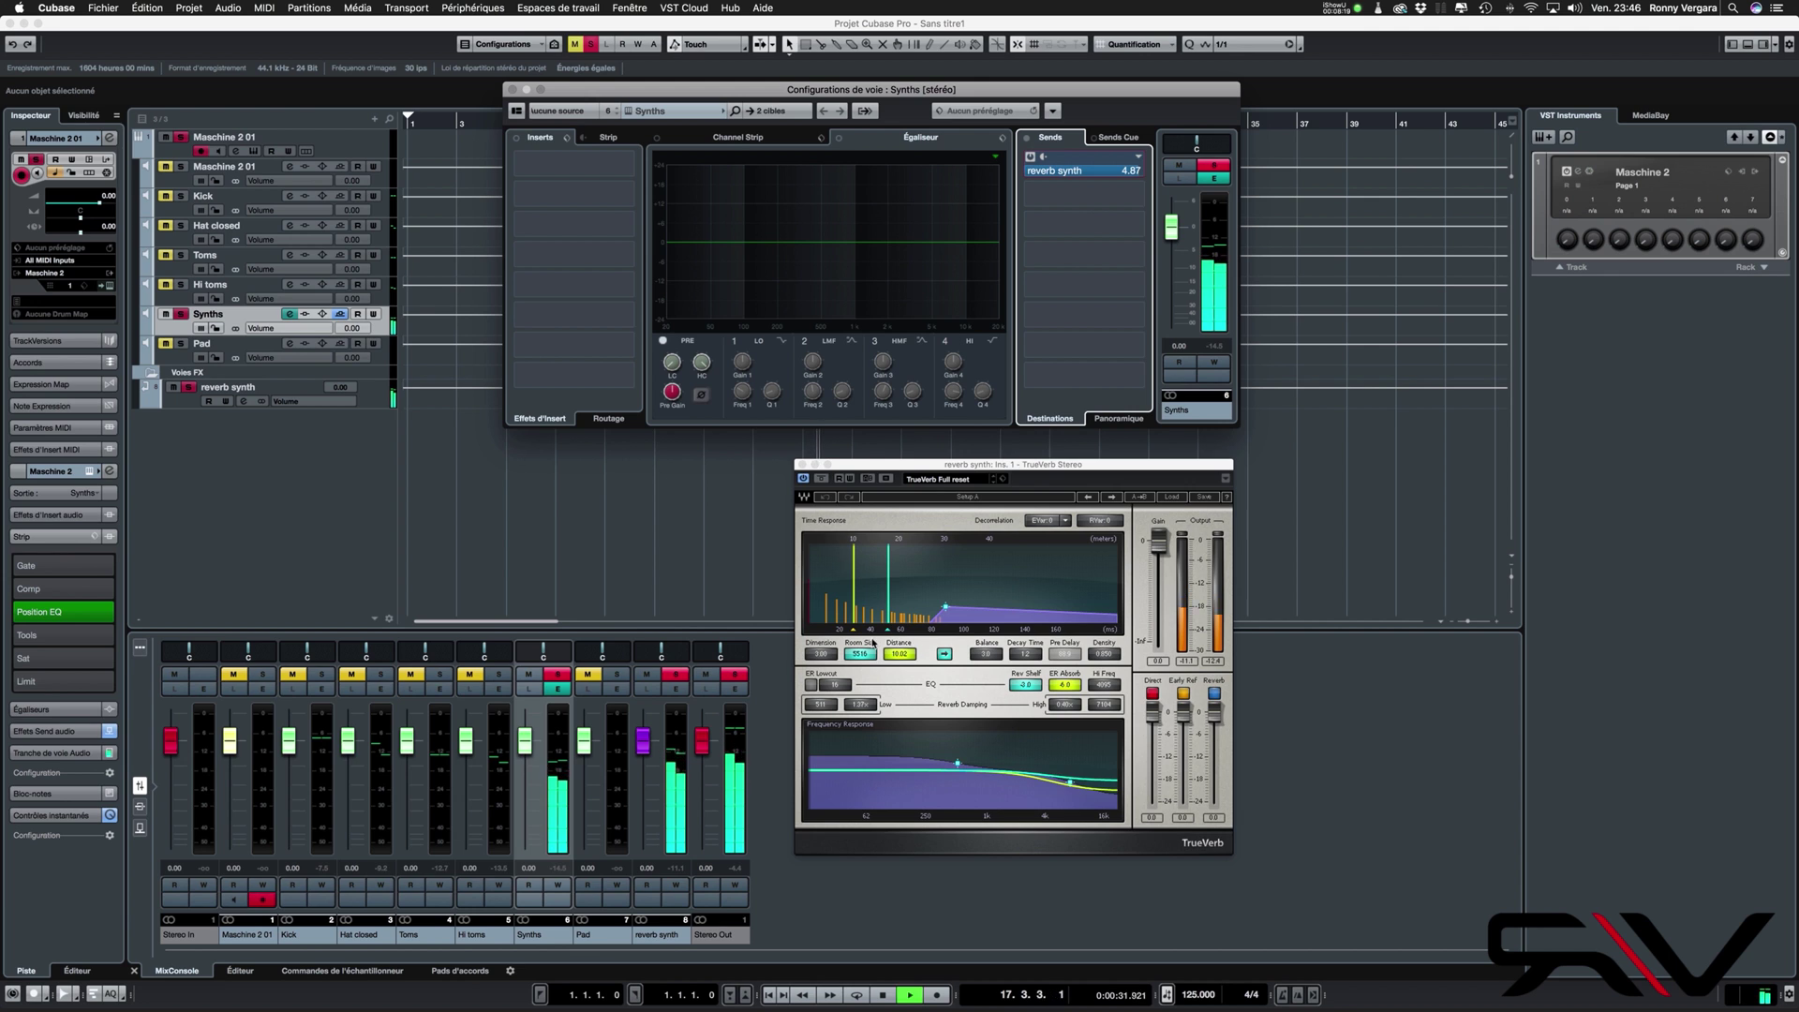
Shape the TrueVerb reverb during playback with a shorter distance, longer decay, lower low-damping frequency, and reduced direct and early reflection levels
drag(898, 655, 830, 653)
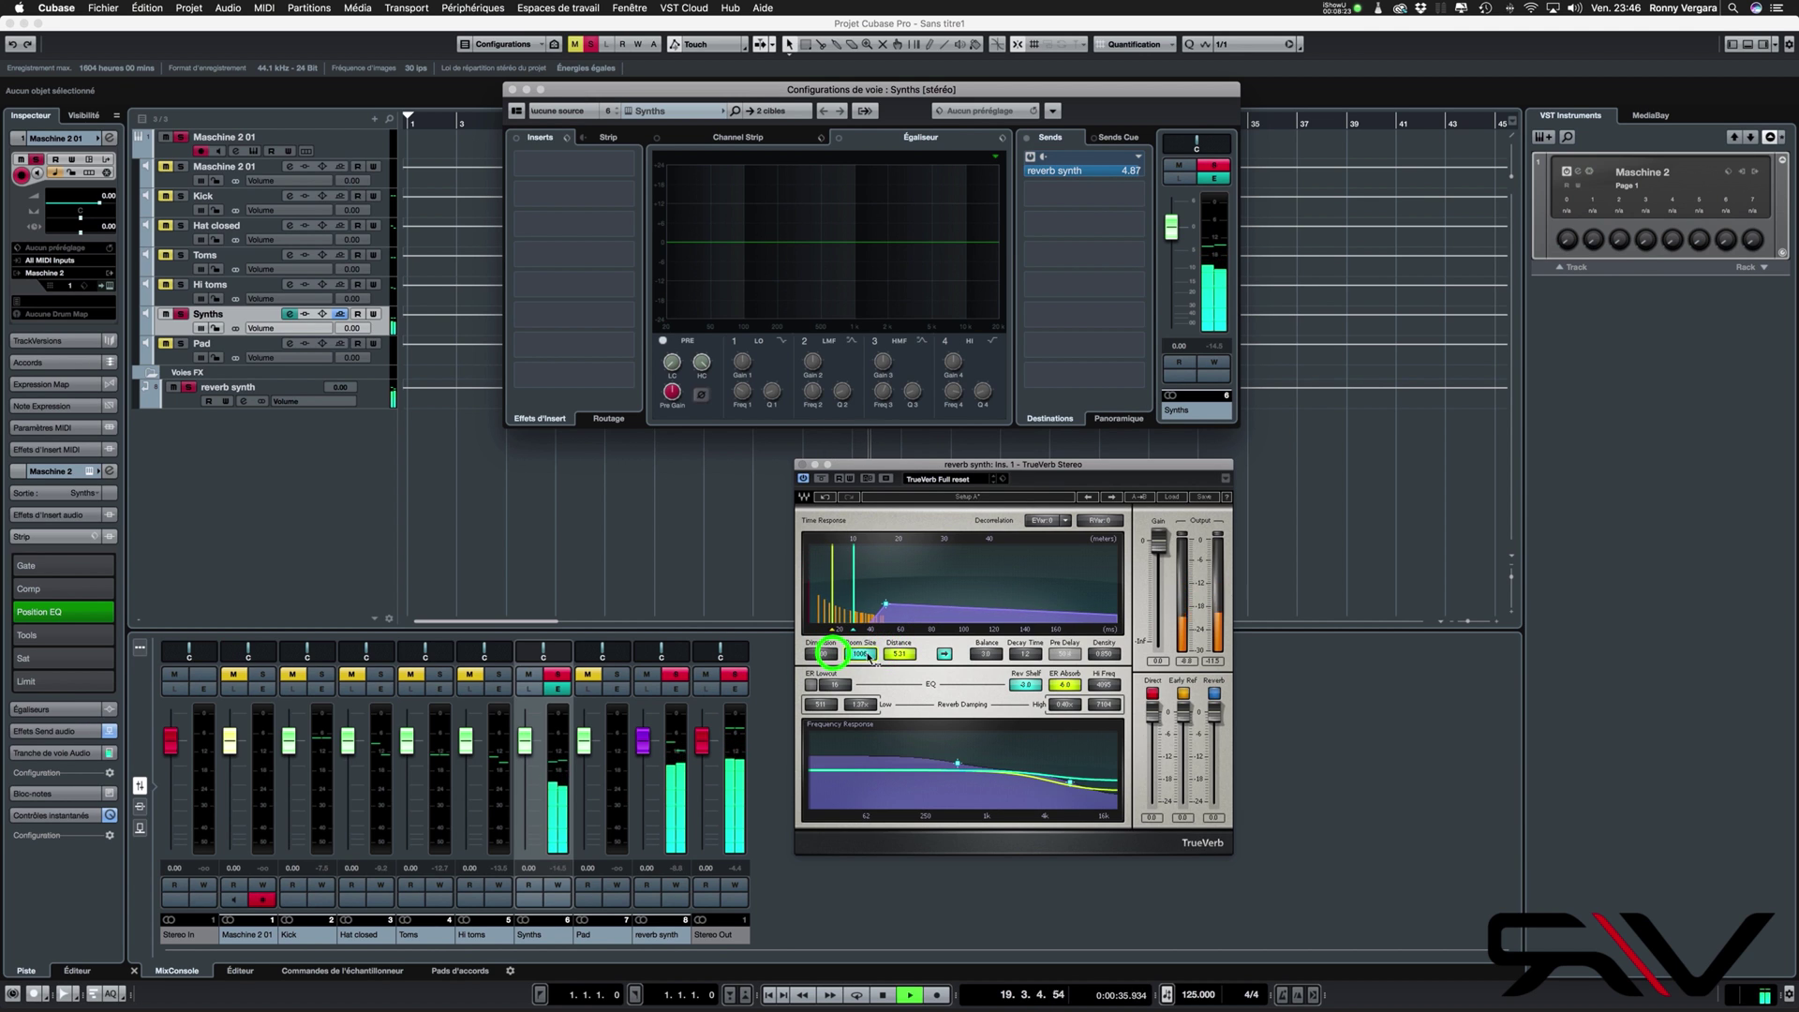
drag(989, 653, 1026, 622)
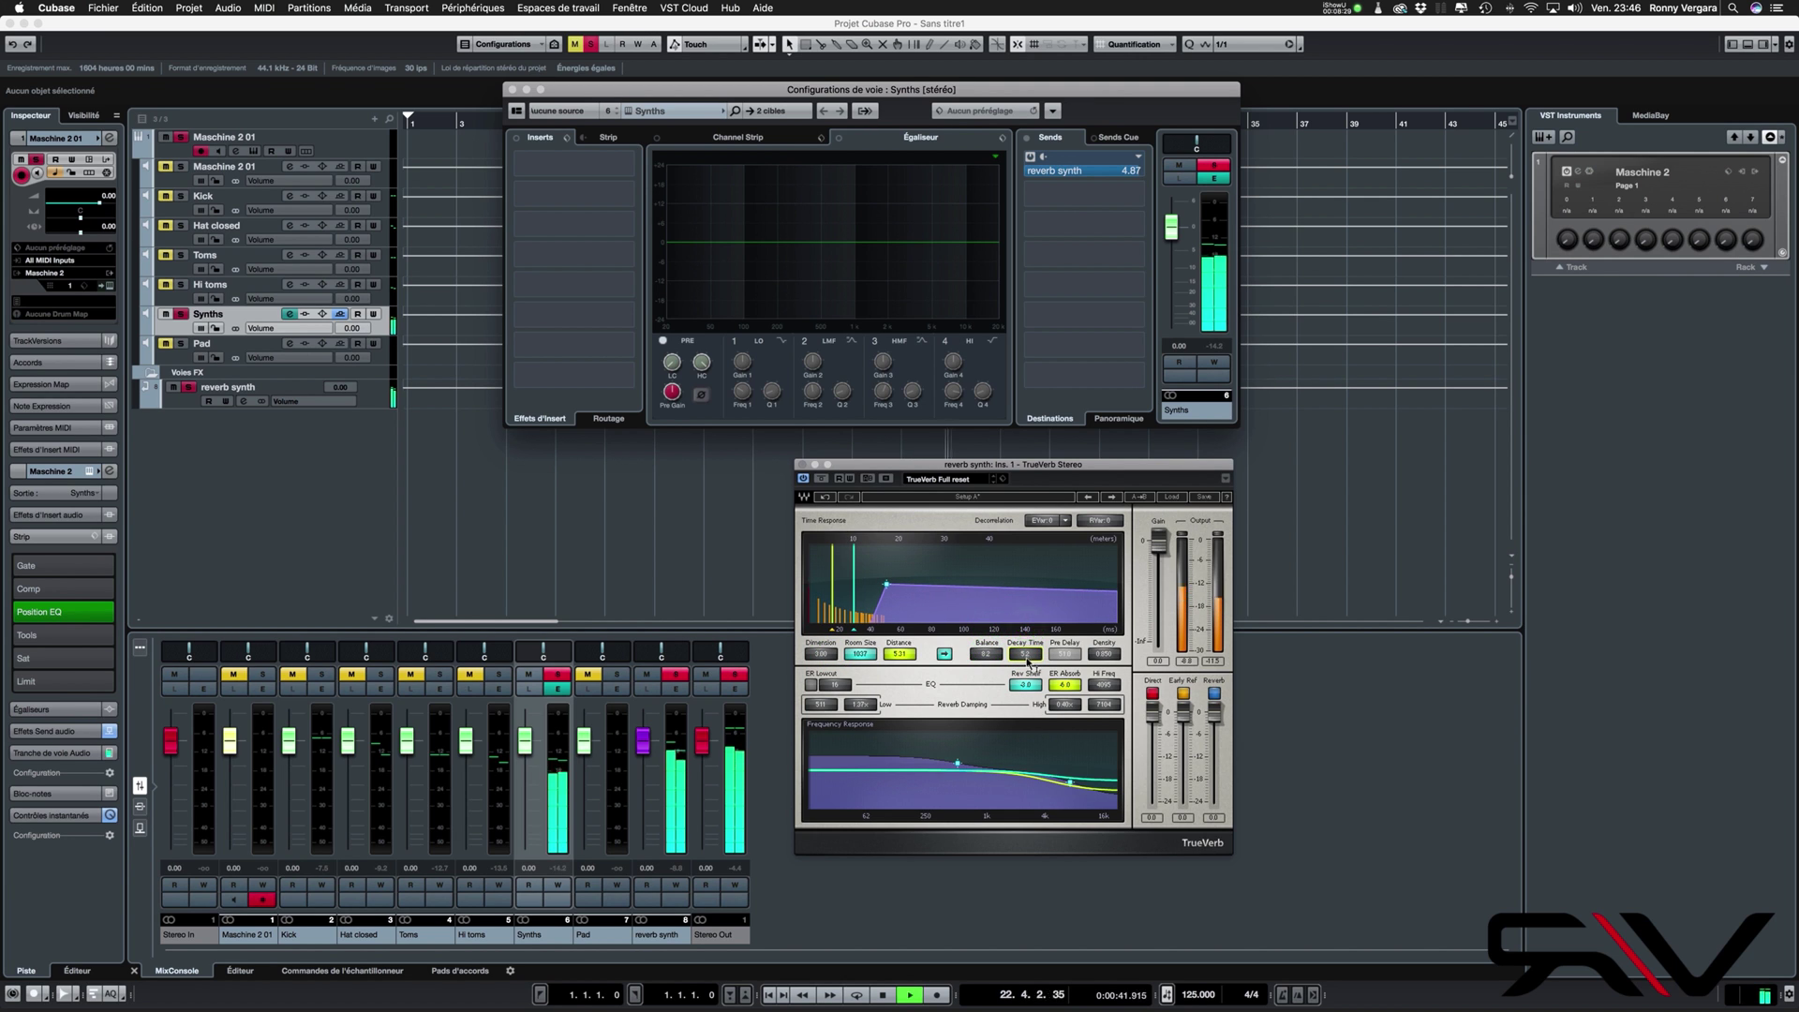
drag(957, 761, 879, 802)
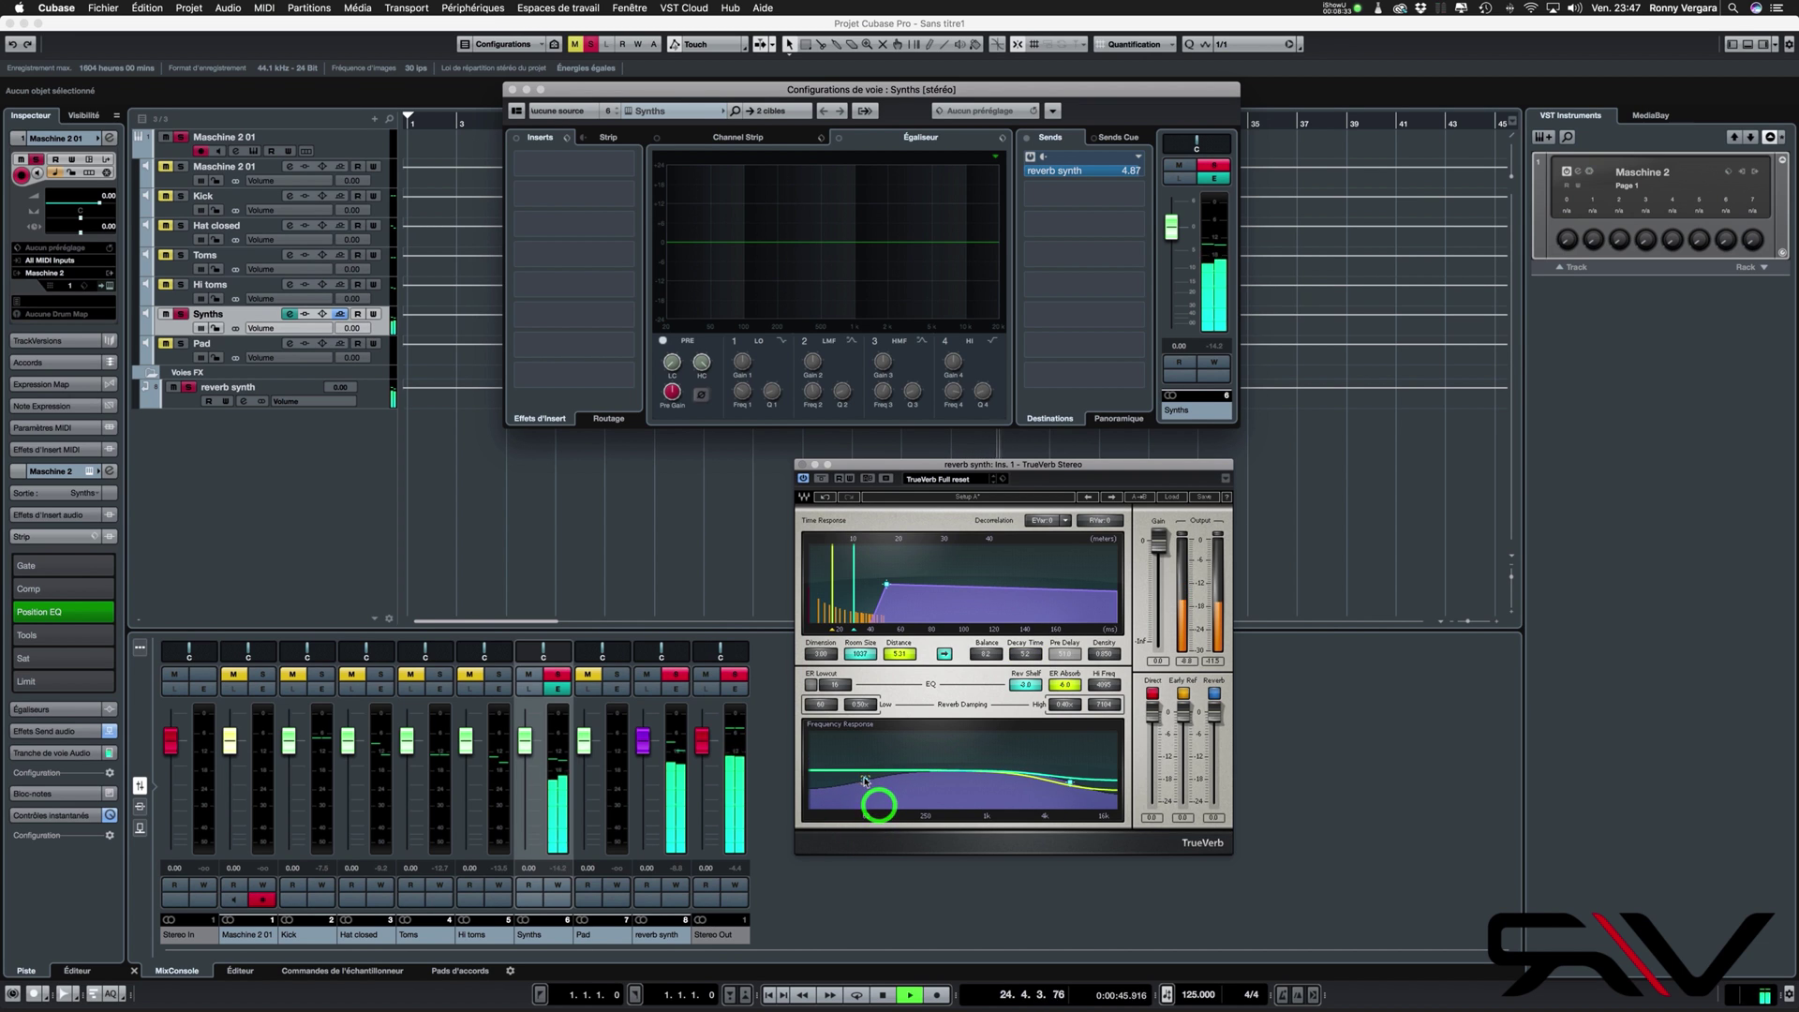
mouse_move(1152, 712)
mouse_down()
mouse_move(1154, 755)
mouse_move(1150, 722)
mouse_move(1184, 729)
mouse_up()
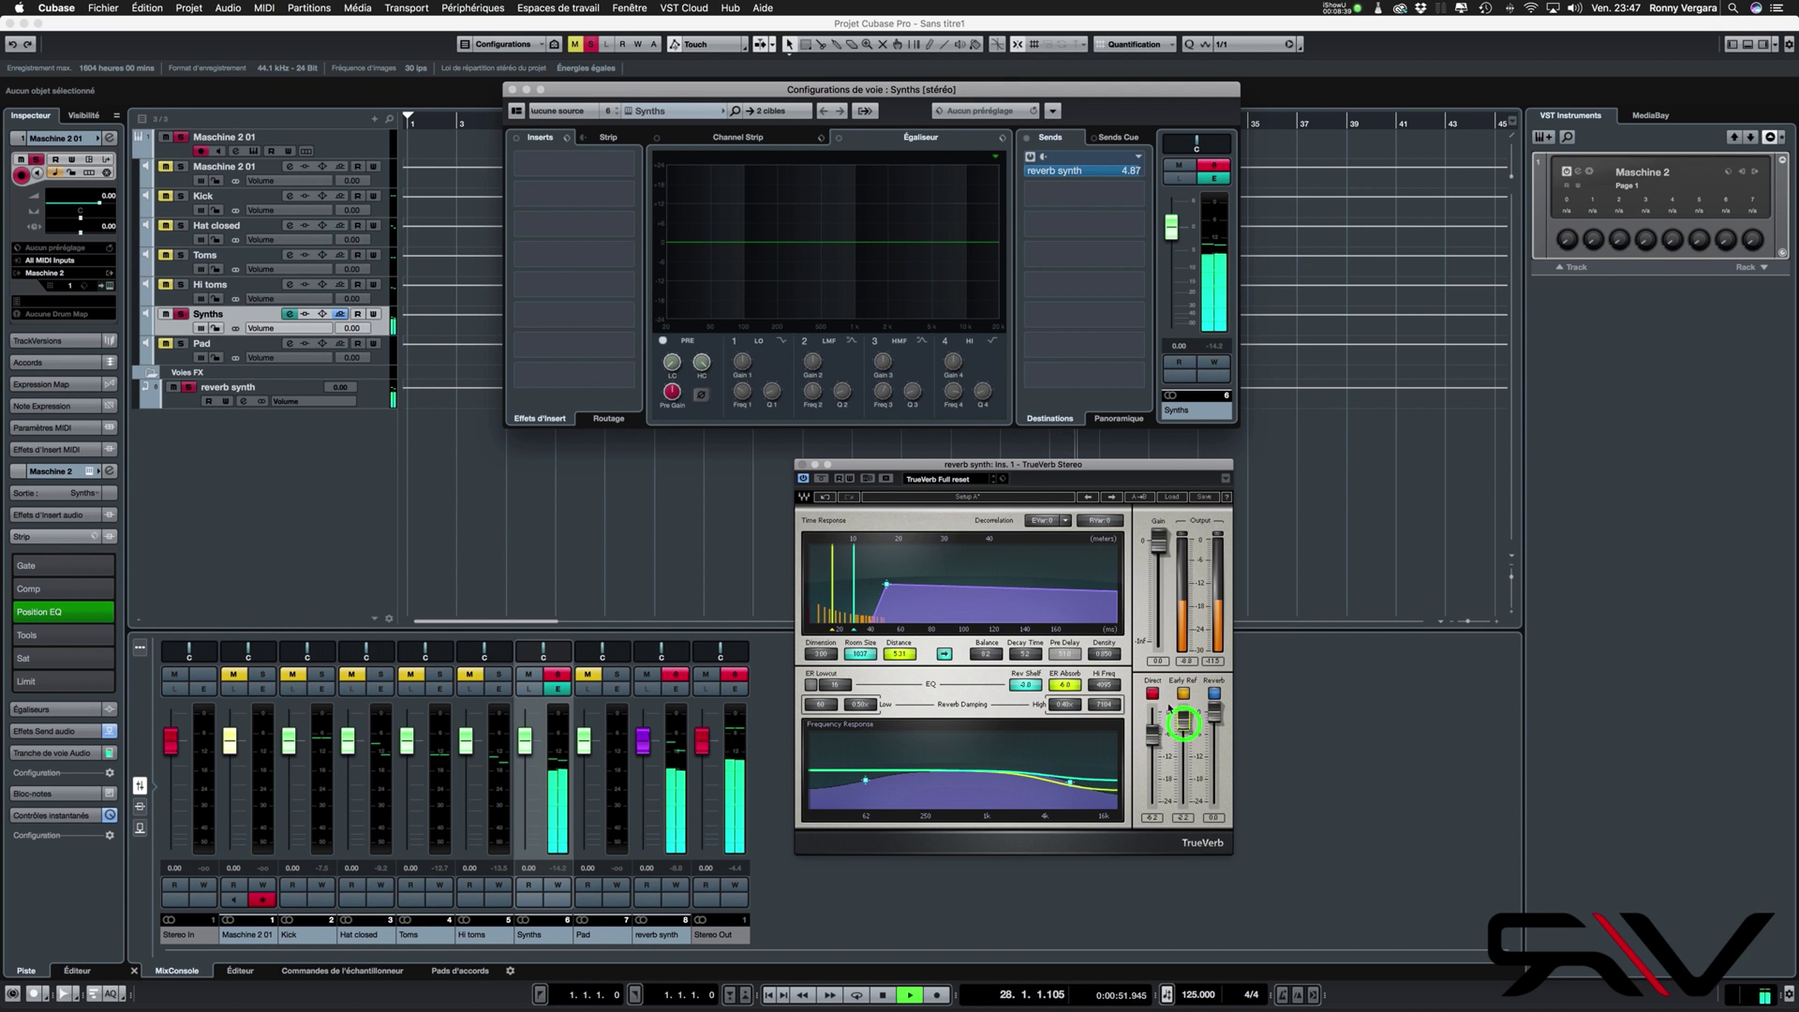
key(space)
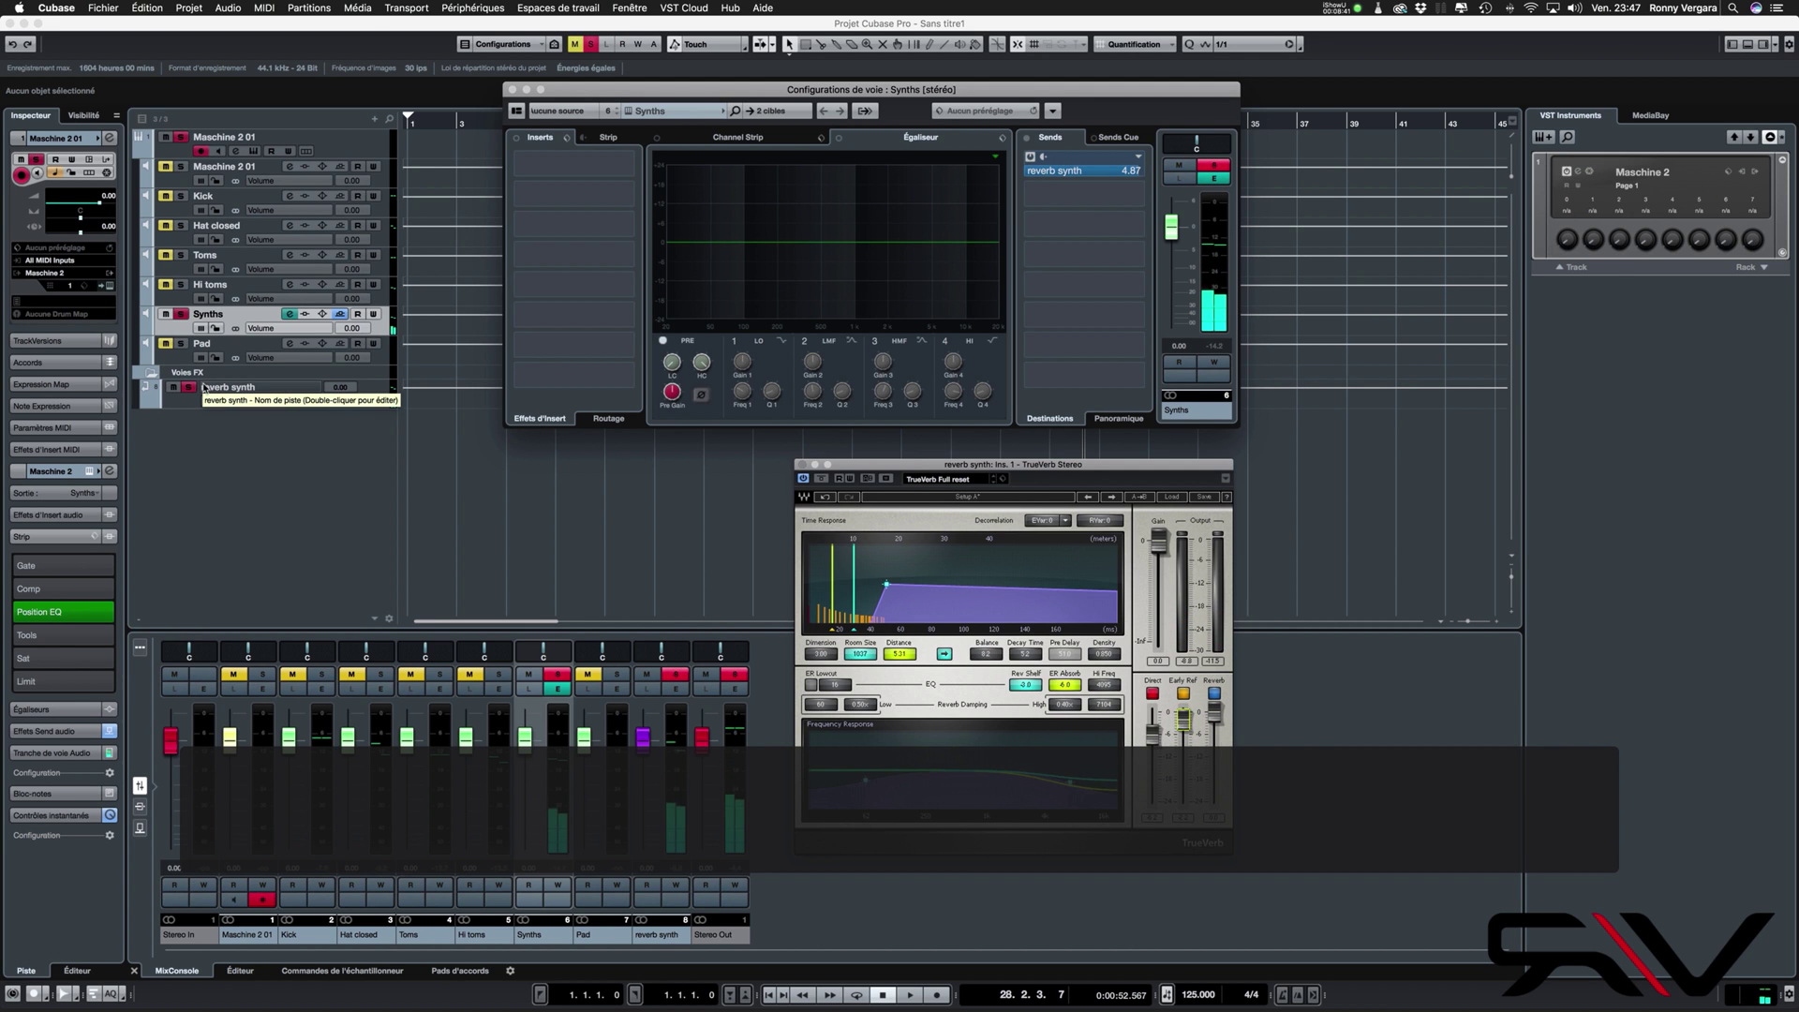
Clear the solo and return the Synths channel's reverb synth send level to minus infinity
click(181, 138)
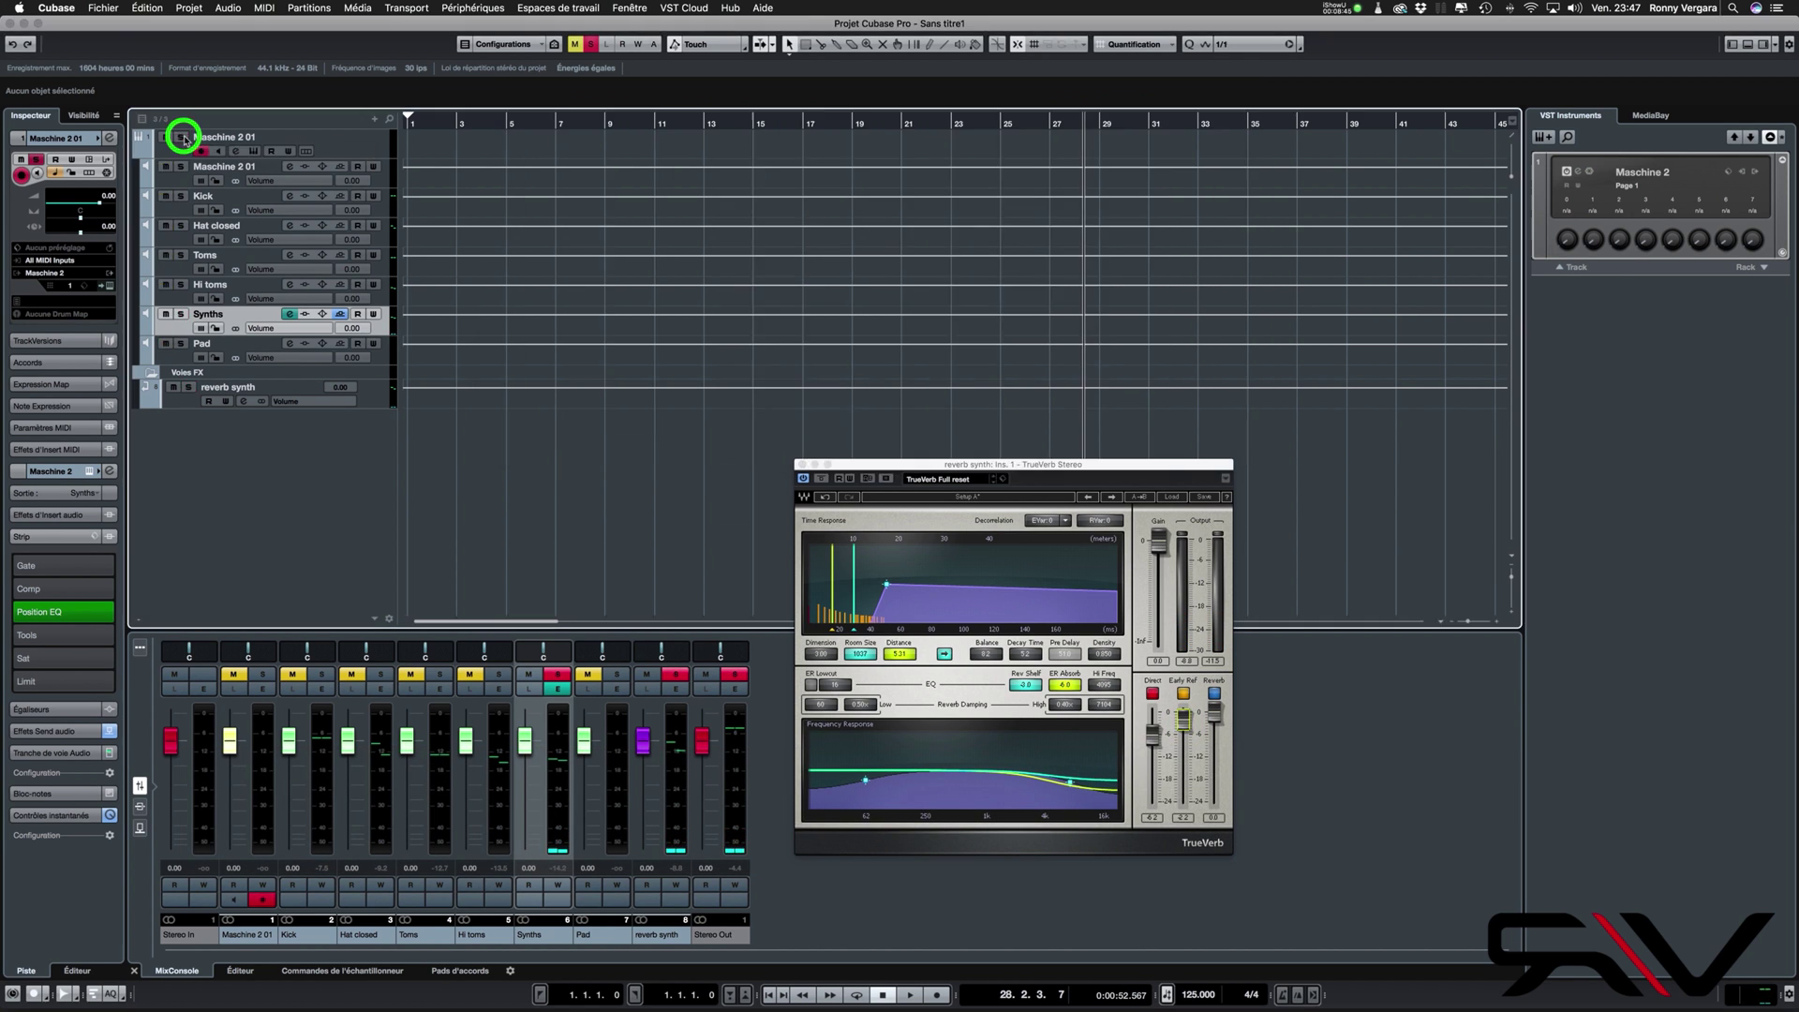
click(383, 331)
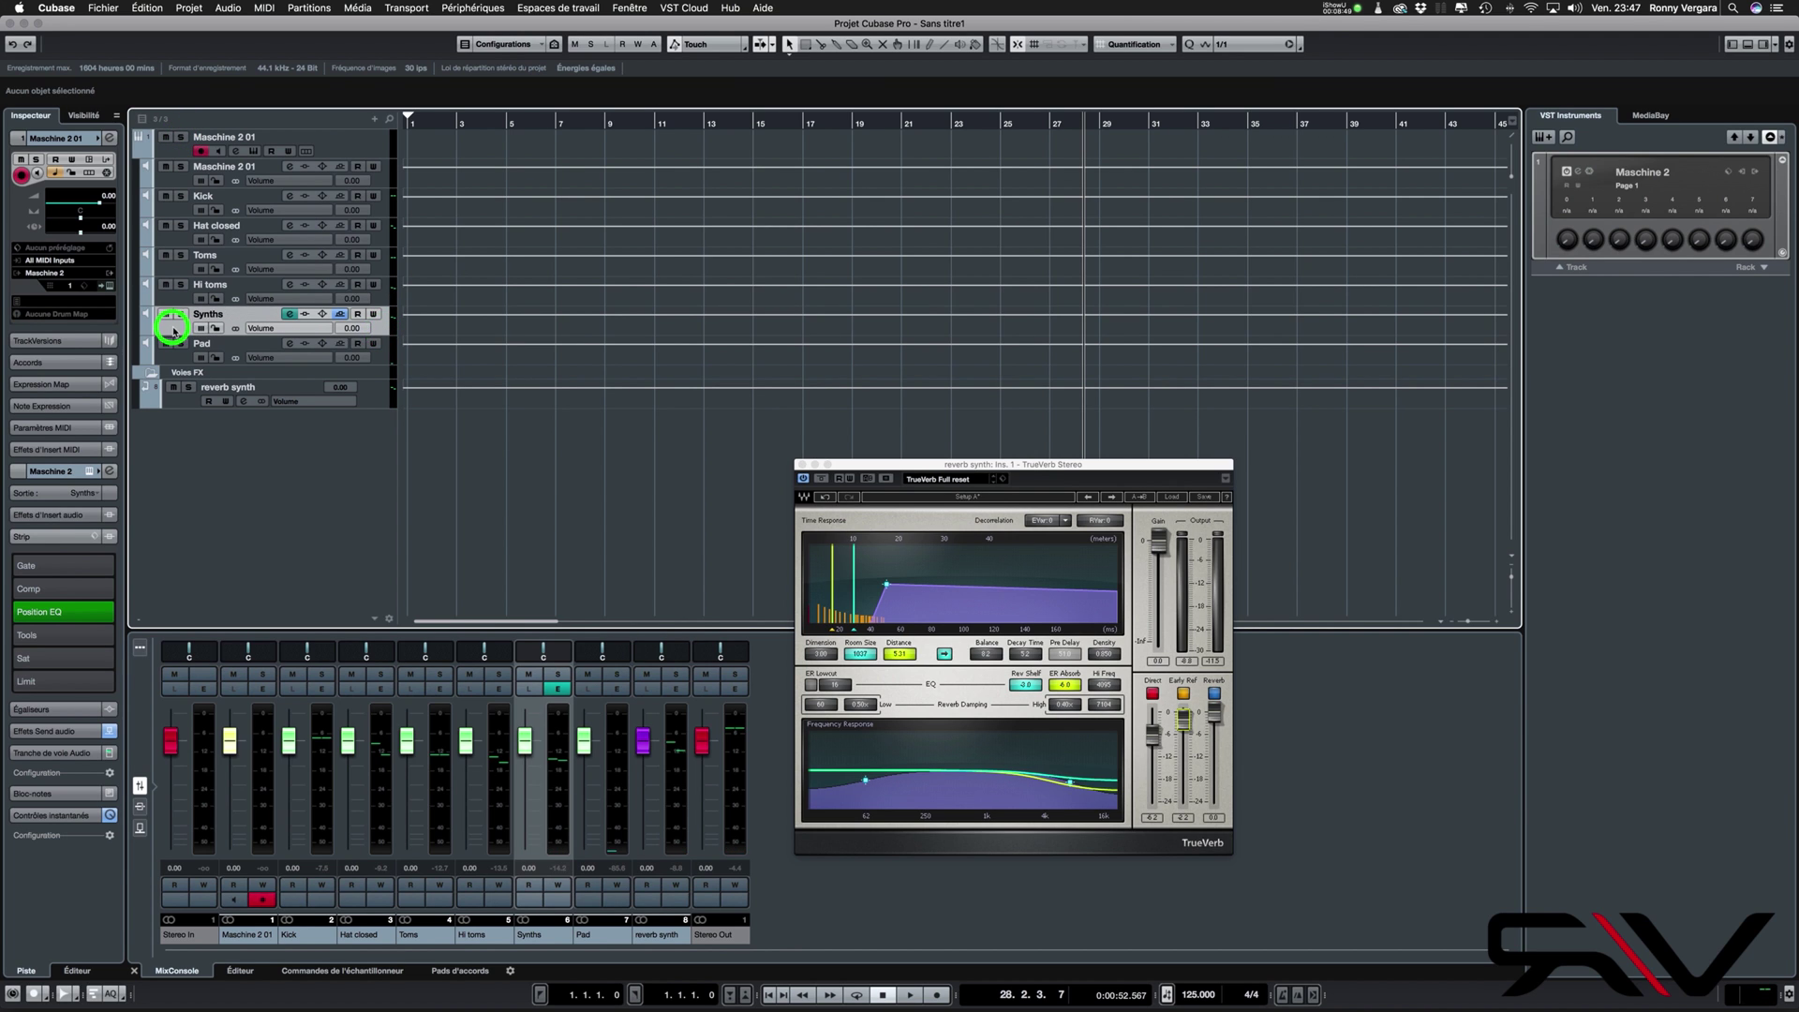
click(289, 314)
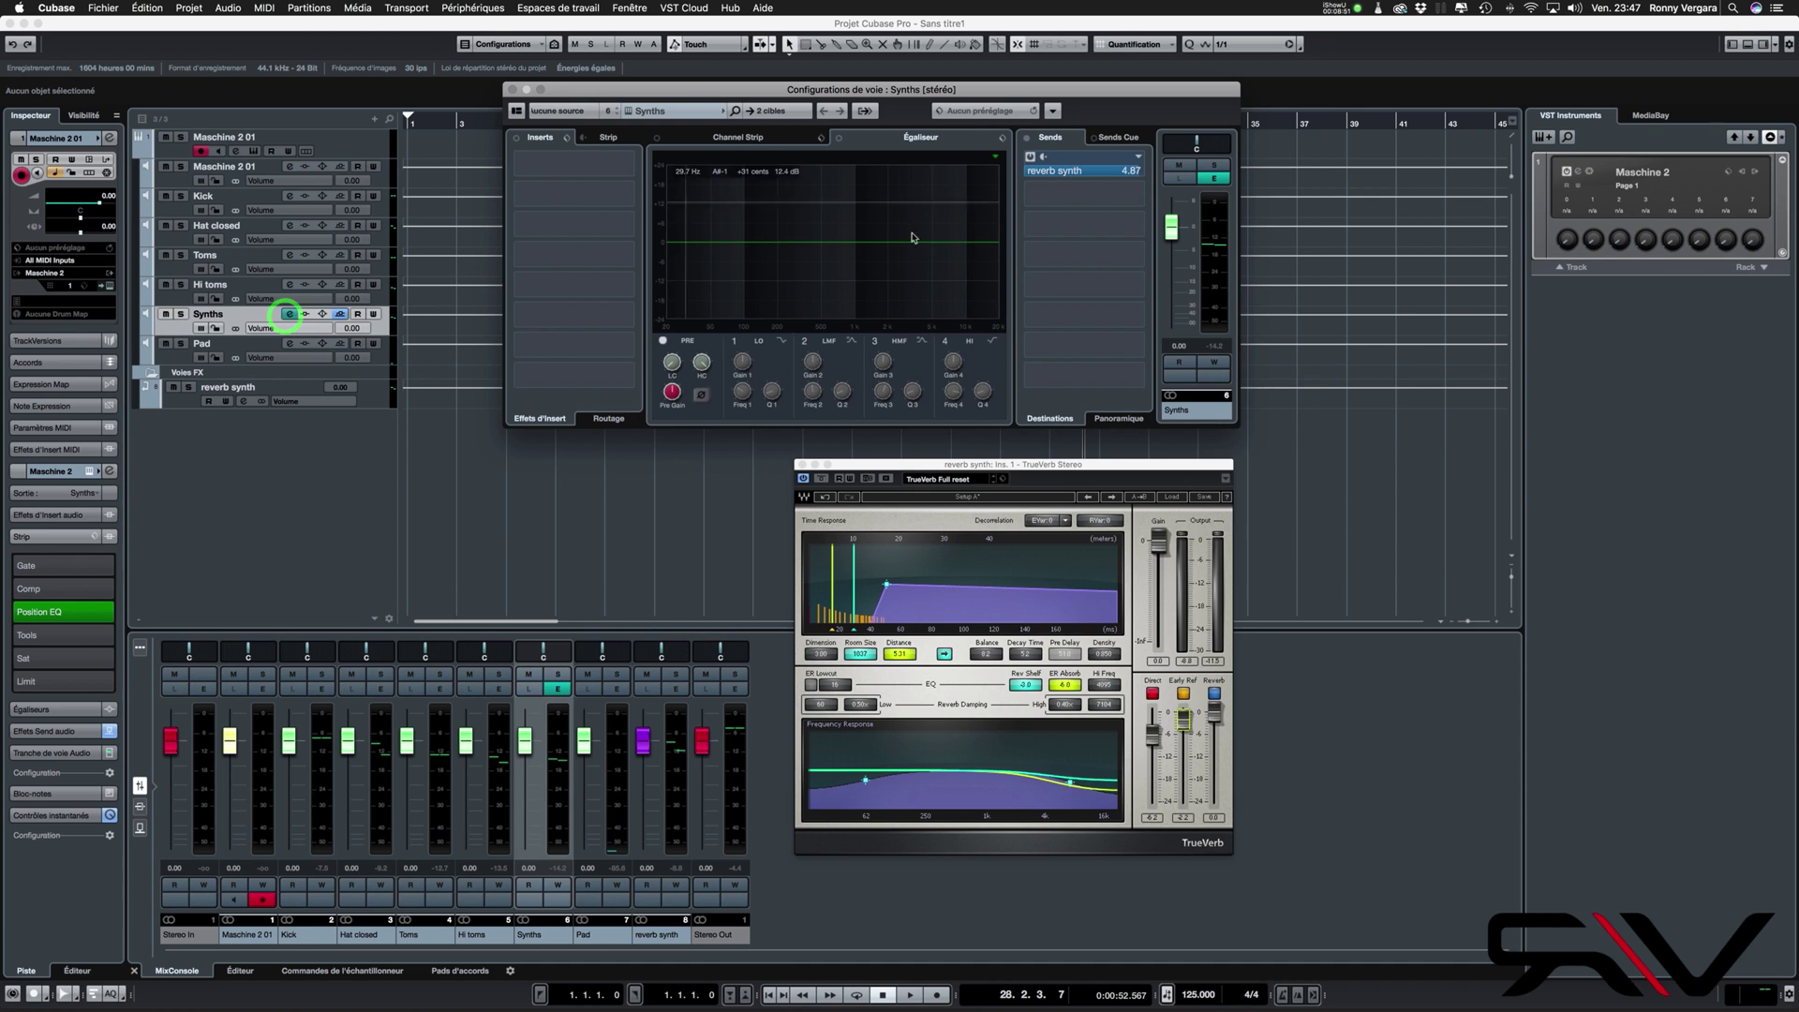
drag(1093, 170, 954, 176)
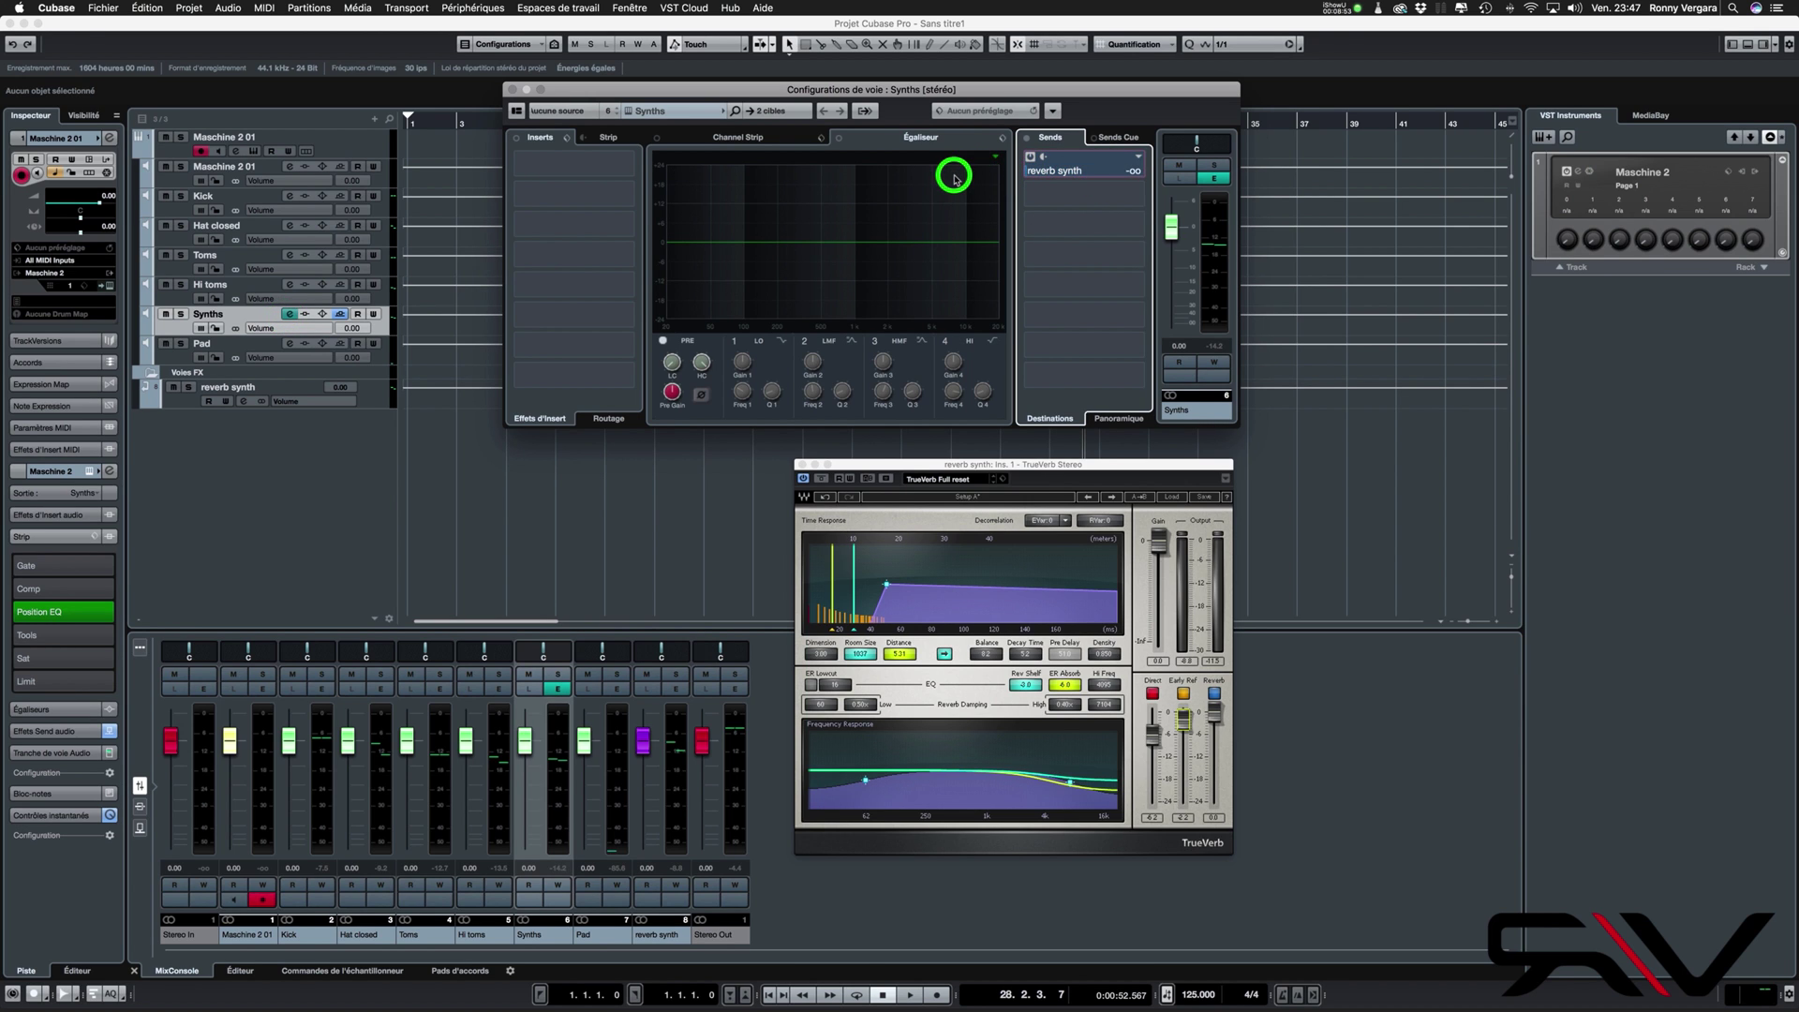
Record automation of the Synths reverb send rising and dropping back to minus infinity during playback, and turn automation writing off
click(1211, 367)
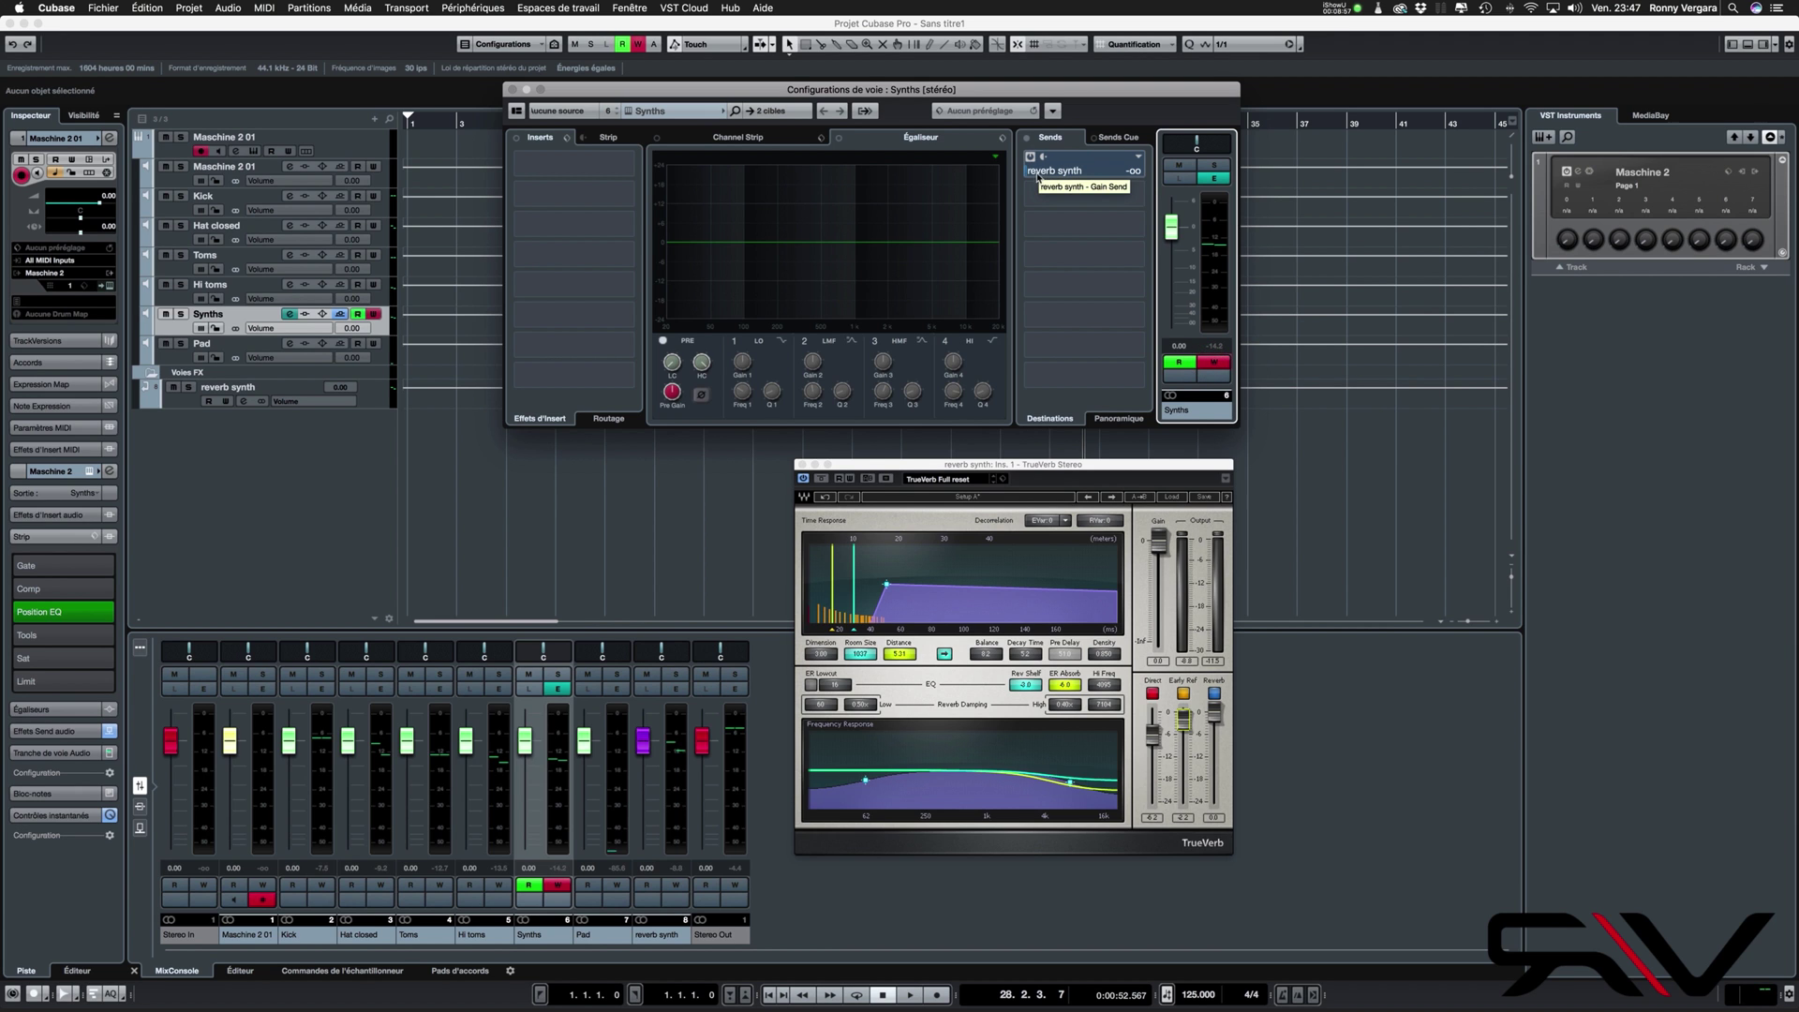
key(space)
drag(1034, 174, 791, 169)
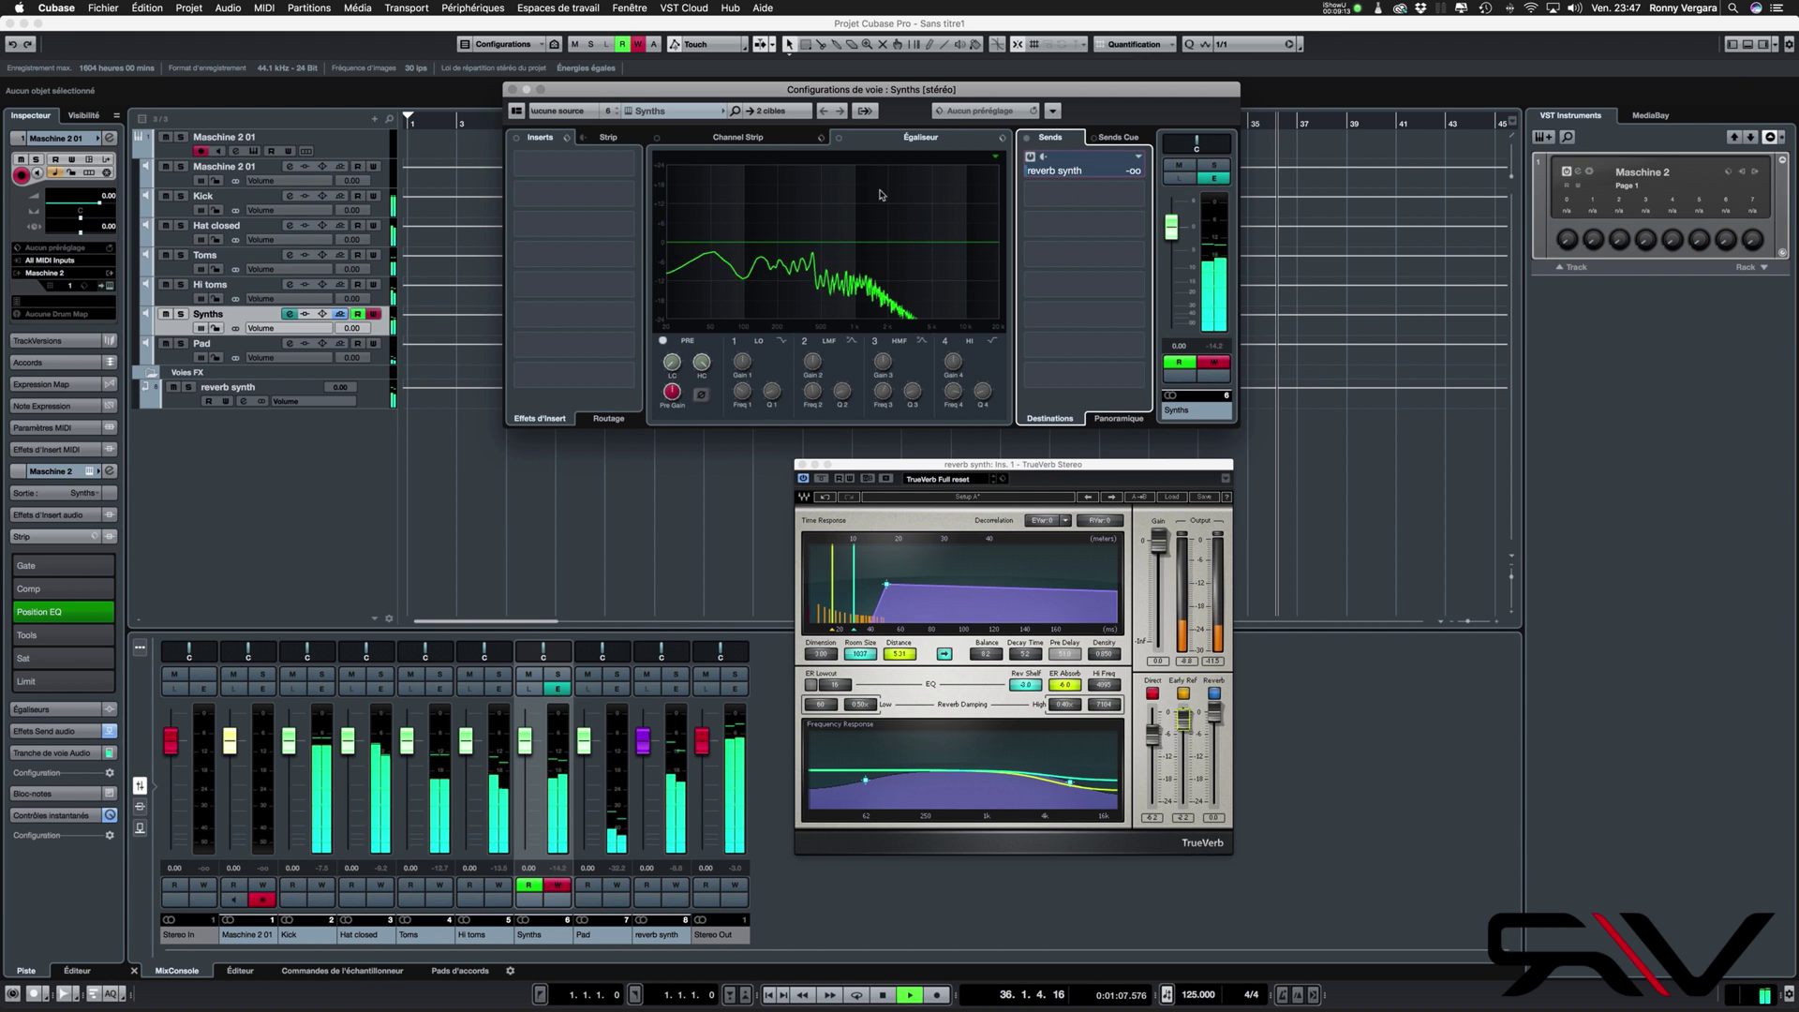
click(511, 89)
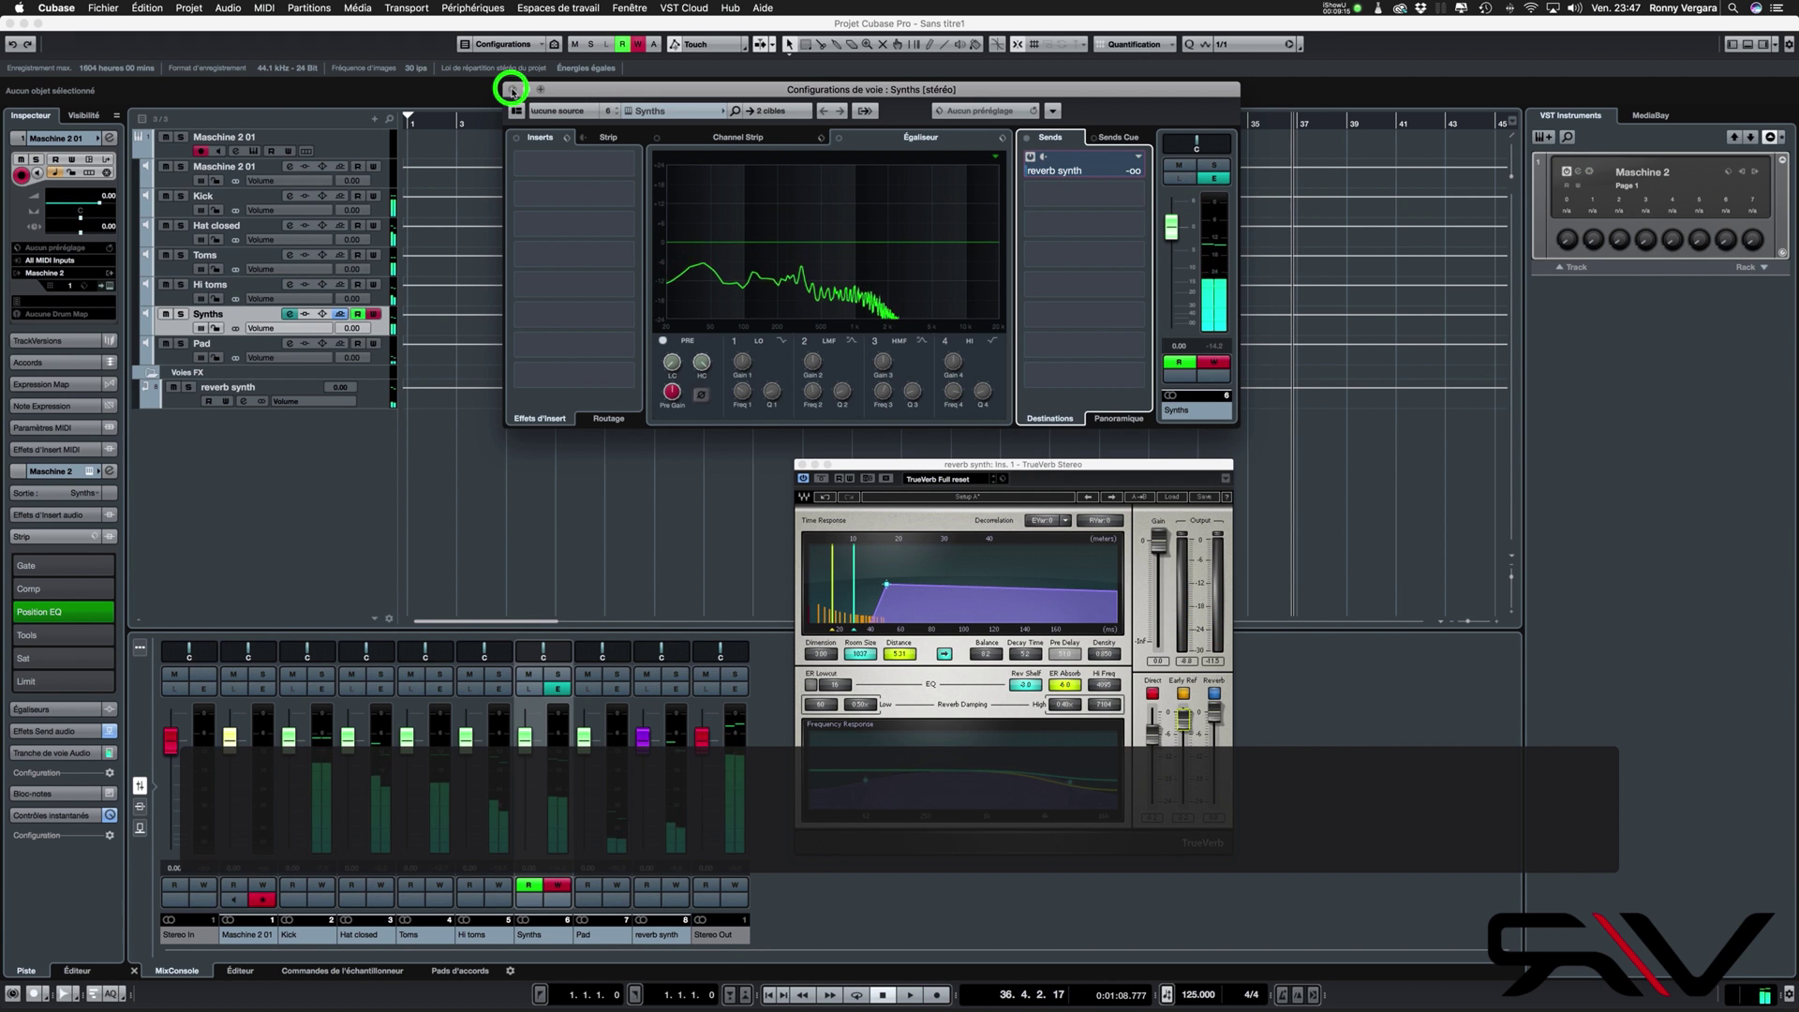
click(373, 314)
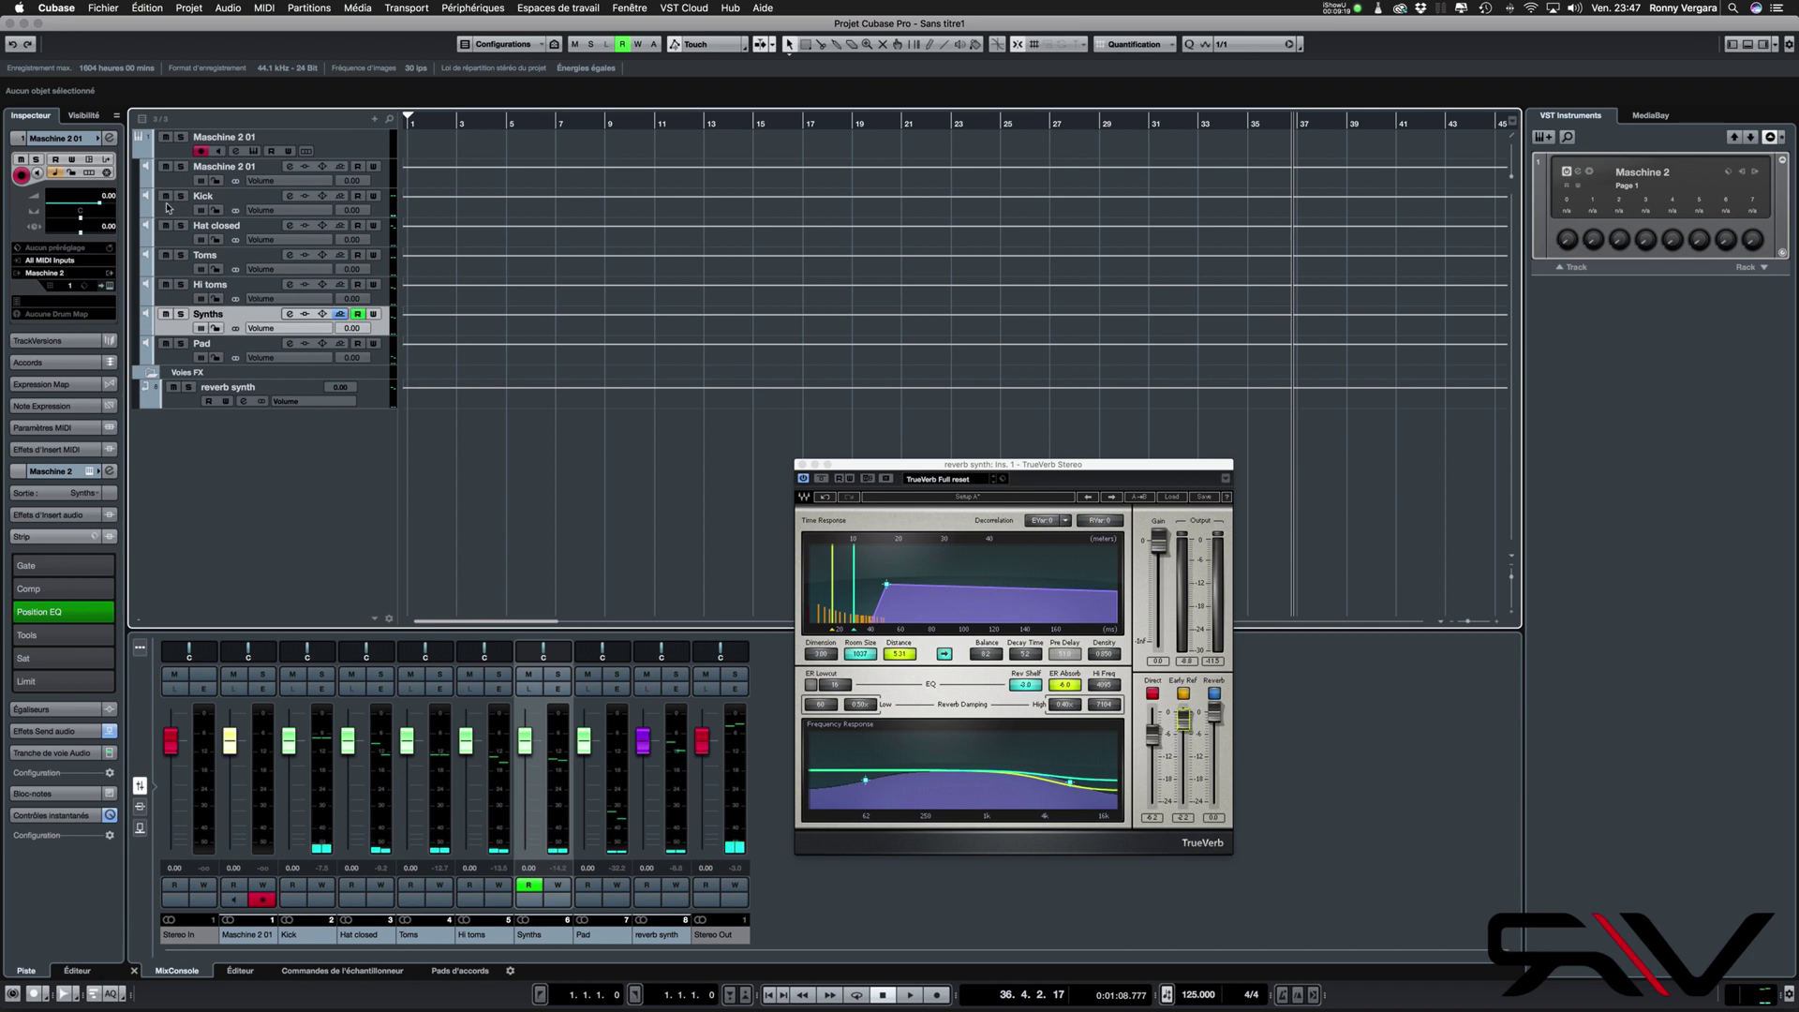
Show the Synths track's send 1 level automation lane, keeping the Maschine 2 01 automation lane hidden
click(146, 328)
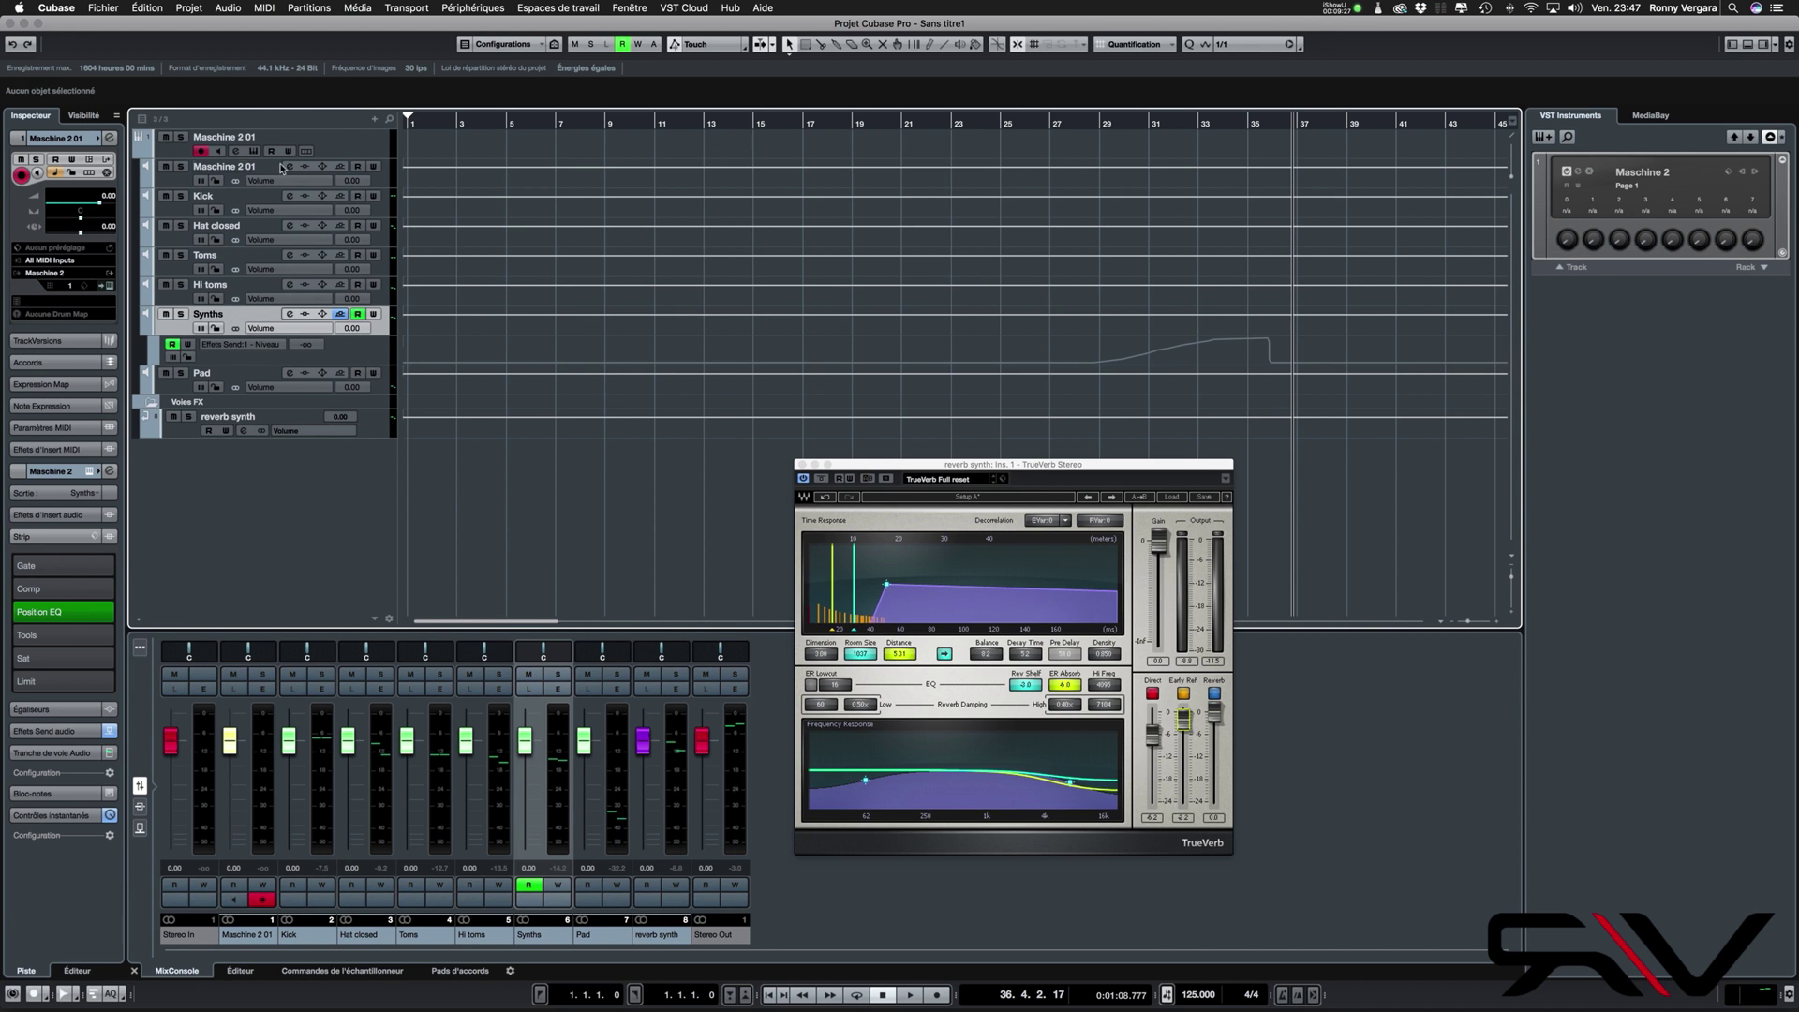
click(145, 184)
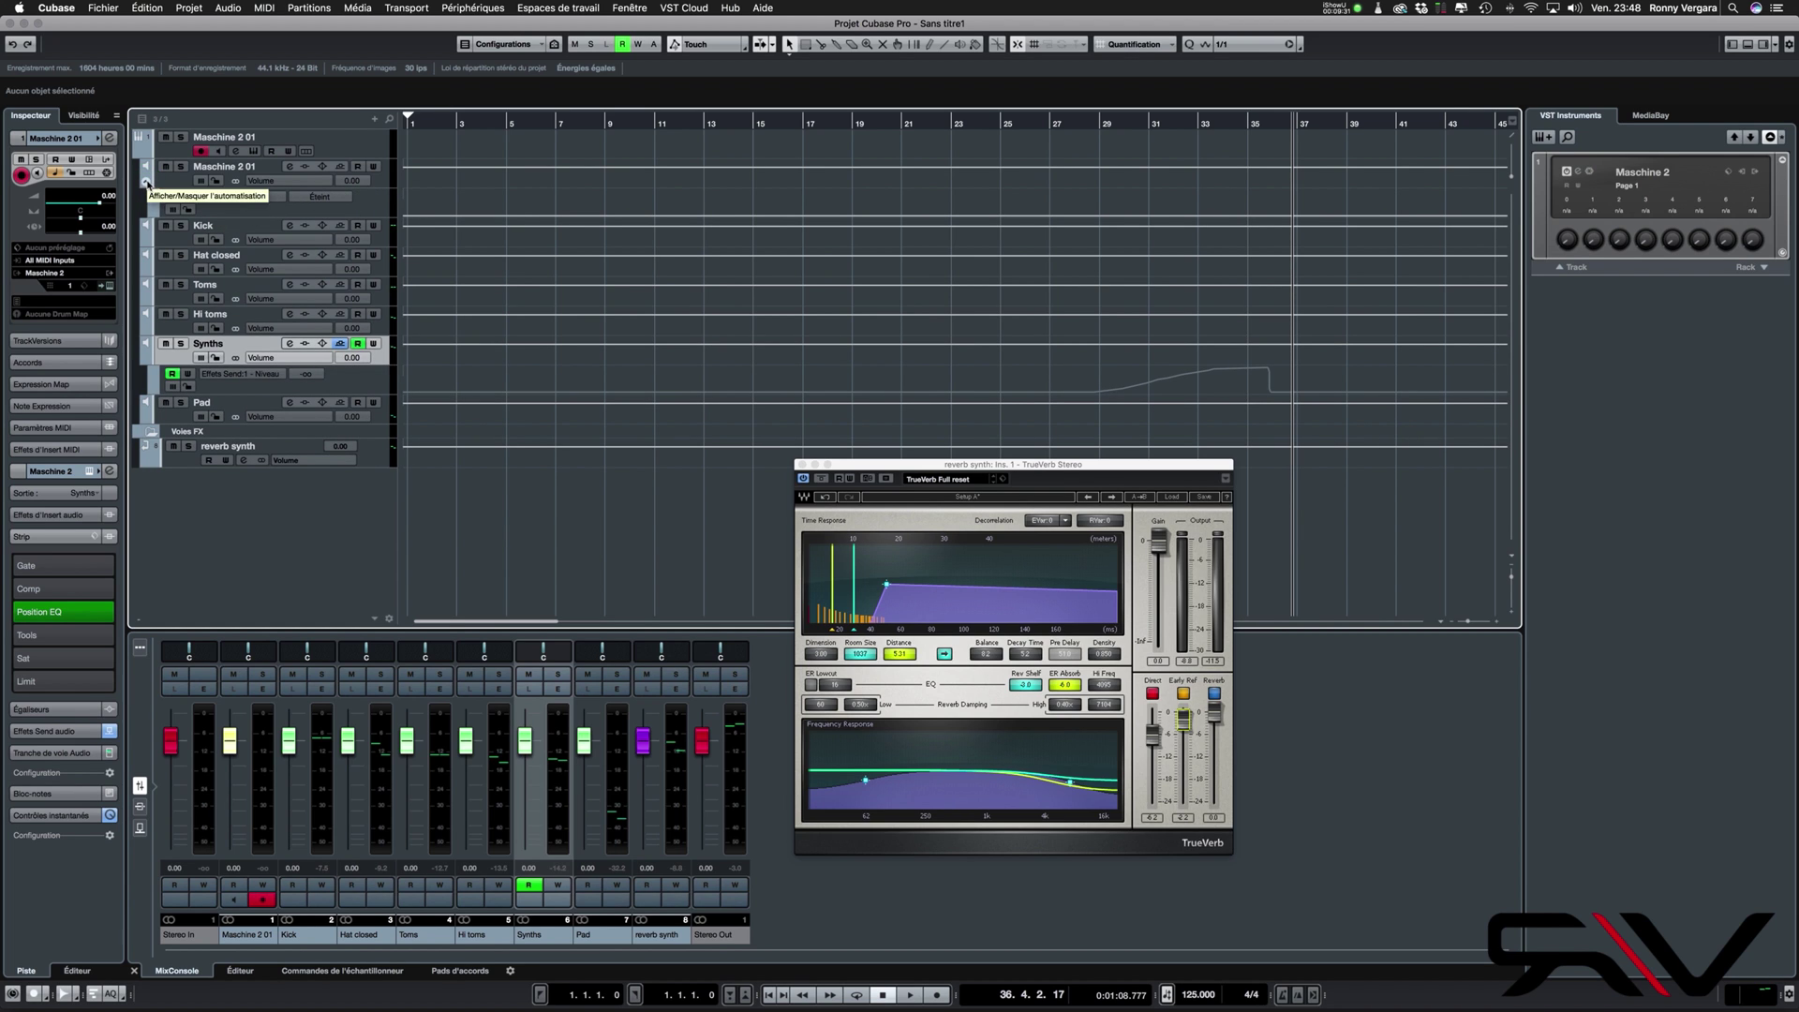
click(145, 182)
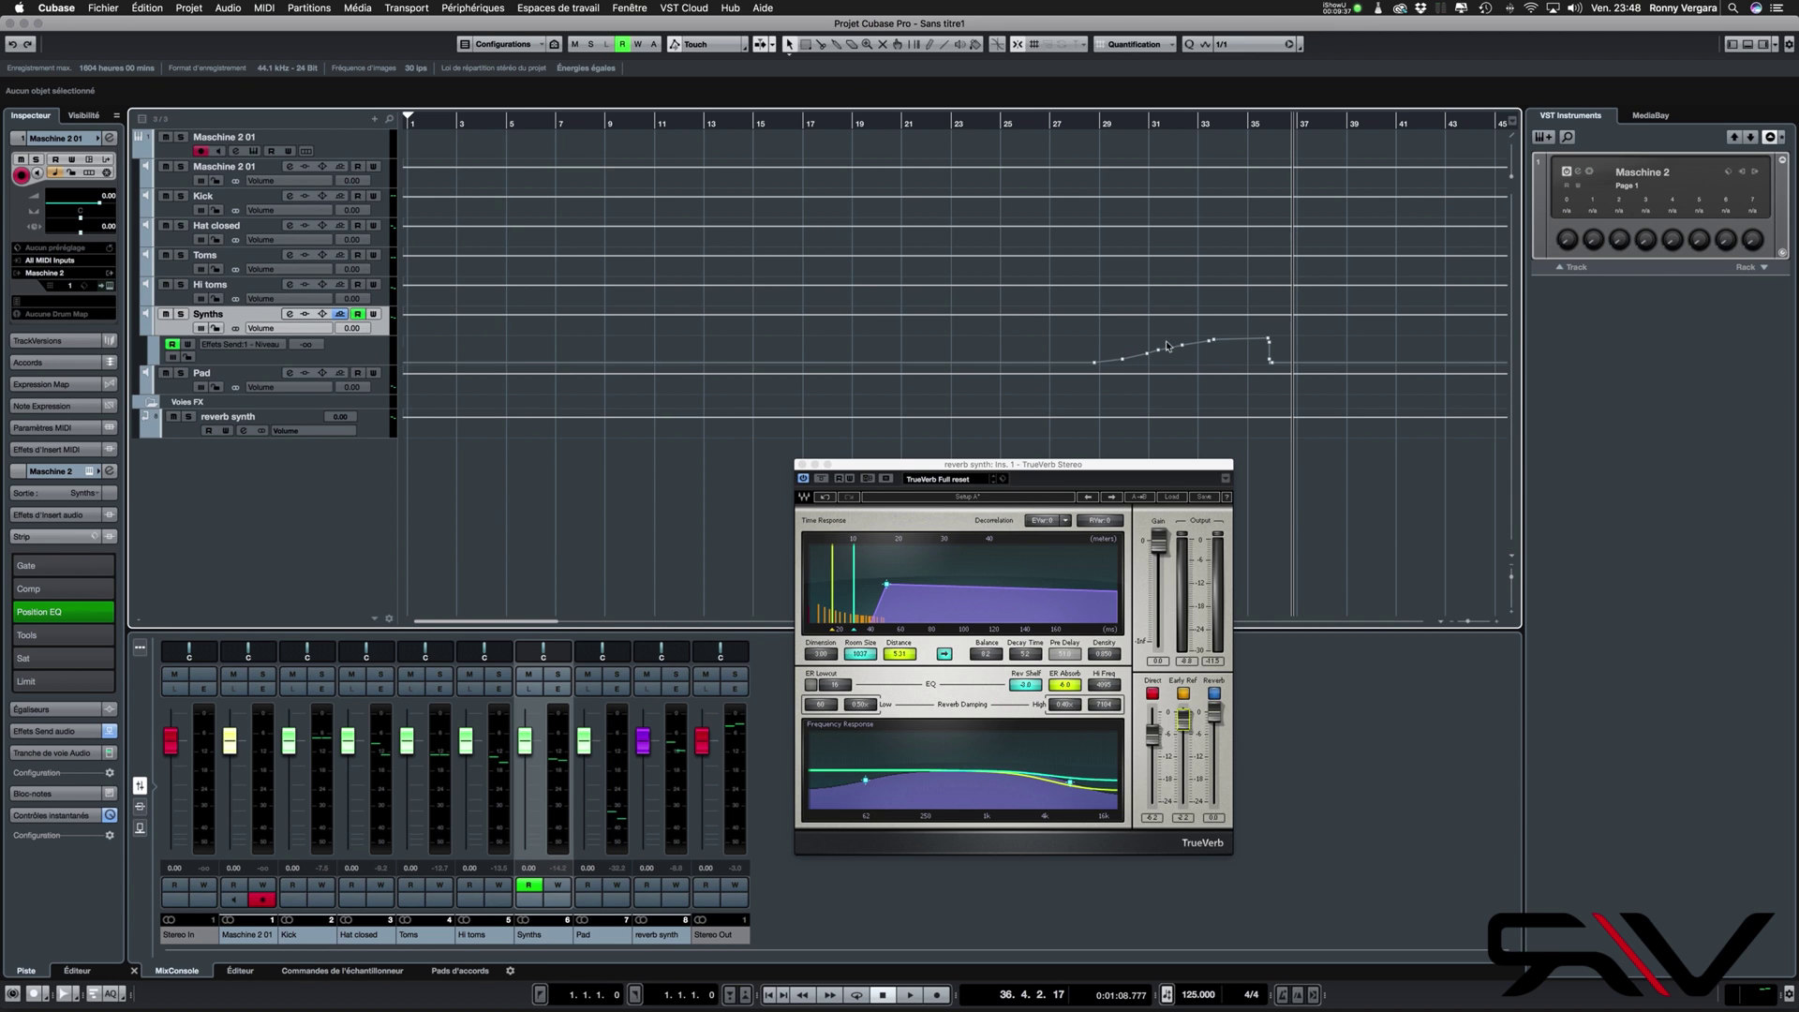
Select the recorded send automation points between about bars 29 and 36 and reshape the rise into a more gradual curve
drag(1092, 335, 1296, 370)
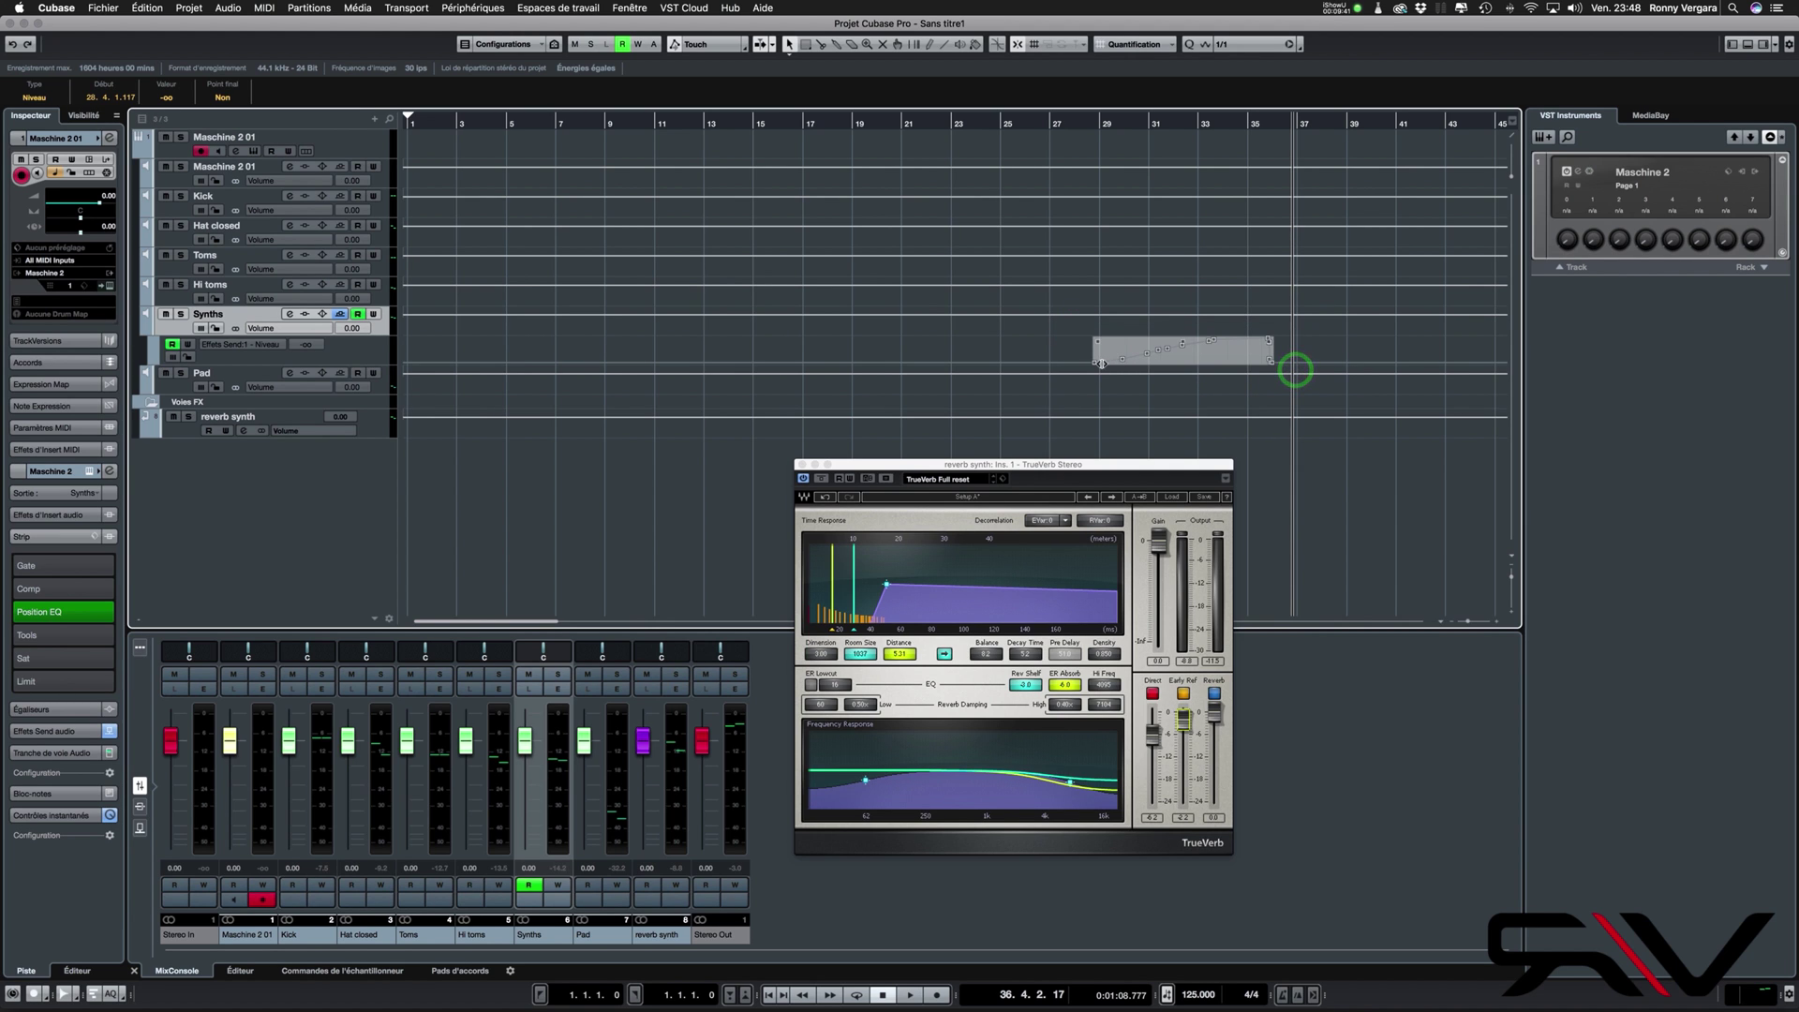
drag(1102, 363, 1096, 361)
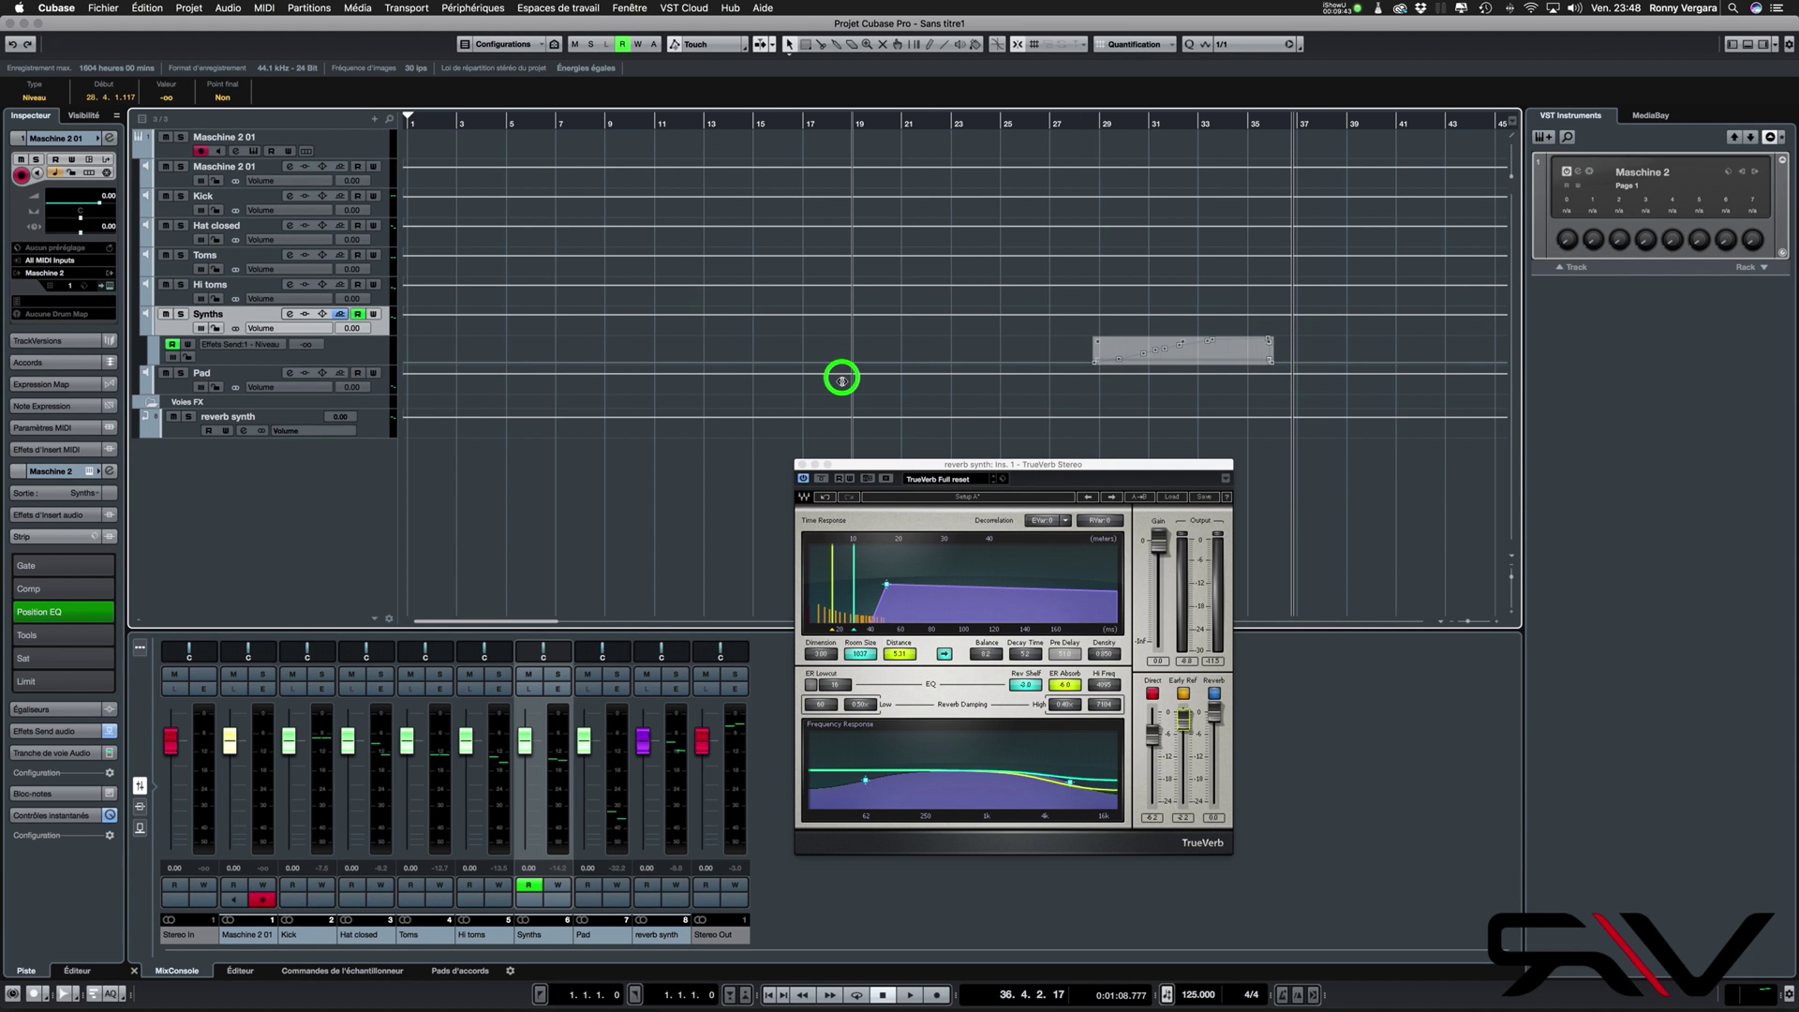
click(1056, 339)
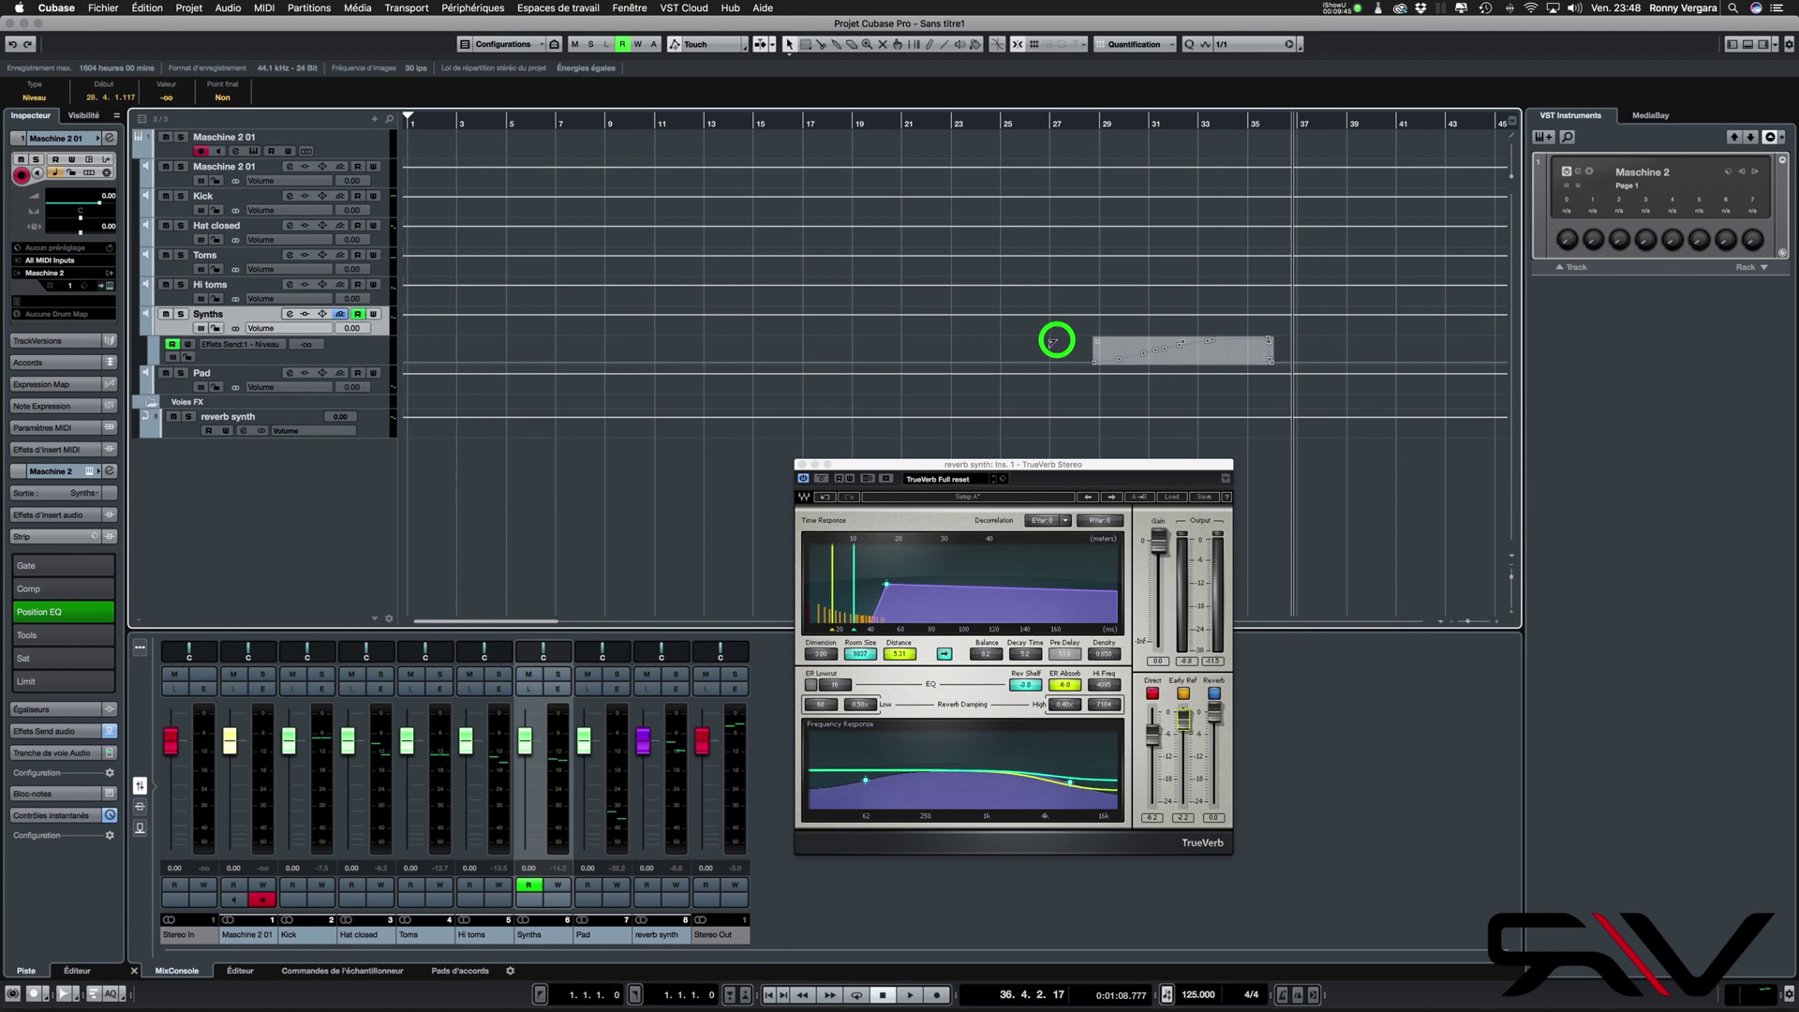
click(1153, 353)
click(1161, 345)
drag(1158, 350, 1159, 345)
click(1052, 341)
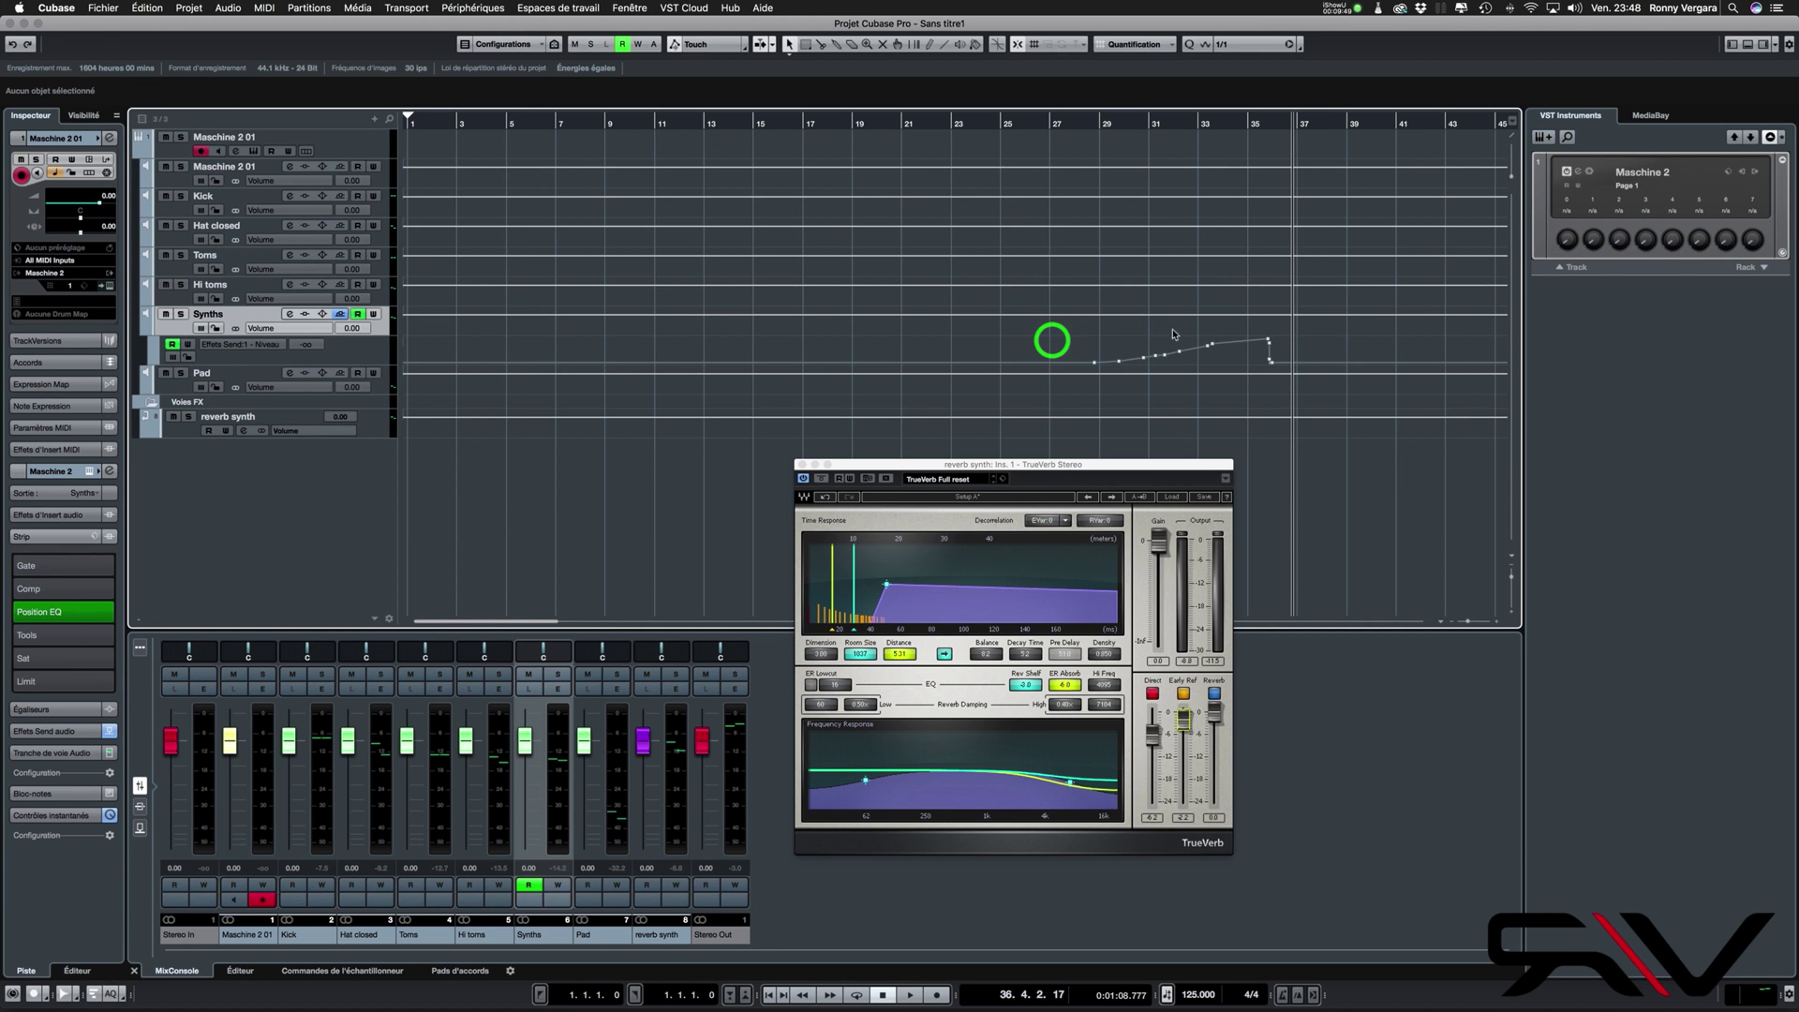
Build a send level automation ramp on the Synths track rising from bar 9 to bar 11 and dropping back to minus infinity
drag(1097, 363, 608, 380)
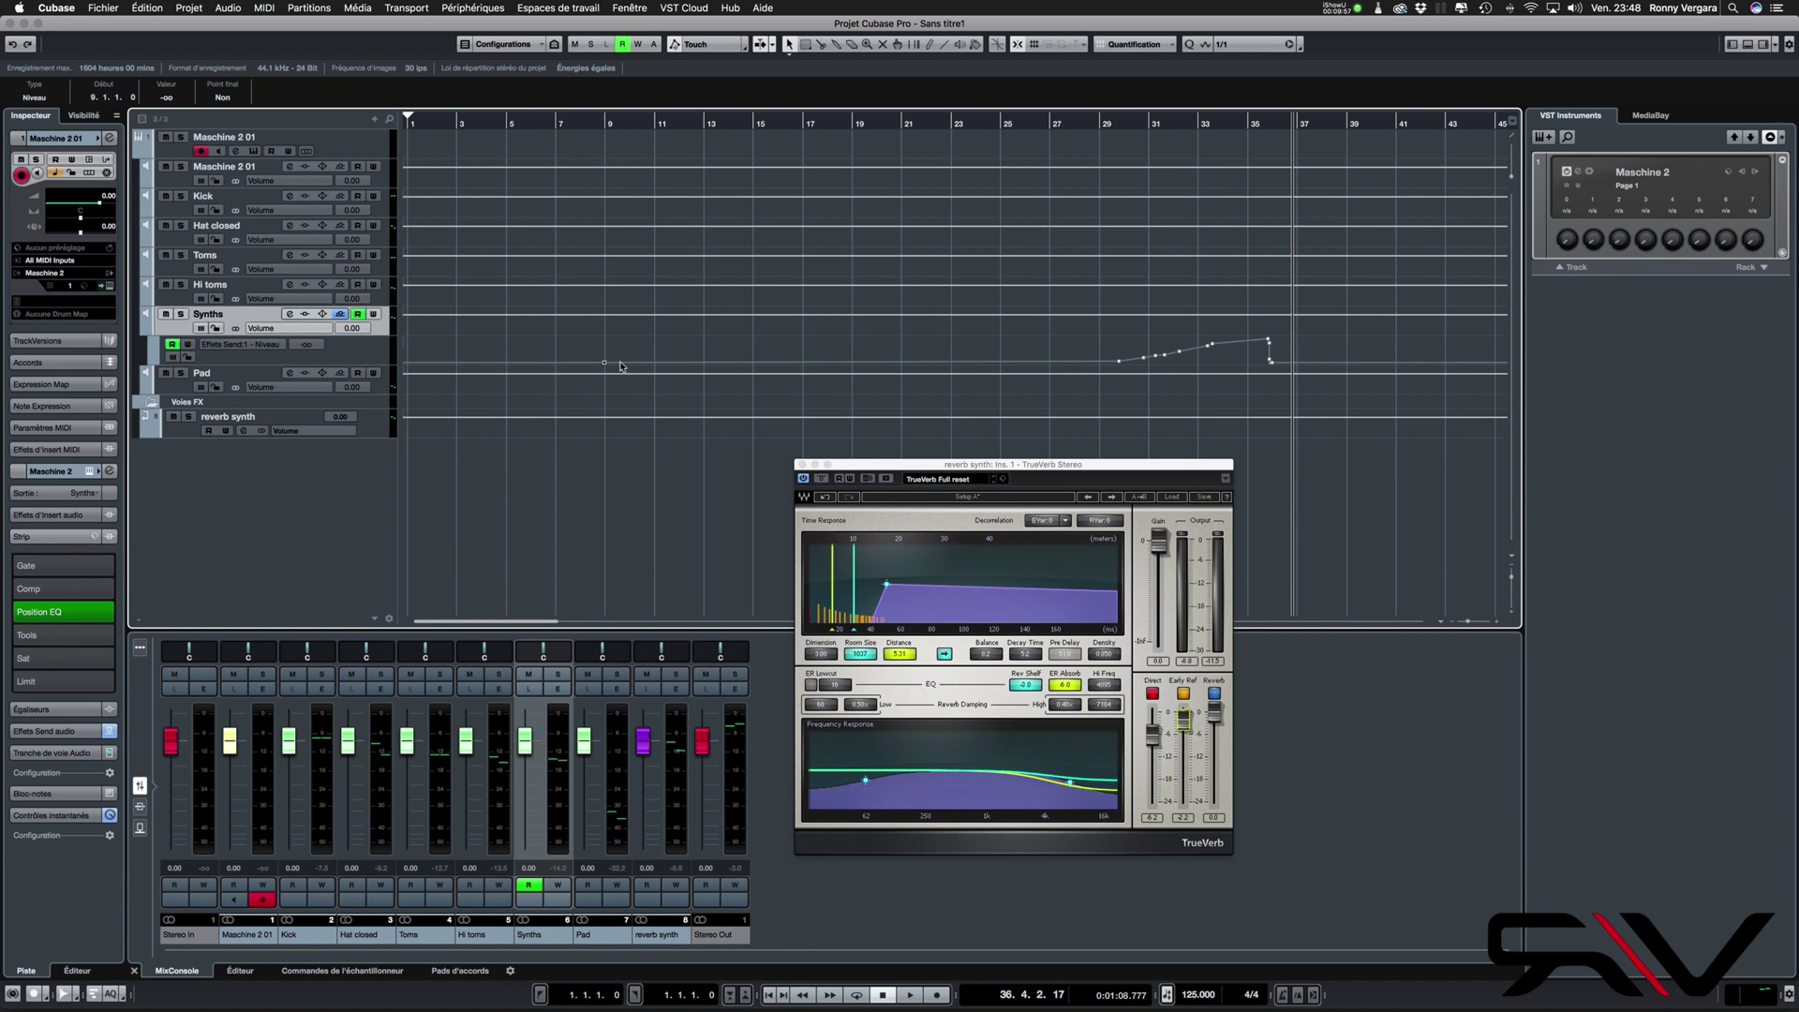
drag(604, 365, 664, 342)
click(641, 387)
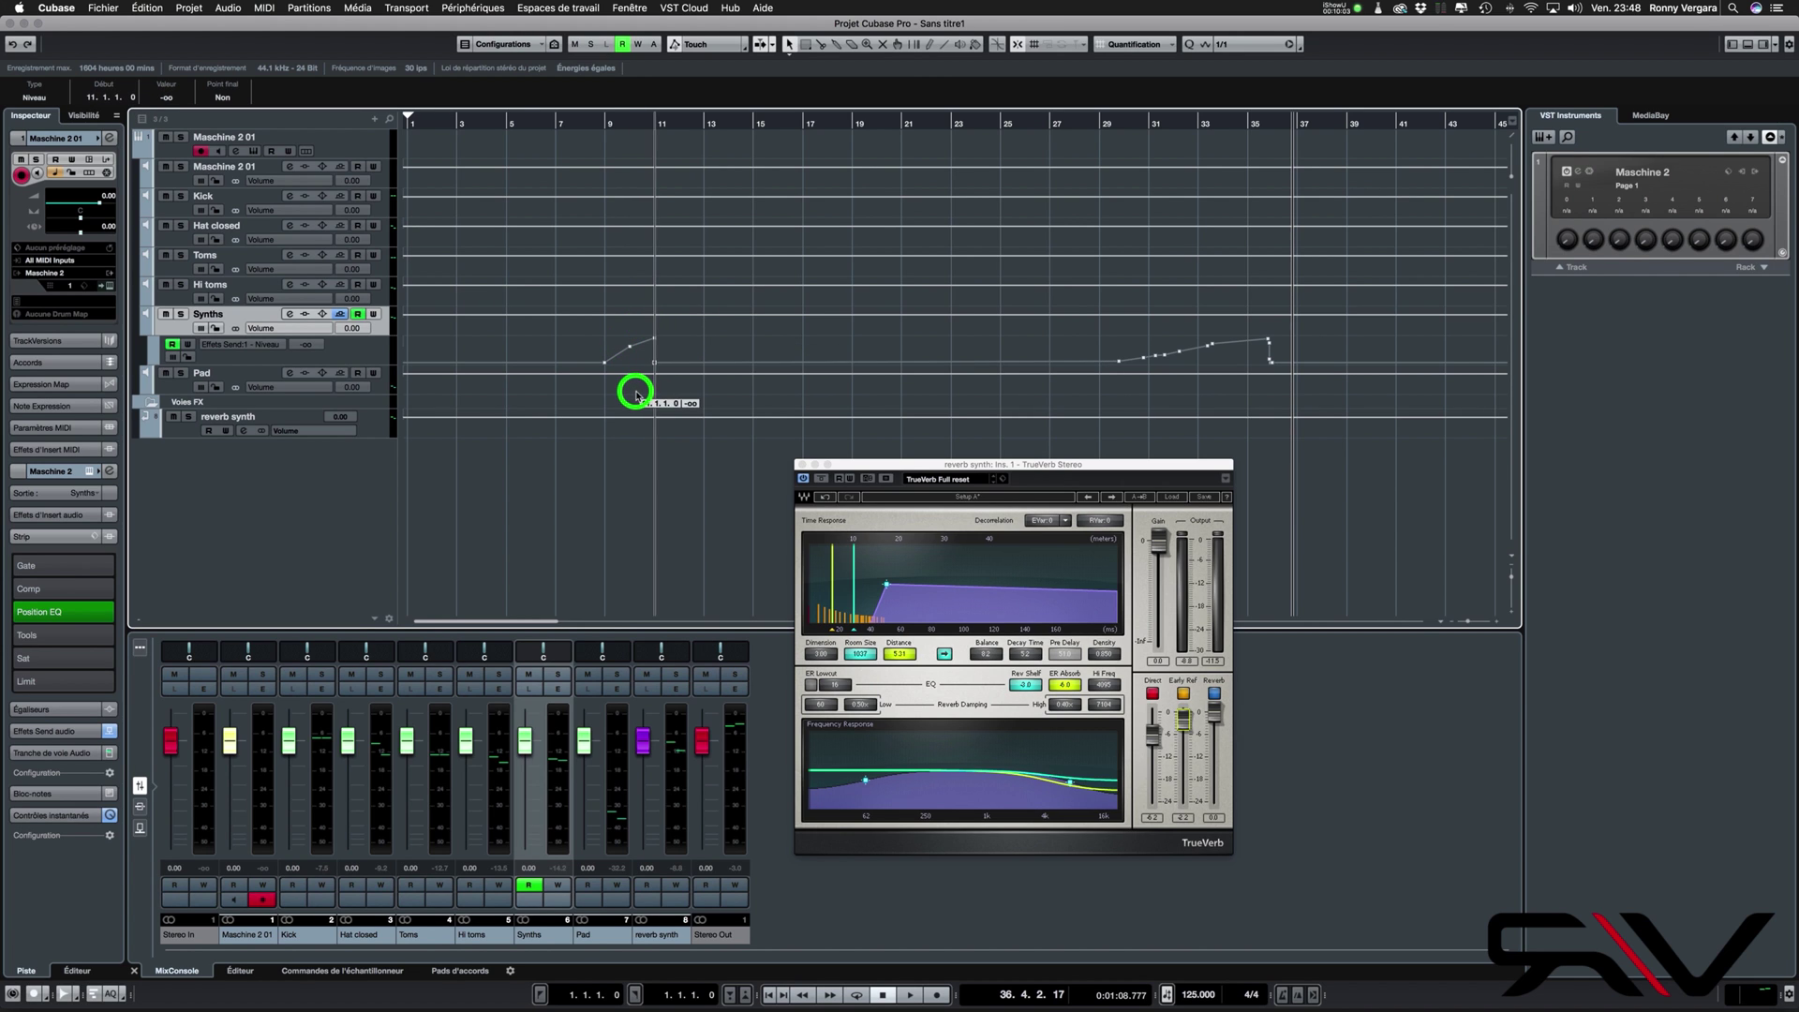
Delete the remaining recorded send automation points between about bars 29 and 36, and place the playback cursor at bar 8
drag(1083, 327, 1307, 384)
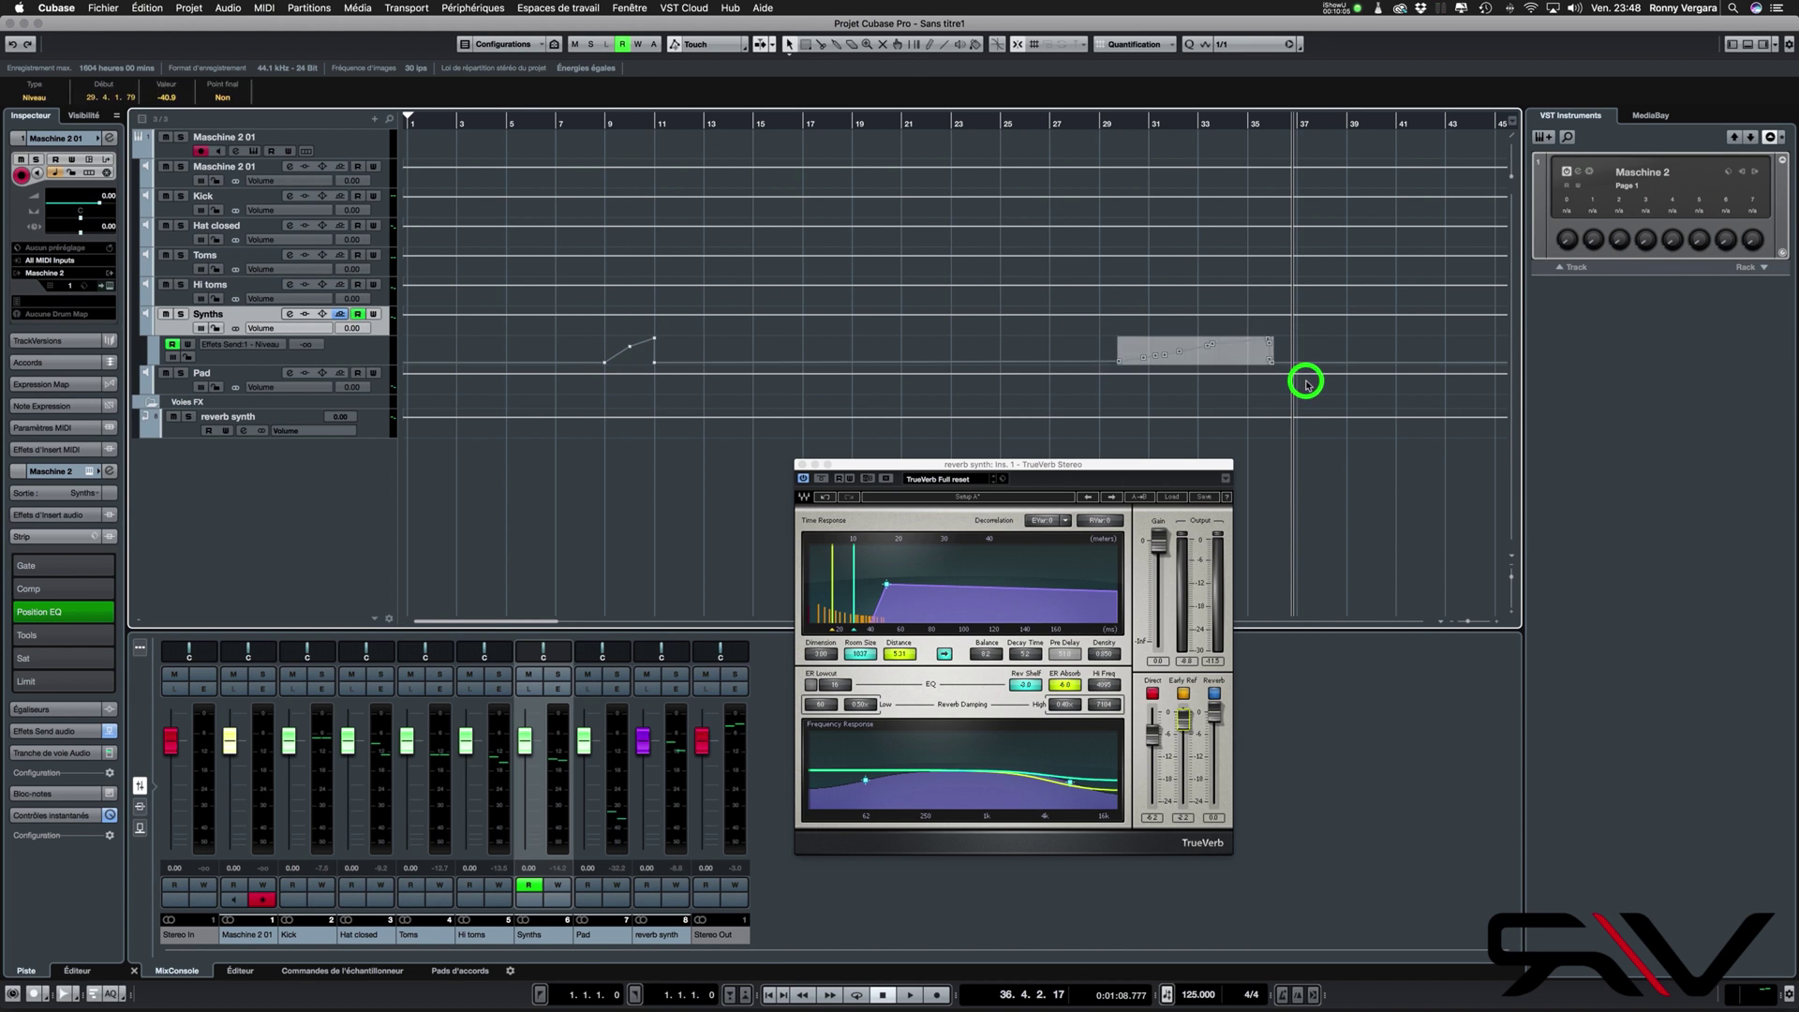
key(Delete)
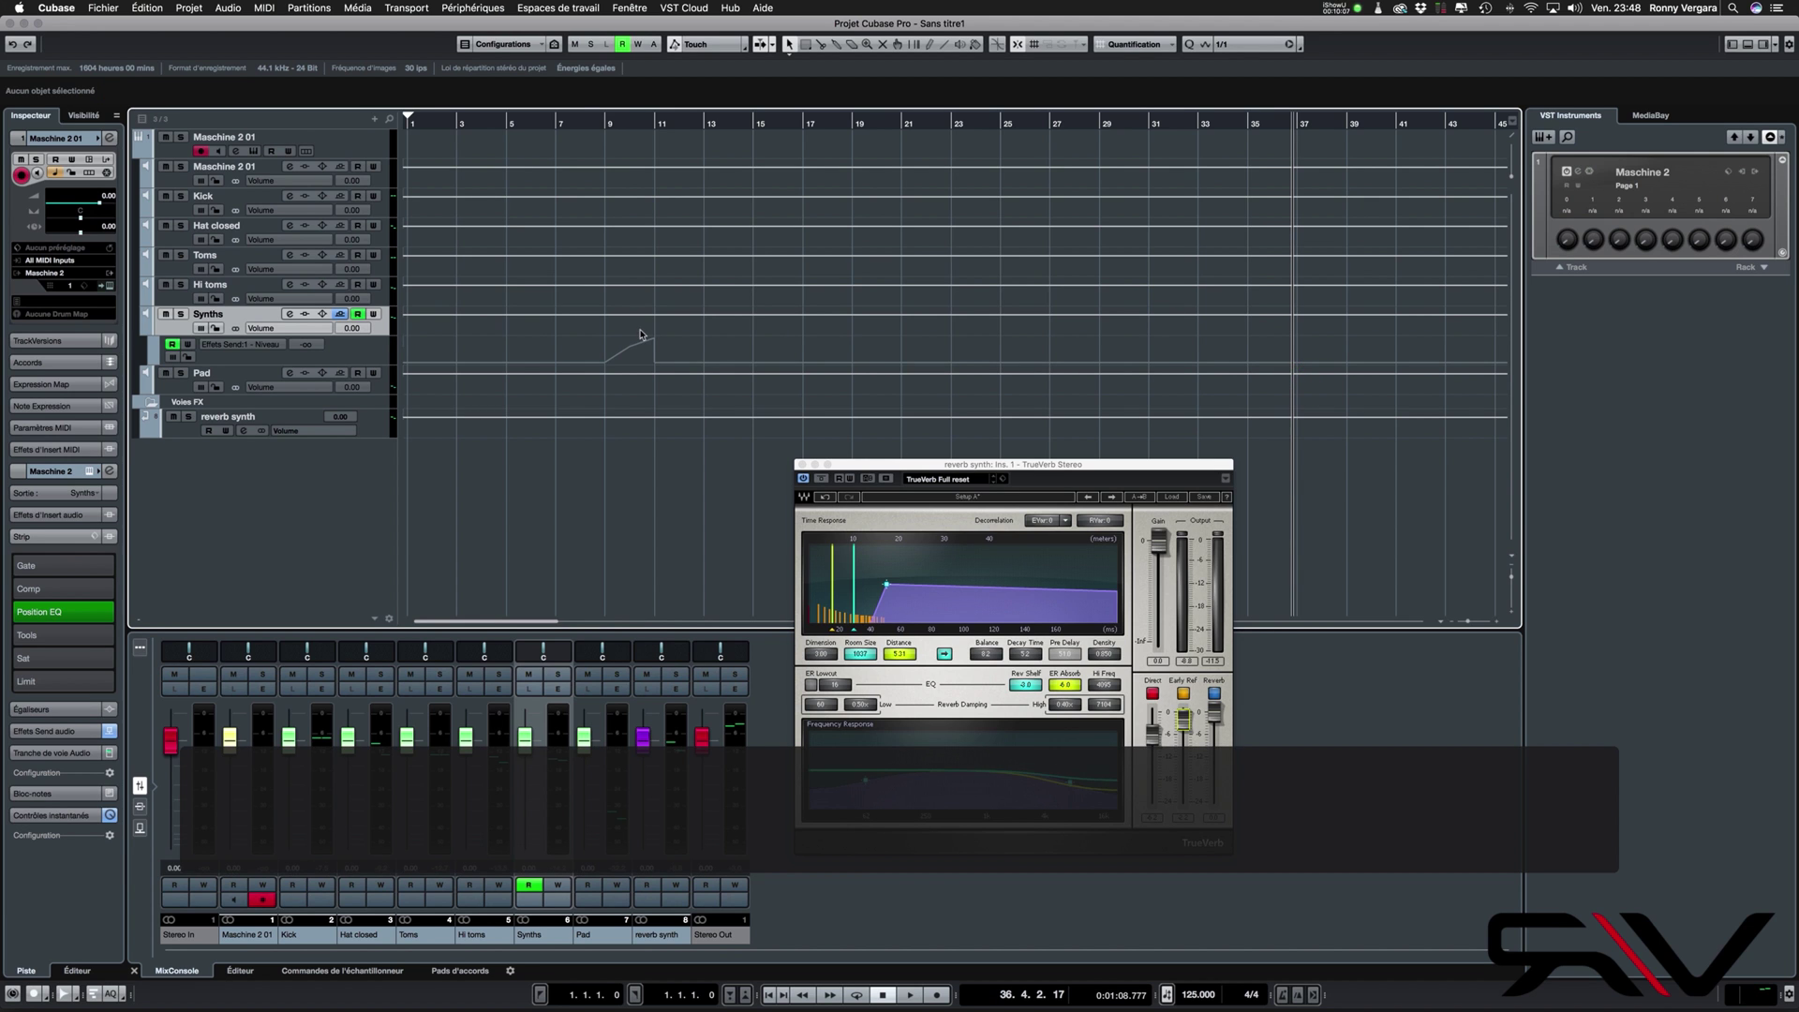
click(588, 124)
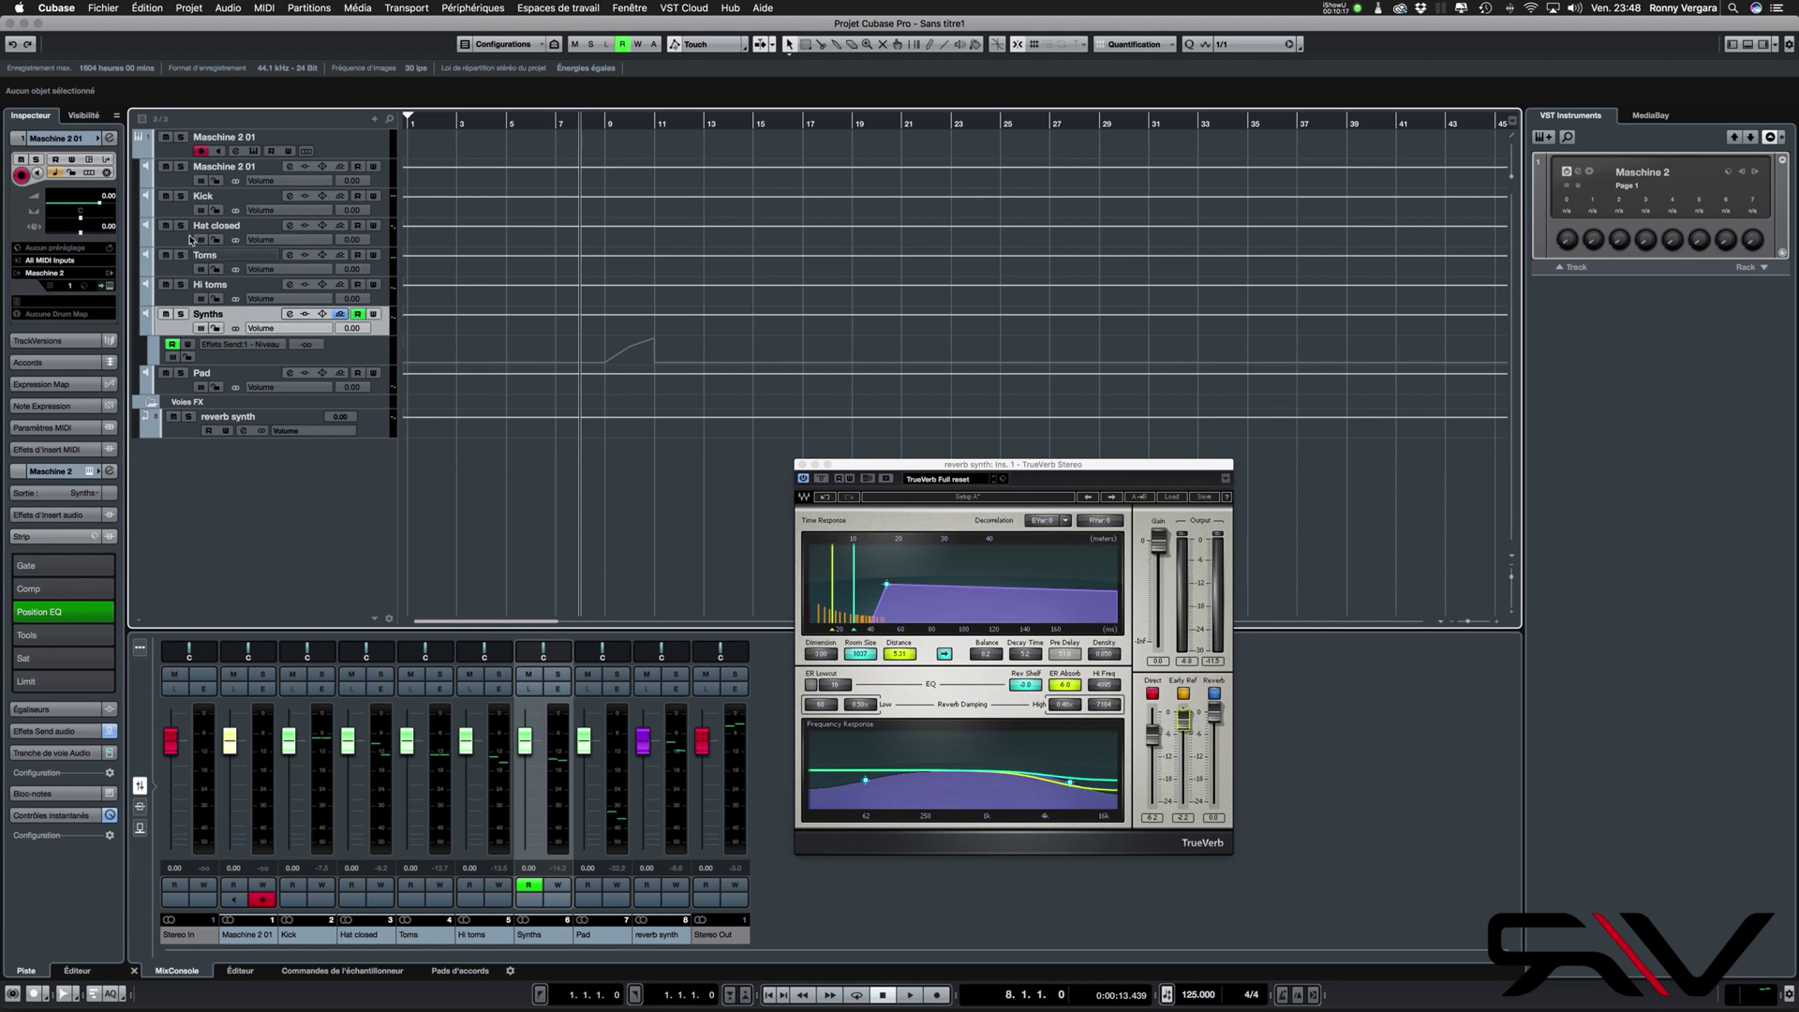
Add a stereo group track named drums, output to Stereo Out, and move it to the beginning of the track list
right_click(262, 462)
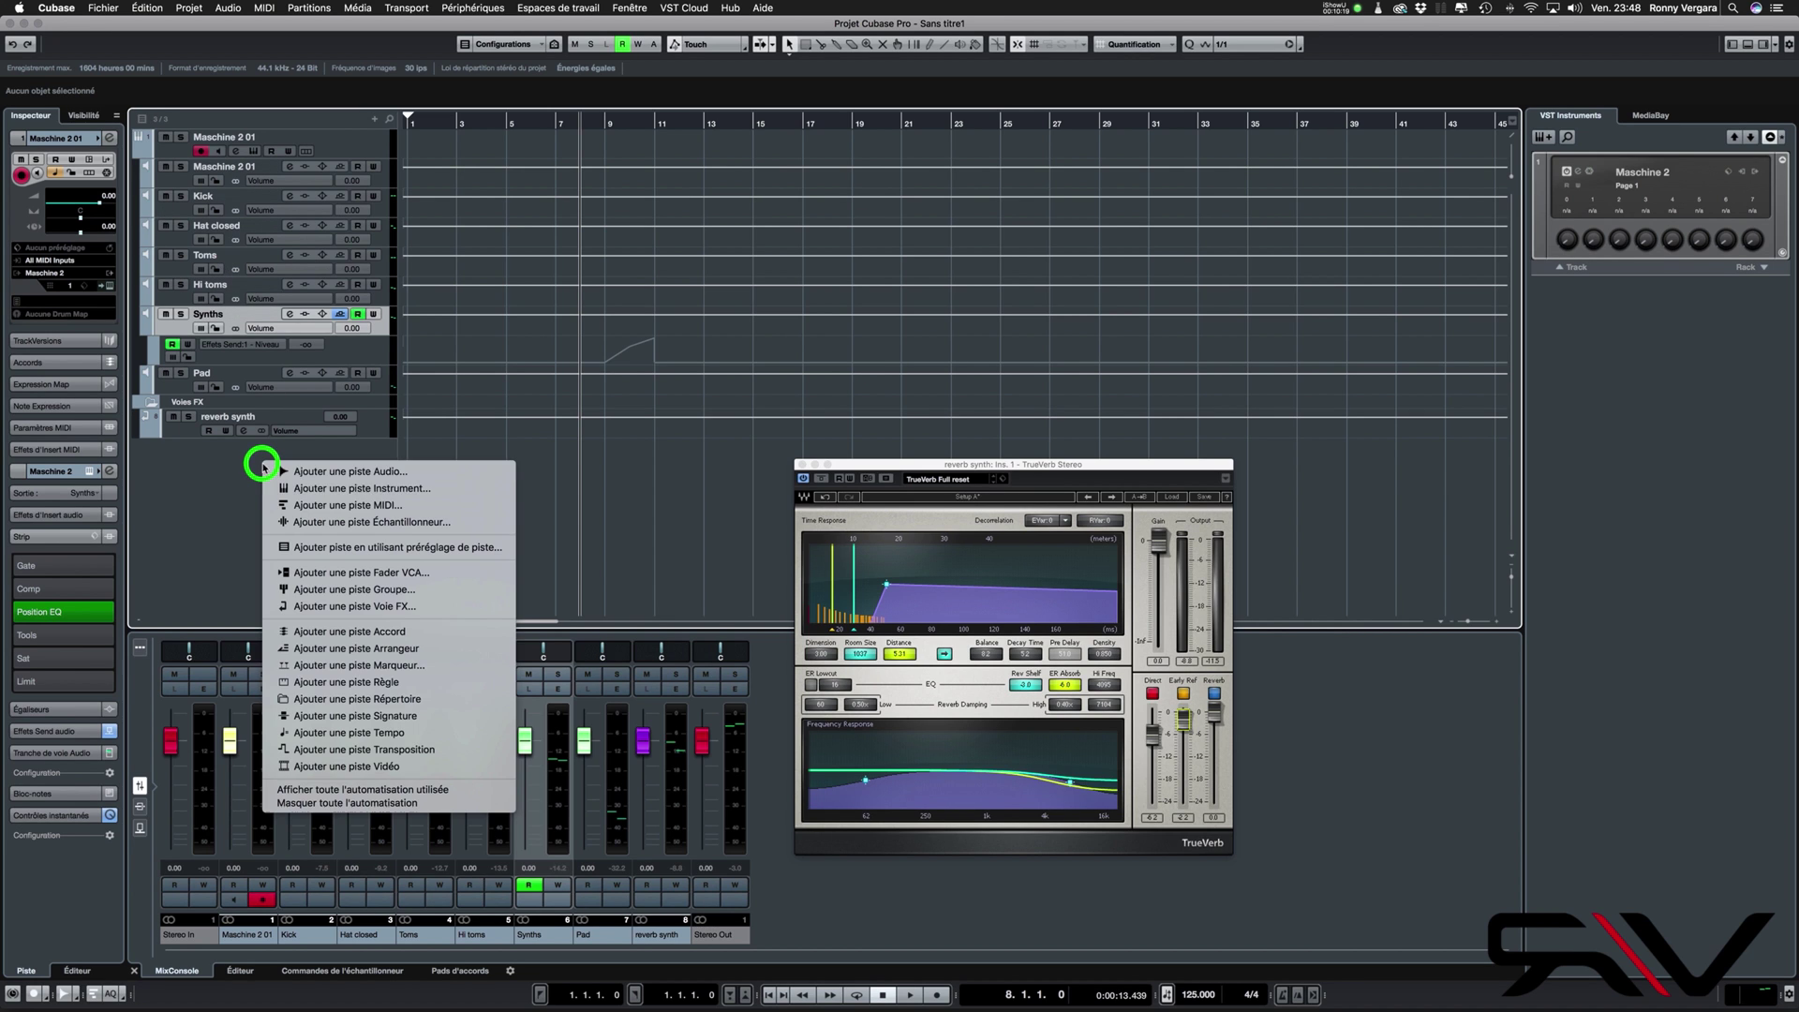
click(385, 590)
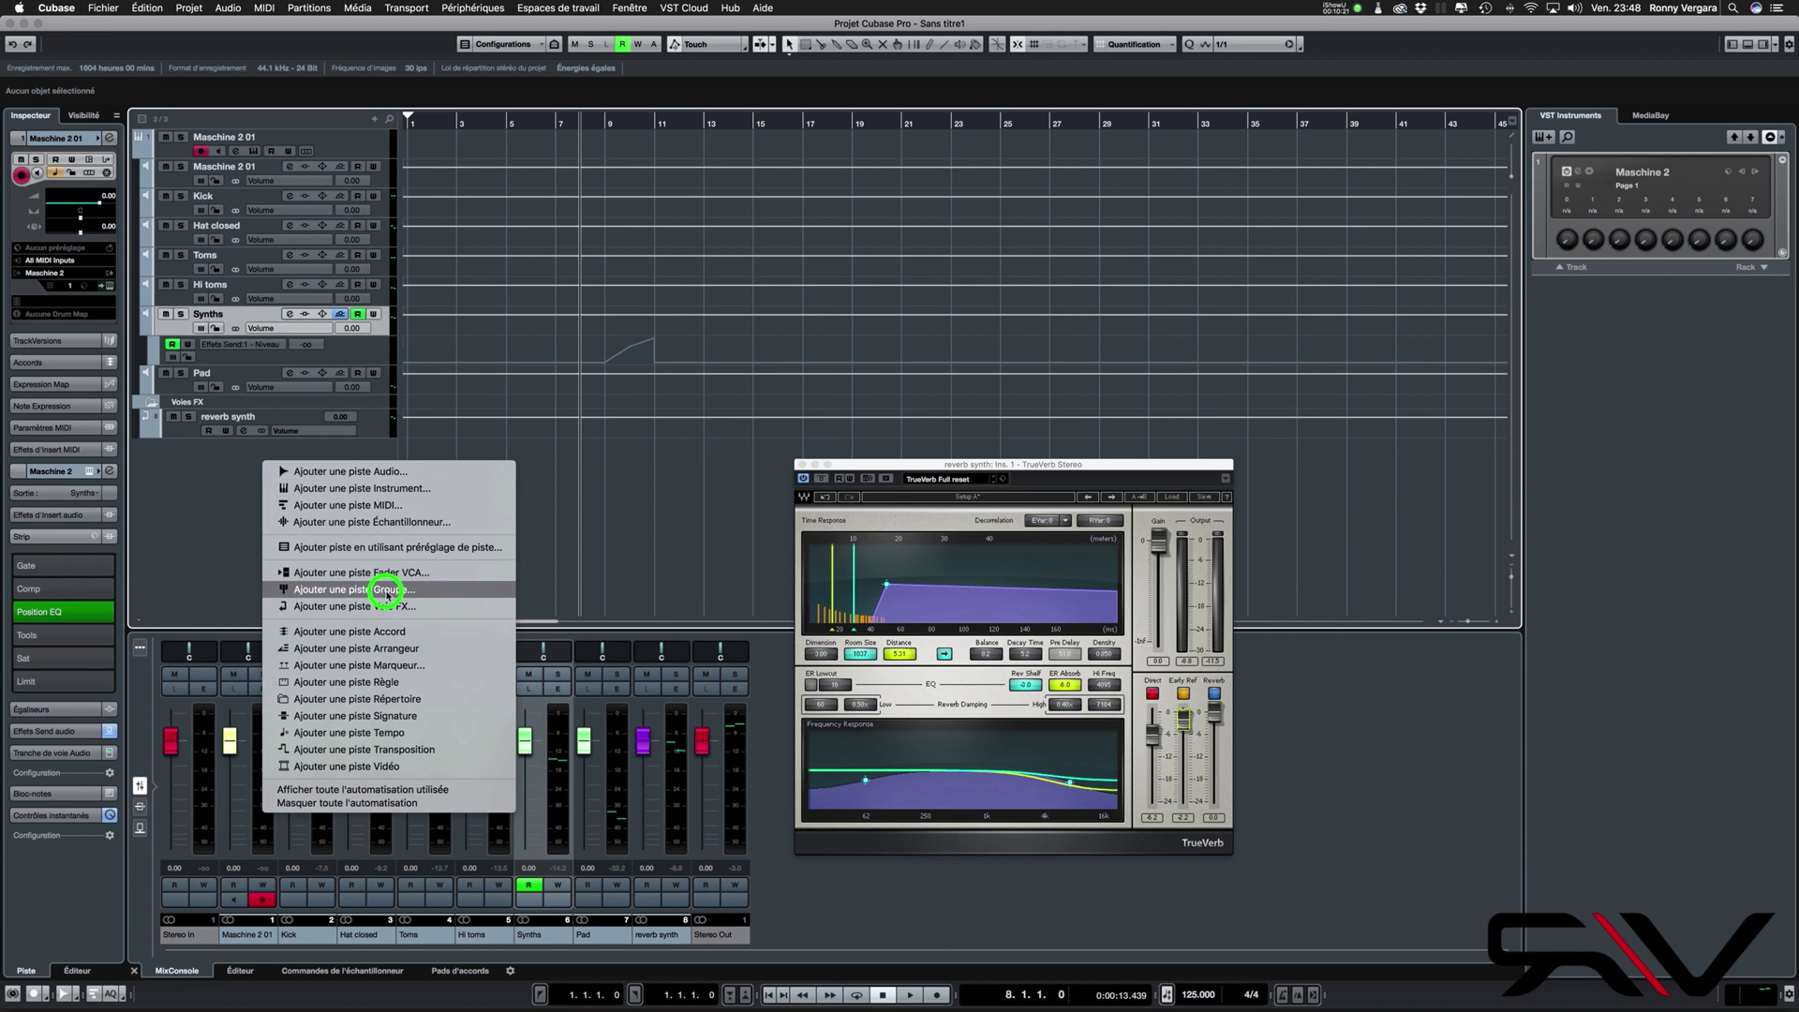
click(822, 297)
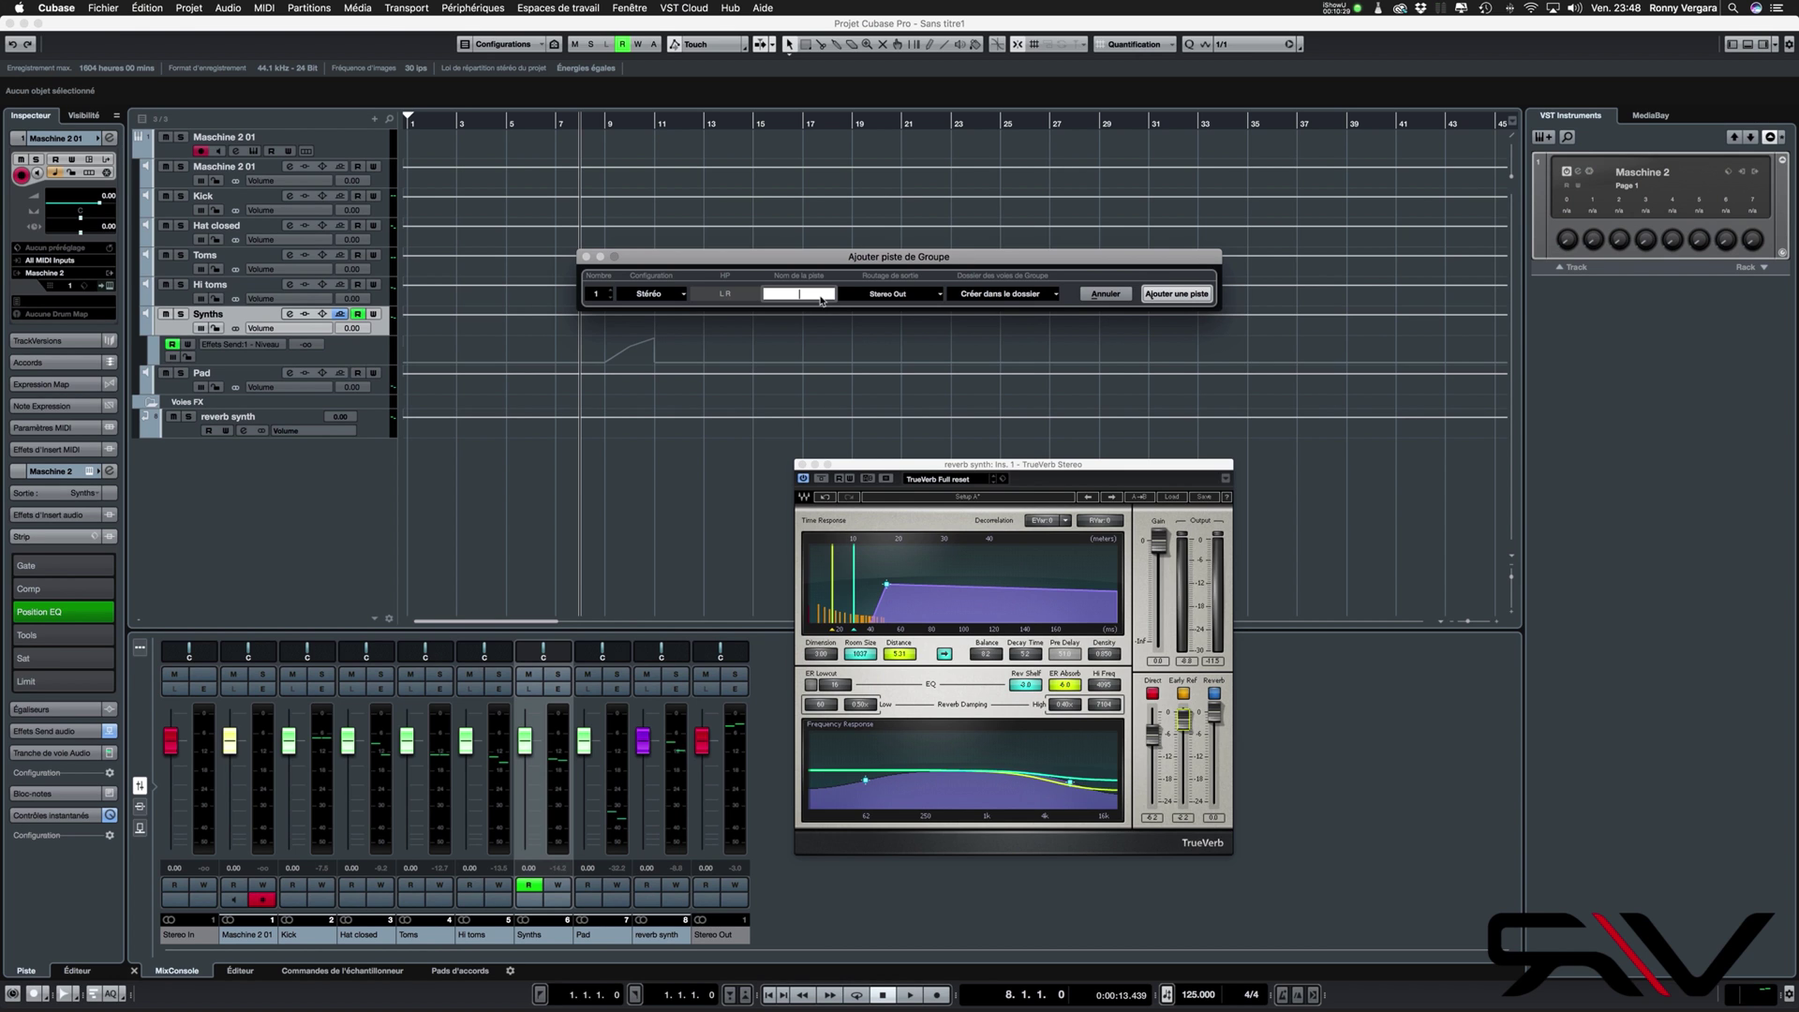
text(drums)
key(Return)
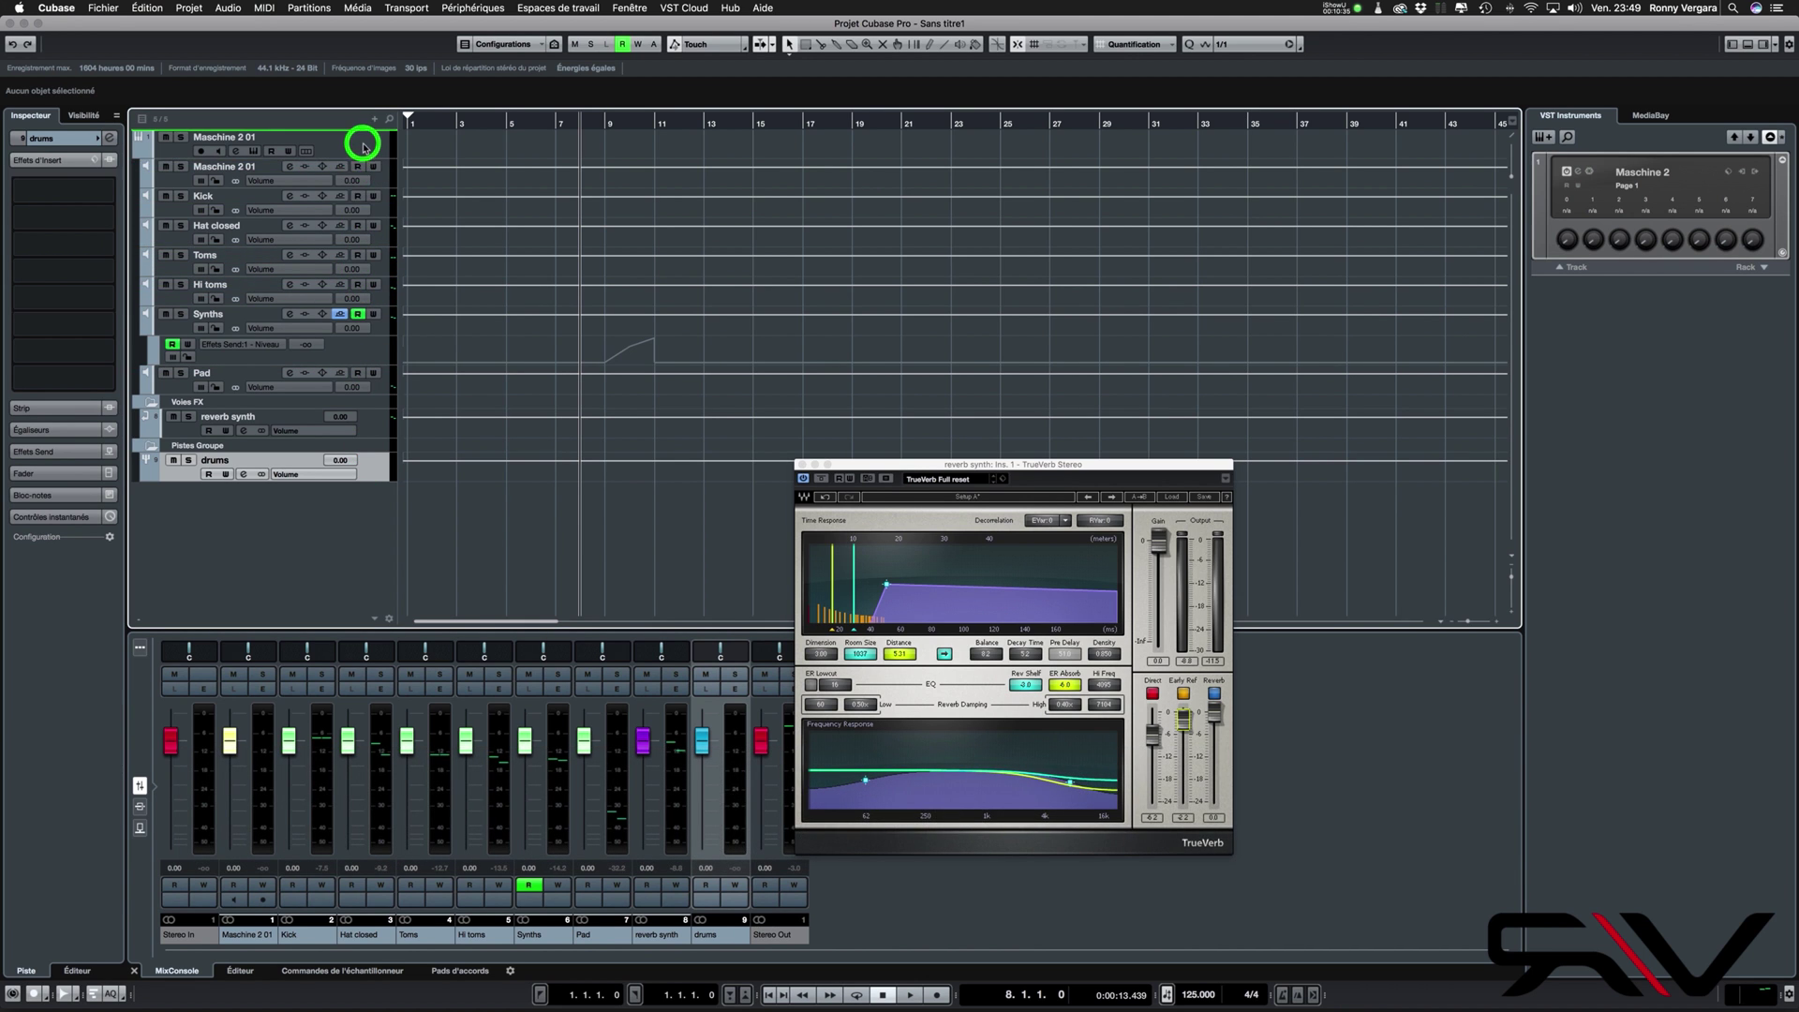
drag(364, 146, 359, 148)
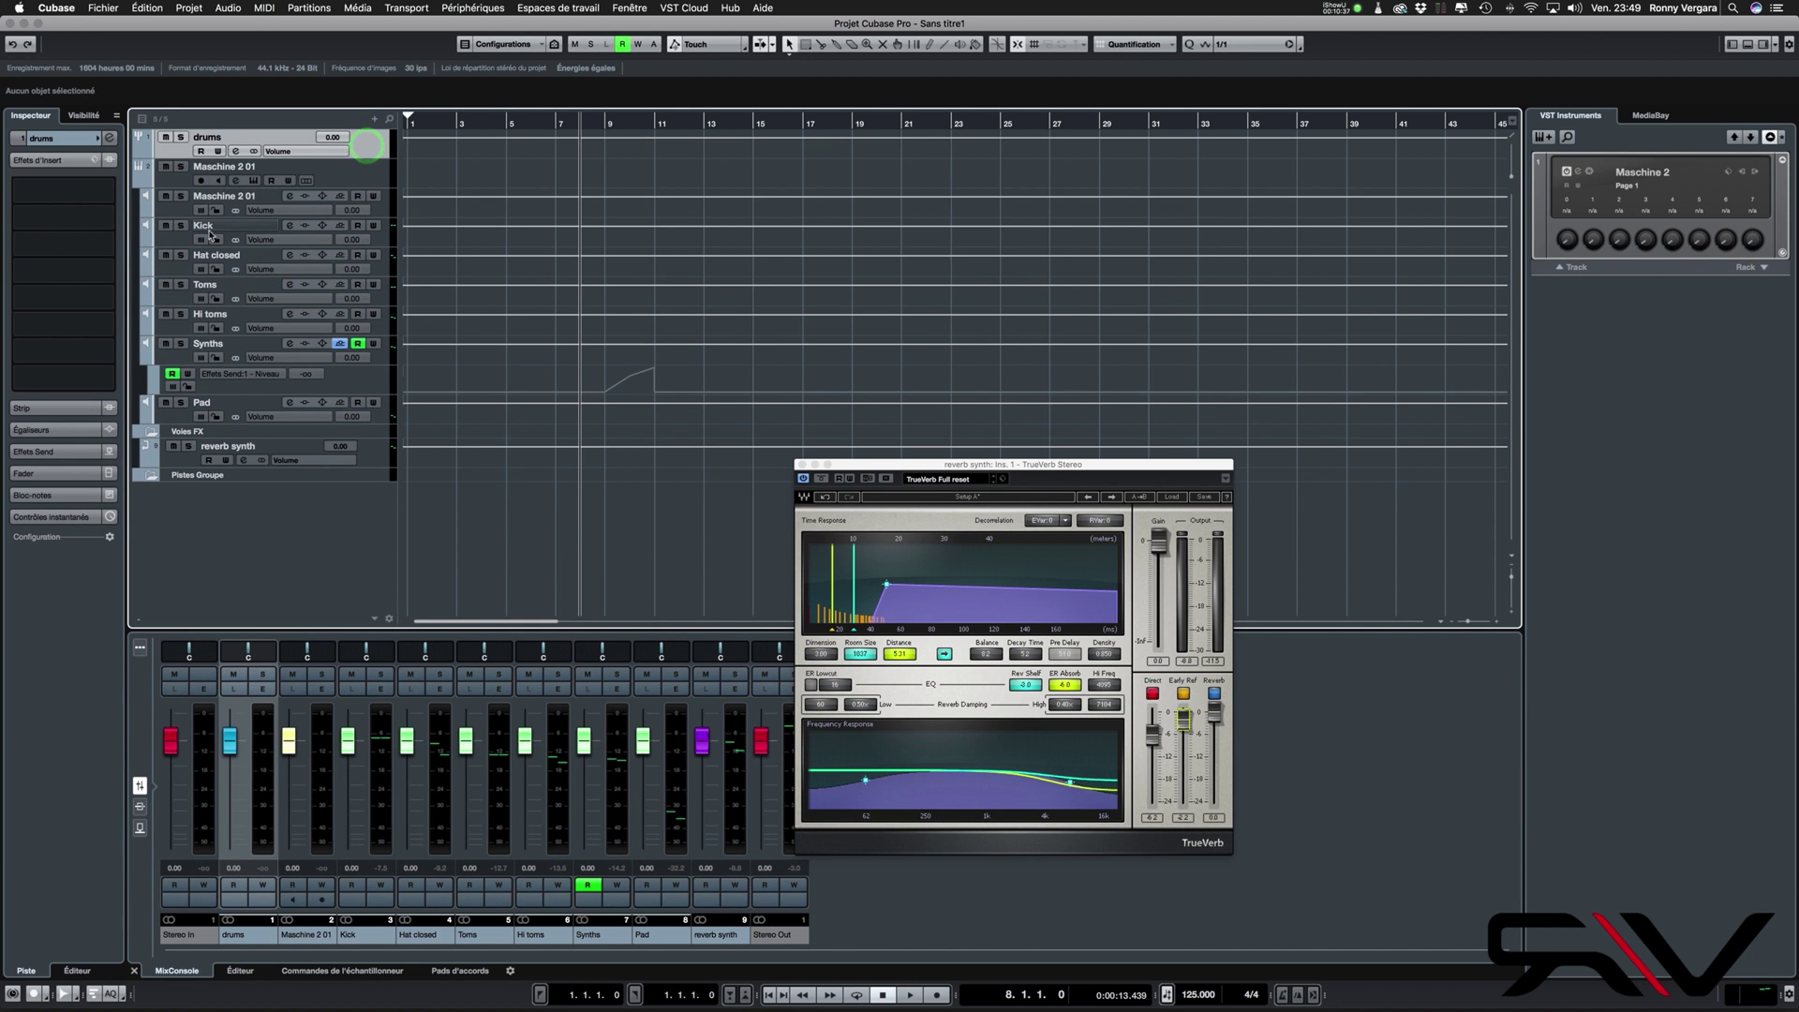
Route the outputs of the Kick and Hat closed channels to the drums group
click(383, 242)
click(289, 225)
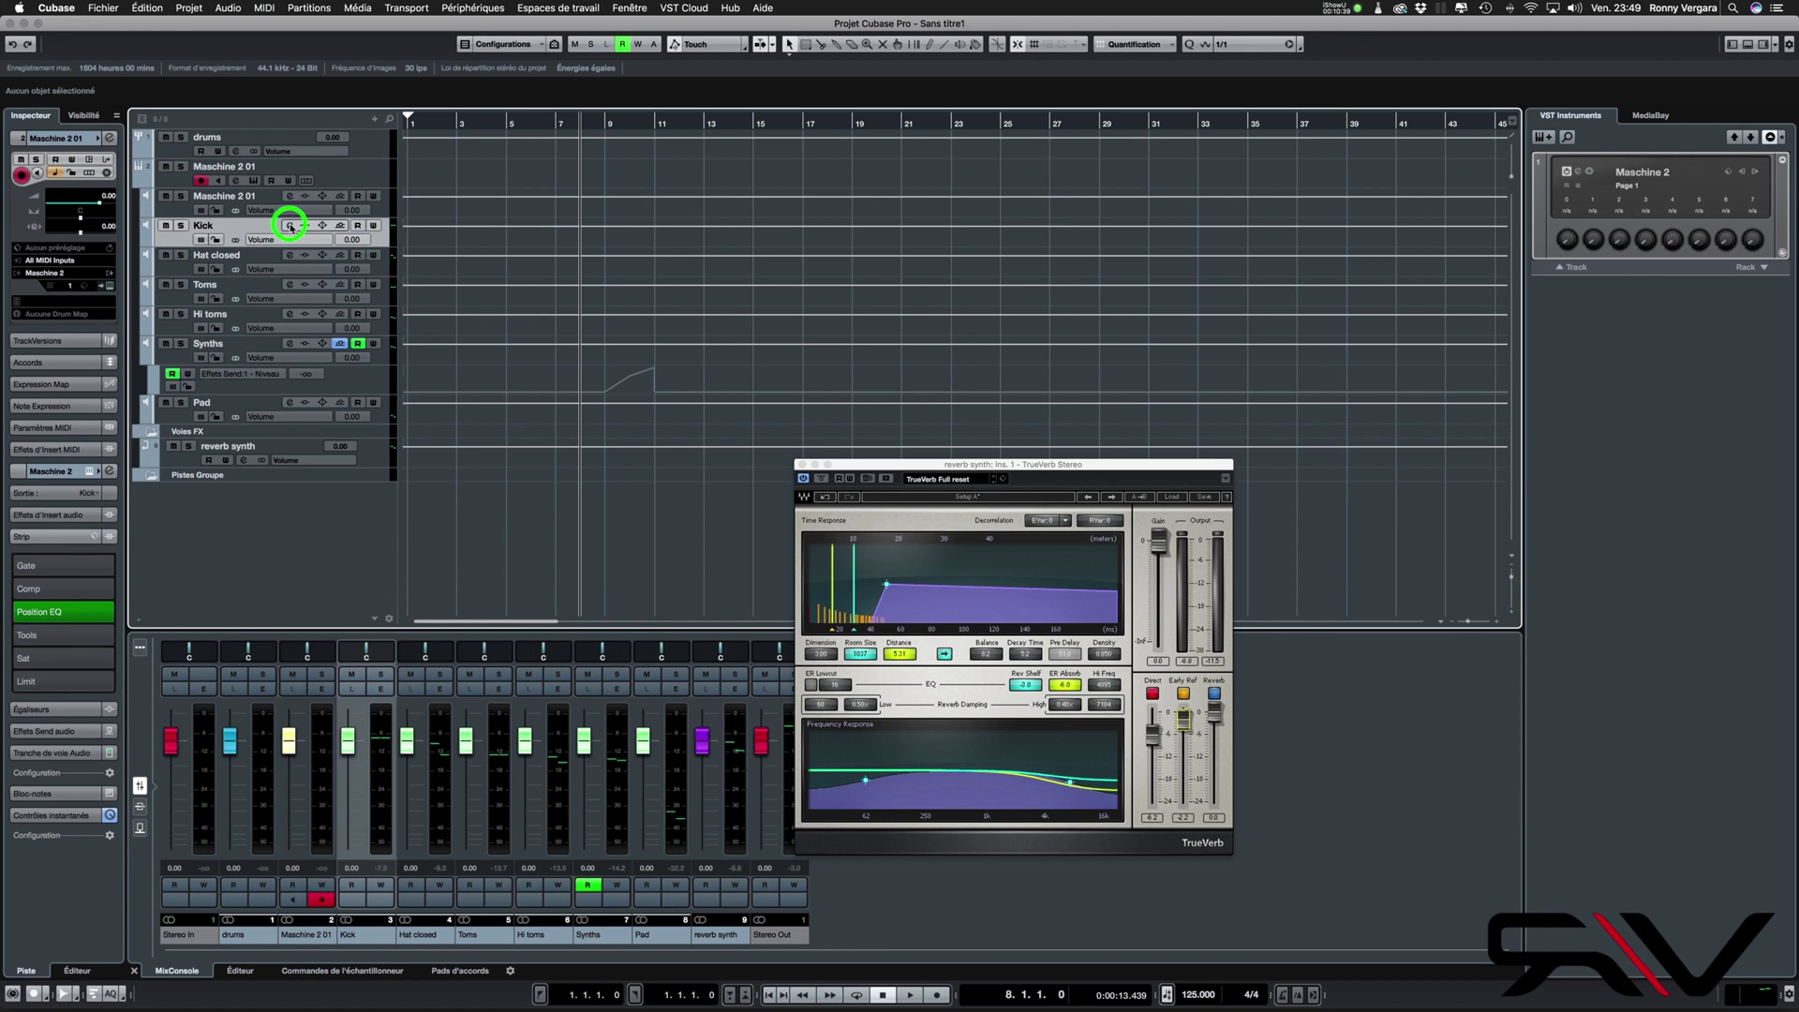
click(774, 111)
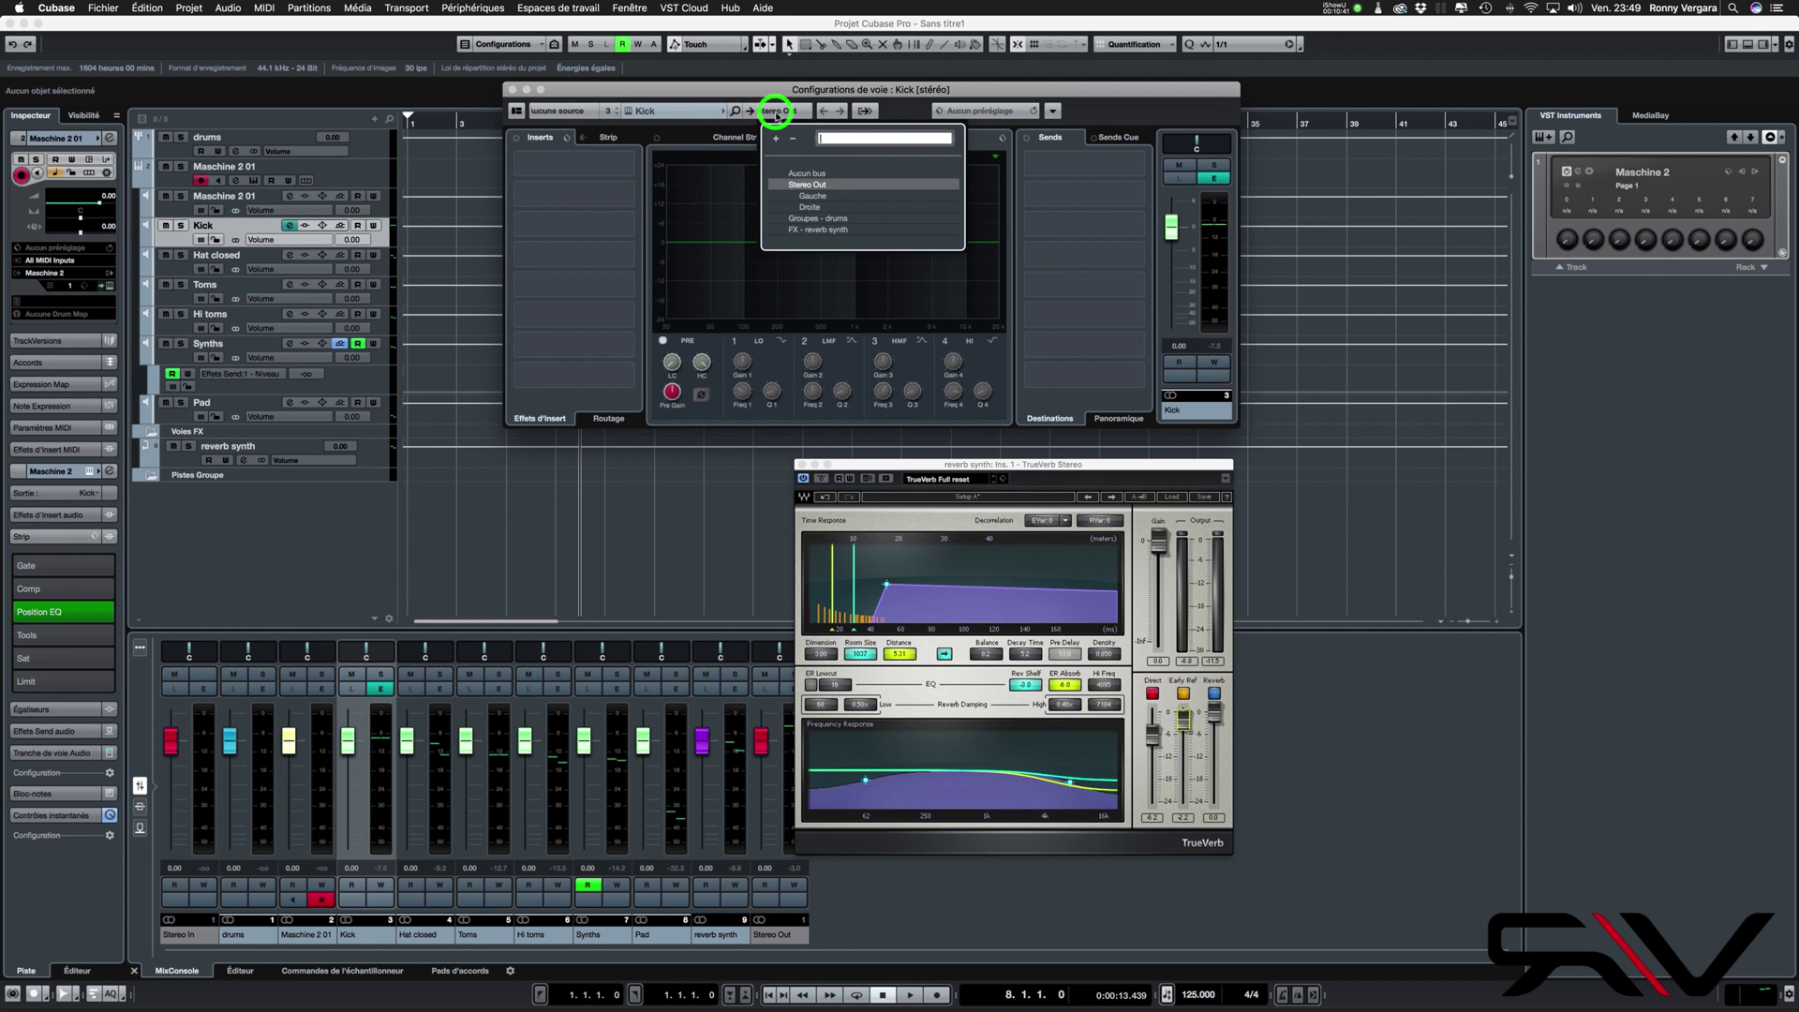
click(823, 218)
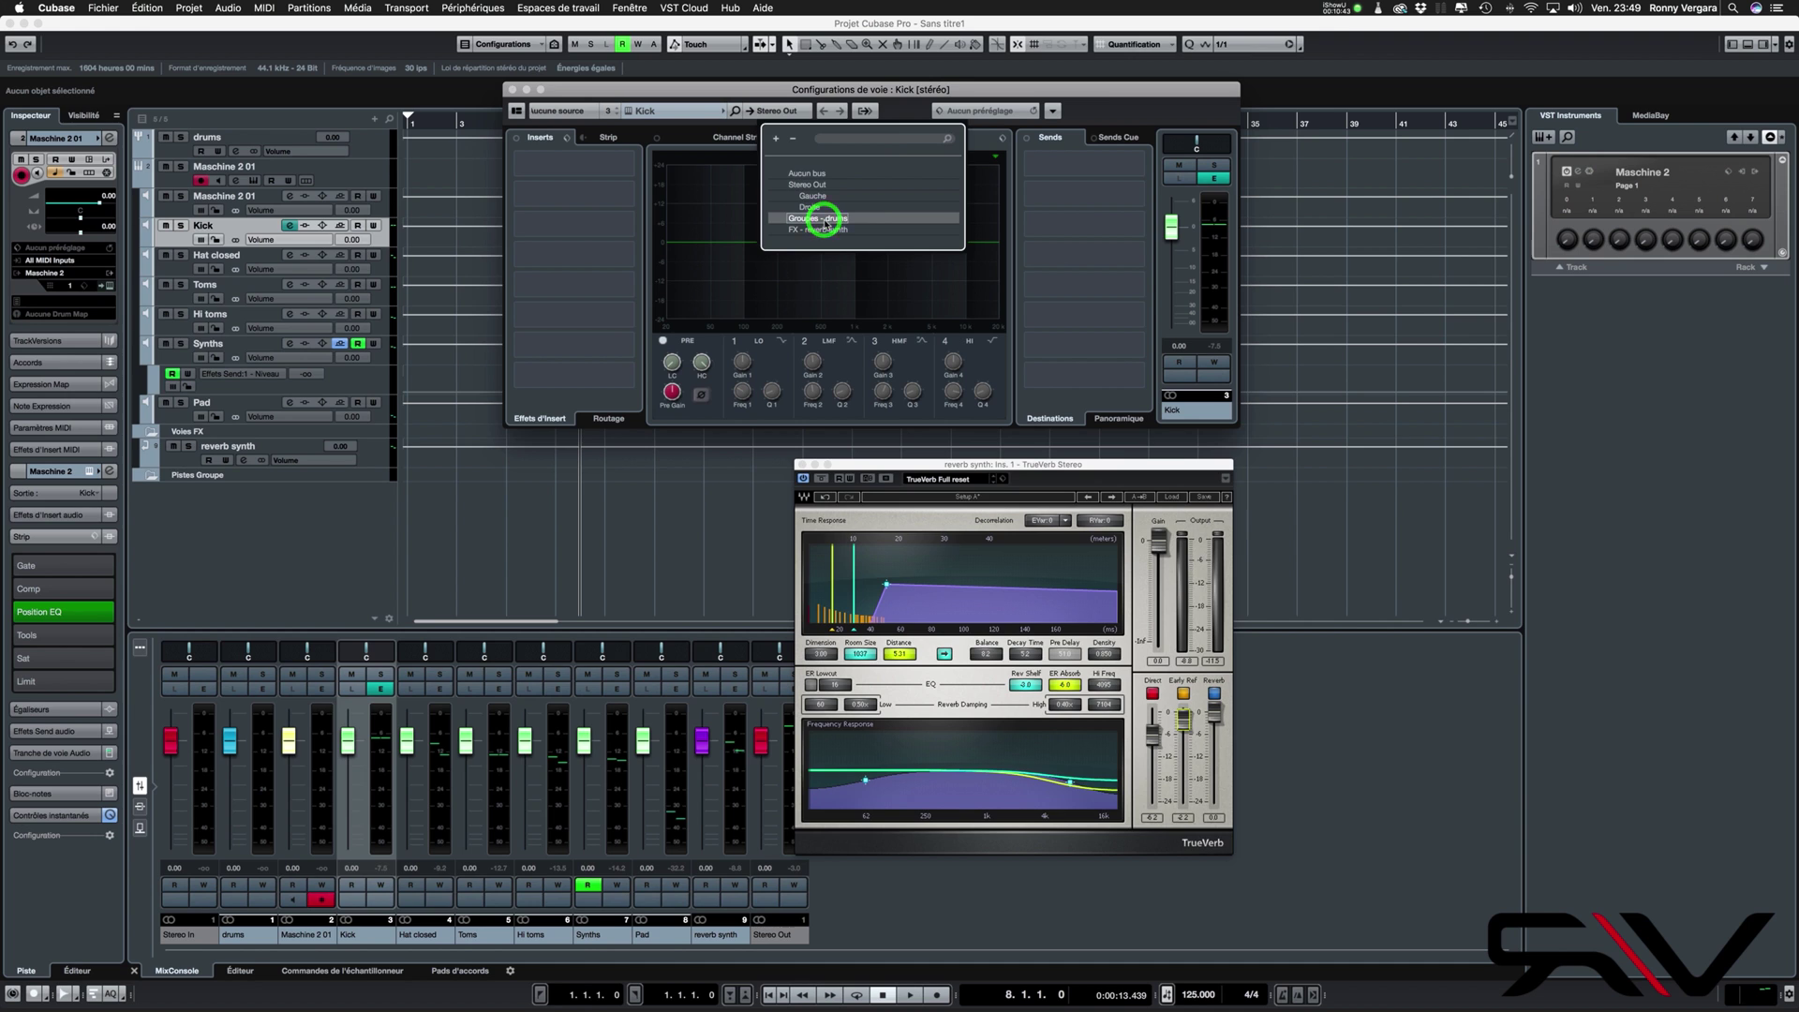
click(375, 270)
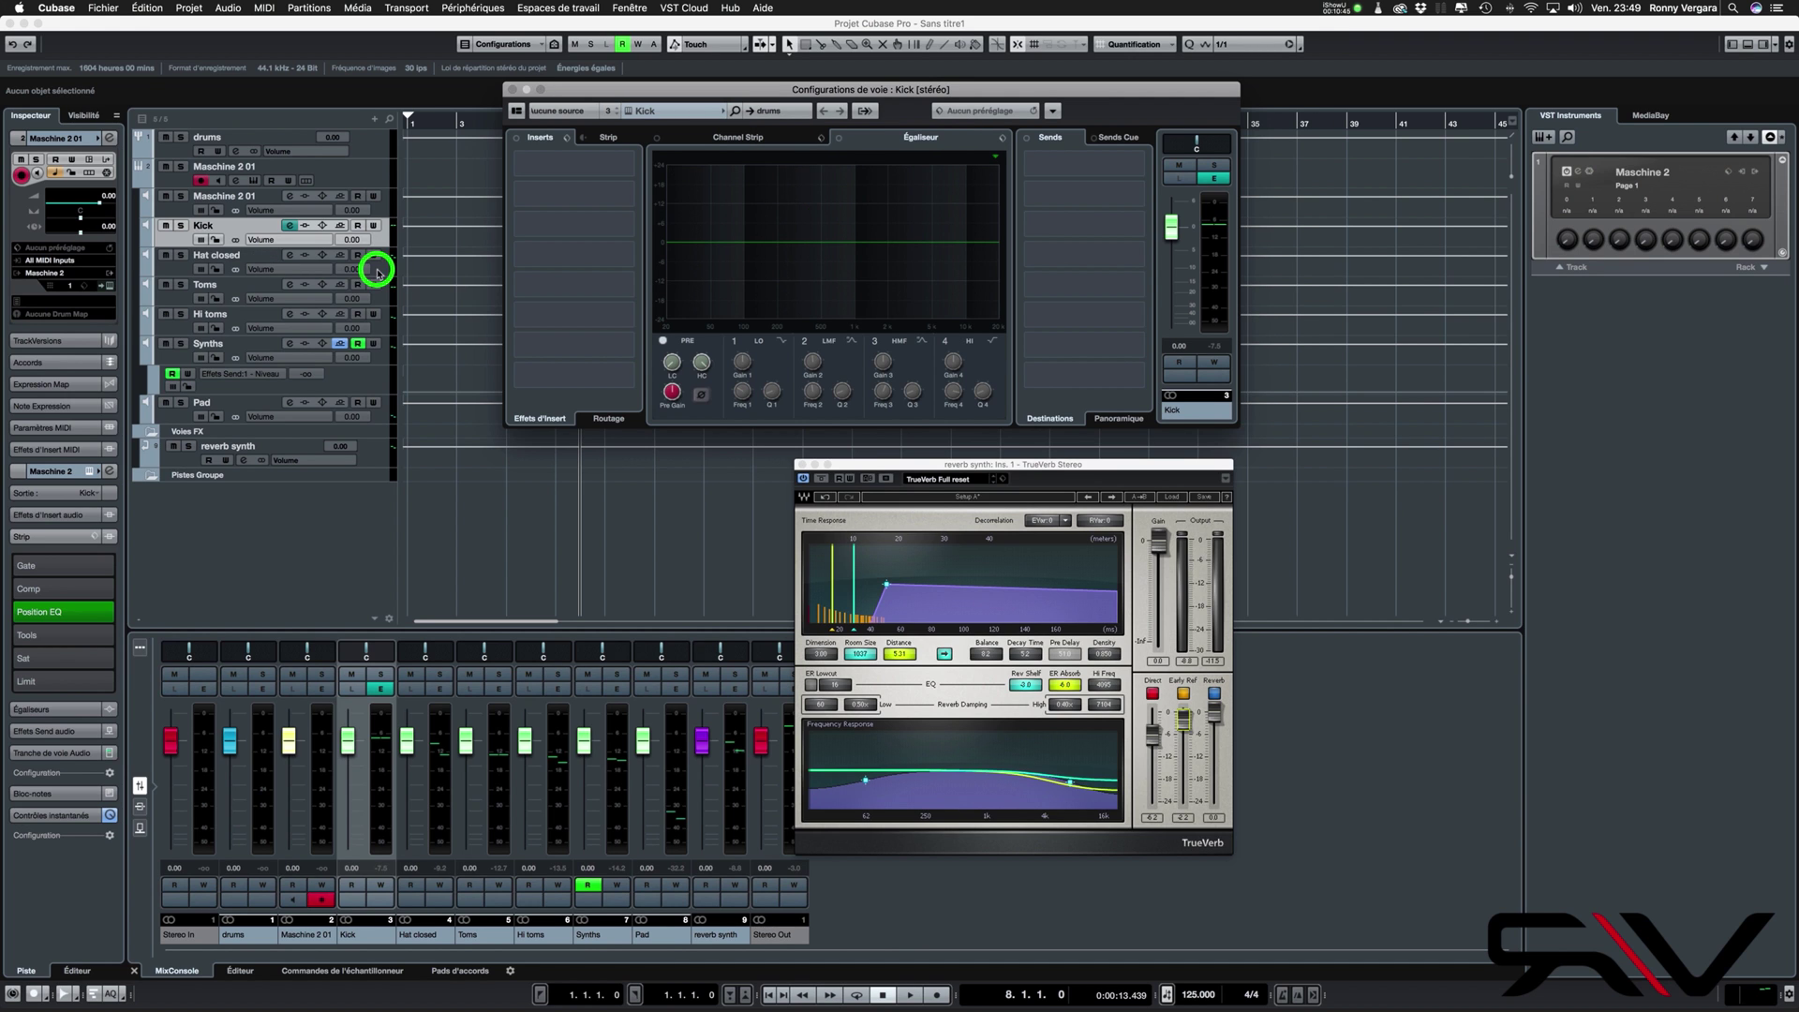
click(288, 256)
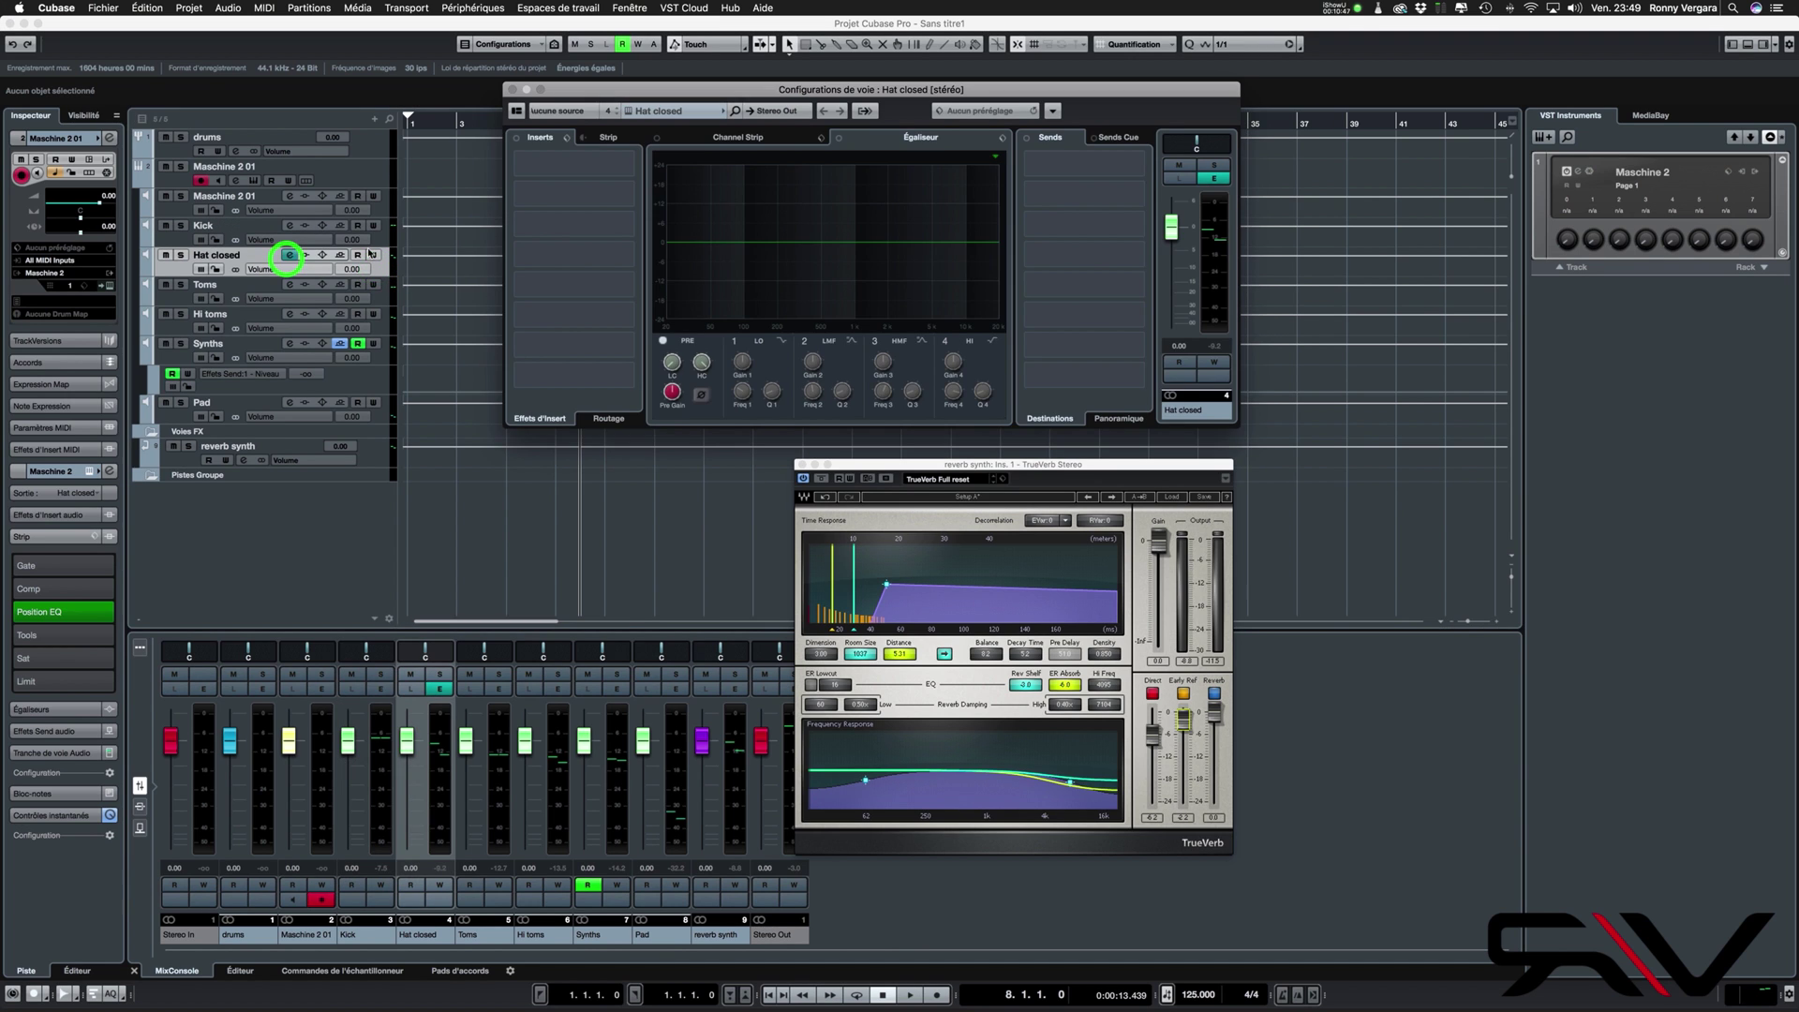
click(784, 111)
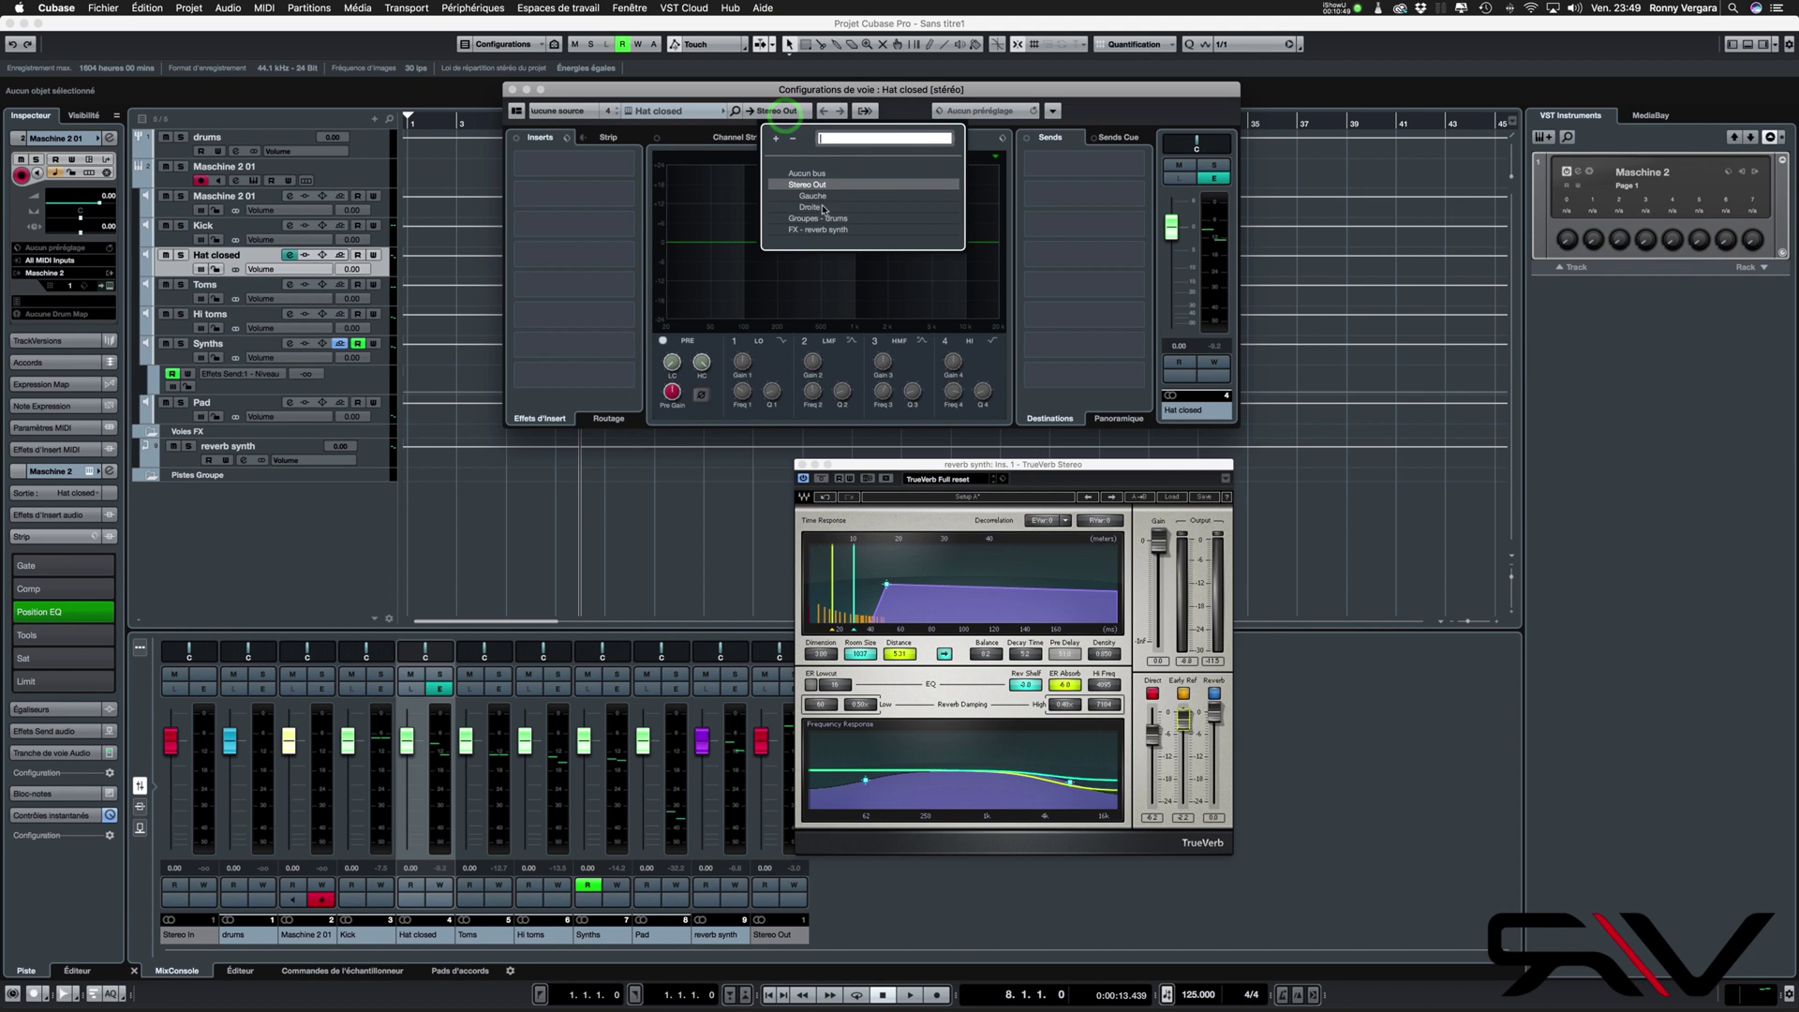
click(811, 218)
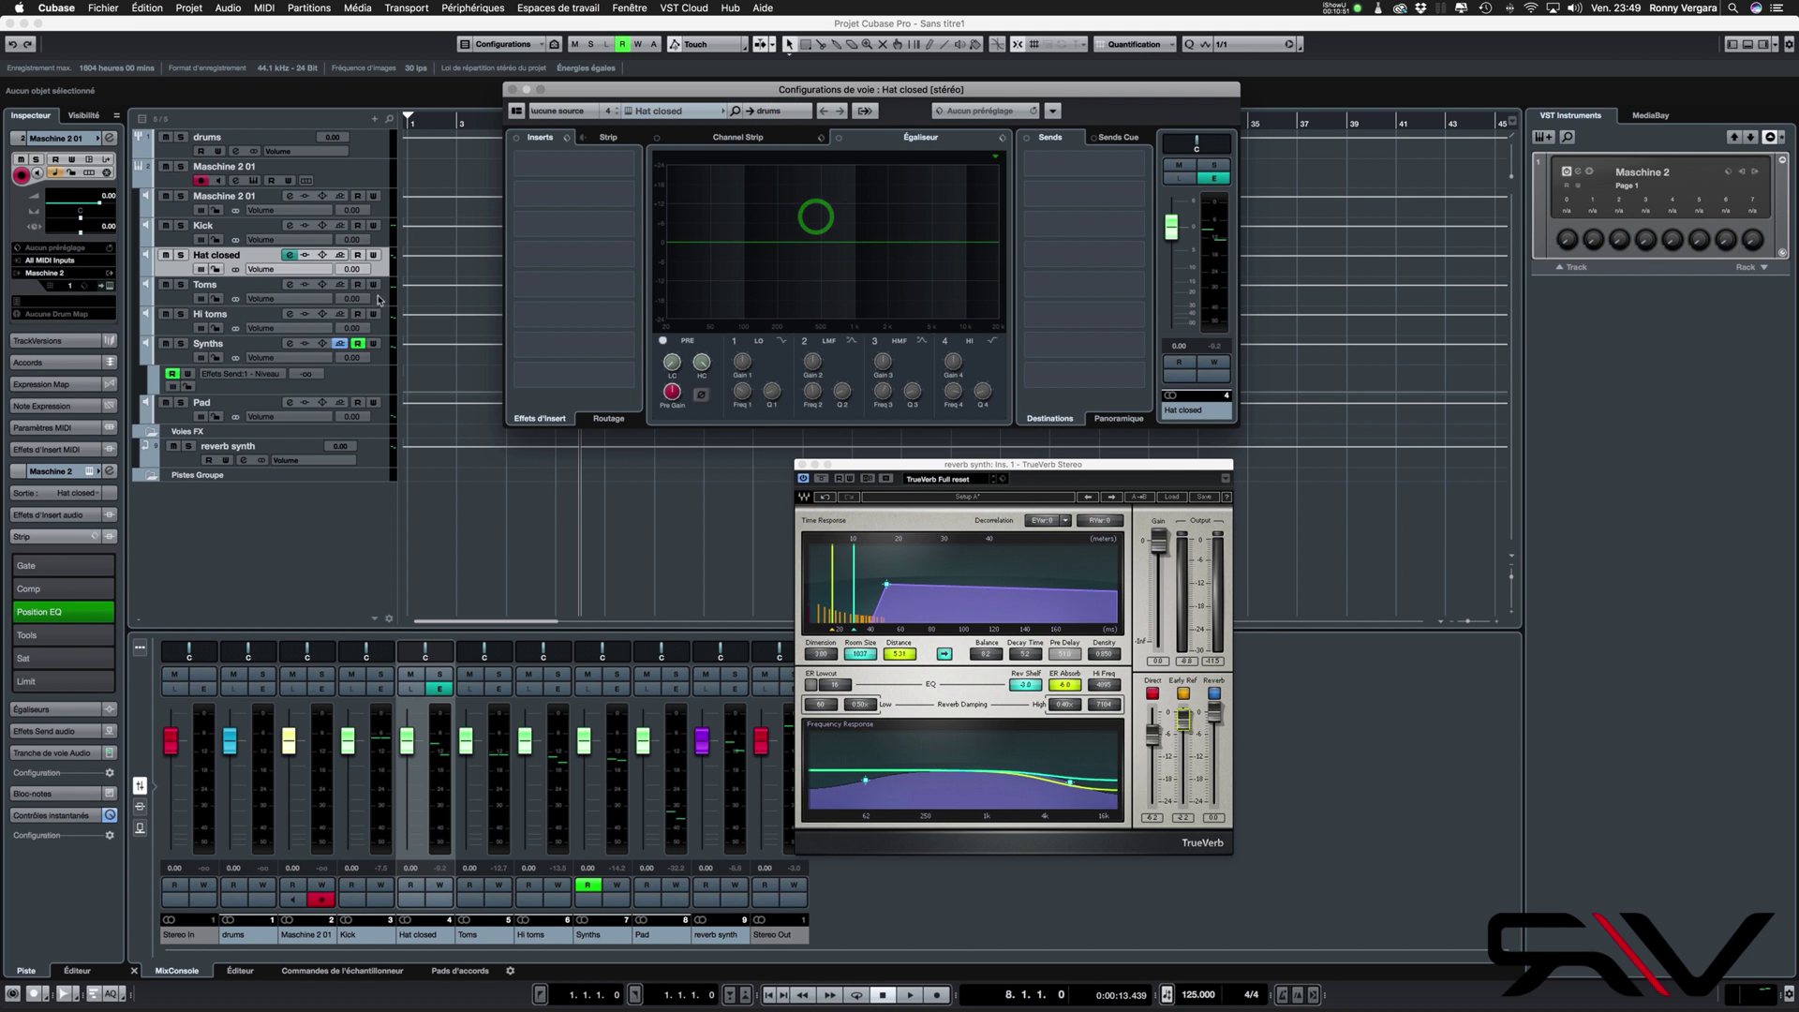
Route the outputs of the Toms and Hi toms channels to the drums group
click(382, 300)
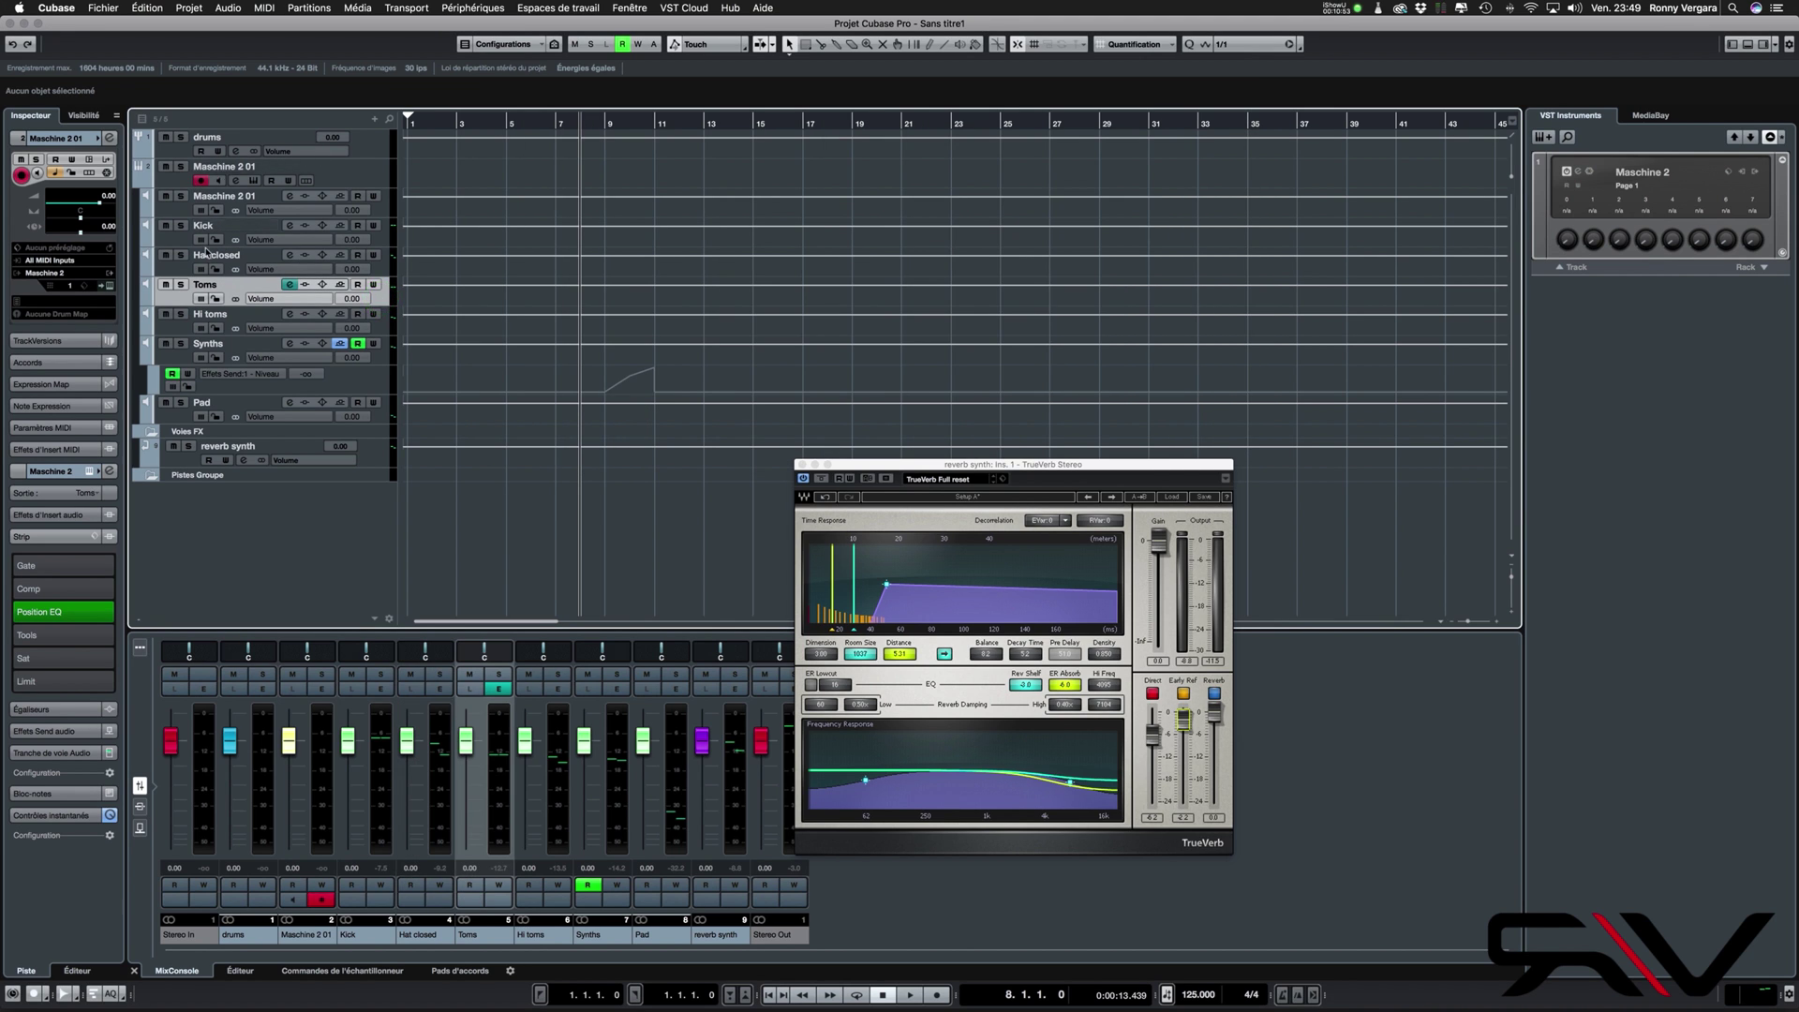
click(288, 284)
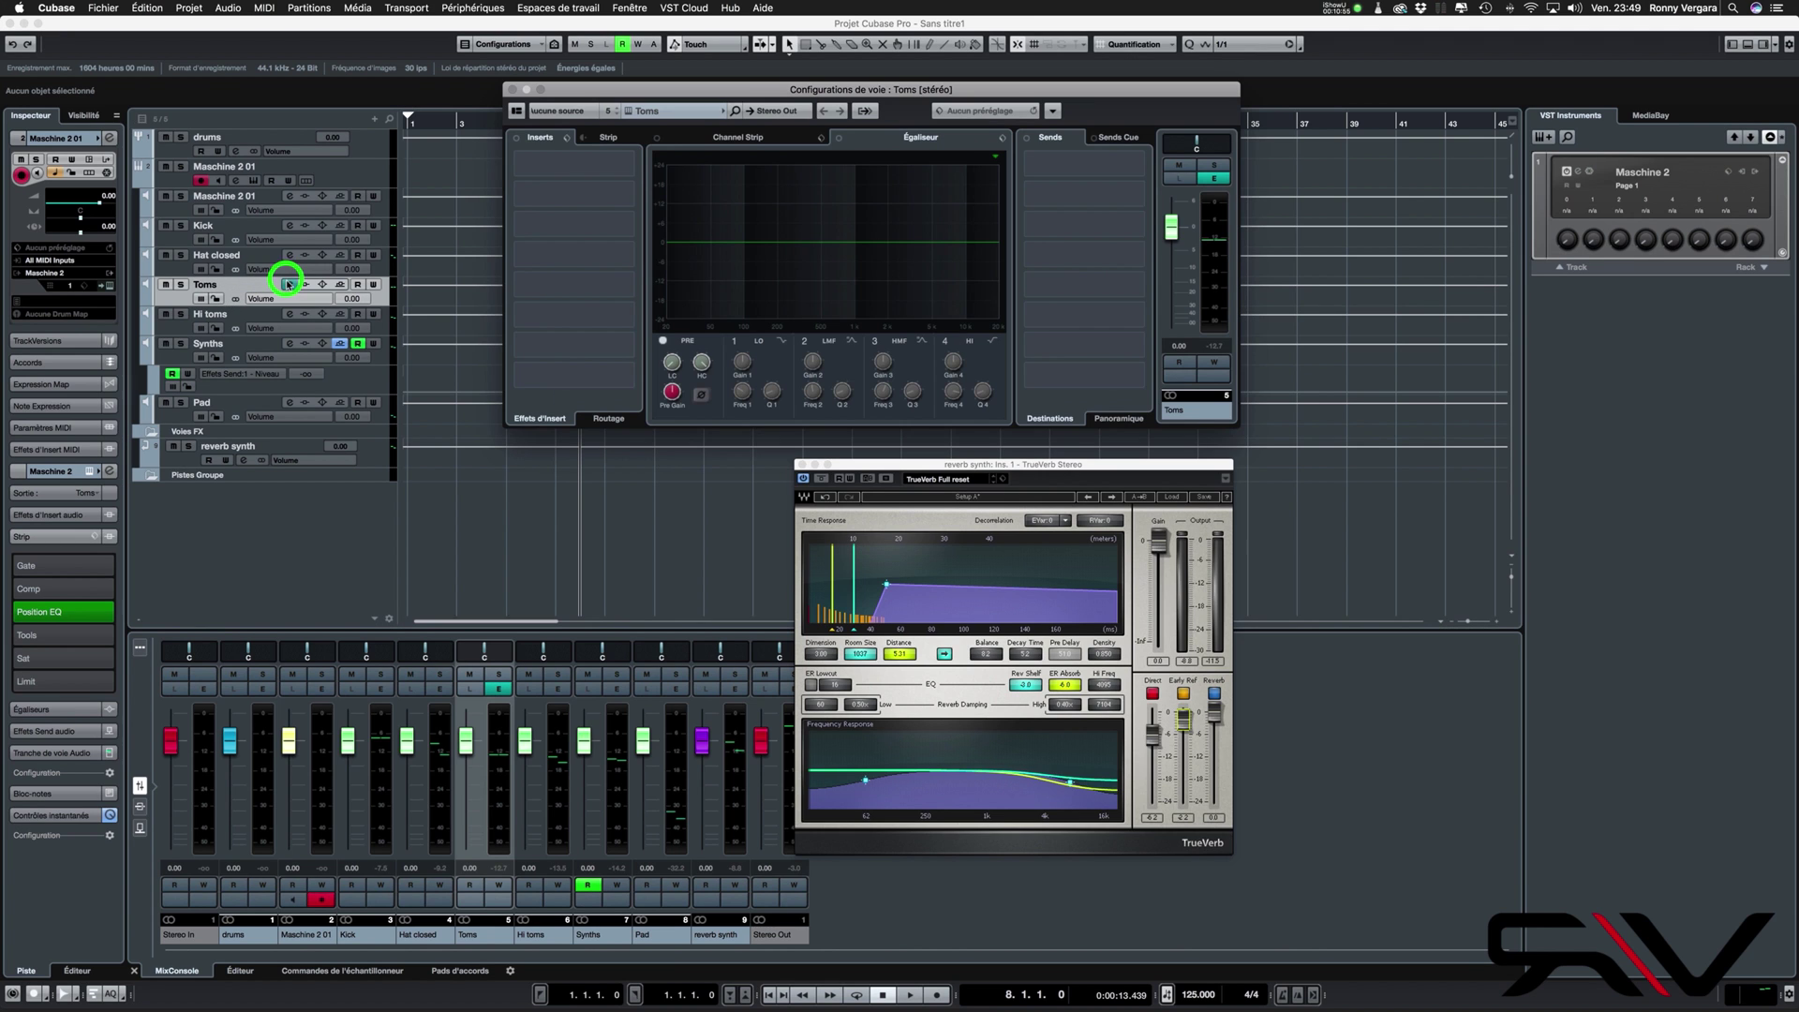
click(787, 110)
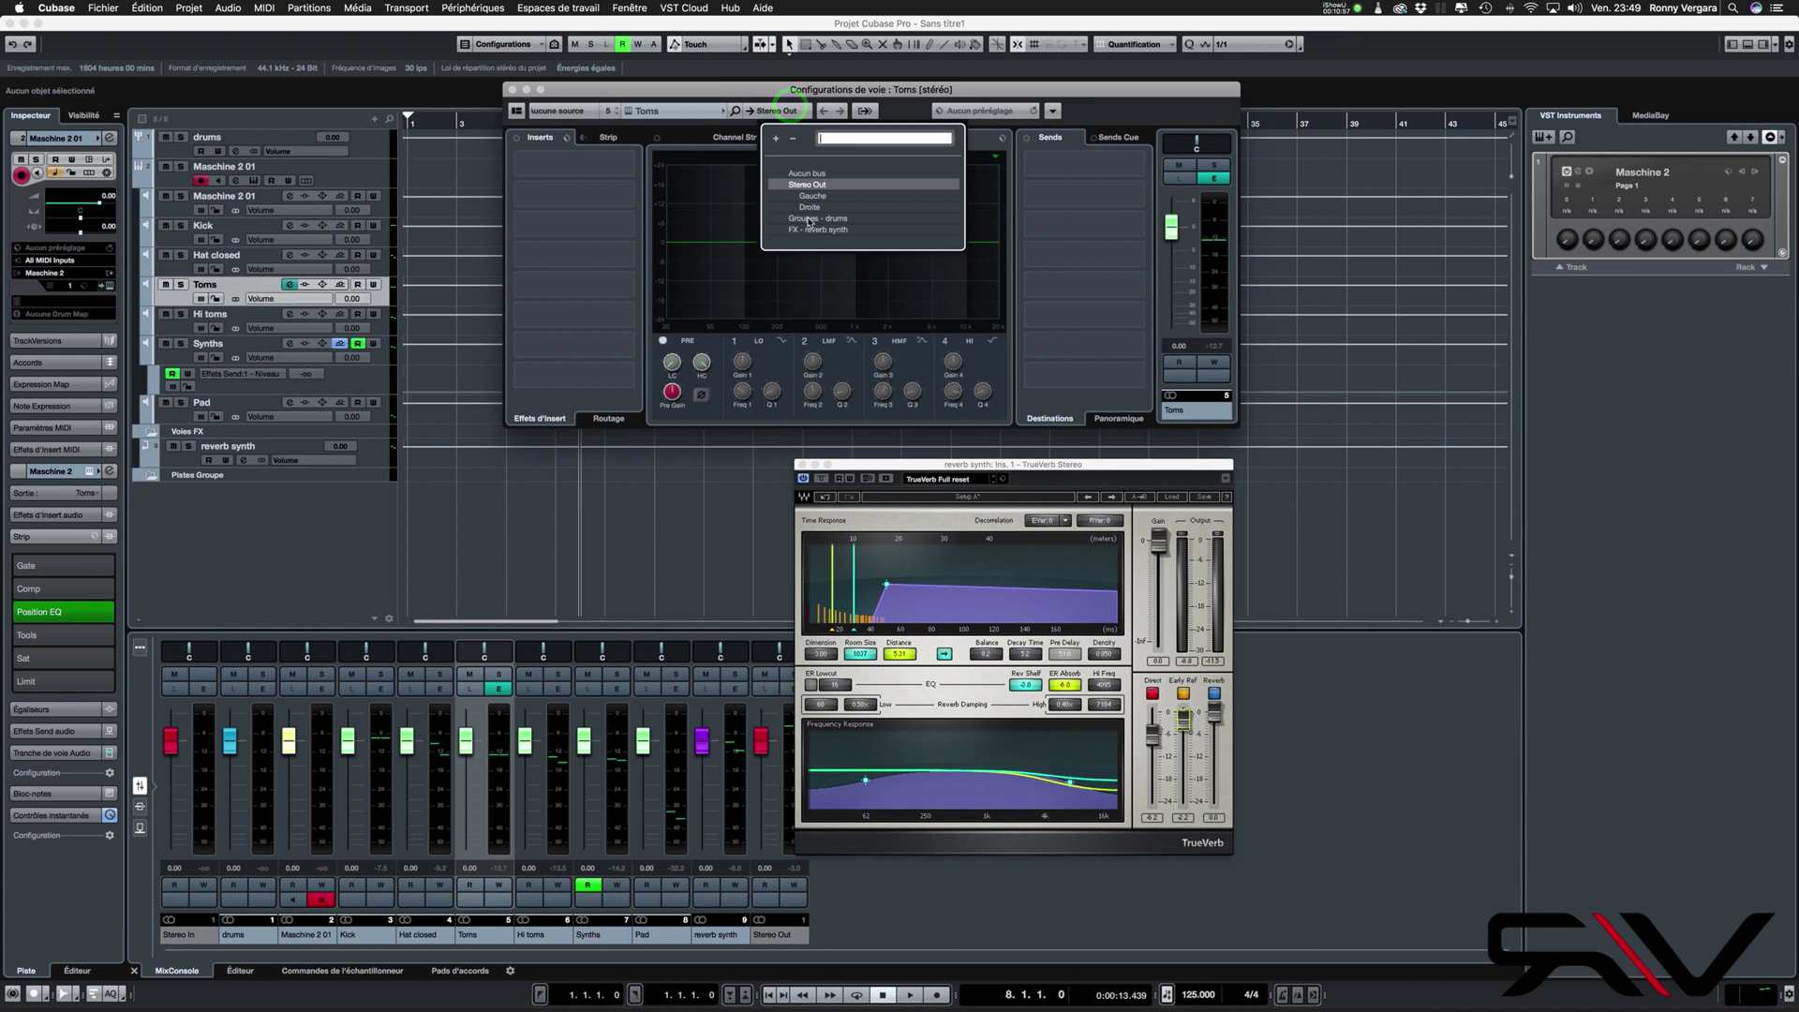
click(810, 220)
click(382, 332)
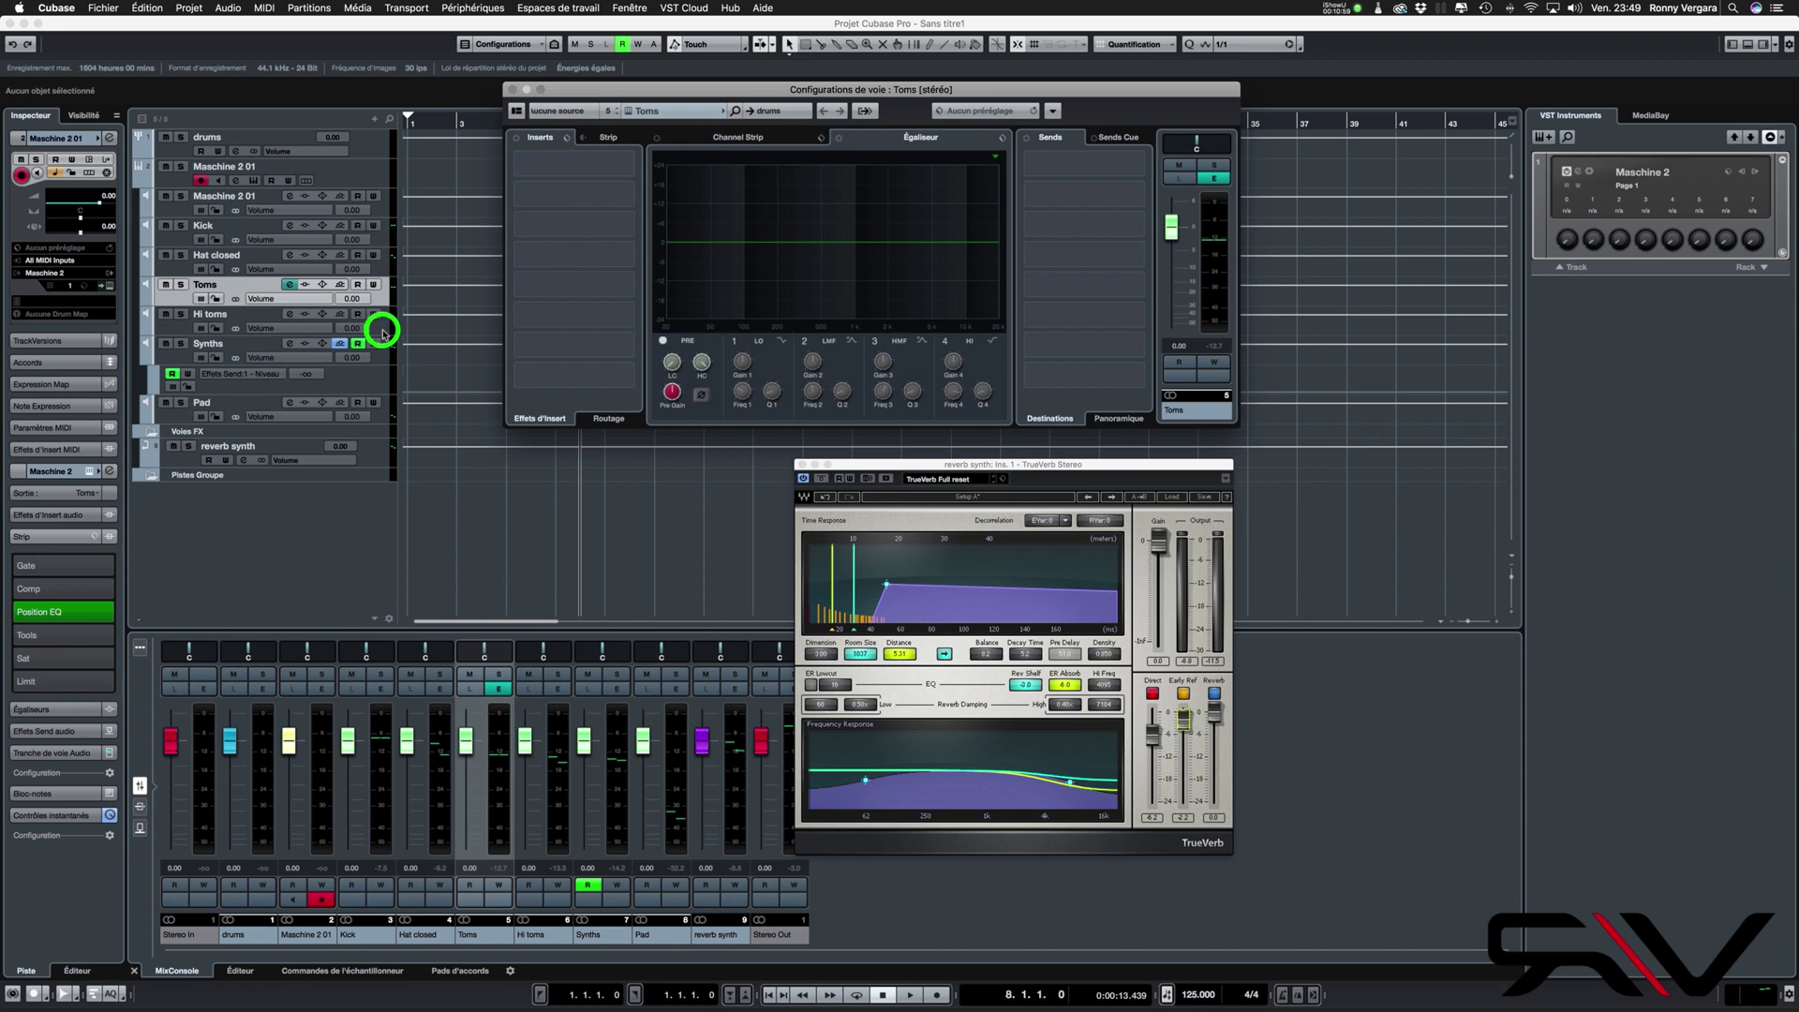
click(292, 315)
click(783, 112)
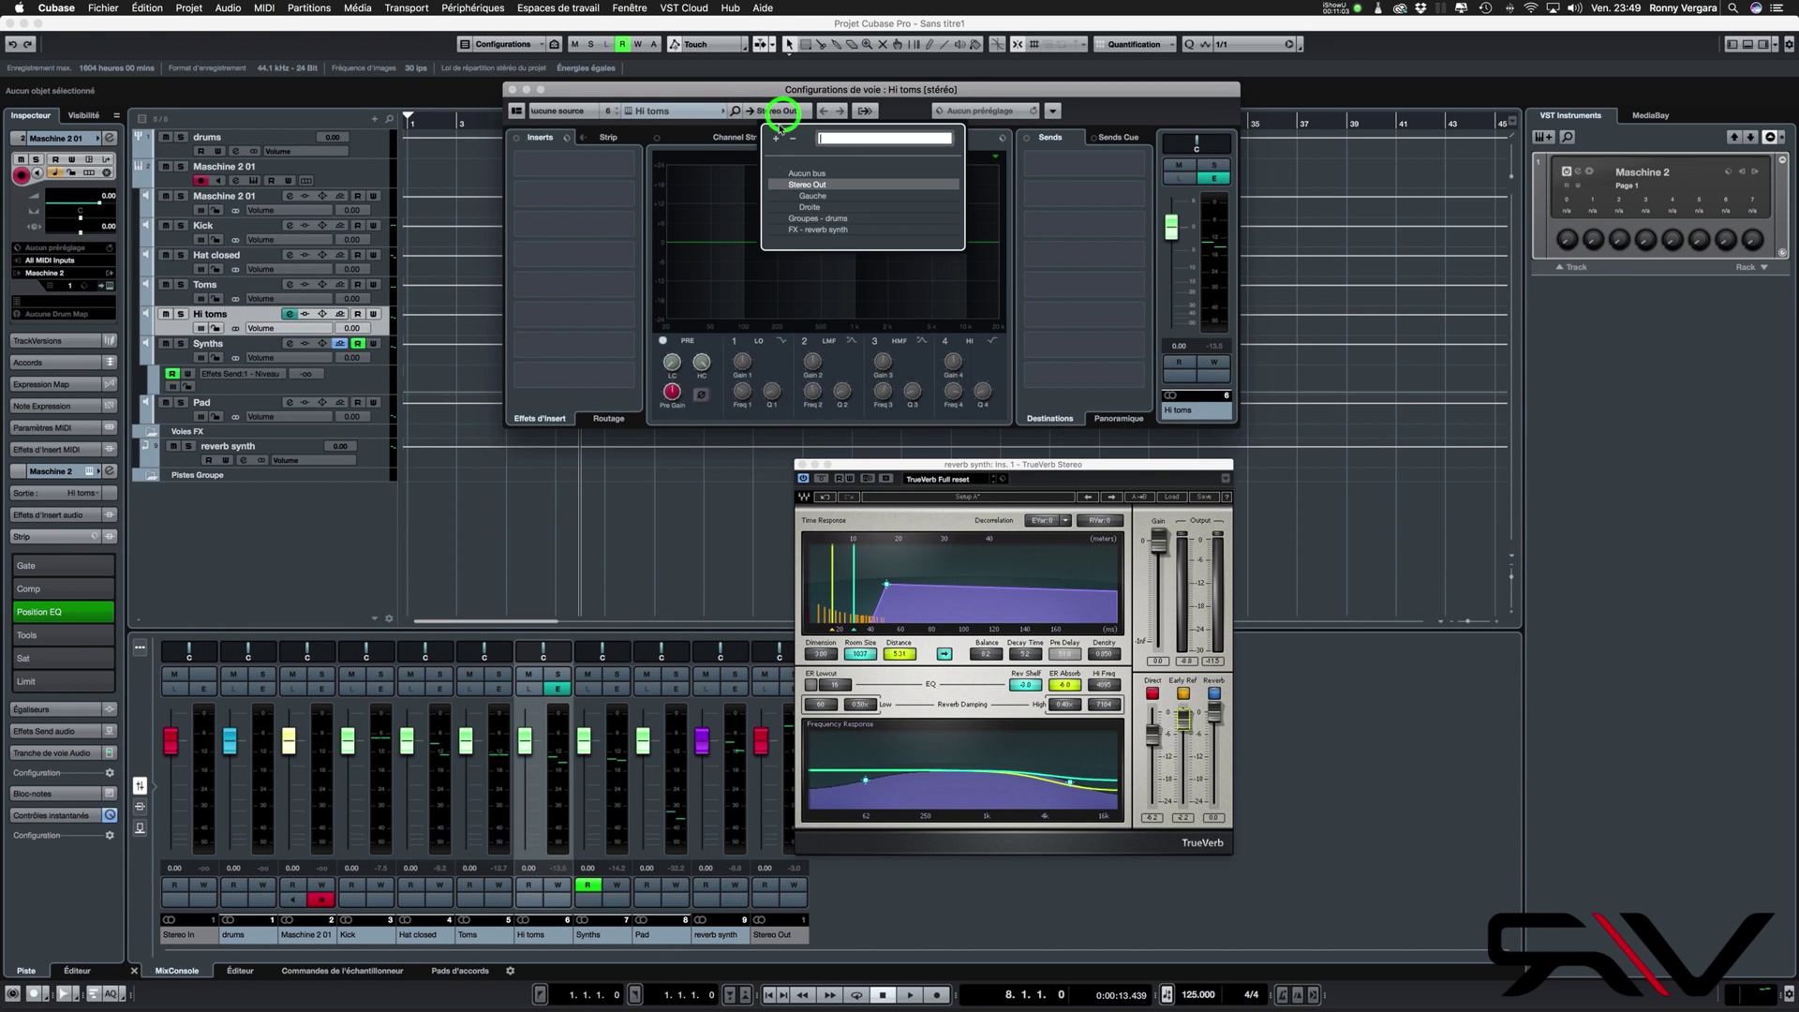
click(810, 219)
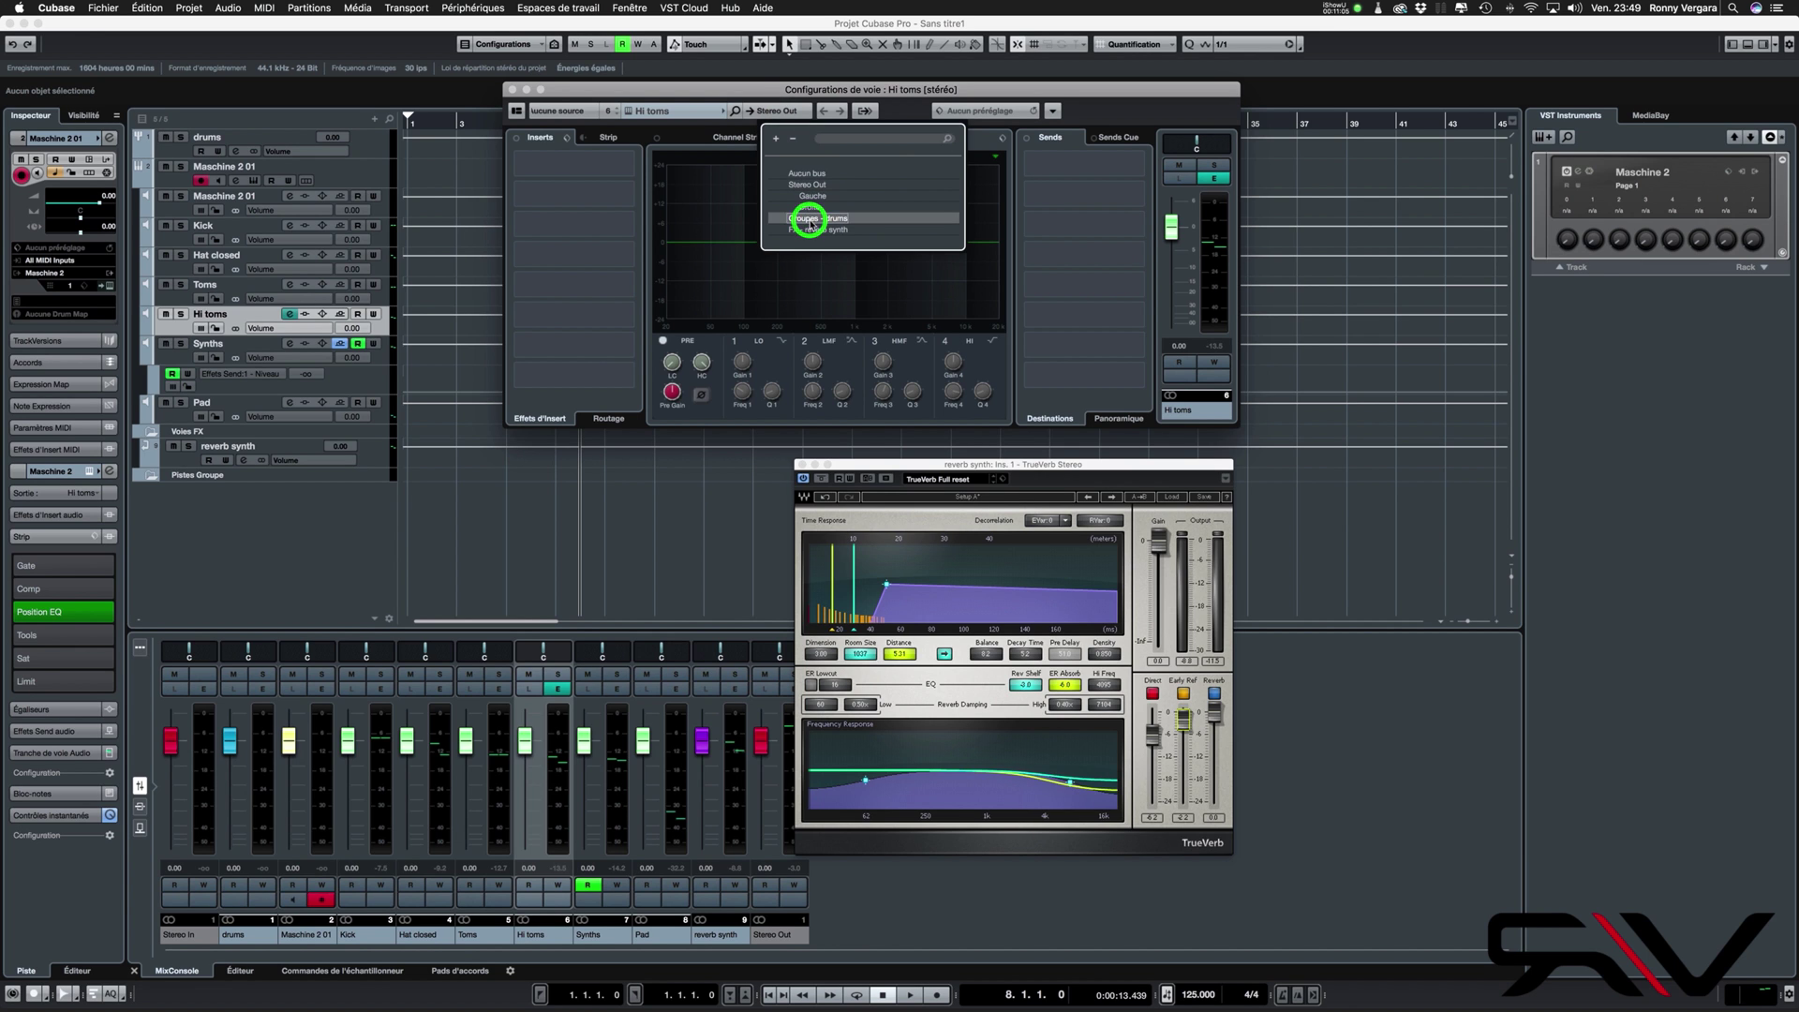
Solo the drums group and play the project briefly from bar 8 to hear the grouped sounds
click(192, 135)
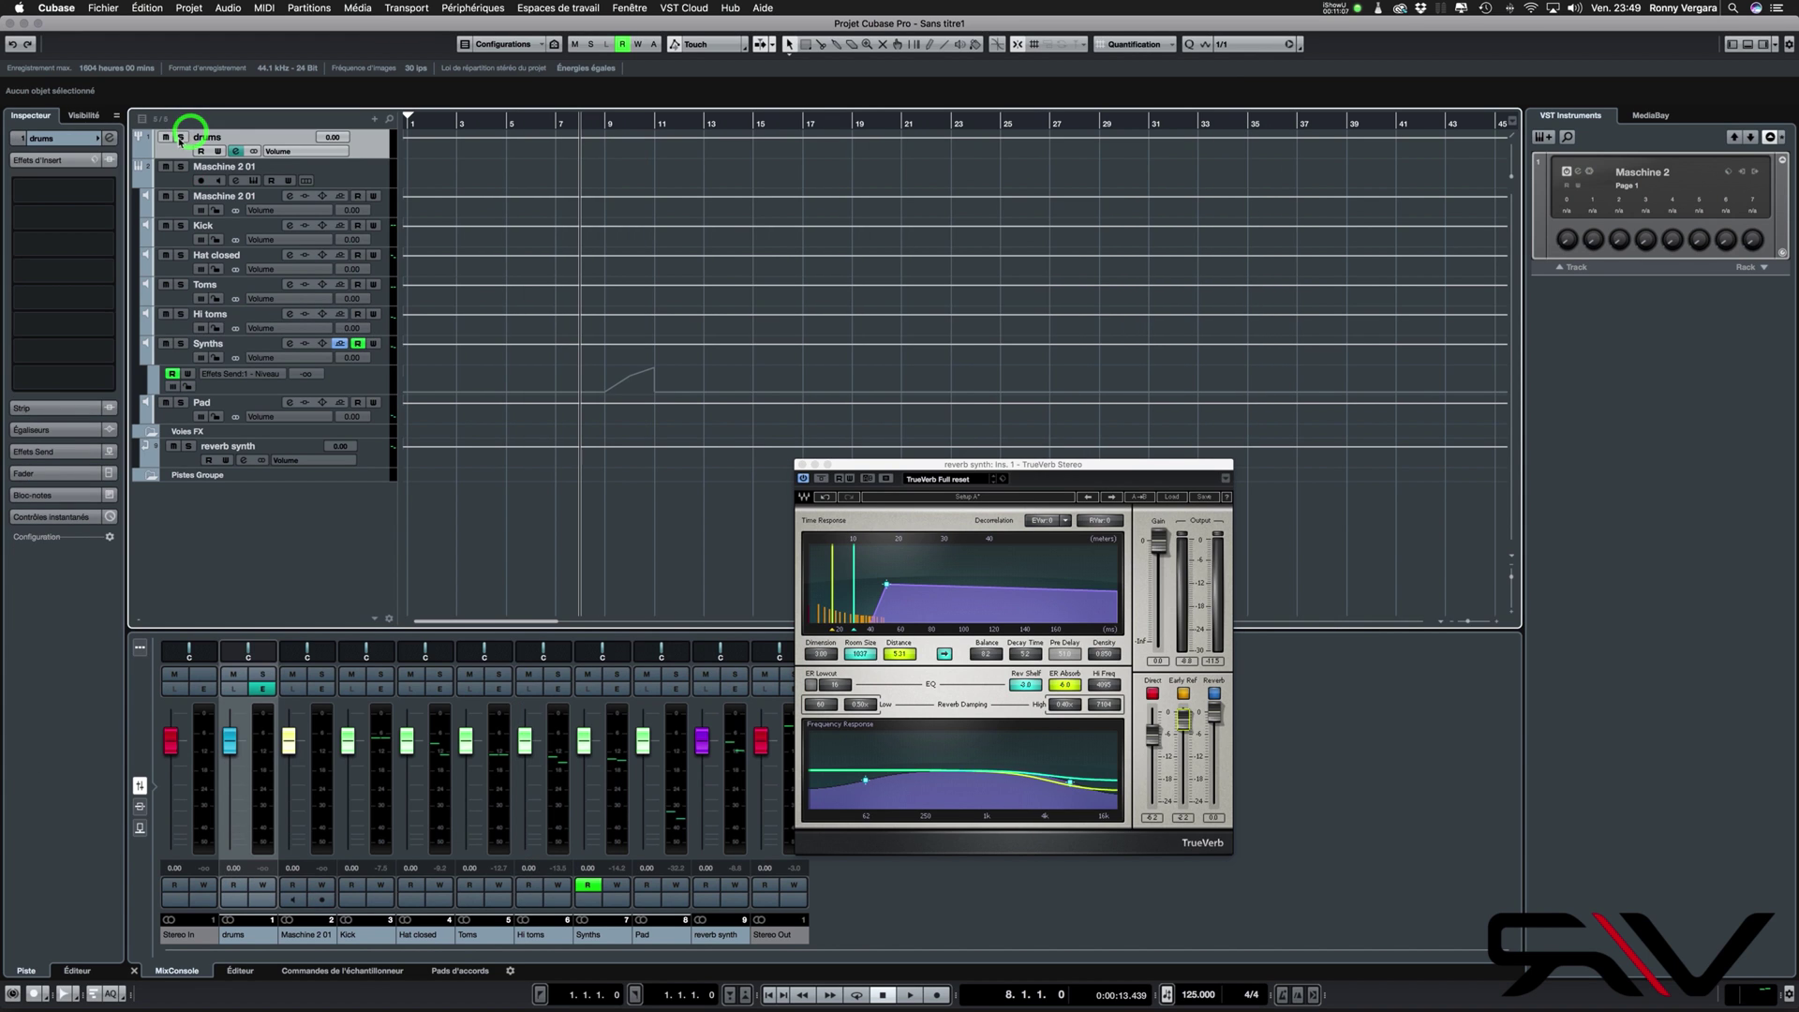
click(181, 138)
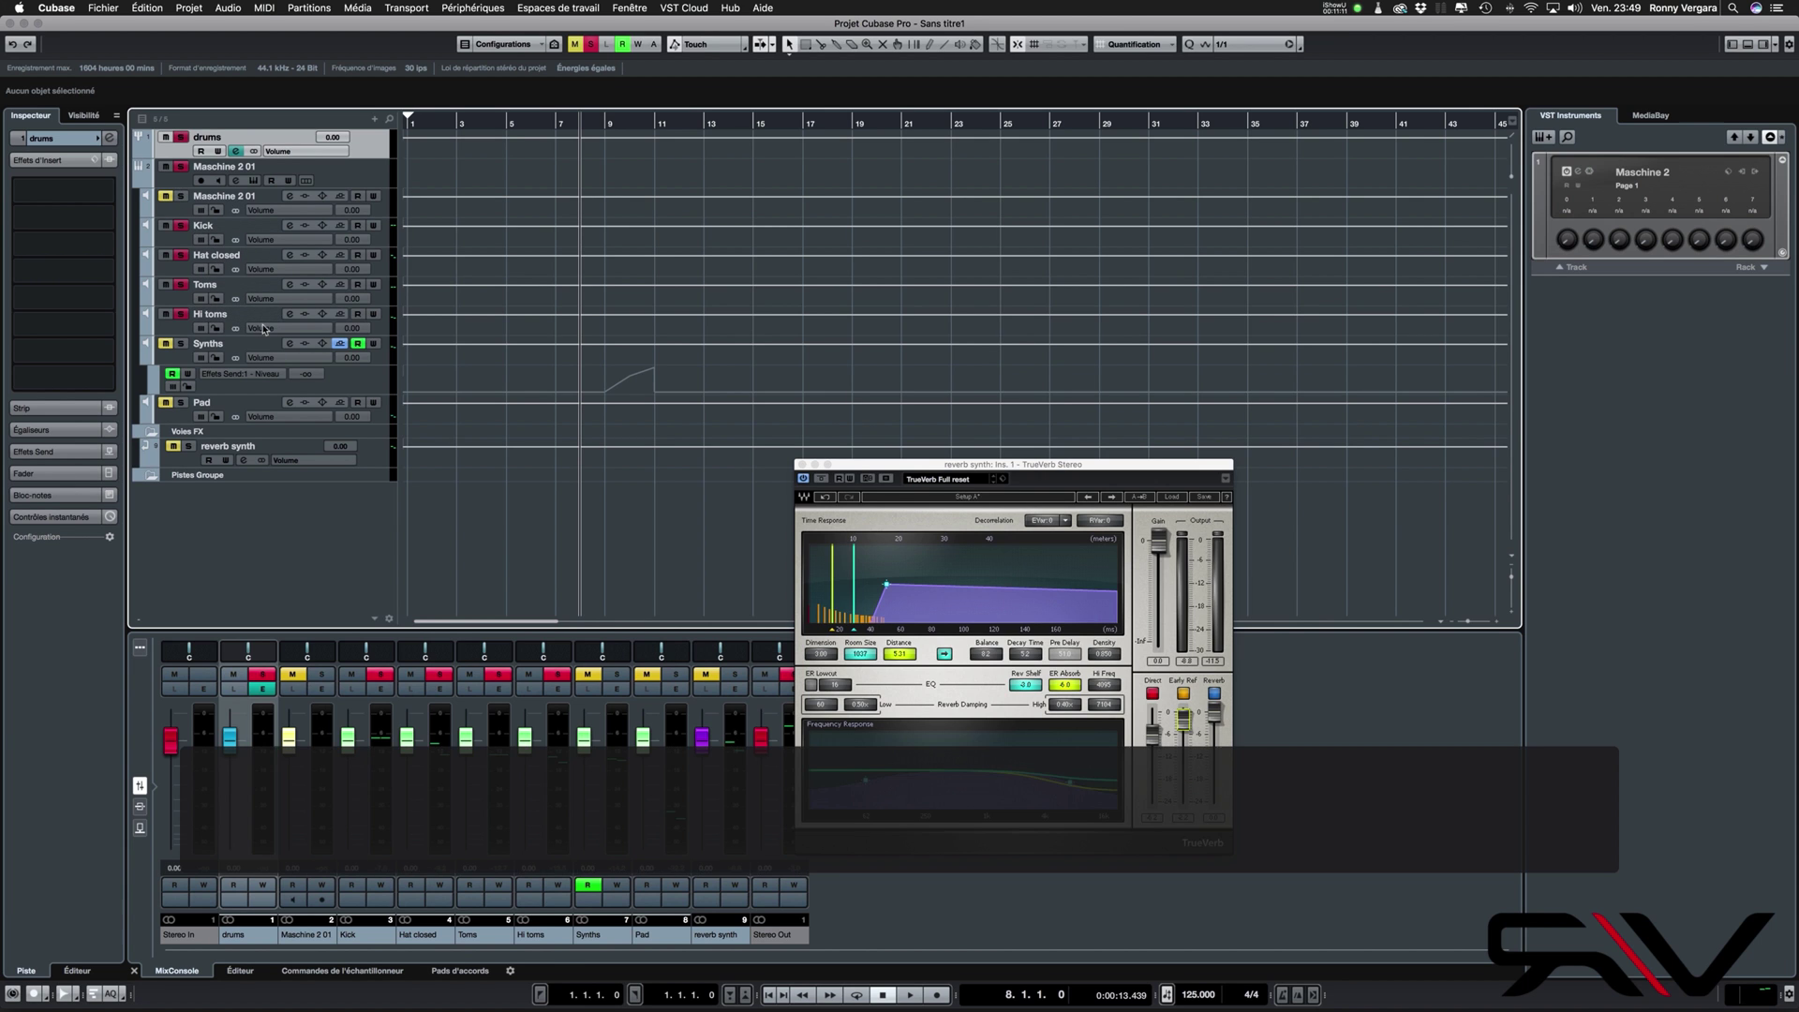
key(space)
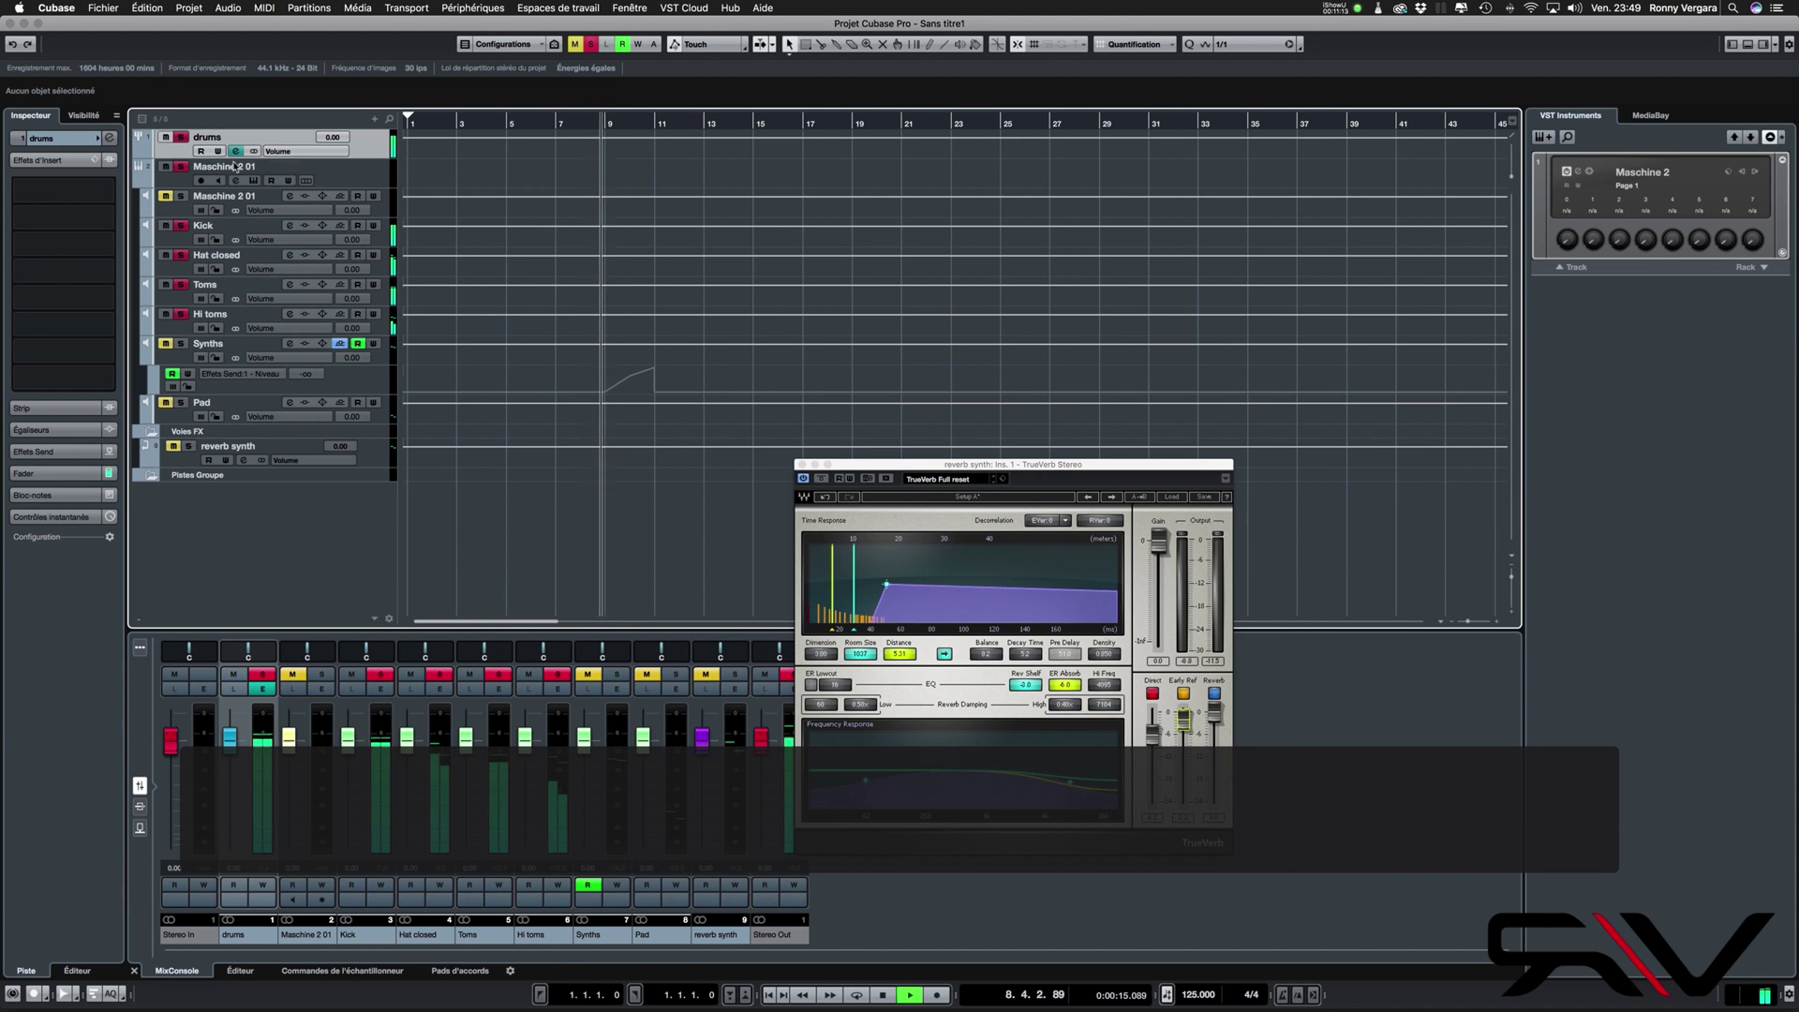
key(space)
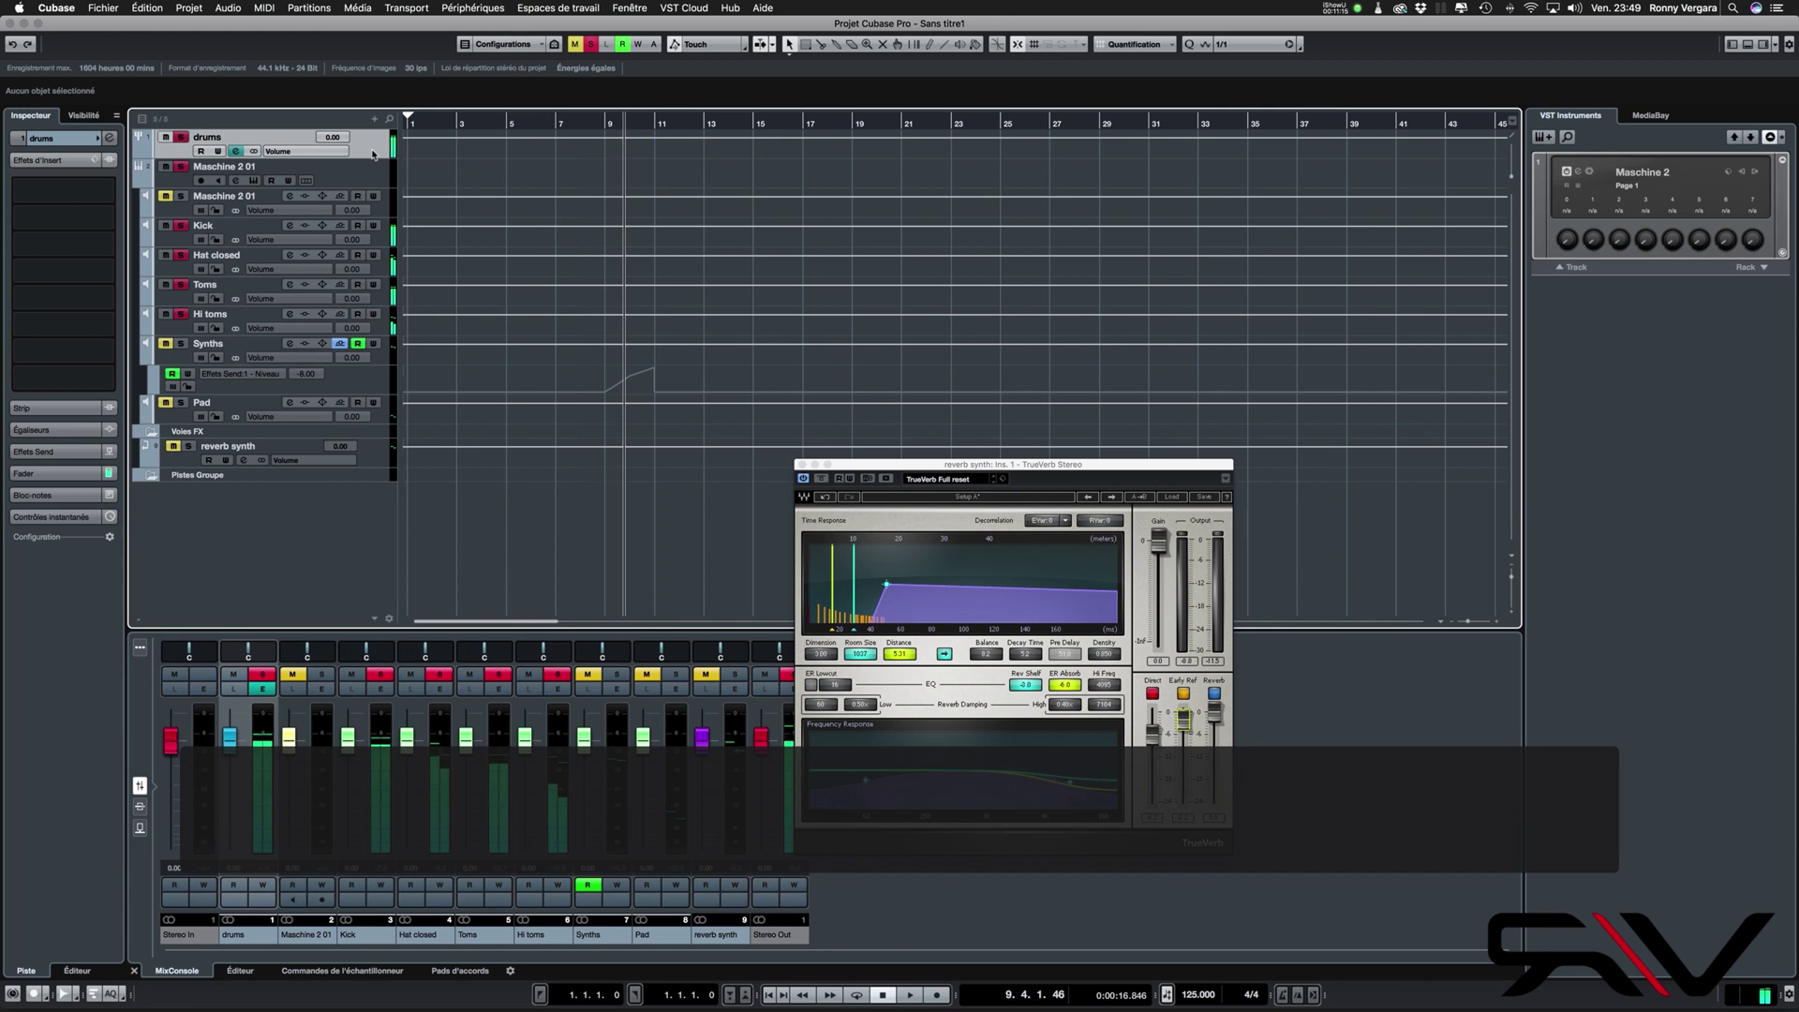
Add an active send from the drums group to reverb synth and lower its level to minus infinity
click(235, 153)
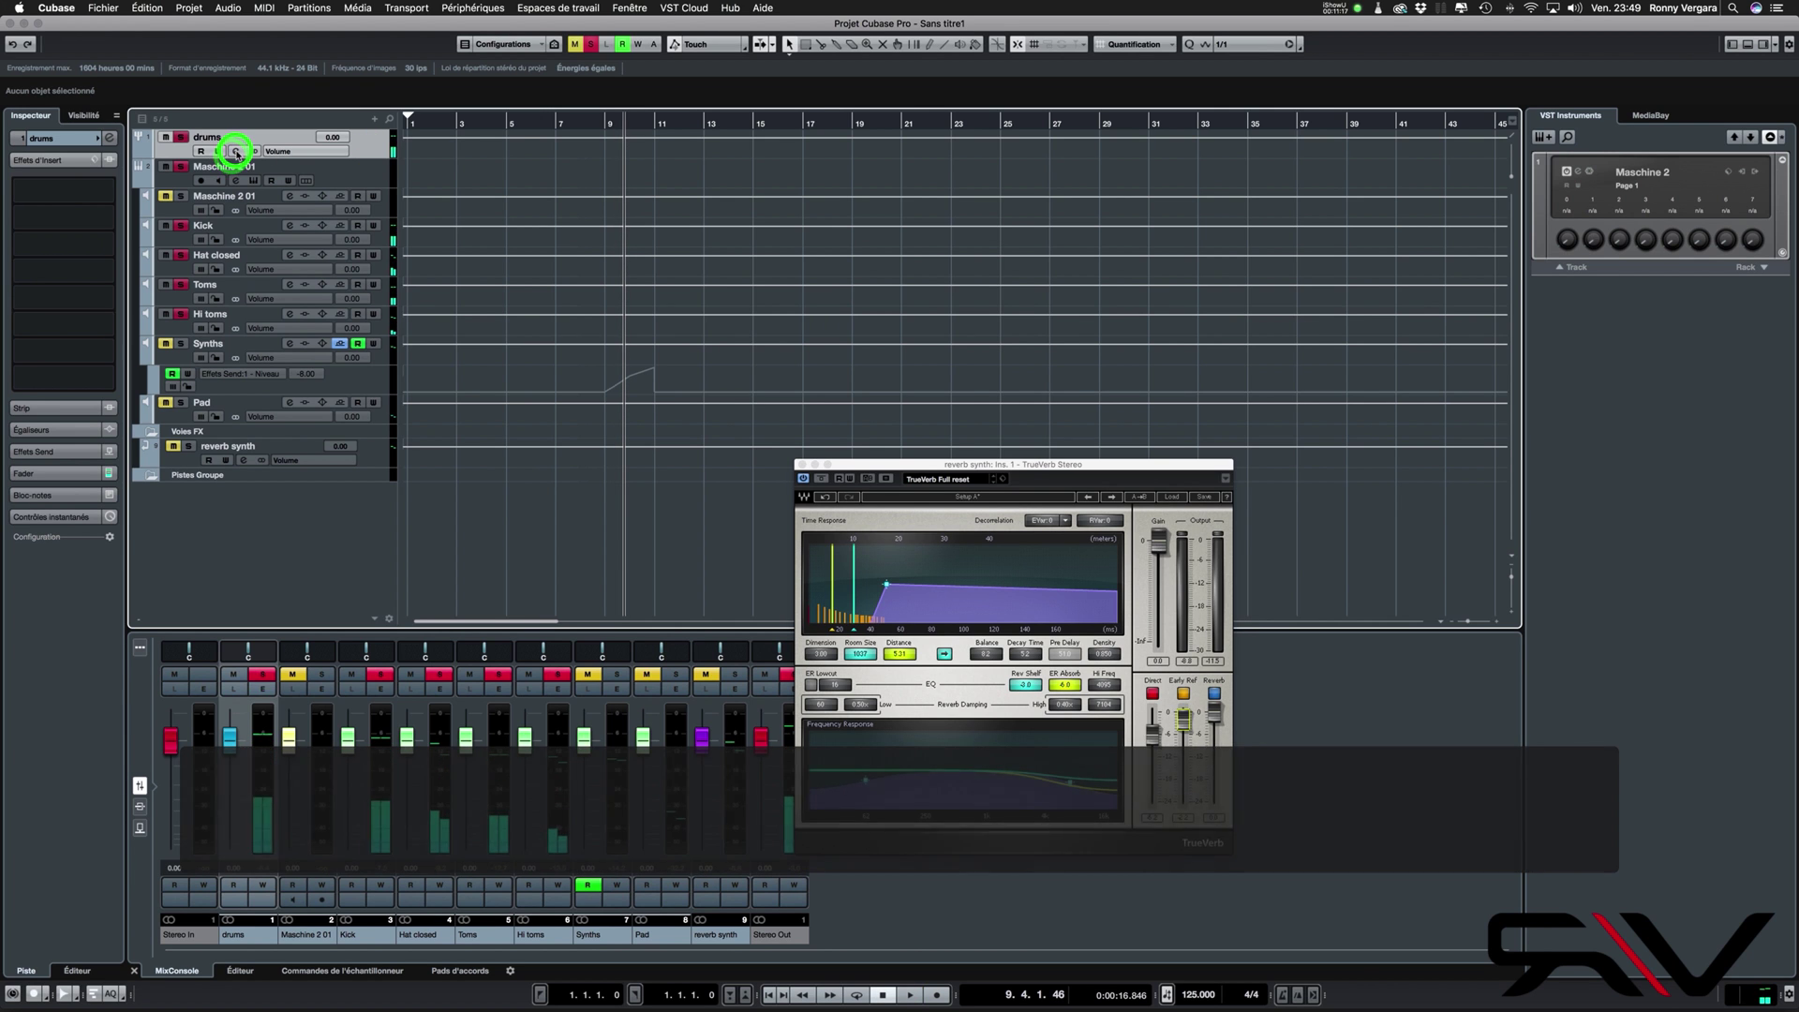
click(1059, 169)
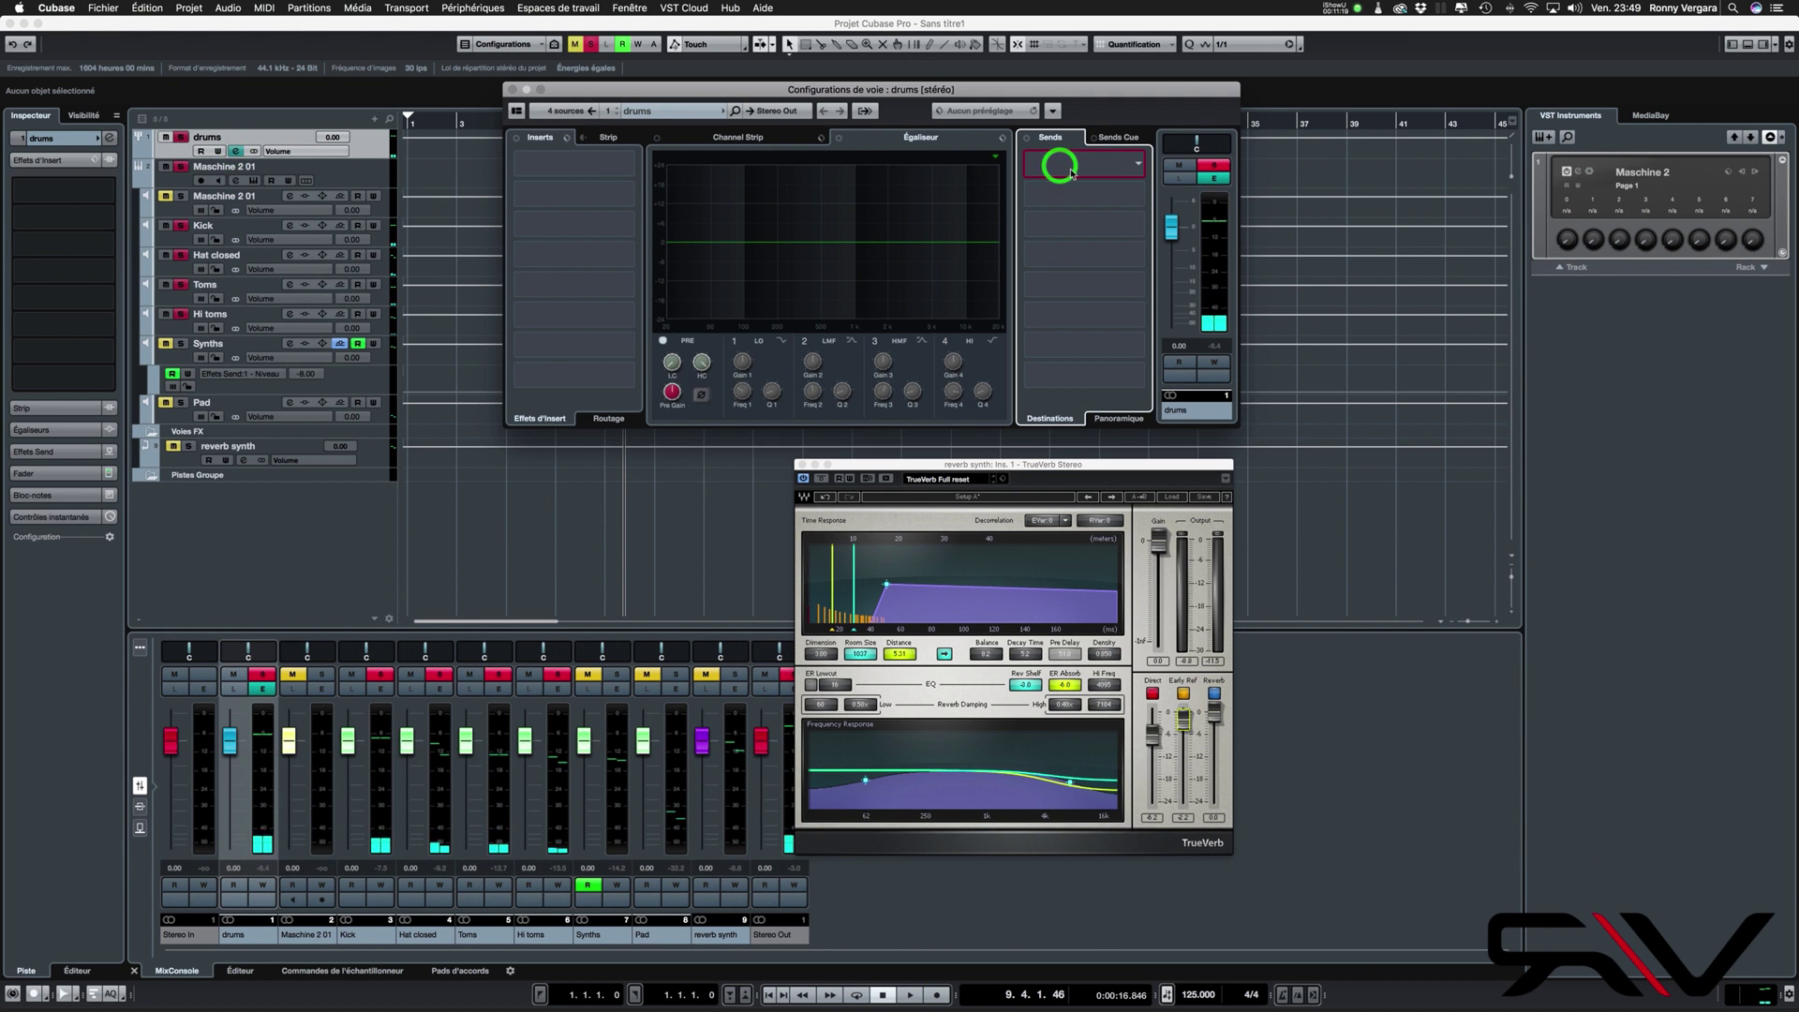
click(1136, 166)
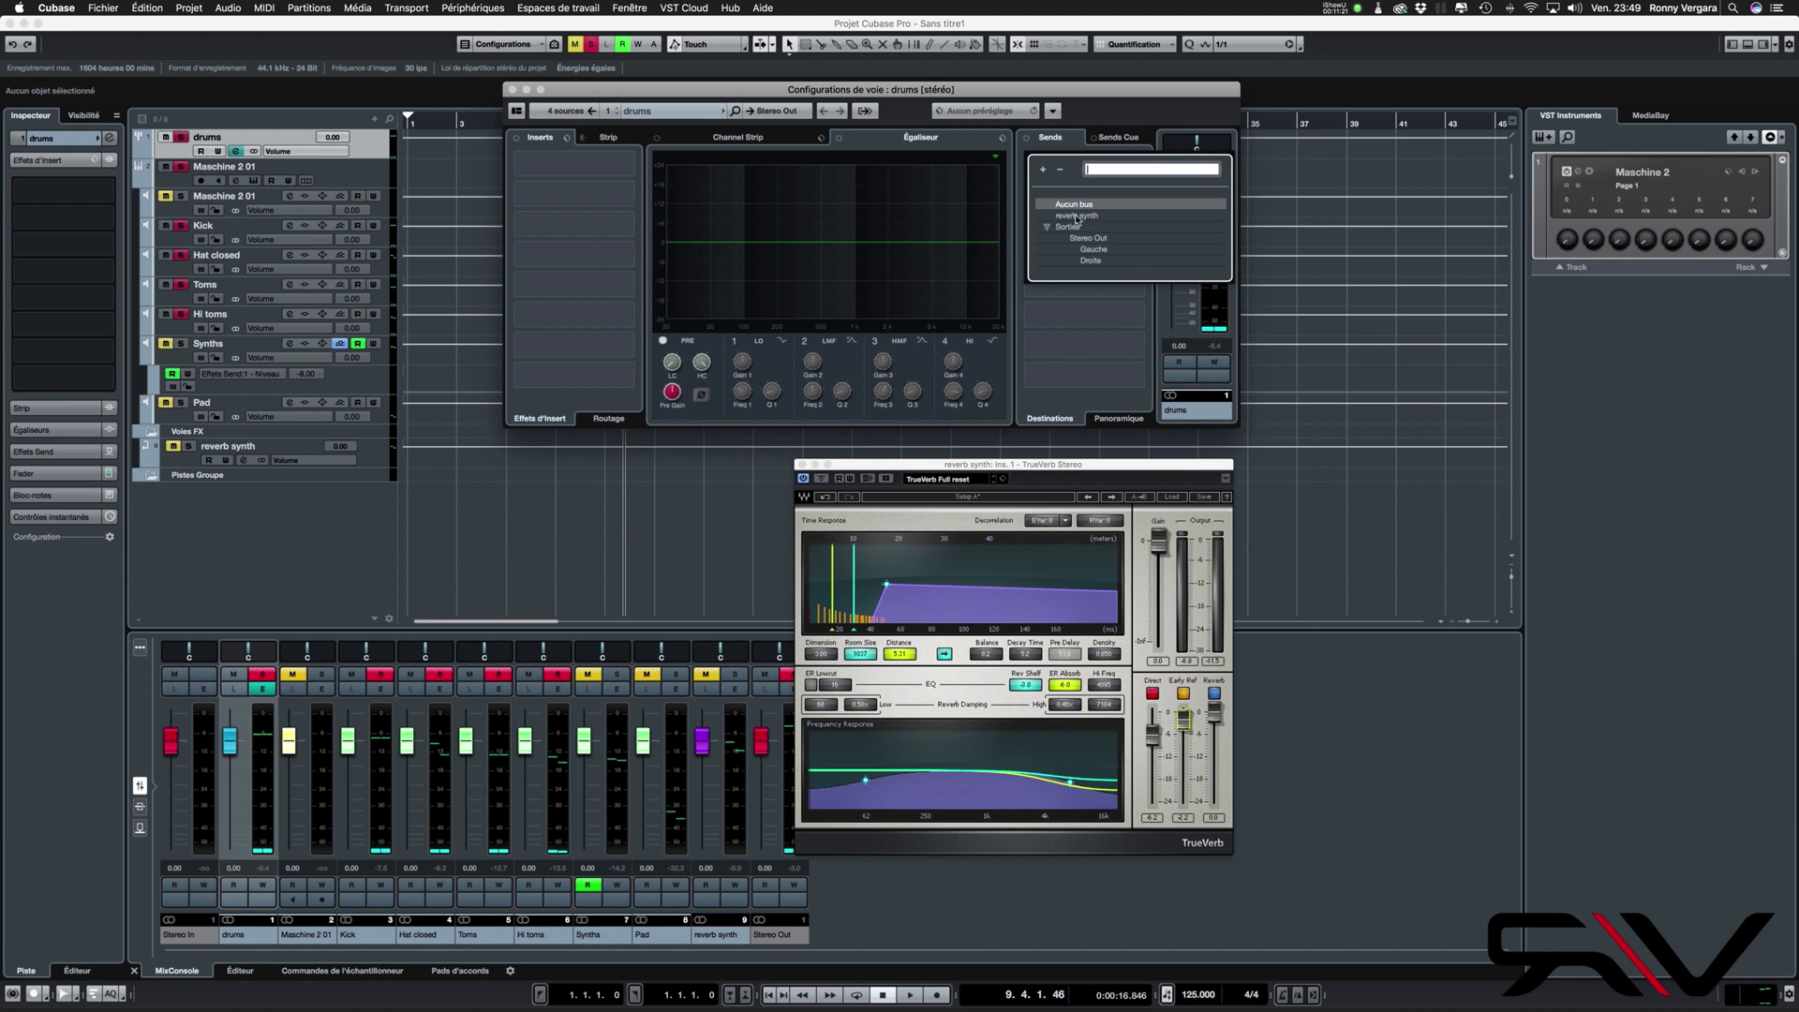
click(1071, 217)
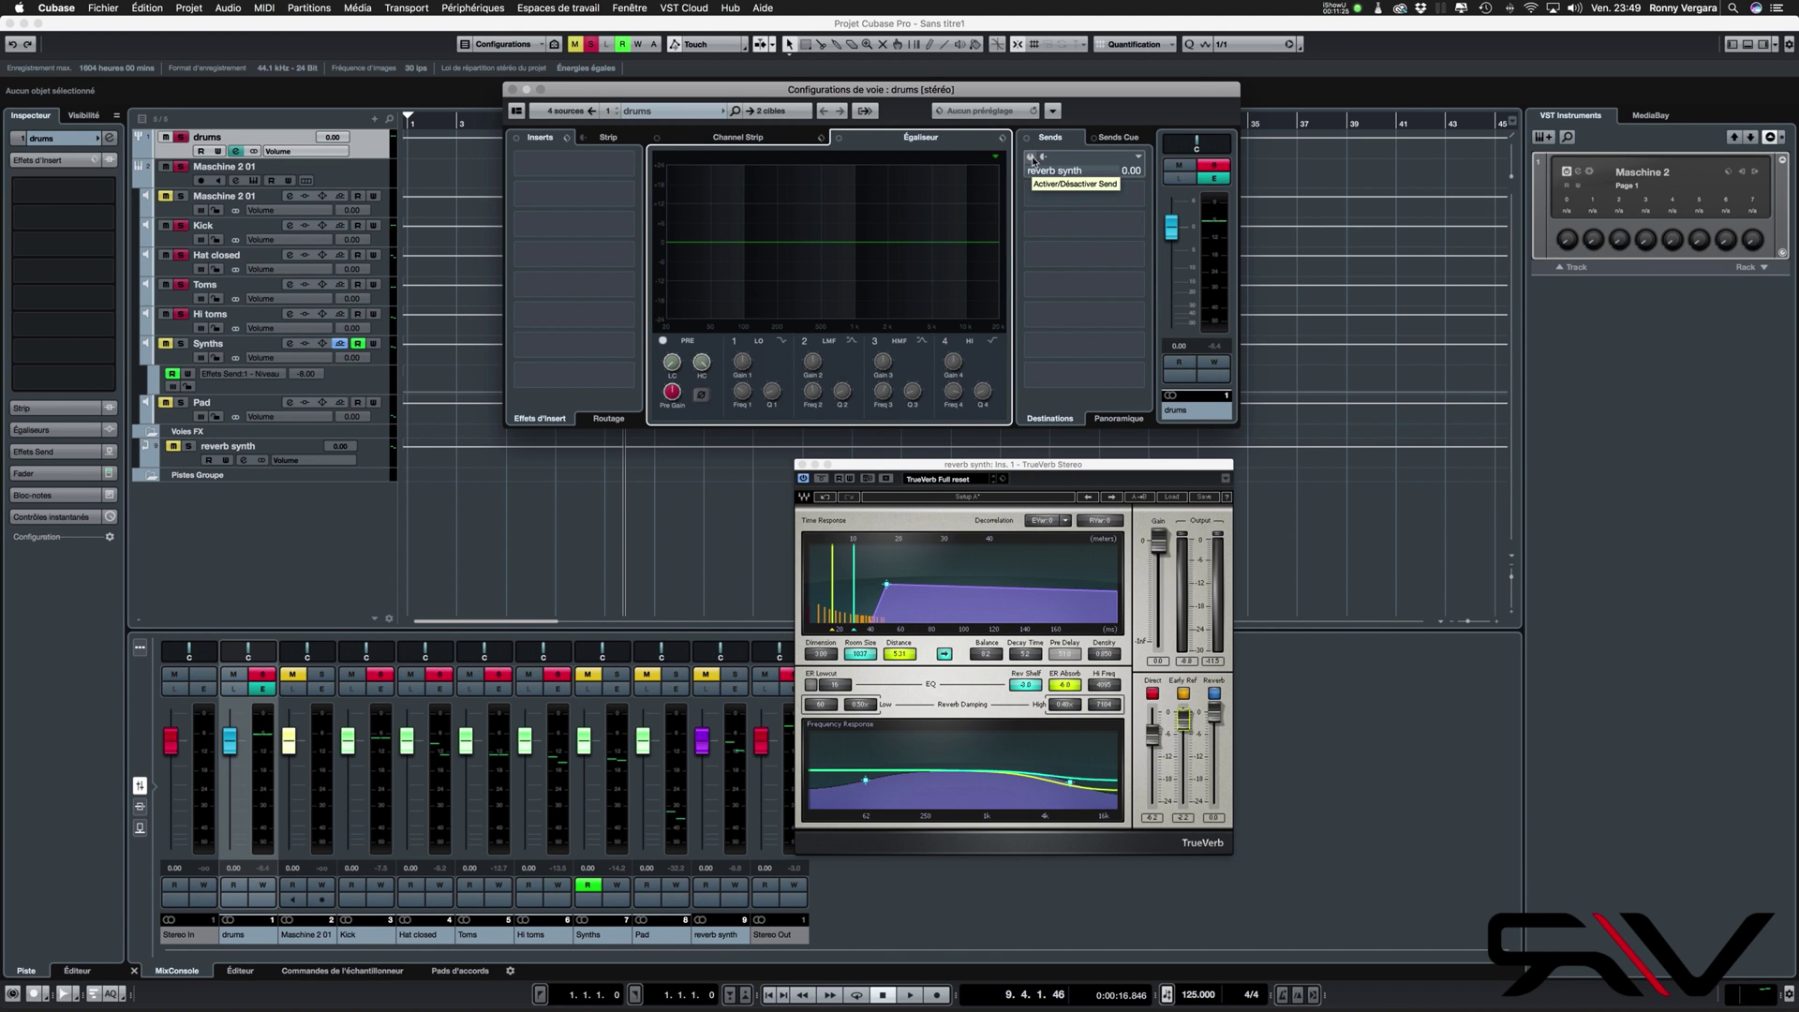
click(1031, 158)
drag(1109, 161, 972, 174)
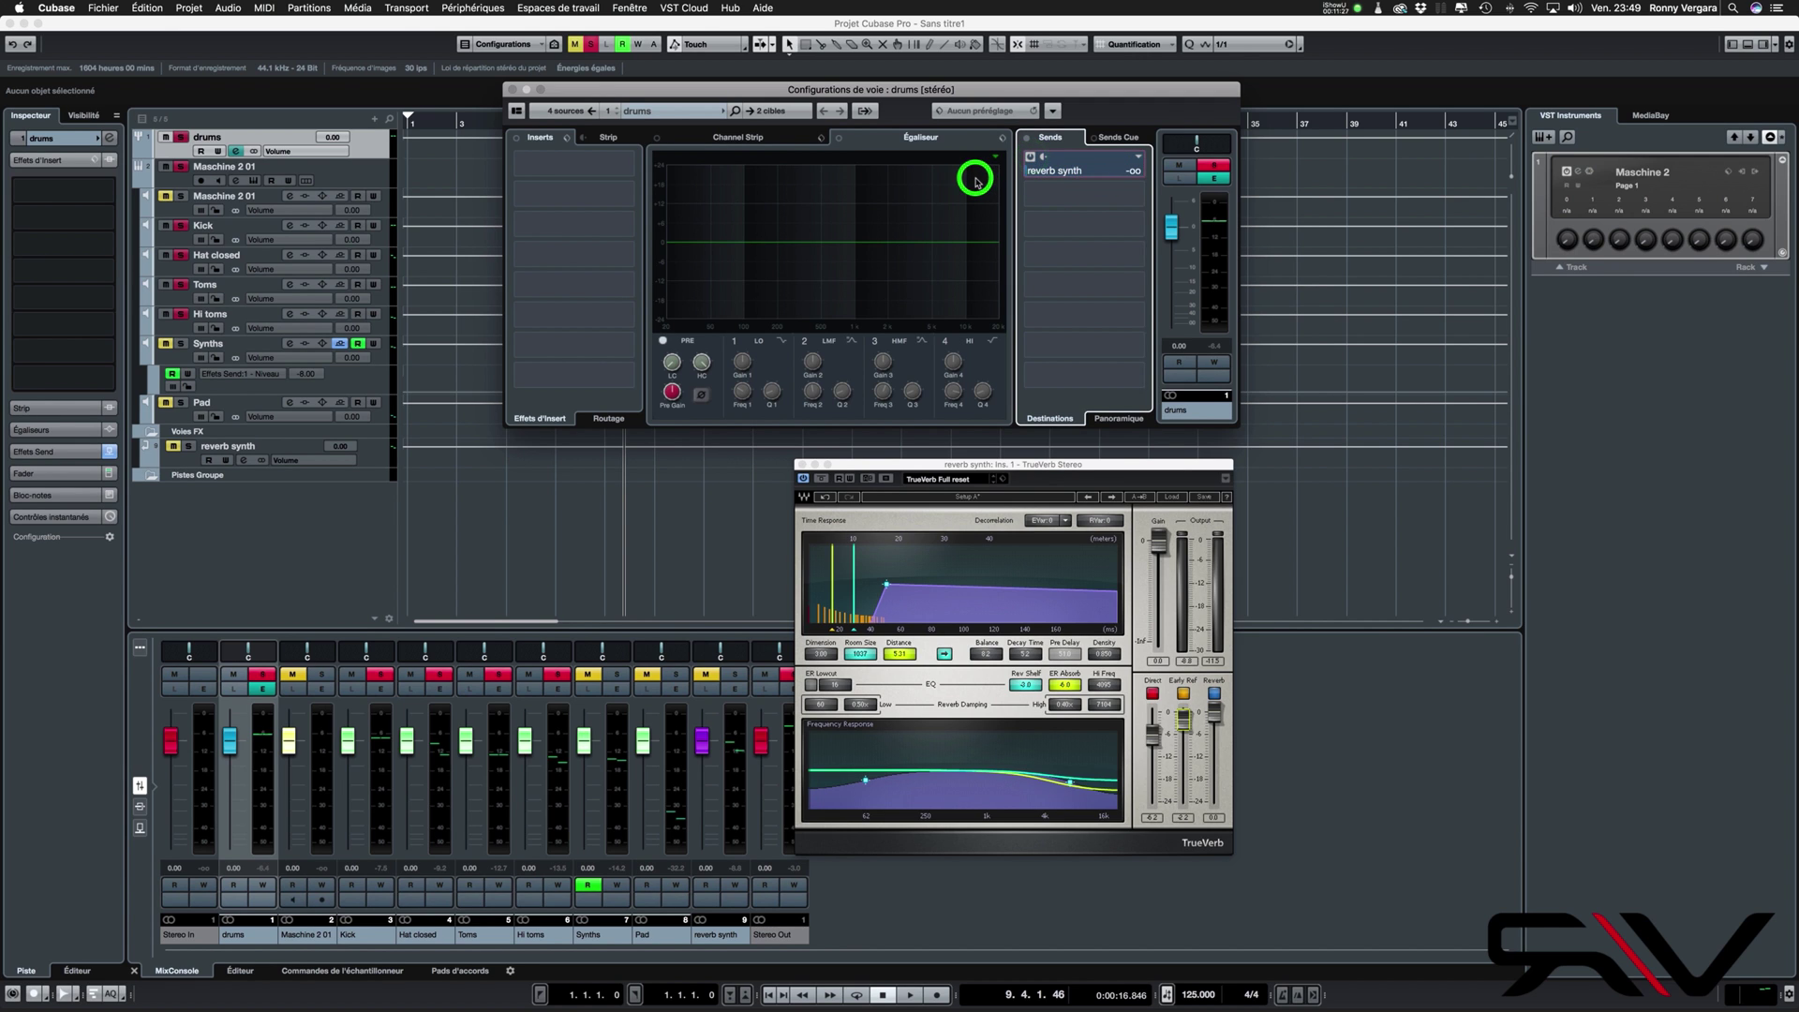
Enable automation writing on the drums group and record send level movements during playback up to about bar 11
click(1213, 362)
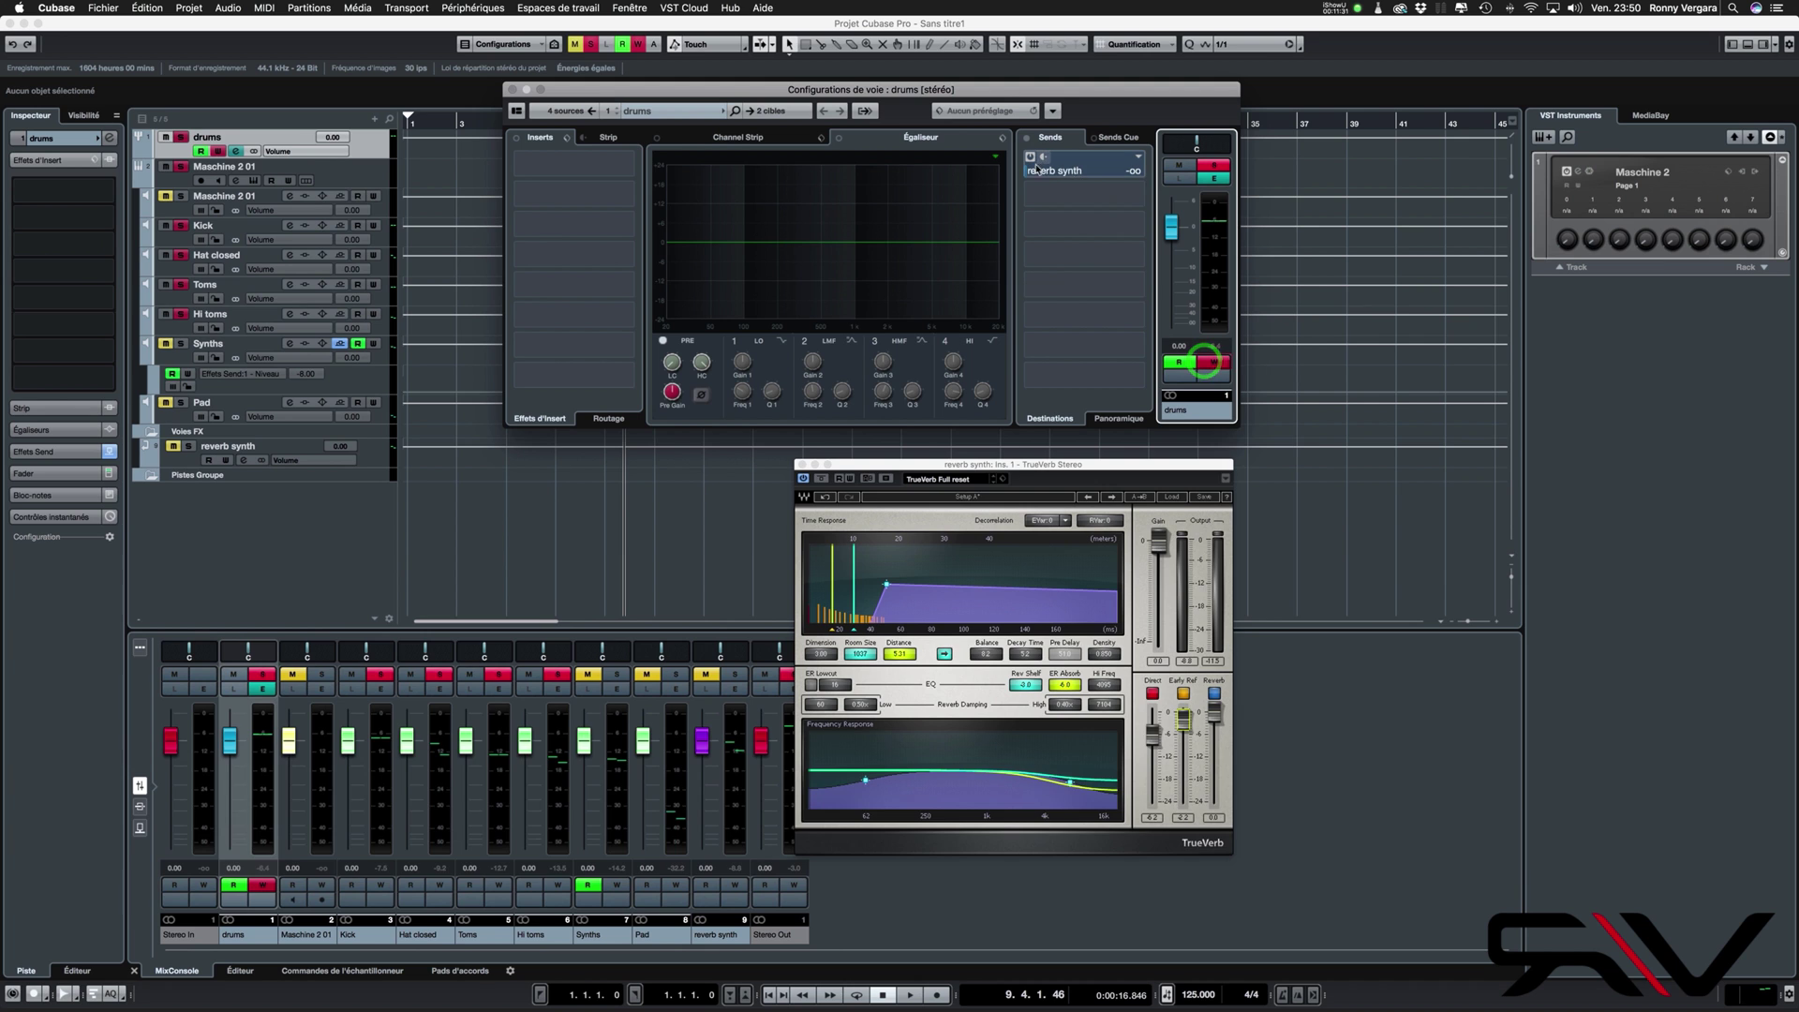
key(space)
mouse_move(1038, 175)
mouse_down()
mouse_move(1056, 160)
mouse_move(1088, 184)
mouse_move(1012, 182)
mouse_up()
key(space)
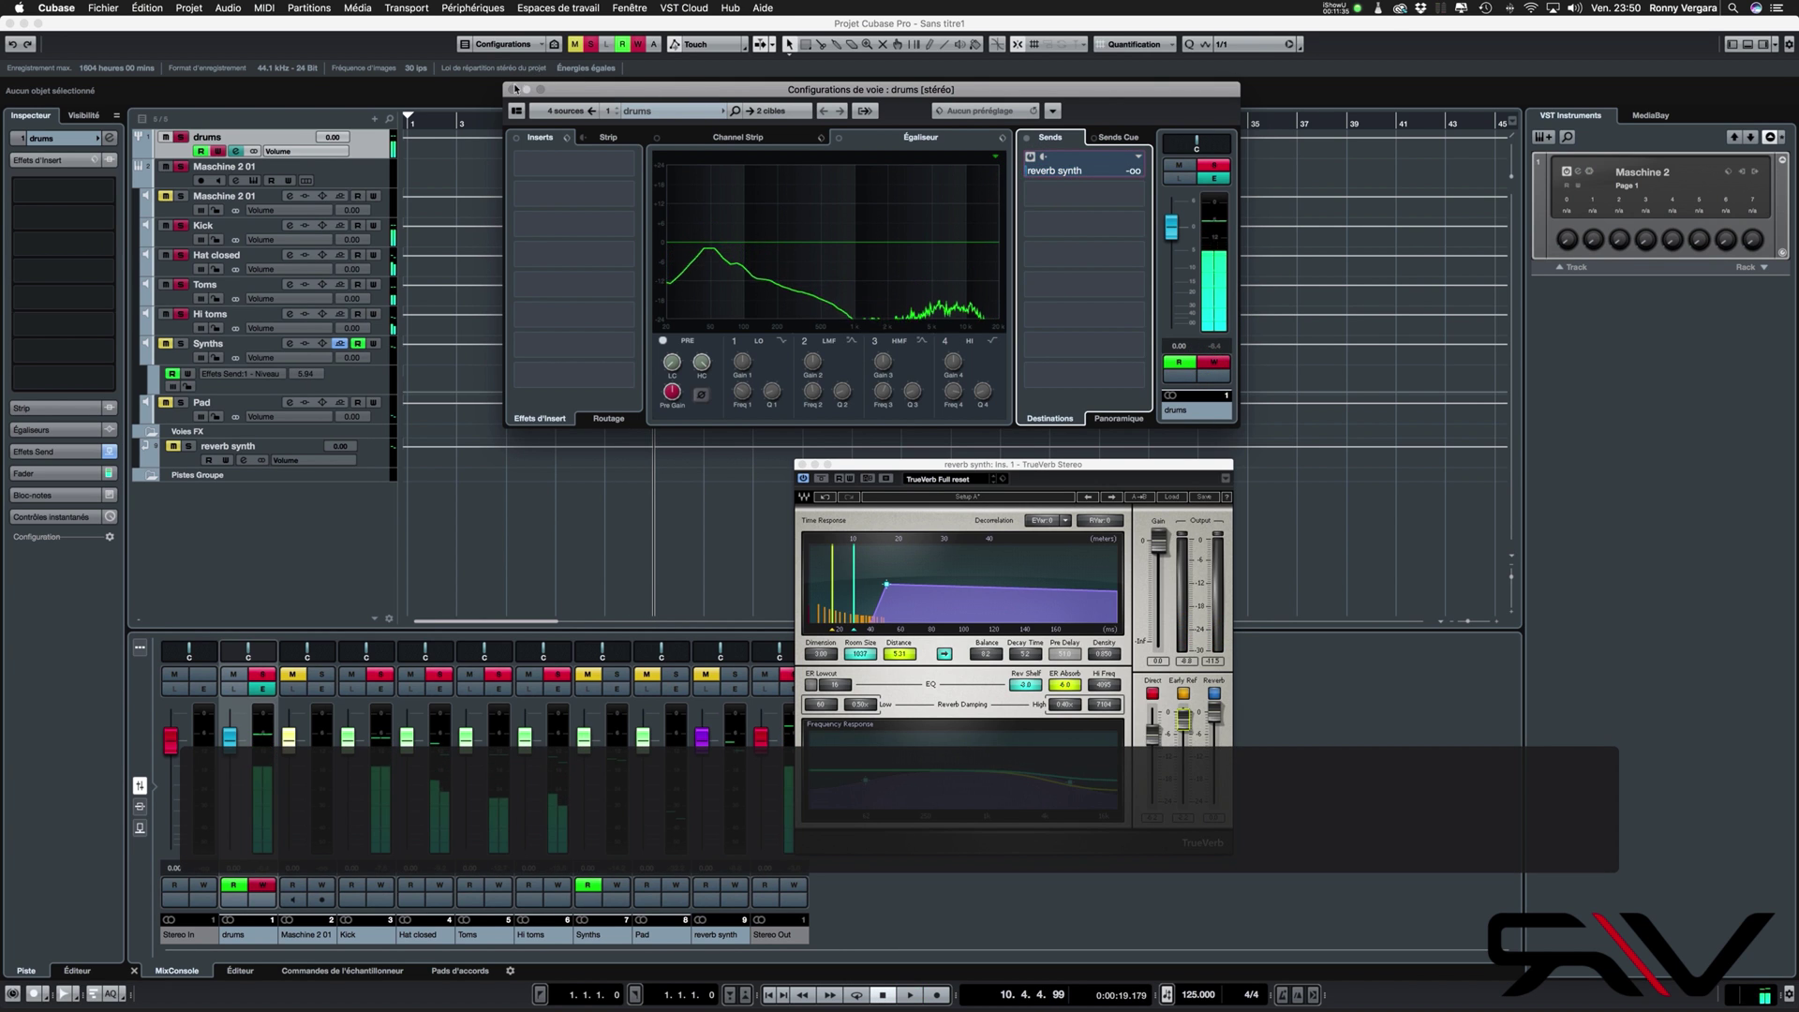
Turn off solo and automation writing on the drums group, and show its send 1 level automation lane
click(512, 91)
click(355, 147)
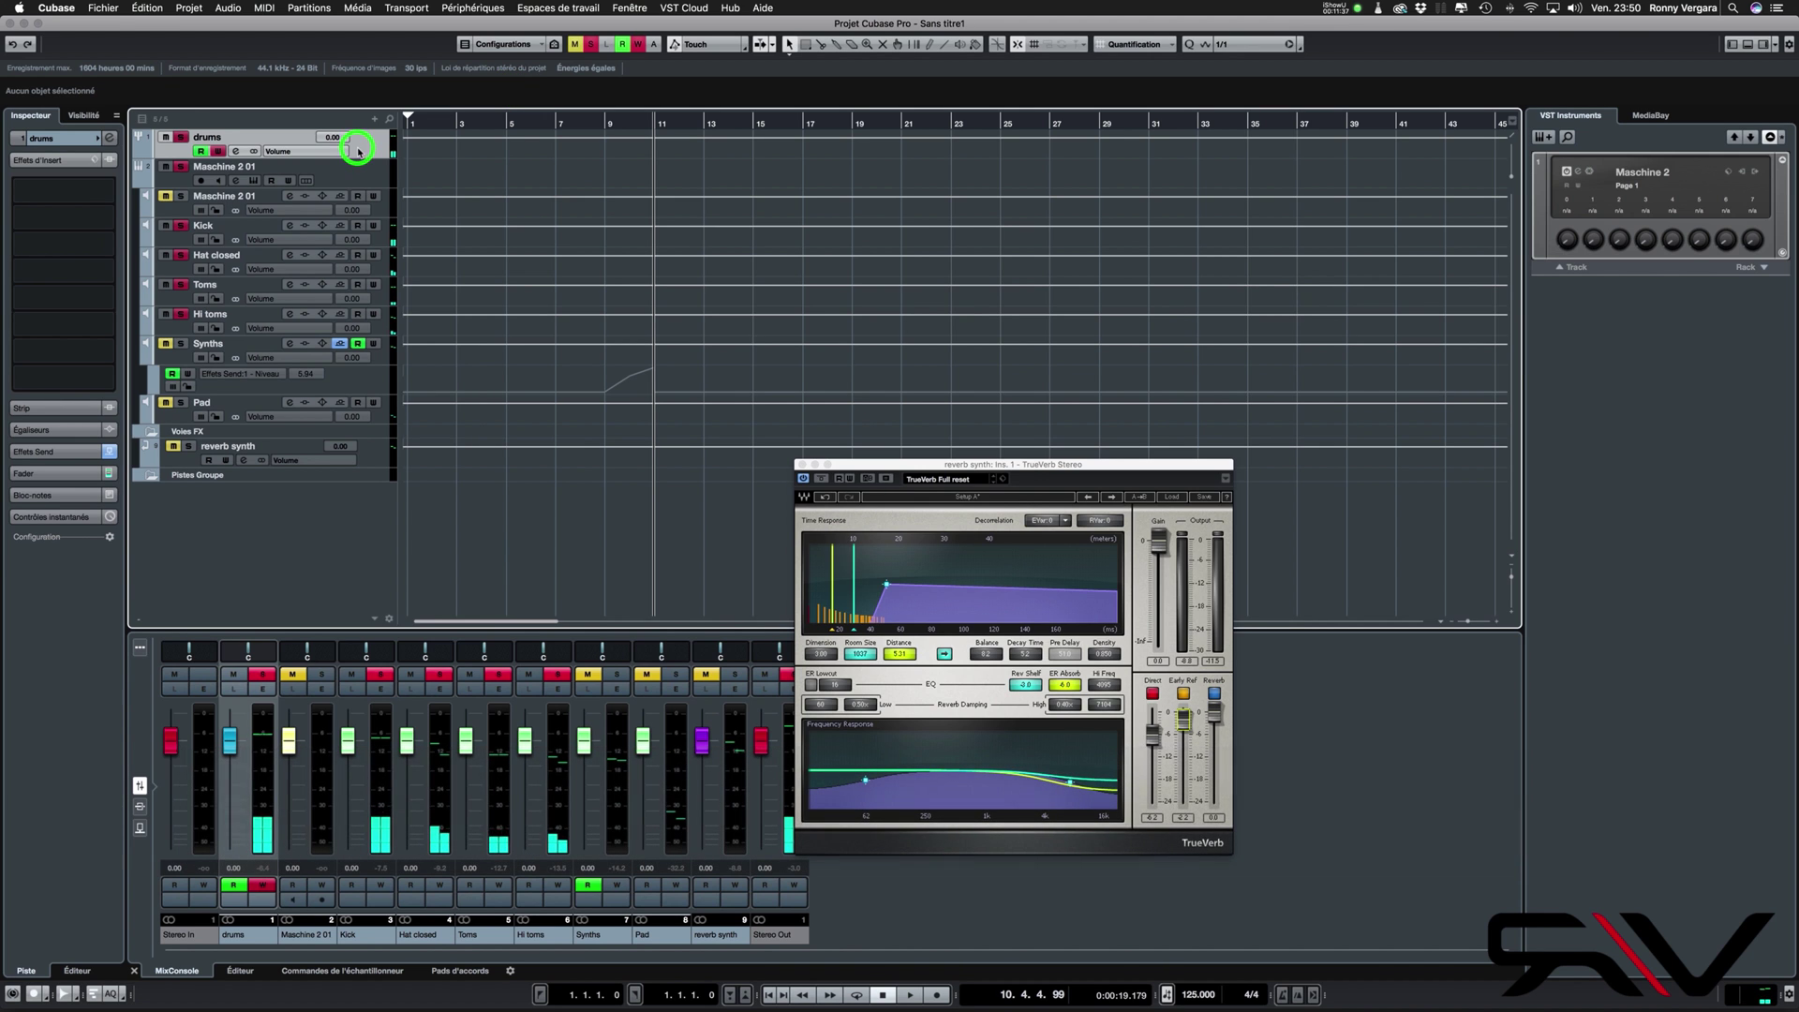
click(169, 121)
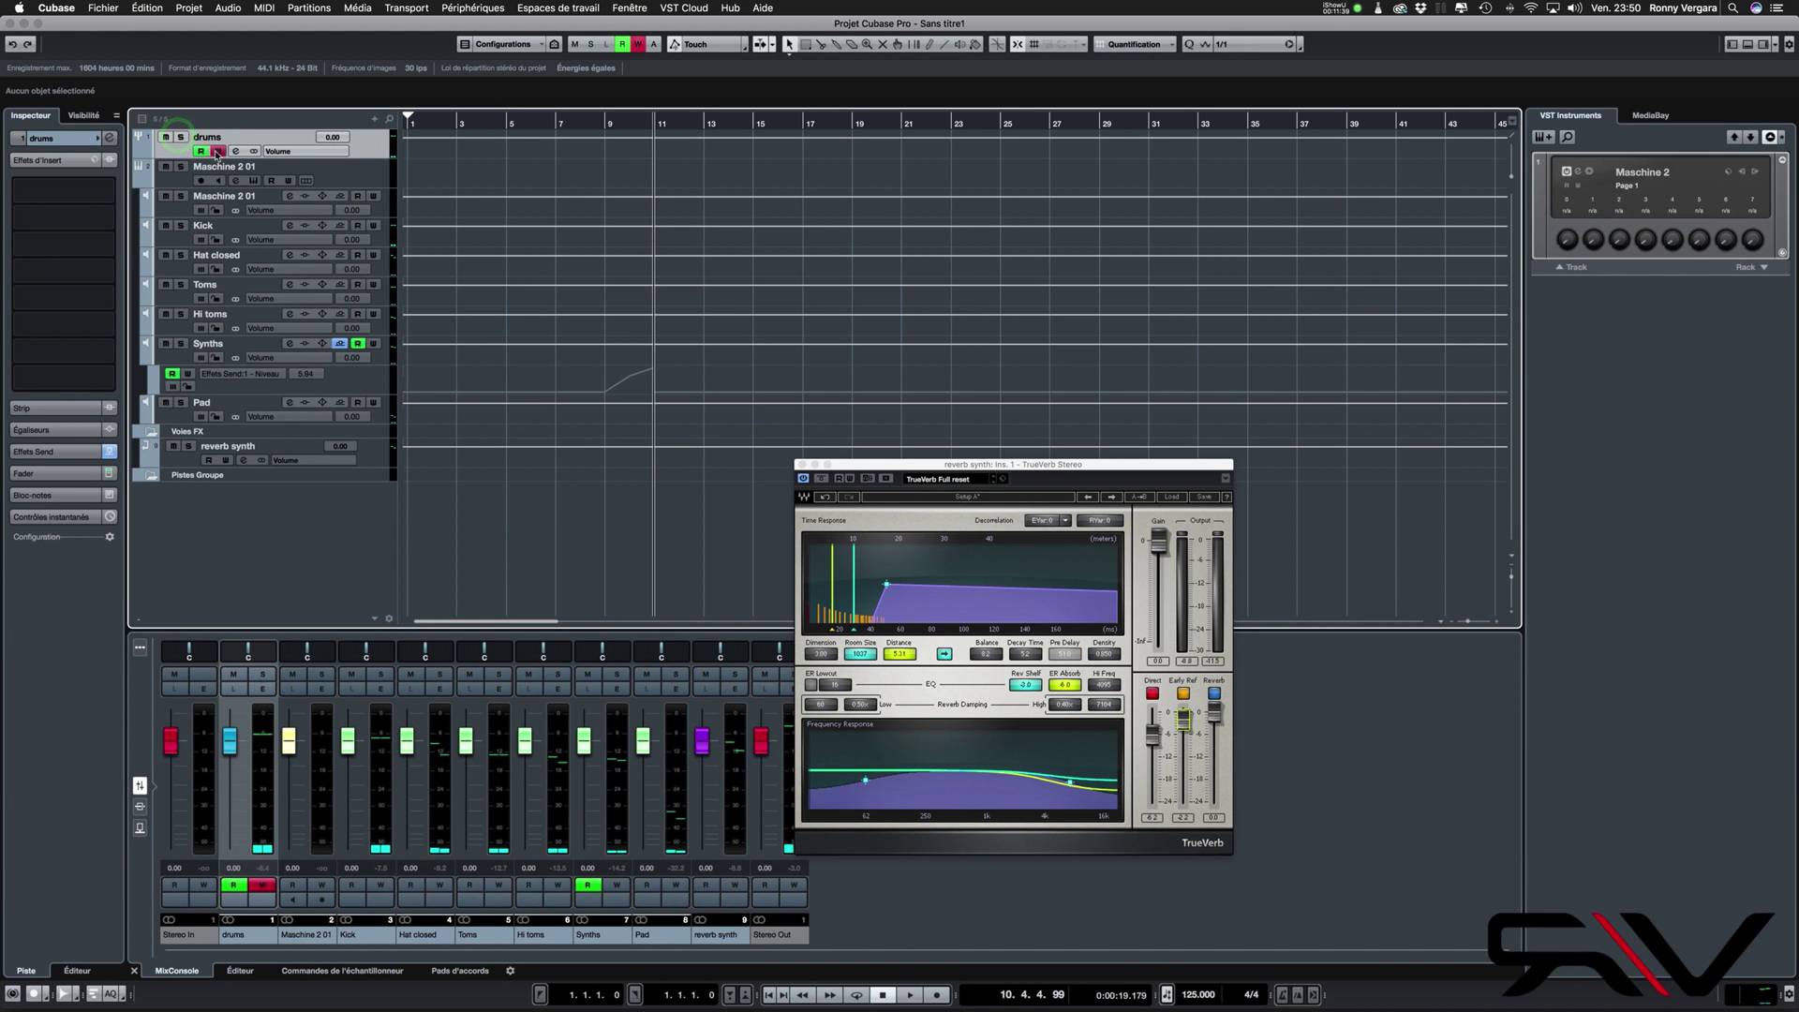
click(216, 151)
click(140, 153)
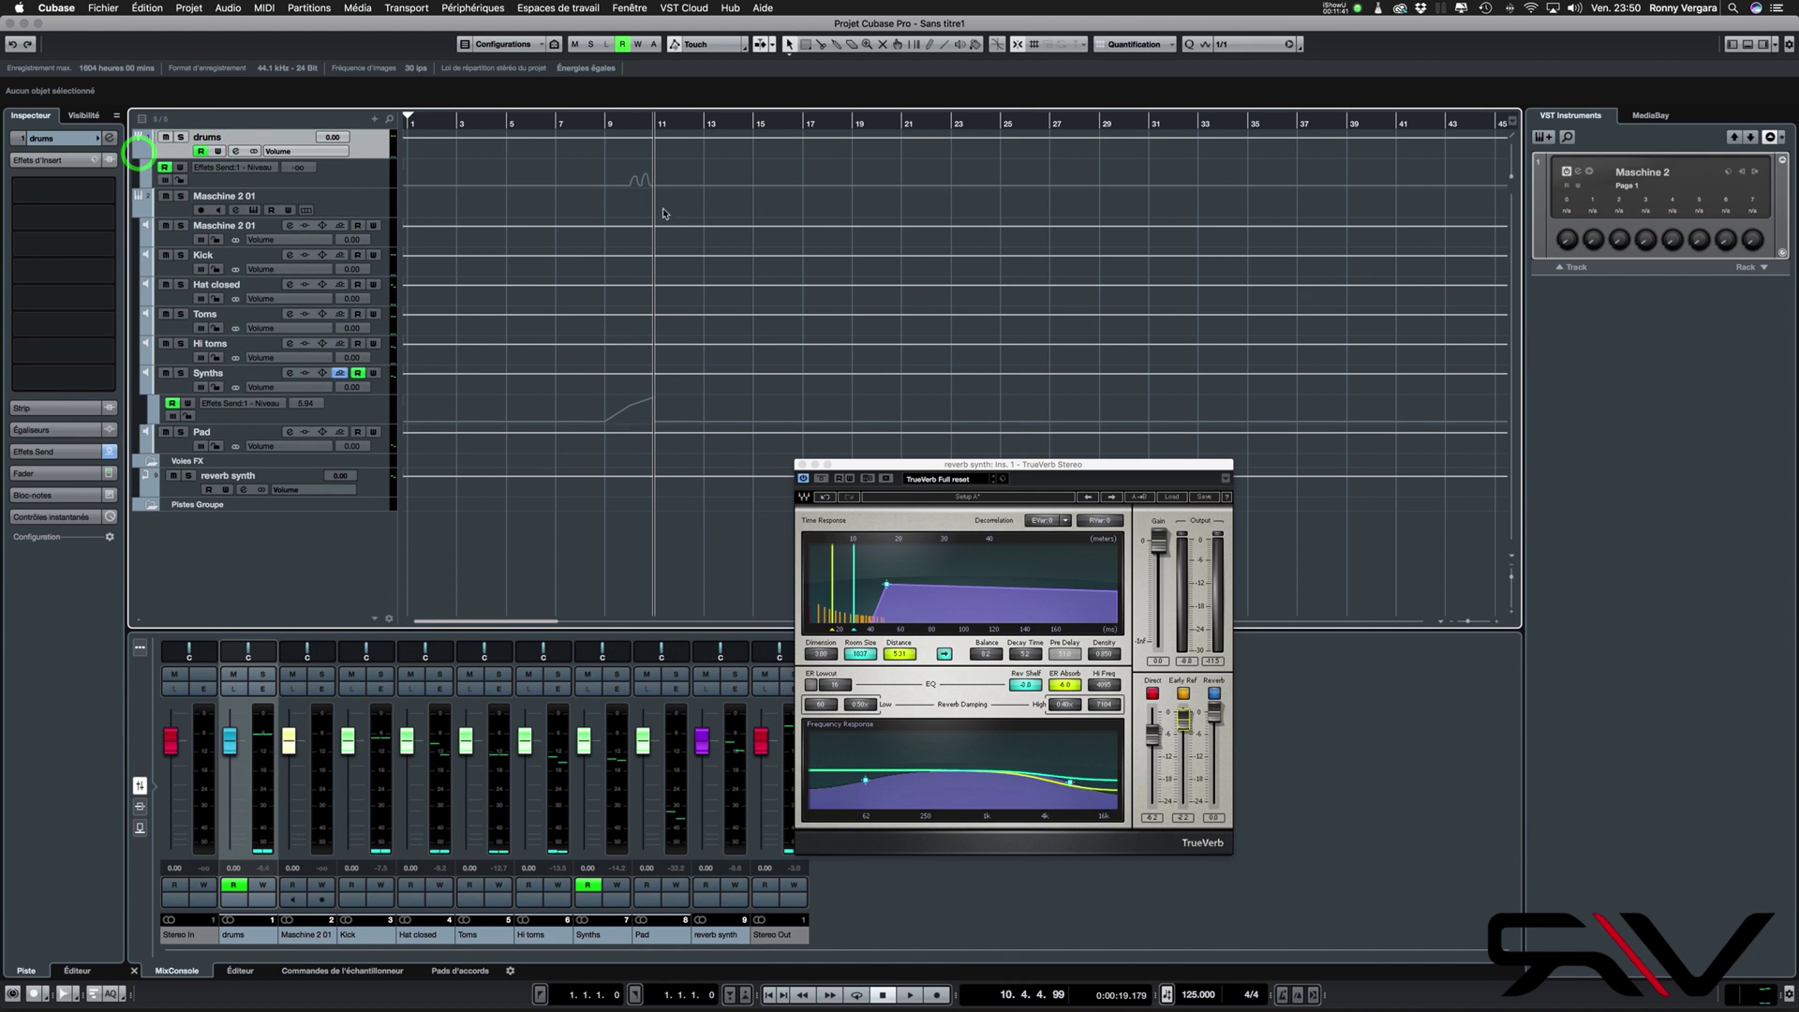
Replace the recorded drums send 1 automation points with a curve rising from bar 9 through bar 10 to bar 11
click(604, 188)
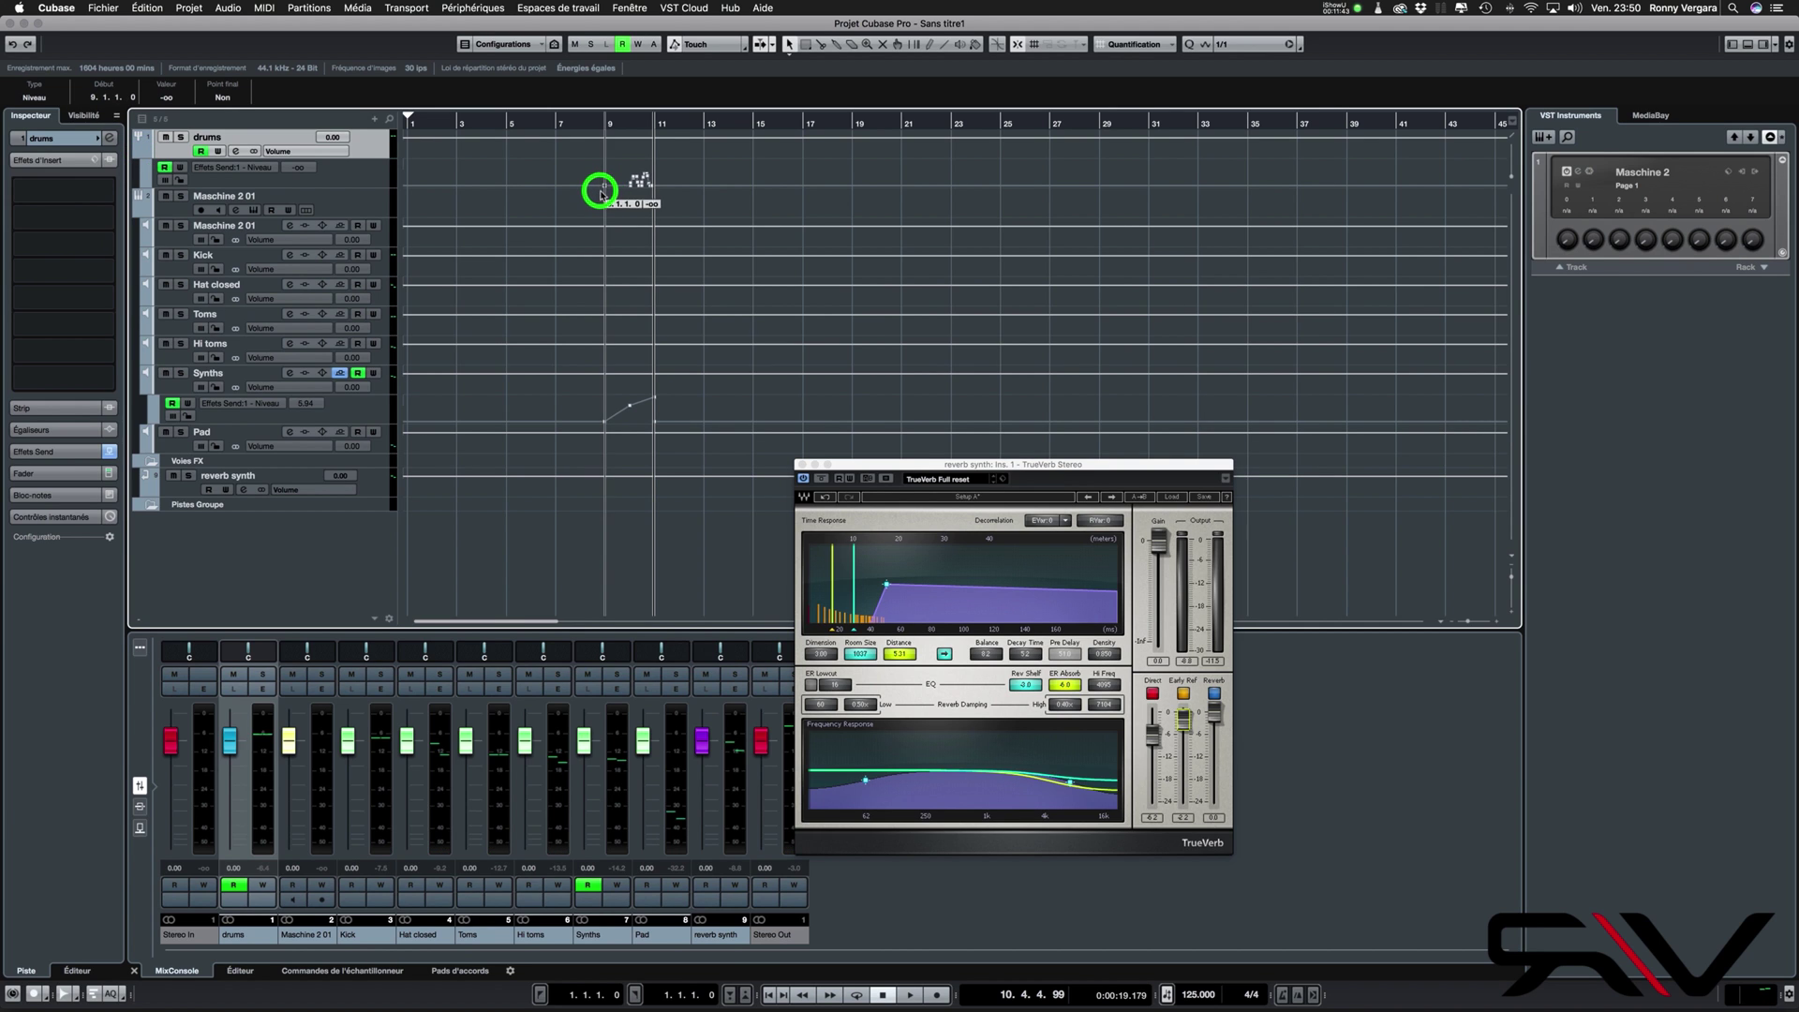
click(662, 204)
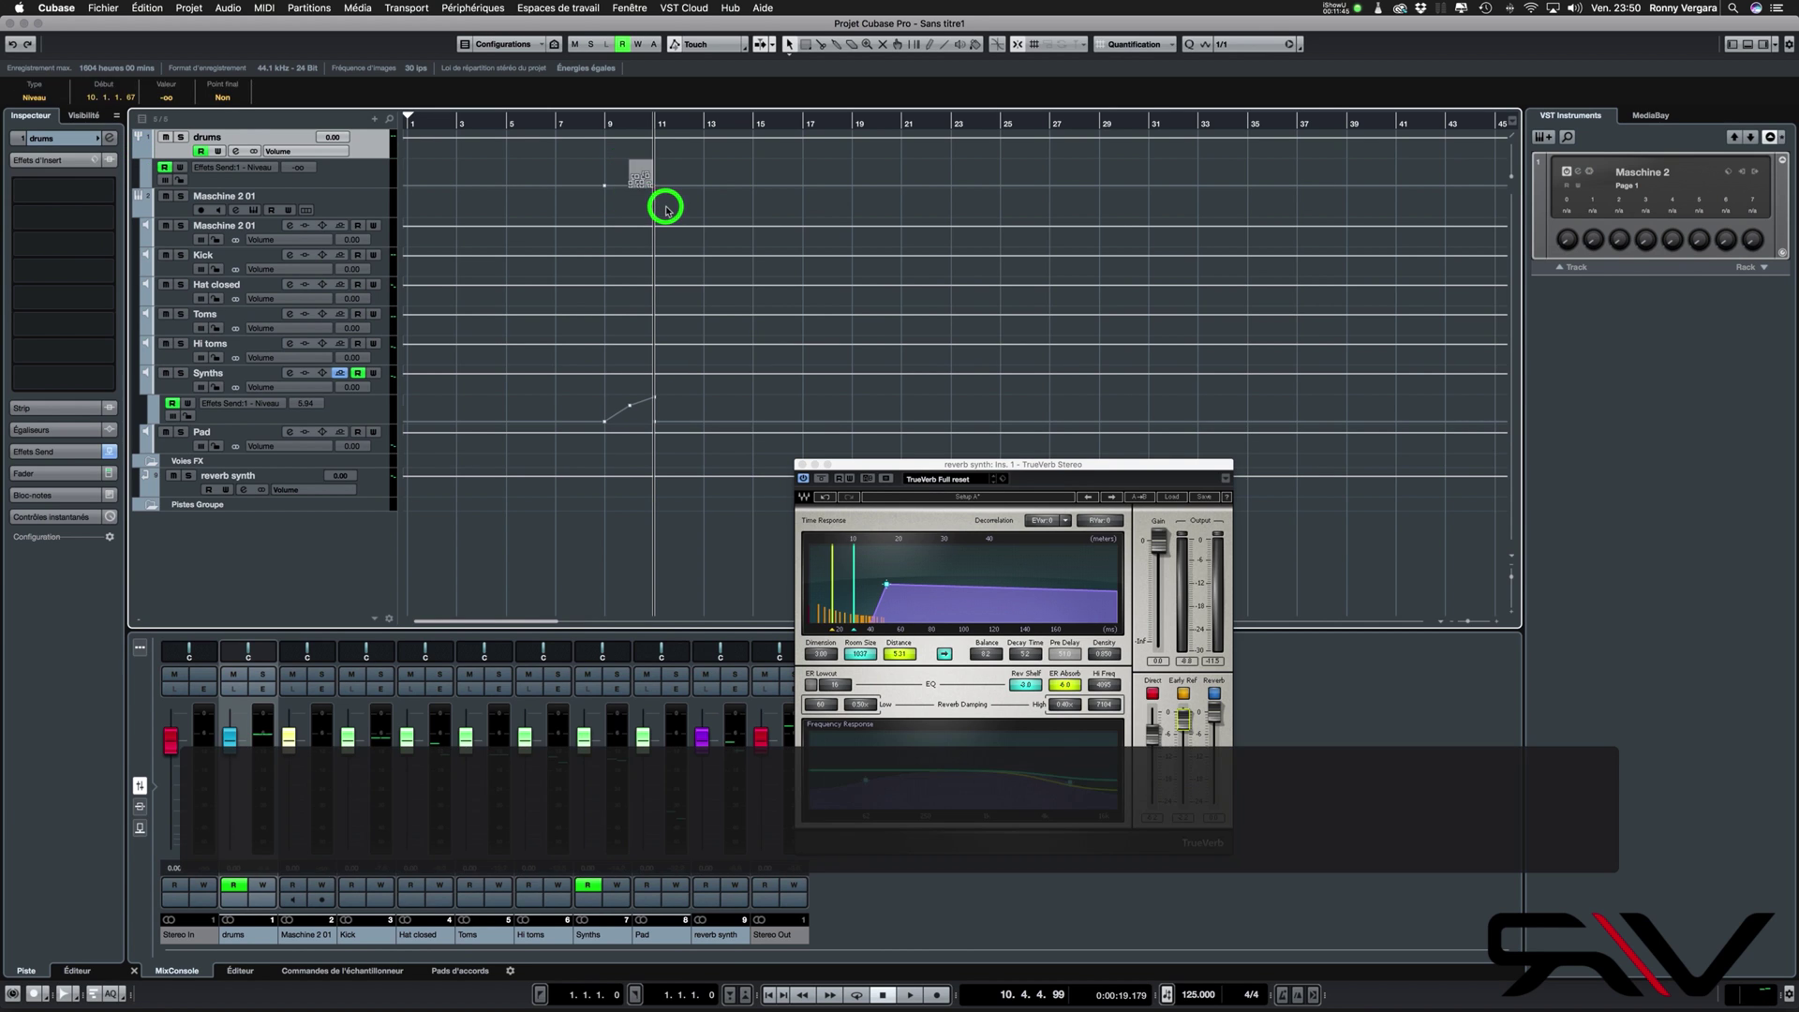
click(643, 193)
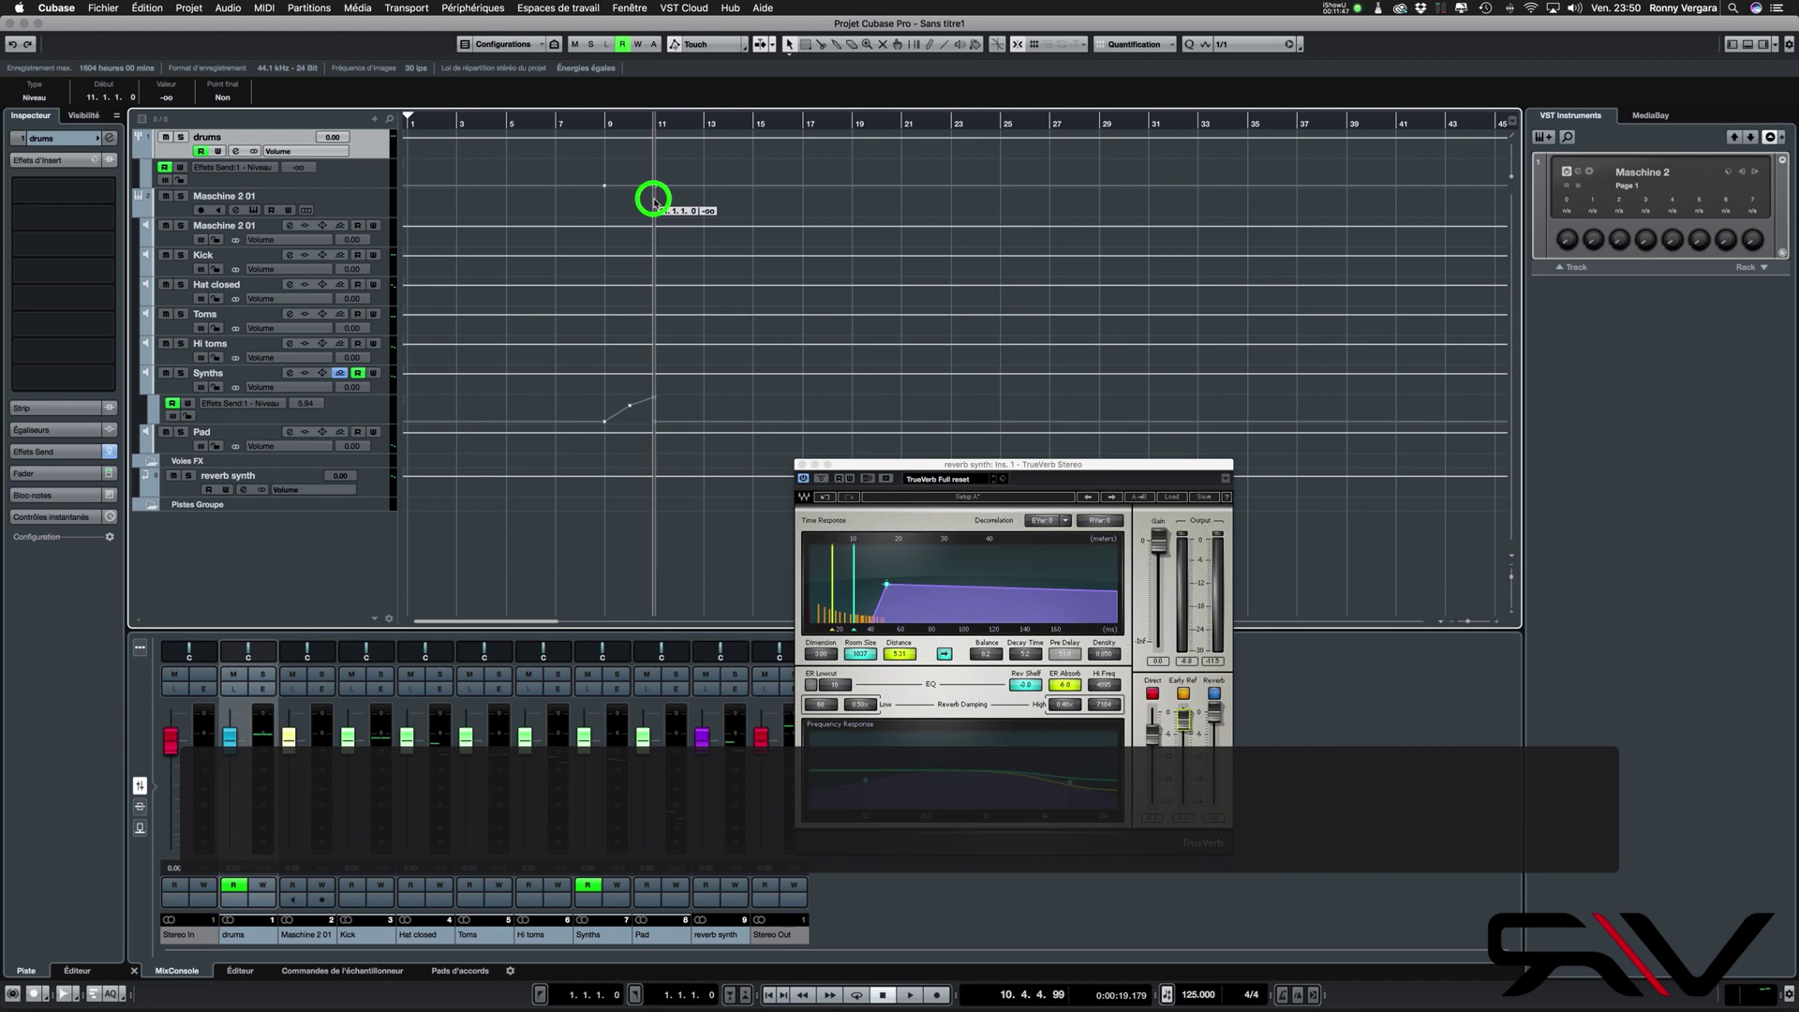
drag(644, 190, 647, 143)
click(623, 171)
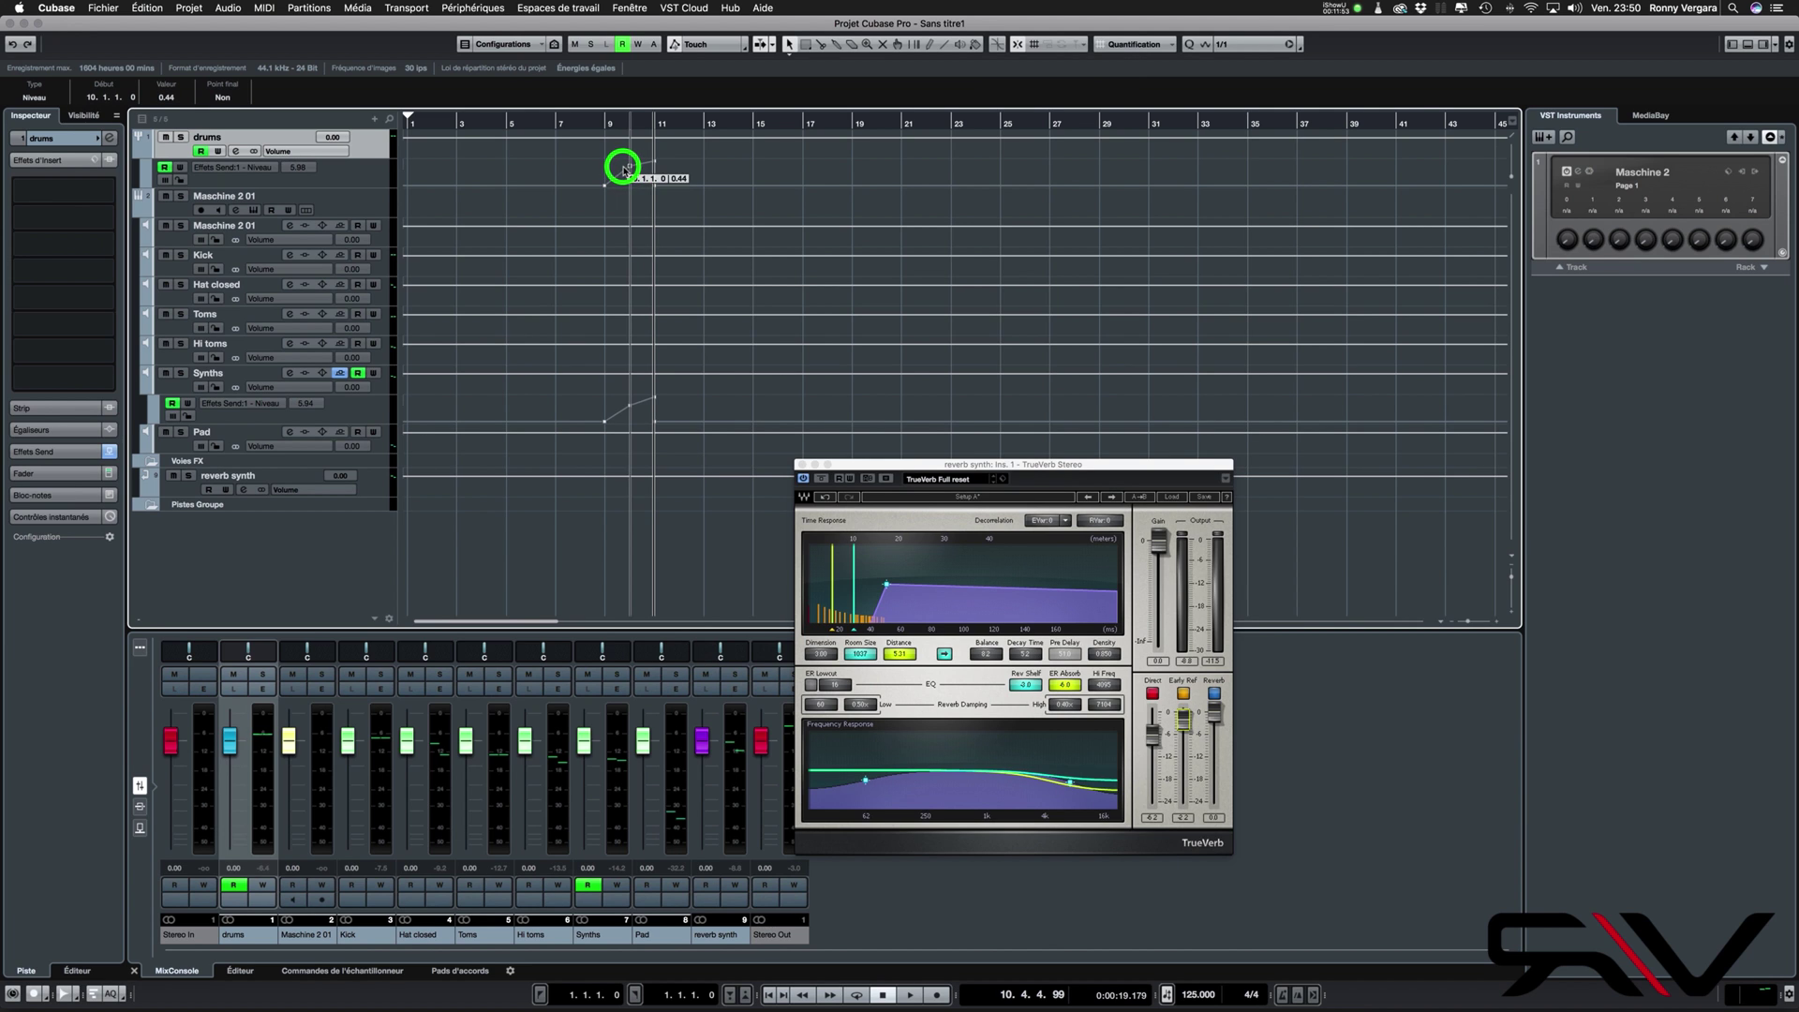
Set the quantize value to 1/16 and round the drums send curve with an added point after bar 9 and a point at about 4.76 near bar 10
click(1256, 44)
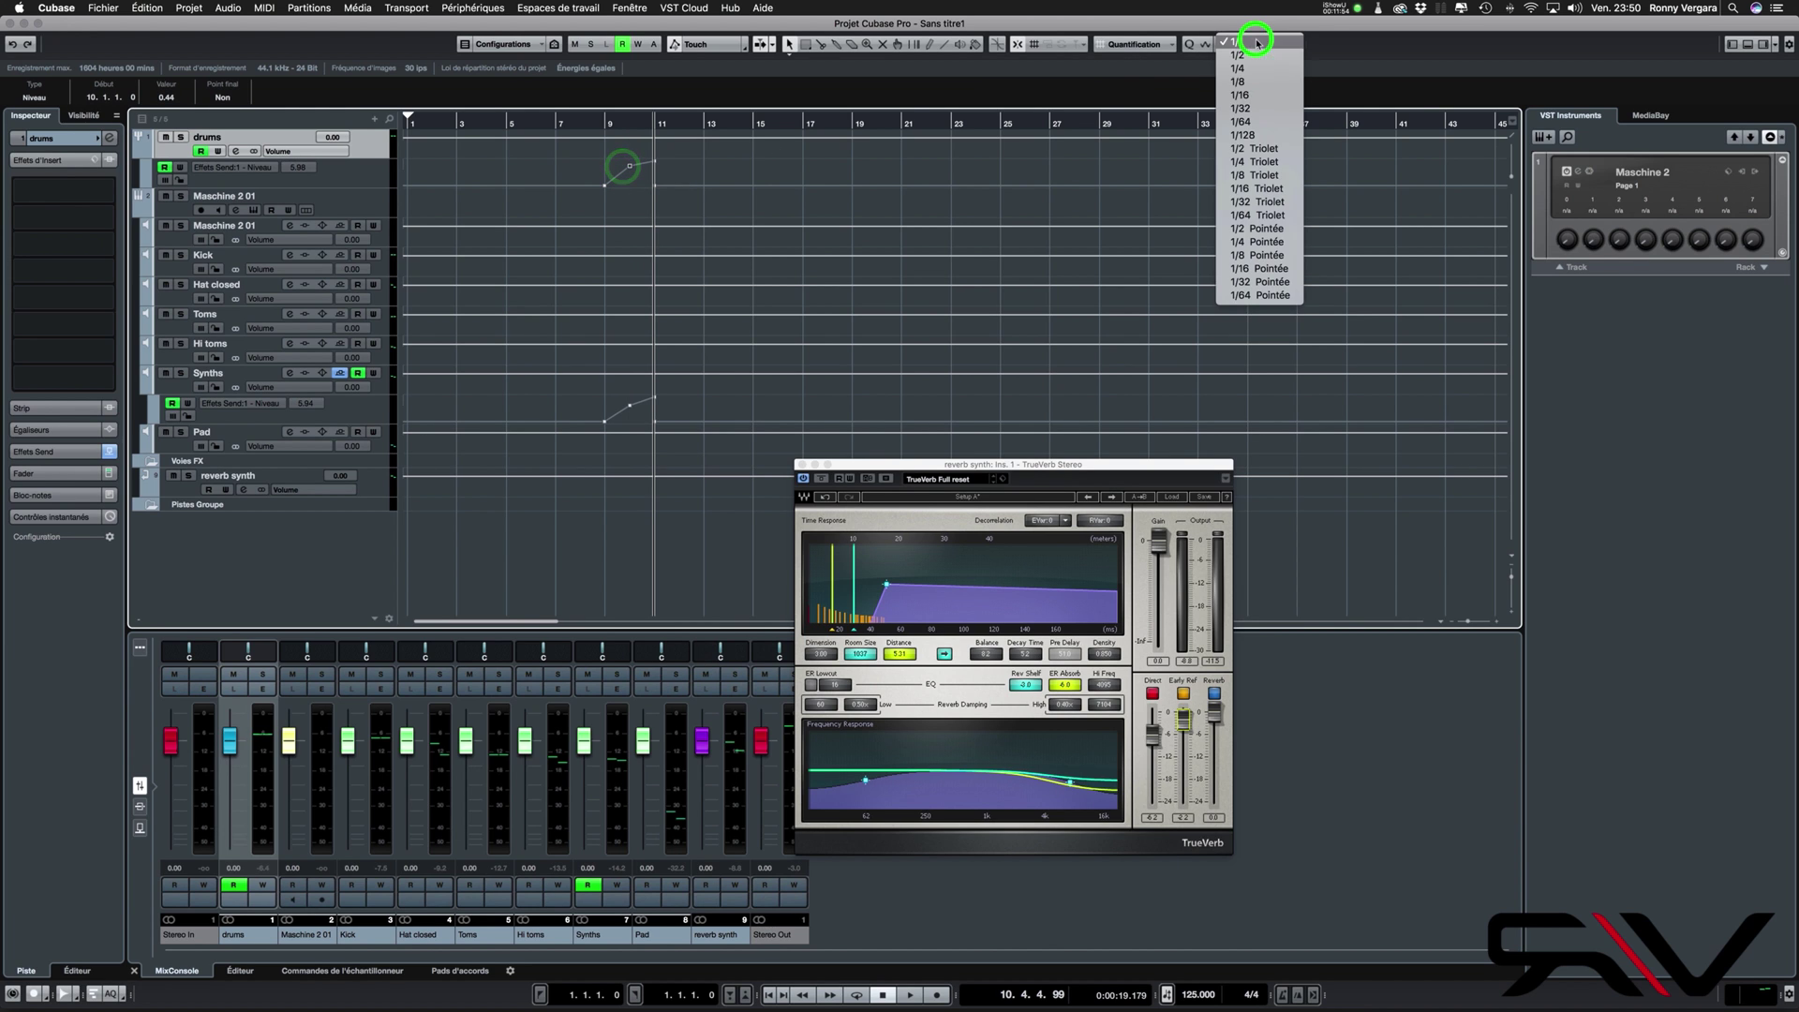
click(1253, 95)
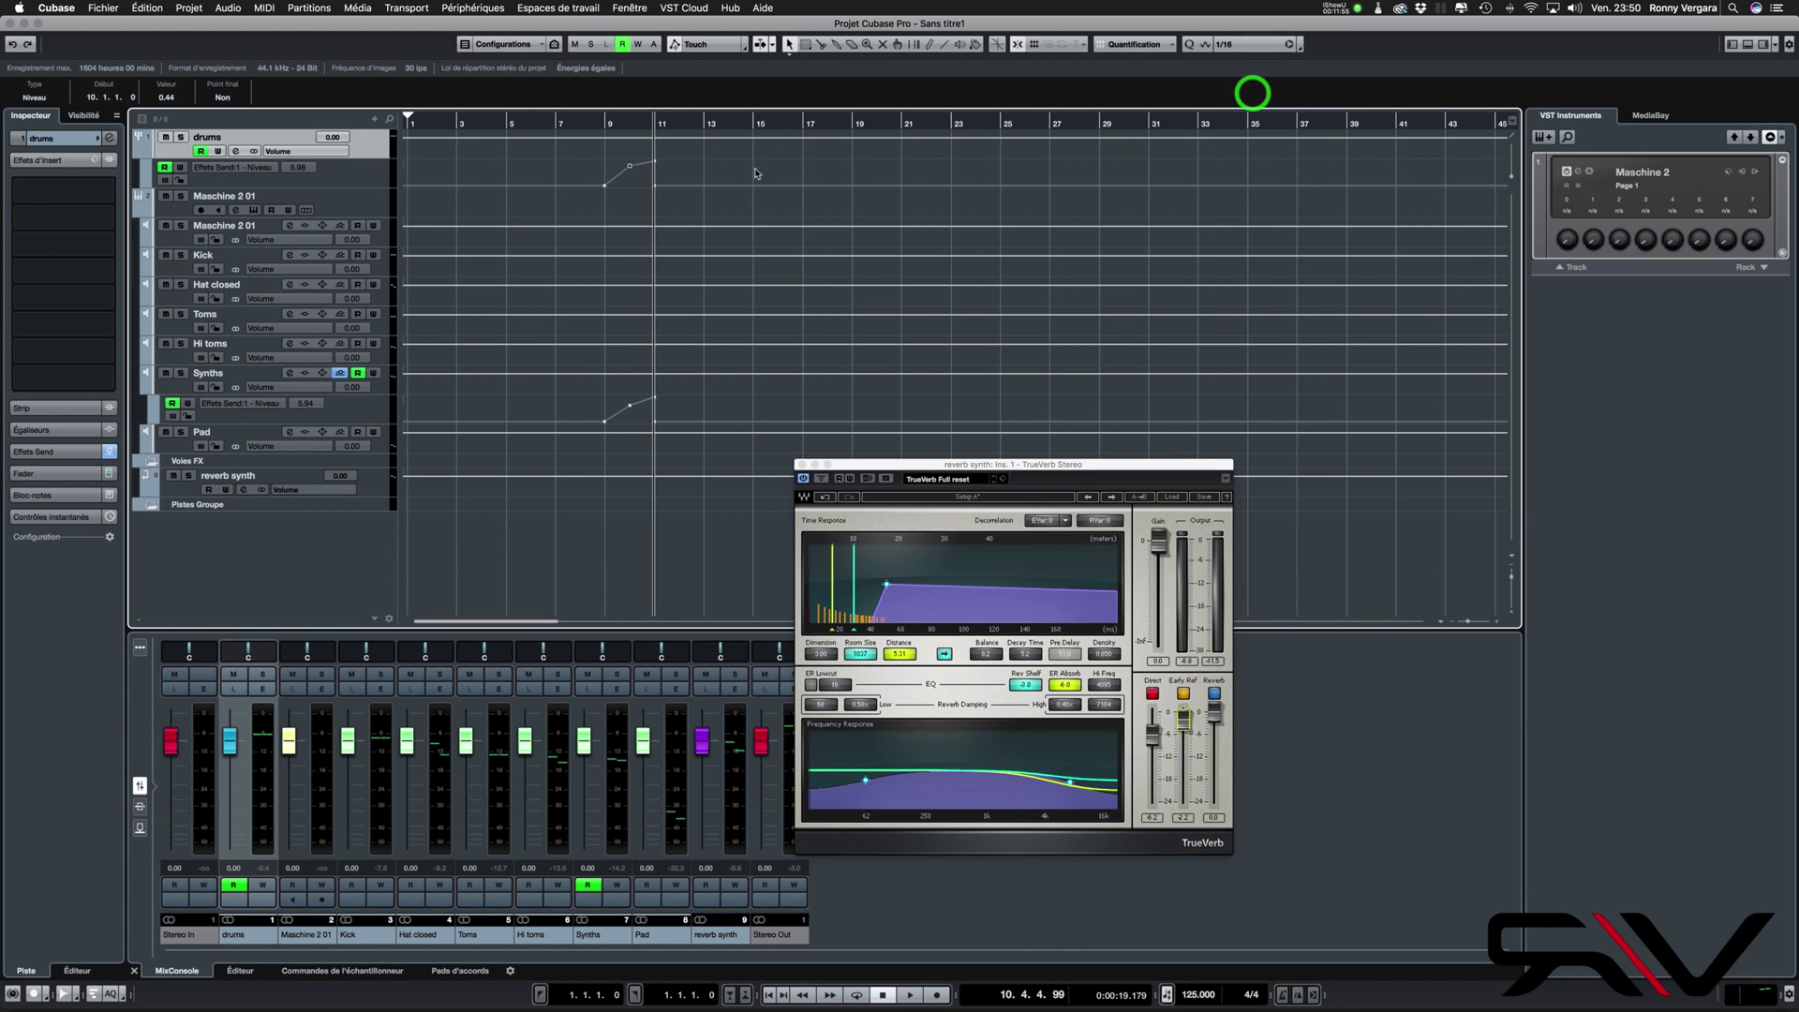
click(616, 173)
drag(635, 164, 633, 162)
Play the project from about bar 8 to bar 13 and lower the Stereo Out level to -4.00
click(594, 126)
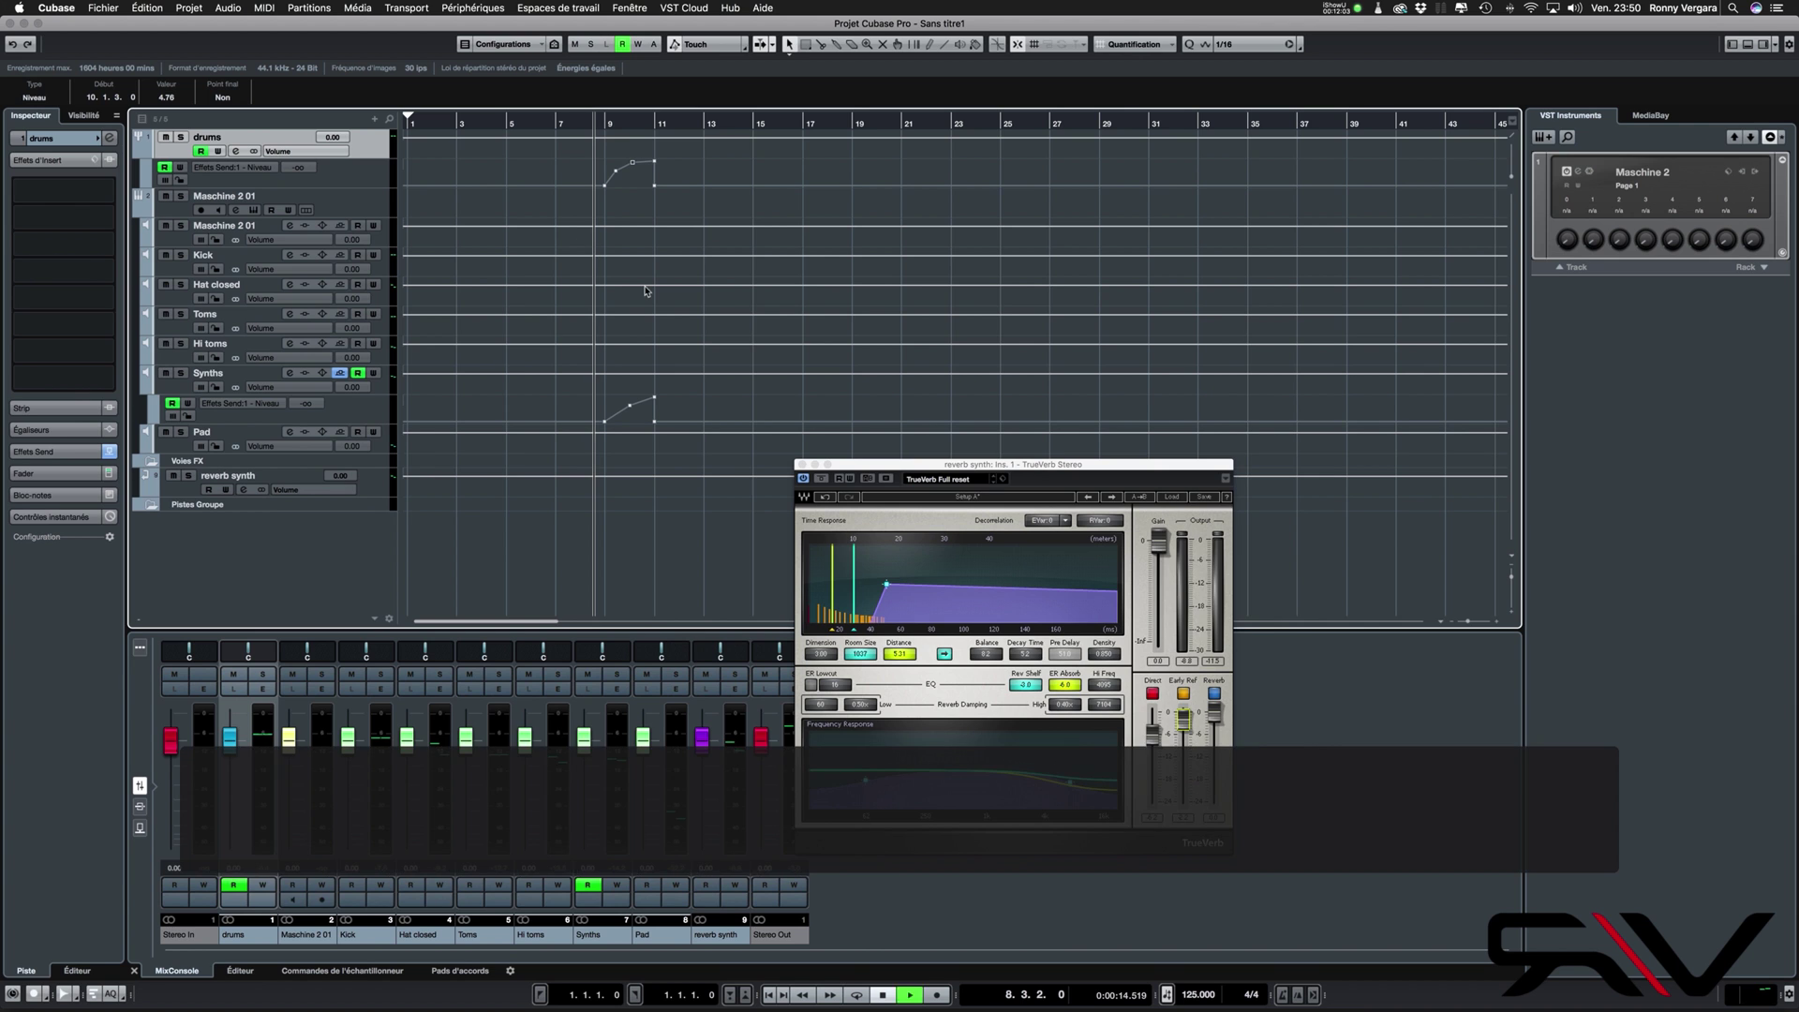
key(space)
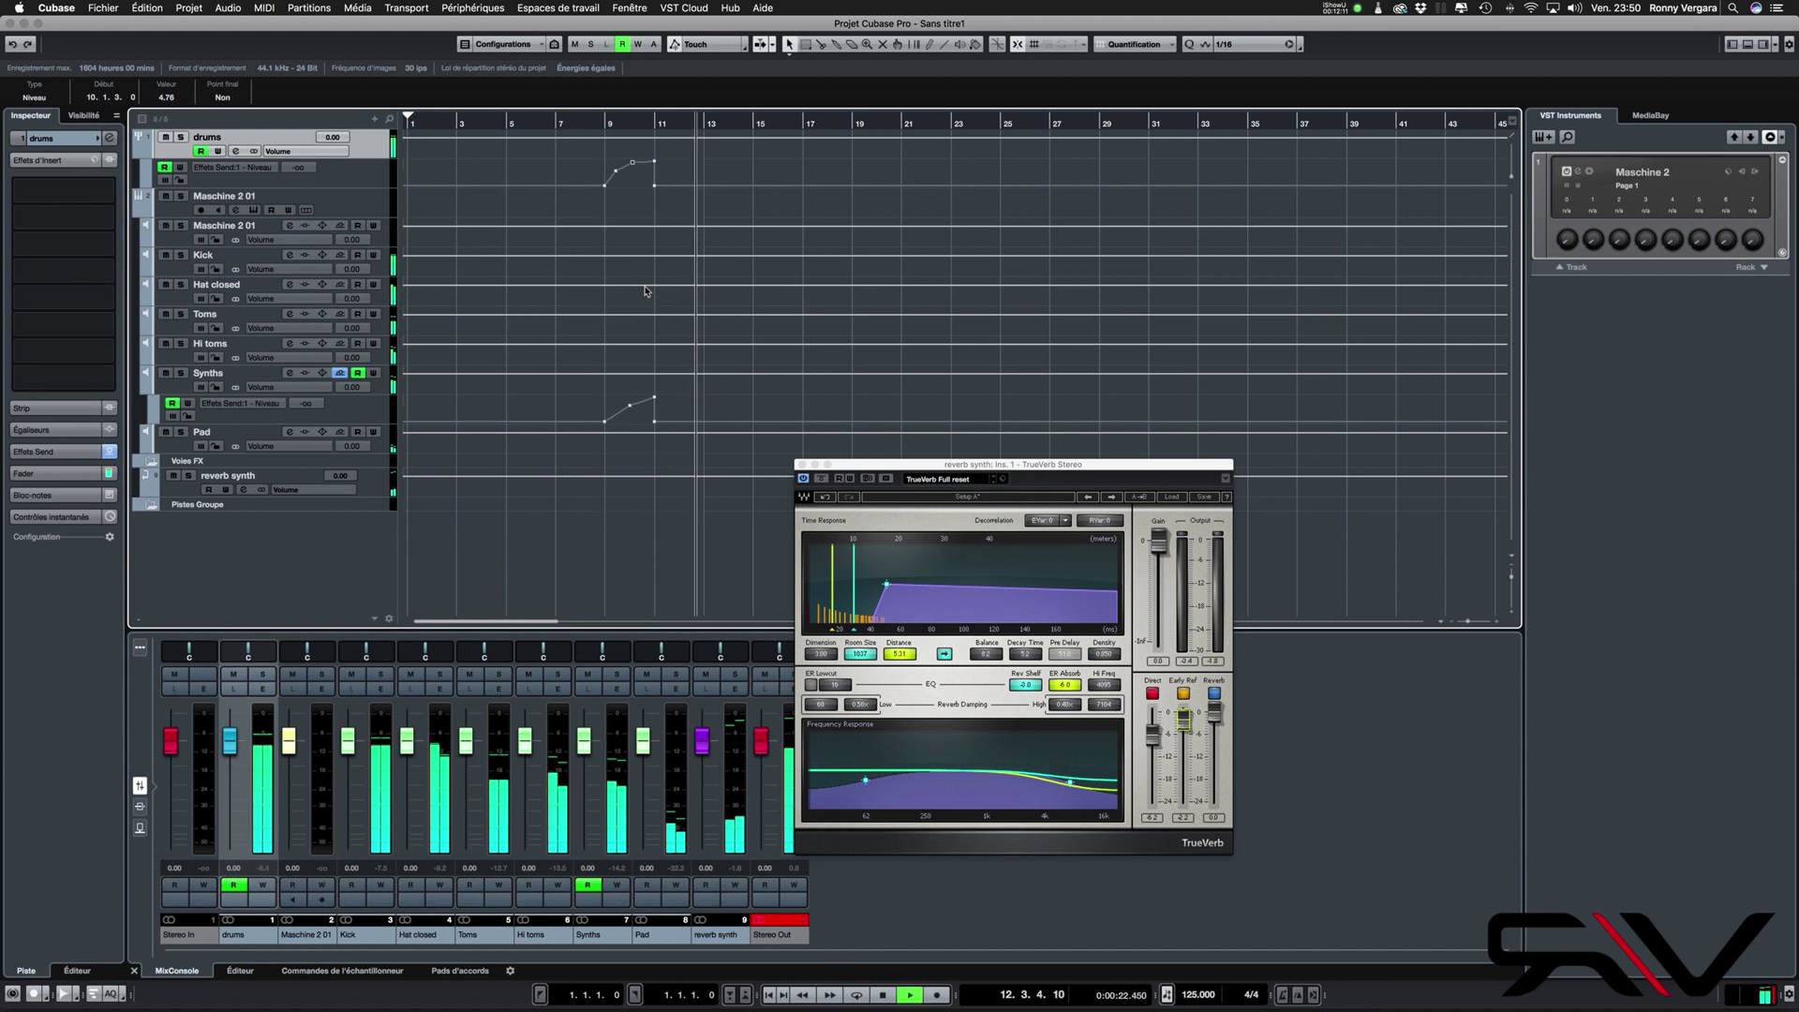
key(space)
click(785, 923)
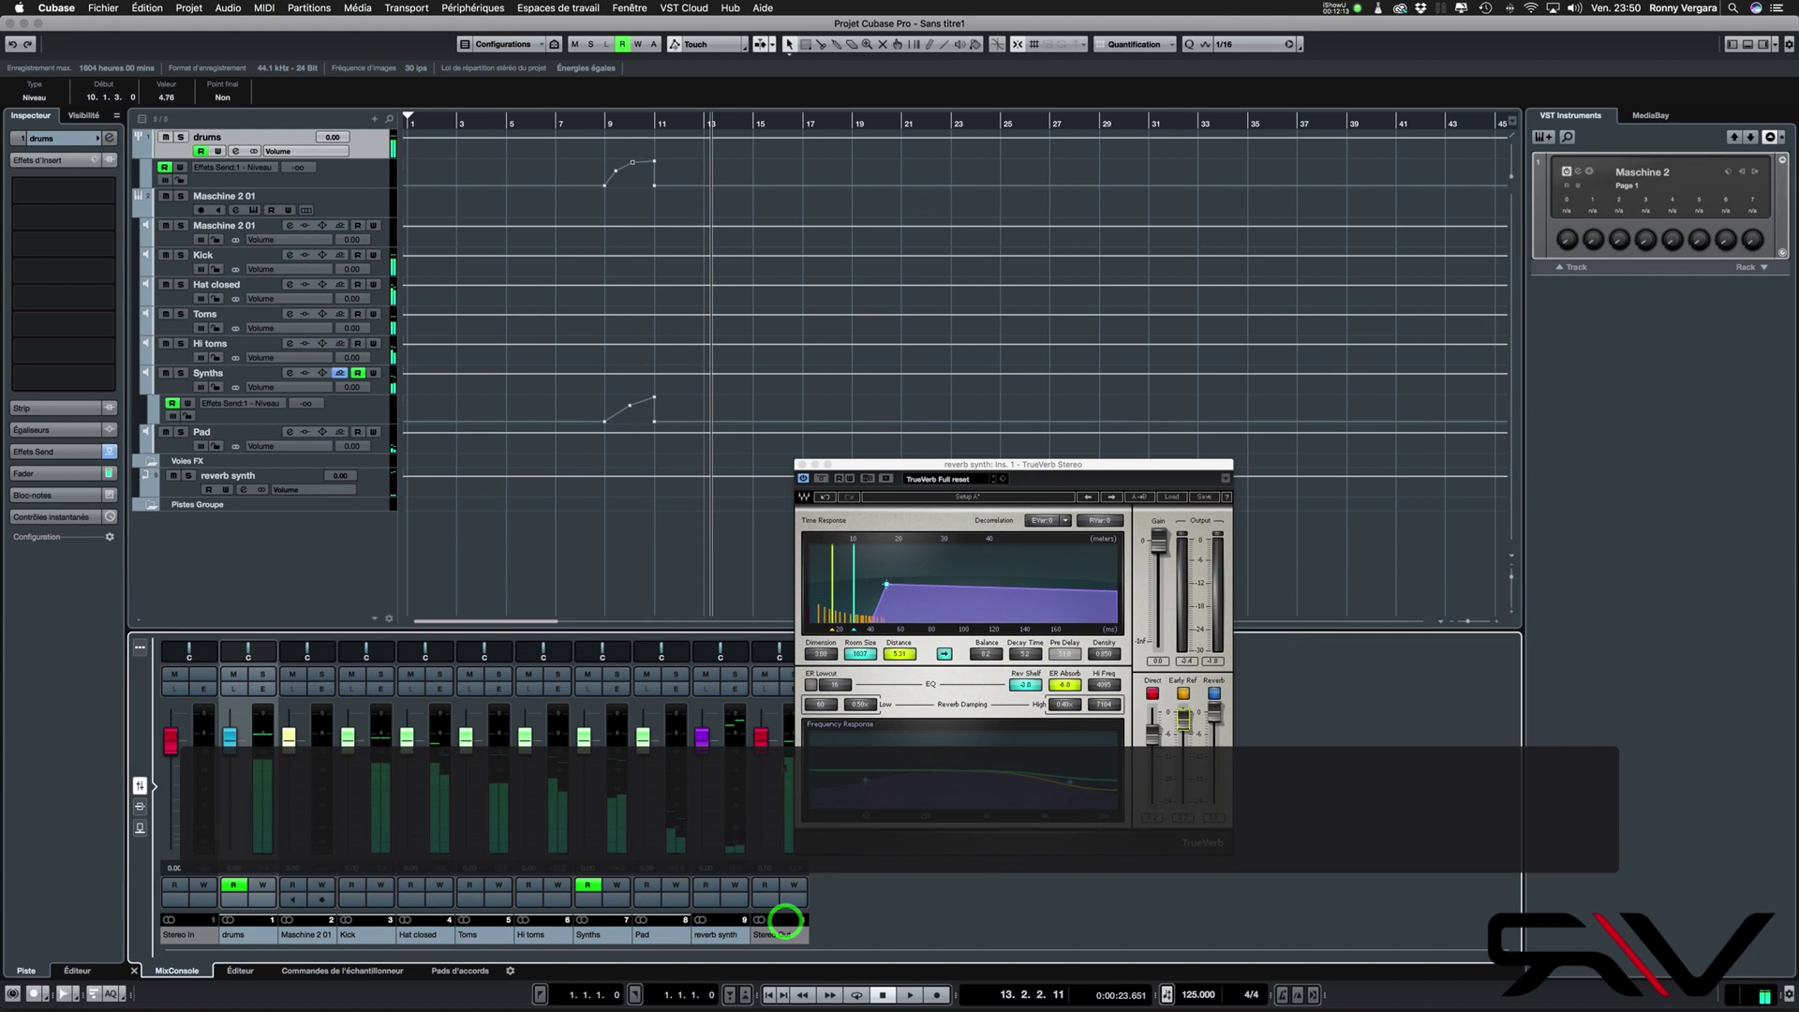
drag(760, 737, 764, 768)
Replay from bar 9, lowering the reverb synth level to -3.00 and raising the Stereo Out level slightly
click(603, 122)
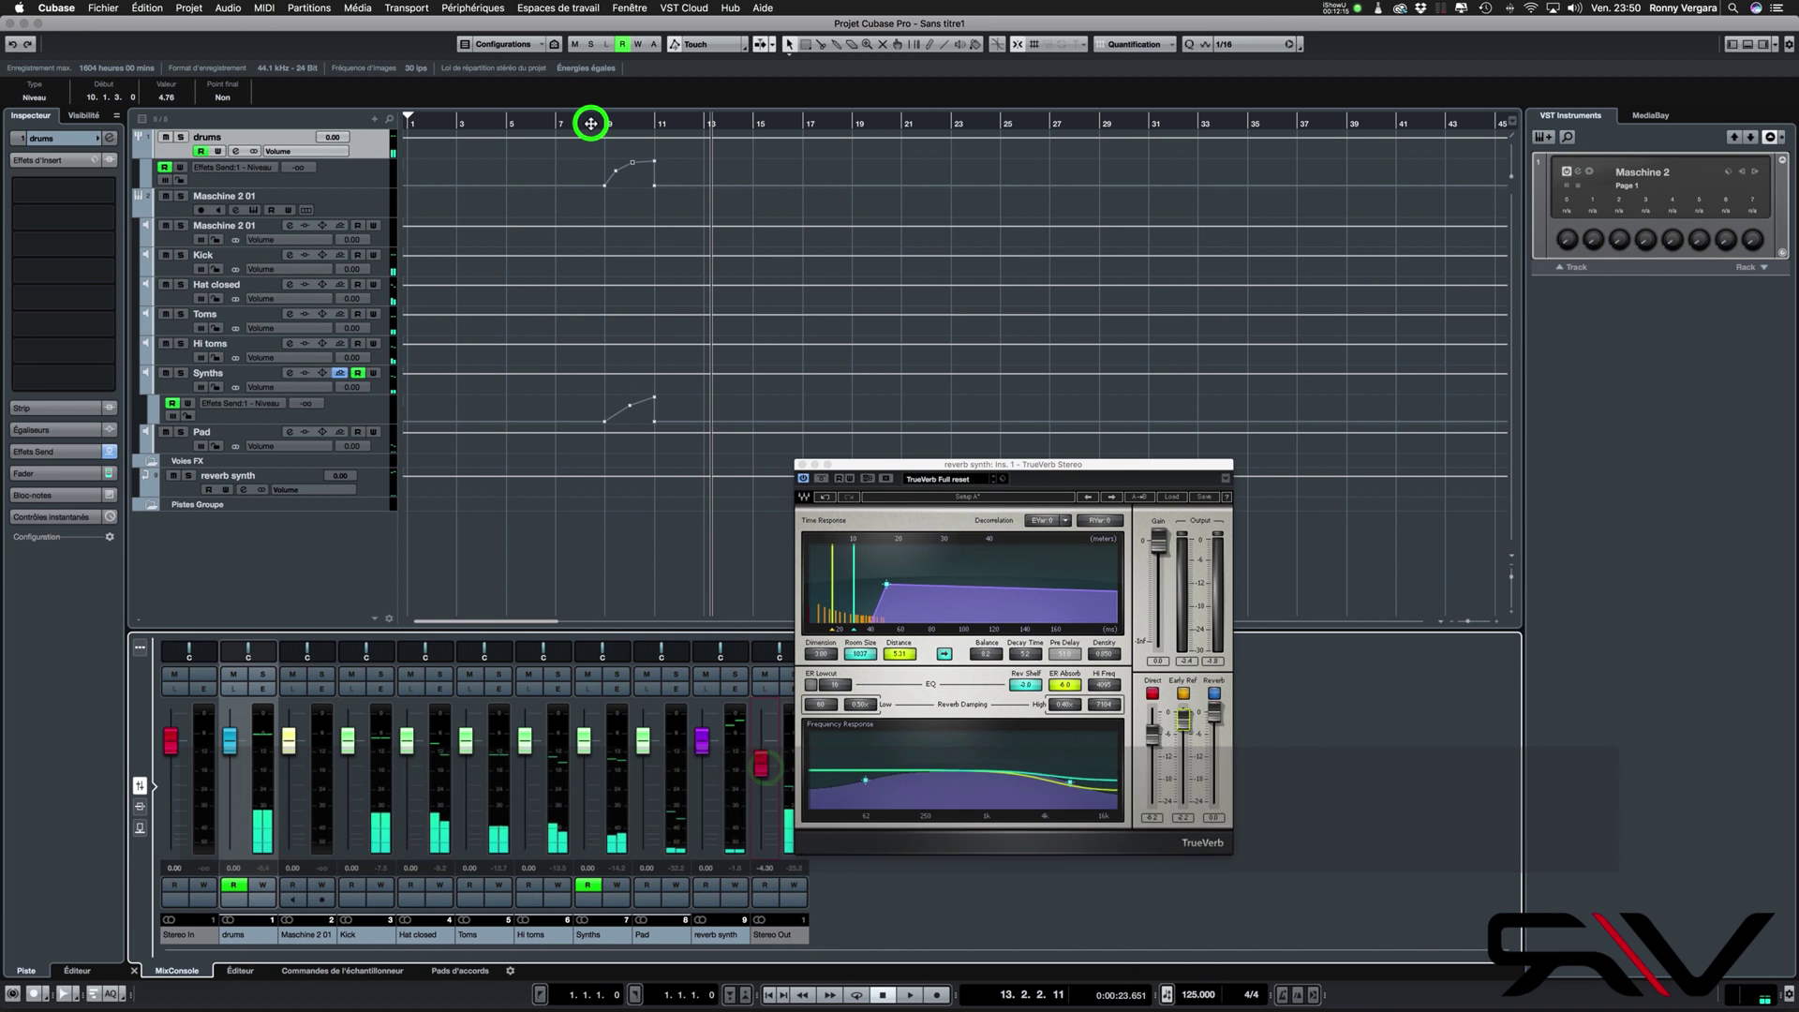
key(space)
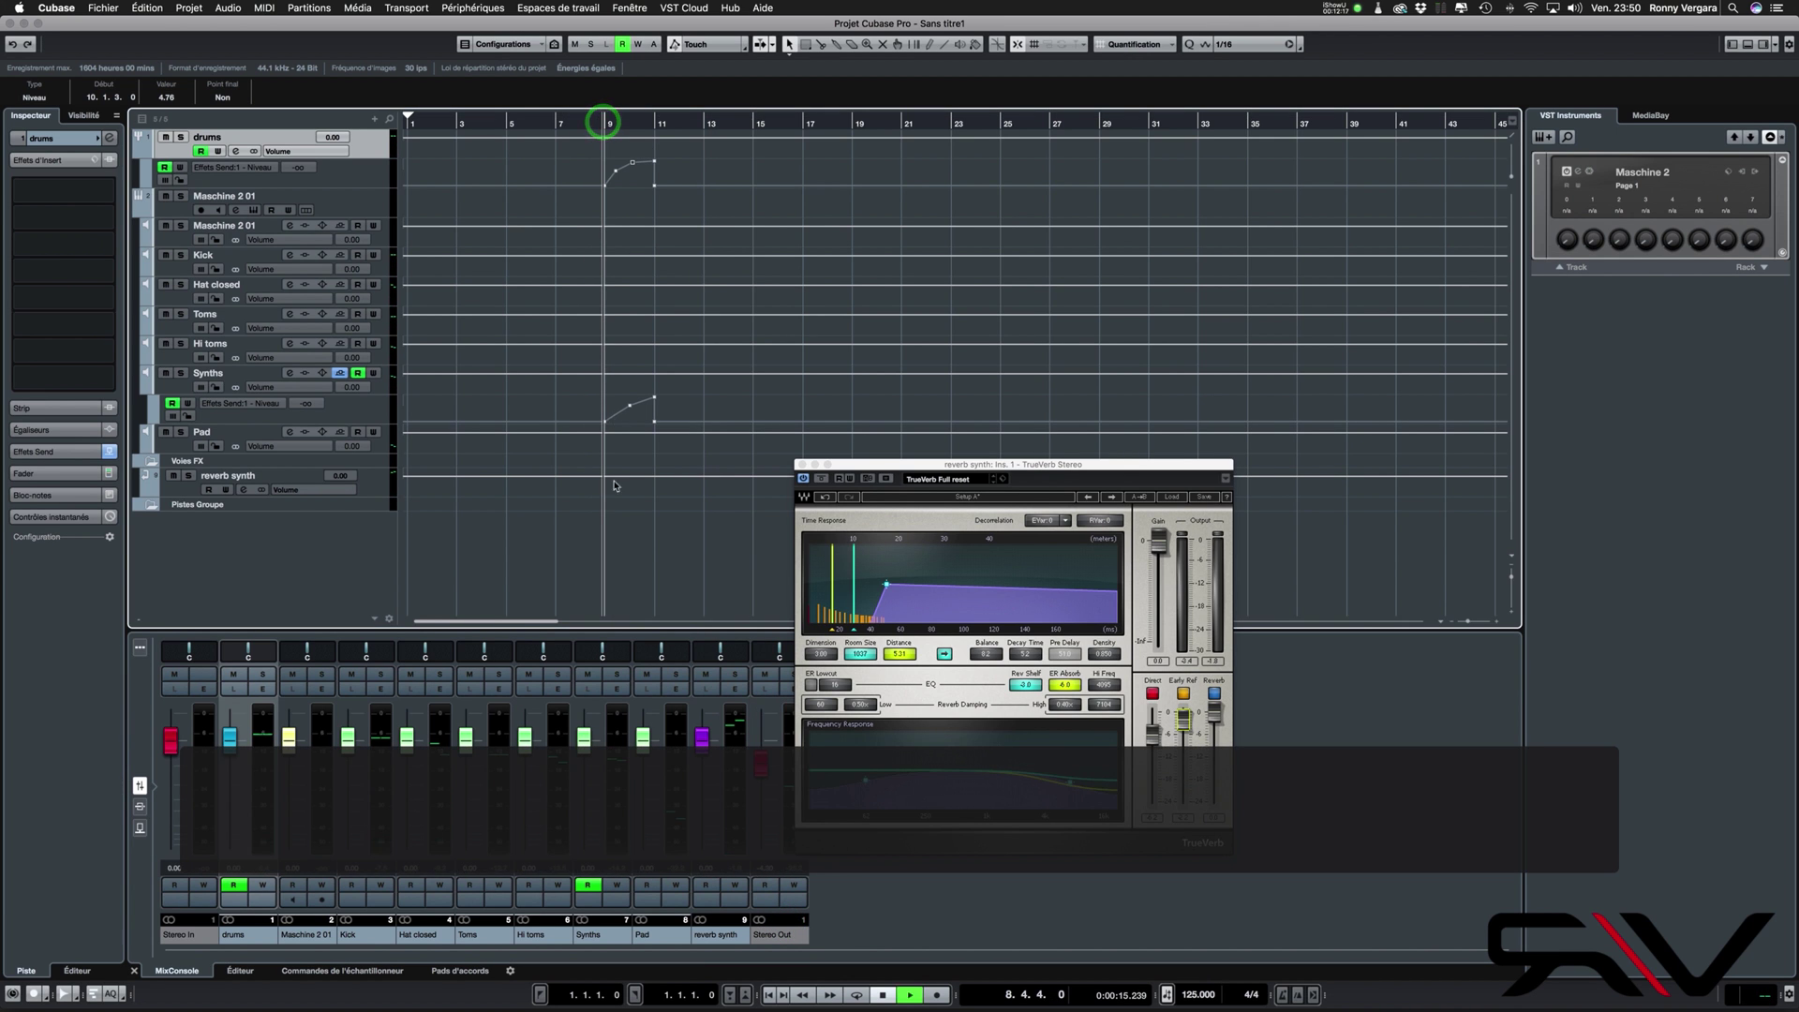
drag(701, 738, 699, 761)
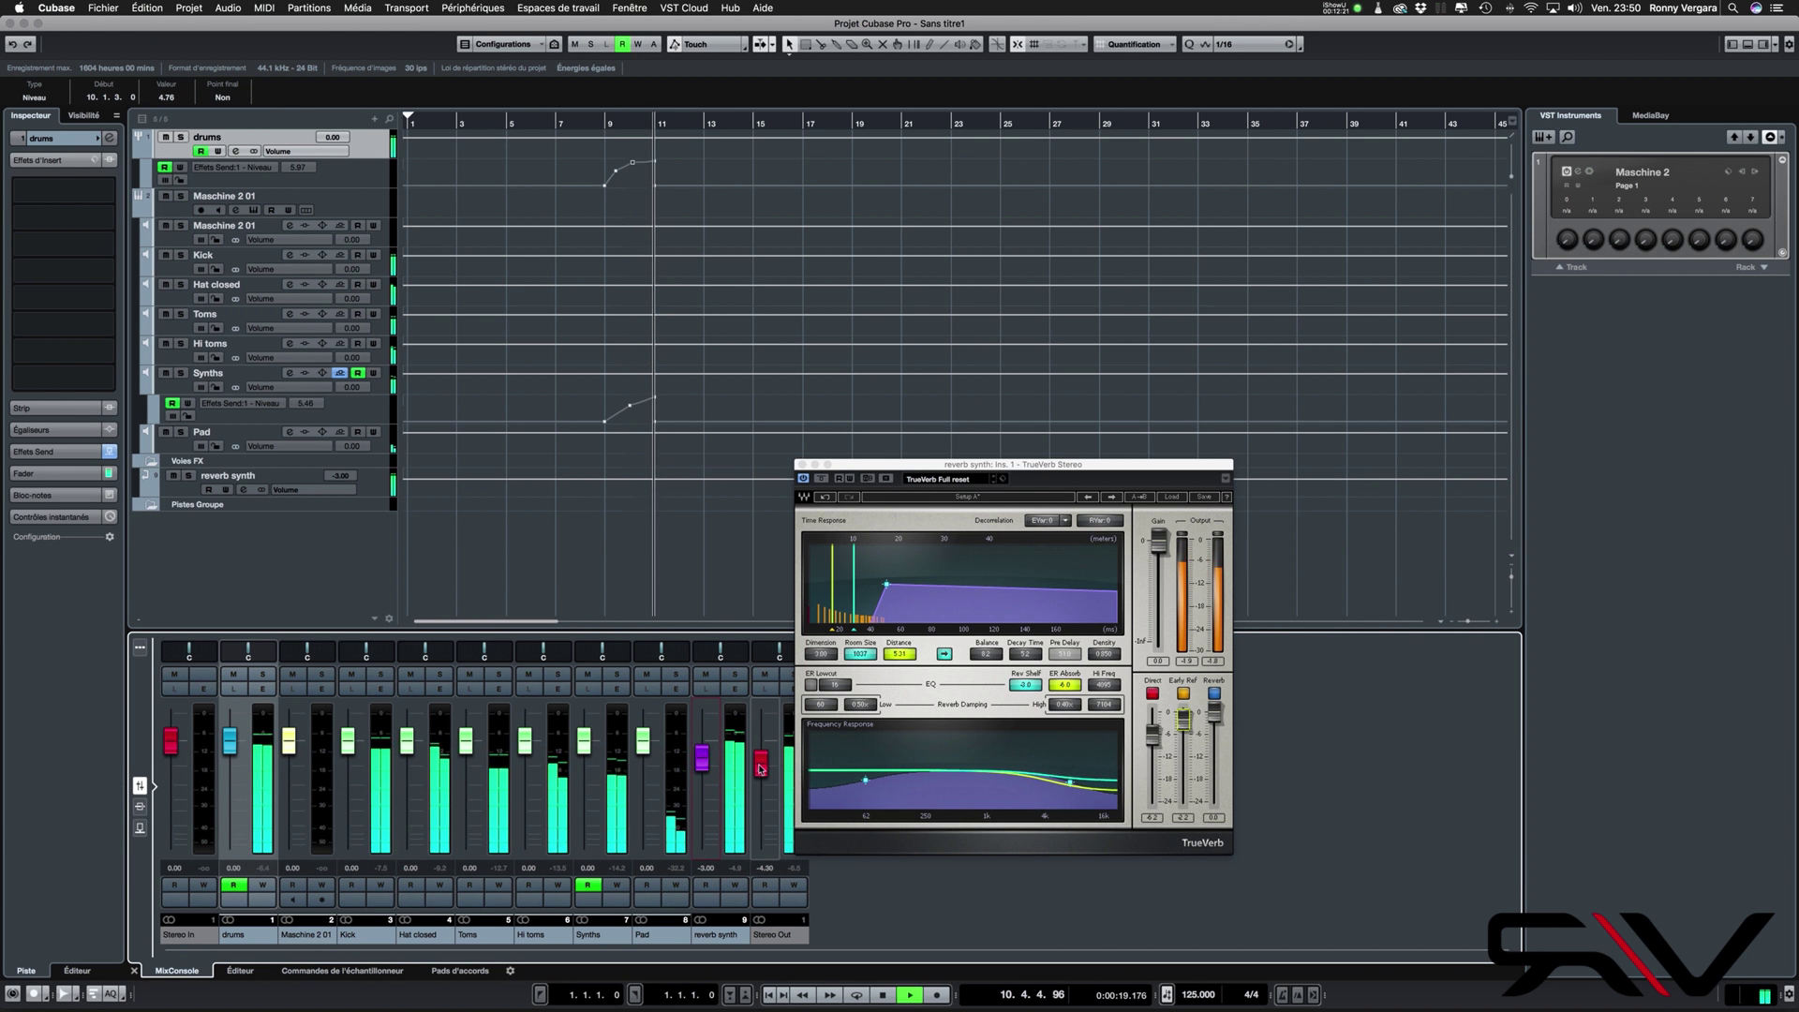
drag(760, 767, 760, 747)
key(space)
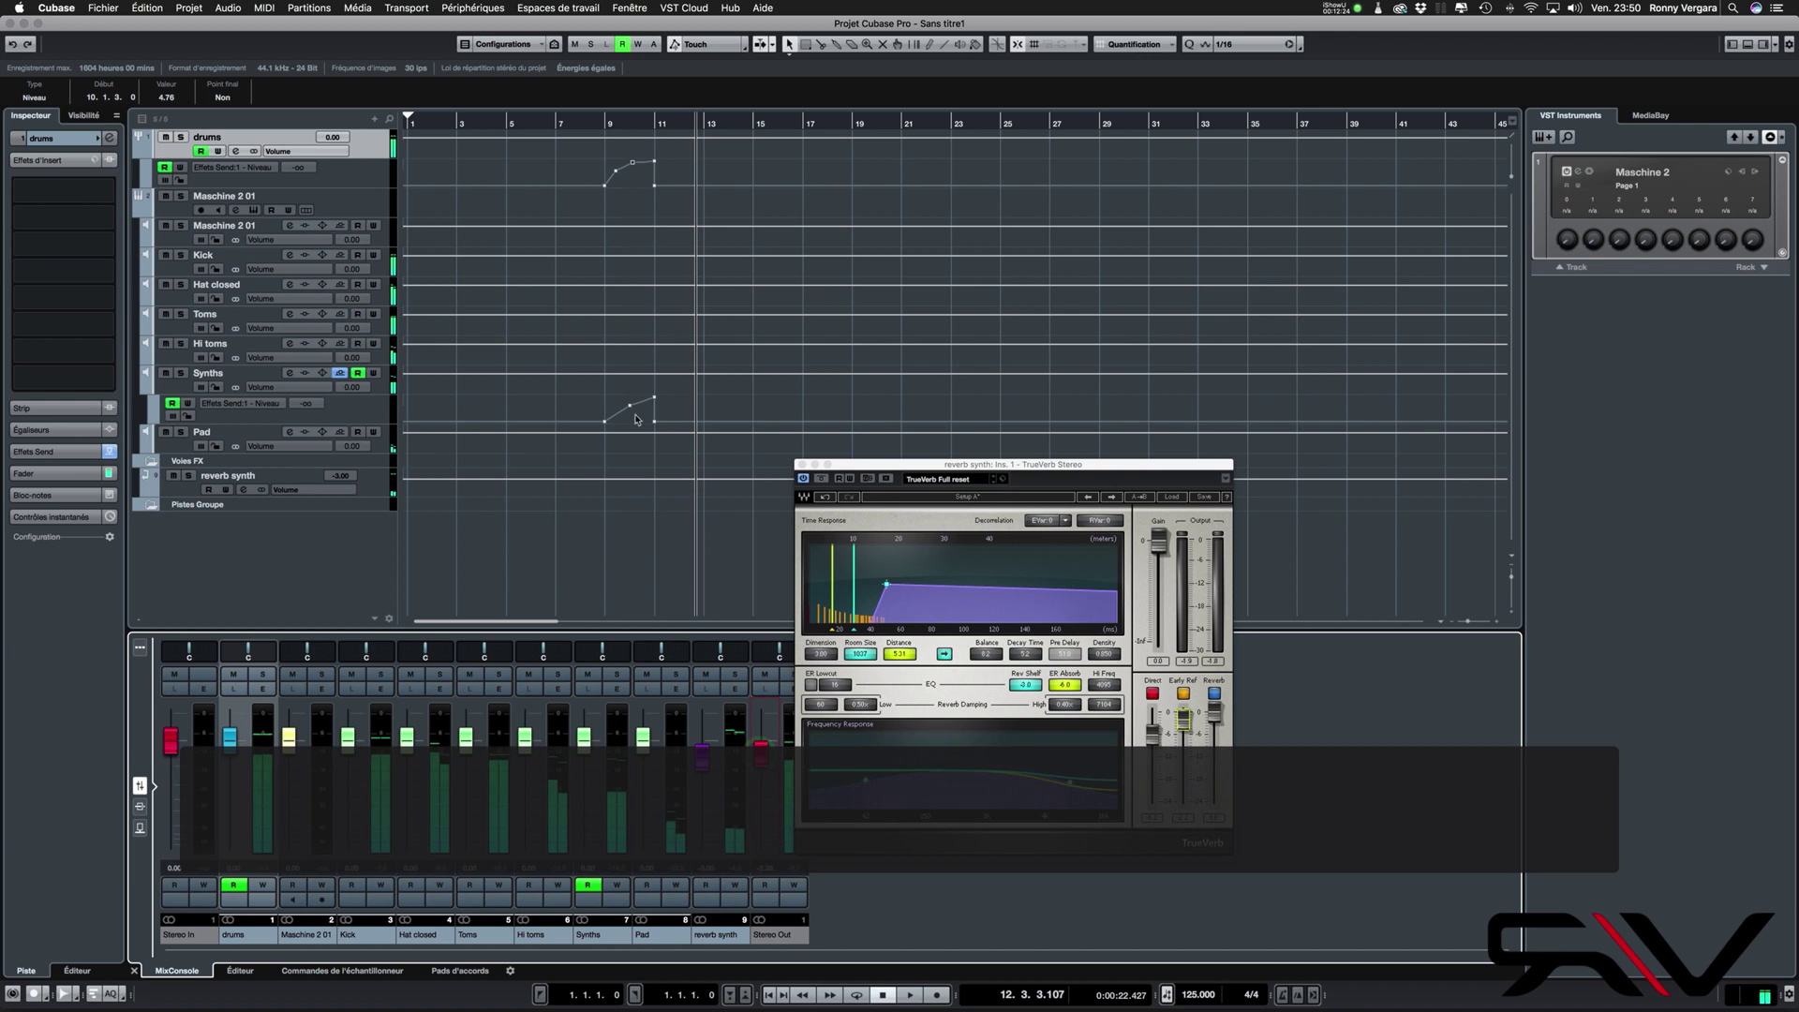
Return to bar 9, open the Maschine 2 instrument, and show the Sampler pitch settings of the Kick Boddin 4 sound in the Drums group
click(603, 123)
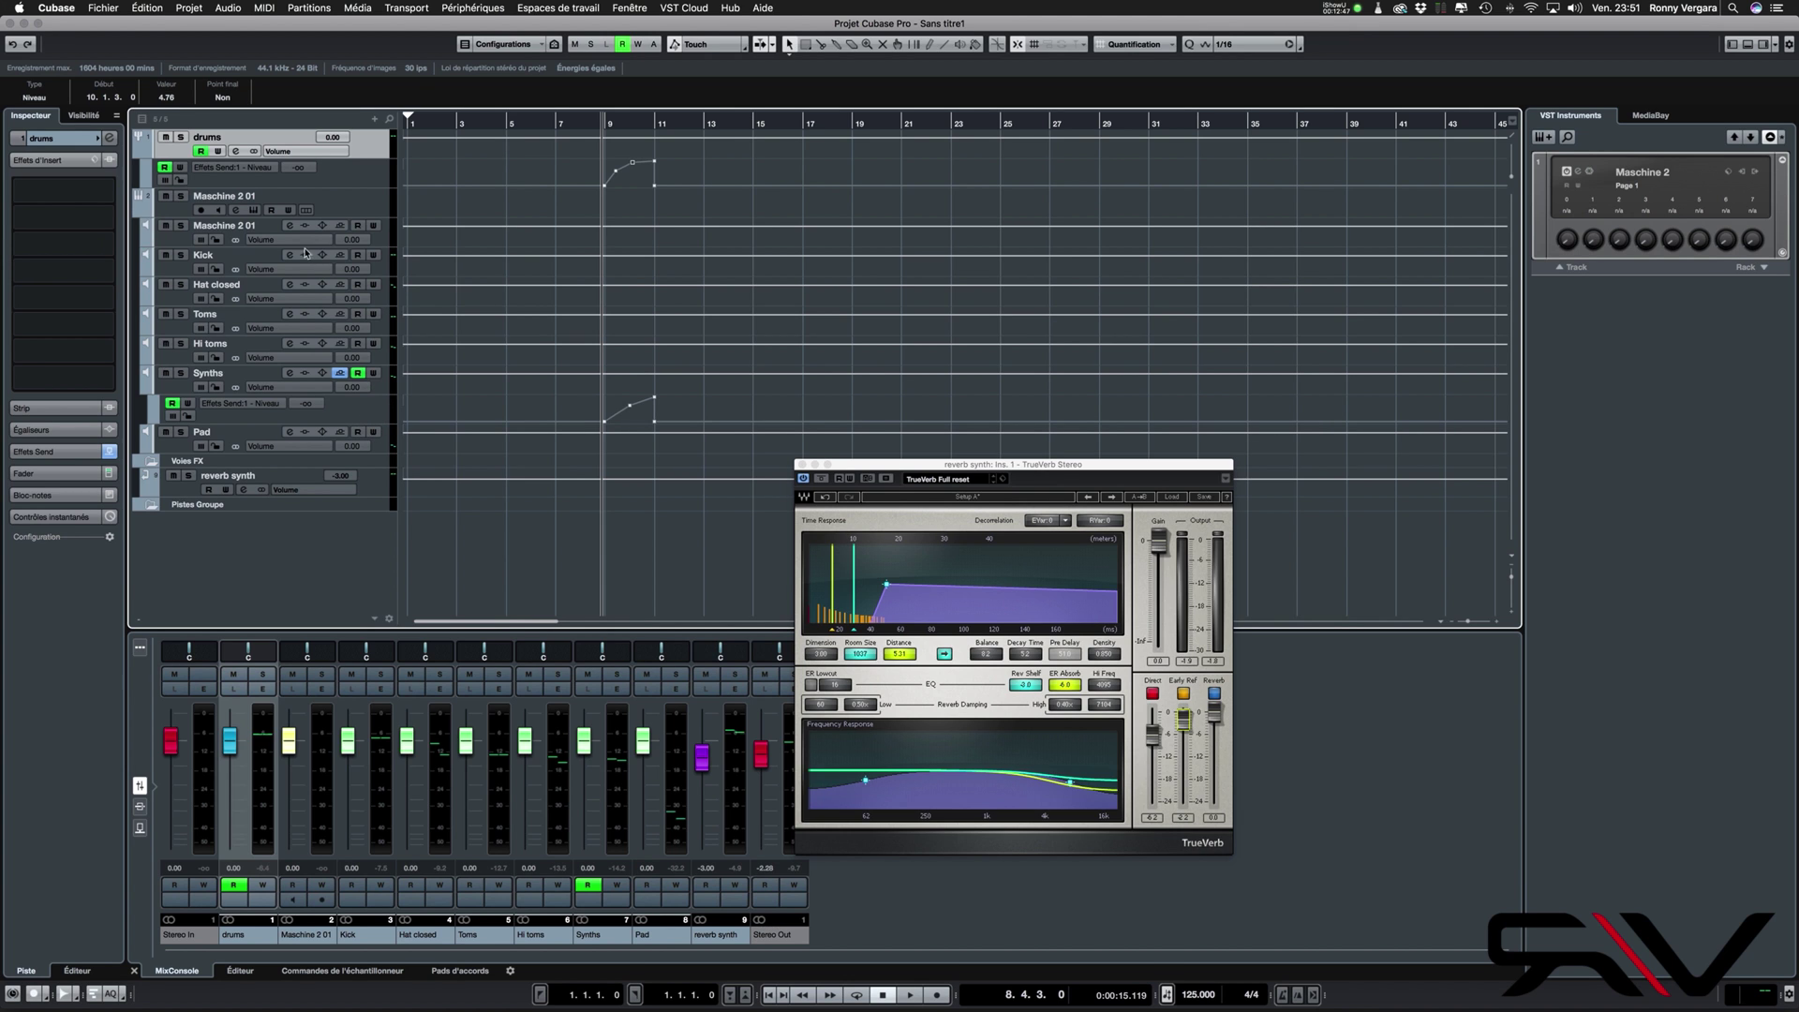
click(253, 213)
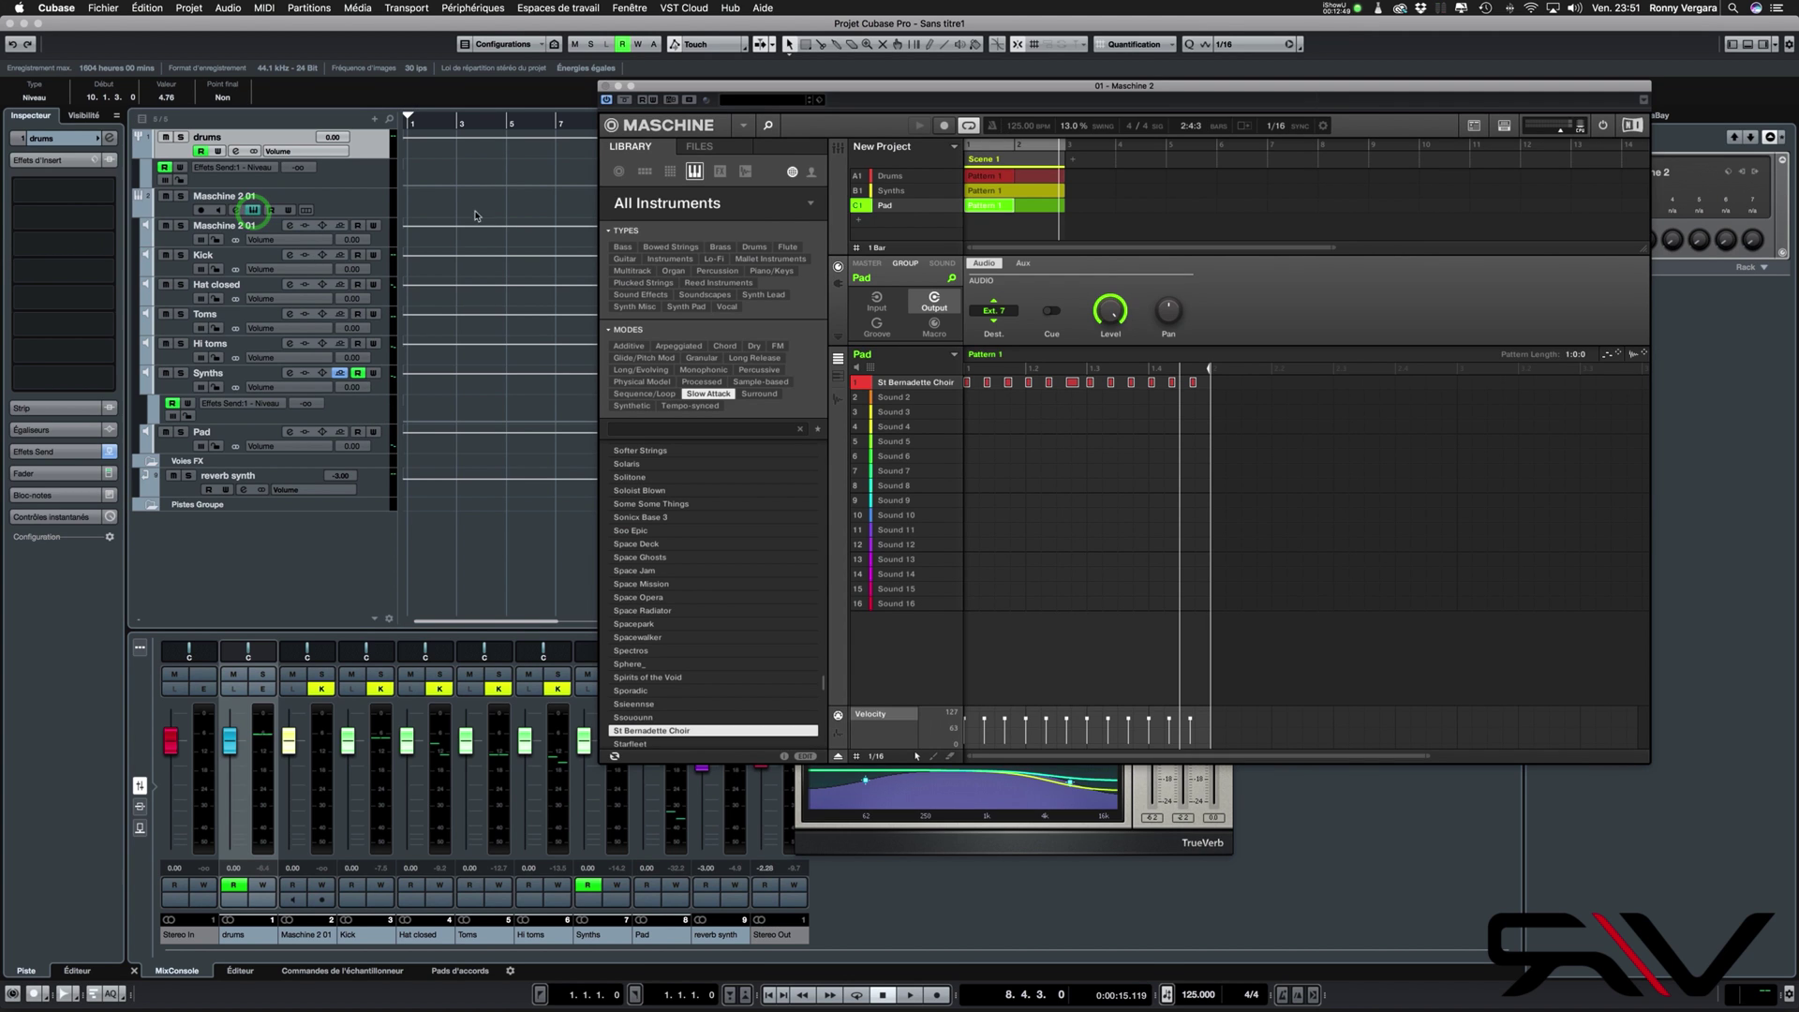
drag(891, 84, 1022, 88)
click(973, 176)
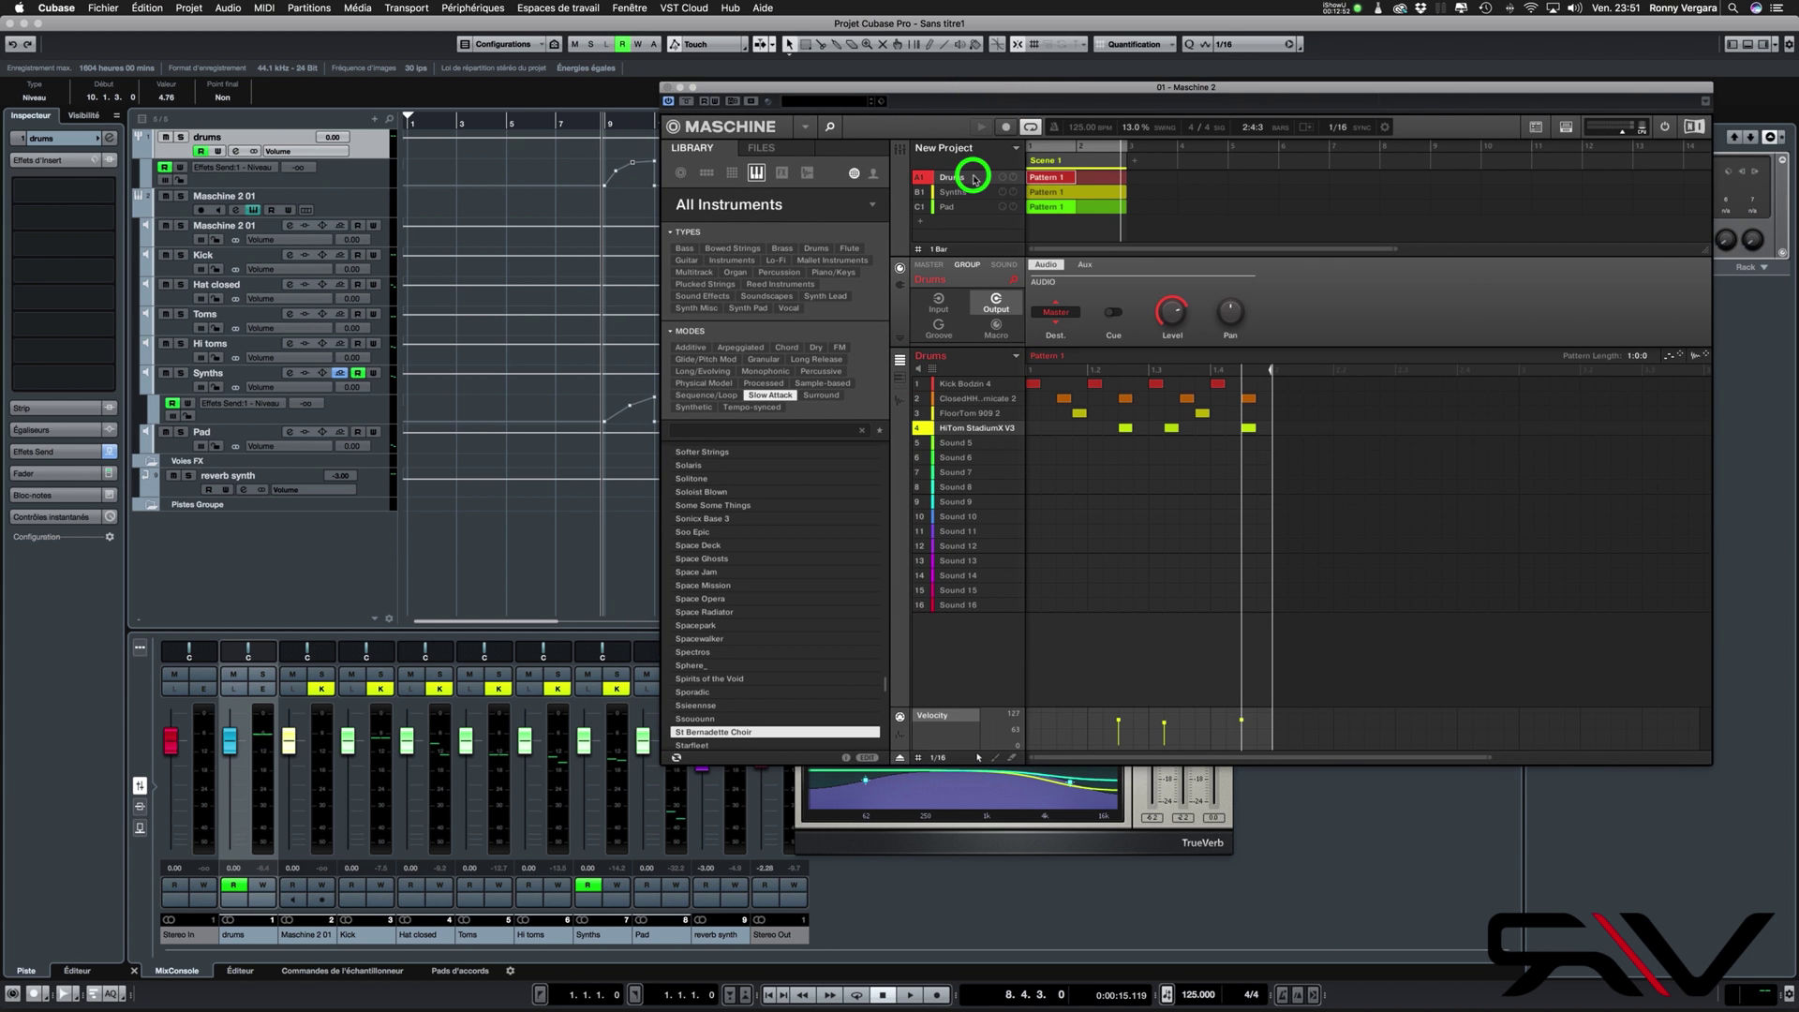
click(965, 385)
click(1003, 264)
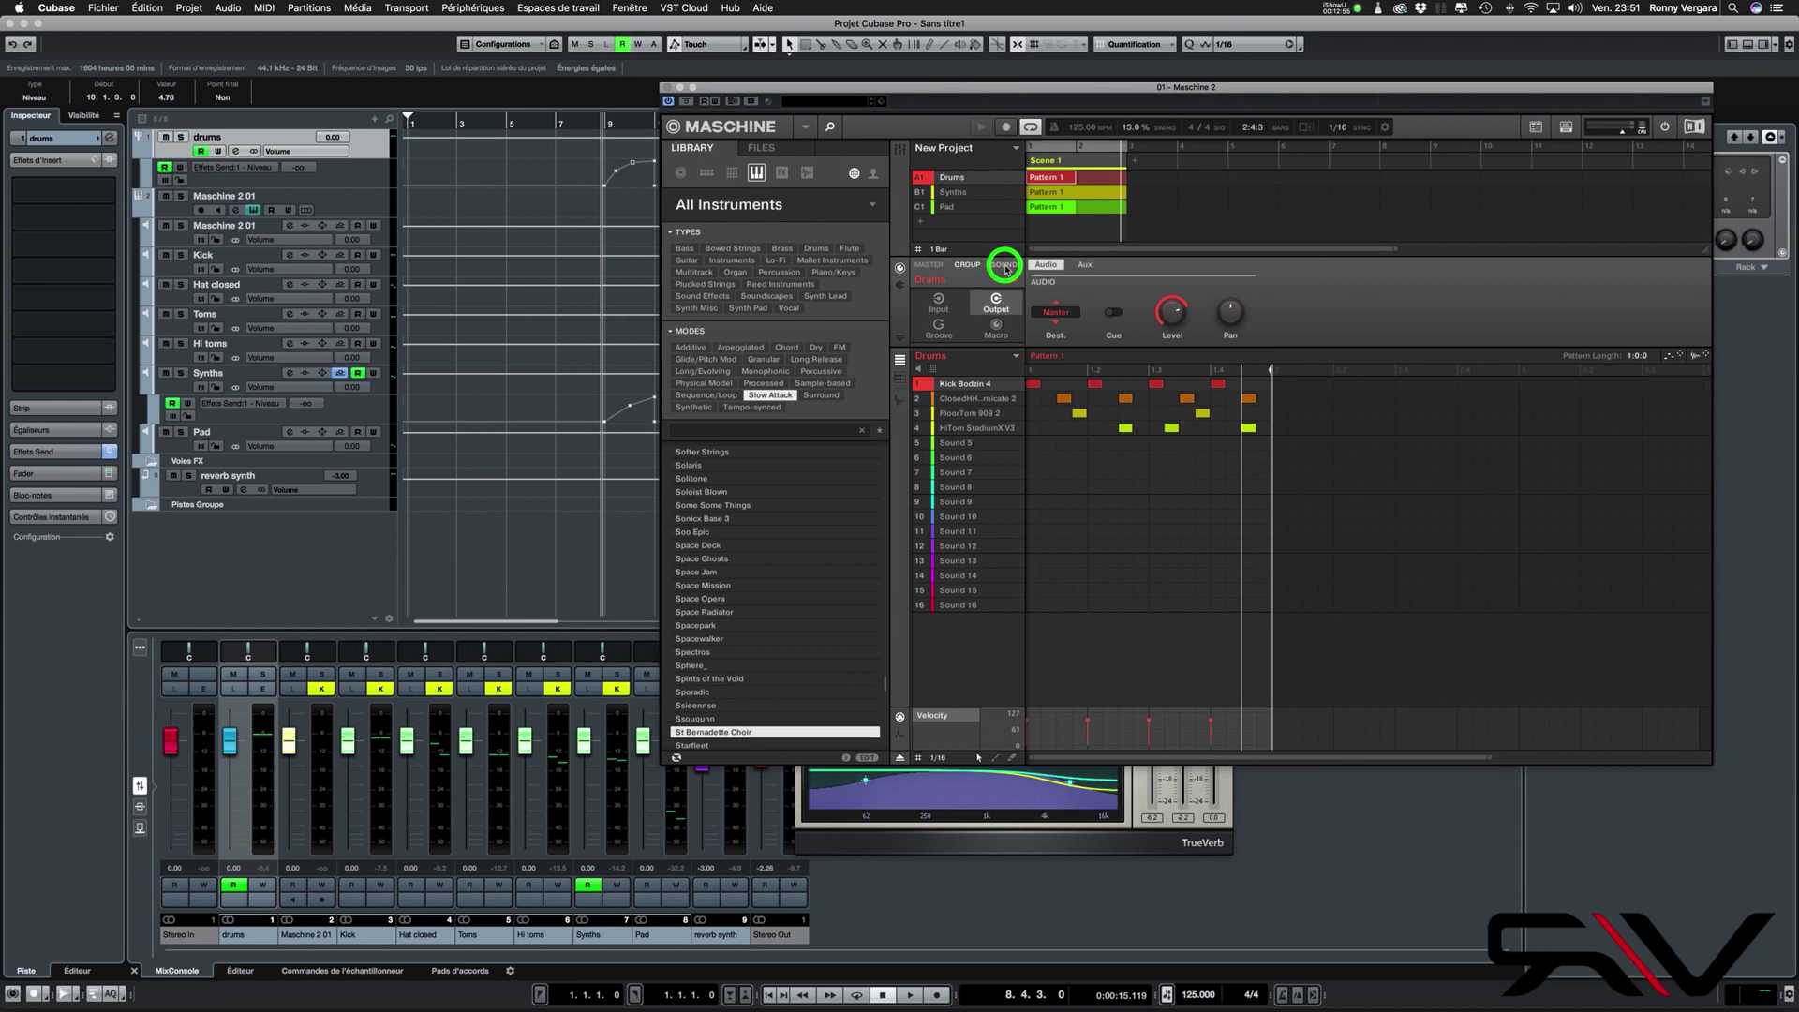
click(901, 288)
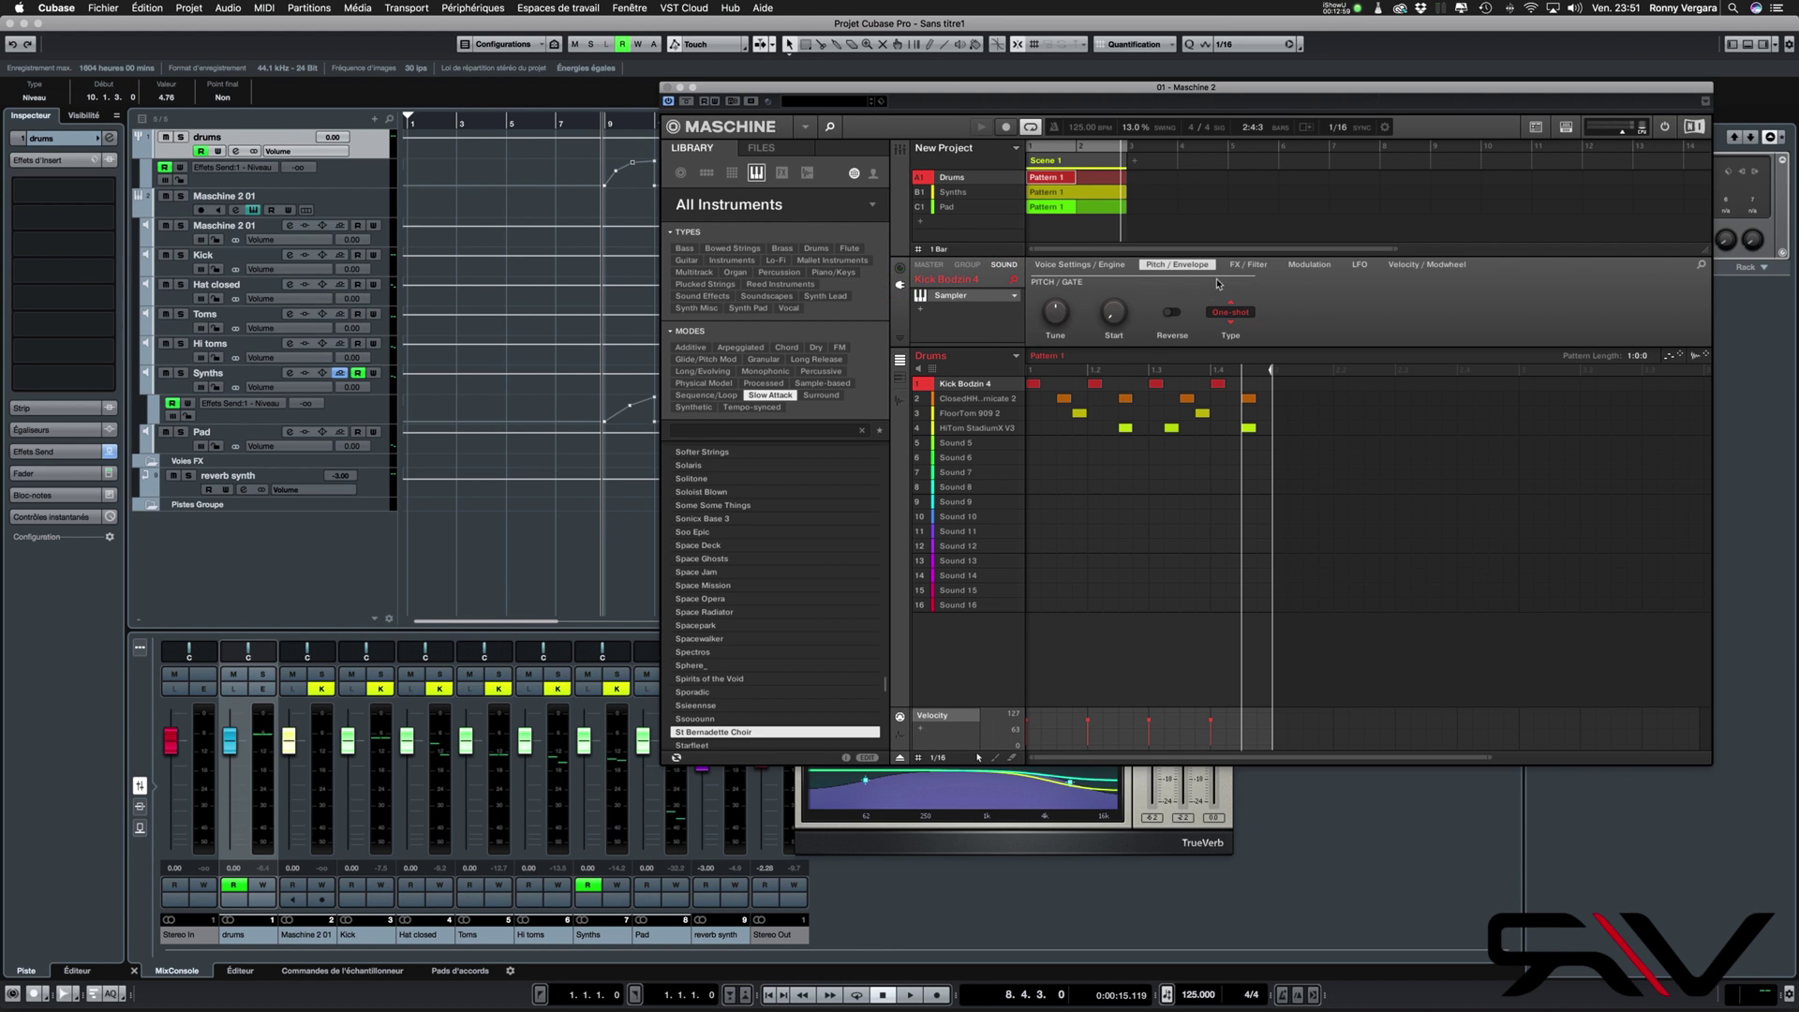
Try out different Tune values on the kick during playback and return Tune to 0.00
drag(1060, 318, 1060, 302)
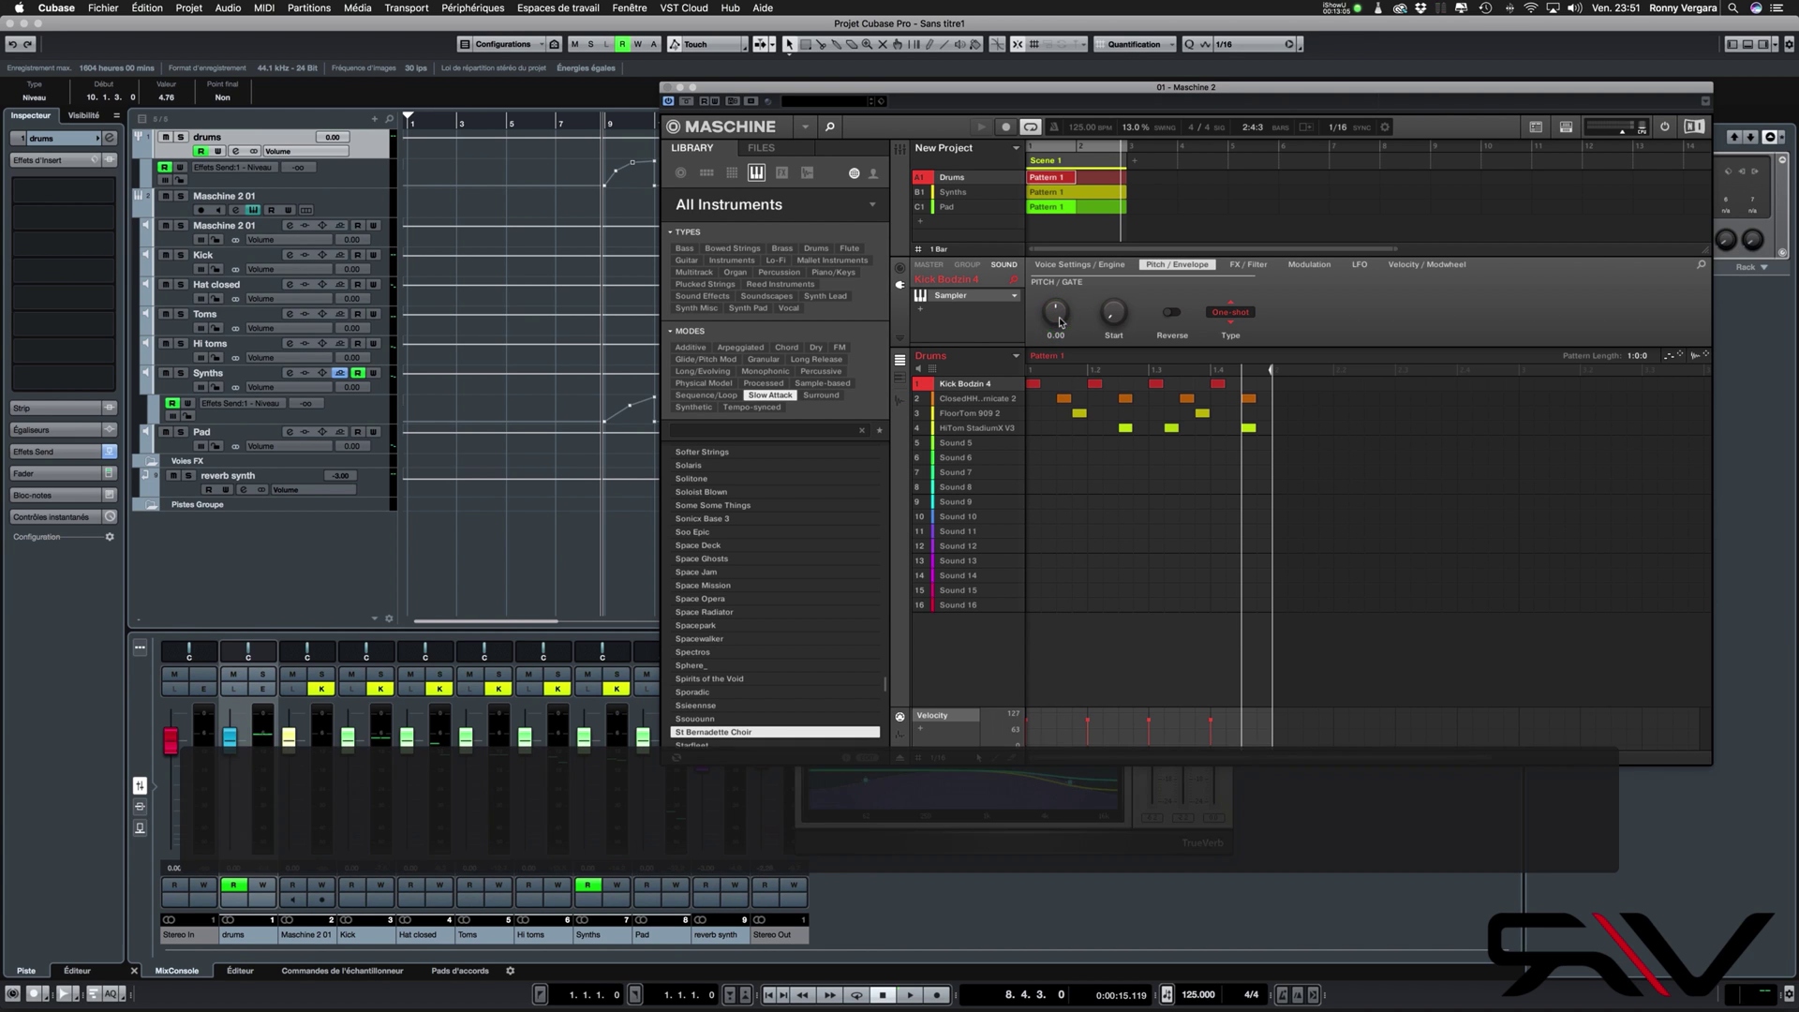
key(space)
drag(1057, 318, 1057, 298)
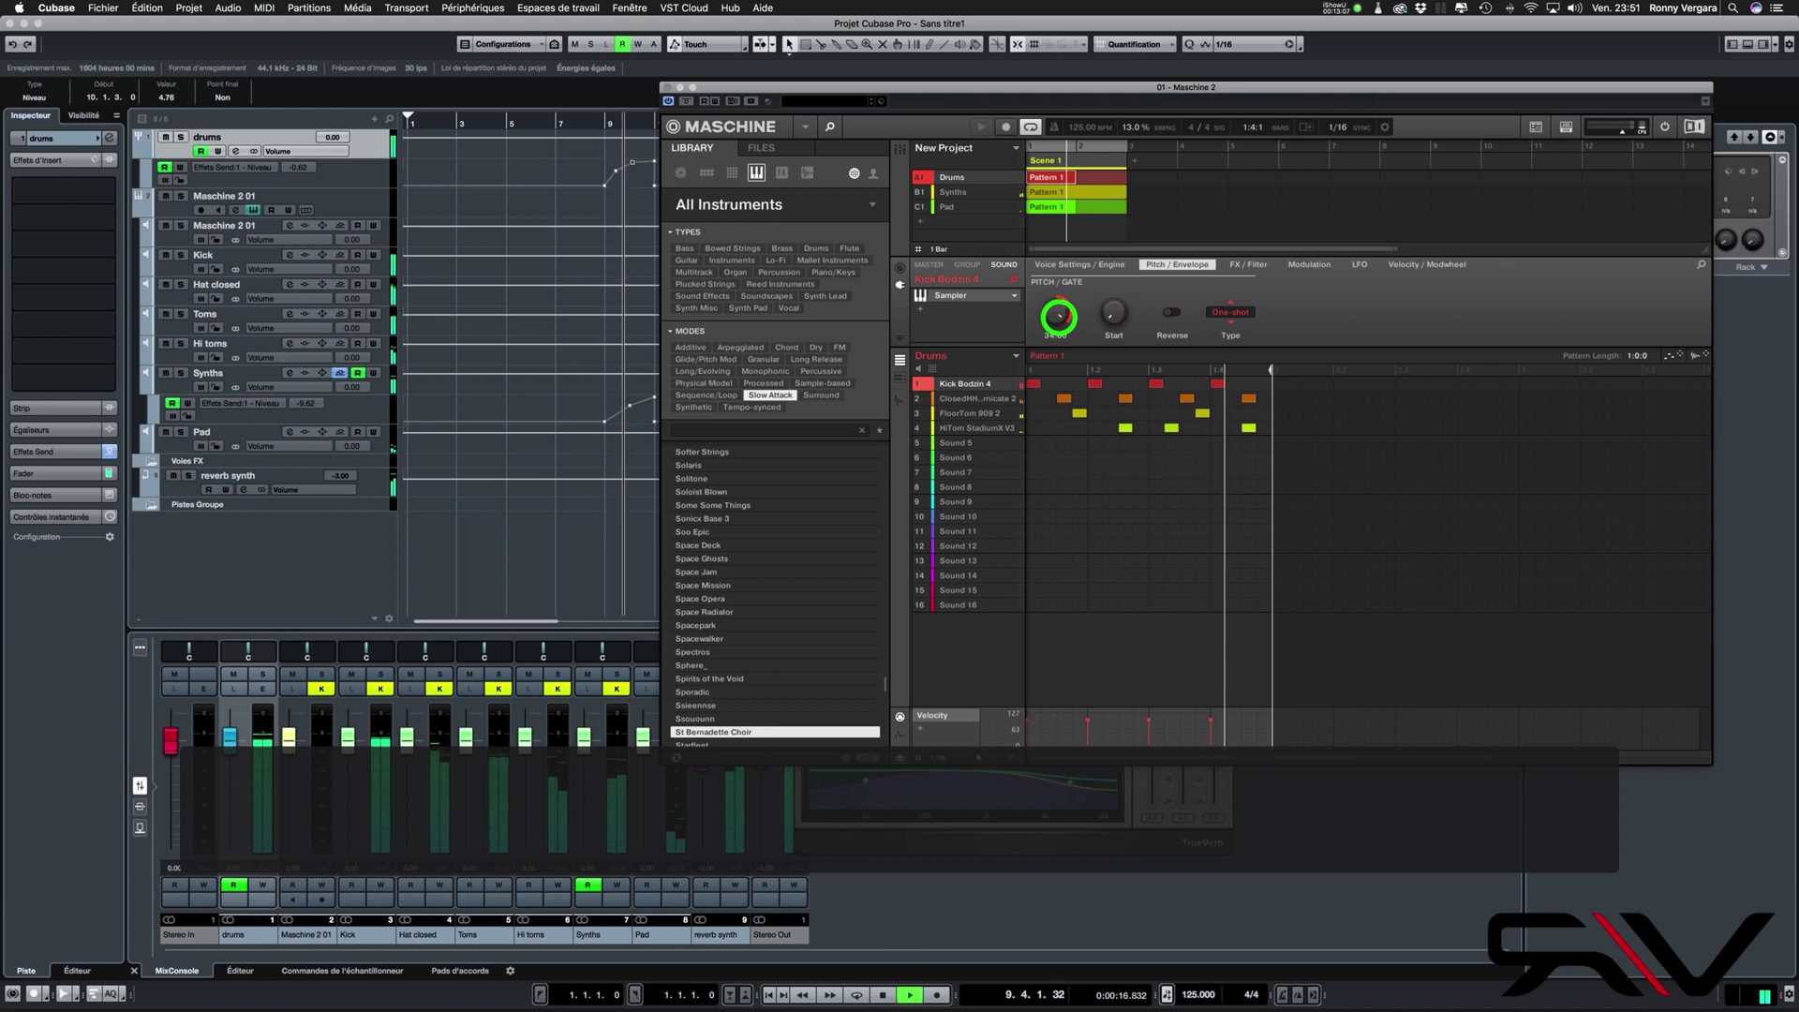
drag(1059, 317, 1062, 327)
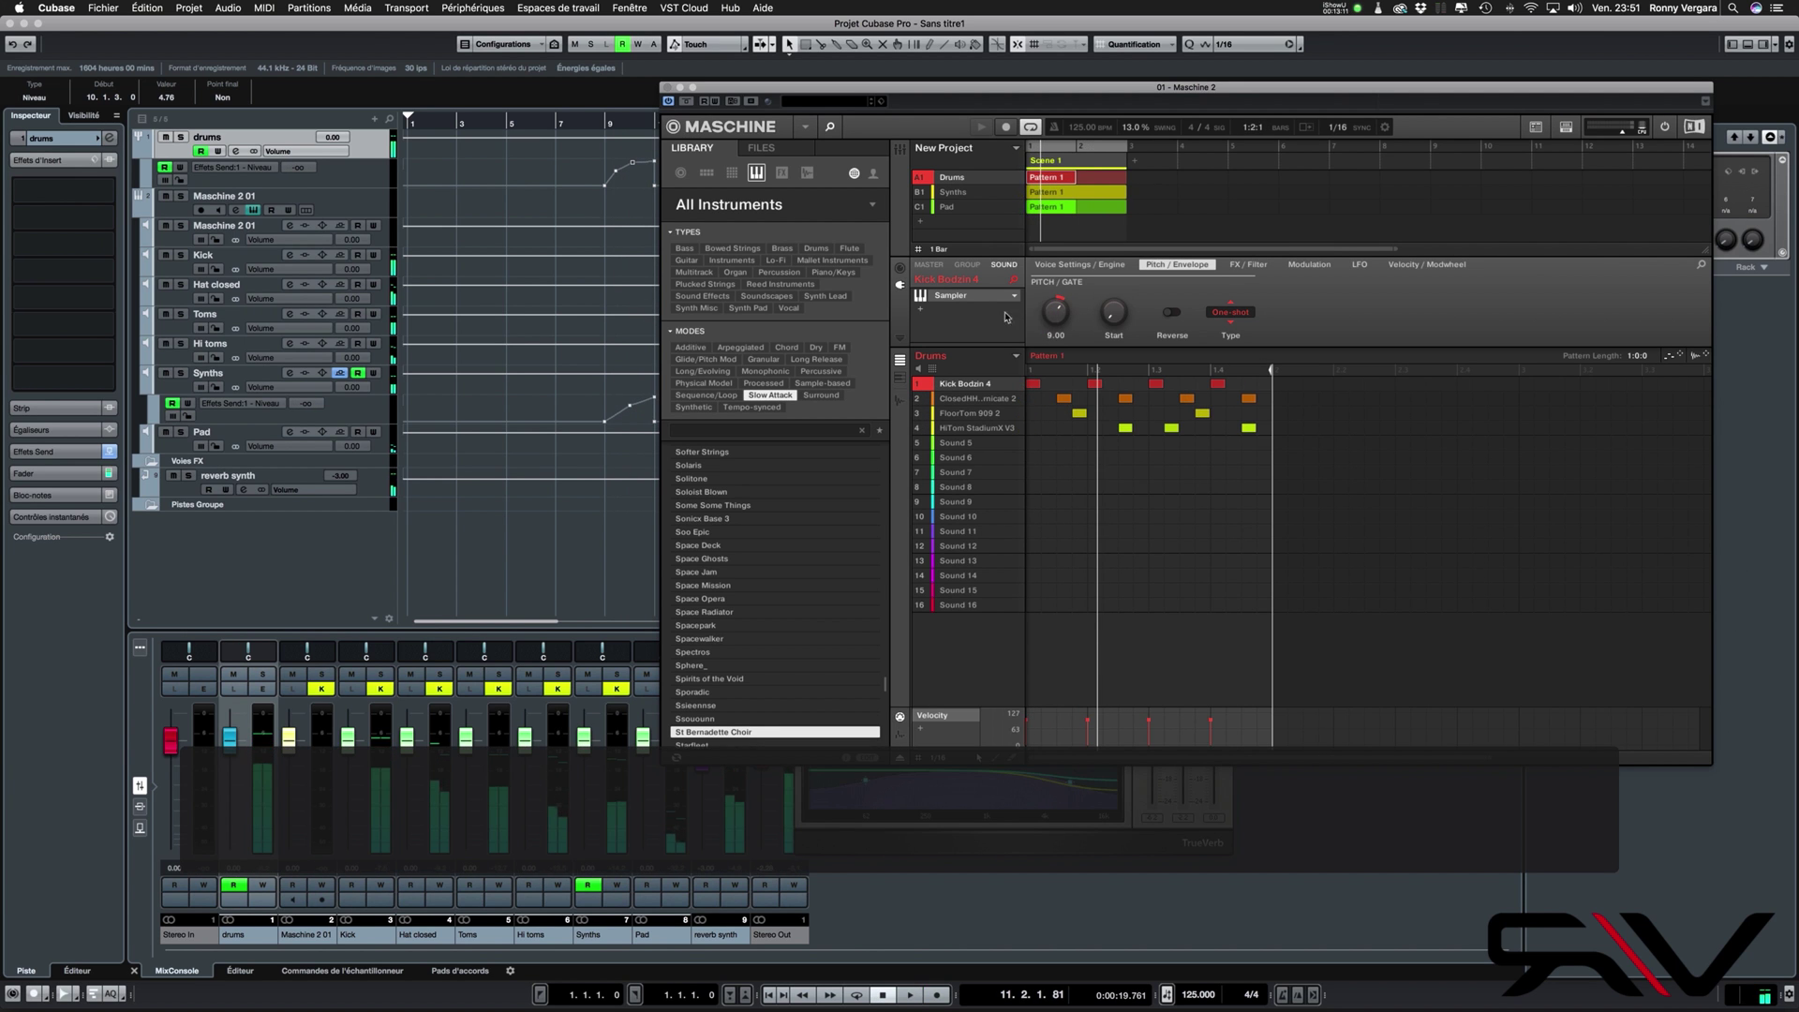
drag(1062, 320, 1062, 320)
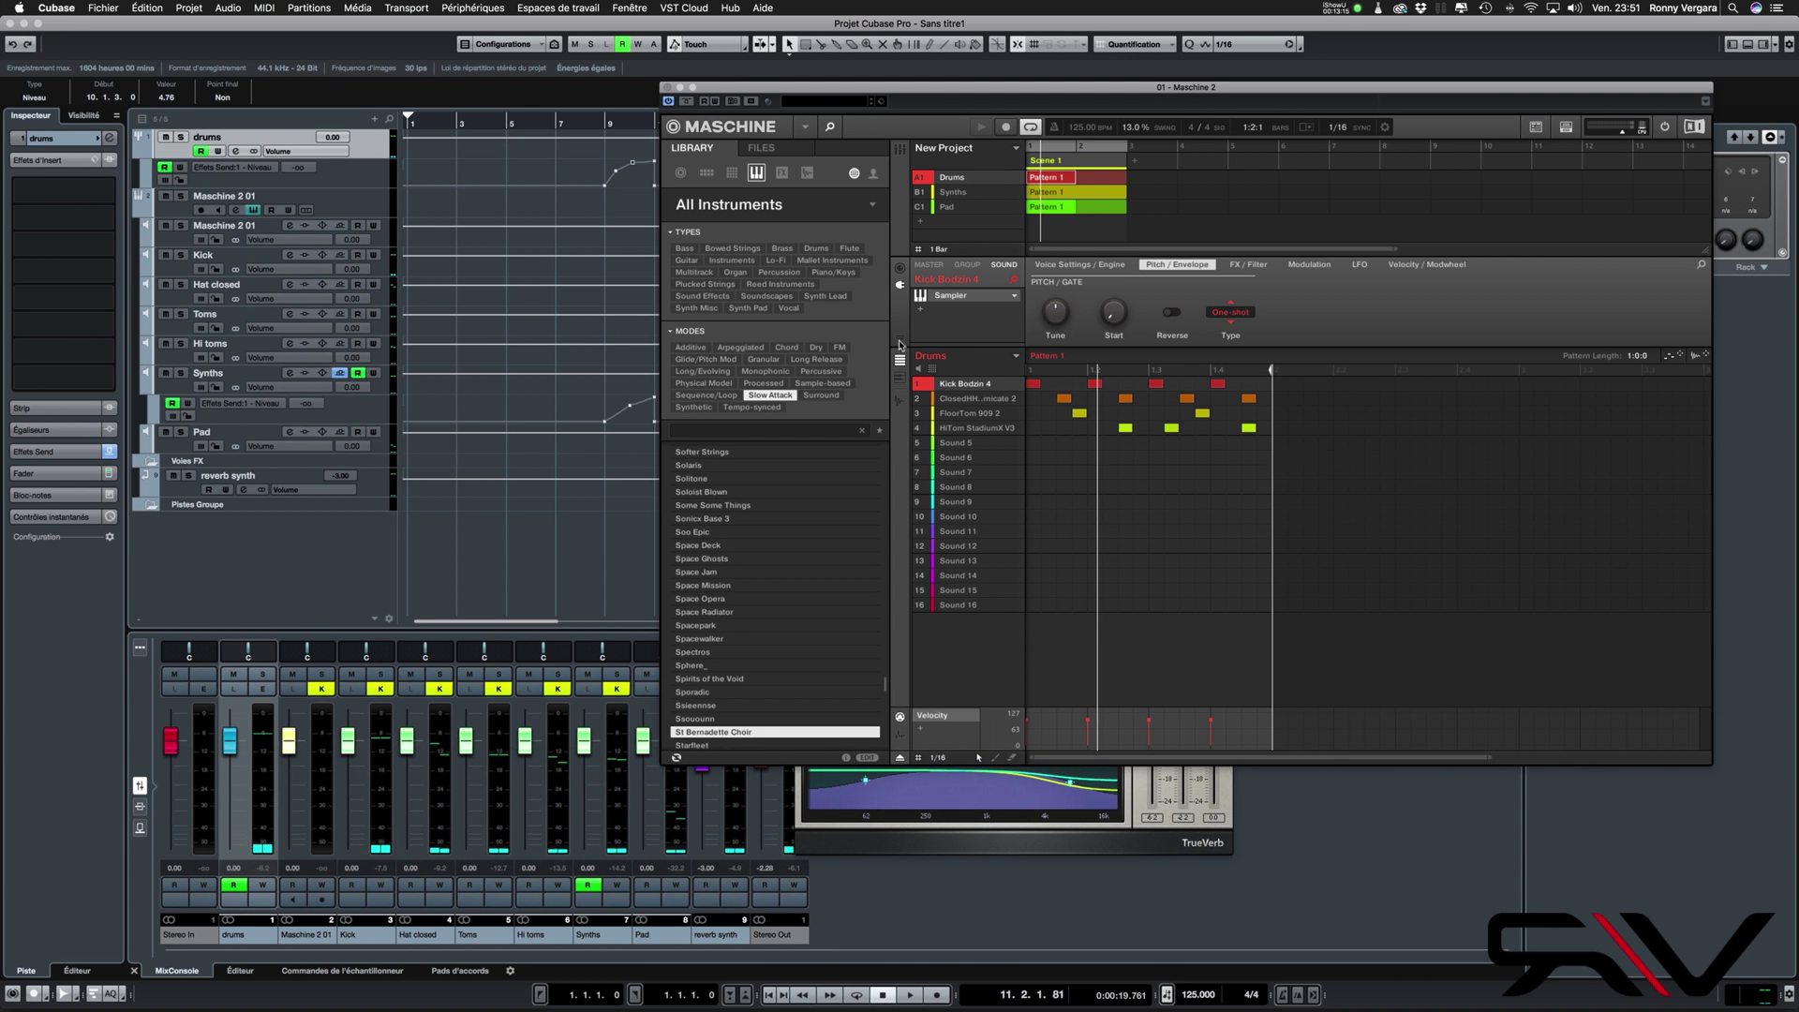
Show the automation assignments for the kick's Sampler and assign its Tune parameter to host automation slot Auto 1
click(899, 341)
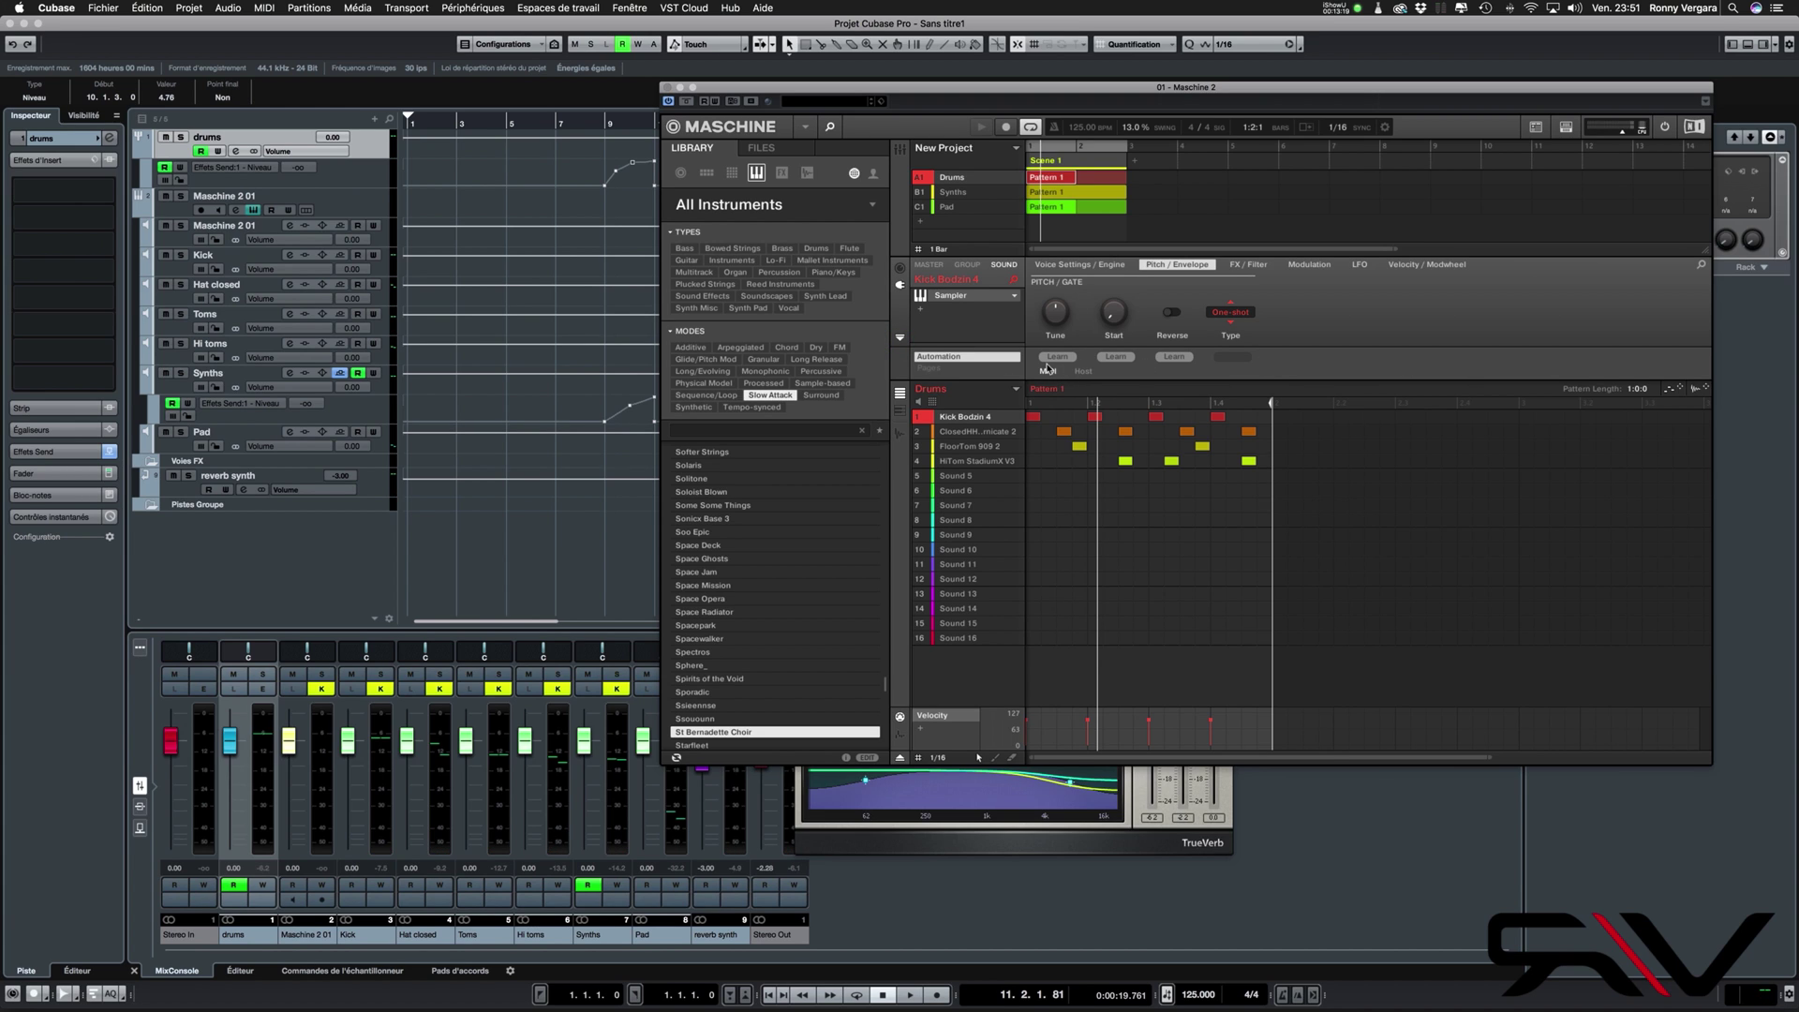
click(1083, 372)
click(1059, 357)
mouse_move(1057, 318)
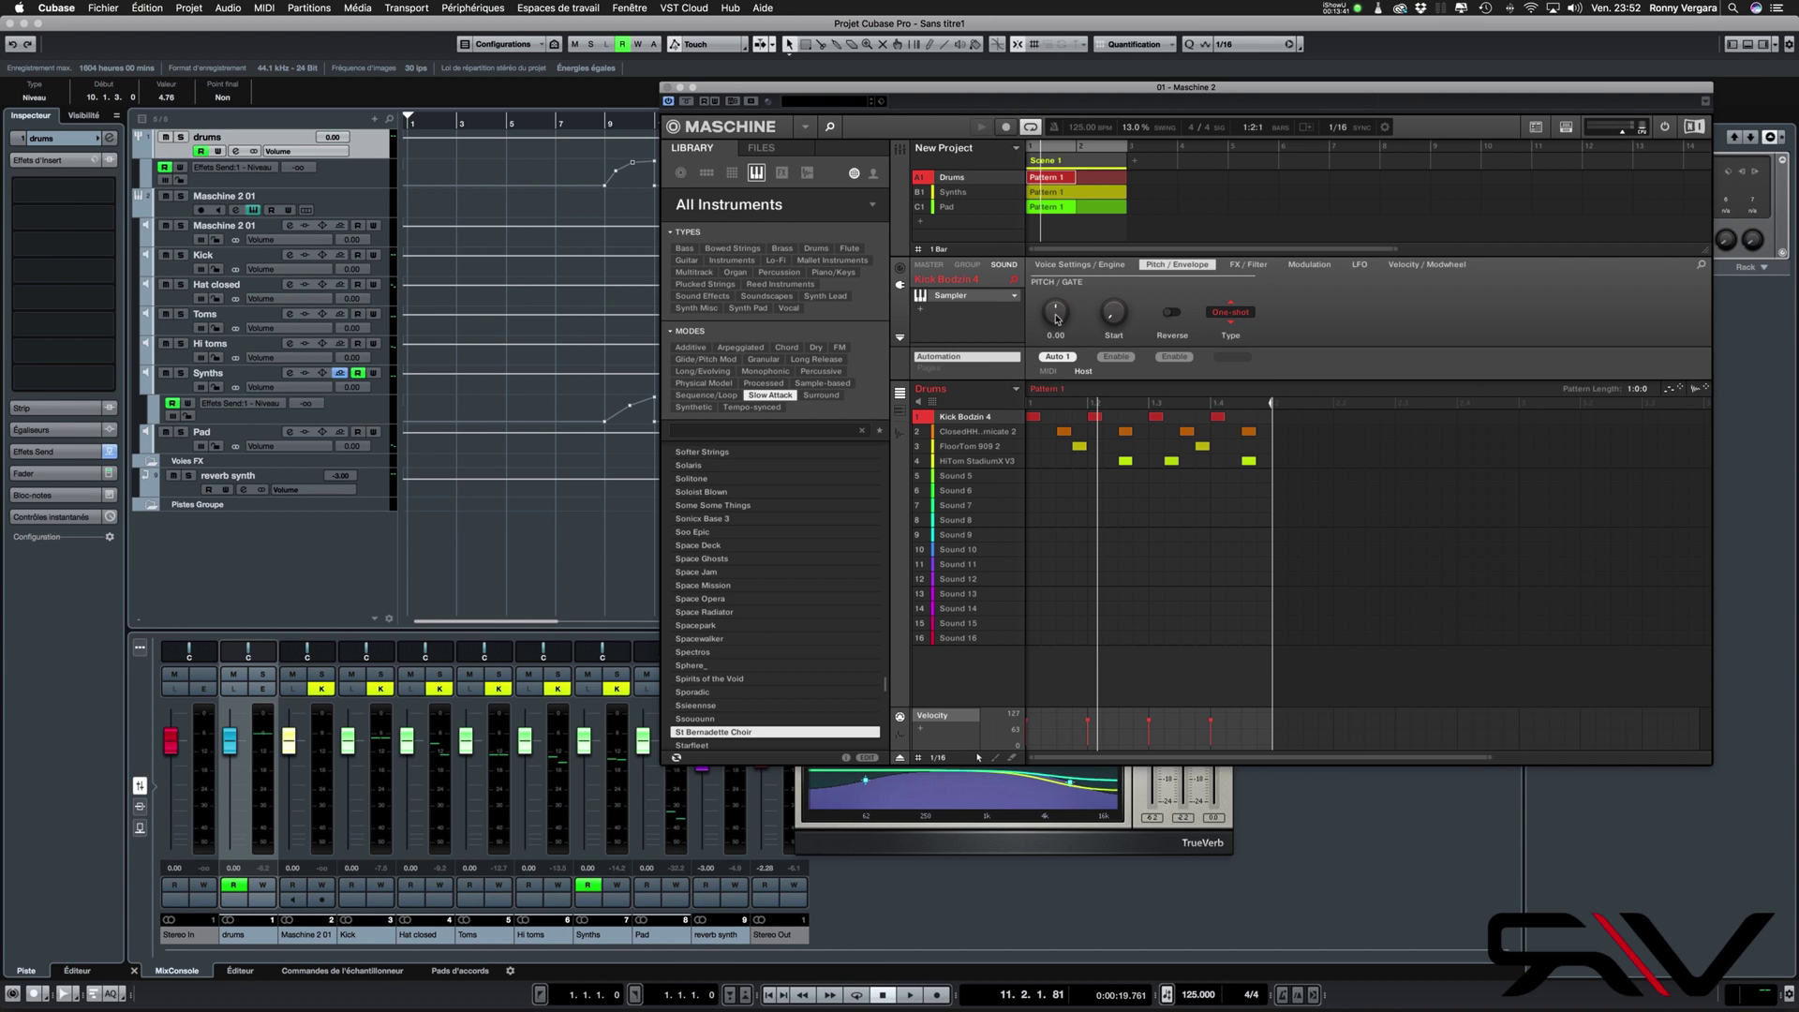
Enable automation writing in Maschine 2, record Tune movements during playback, turn writing off, and close the instrument window
click(715, 101)
mouse_move(1057, 324)
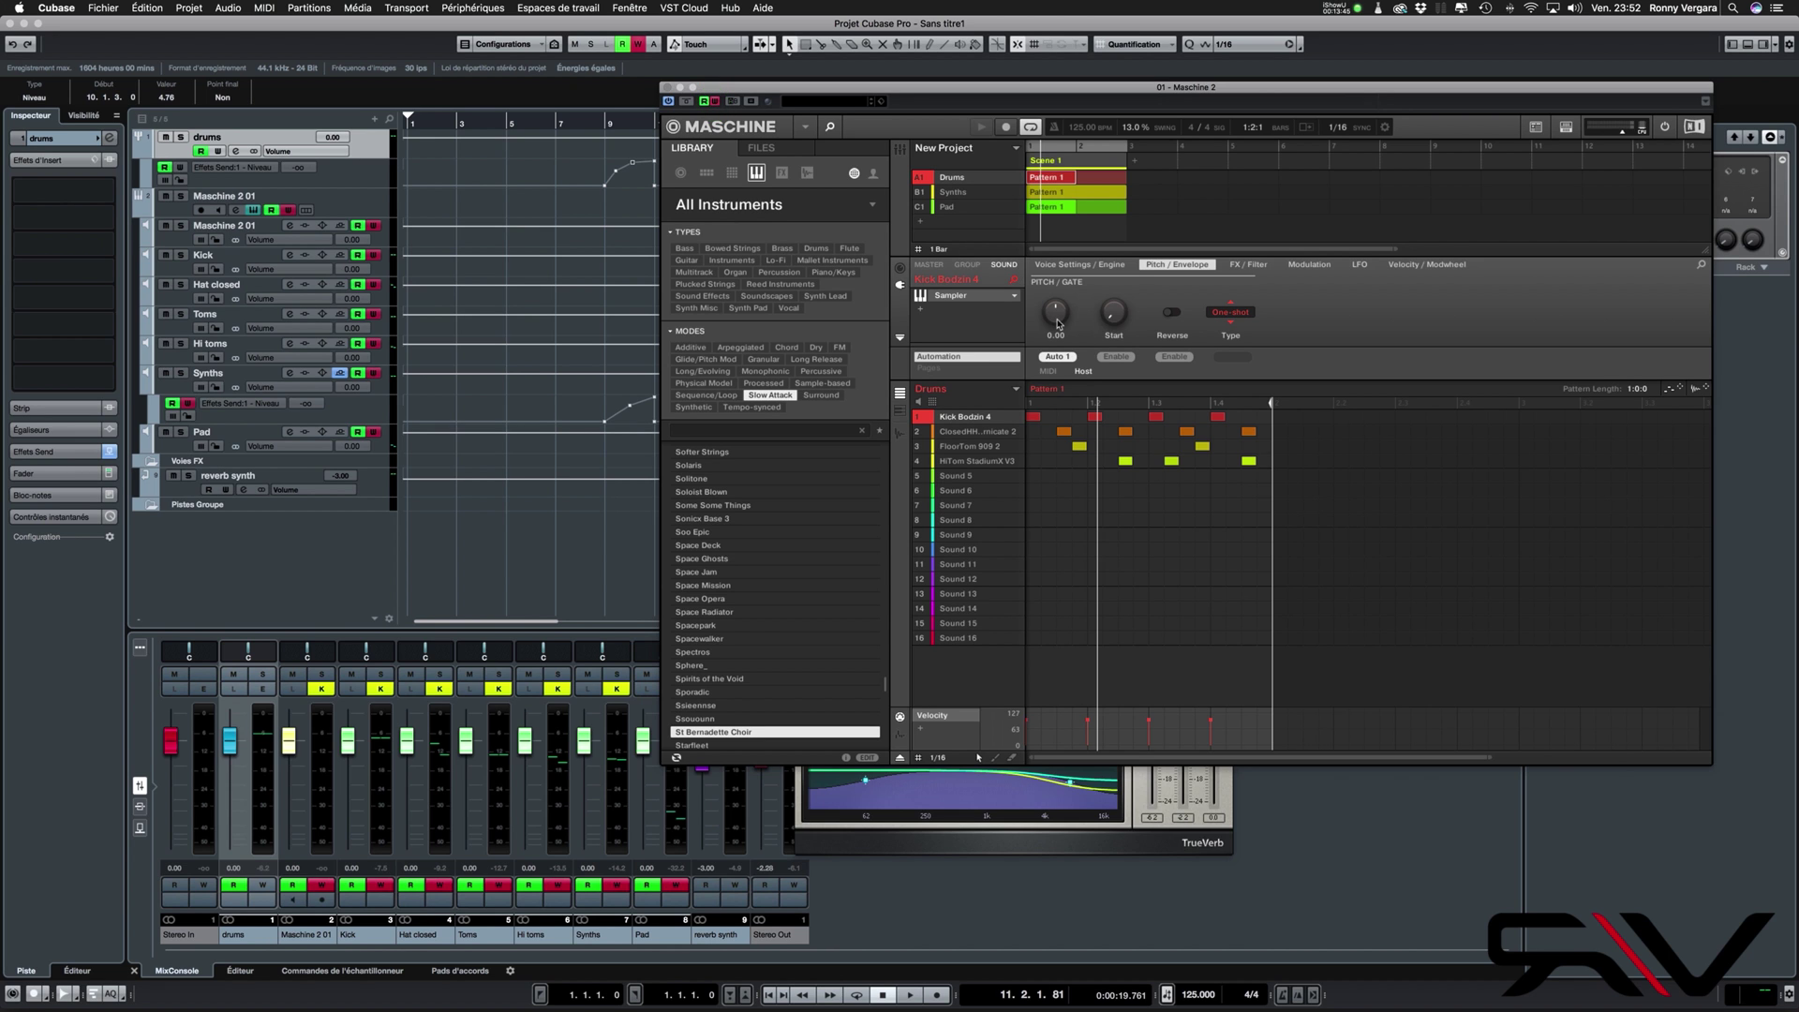
key(space)
drag(1058, 323, 1058, 323)
click(709, 101)
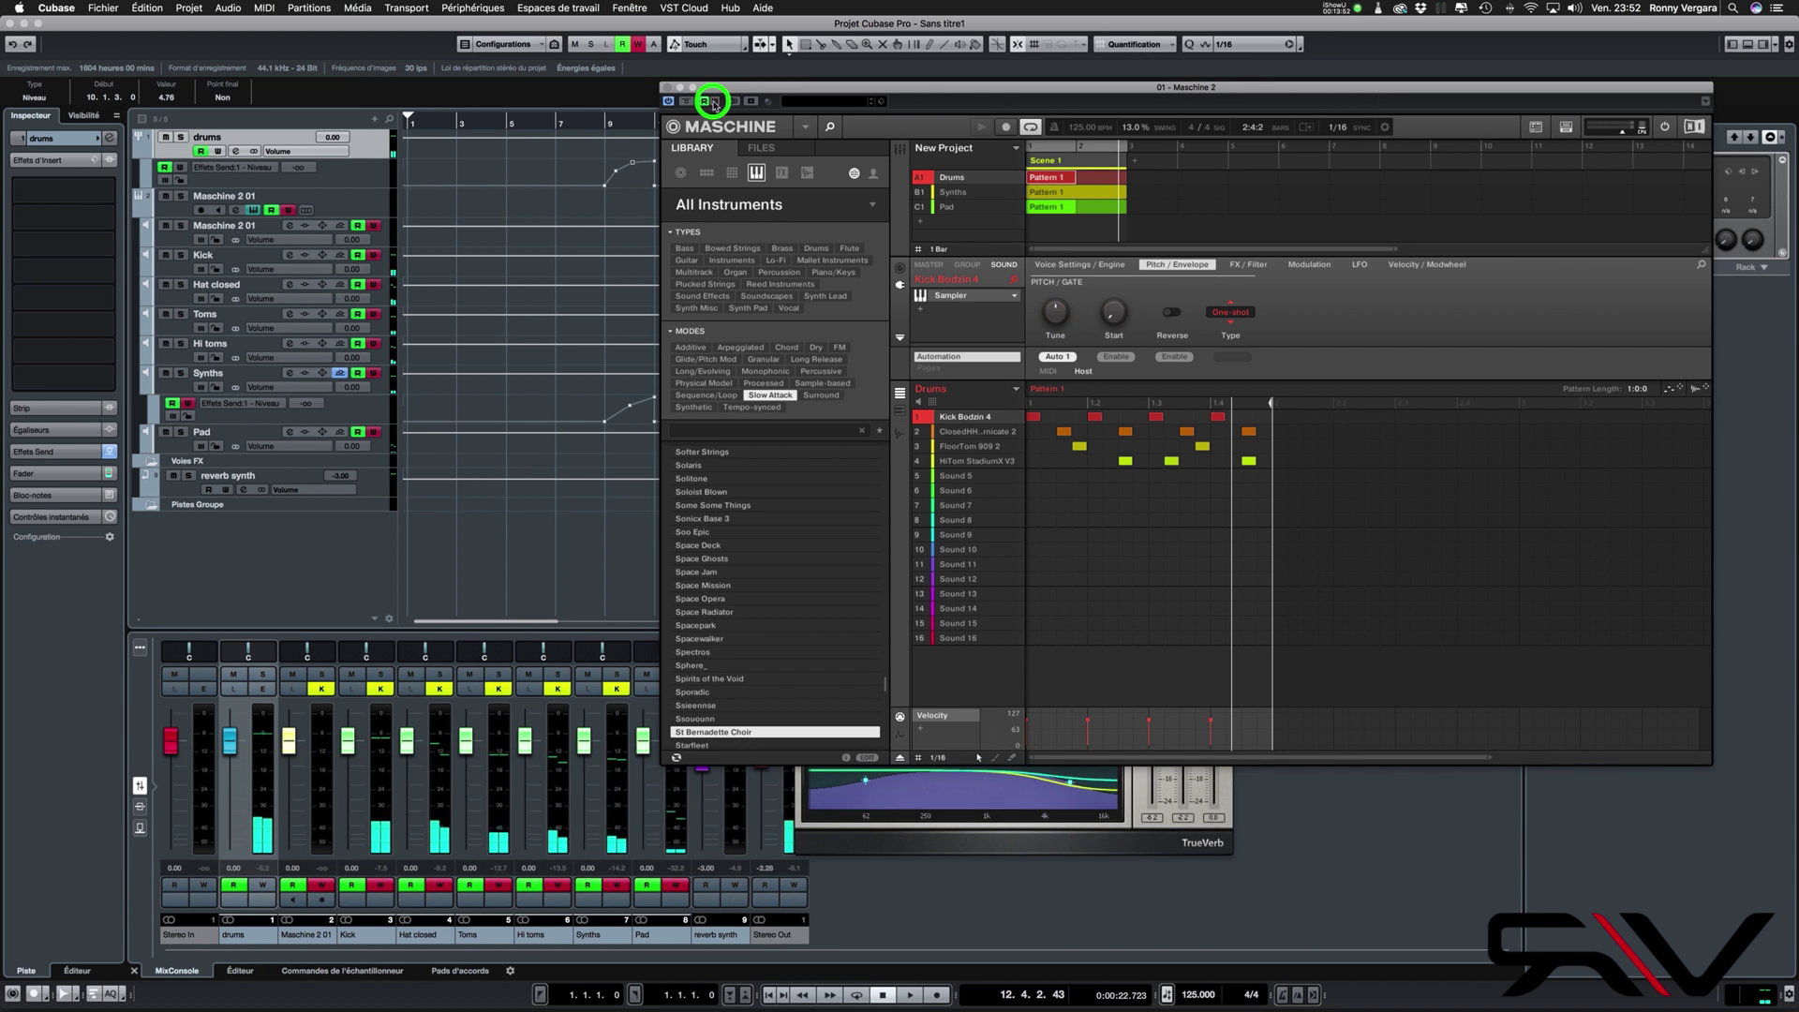
click(348, 206)
click(667, 88)
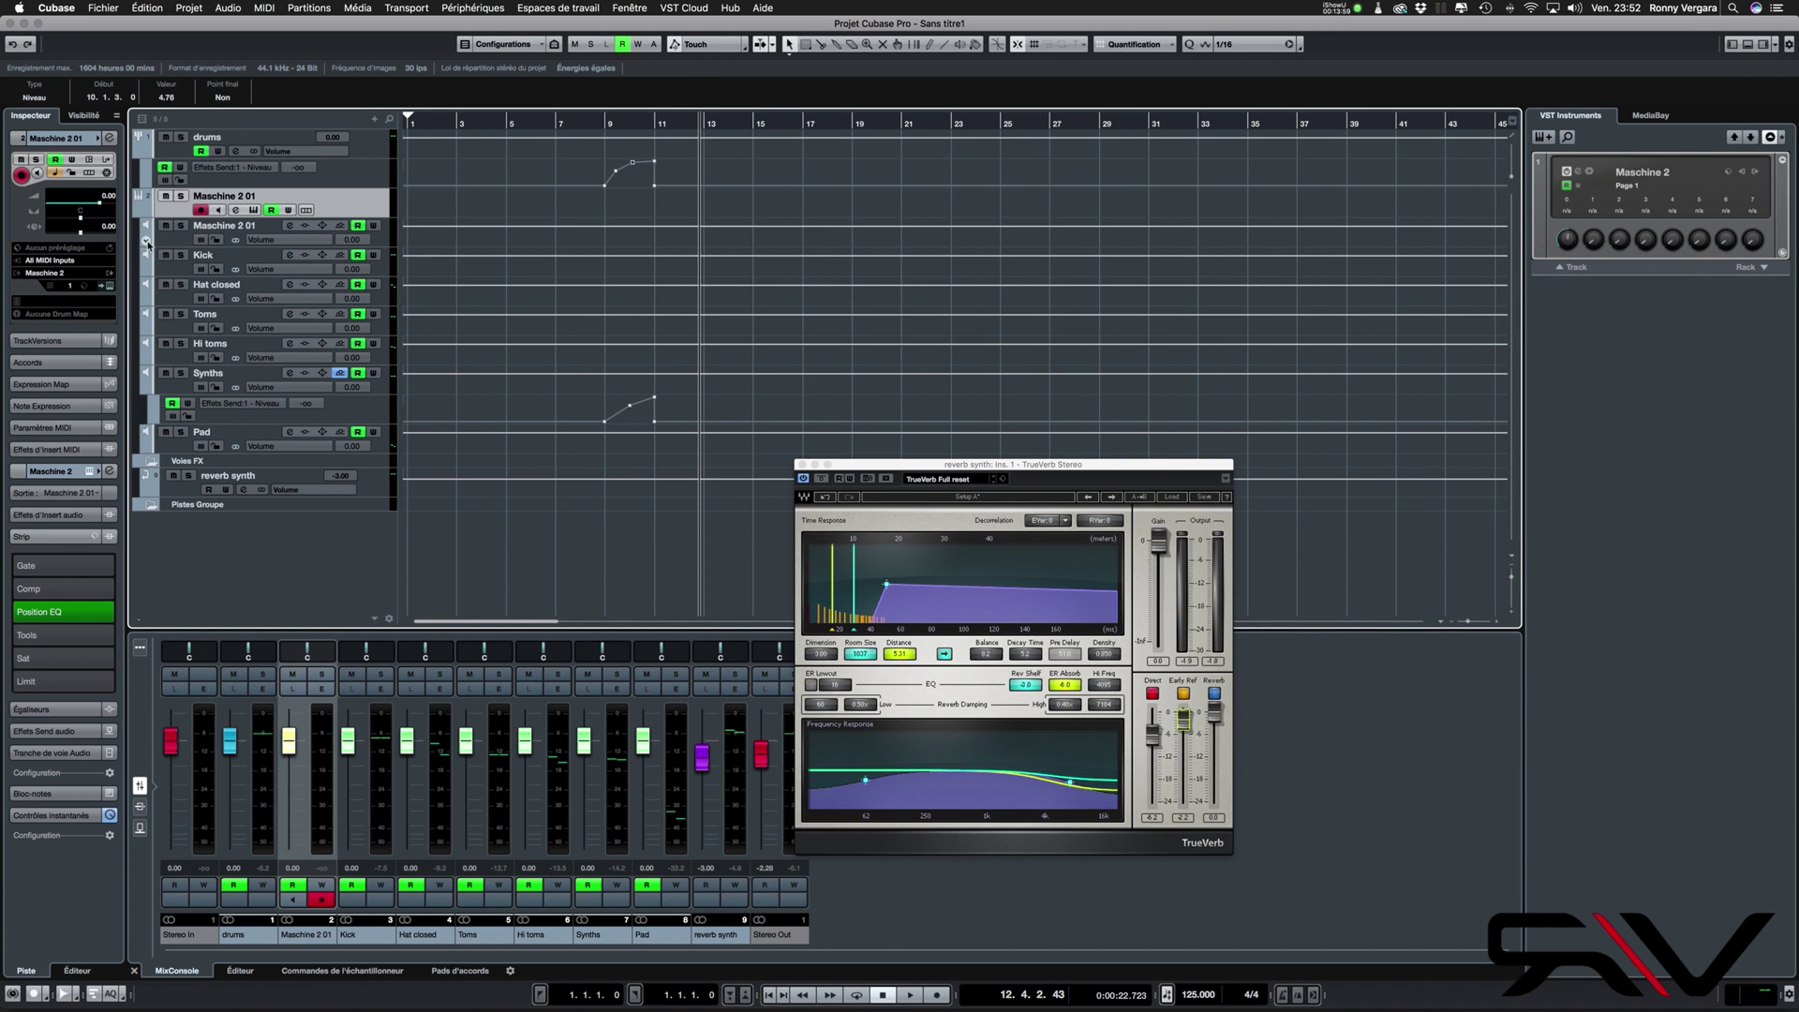
Show the automation lanes of the Maschine 2 01 output and Kick channels
click(147, 243)
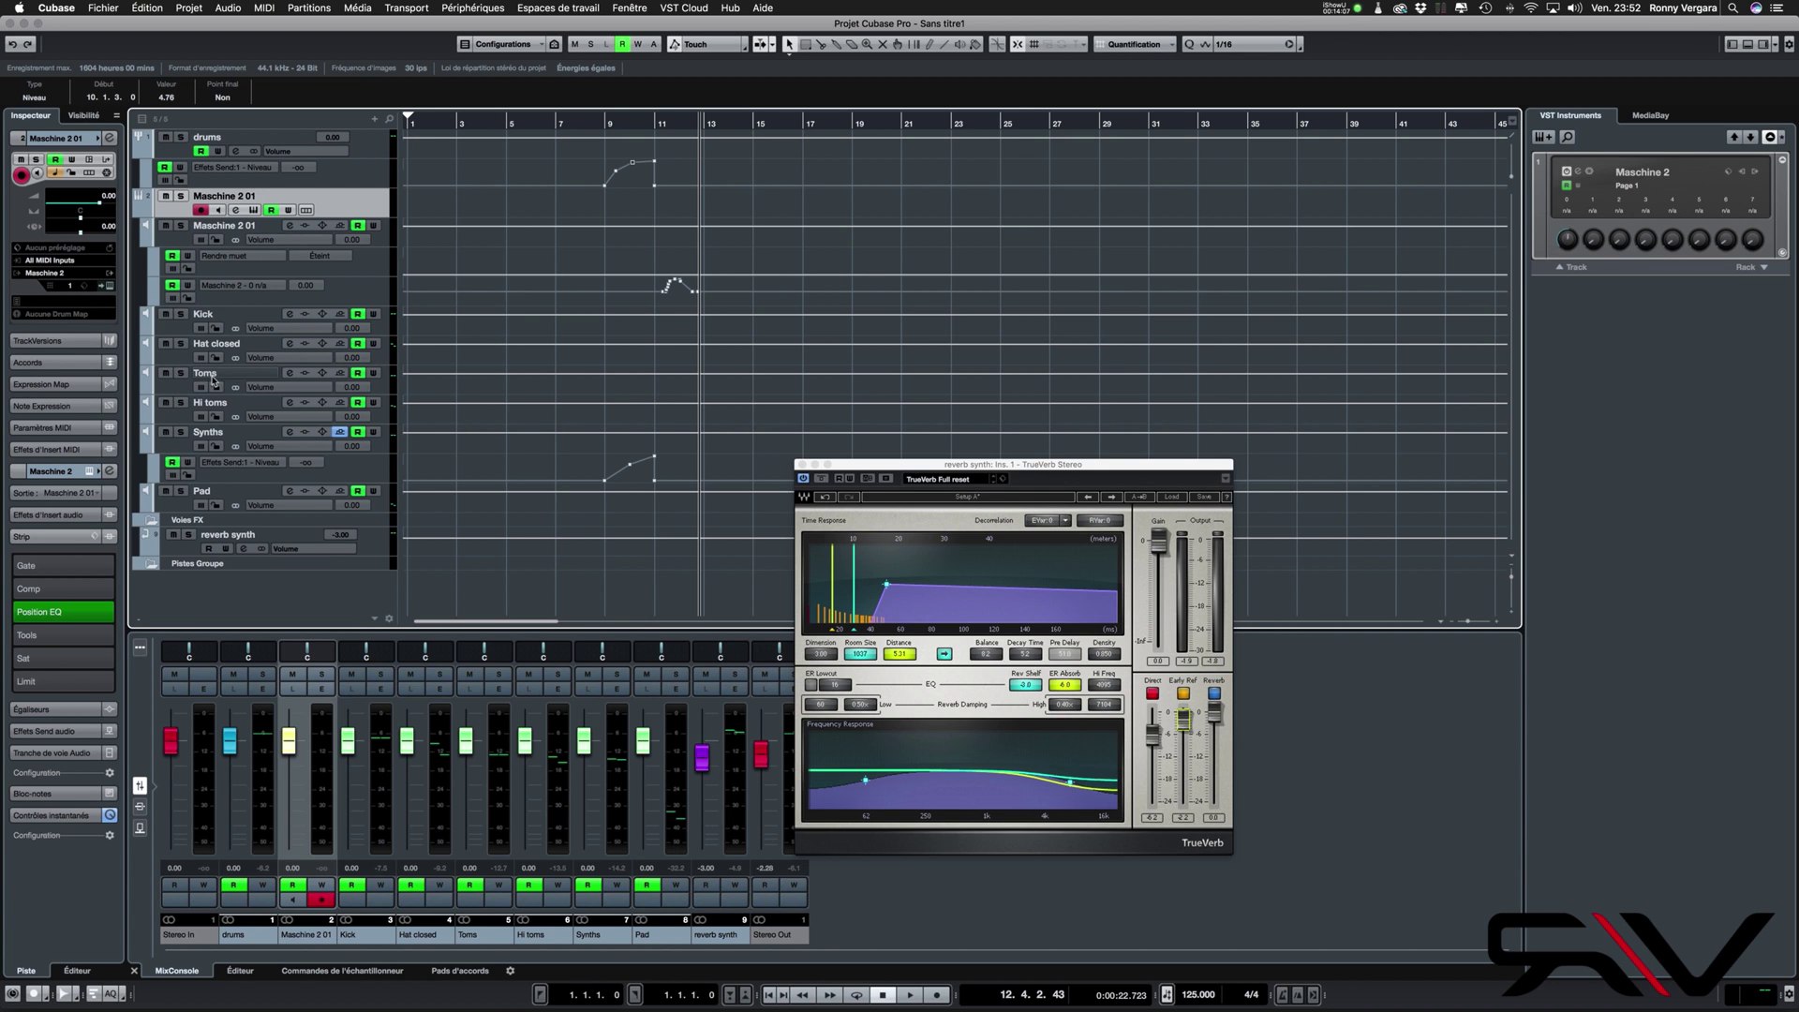
click(191, 332)
click(143, 328)
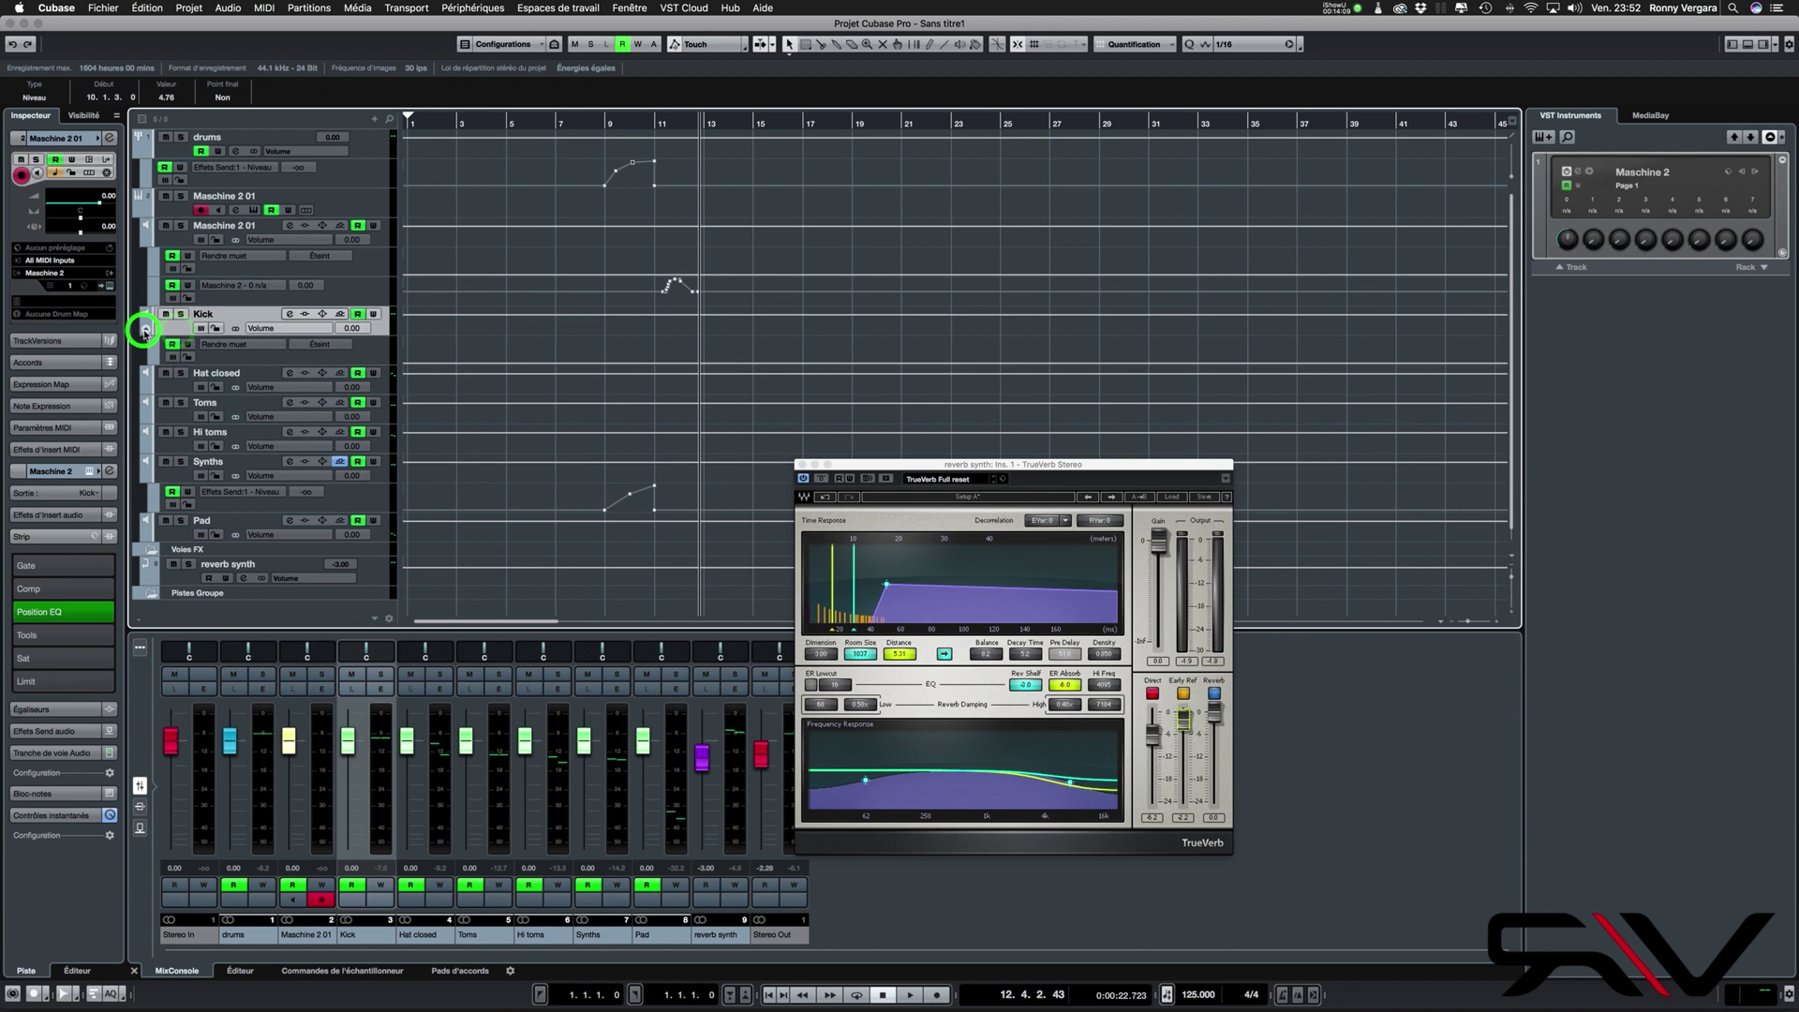
Hide the second Maschine 2 01 automation lane and assign its first lane to the Maschine 2 - 0 n/a parameter
click(154, 286)
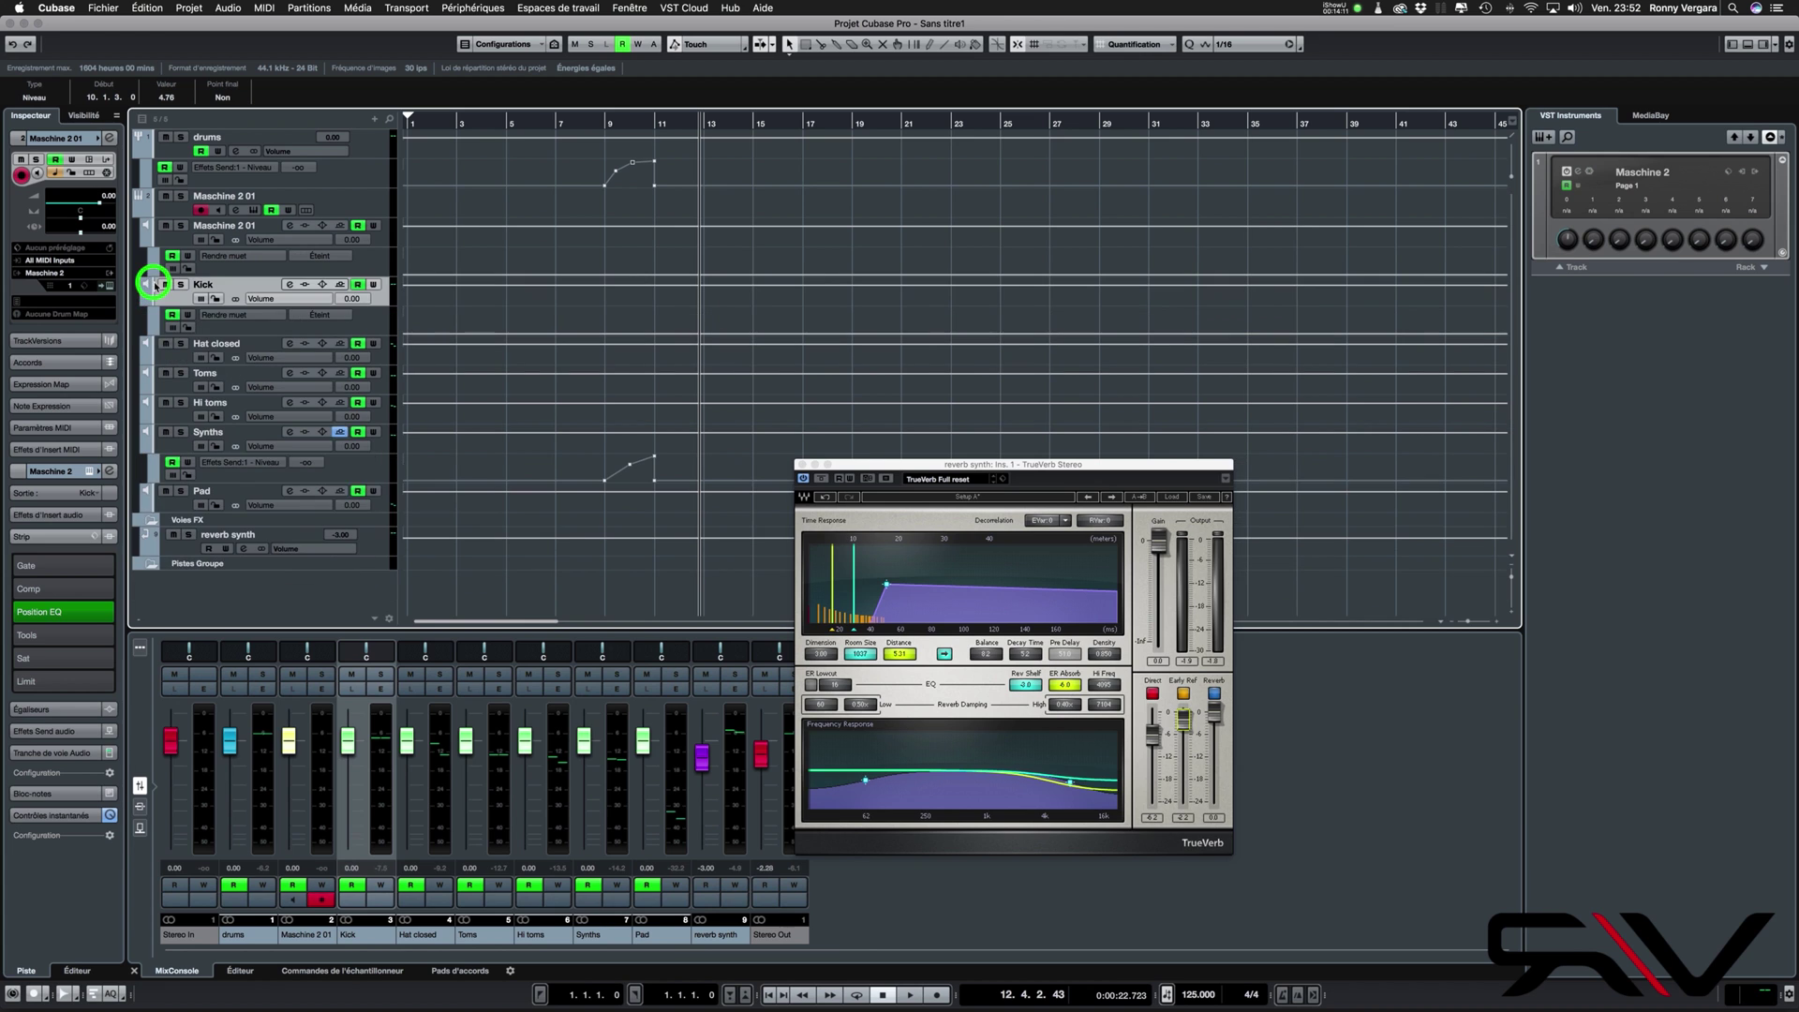
click(248, 313)
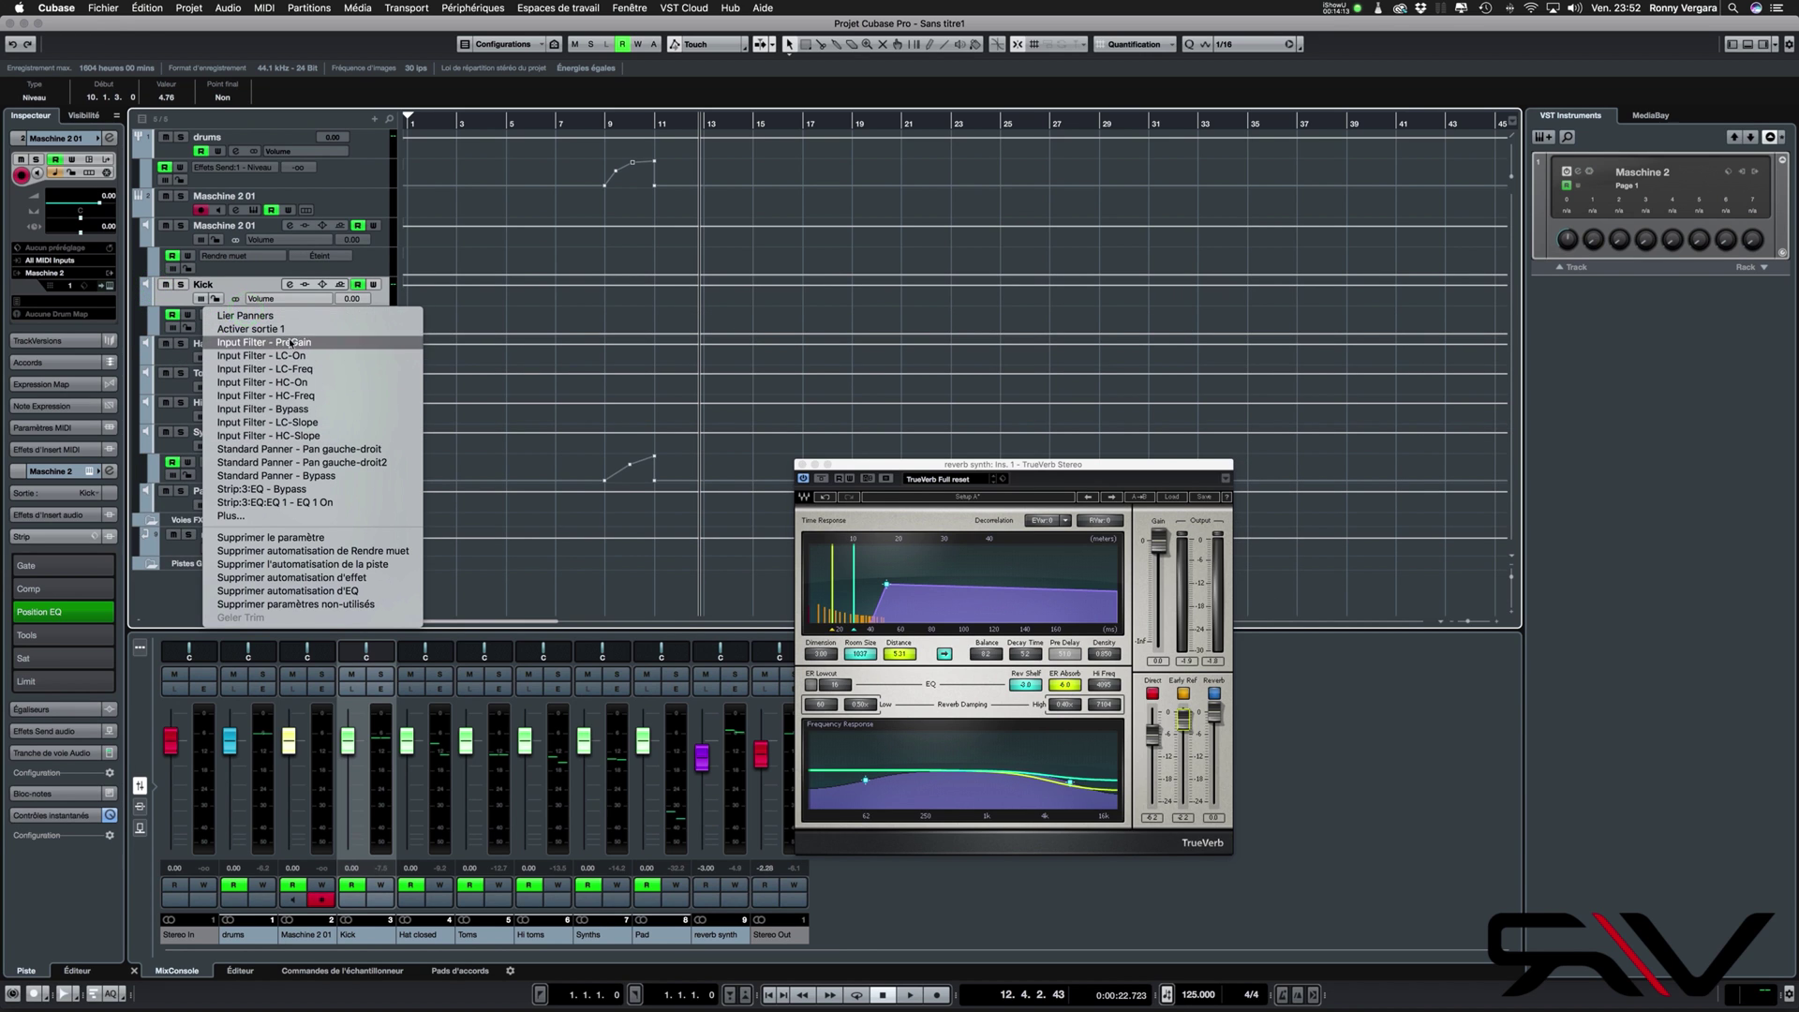
click(240, 267)
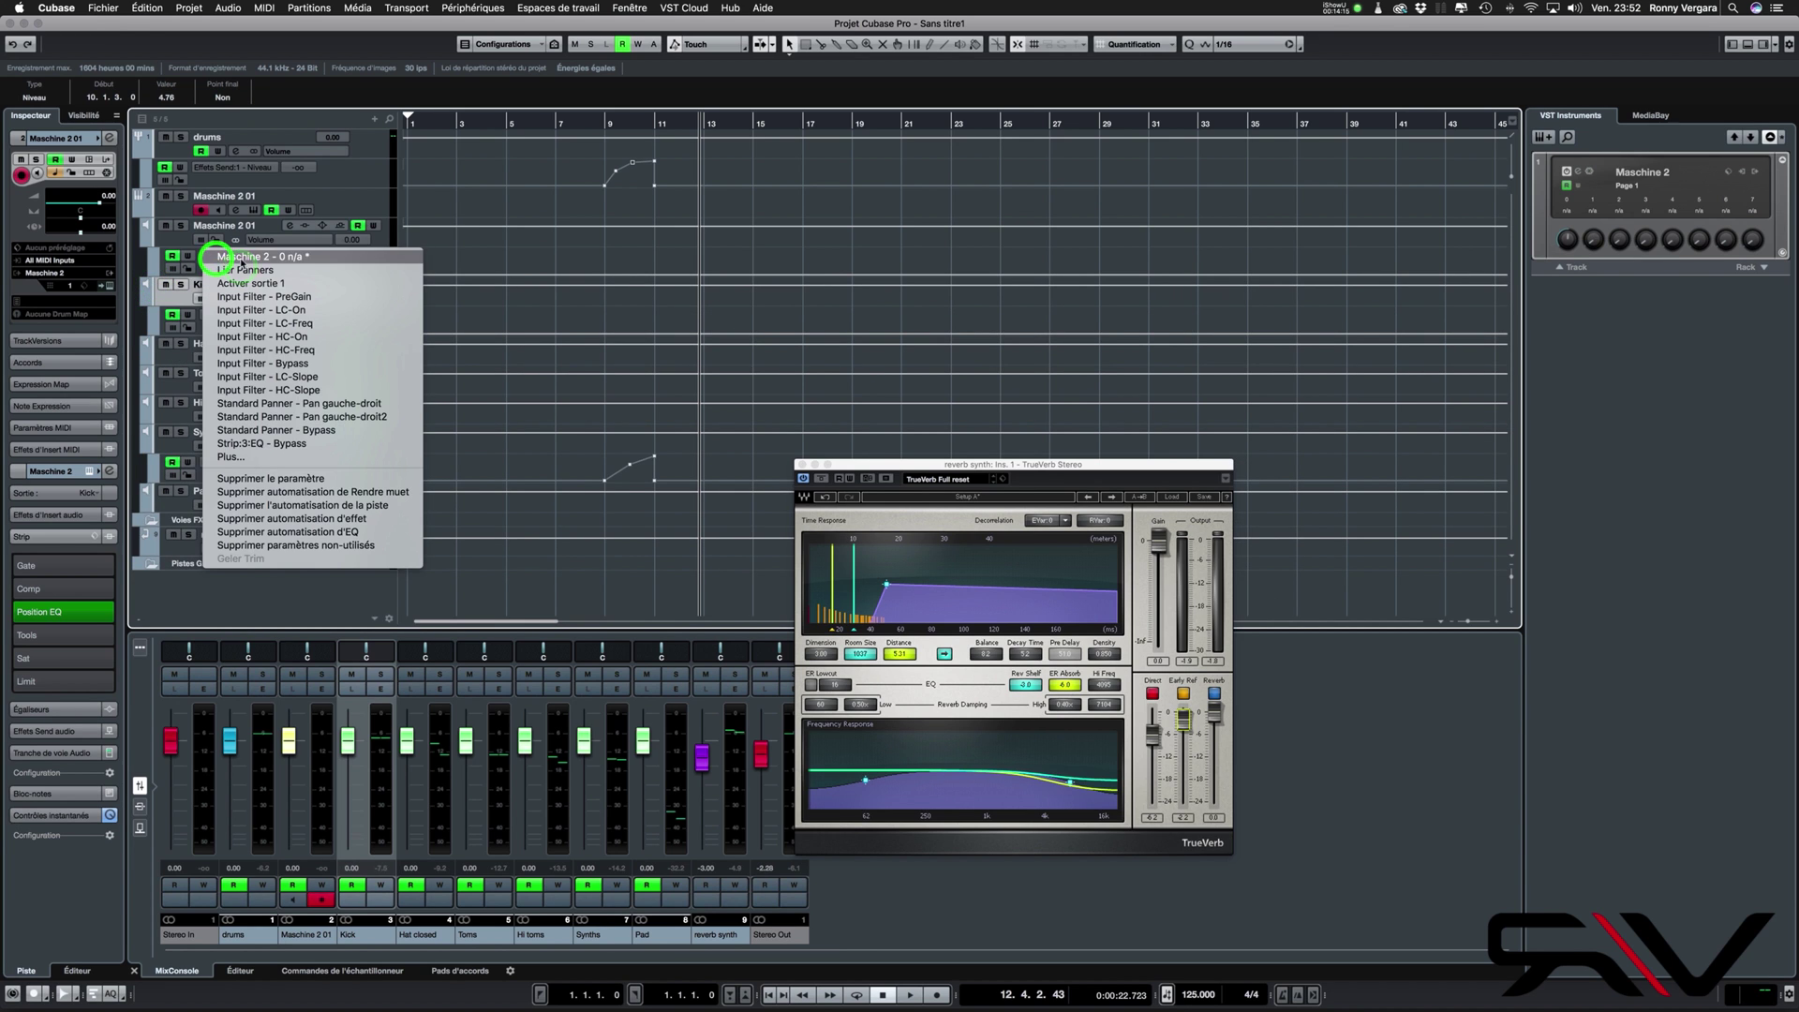
click(321, 257)
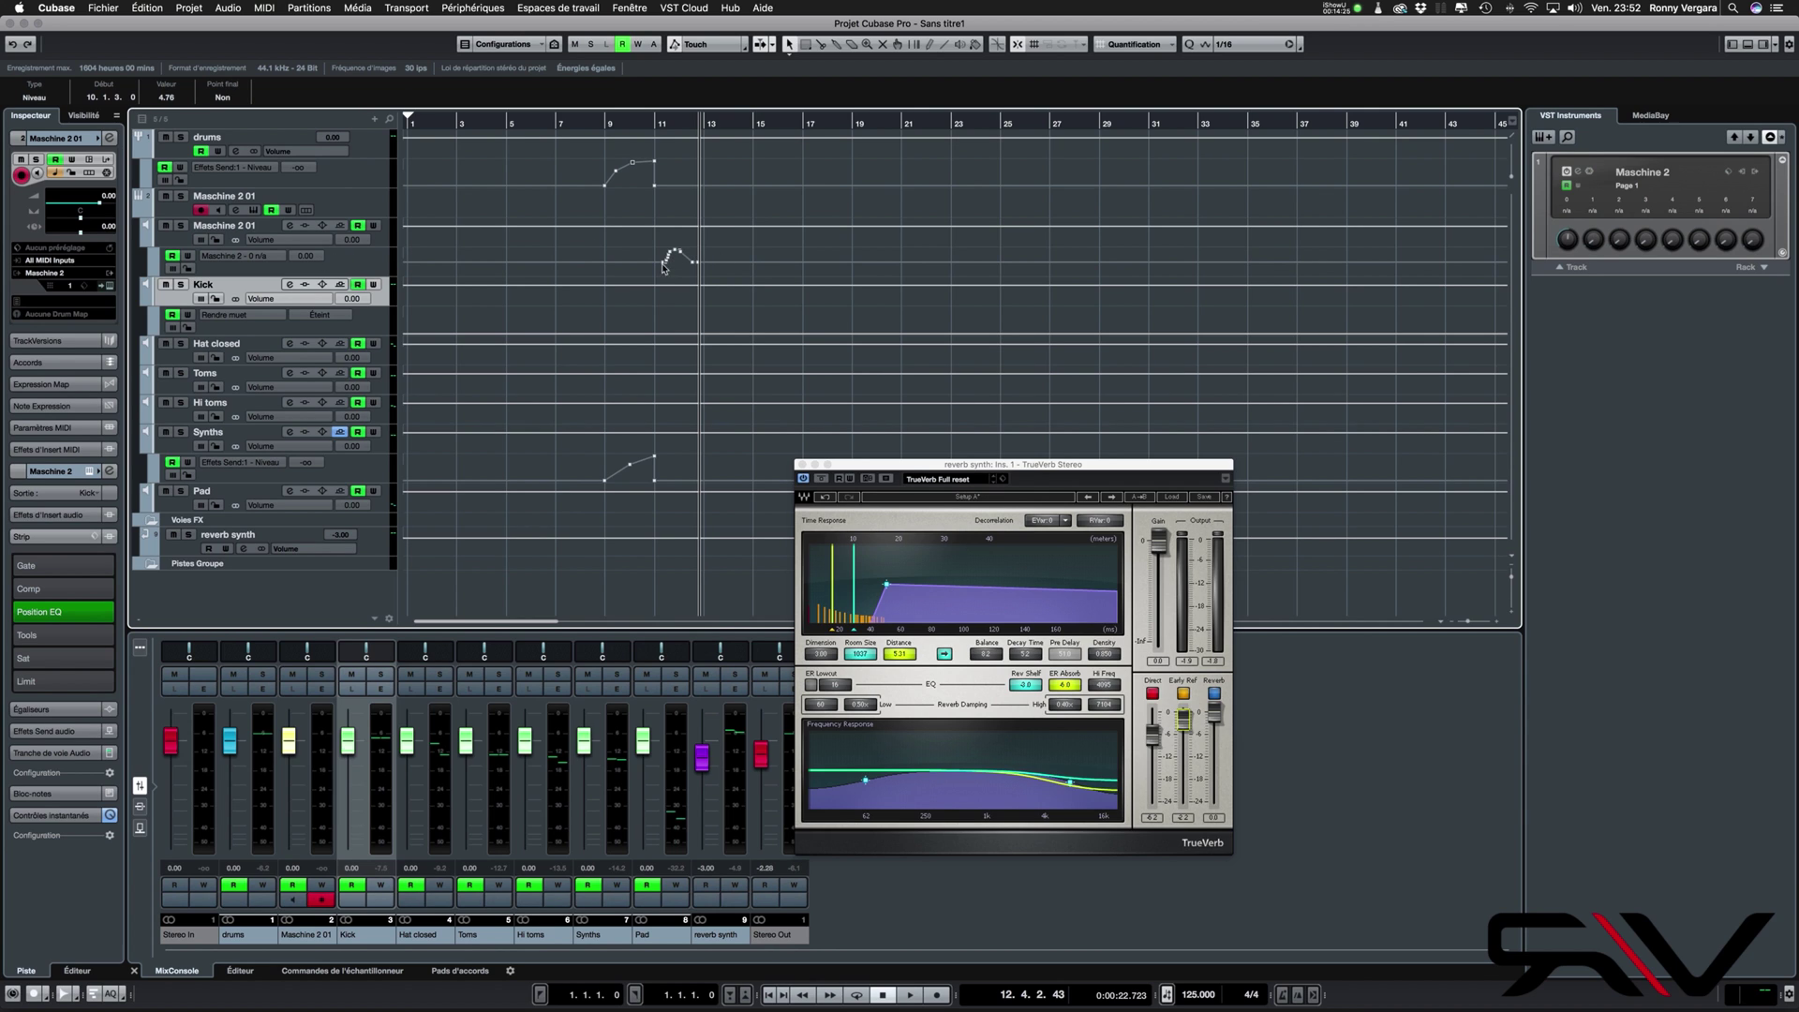
Replace the recorded Maschine 2 tune automation with a ramp rising from bar 9 towards bar 11, and play it from bar 9
mouse_move(629, 268)
mouse_down()
mouse_move(602, 265)
mouse_move(644, 241)
mouse_move(653, 267)
mouse_move(714, 273)
mouse_up()
click(628, 264)
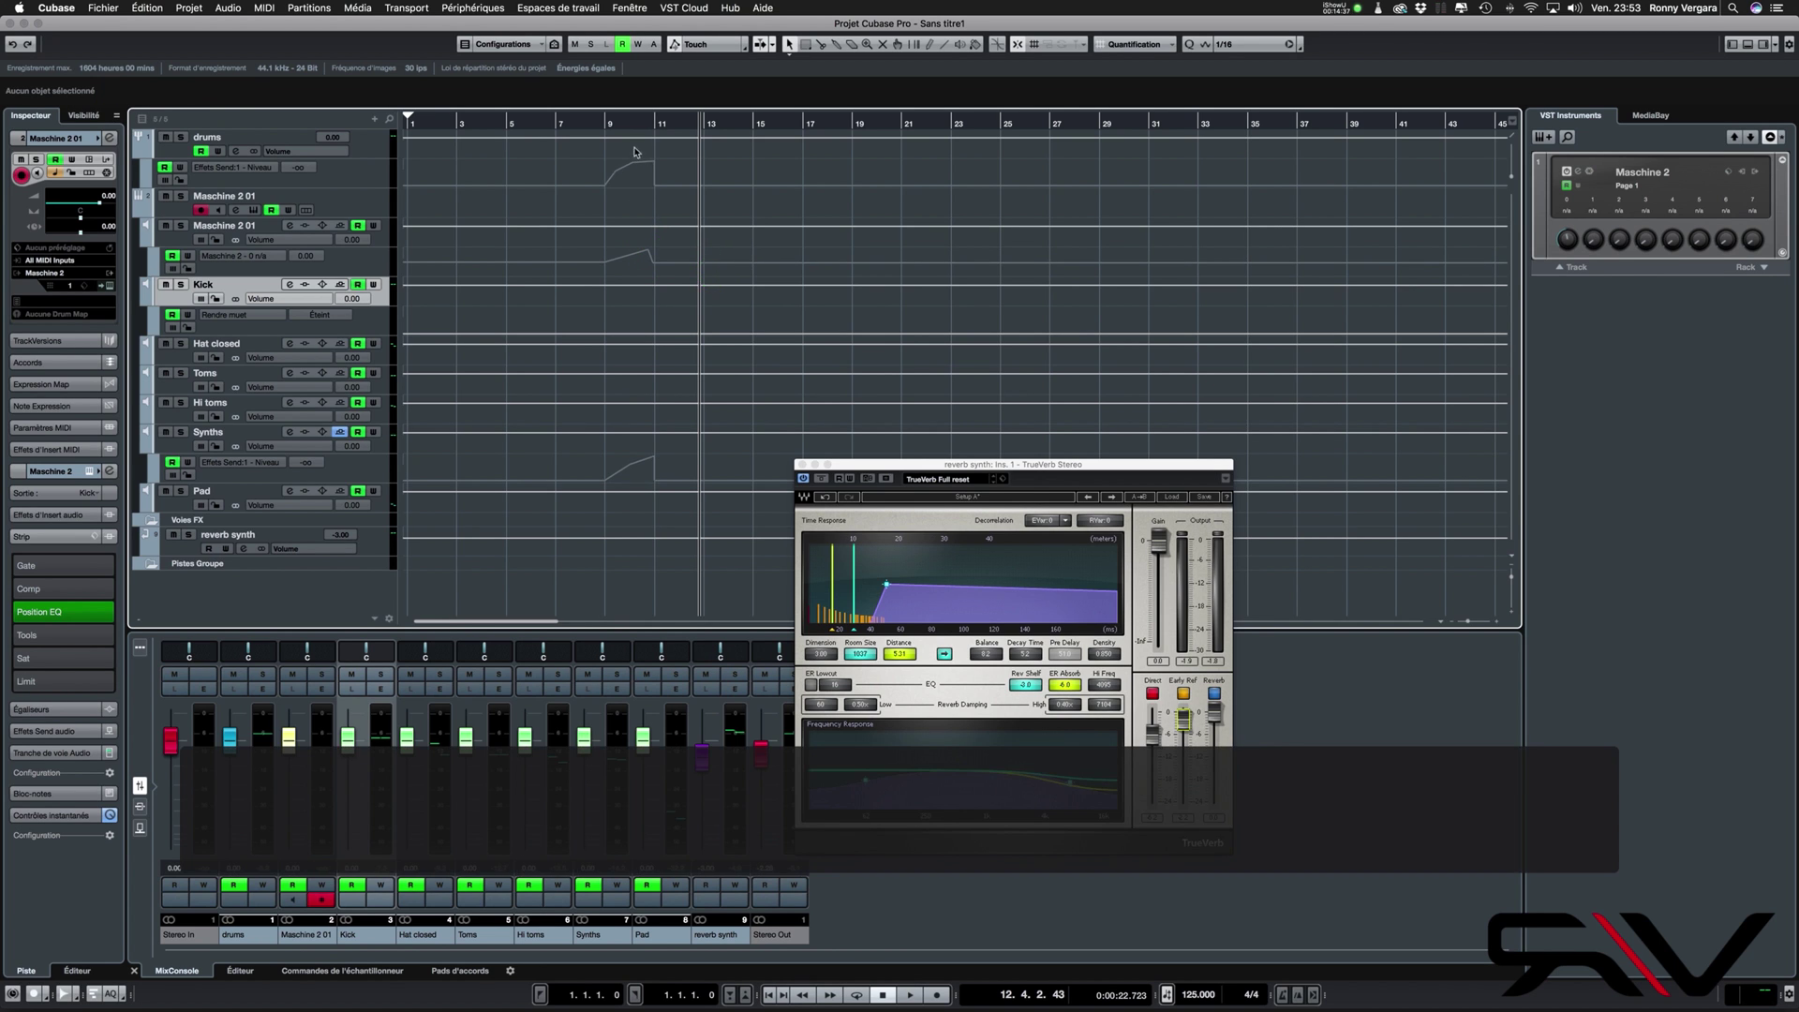
click(604, 125)
key(space)
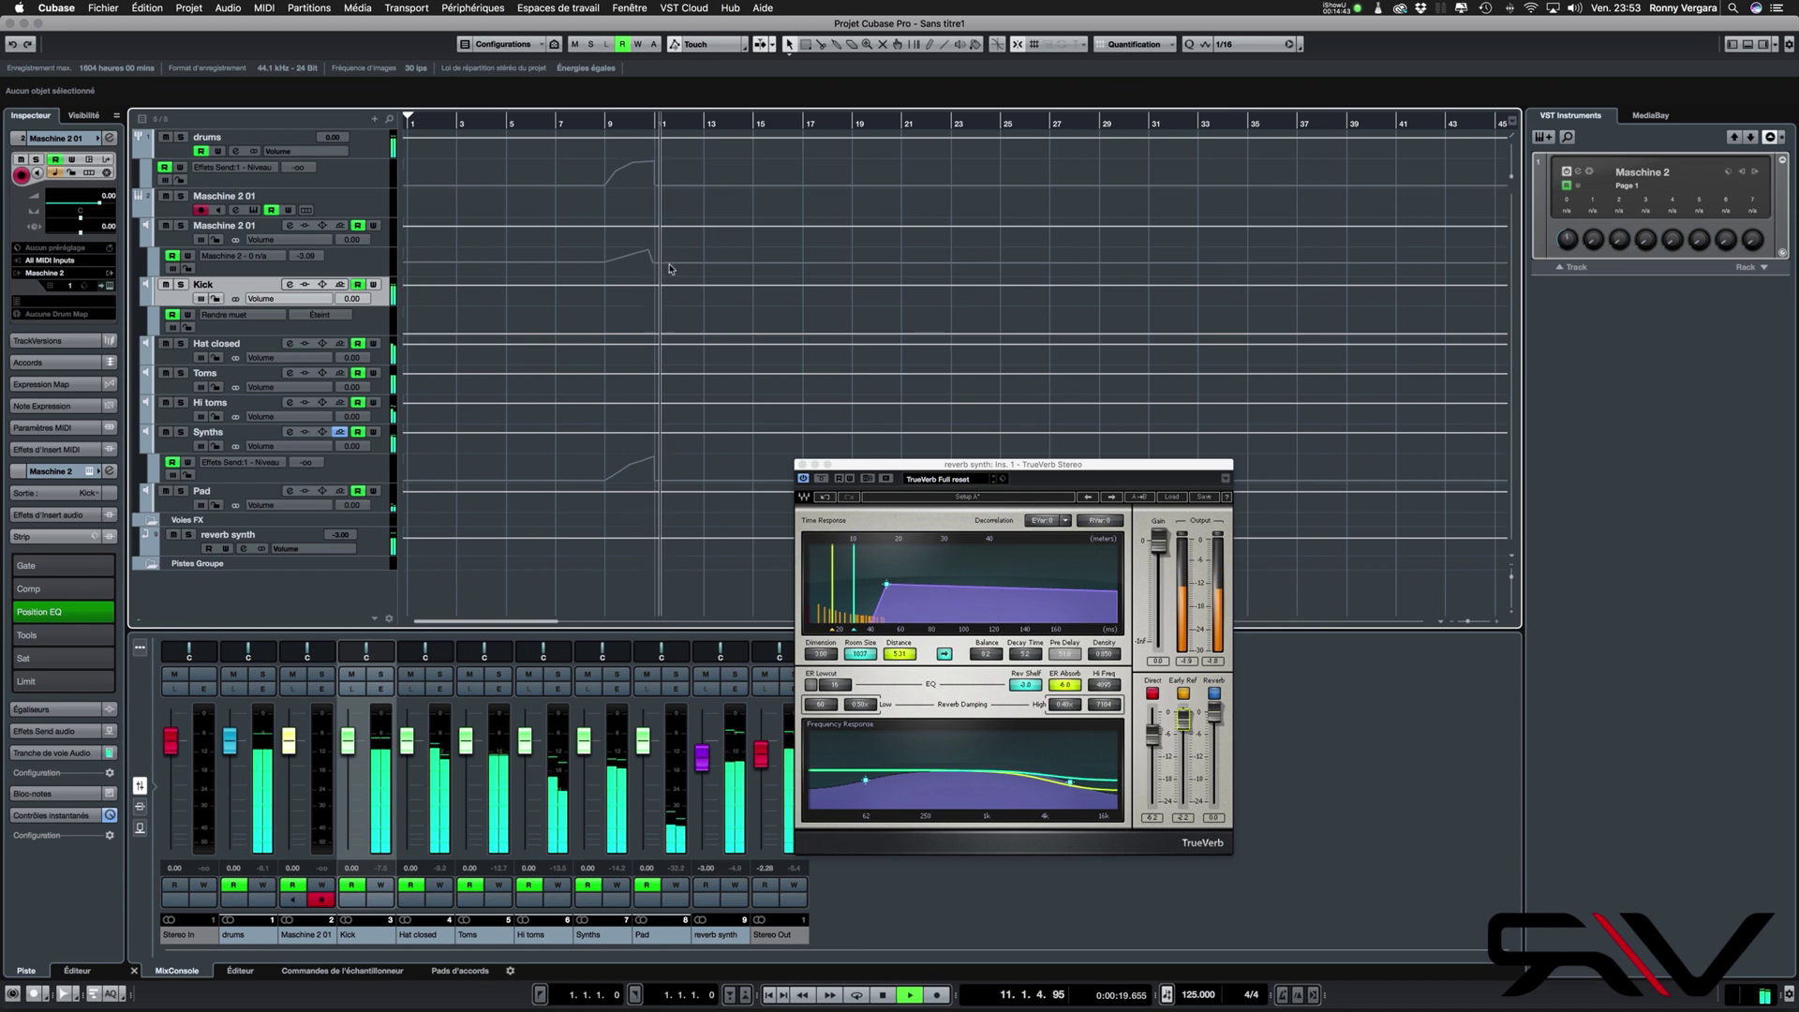
Stop playback, reopen the Maschine 2 instrument window, and move it clear of the track names in the project
key(space)
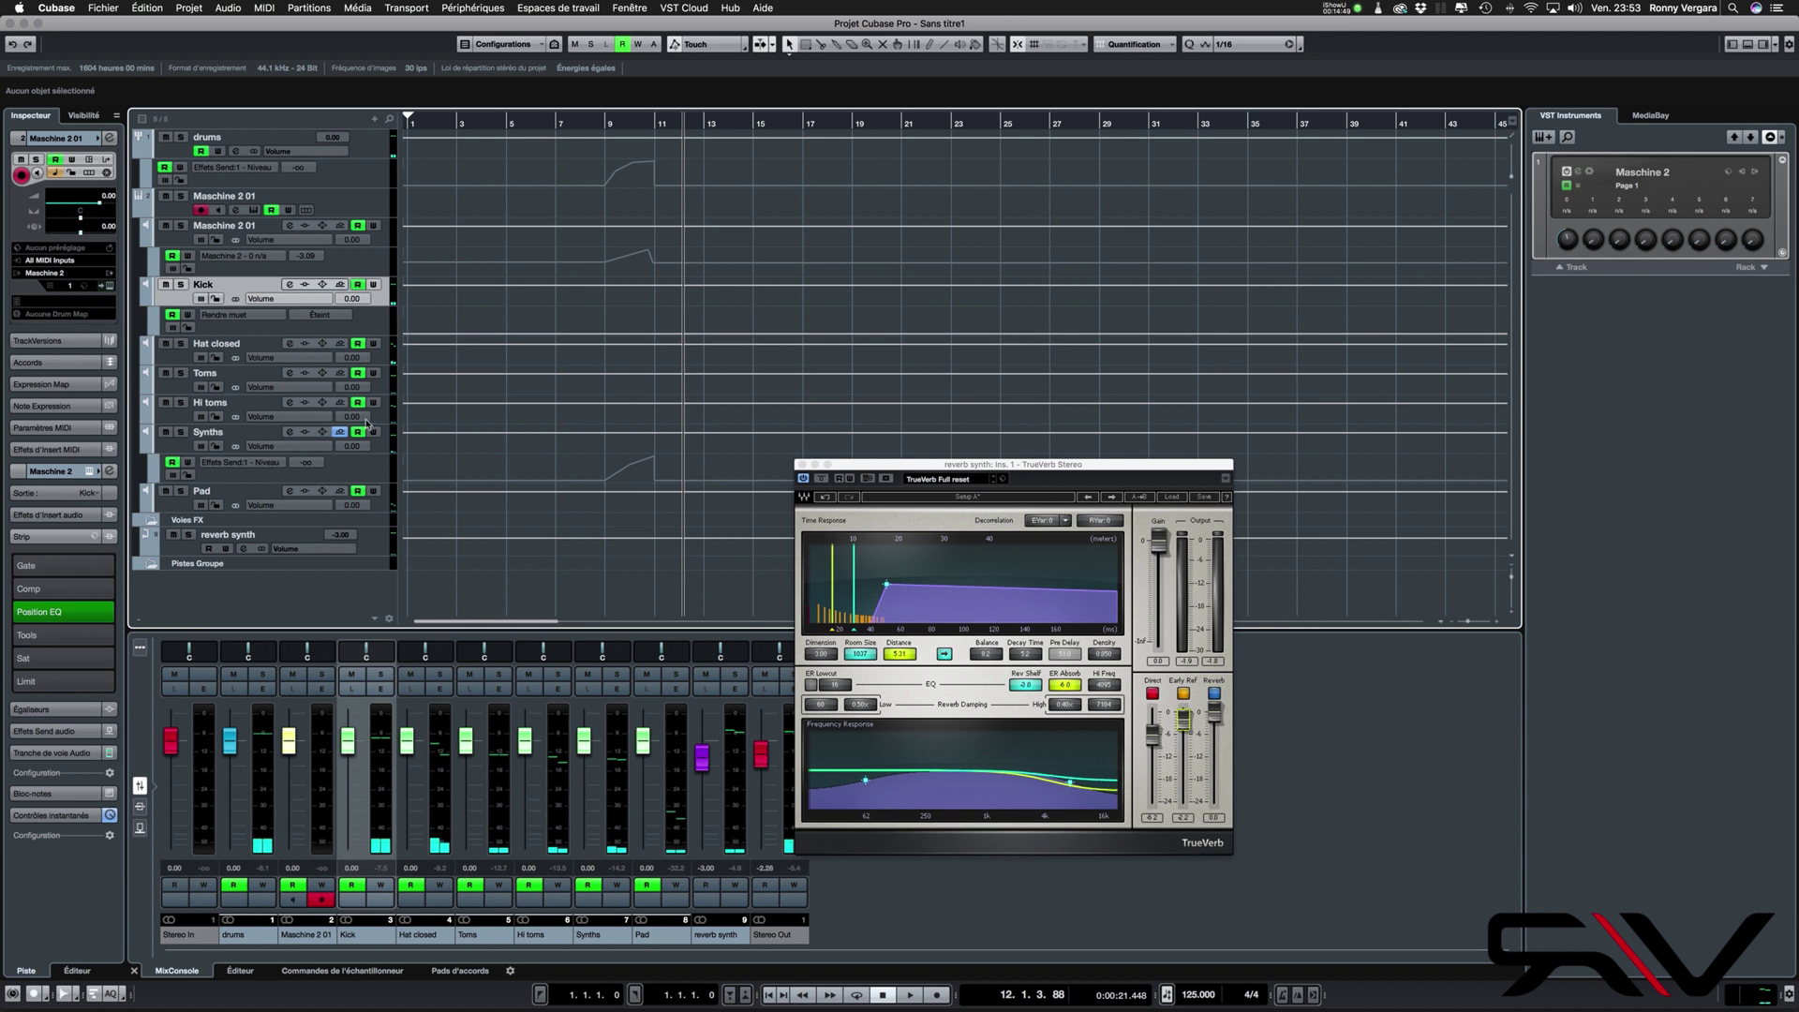
click(253, 210)
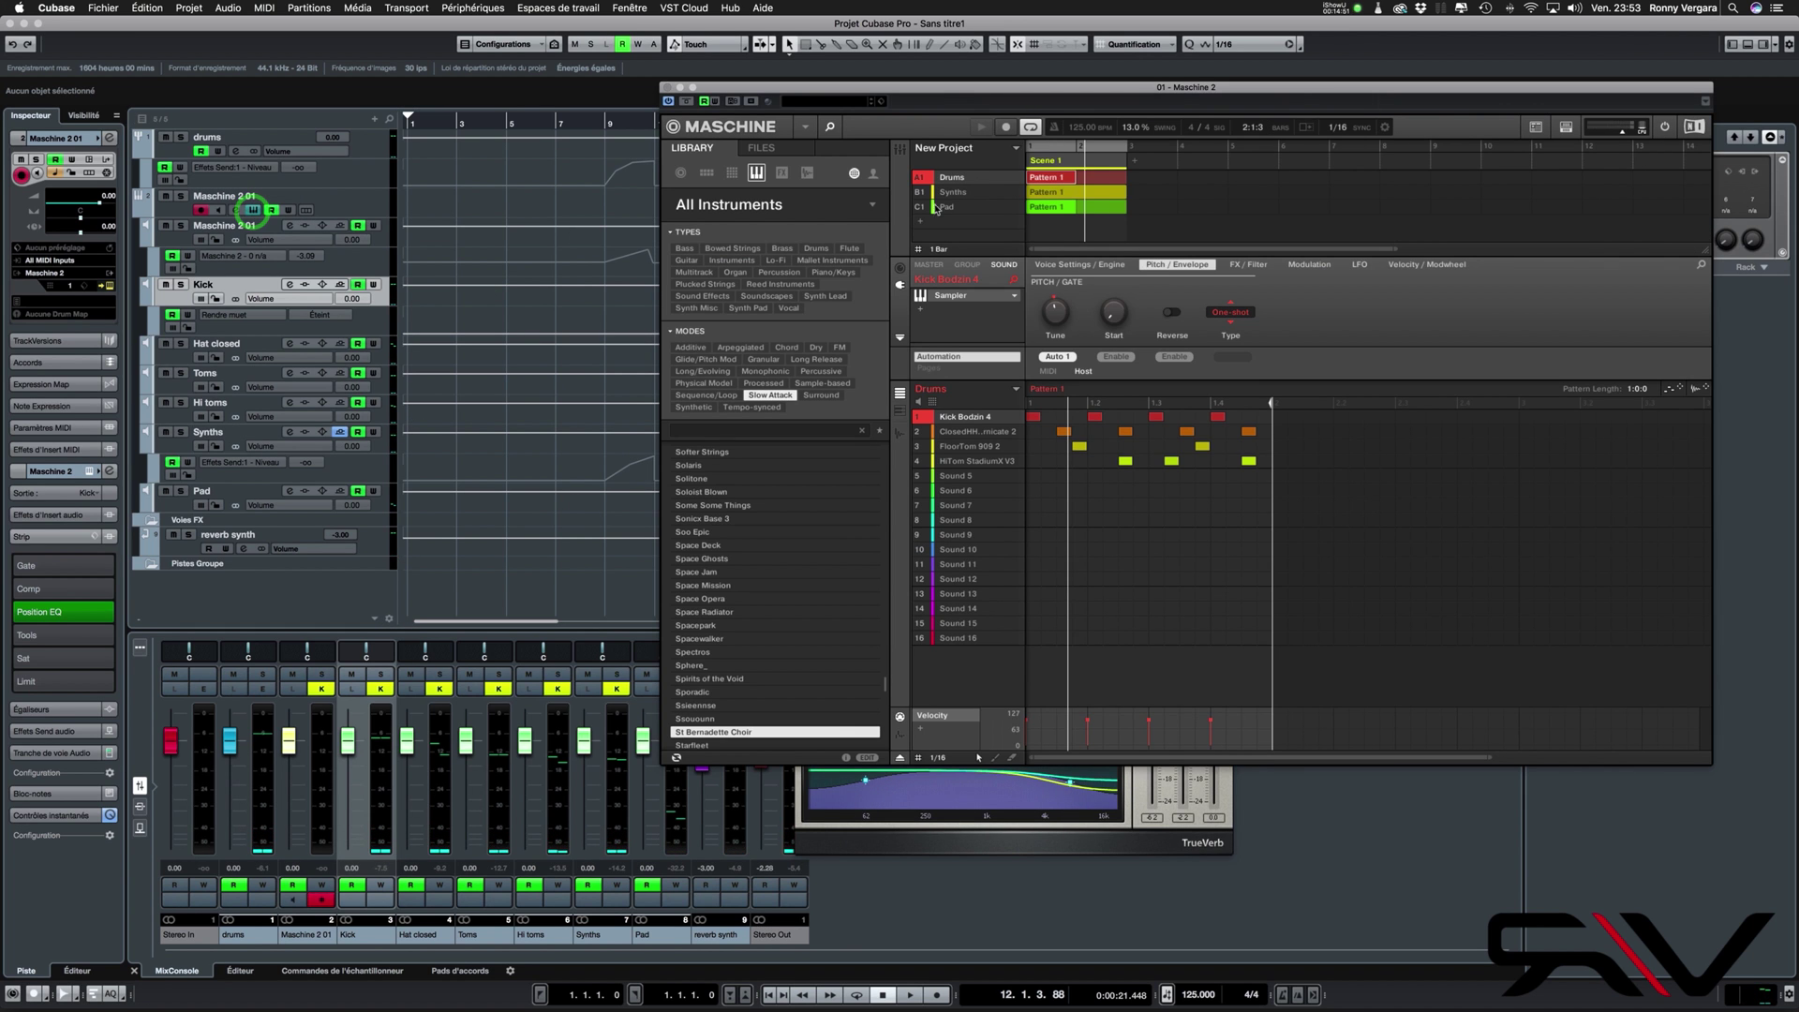
drag(850, 90, 502, 84)
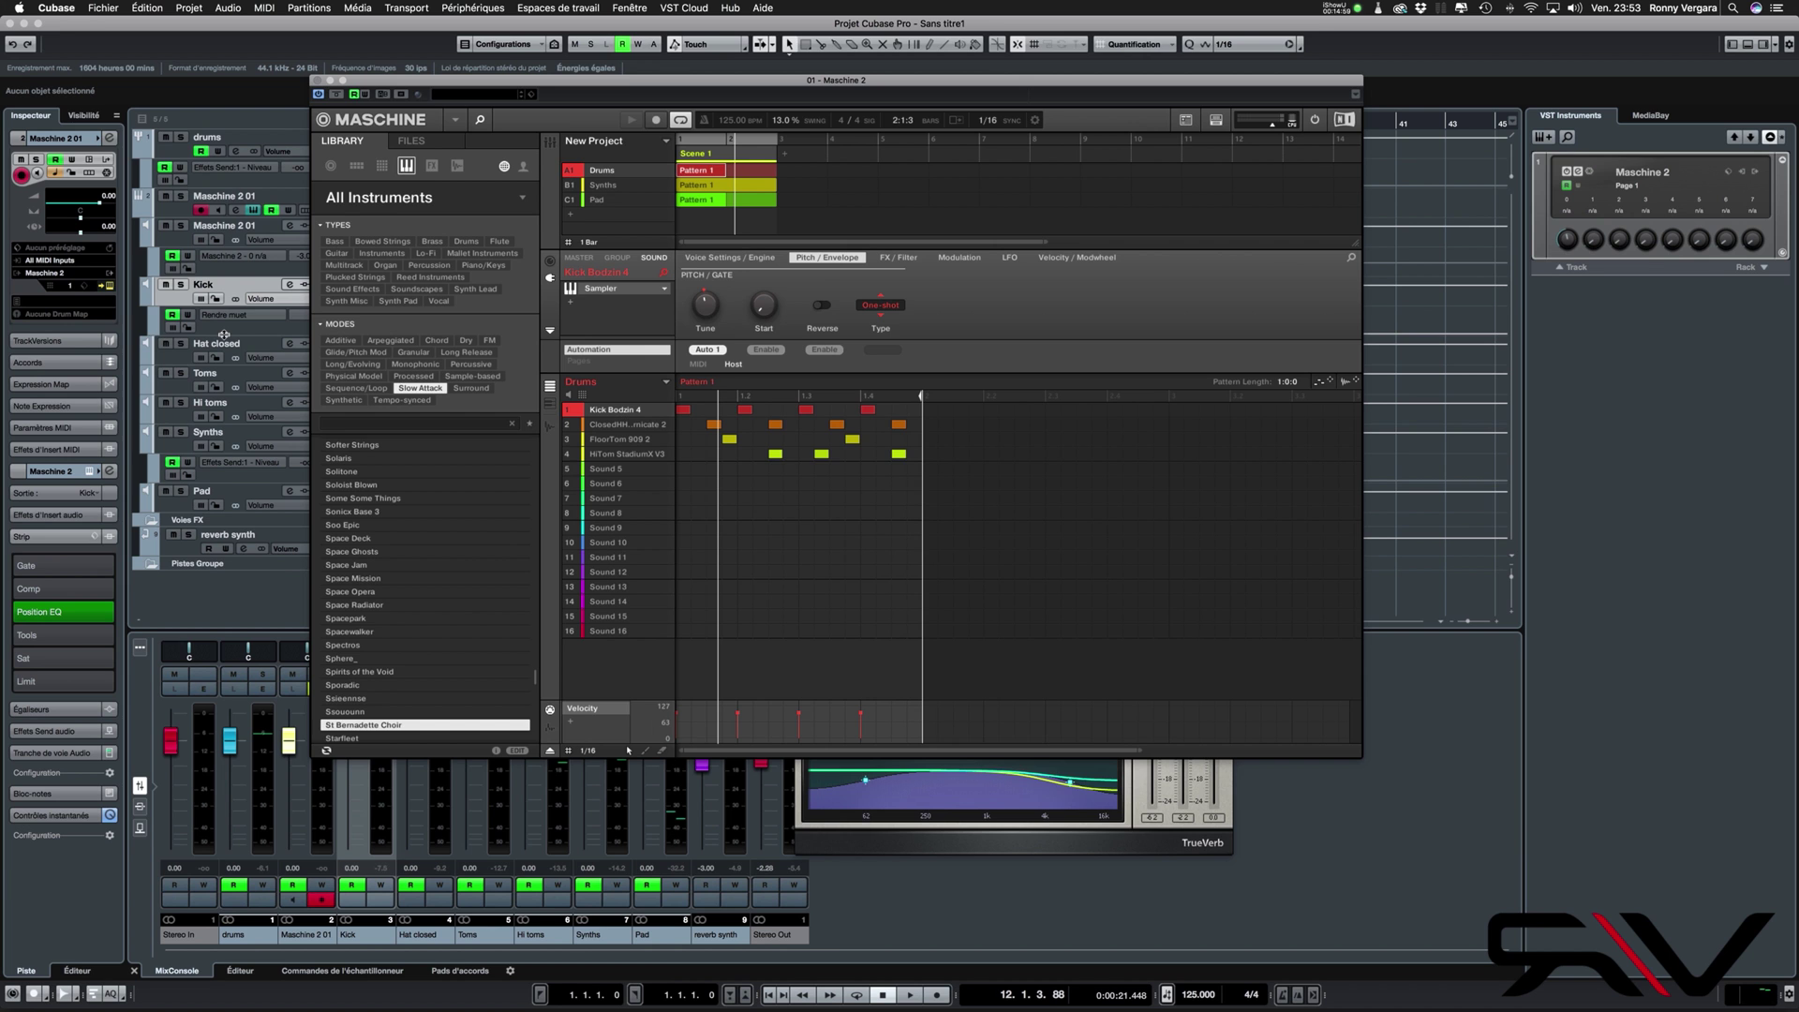
drag(494, 79, 591, 112)
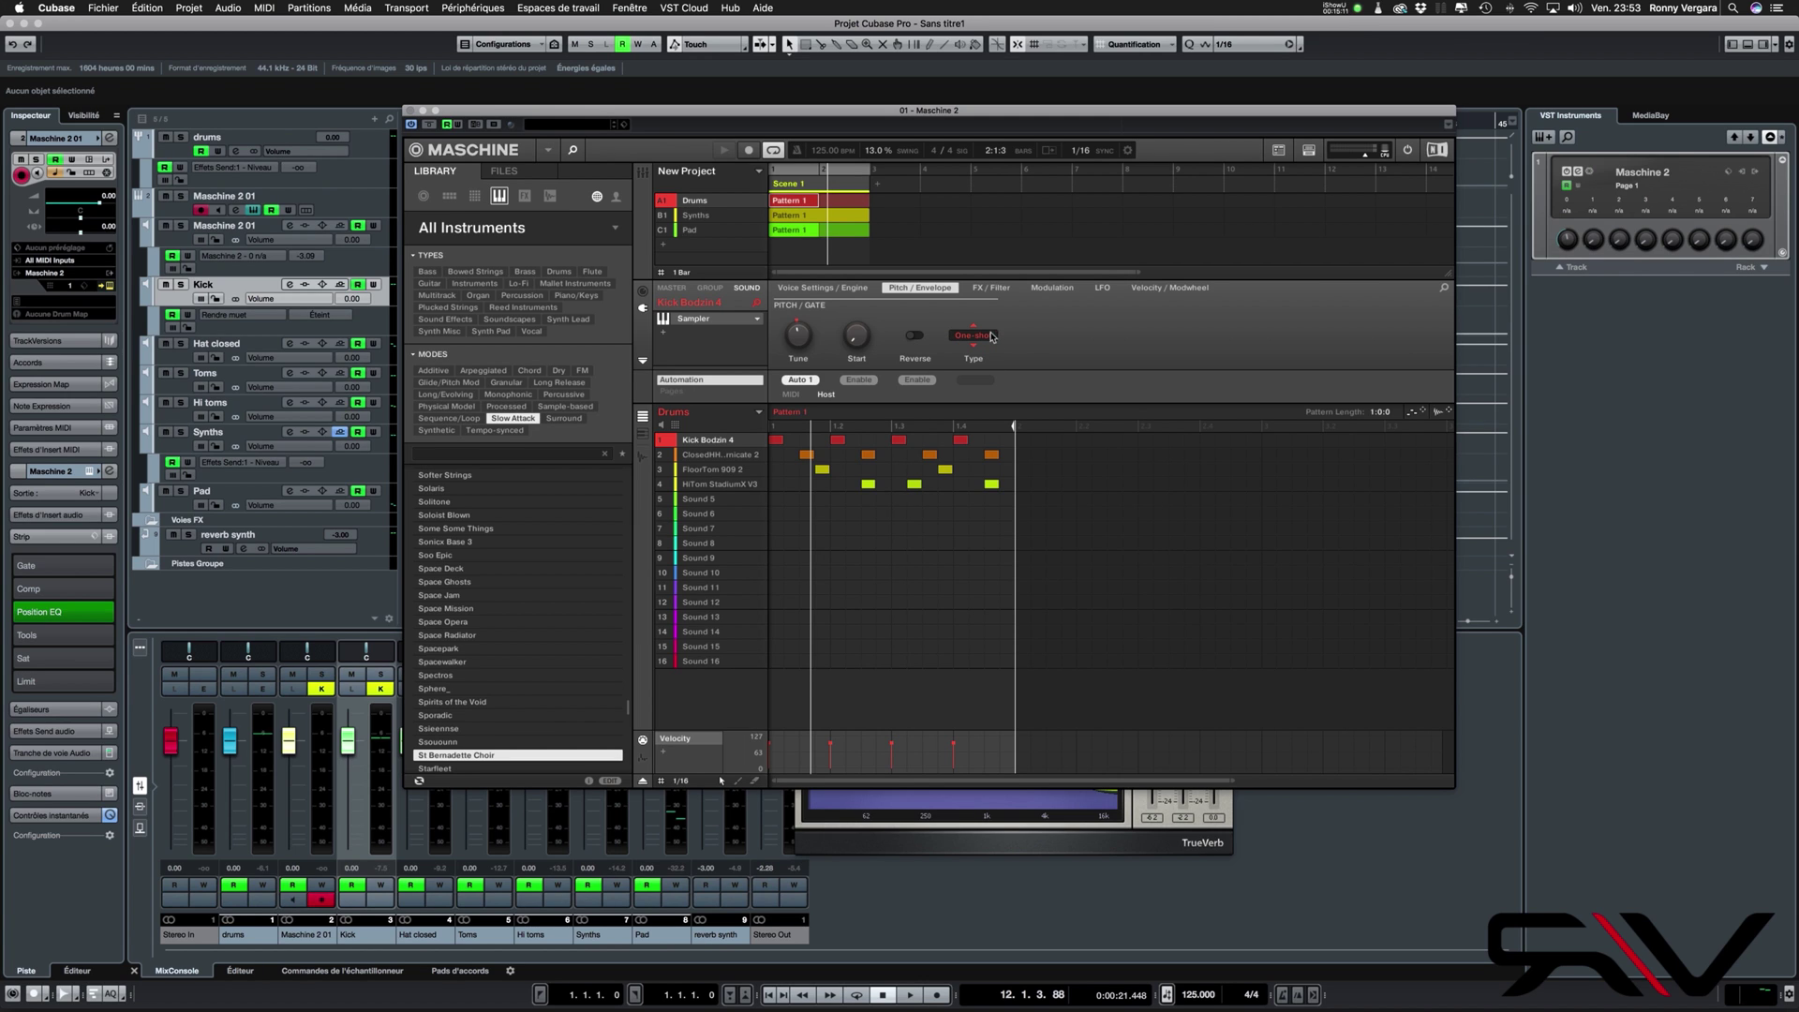
click(1334, 11)
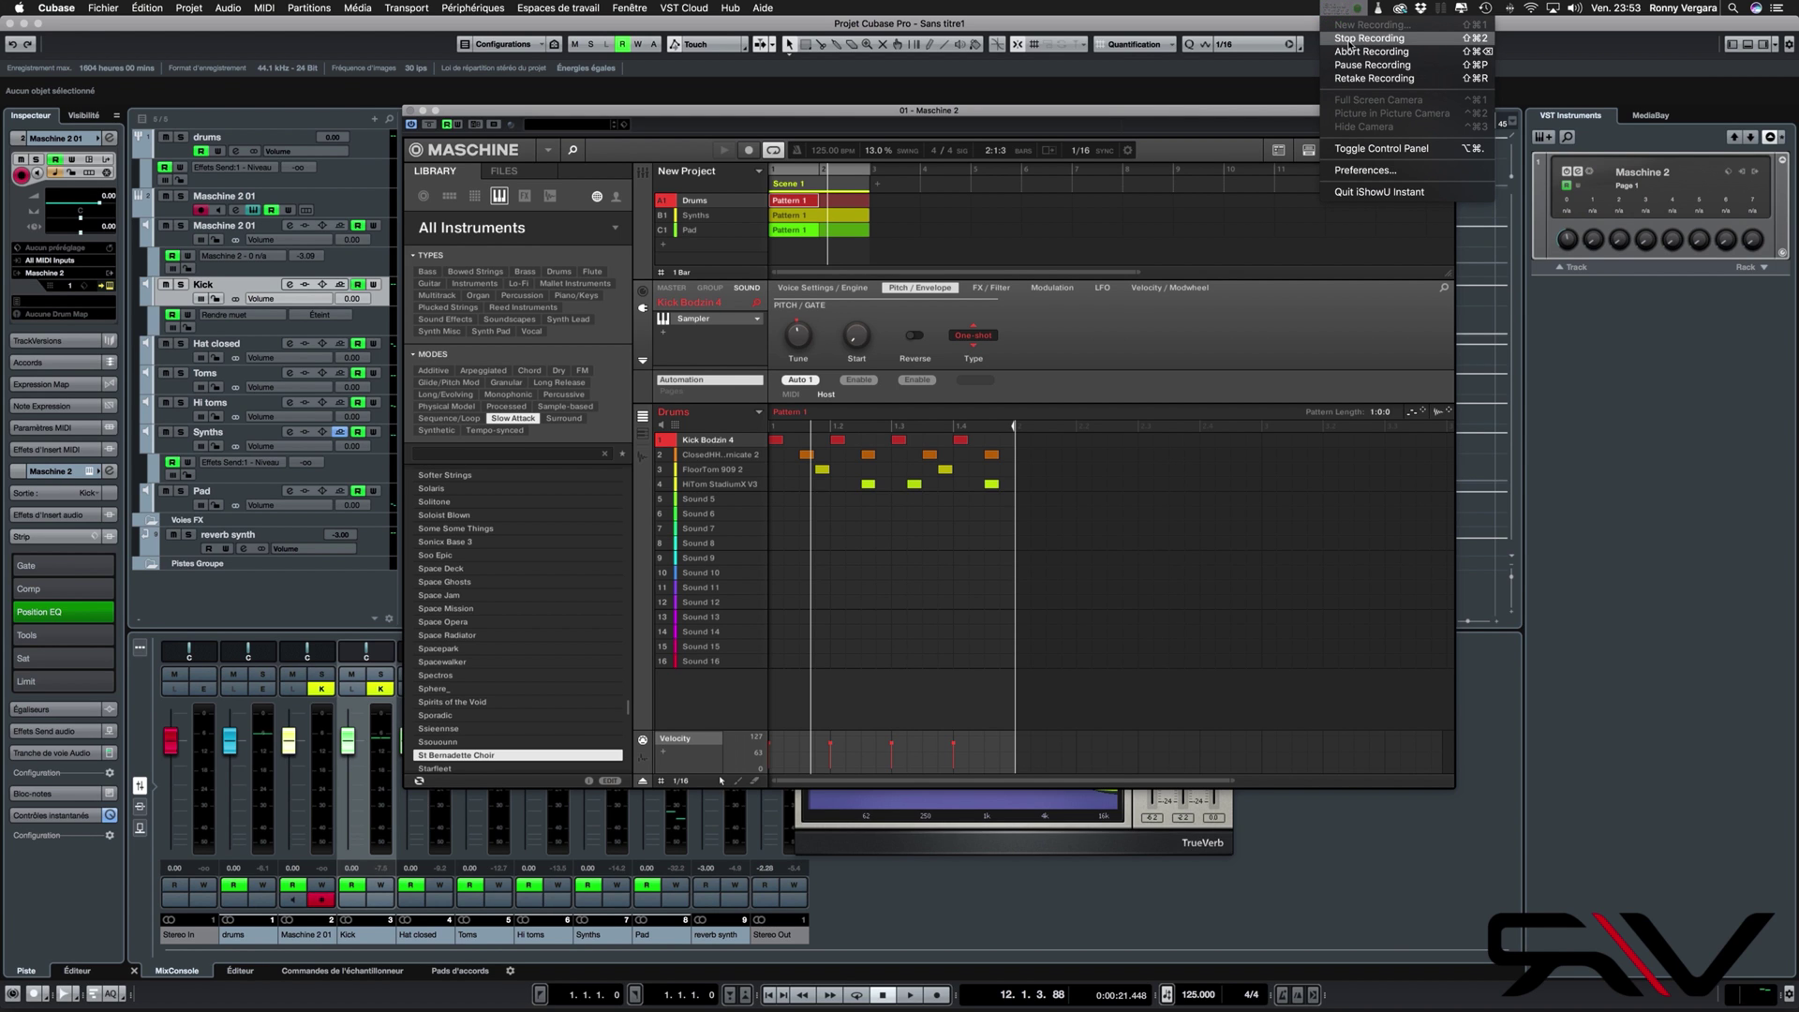
click(1349, 39)
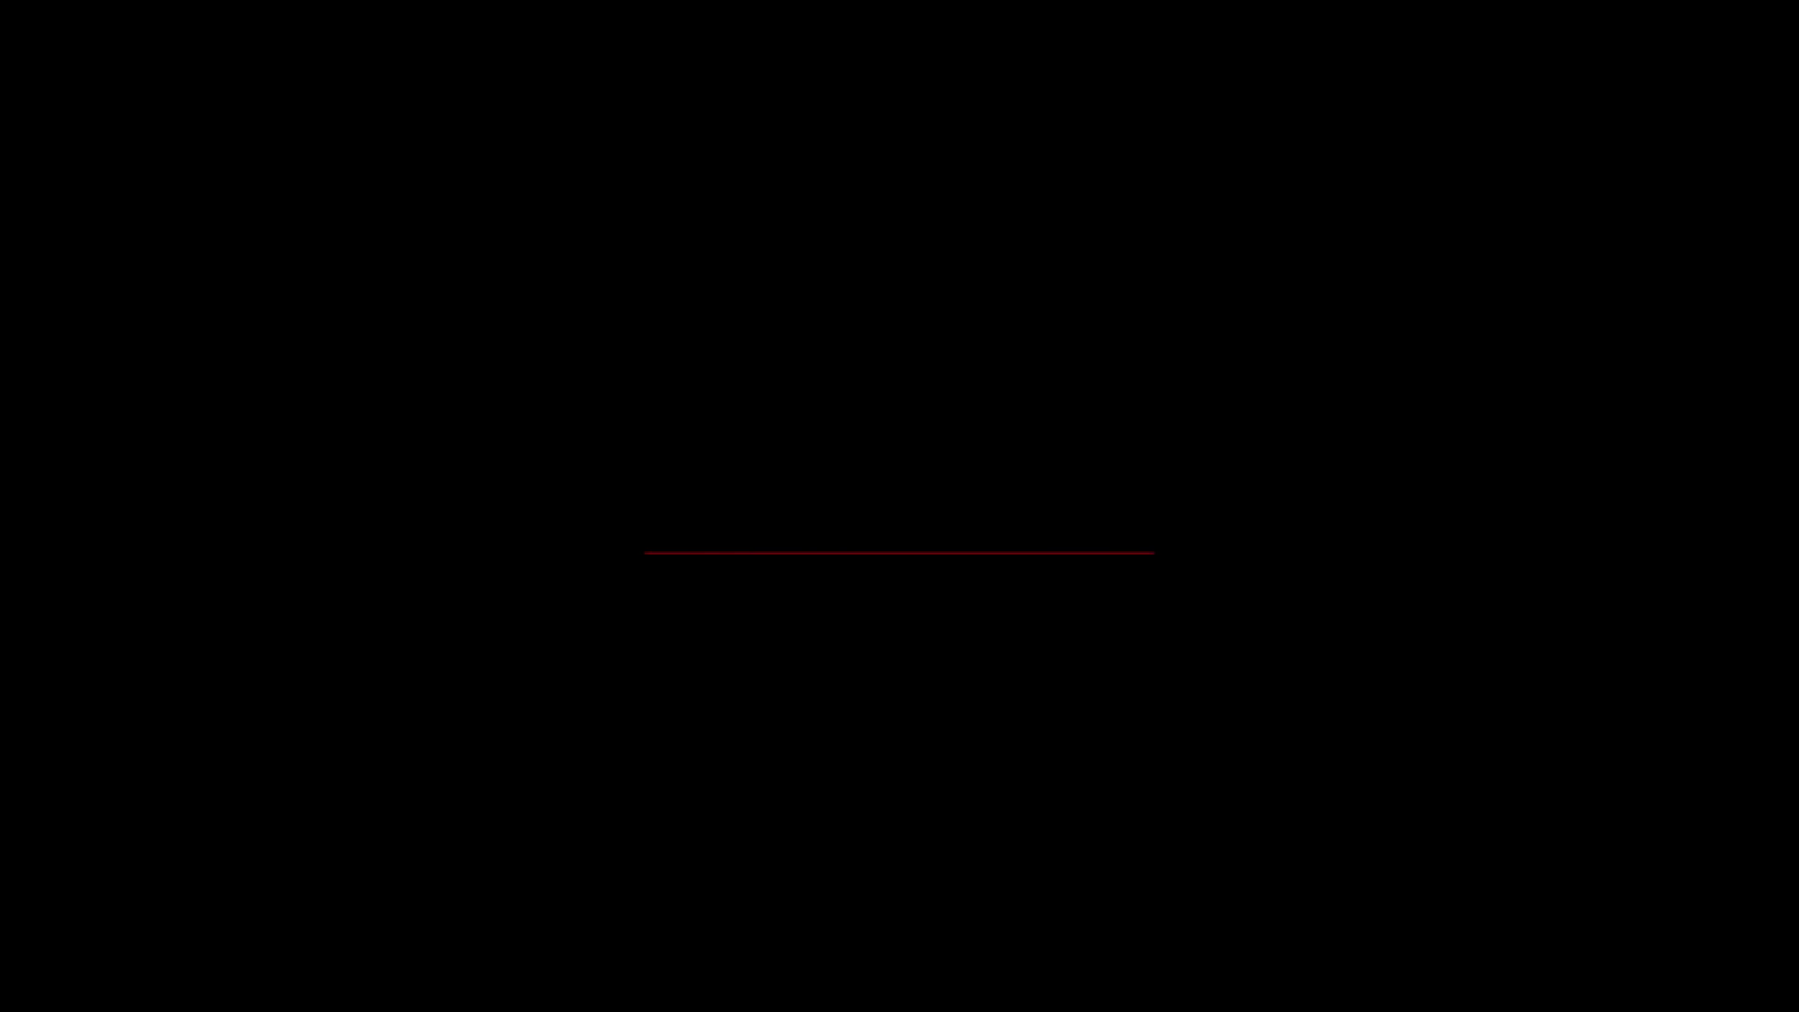